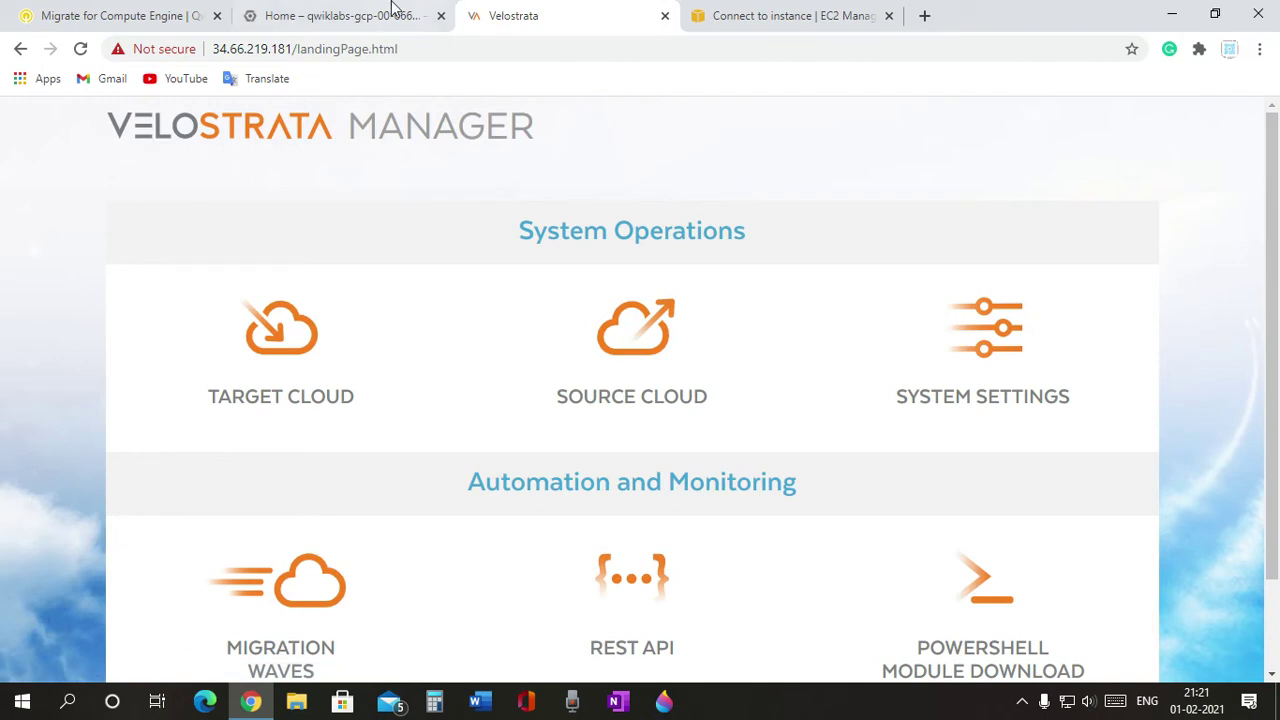
# Open the Source Cloud page in Velostrata Manager and consult the Qwiklabs instructions for creating cloud credentials
pyautogui.click(605, 352)
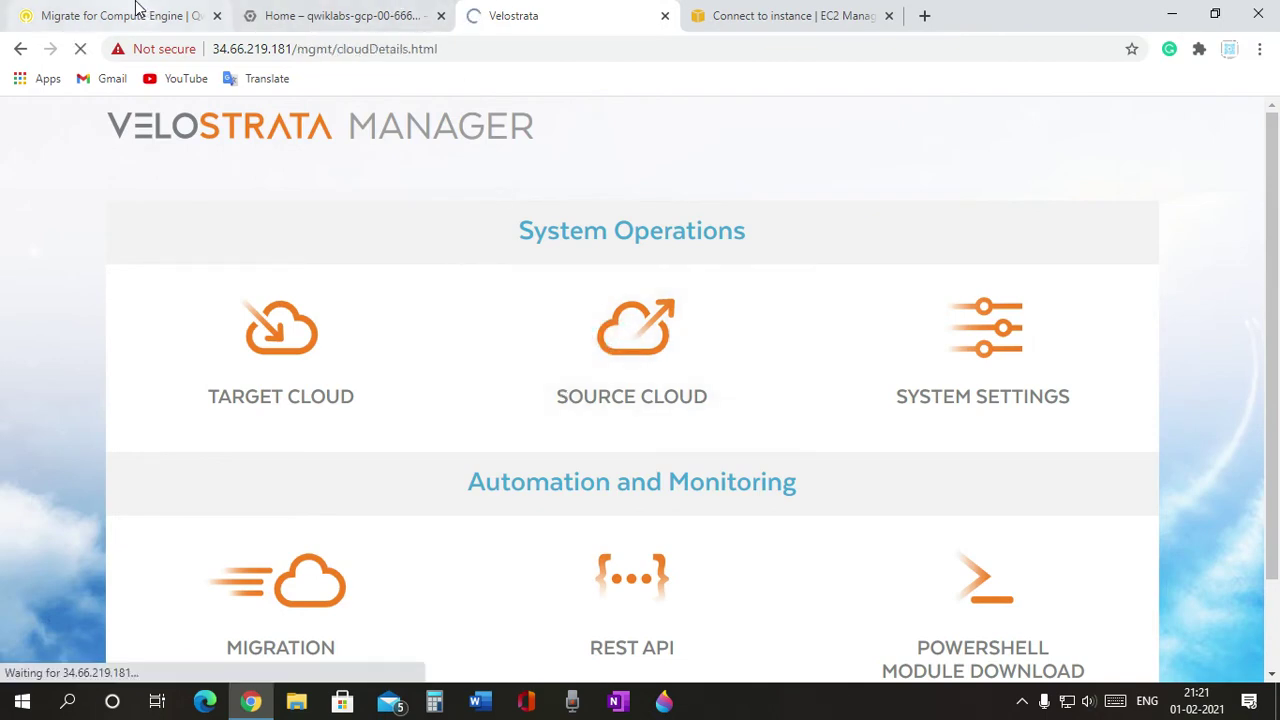
pyautogui.click(137, 12)
pyautogui.scroll(-5, 580, 374)
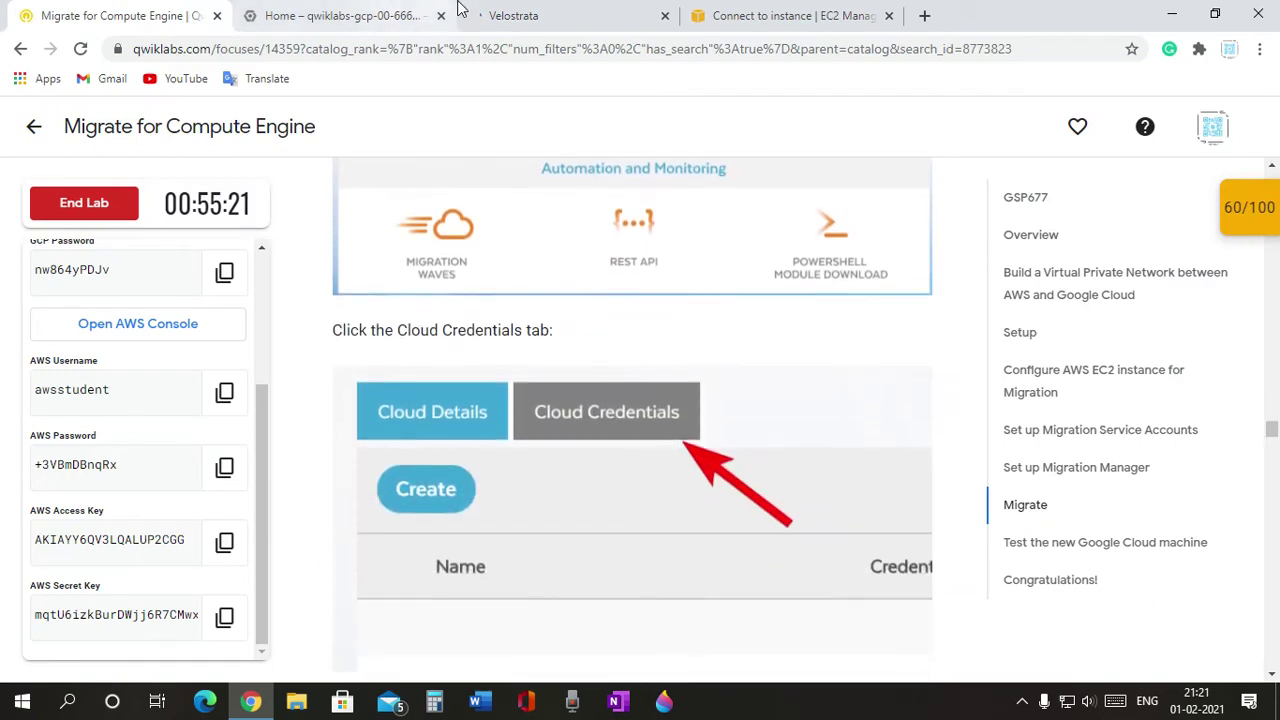
pyautogui.click(535, 14)
pyautogui.click(95, 14)
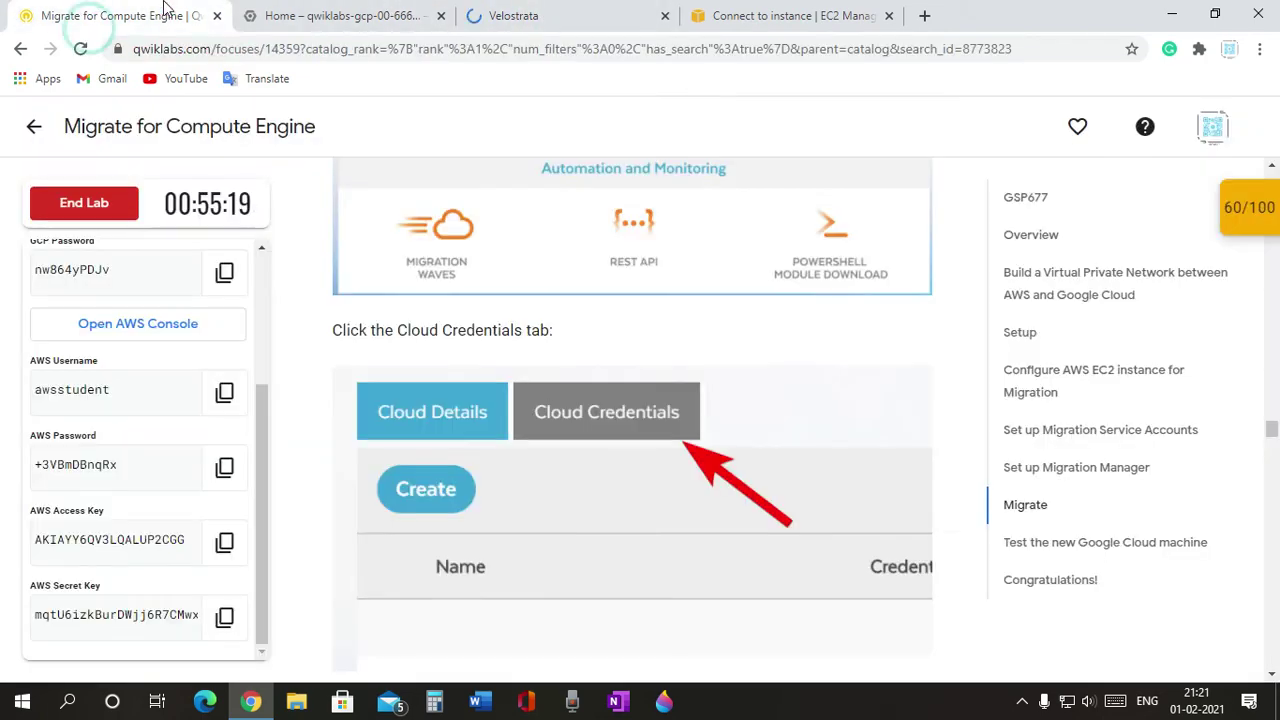
pyautogui.click(522, 12)
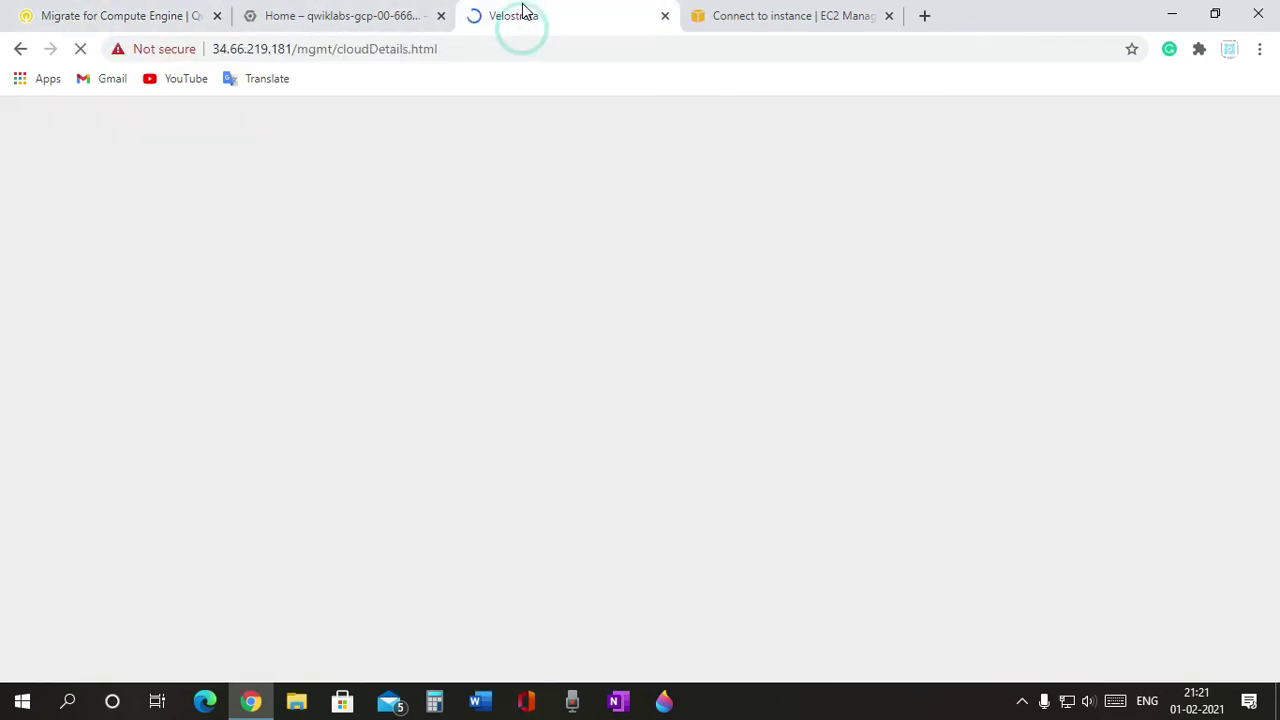
pyautogui.click(129, 14)
pyautogui.scroll(-2, 508, 339)
pyautogui.scroll(-2, 508, 339)
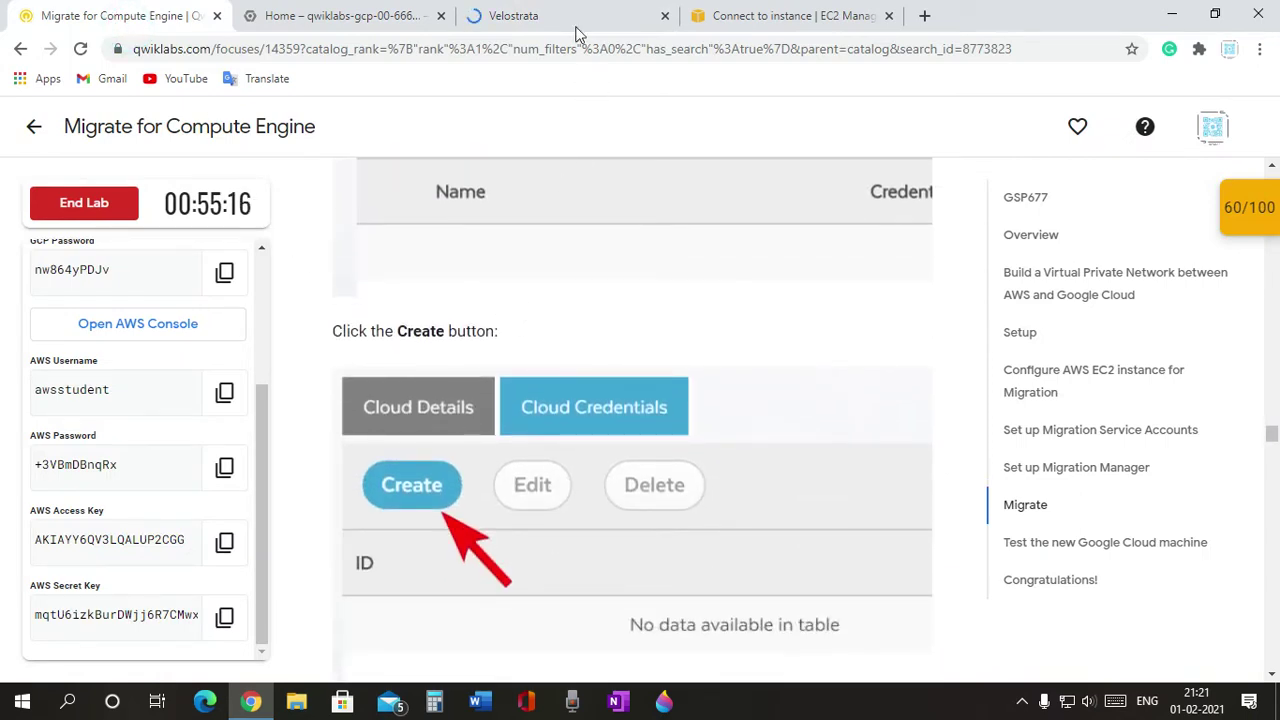
pyautogui.click(560, 12)
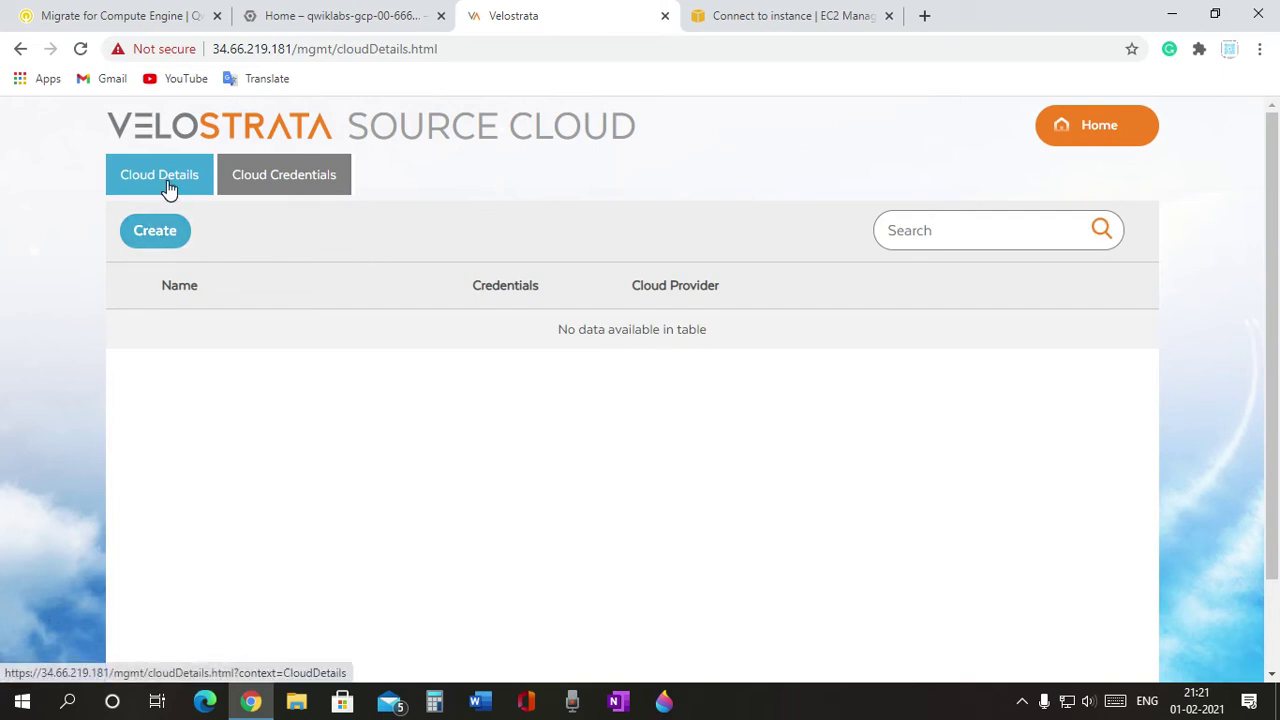
# Start creating new cloud credentials in Velostrata and look up the required form values in the lab instructions
pyautogui.click(280, 190)
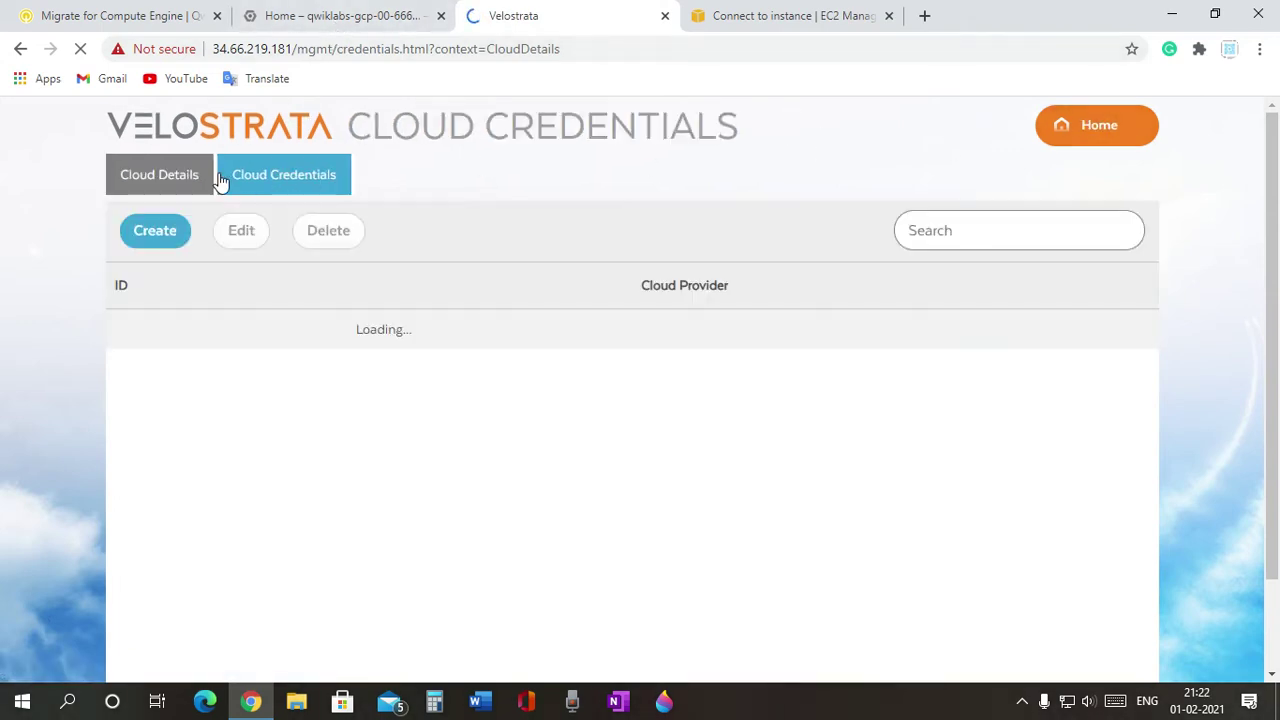
pyautogui.click(148, 245)
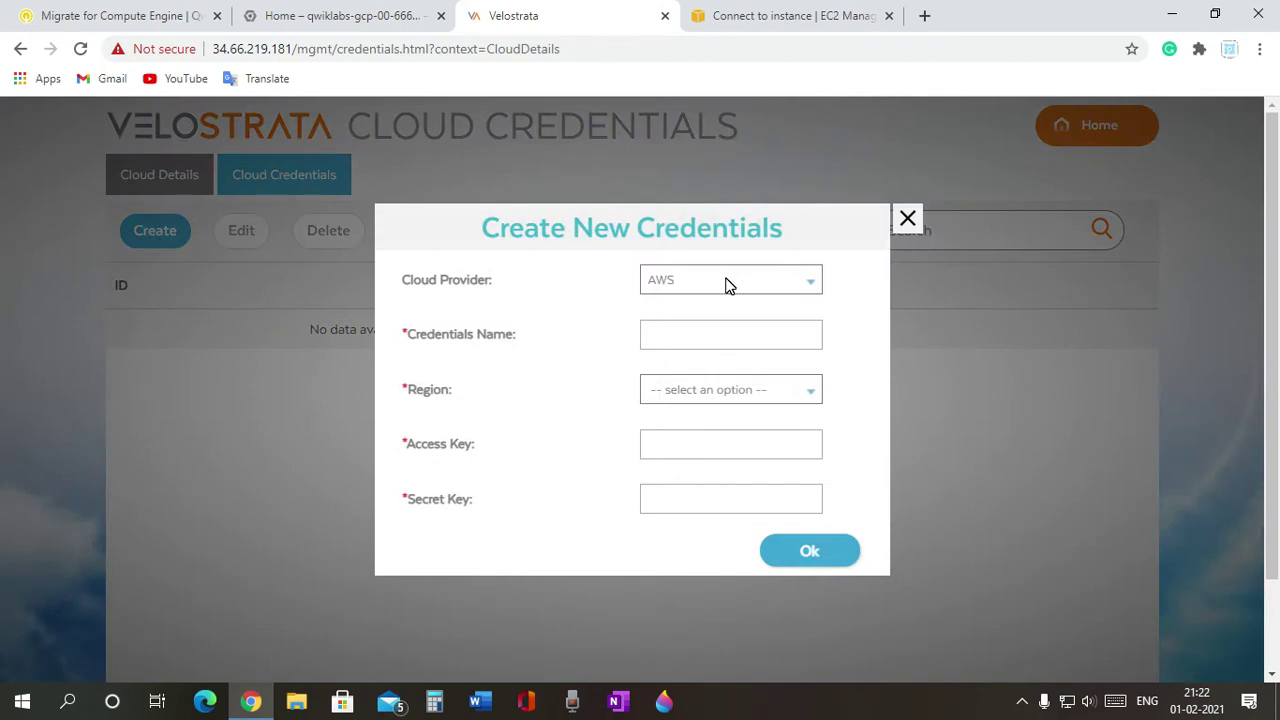
pyautogui.click(97, 10)
pyautogui.scroll(-4, 509, 463)
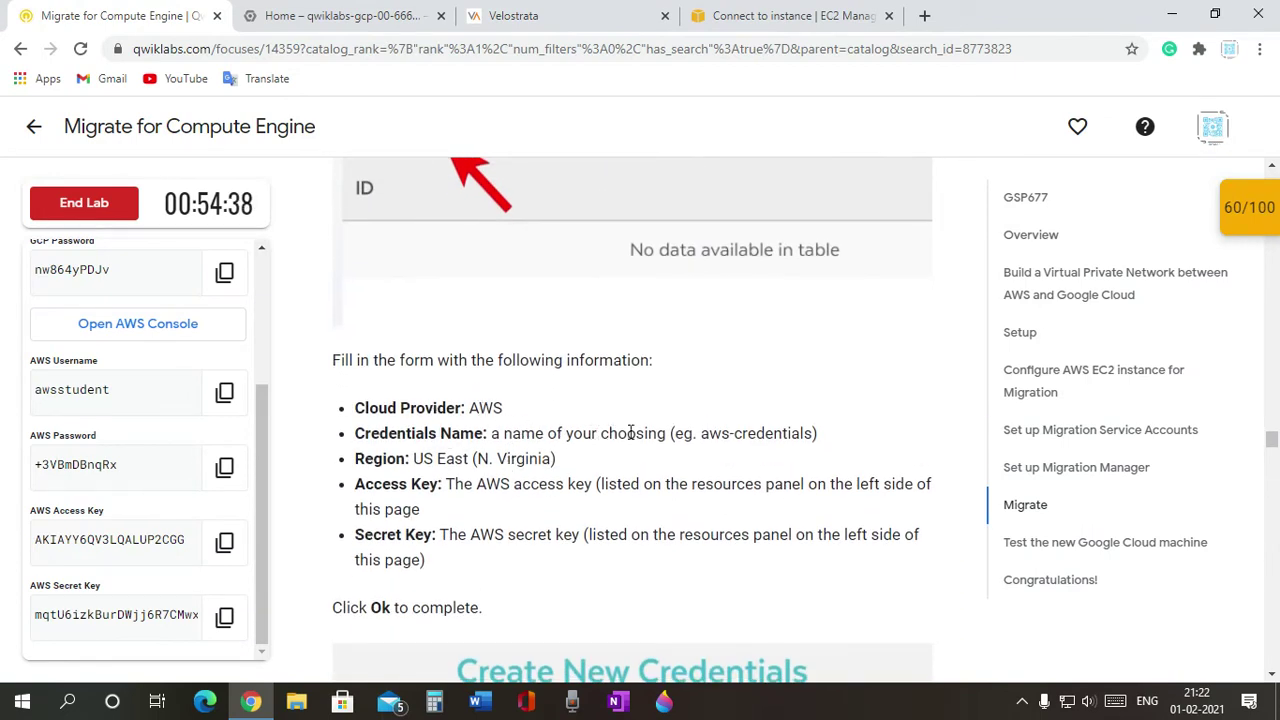
pyautogui.scroll(-2, 567, 430)
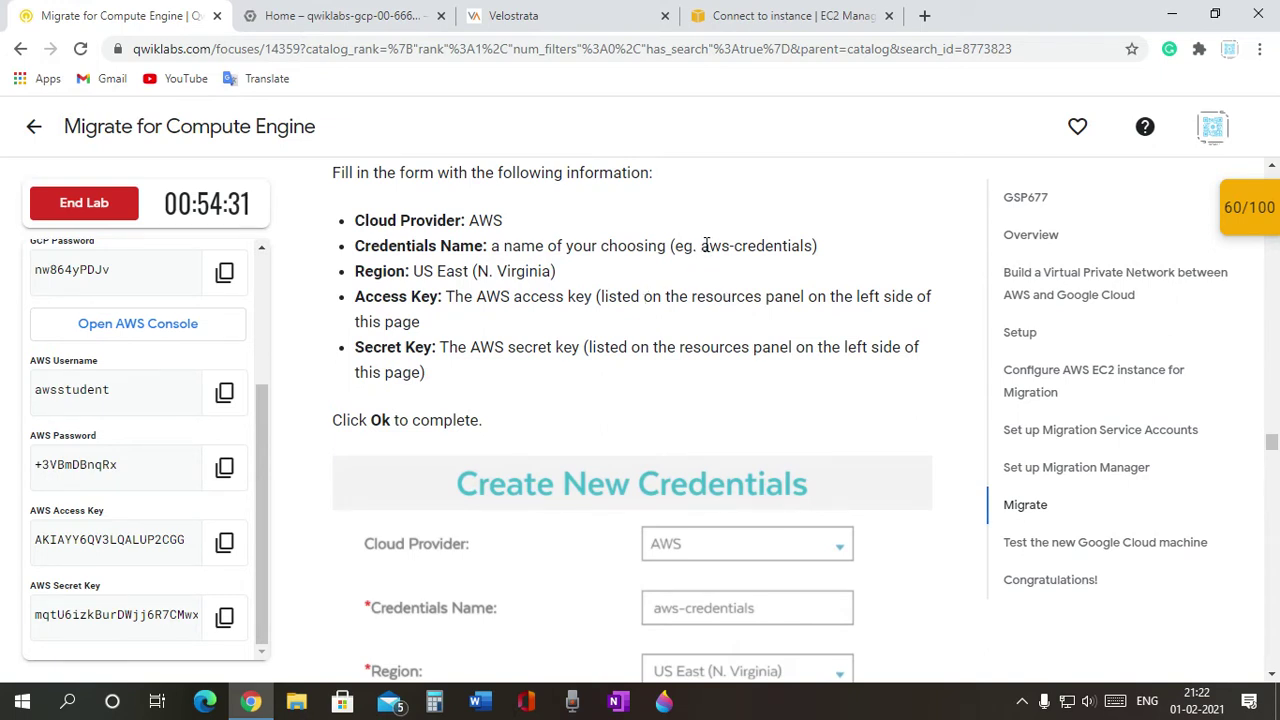
# Copy the lab's suggested name aws-credentials into the new credentials and set the region to US East (N. Virginia)
pyautogui.moveTo(701, 246); pyautogui.dragTo(815, 263)
pyautogui.hotkey('ctrl', 'c')
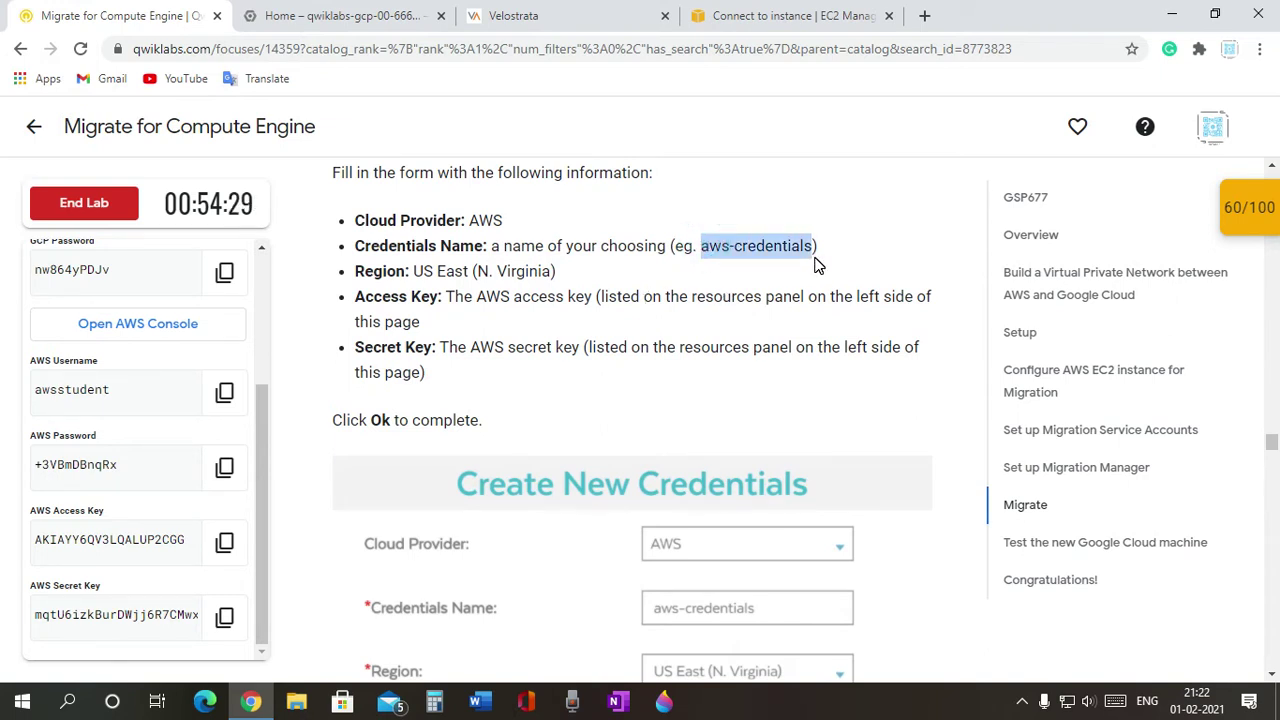
pyautogui.rightClick(756, 256)
pyautogui.click(800, 266)
pyautogui.click(541, 8)
pyautogui.click(708, 325)
pyautogui.rightClick(709, 327)
pyautogui.click(756, 471)
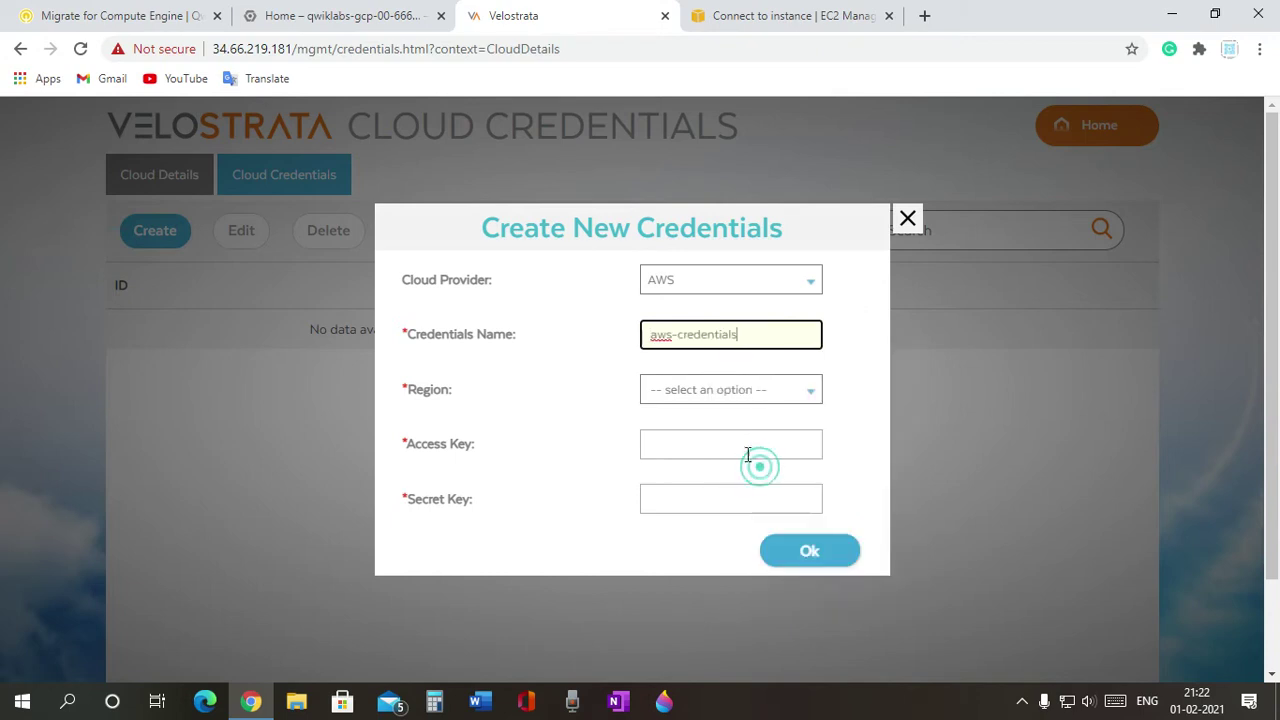
pyautogui.click(720, 398)
pyautogui.click(720, 430)
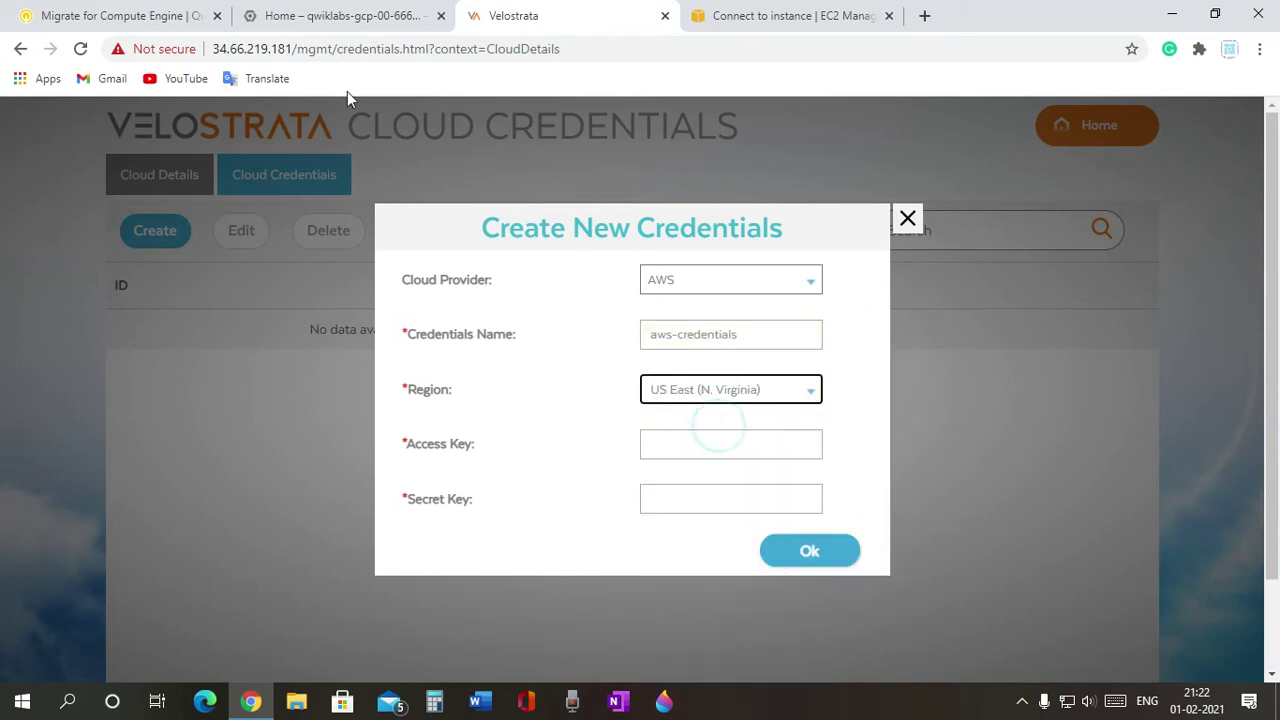
# Copy the AWS access key from the lab's resources and paste it as the new credentials' Access Key
pyautogui.click(128, 16)
pyautogui.scroll(-2, 717, 437)
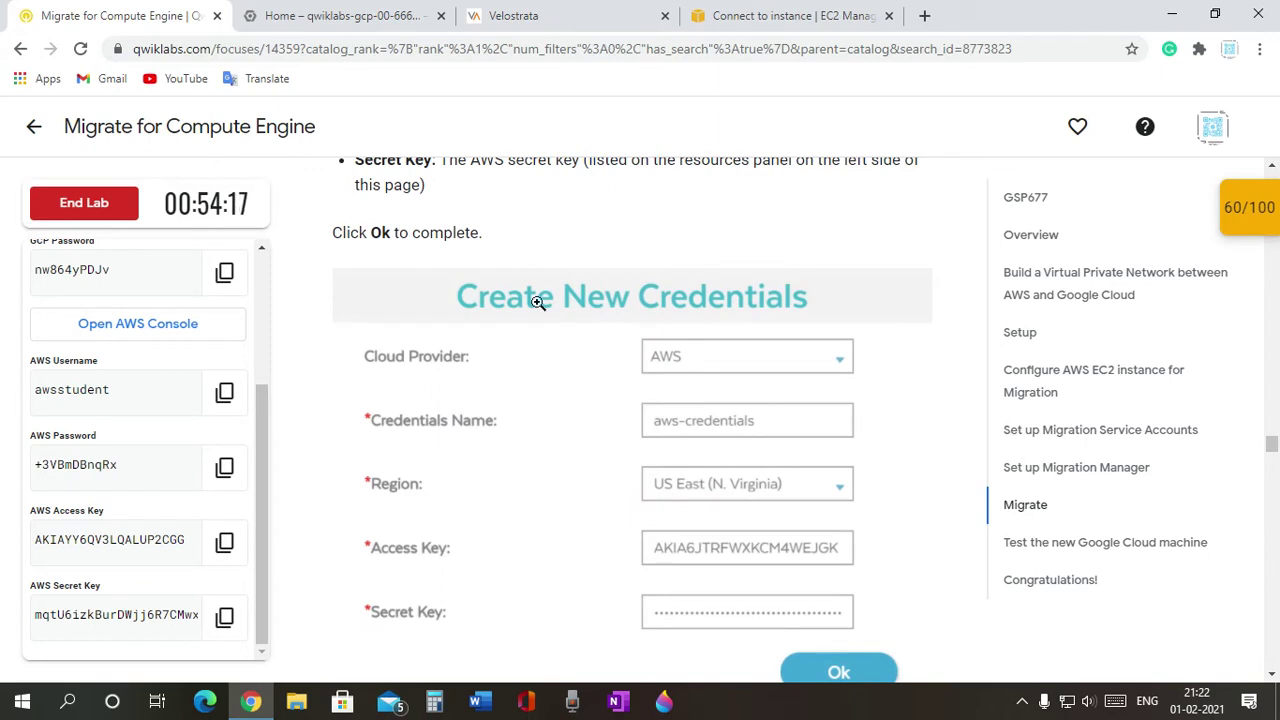
pyautogui.scroll(2, 545, 370)
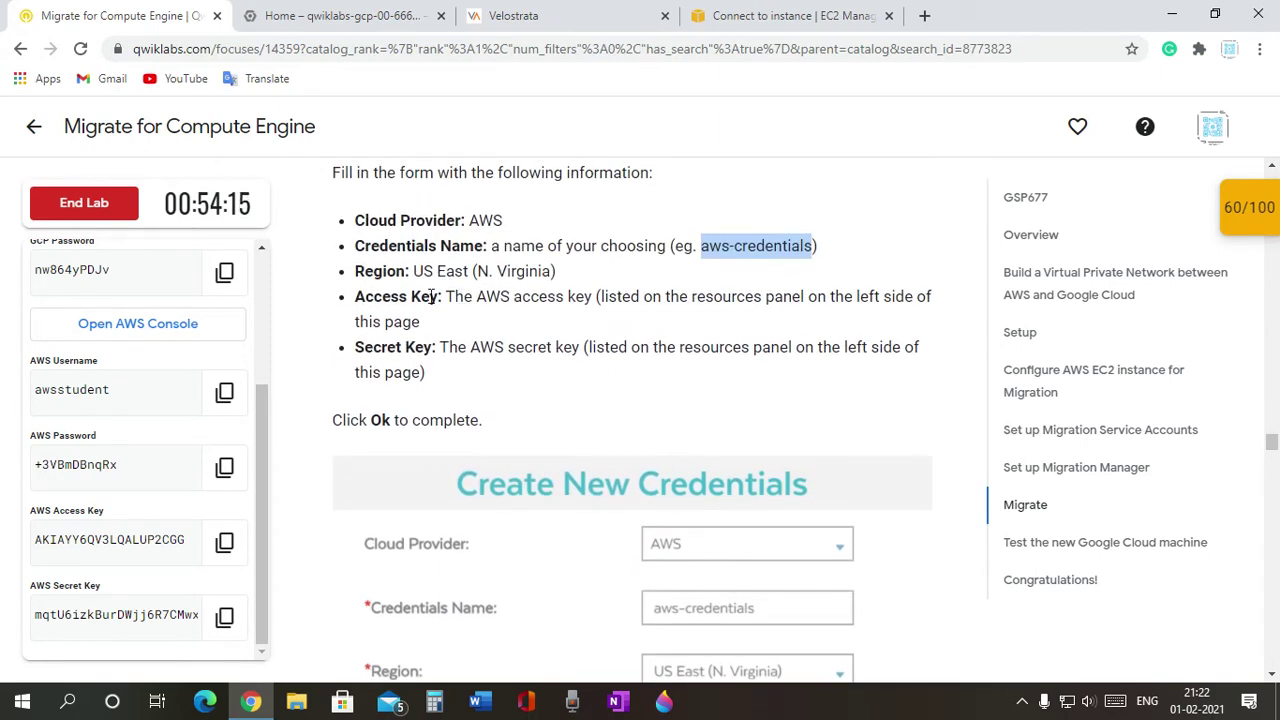
pyautogui.click(222, 543)
pyautogui.click(513, 15)
pyautogui.click(674, 443)
pyautogui.rightClick(674, 443)
pyautogui.click(714, 297)
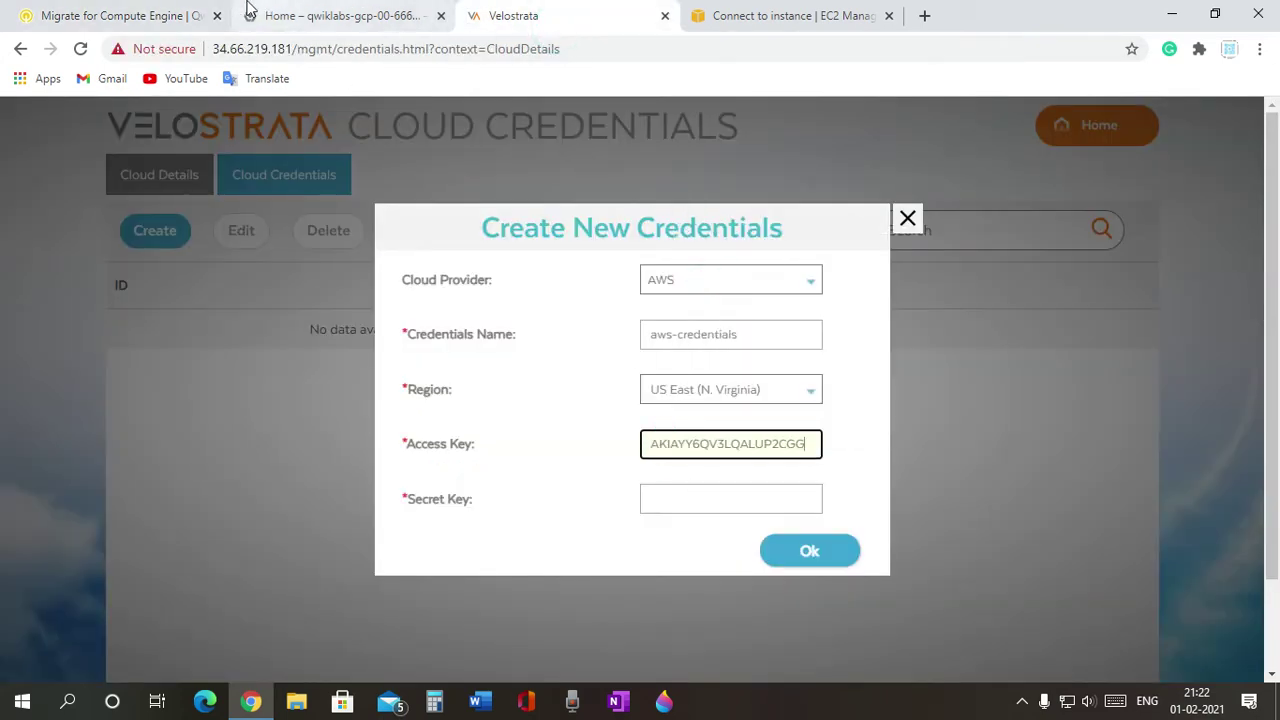
# Paste the AWS secret key from the lab's resources as the Secret Key and create the credentials
pyautogui.click(146, 8)
pyautogui.click(224, 617)
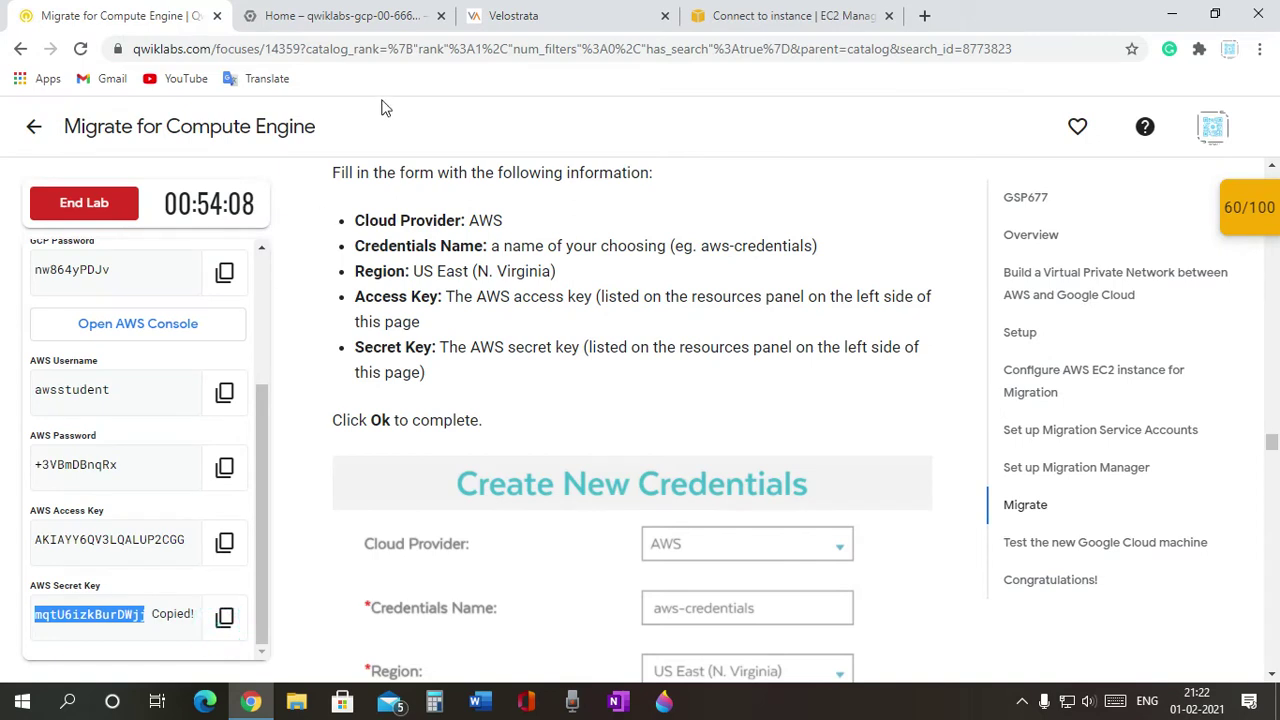
pyautogui.click(545, 14)
pyautogui.click(712, 494)
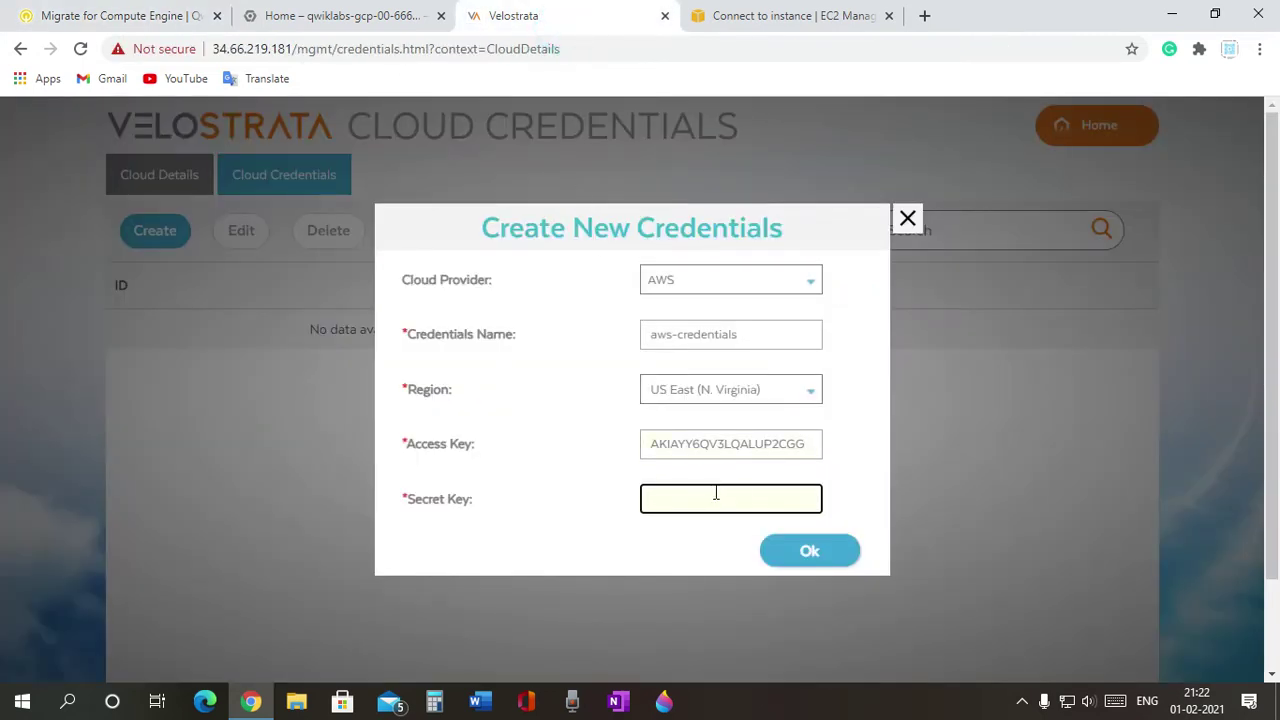
pyautogui.rightClick(715, 493)
pyautogui.click(757, 343)
pyautogui.click(795, 558)
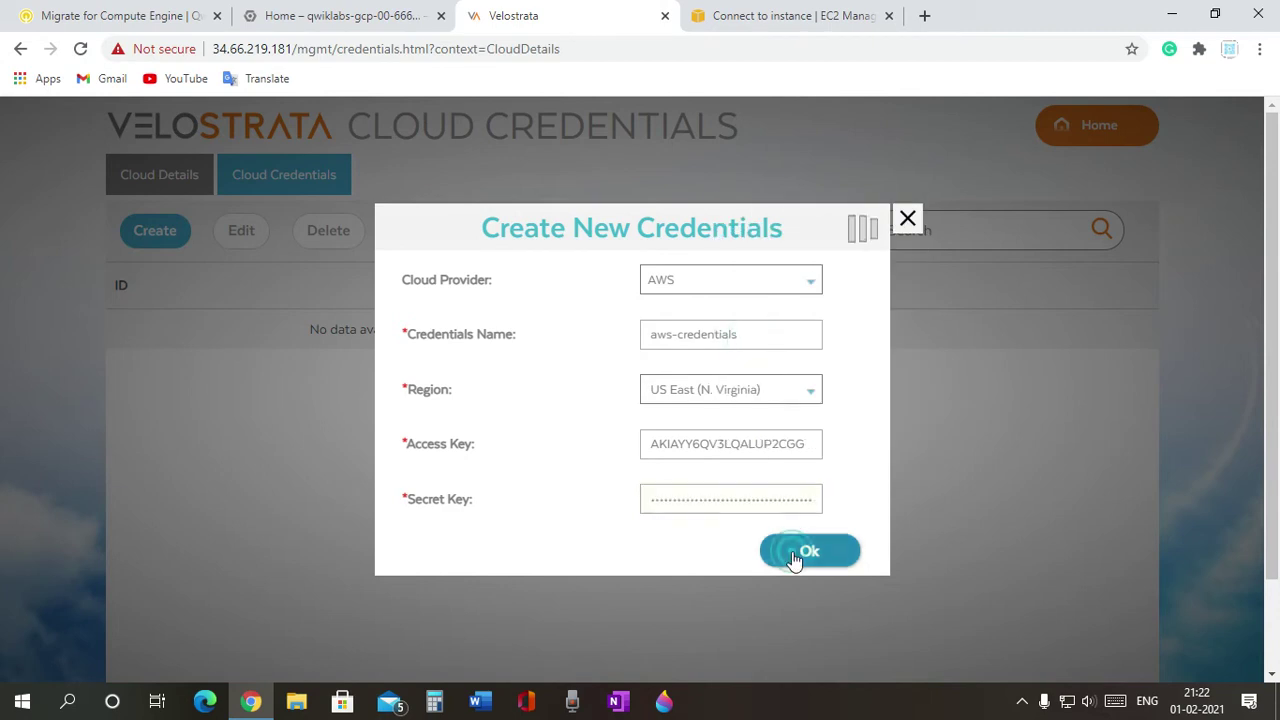
pyautogui.click(792, 558)
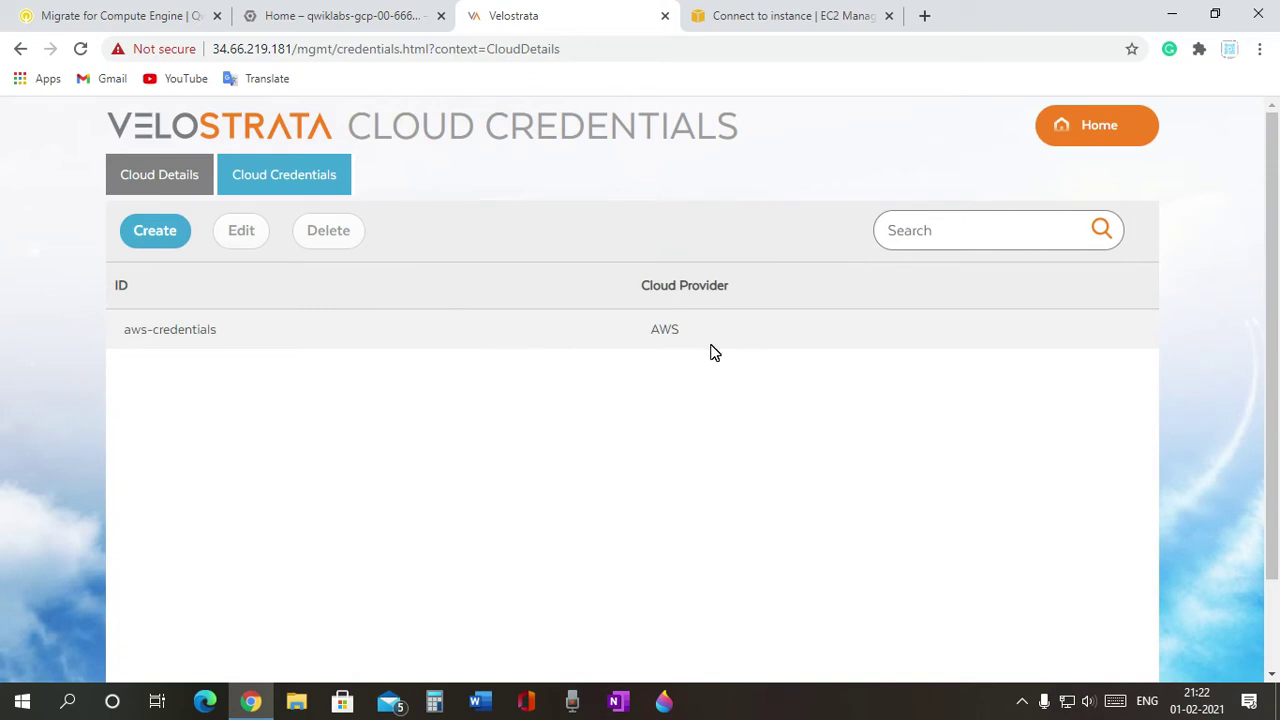
# Read the lab's next instructions and open the Cloud Details page in Velostrata
pyautogui.click(65, 10)
pyautogui.scroll(-5, 620, 410)
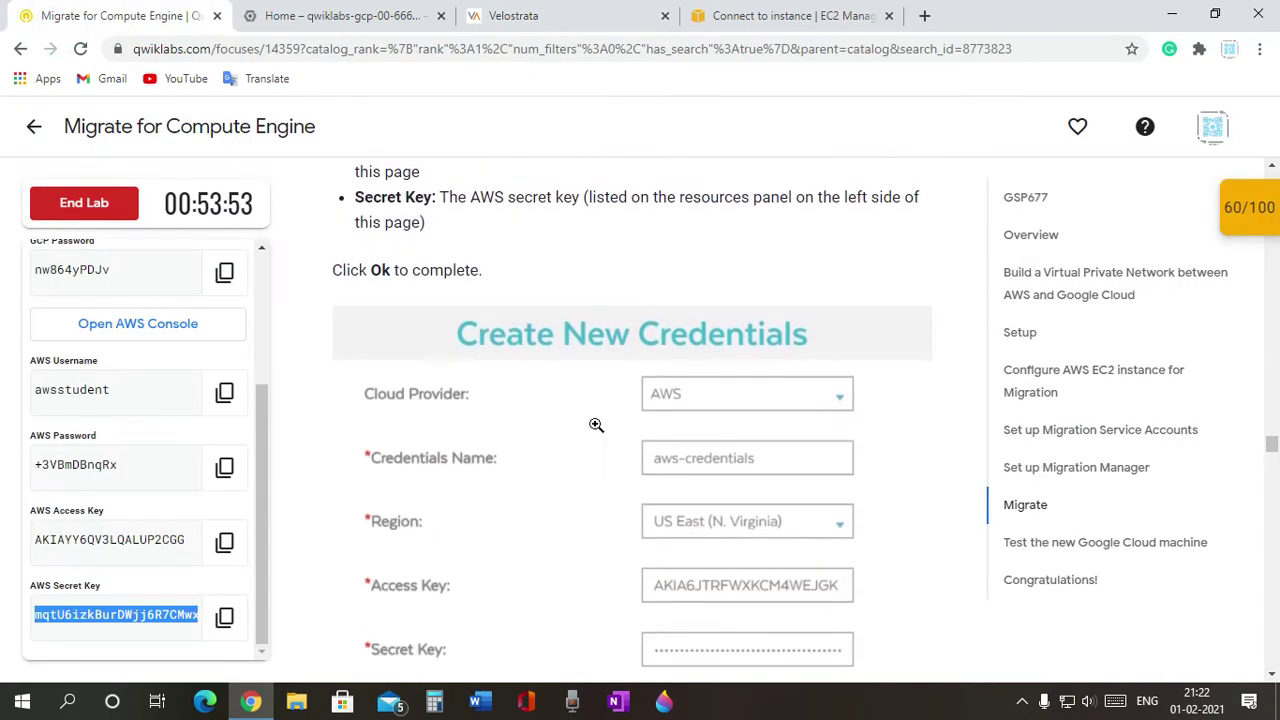
pyautogui.scroll(-5, 423, 452)
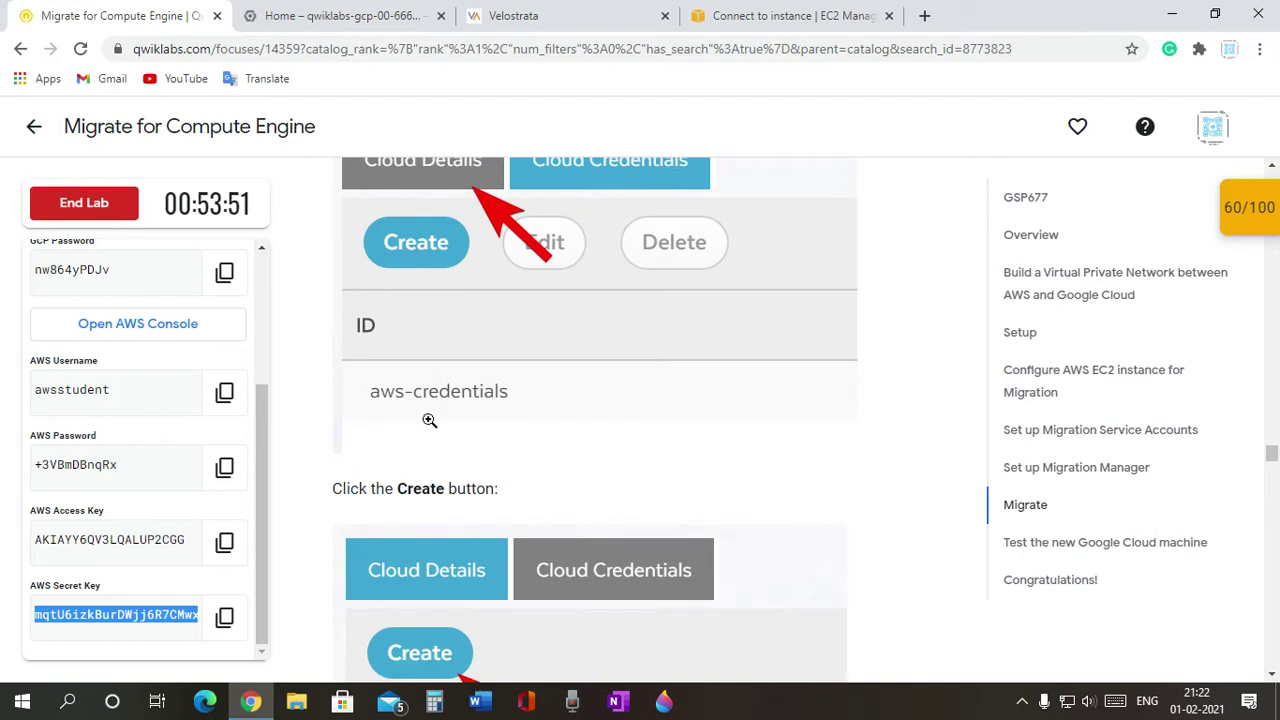
pyautogui.click(513, 12)
pyautogui.click(166, 180)
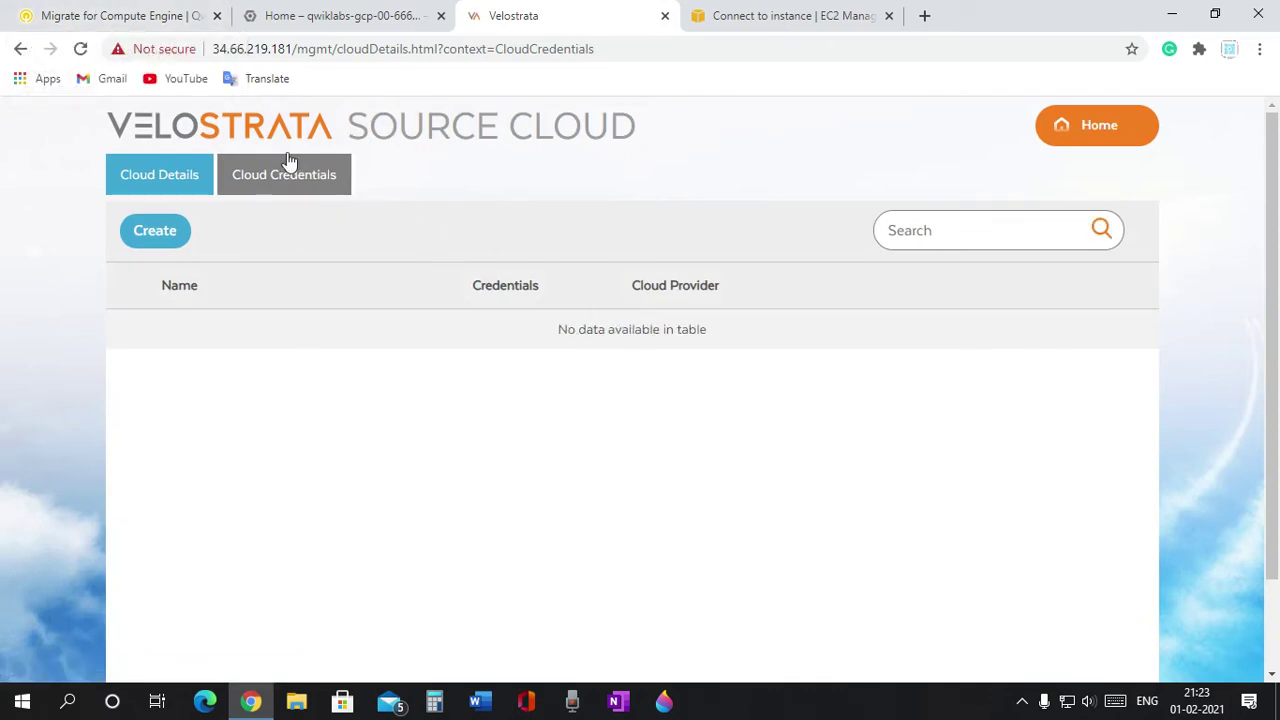
# Recheck the lab instructions and inspect the aws-credentials entry in the Cloud Credentials list
pyautogui.click(70, 16)
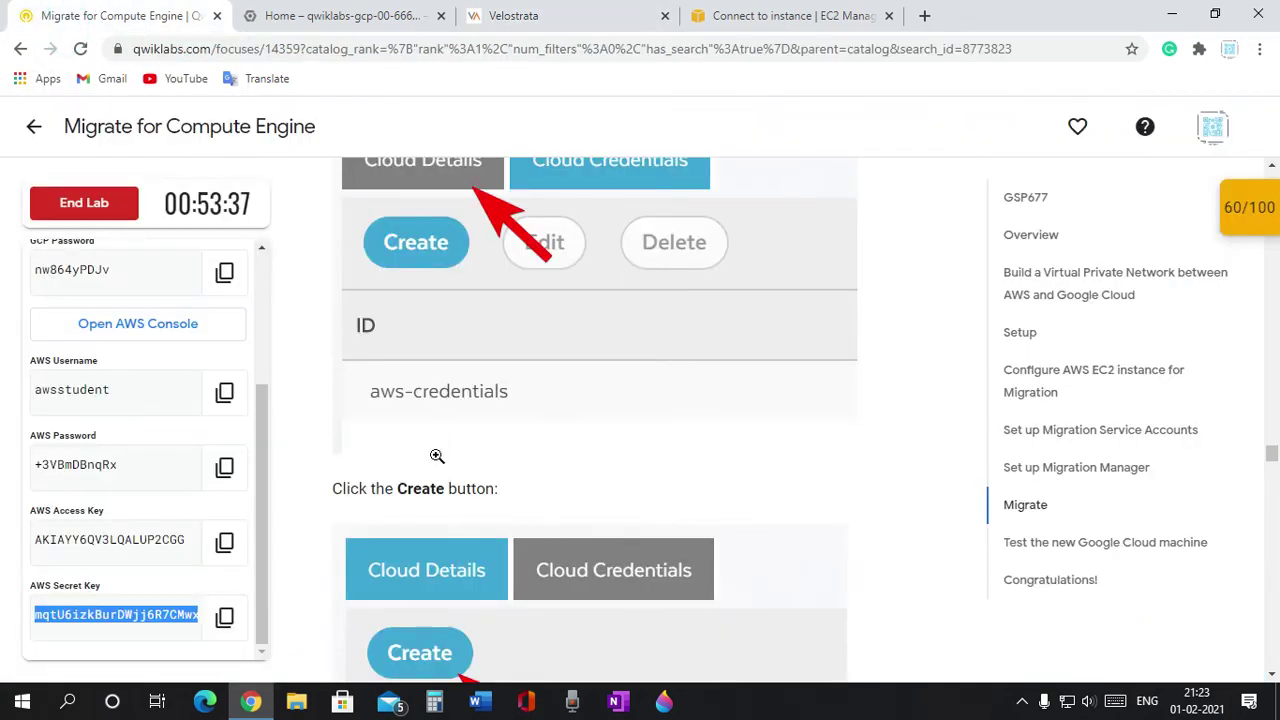
pyautogui.click(530, 16)
pyautogui.click(323, 191)
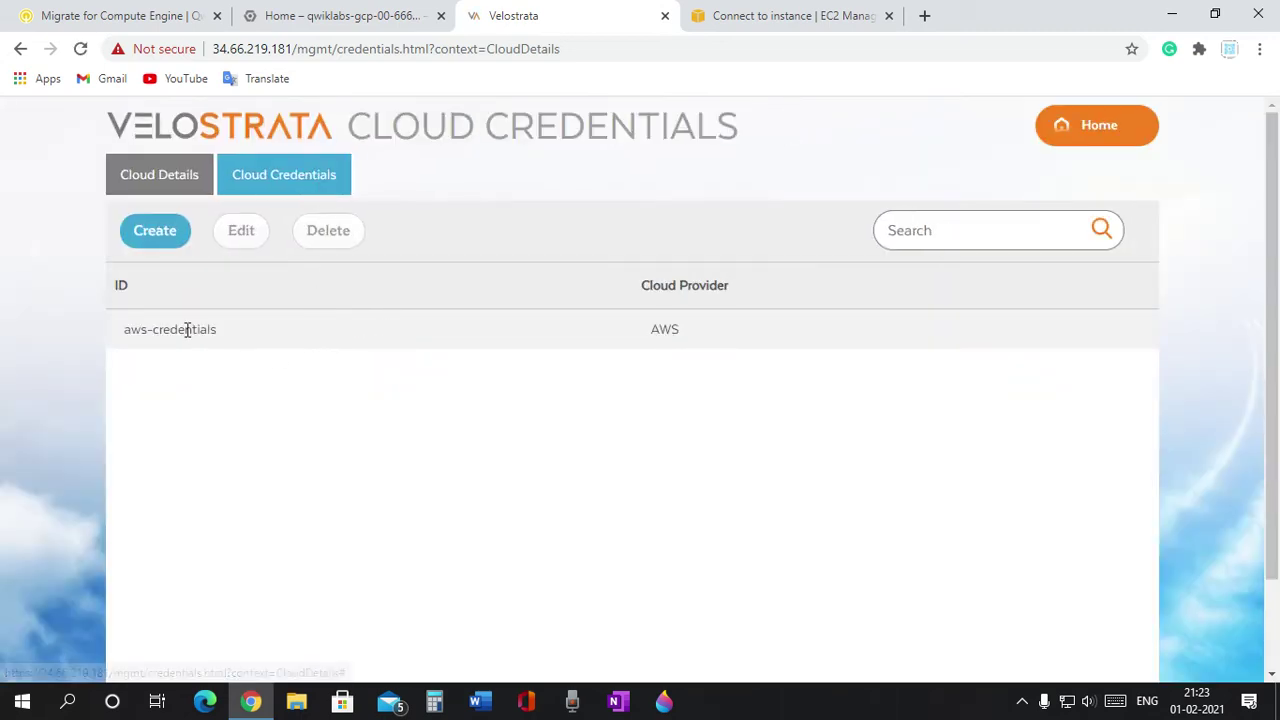
pyautogui.click(187, 330)
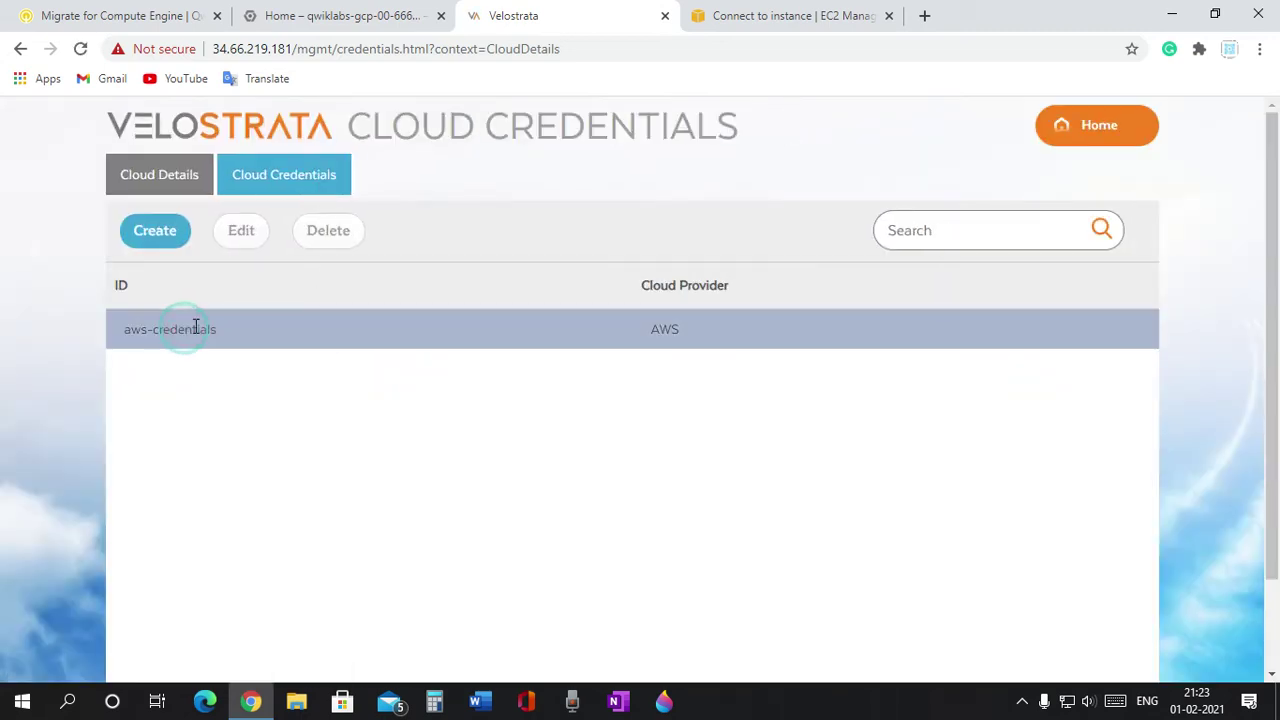
# Look up the cloud details values in the lab instructions and start creating new cloud details in Velostrata
pyautogui.click(122, 16)
pyautogui.scroll(1, 513, 419)
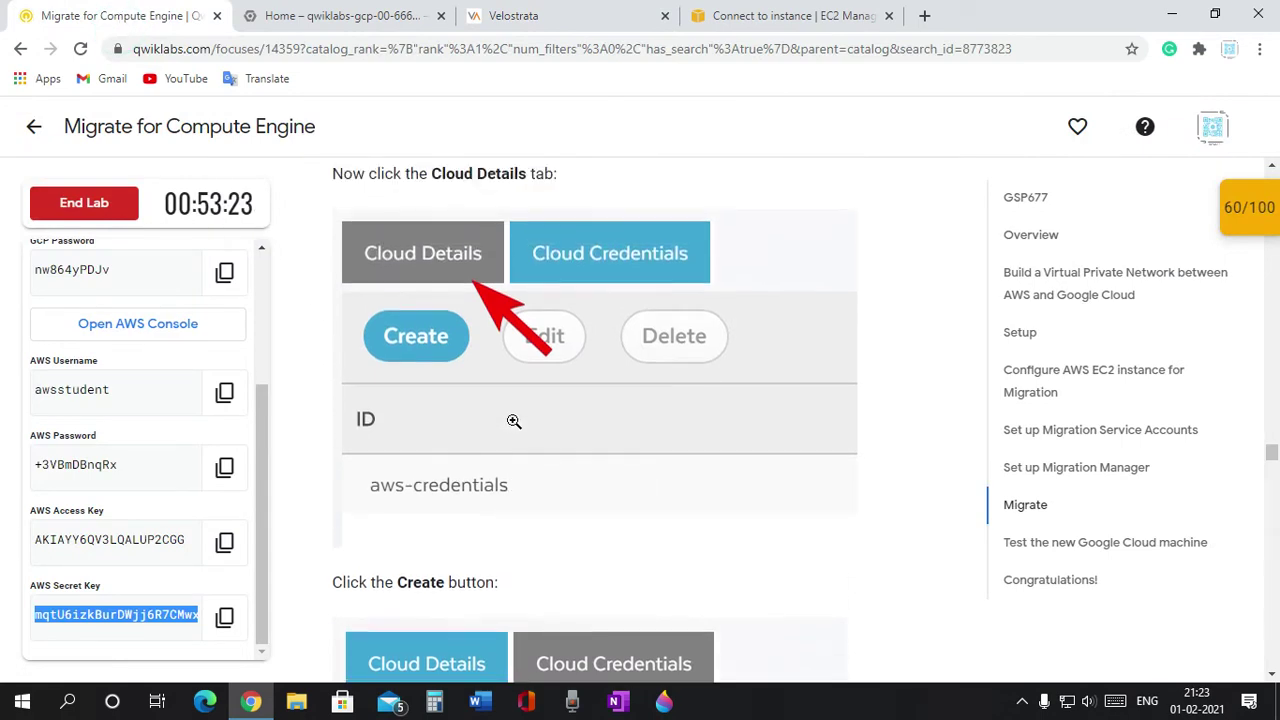
pyautogui.scroll(-3, 513, 419)
pyautogui.scroll(-3, 513, 421)
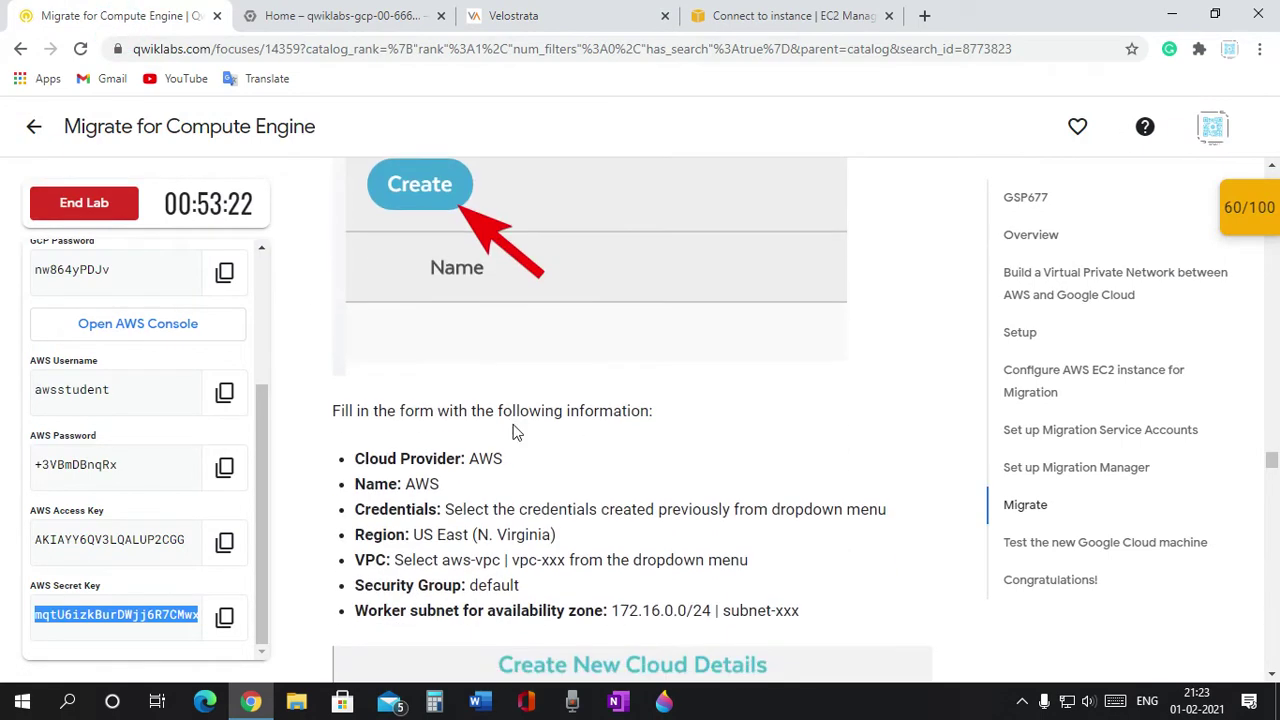
pyautogui.click(492, 12)
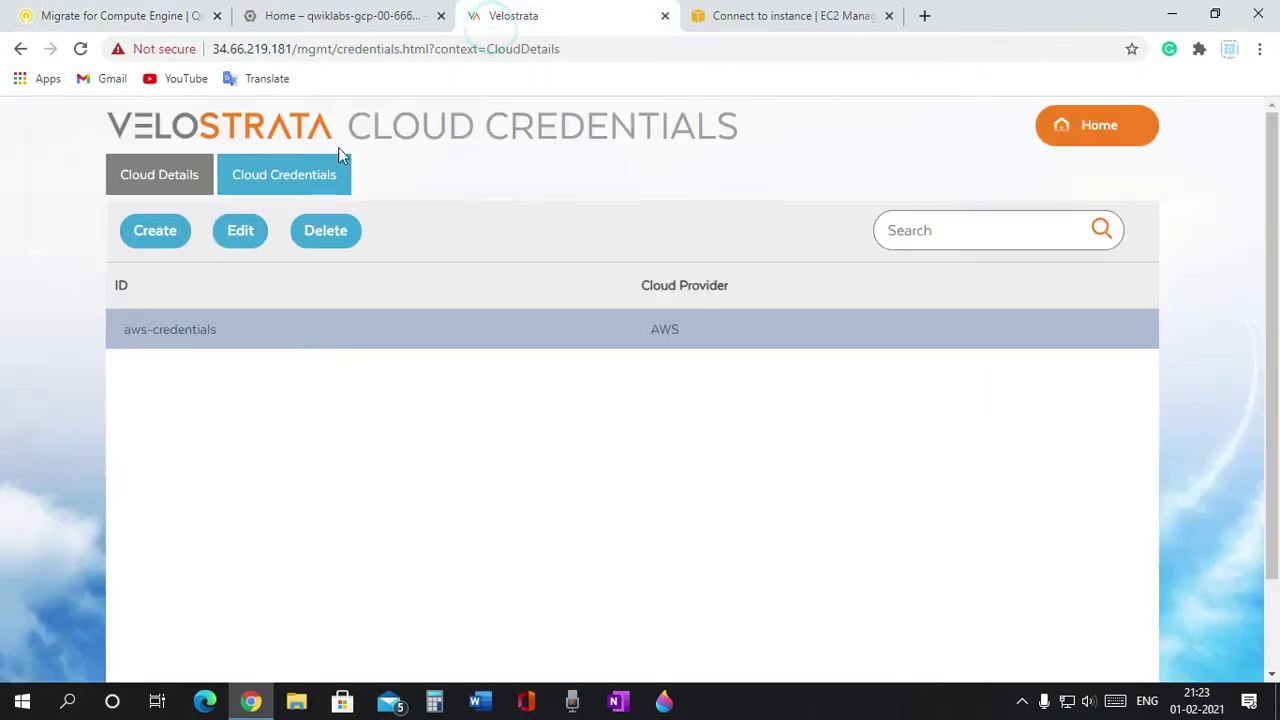
pyautogui.click(172, 232)
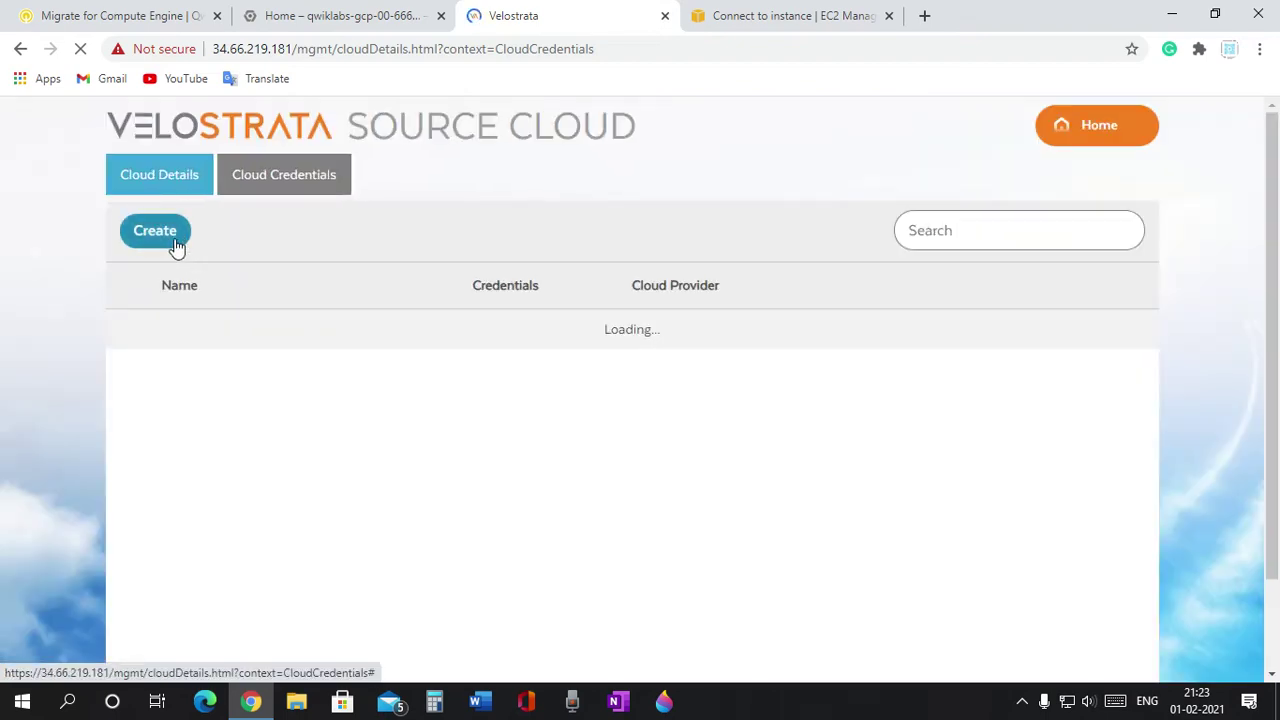
pyautogui.click(155, 231)
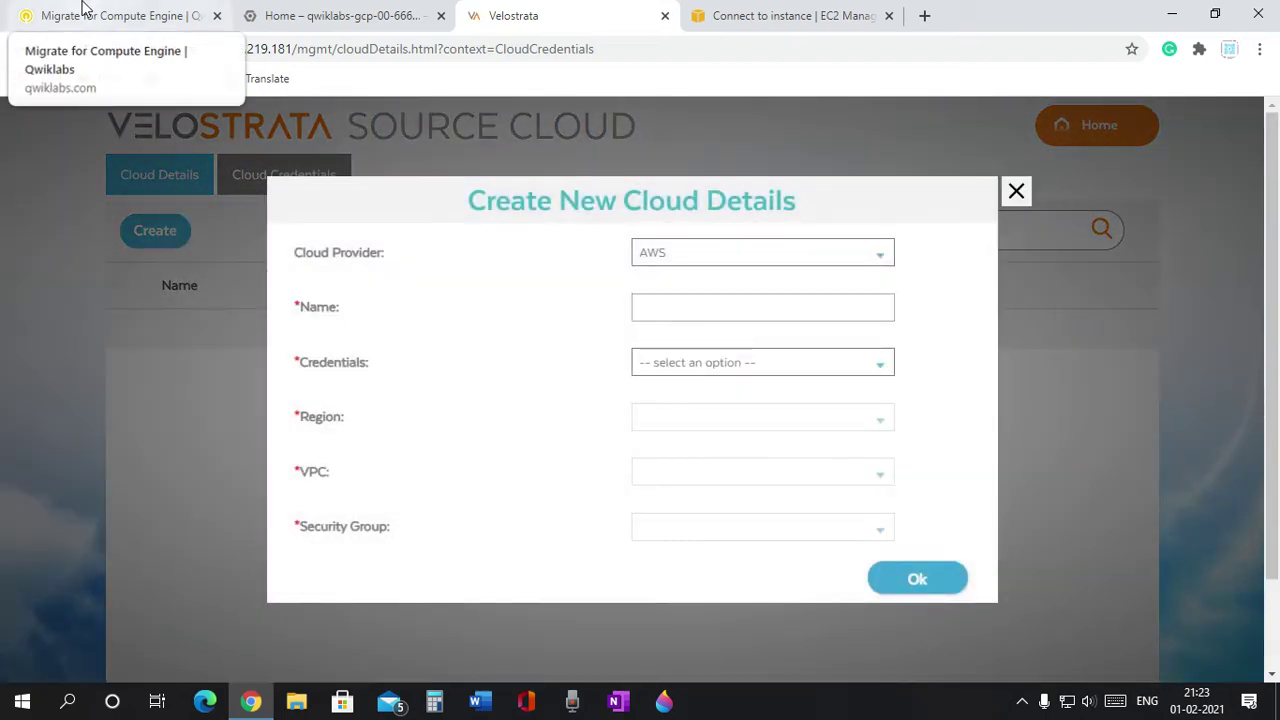
# Copy the name AWS from the lab instructions into the Name of the new cloud details in Velostrata
pyautogui.click(85, 12)
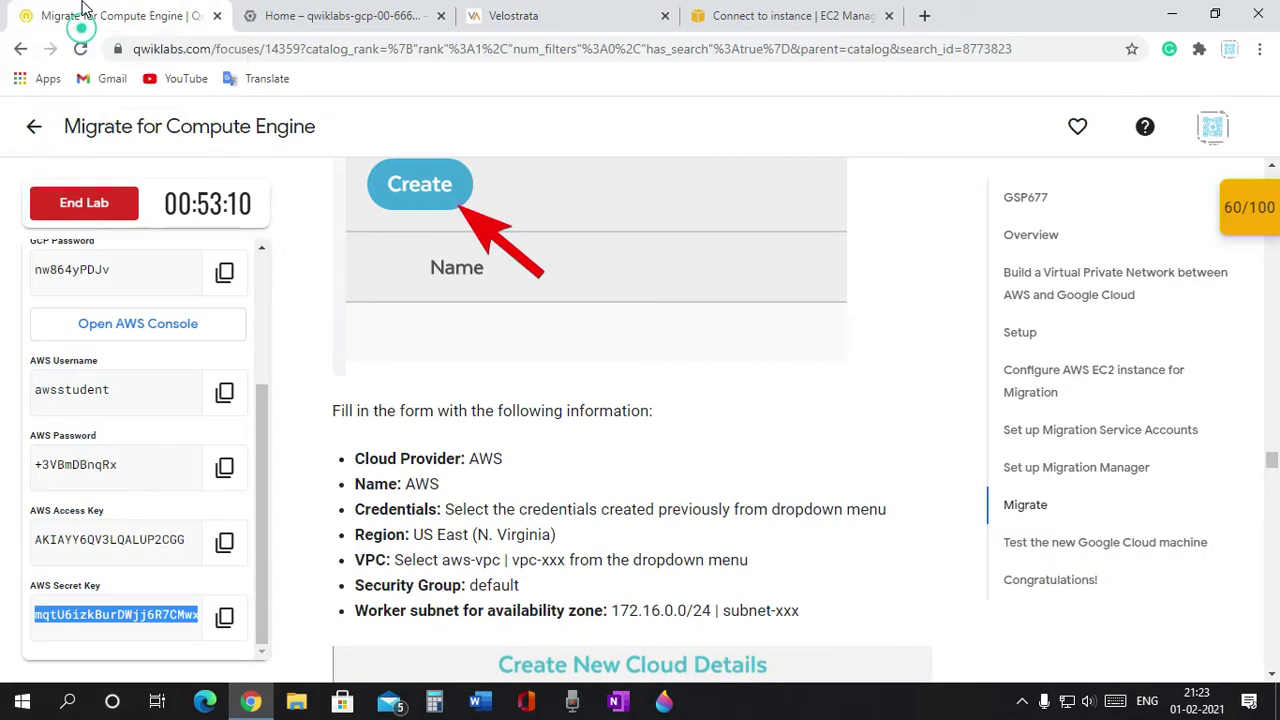
pyautogui.doubleClick(412, 484)
pyautogui.rightClick(412, 485)
pyautogui.click(460, 497)
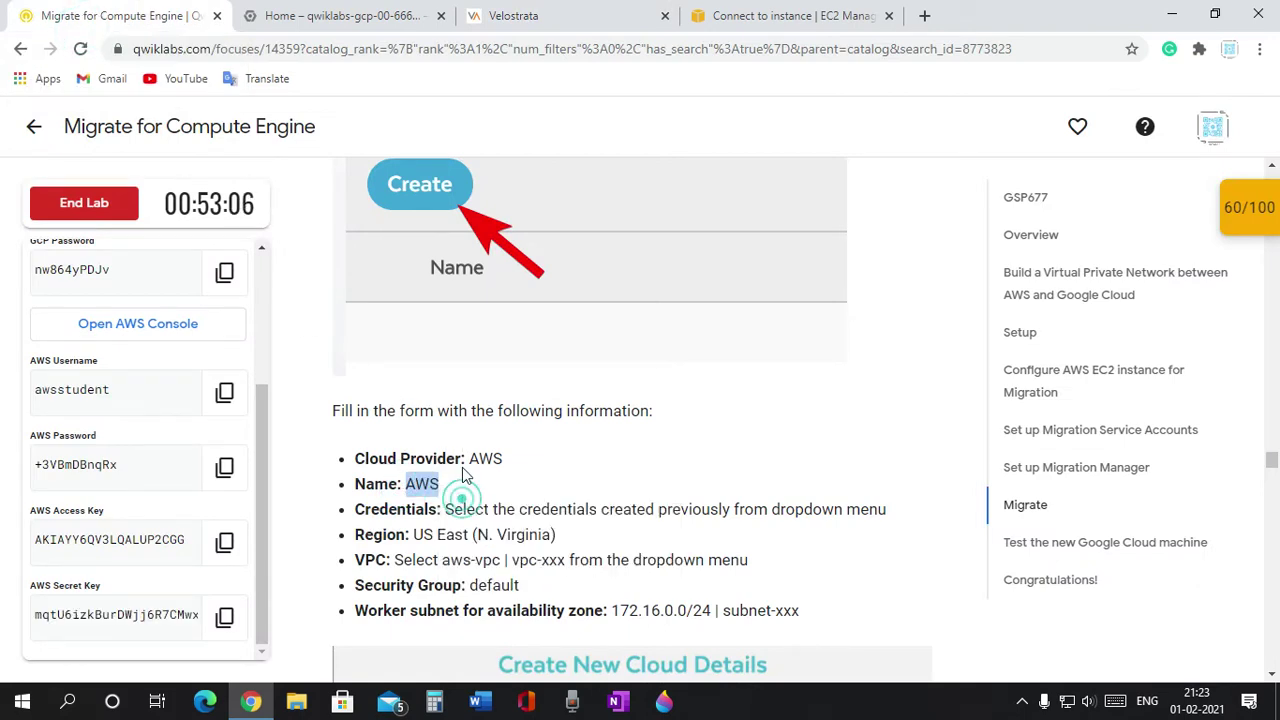
pyautogui.click(376, 12)
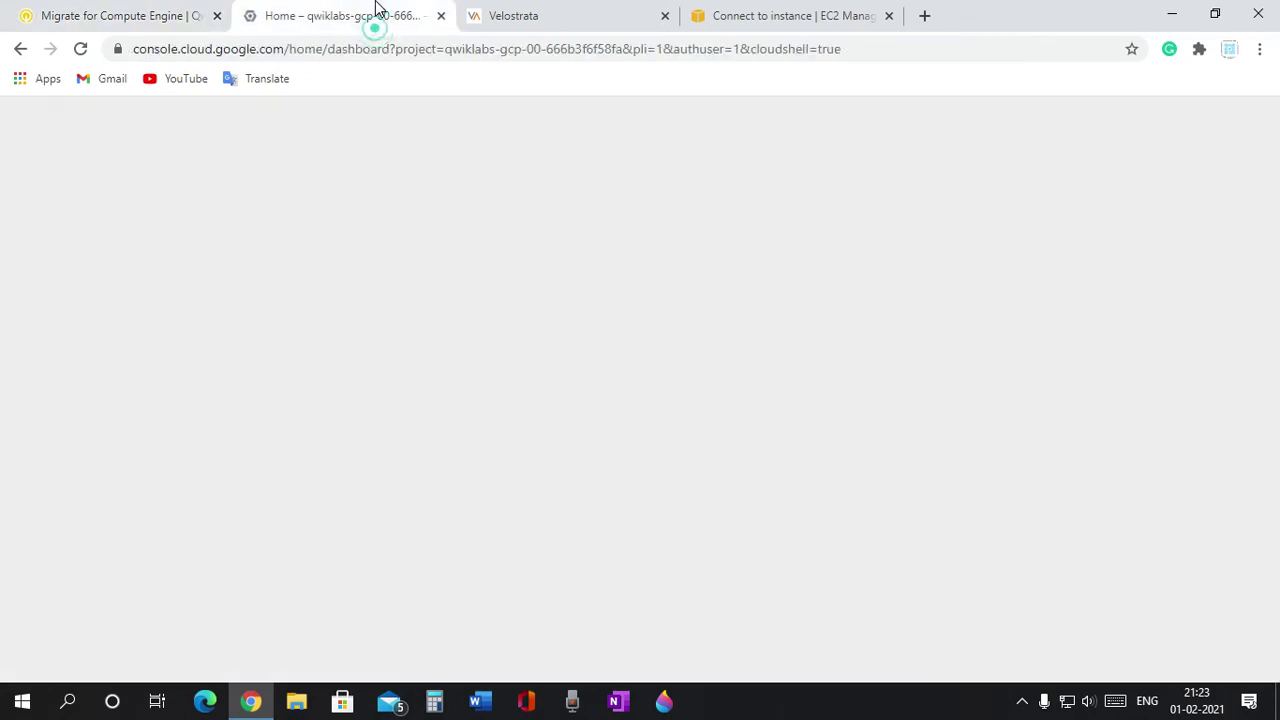
pyautogui.click(540, 12)
pyautogui.click(676, 308)
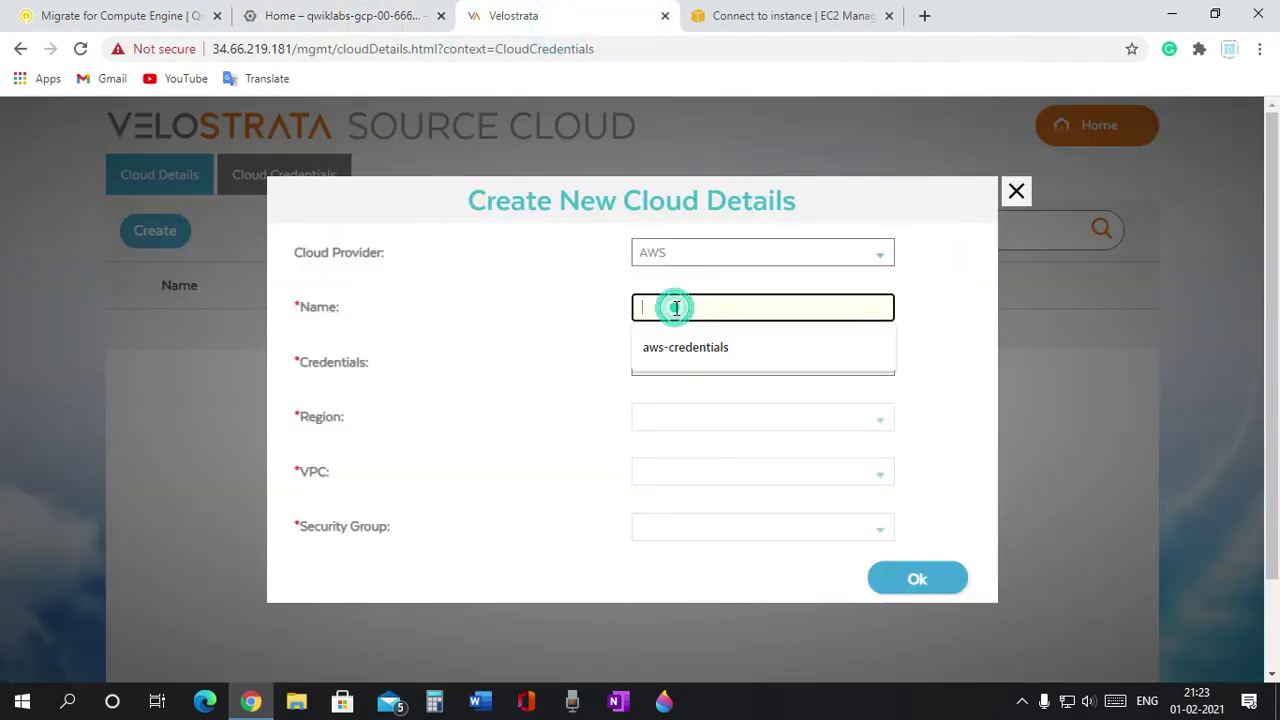
pyautogui.rightClick(676, 308)
pyautogui.click(731, 454)
# Select aws-credentials as the credentials for the new cloud details
pyautogui.click(684, 386)
pyautogui.click(680, 368)
pyautogui.click(686, 404)
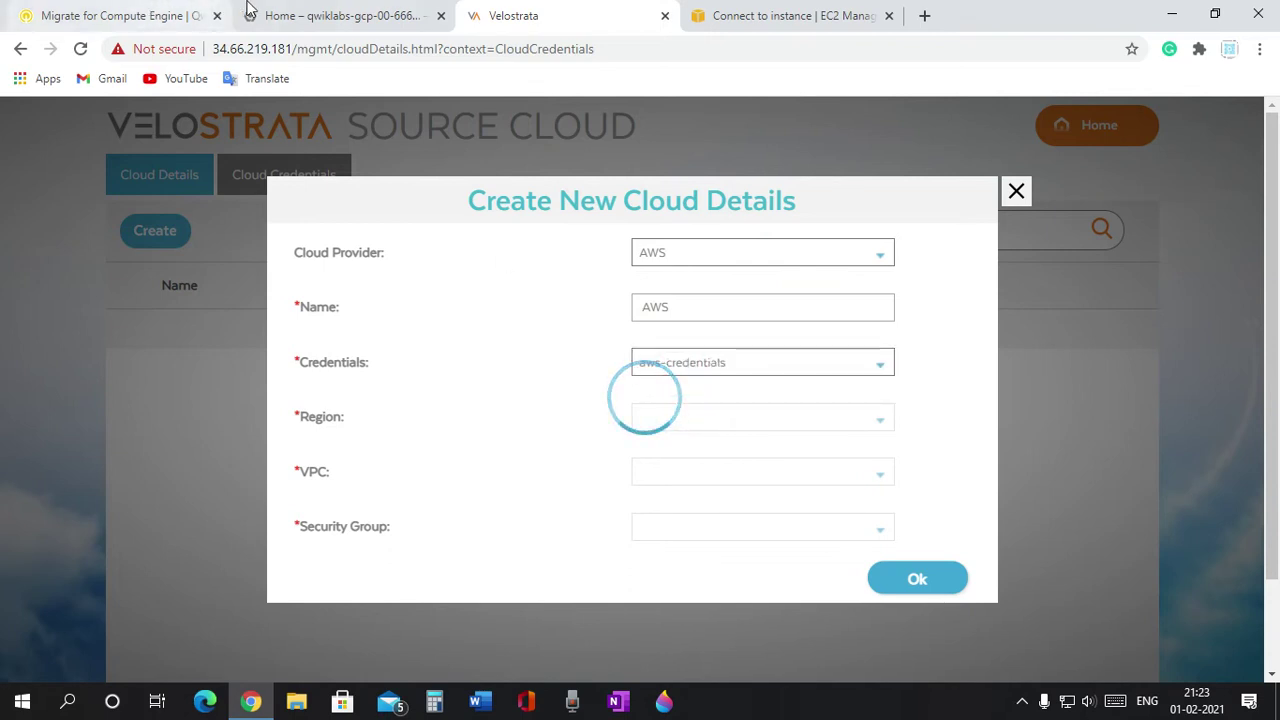
# Check the lab instructions, then set the cloud details' region to US East (N. Virginia) and the VPC to aws-vpc
pyautogui.click(100, 10)
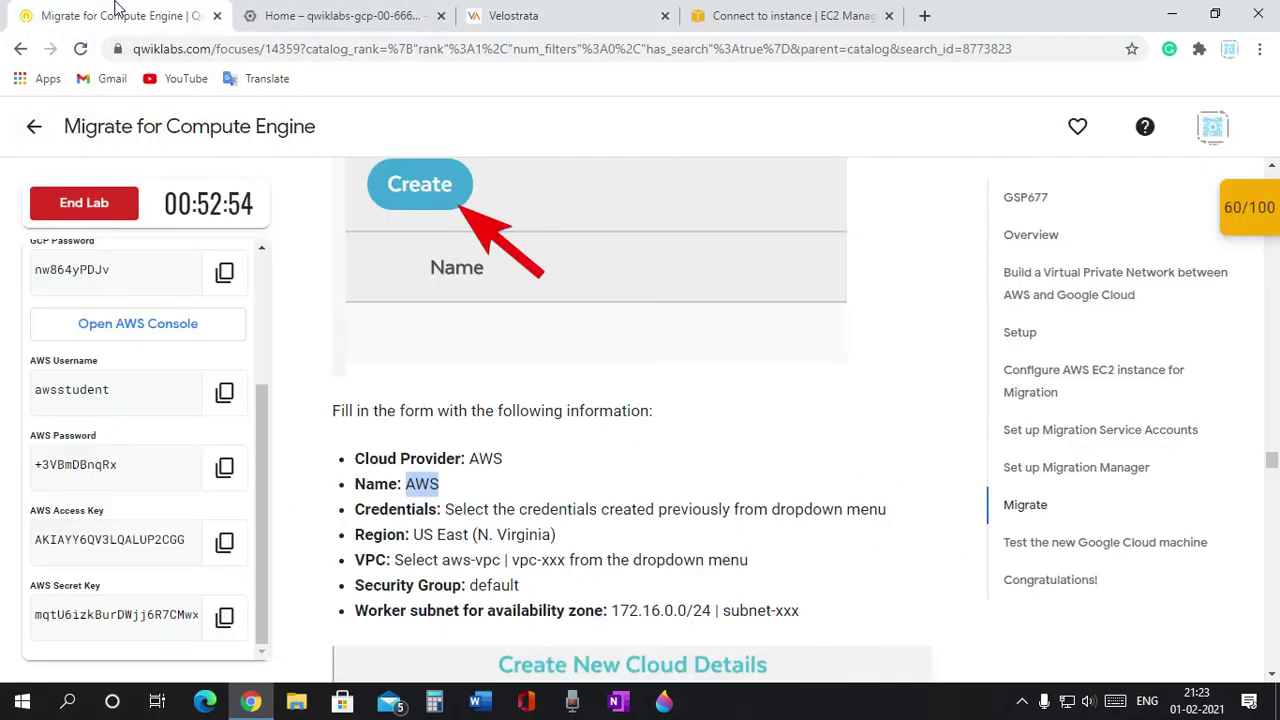
pyautogui.scroll(-1, 430, 410)
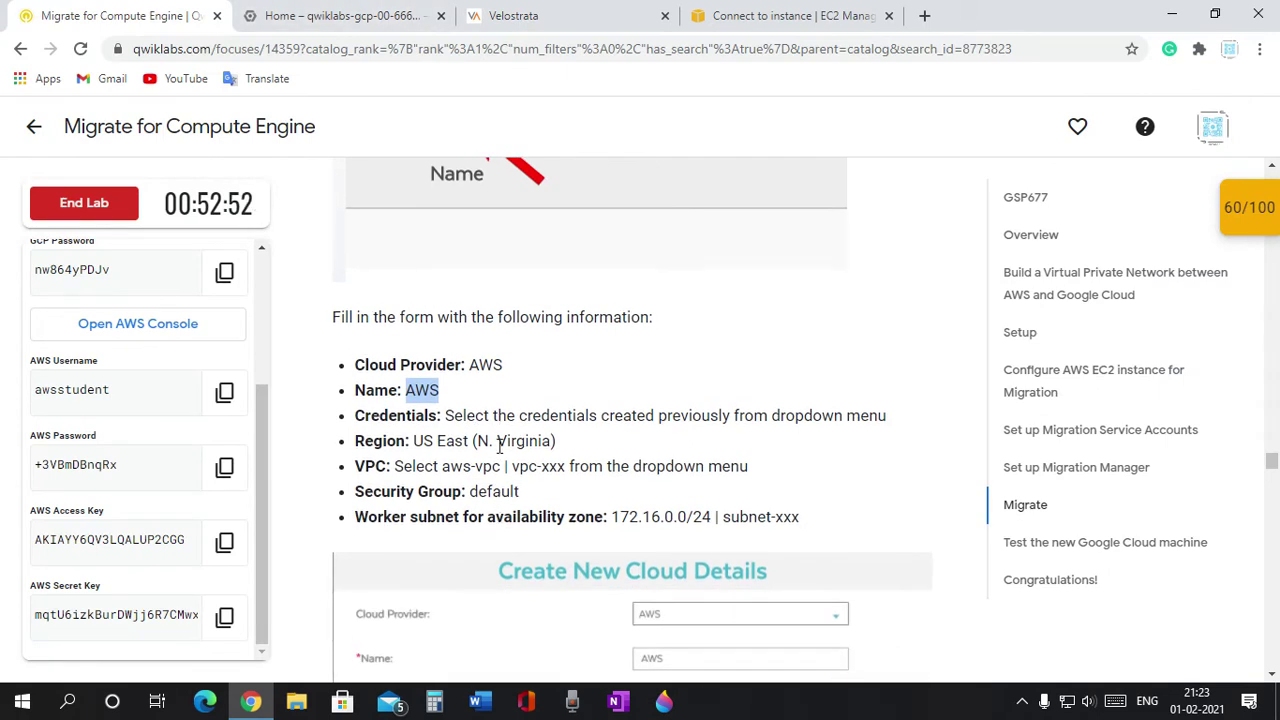
pyautogui.click(520, 15)
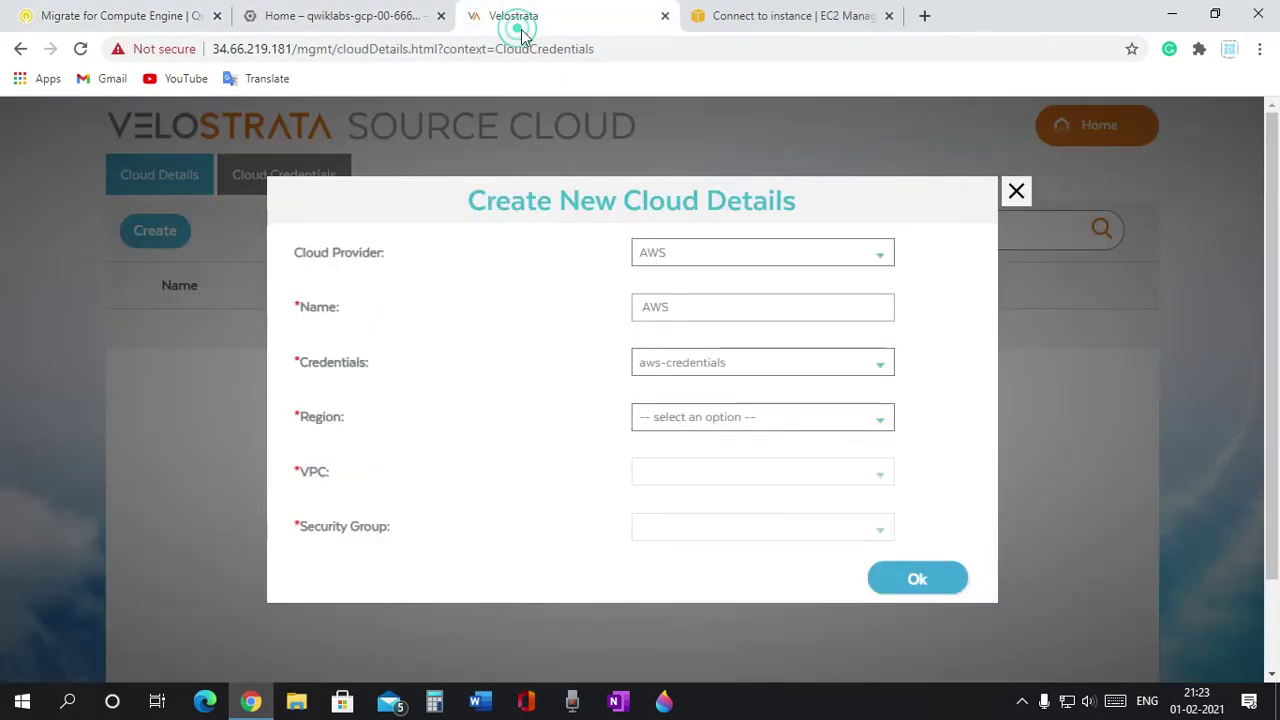
pyautogui.click(685, 423)
pyautogui.click(680, 161)
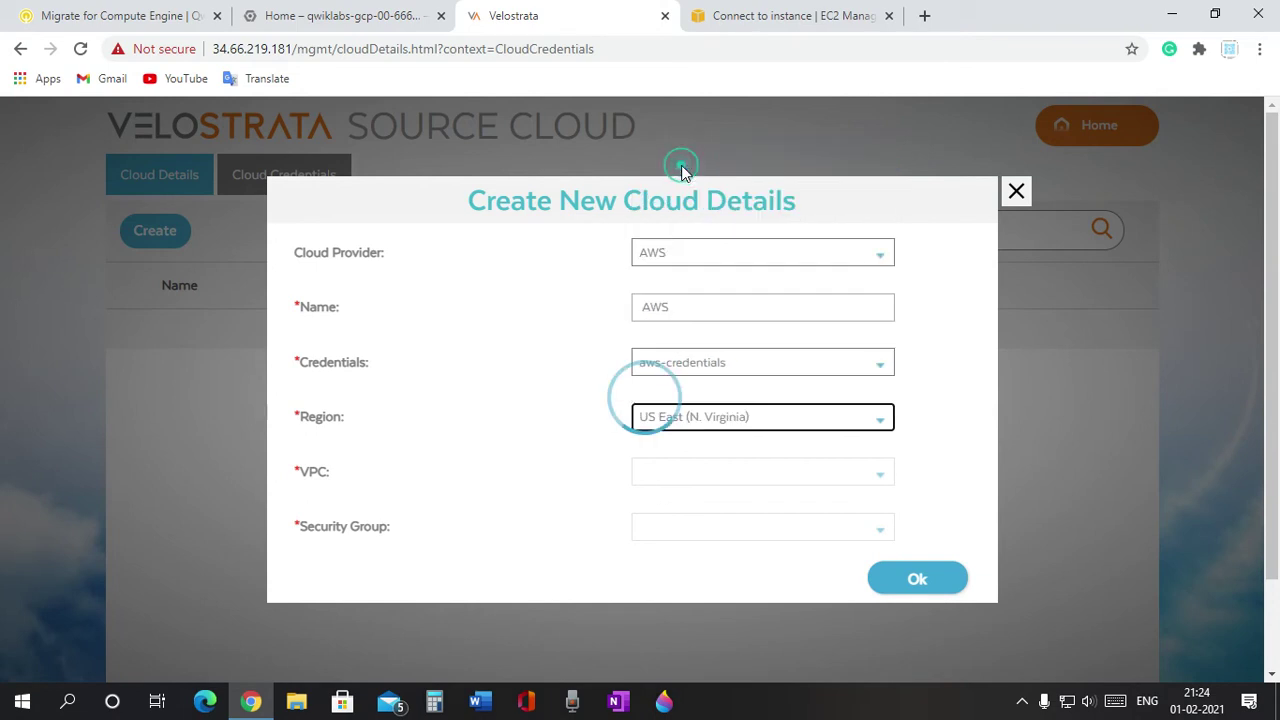
pyautogui.click(676, 476)
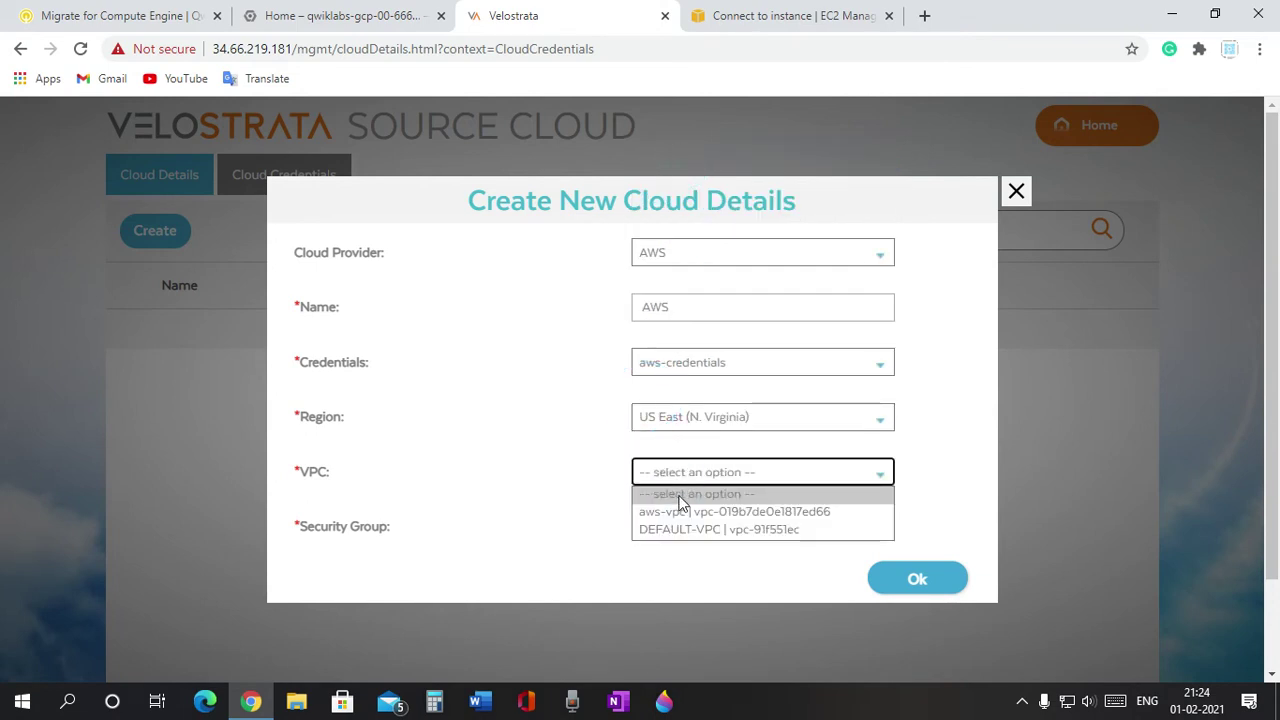
pyautogui.click(685, 515)
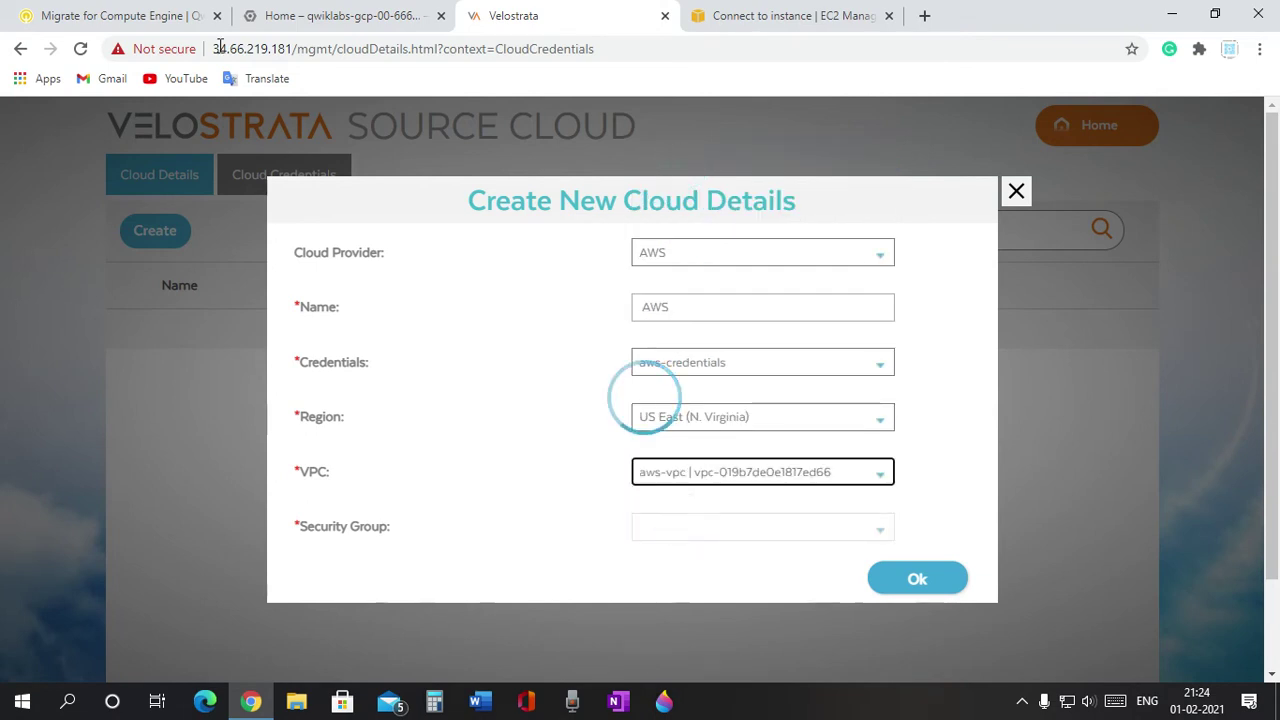
# Check the lab's remaining cloud details values and set the Security Group to default in Velostrata
pyautogui.click(141, 12)
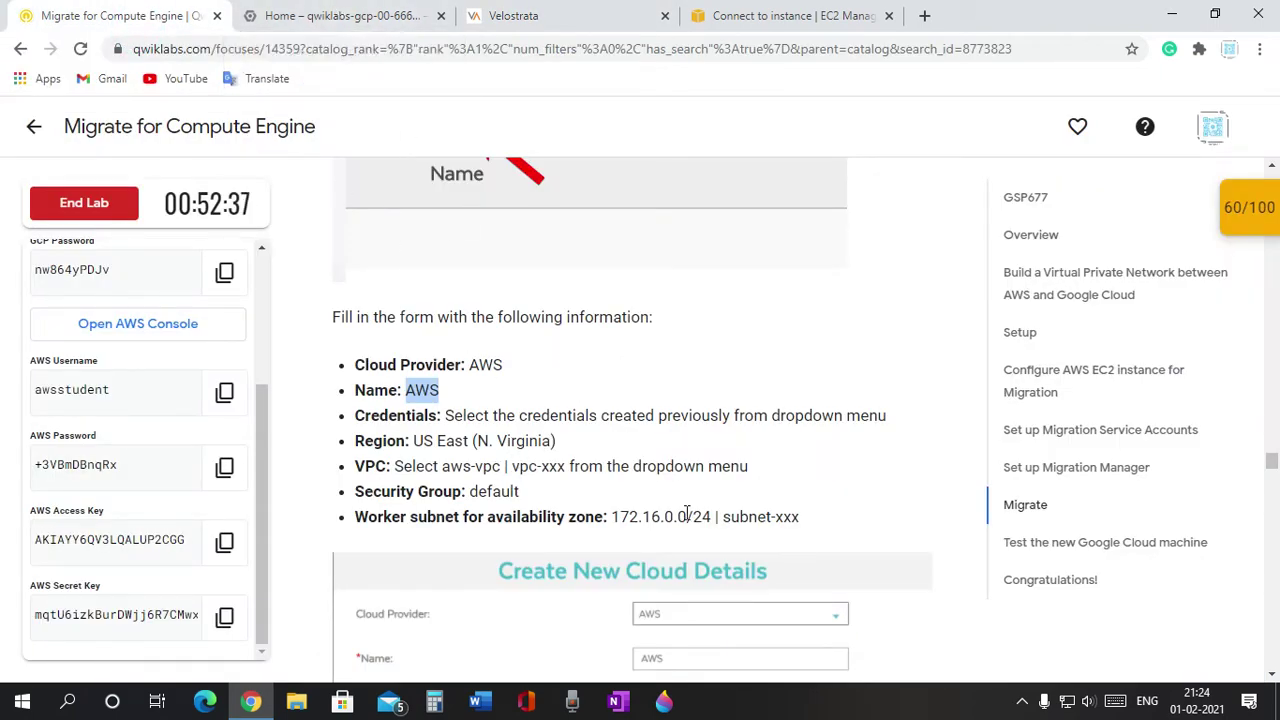
pyautogui.scroll(-1, 676, 503)
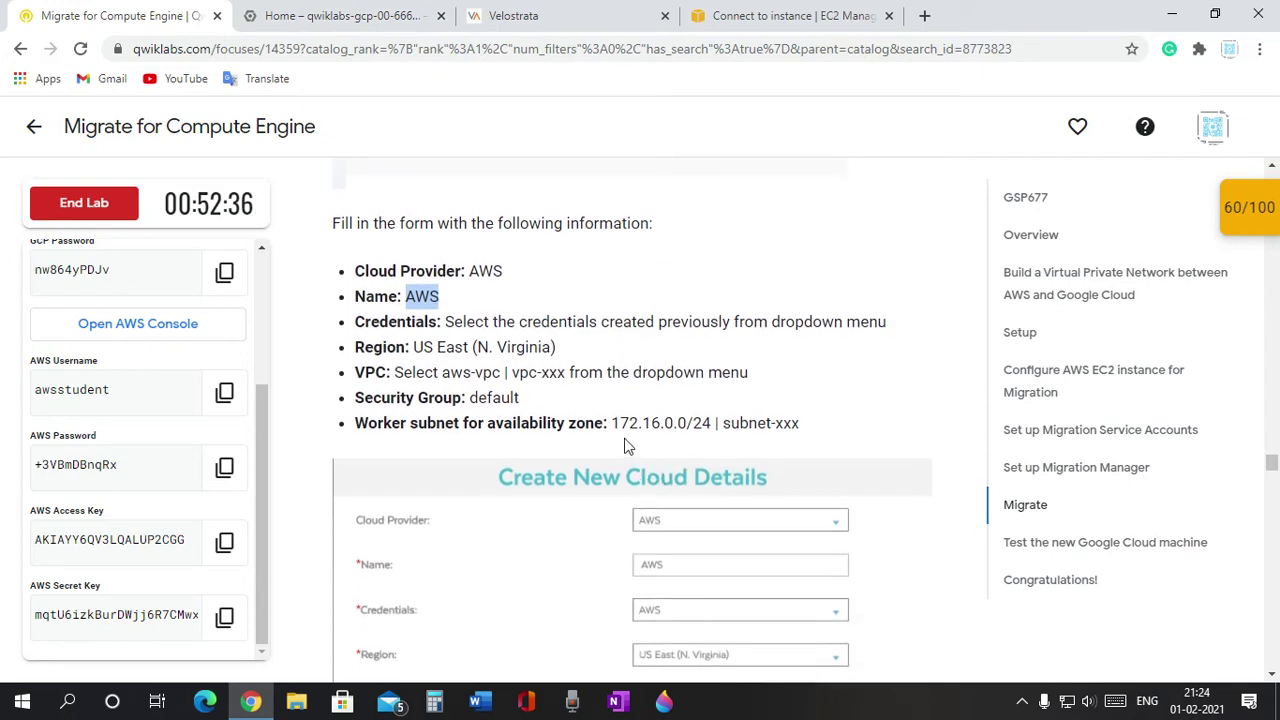
pyautogui.click(528, 18)
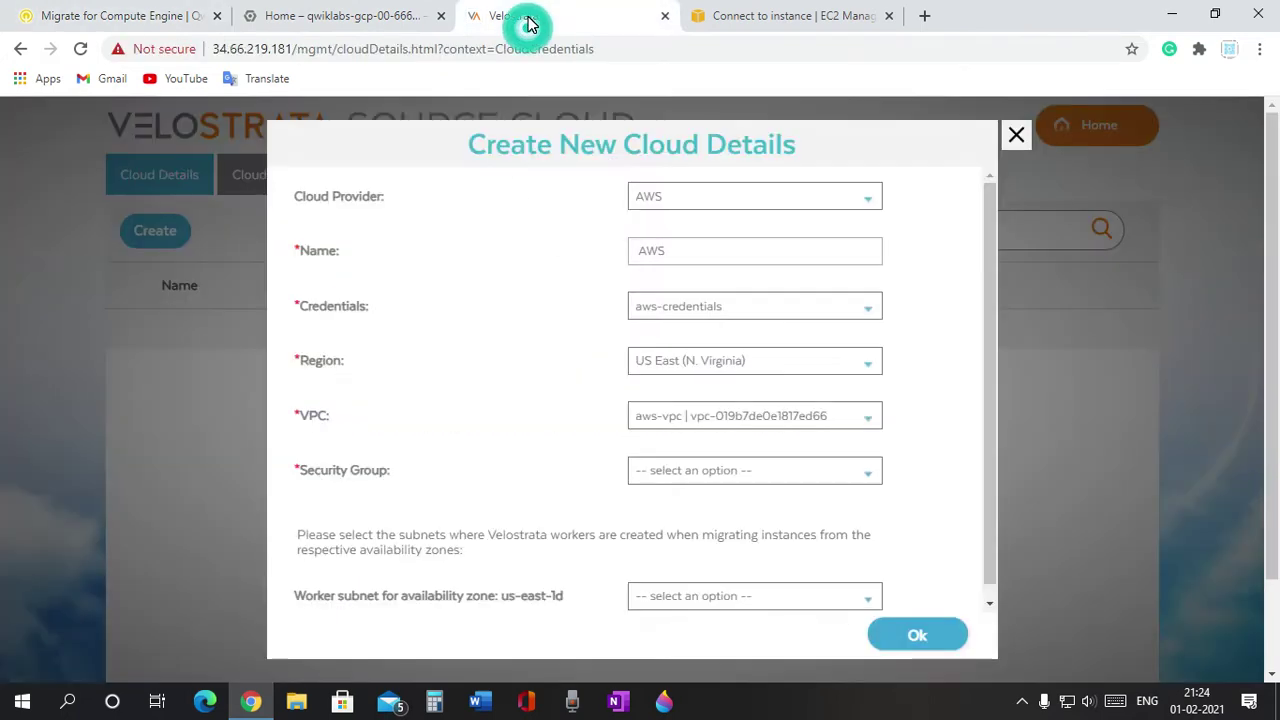
pyautogui.click(736, 470)
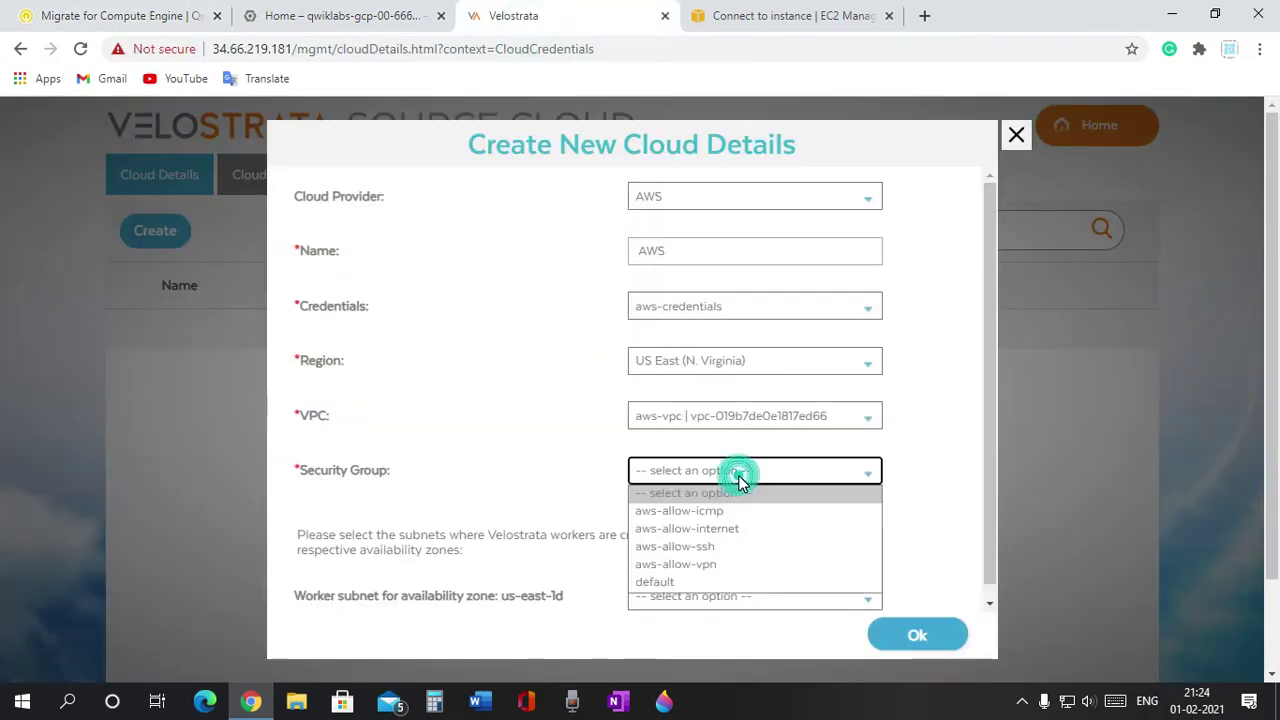
pyautogui.click(680, 582)
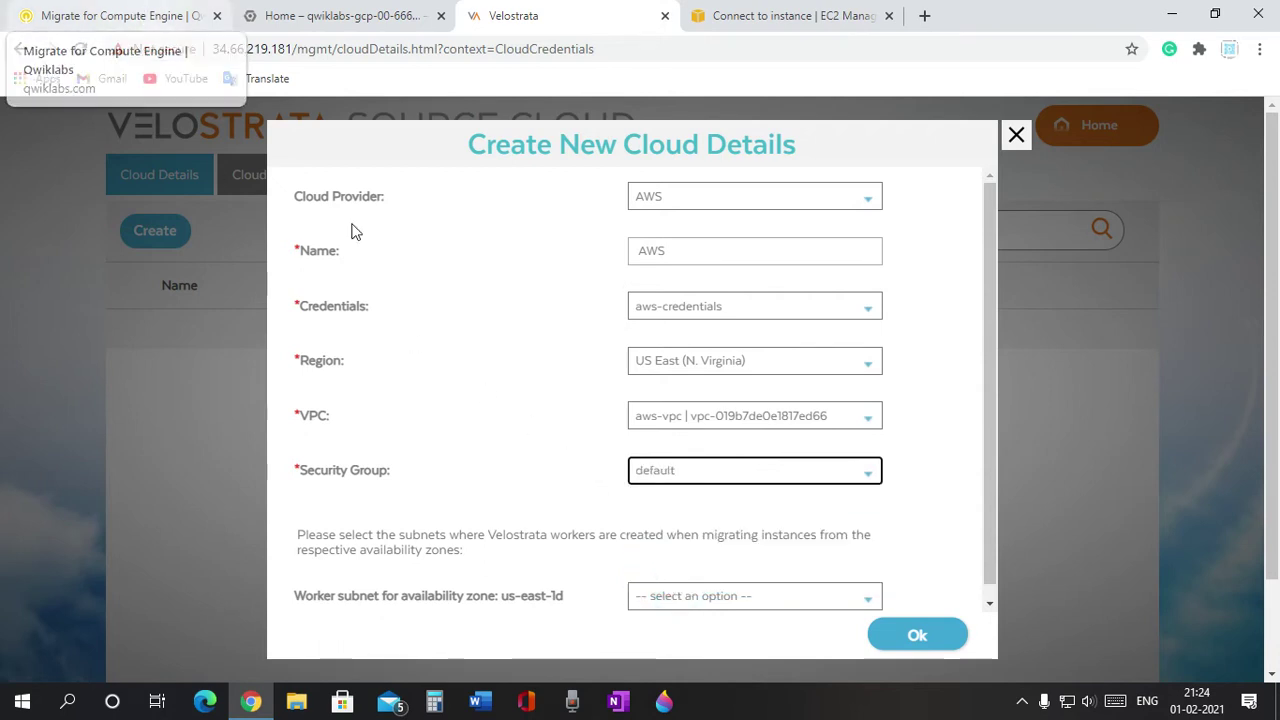
# Choose the 172.16.0.0/24 worker subnet for availability zone us-east-1d and create the cloud details
pyautogui.click(680, 596)
pyautogui.click(685, 640)
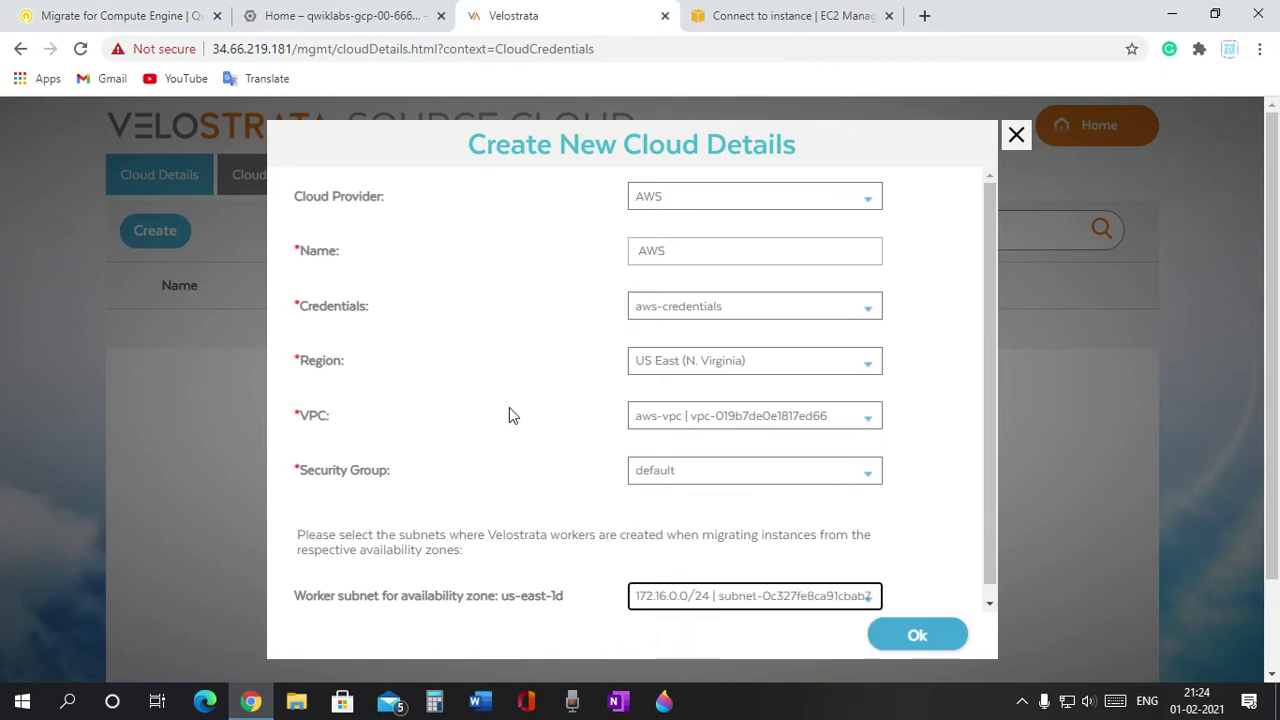
pyautogui.click(908, 632)
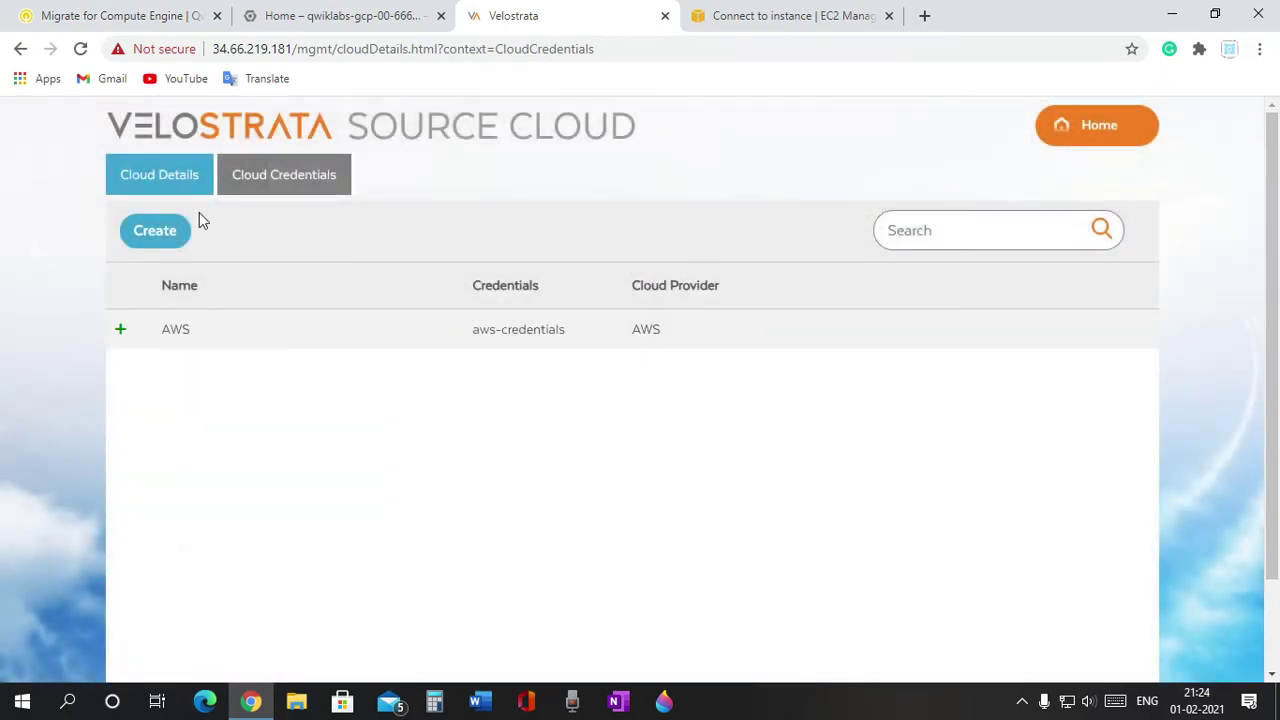
# Read the lab's next instructions and open the Target Cloud page from the Velostrata home page
pyautogui.click(120, 15)
pyautogui.scroll(-4, 648, 442)
pyautogui.scroll(-2, 648, 442)
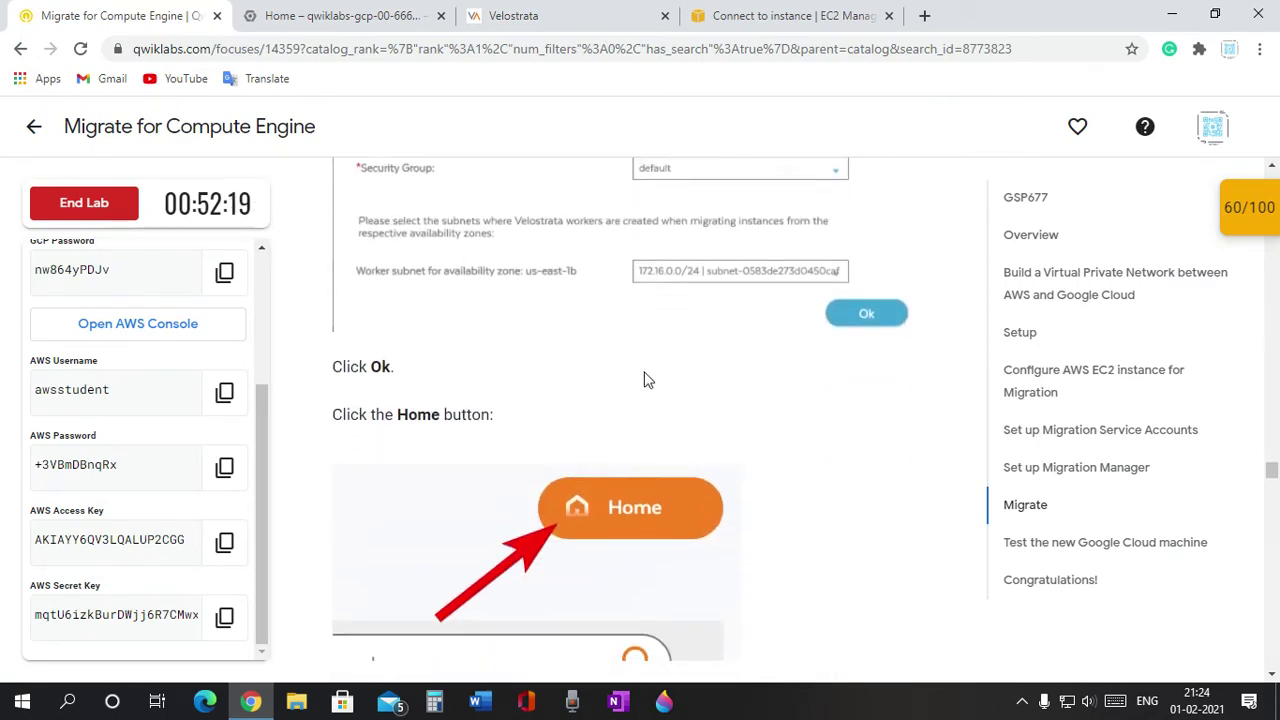
pyautogui.scroll(-3, 646, 380)
pyautogui.click(495, 16)
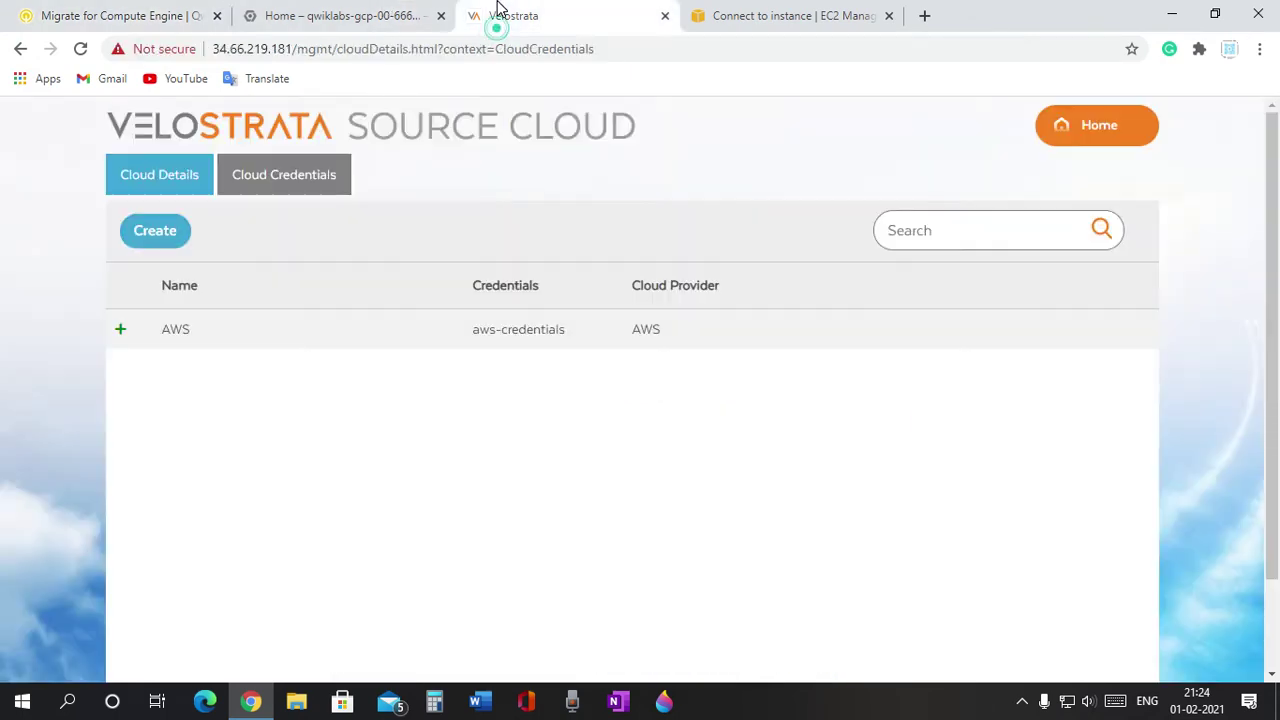
pyautogui.click(1099, 137)
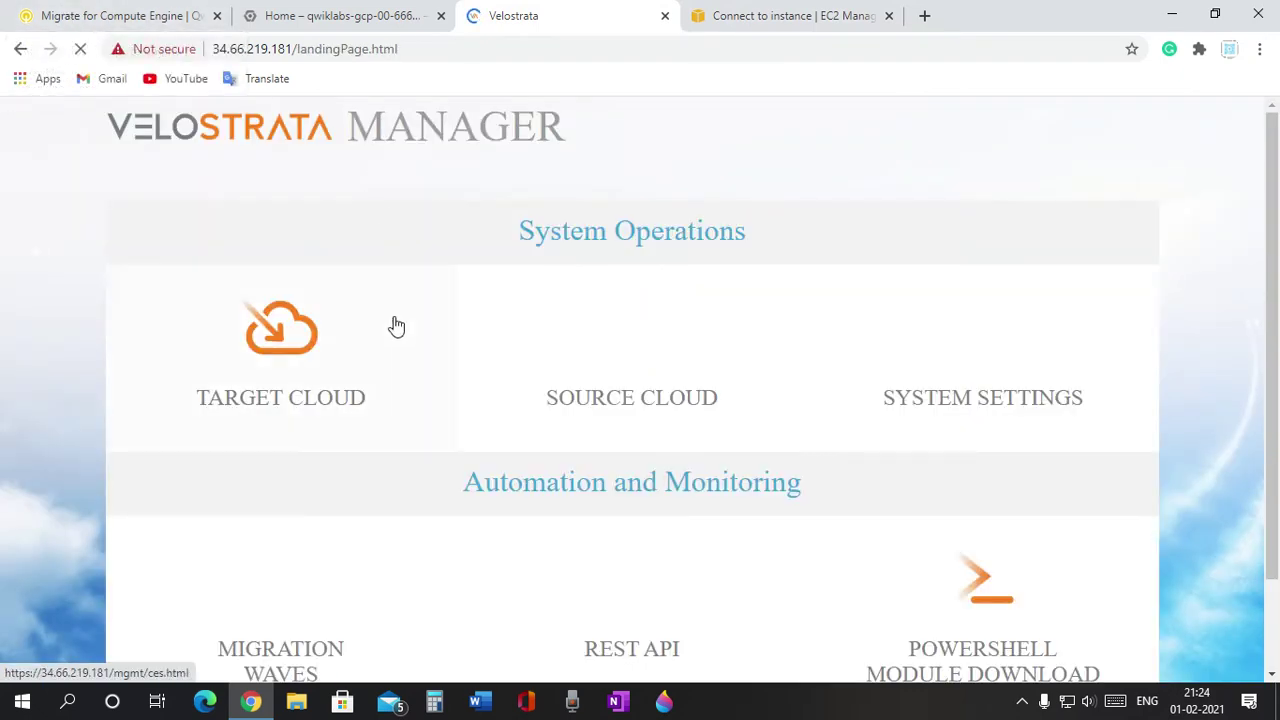
pyautogui.click(246, 281)
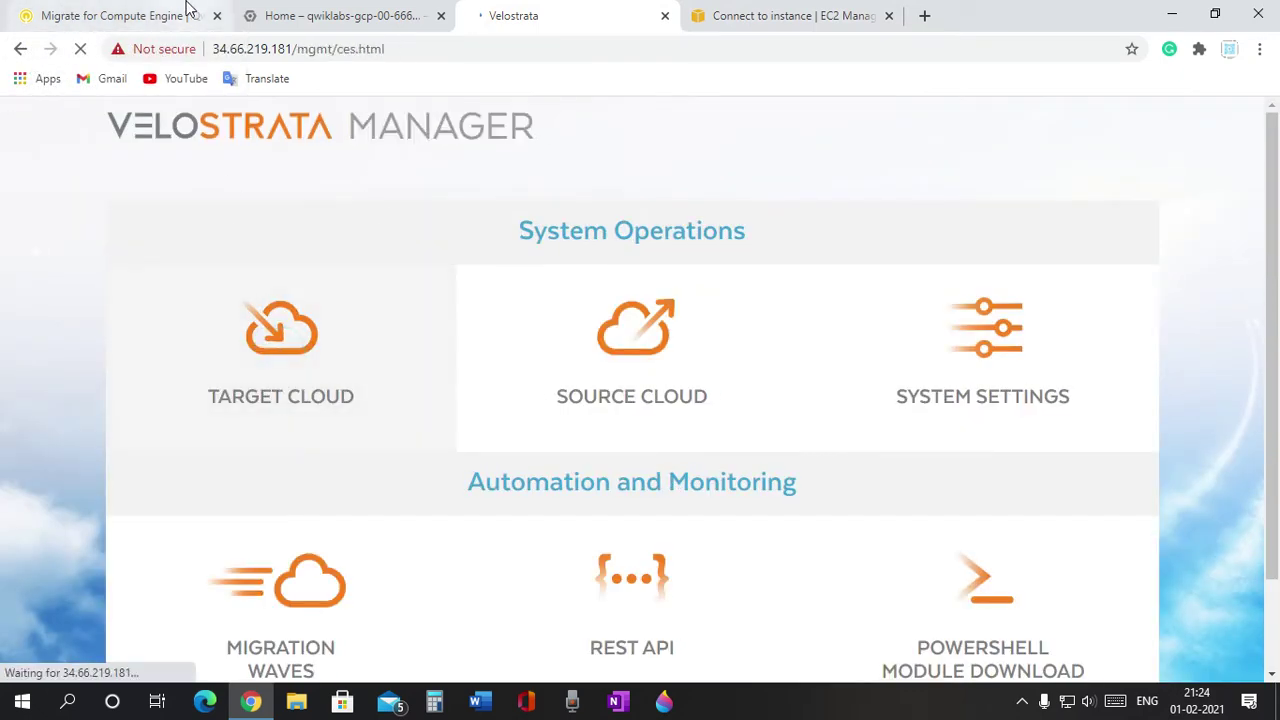
# Look up the cloud extension values in the lab instructions and start creating a new cloud extension in Velostrata
pyautogui.click(133, 8)
pyautogui.scroll(-3, 566, 477)
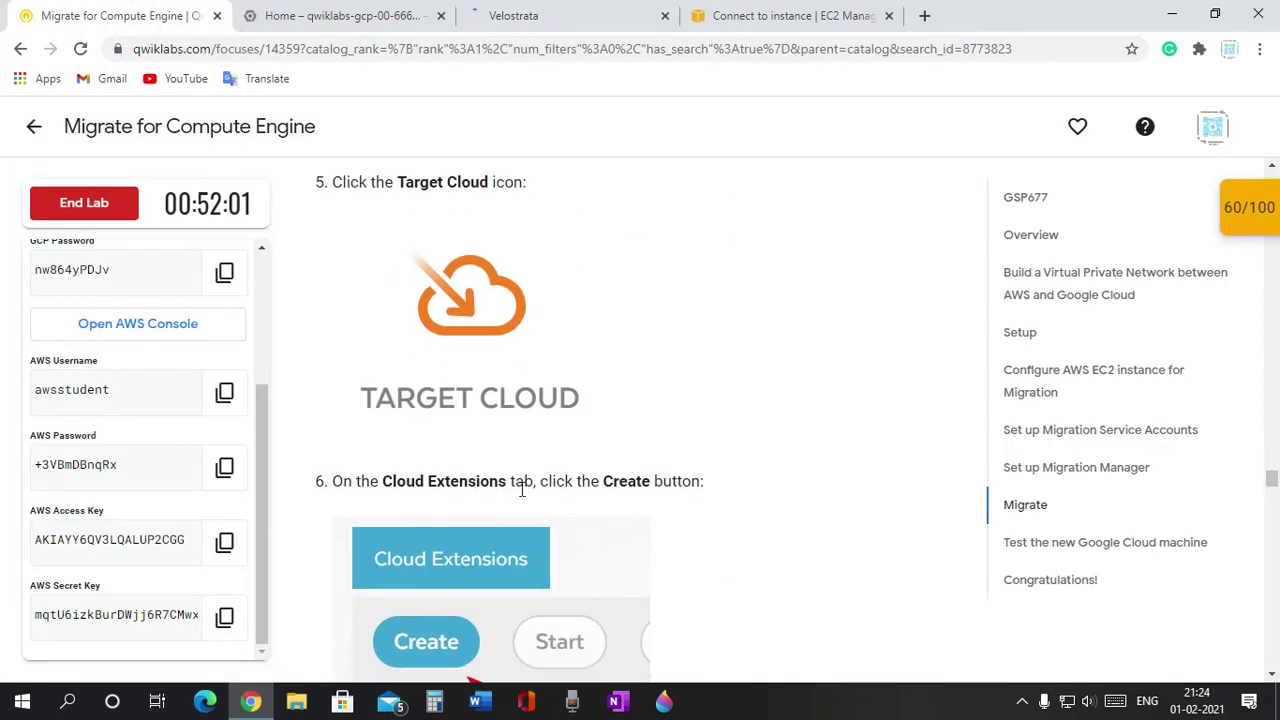
pyautogui.scroll(-4, 441, 490)
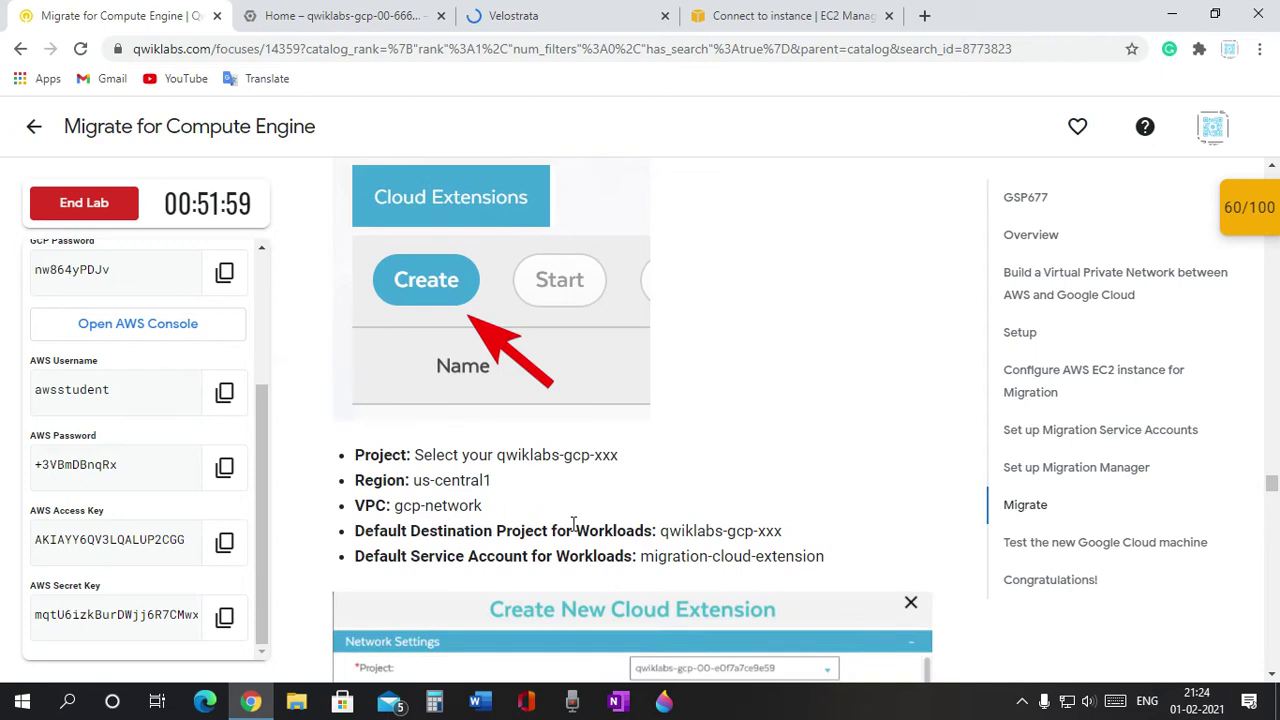
pyautogui.scroll(2, 560, 490)
pyautogui.scroll(2, 441, 271)
pyautogui.scroll(-2, 435, 400)
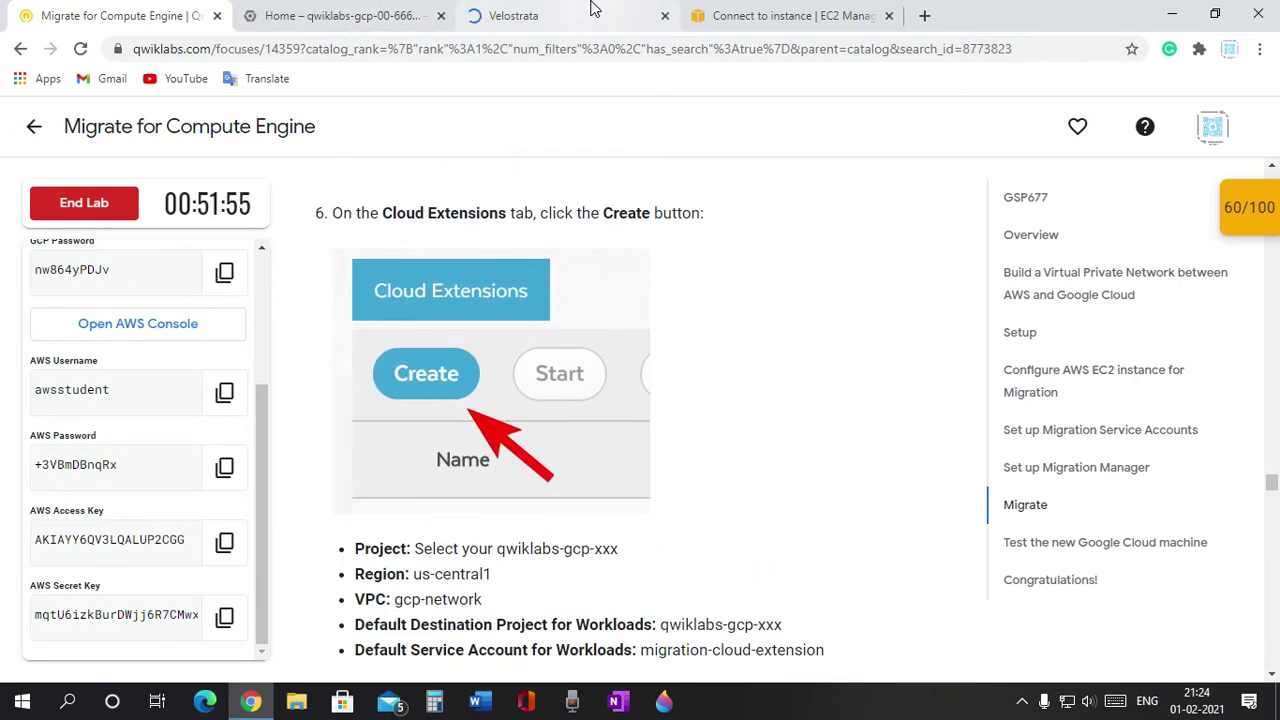
pyautogui.click(591, 10)
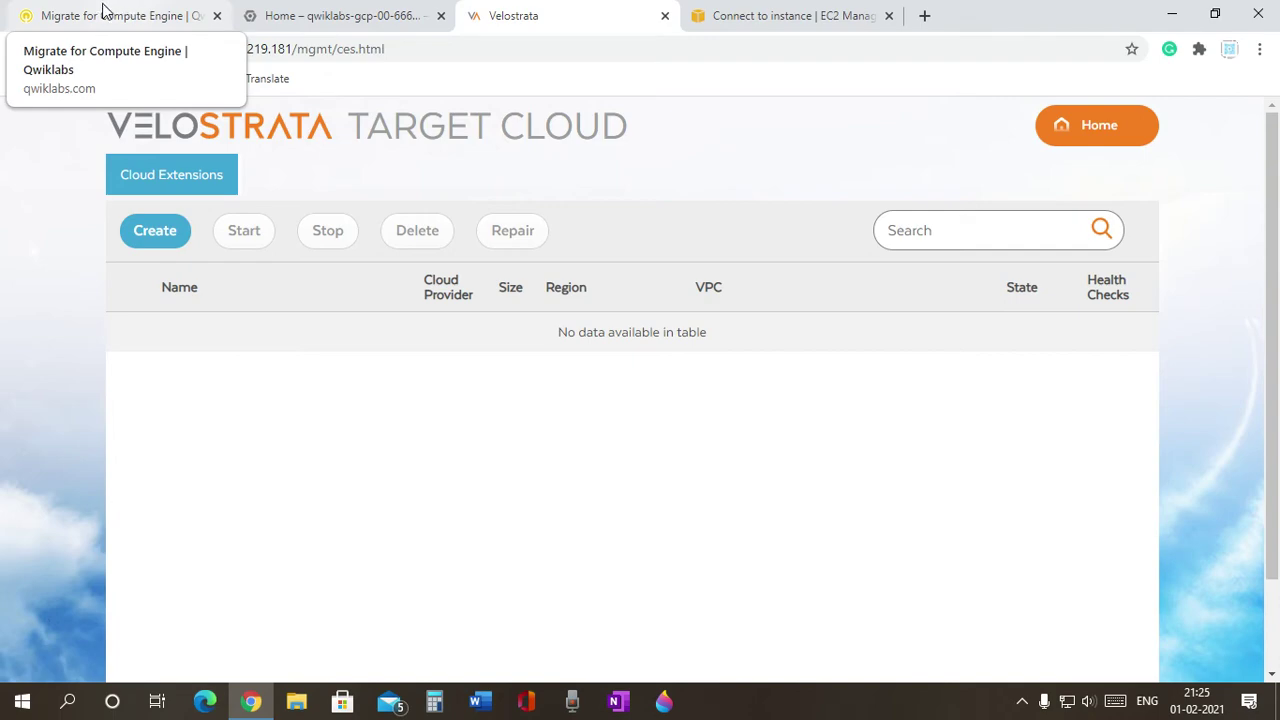
pyautogui.click(146, 237)
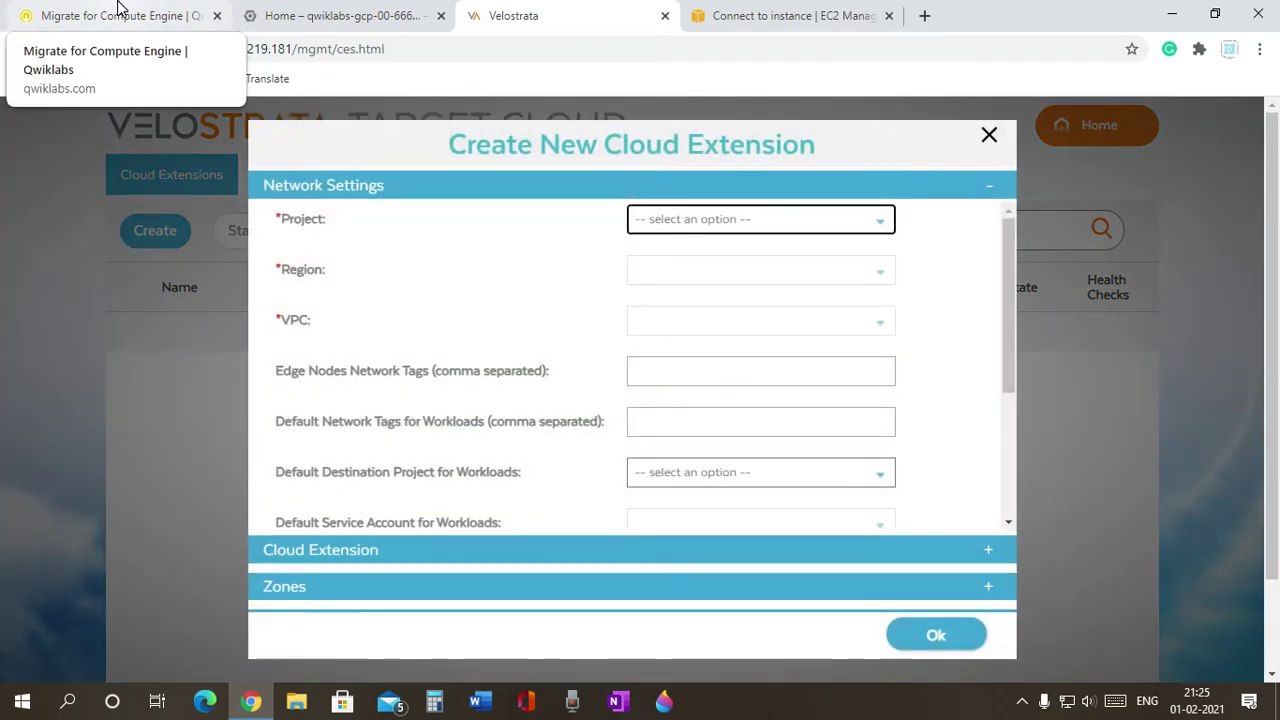
# Set the cloud extension's project to qwiklabs-gcp-00-666b3f6f58fa and its region to us-central1, following the lab instructions
pyautogui.click(735, 218)
pyautogui.click(723, 260)
pyautogui.click(66, 16)
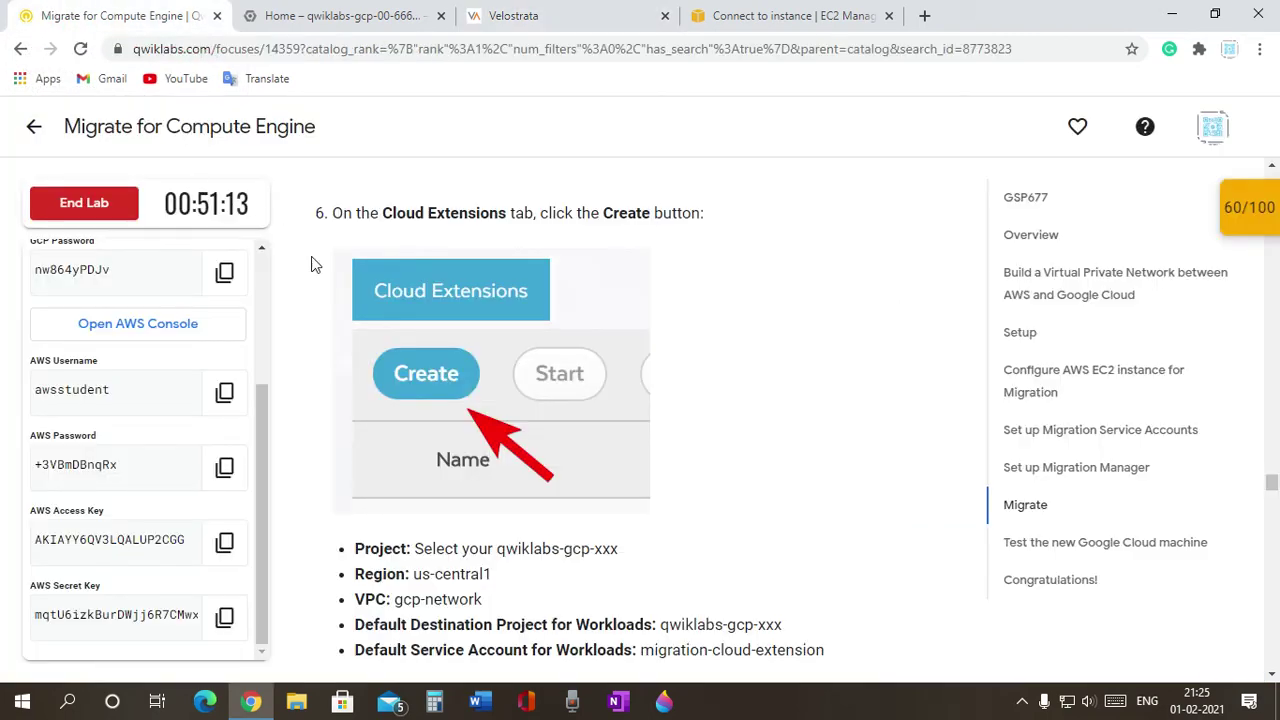
pyautogui.scroll(-1, 420, 405)
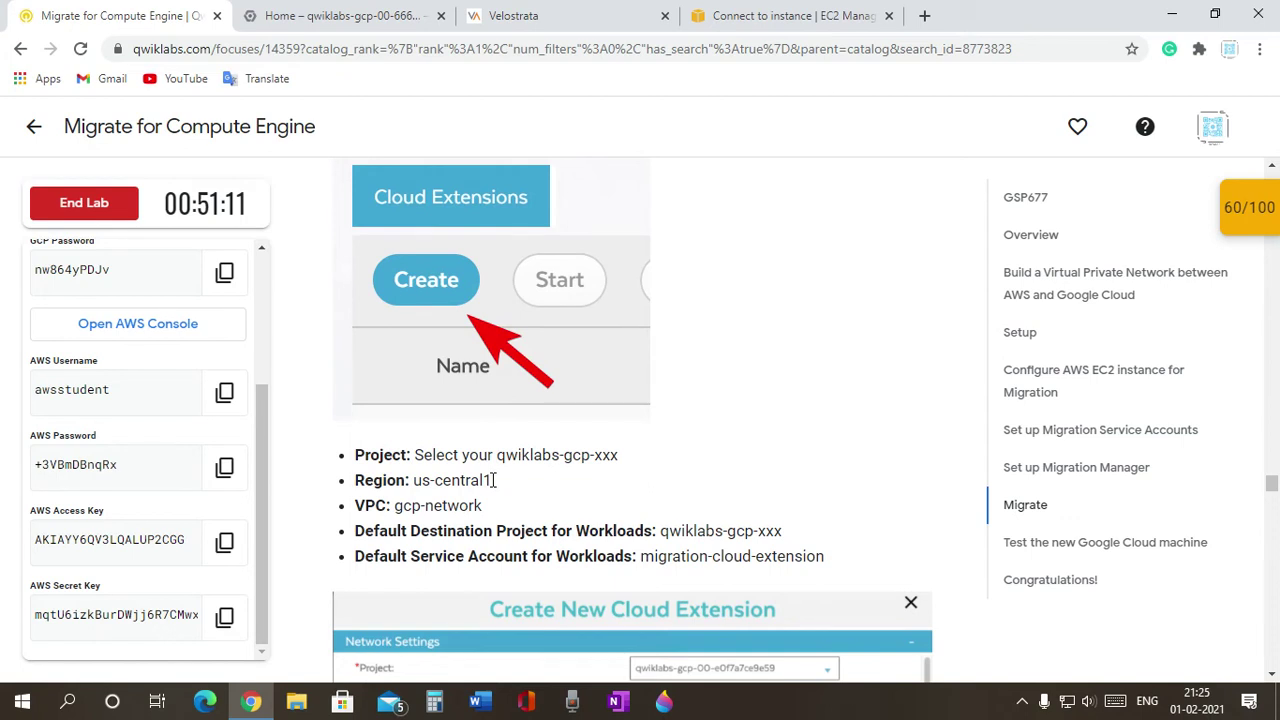
pyautogui.click(540, 22)
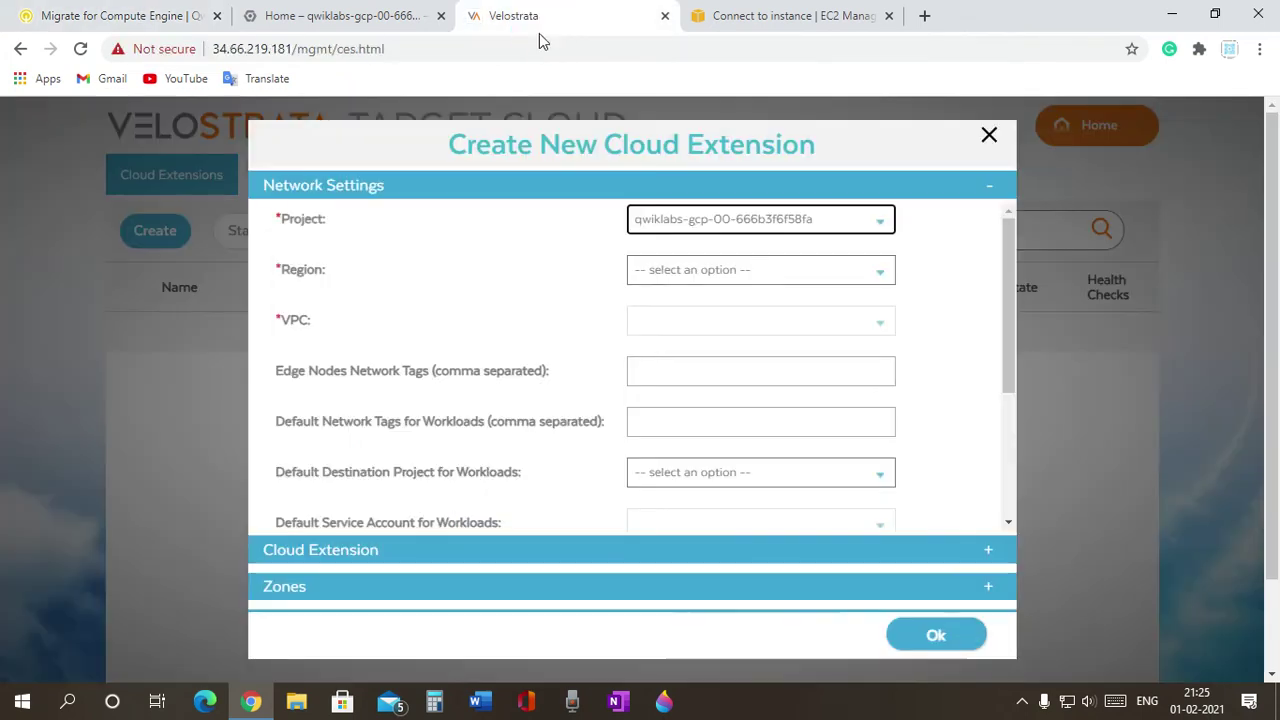
pyautogui.click(643, 272)
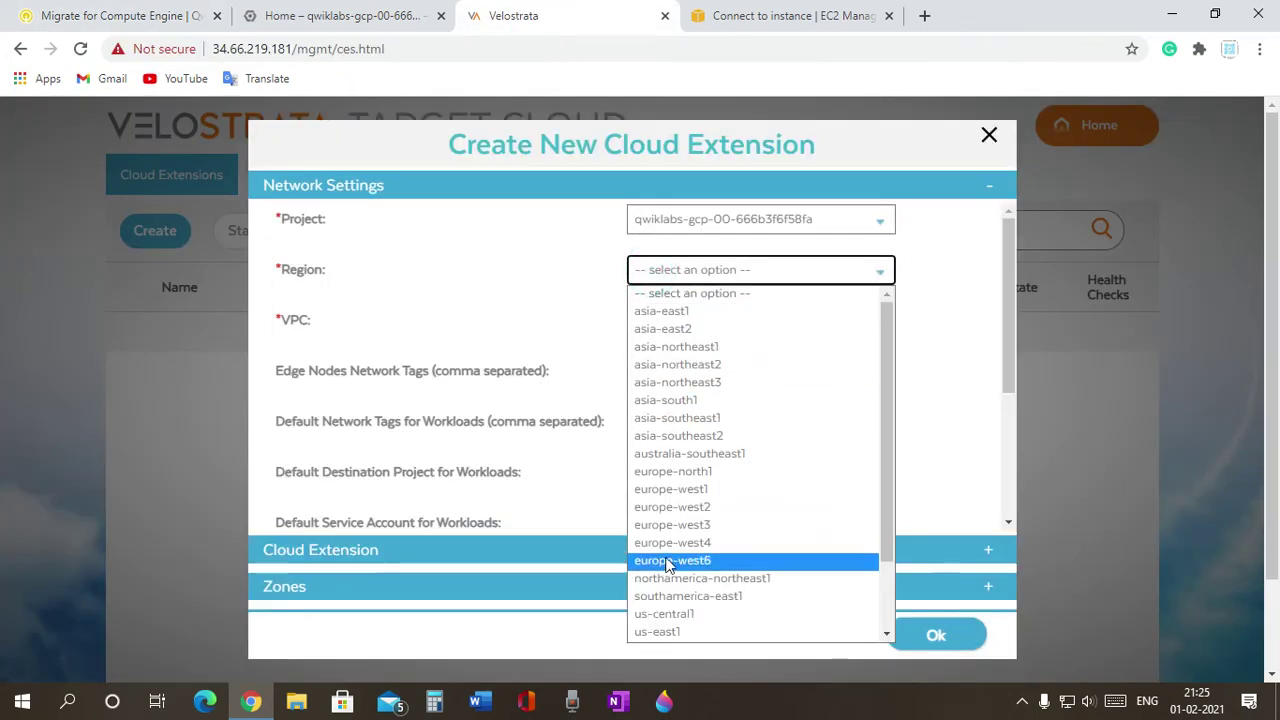
pyautogui.click(664, 614)
# Check the VPC value in the lab instructions and select gcp-network as the cloud extension's VPC
pyautogui.click(115, 16)
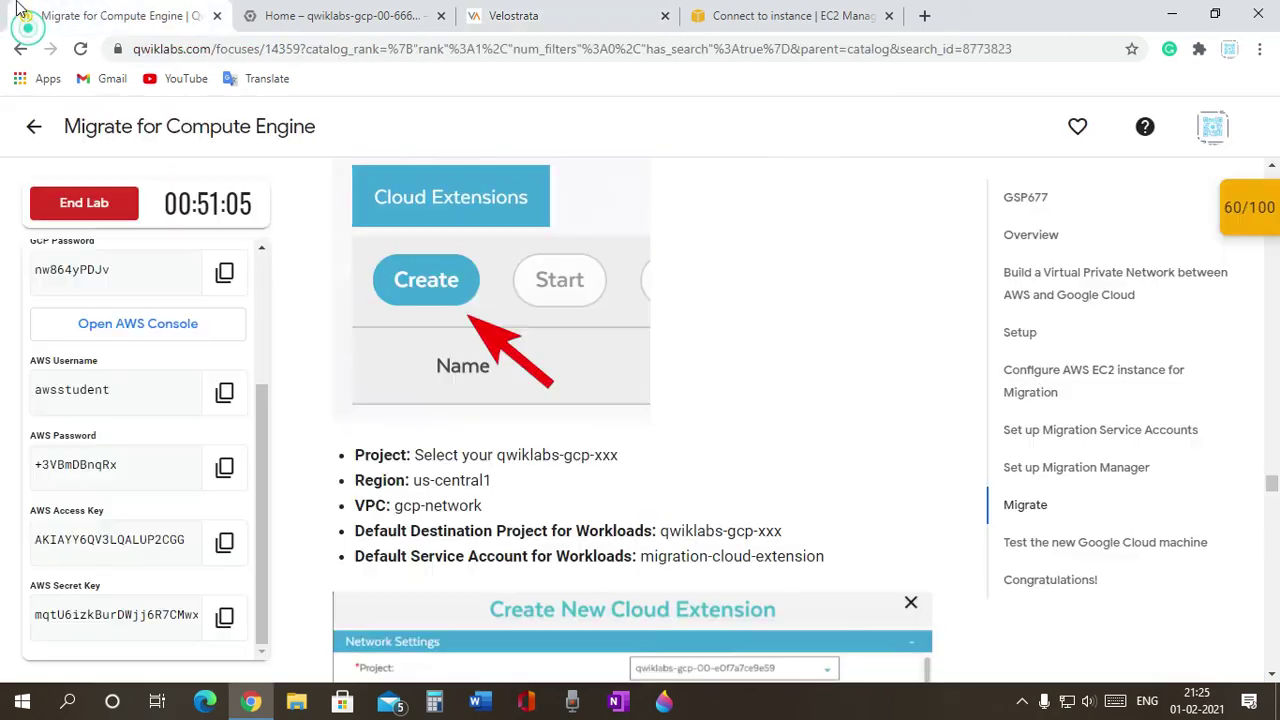
pyautogui.scroll(-1, 505, 440)
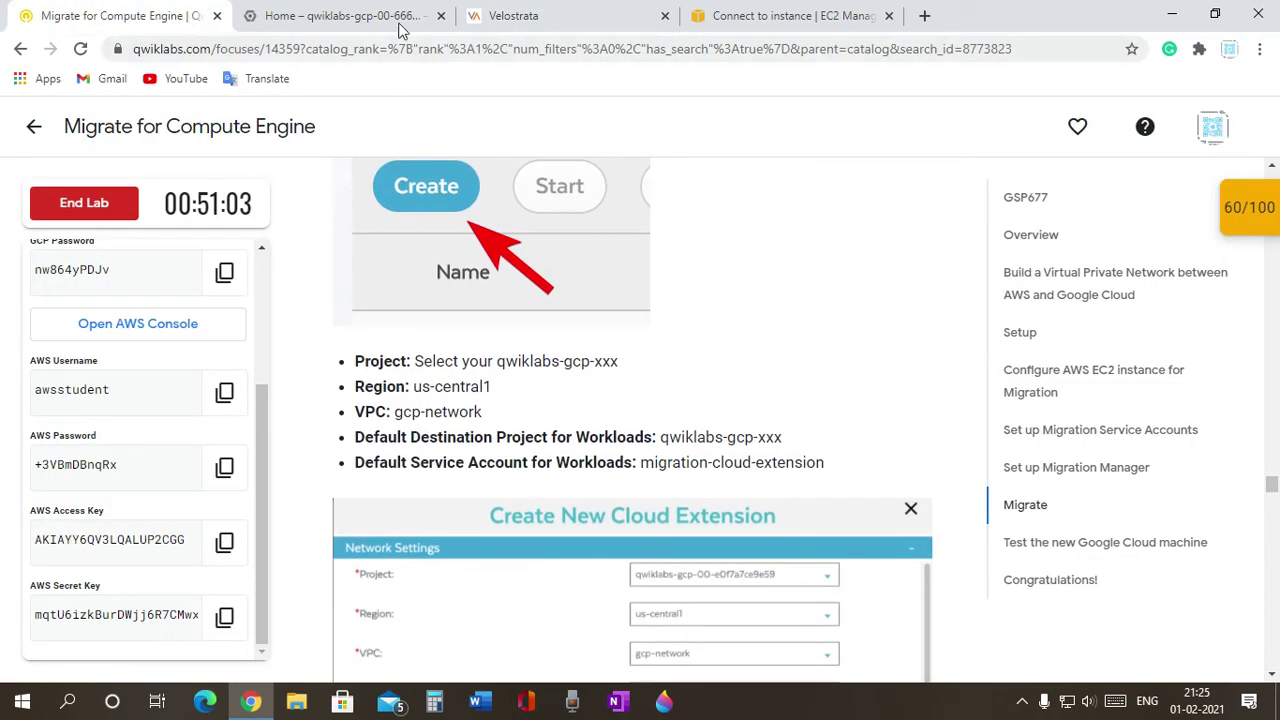
pyautogui.click(517, 12)
pyautogui.click(694, 324)
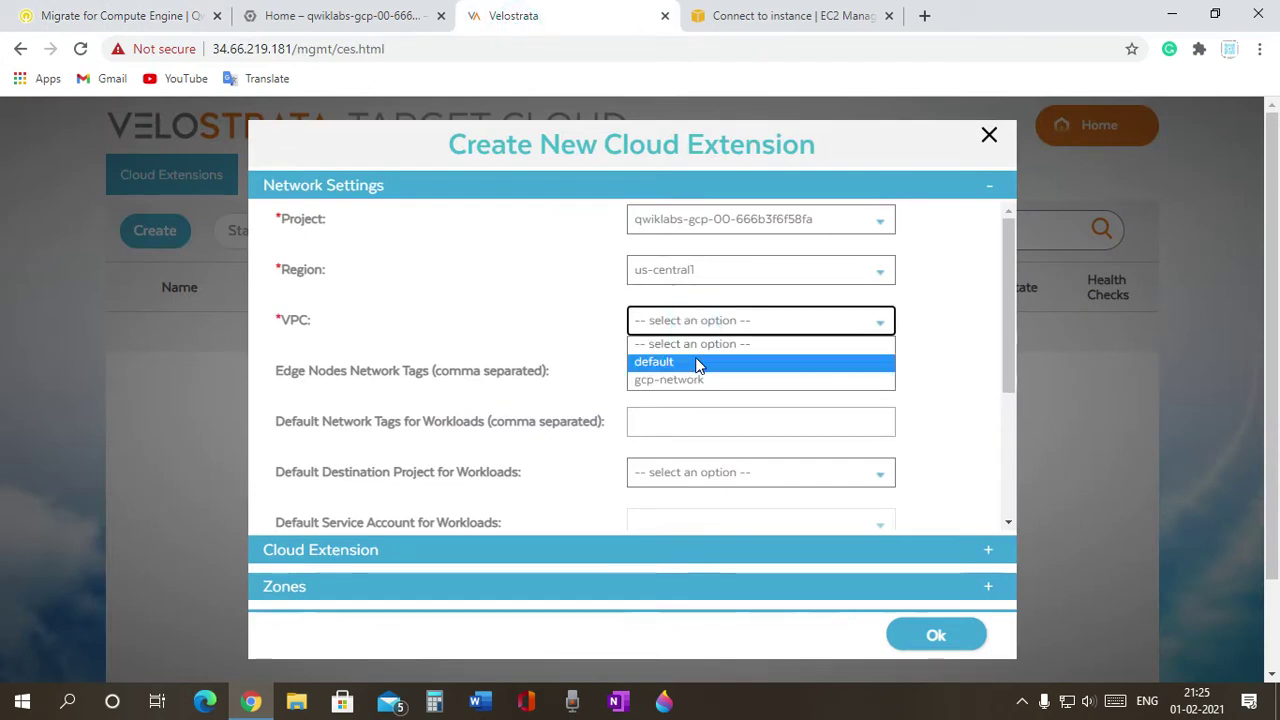
pyautogui.click(697, 385)
pyautogui.click(692, 370)
# Select the qwiklabs-gcp project as the Default Destination Project for Workloads and recheck the lab instructions
pyautogui.click(680, 472)
pyautogui.click(685, 514)
pyautogui.click(27, 12)
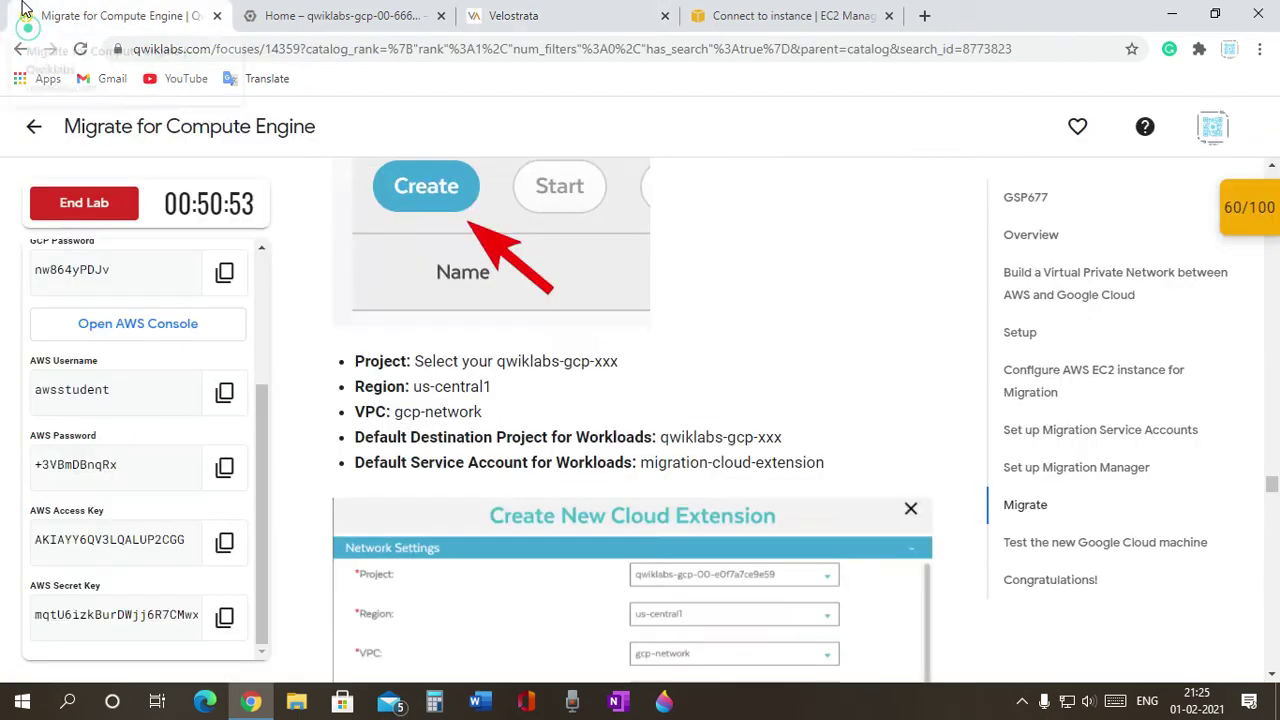
# Check the lab instructions and set the Default Service Account for Workloads to migration-cloud-extension
pyautogui.scroll(-3, 688, 430)
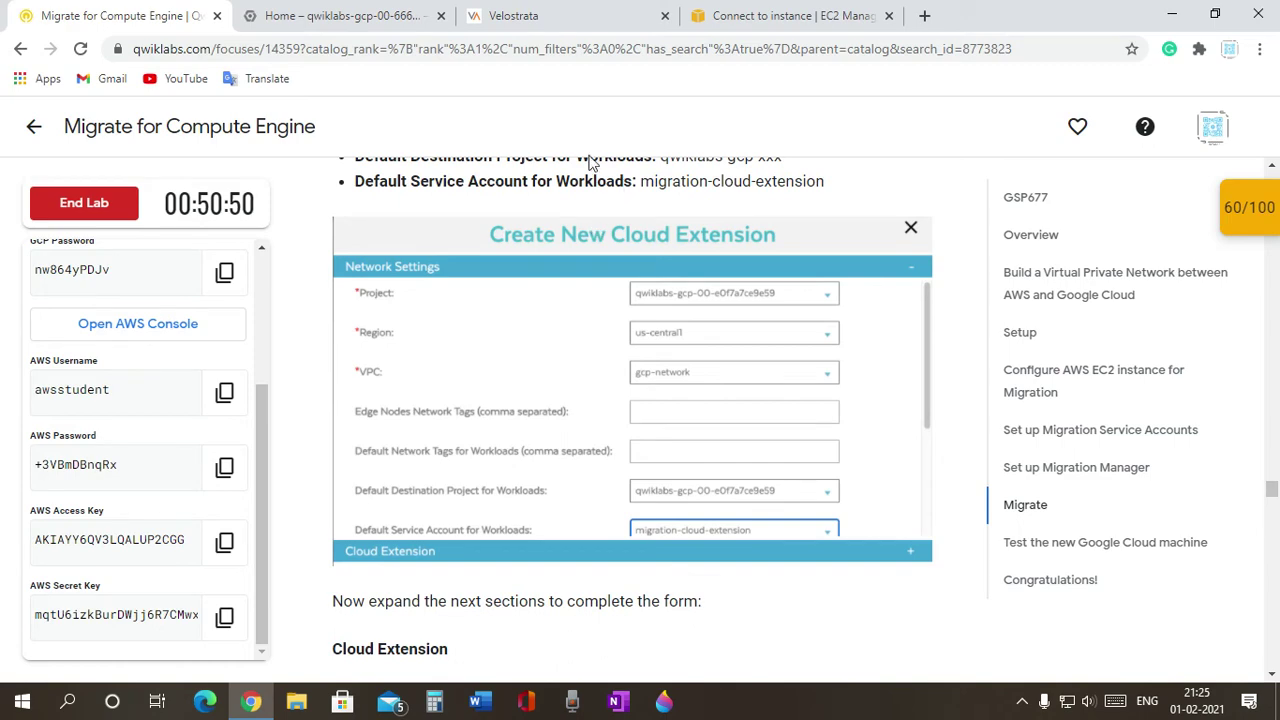
pyautogui.click(350, 16)
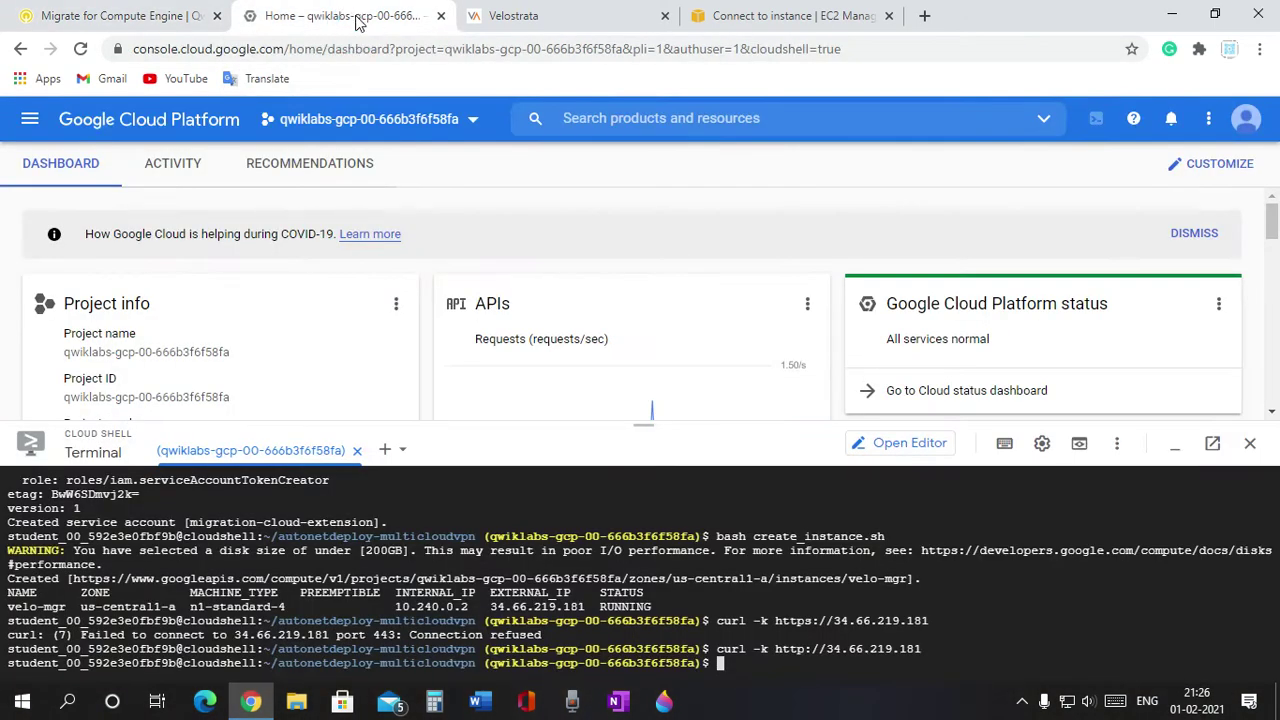
pyautogui.click(522, 18)
pyautogui.click(768, 515)
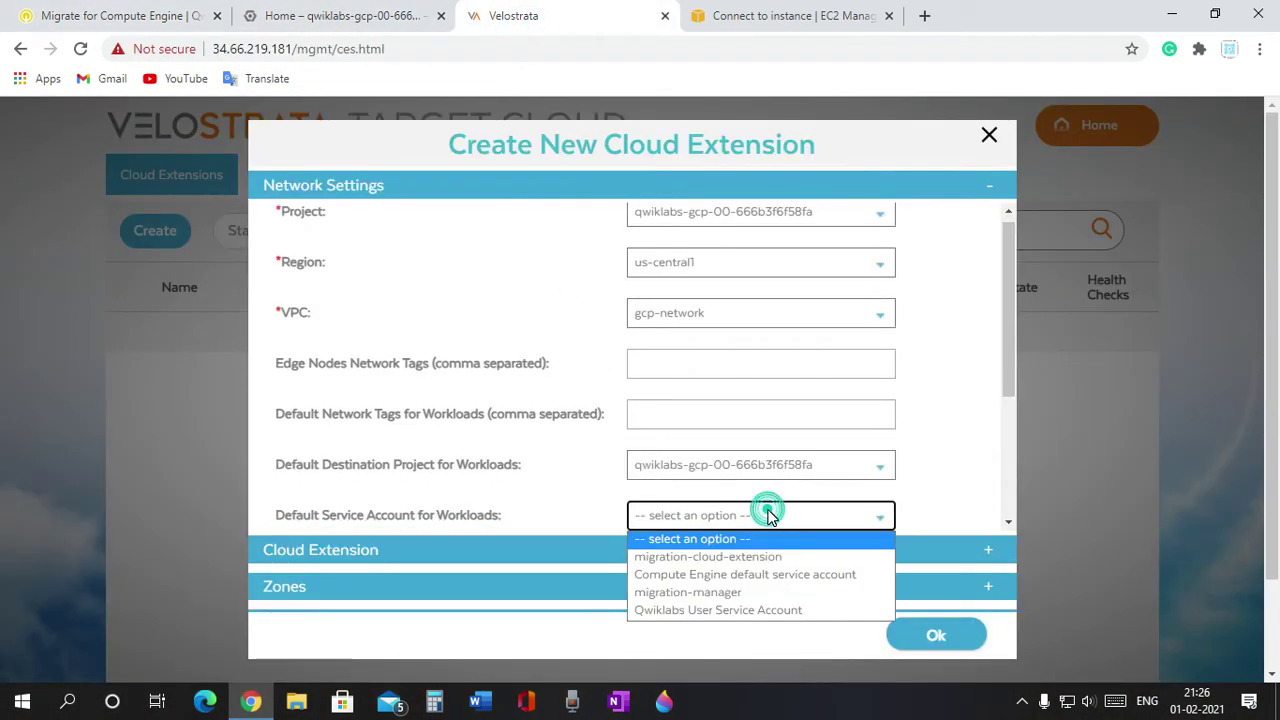
pyautogui.click(721, 563)
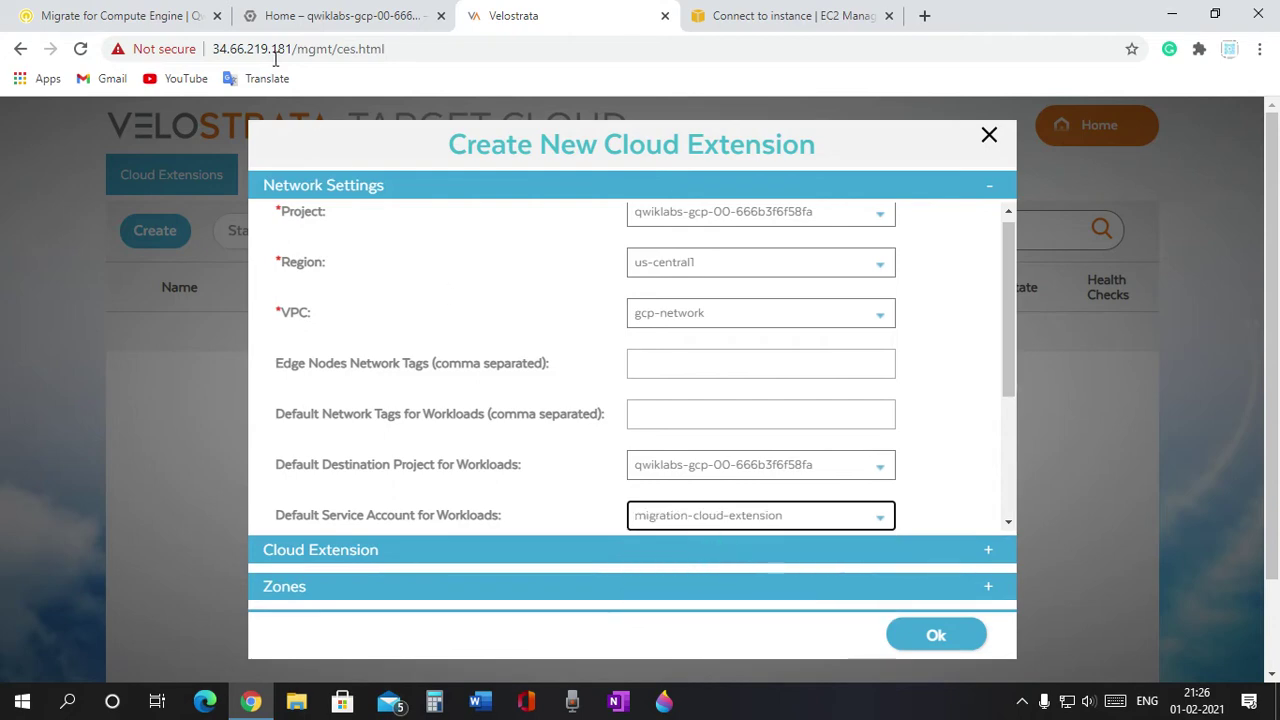
# Look up the Cloud Extension values in the lab instructions and expand the form's Cloud Extension section
pyautogui.click(130, 16)
pyautogui.scroll(-3, 497, 281)
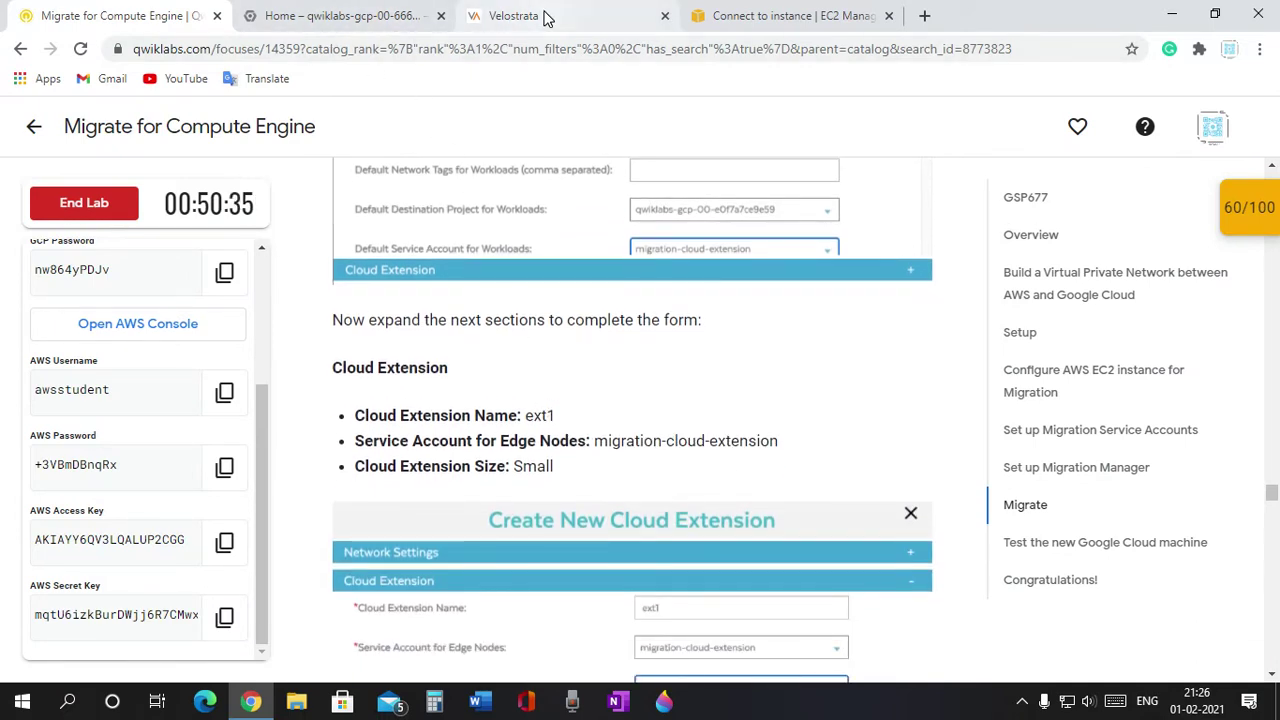
pyautogui.click(545, 18)
pyautogui.scroll(-1, 521, 511)
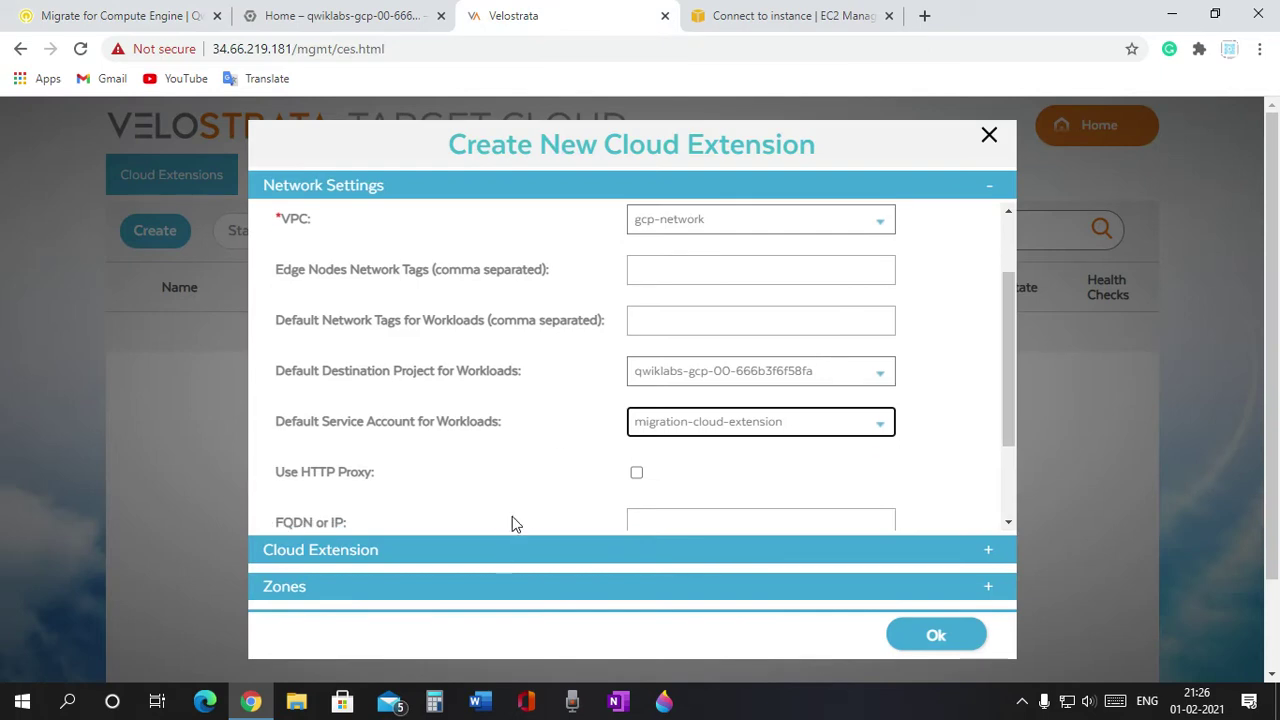
pyautogui.scroll(-2, 530, 460)
pyautogui.scroll(-1, 535, 445)
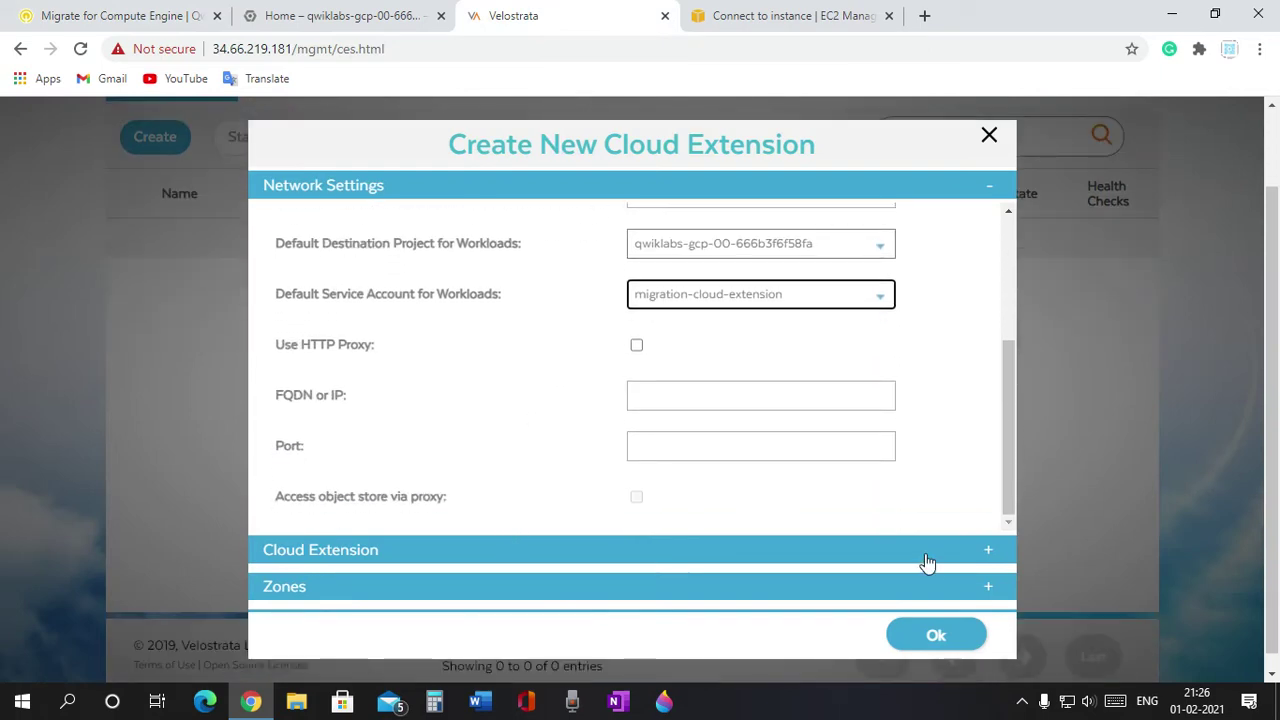
pyautogui.click(981, 540)
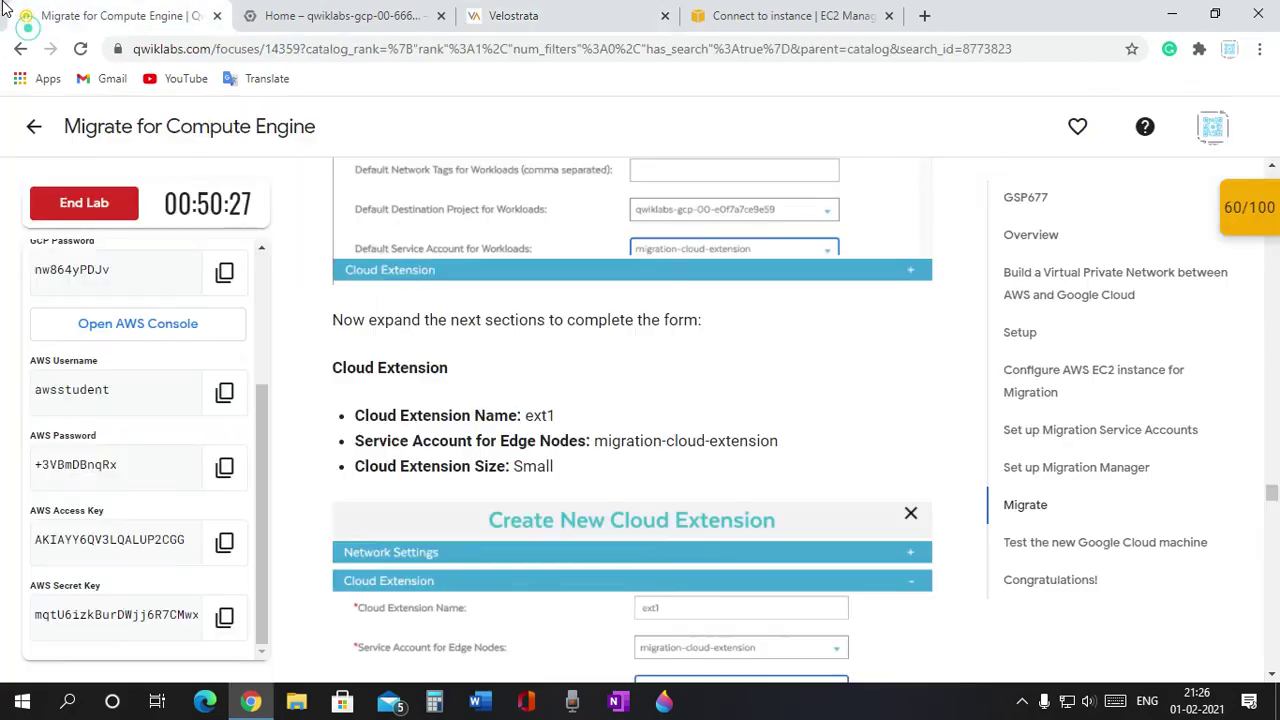
# Copy the name ext1 from the lab instructions into the Cloud Extension Name field in Velostrata
pyautogui.click(30, 16)
pyautogui.scroll(-2, 503, 517)
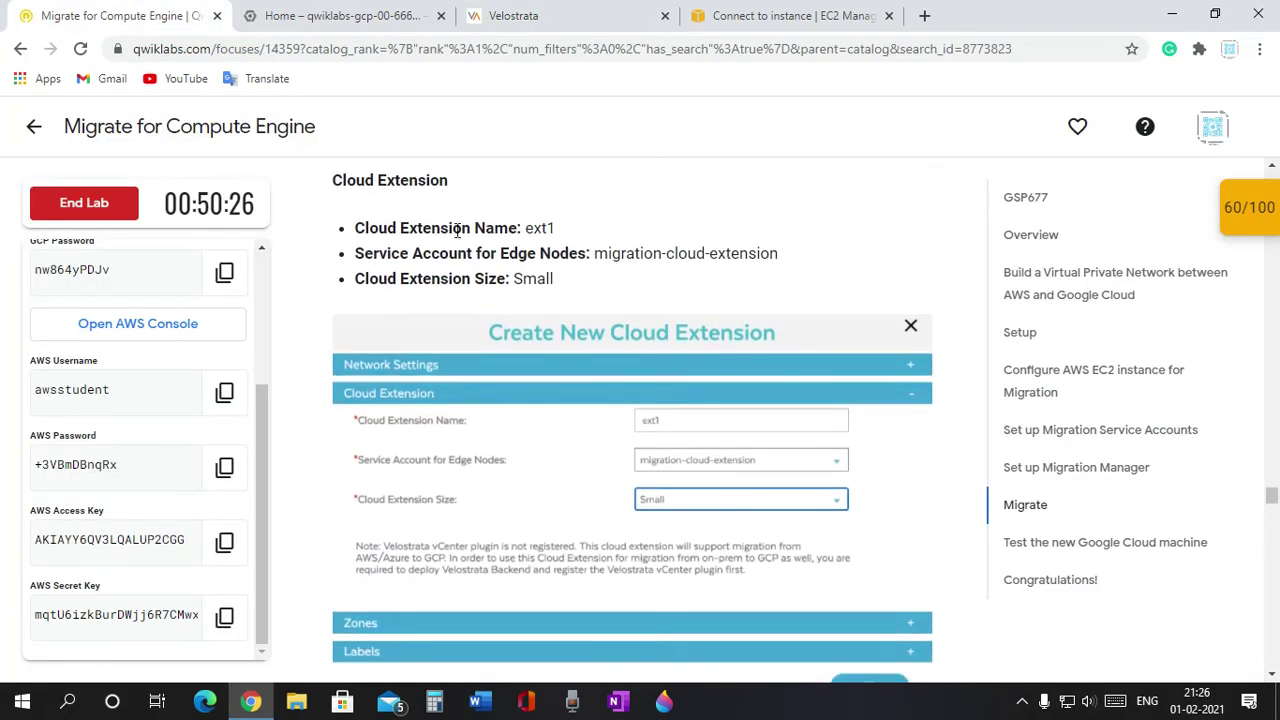
pyautogui.doubleClick(529, 228)
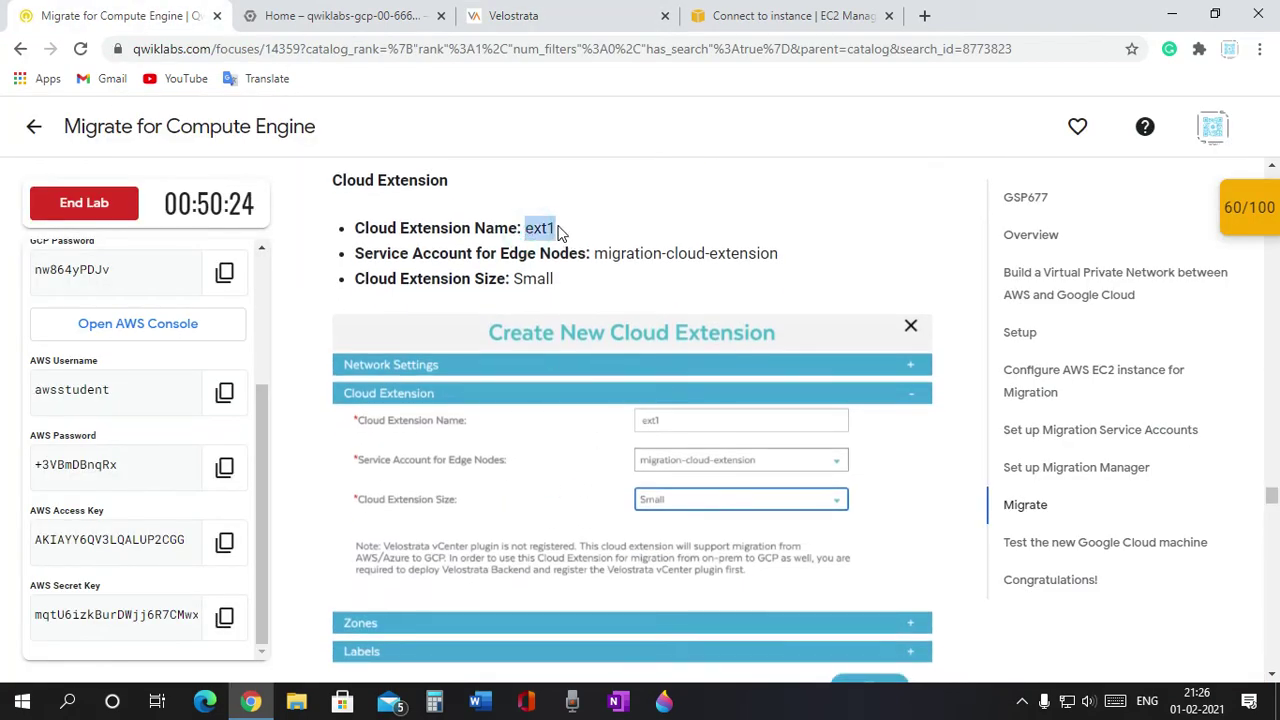
pyautogui.rightClick(562, 230)
pyautogui.click(588, 238)
pyautogui.click(543, 14)
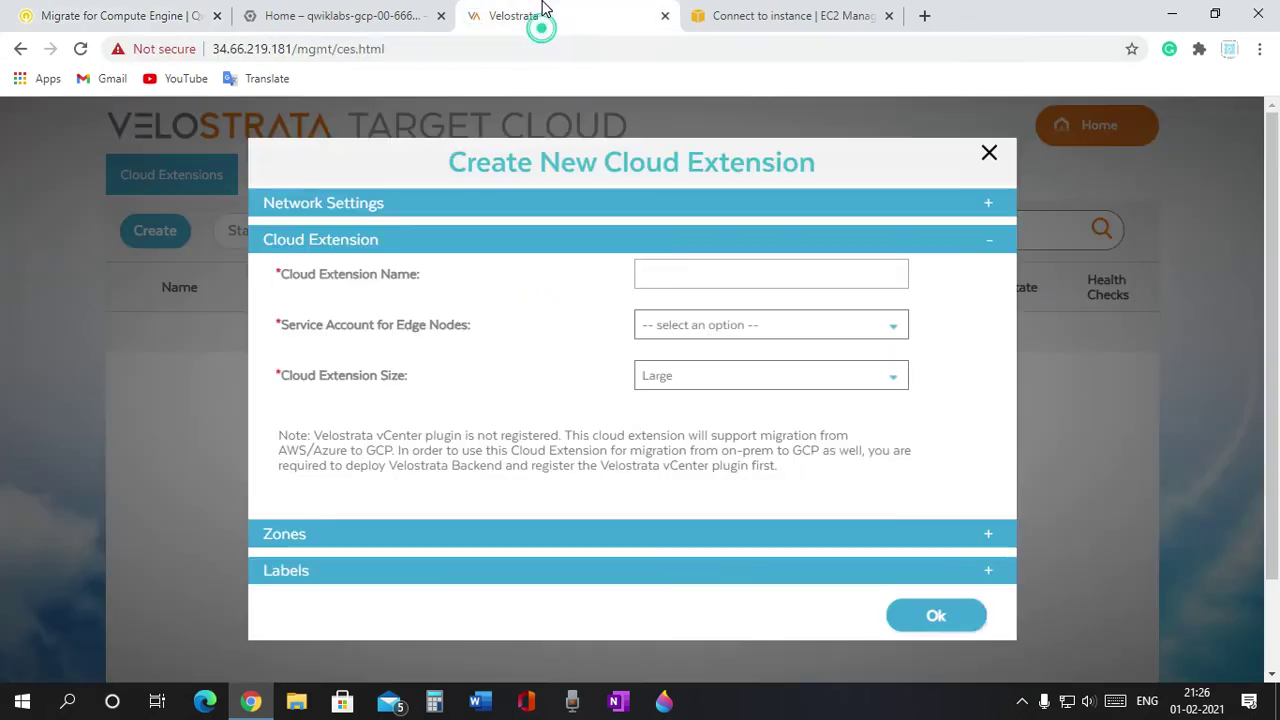
pyautogui.click(677, 270)
pyautogui.rightClick(676, 272)
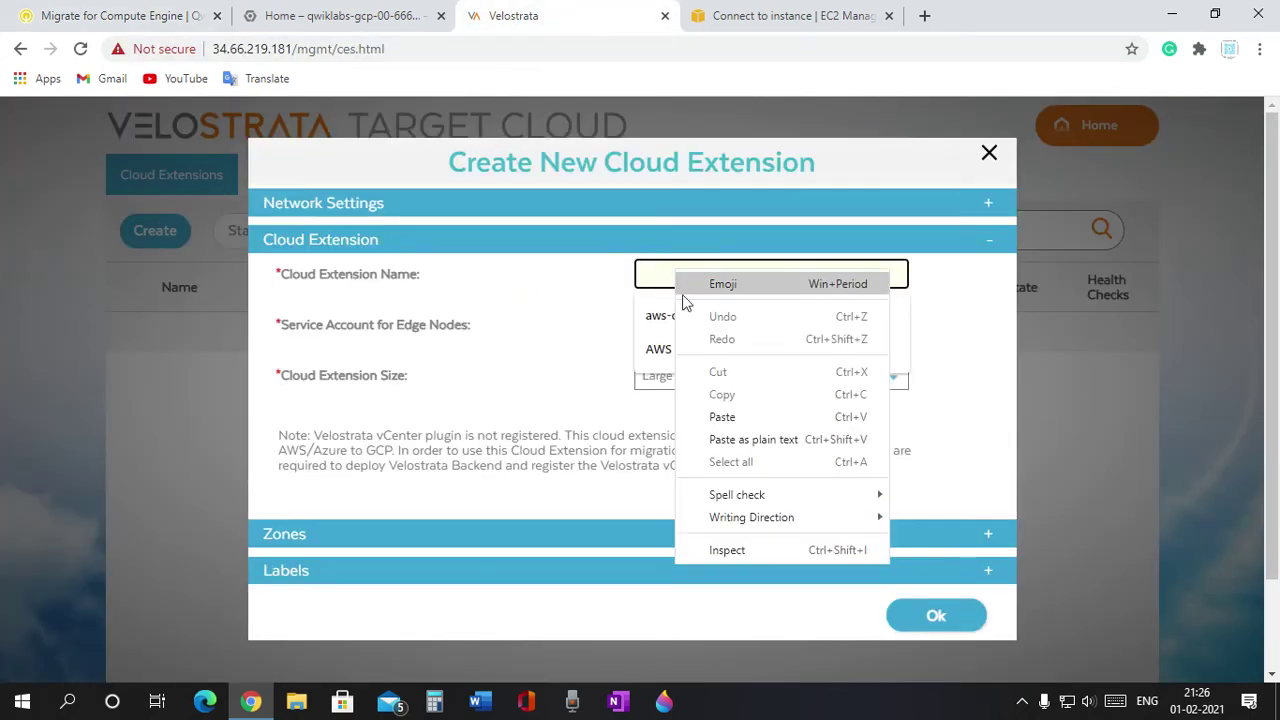
pyautogui.click(721, 415)
# Set the Service Account for Edge Nodes to migration-cloud-extension and the Cloud Extension Size to Small
pyautogui.click(837, 323)
pyautogui.click(752, 370)
pyautogui.click(110, 15)
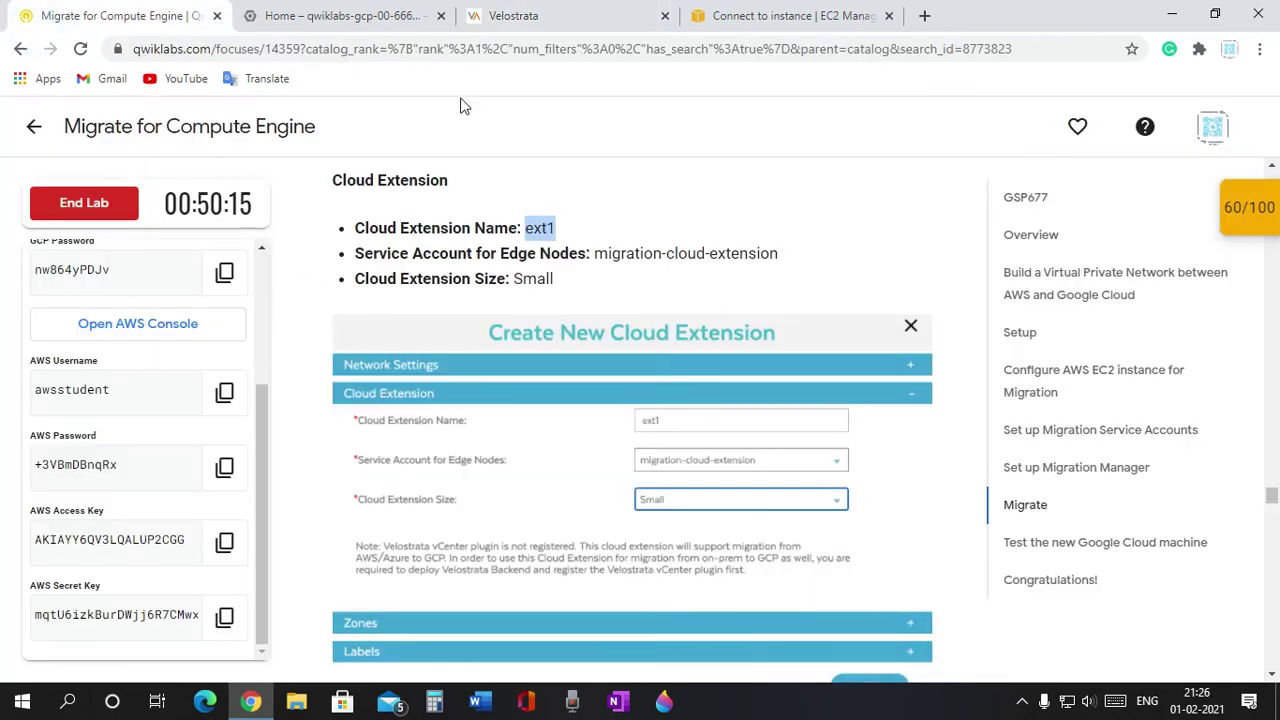
pyautogui.click(520, 15)
pyautogui.click(667, 385)
pyautogui.click(663, 415)
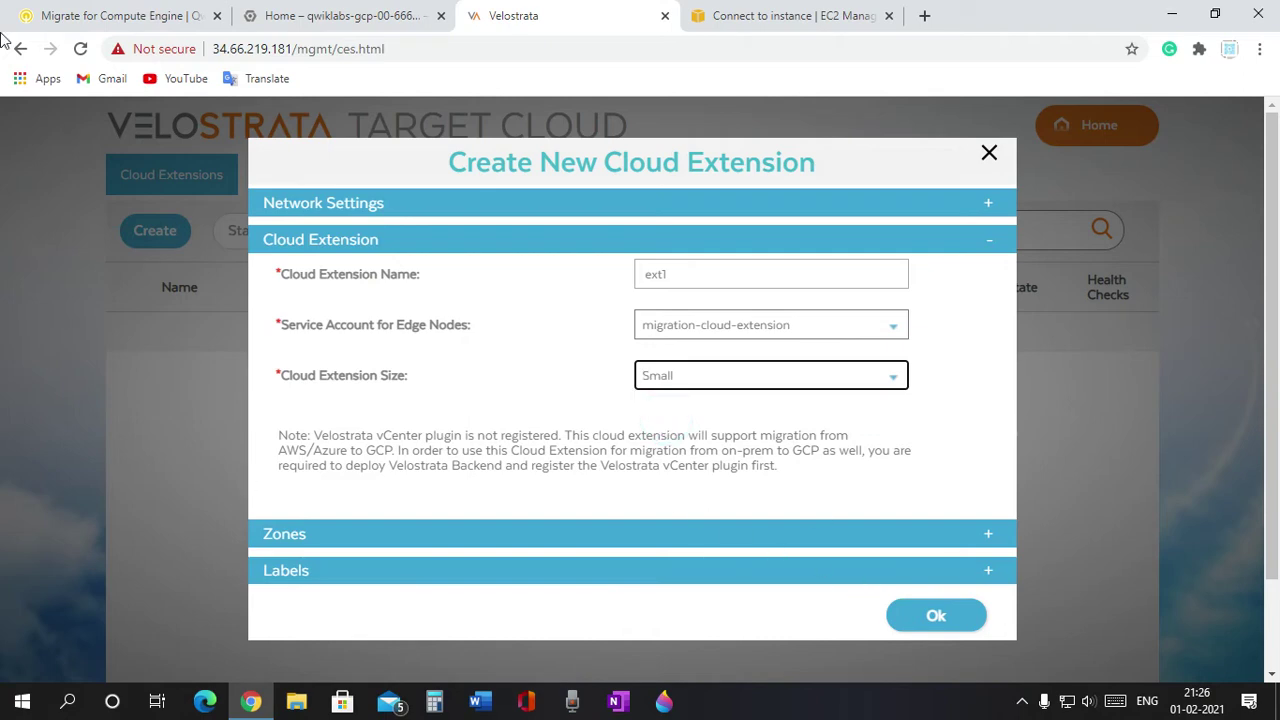
# Following the lab instructions, set the Node A Zone to us-central1-a and the Node B Zone to us-central1-b
pyautogui.click(149, 14)
pyautogui.scroll(-2, 523, 479)
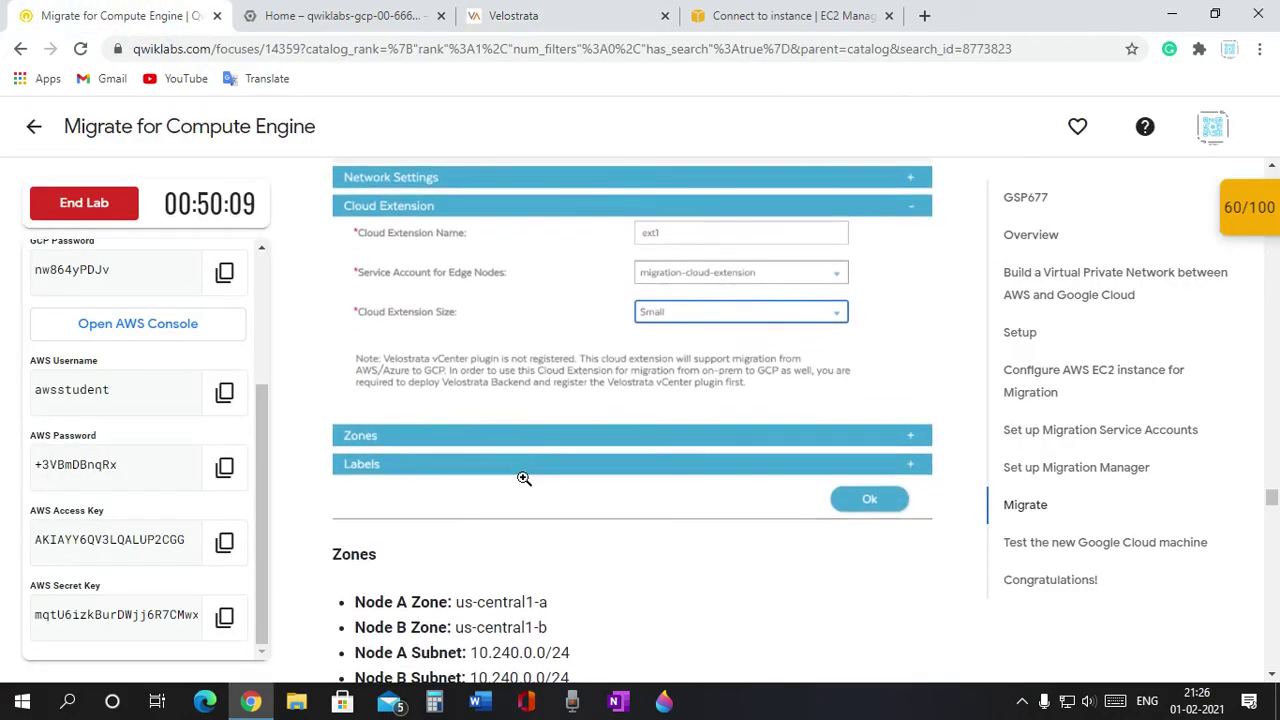
pyautogui.scroll(-1, 523, 479)
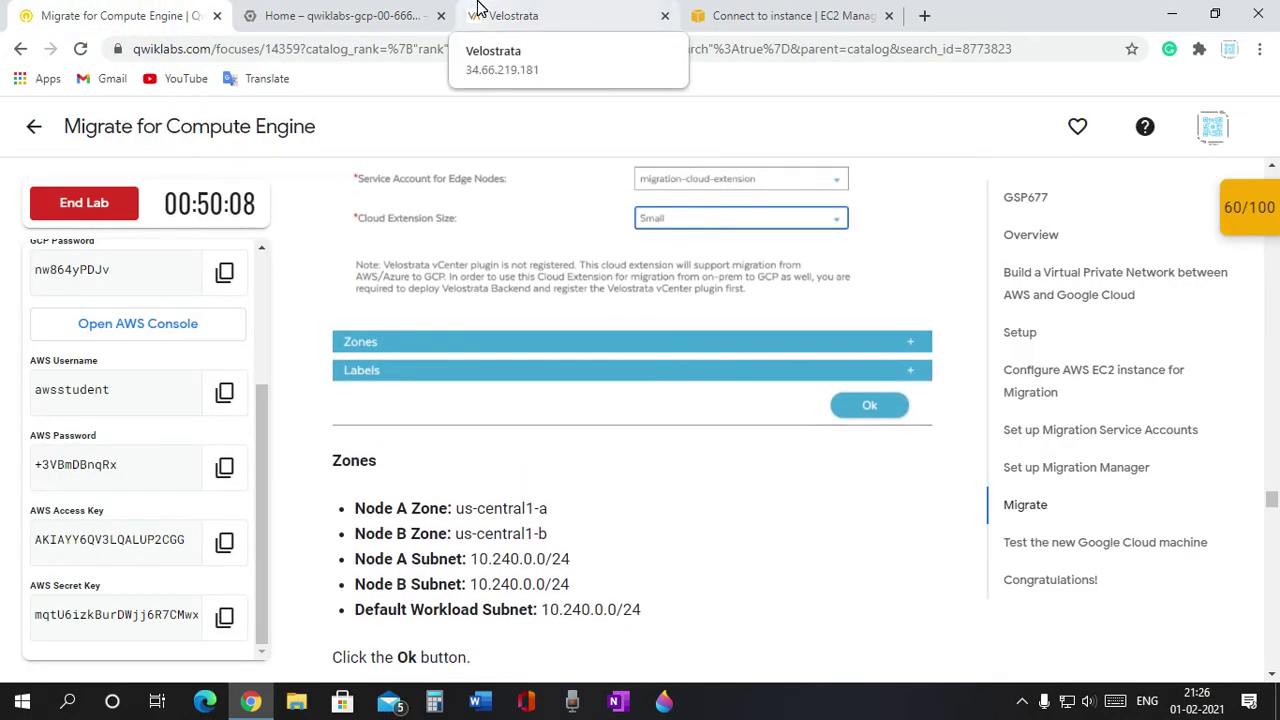
pyautogui.click(478, 8)
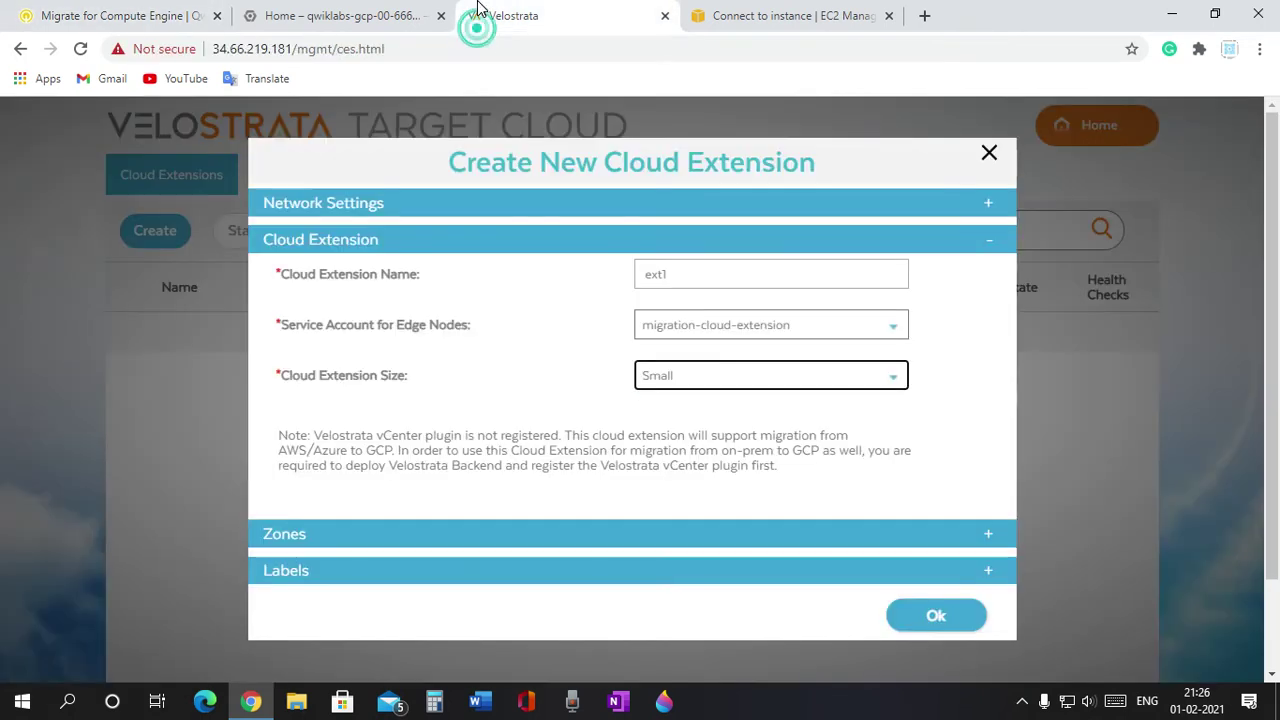
pyautogui.click(326, 540)
pyautogui.click(695, 322)
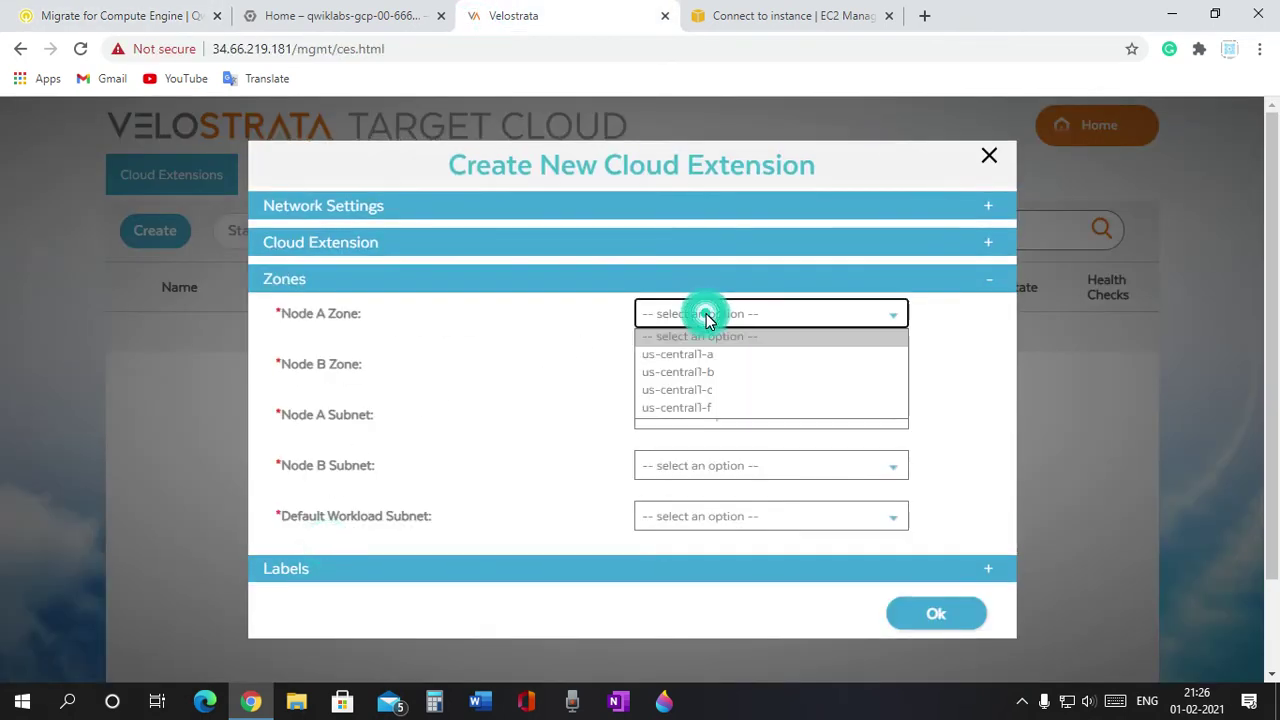
pyautogui.click(703, 355)
pyautogui.click(176, 8)
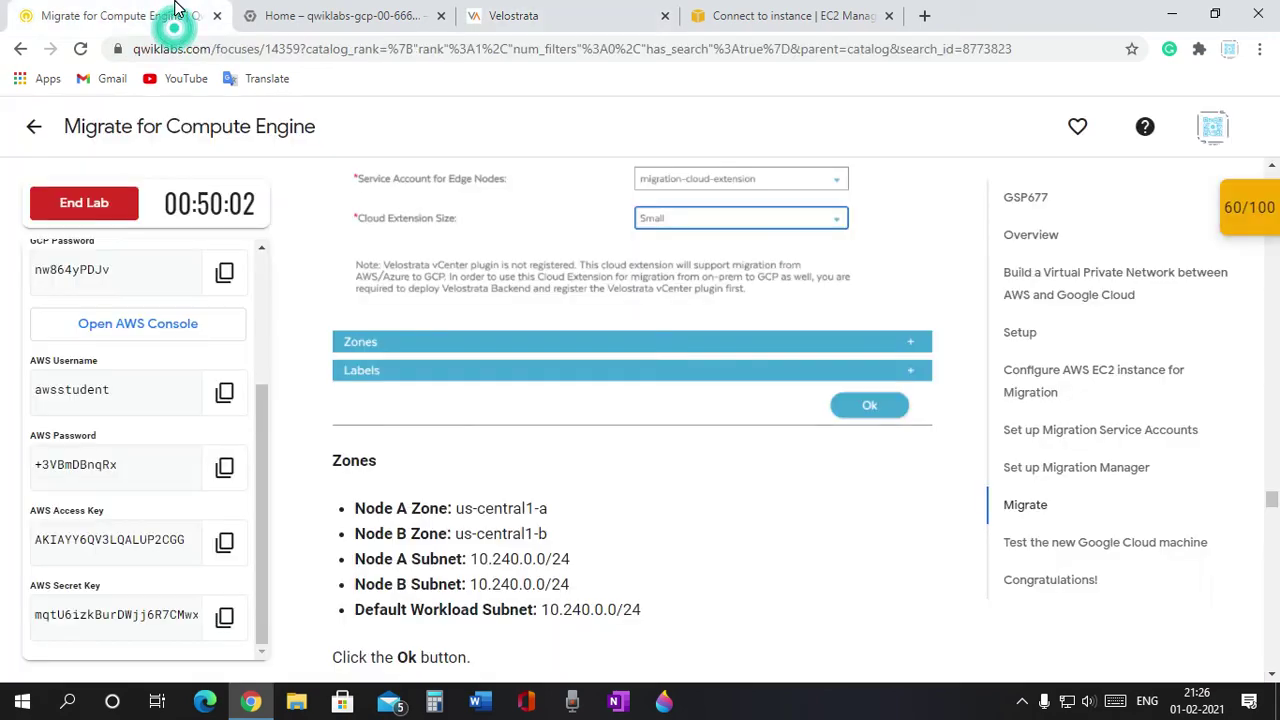
pyautogui.click(497, 14)
pyautogui.click(693, 368)
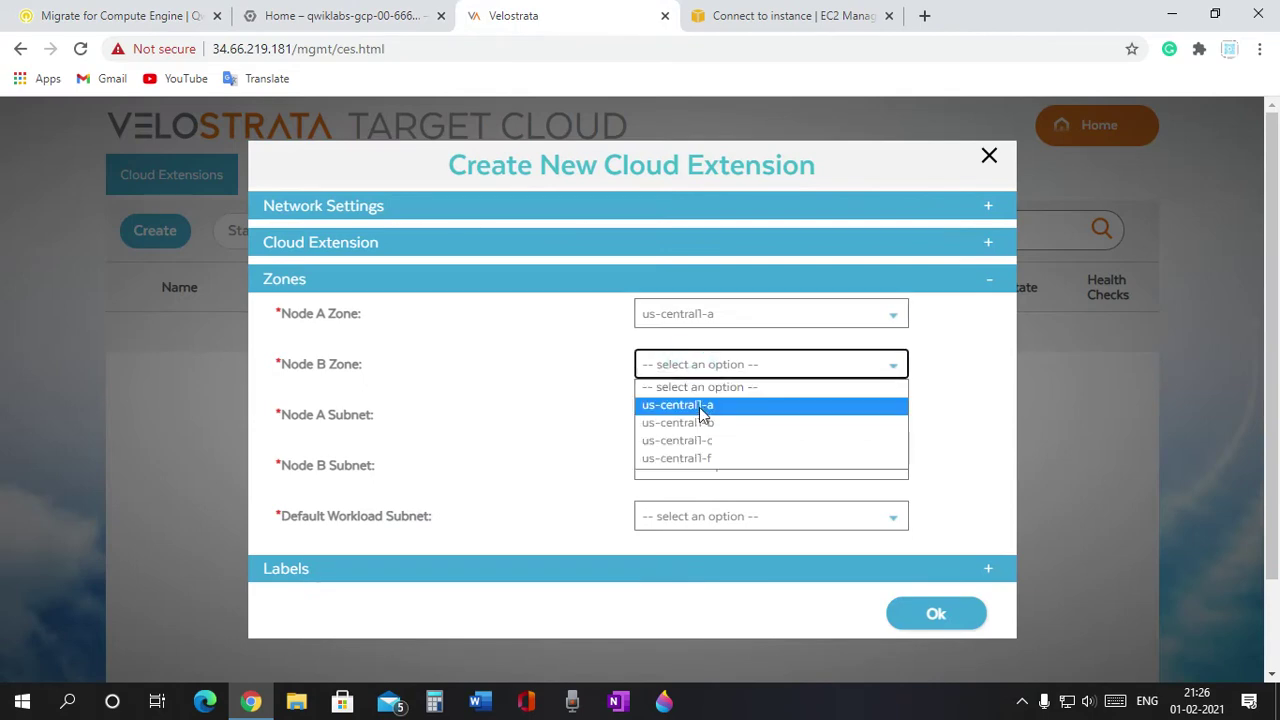
pyautogui.click(703, 421)
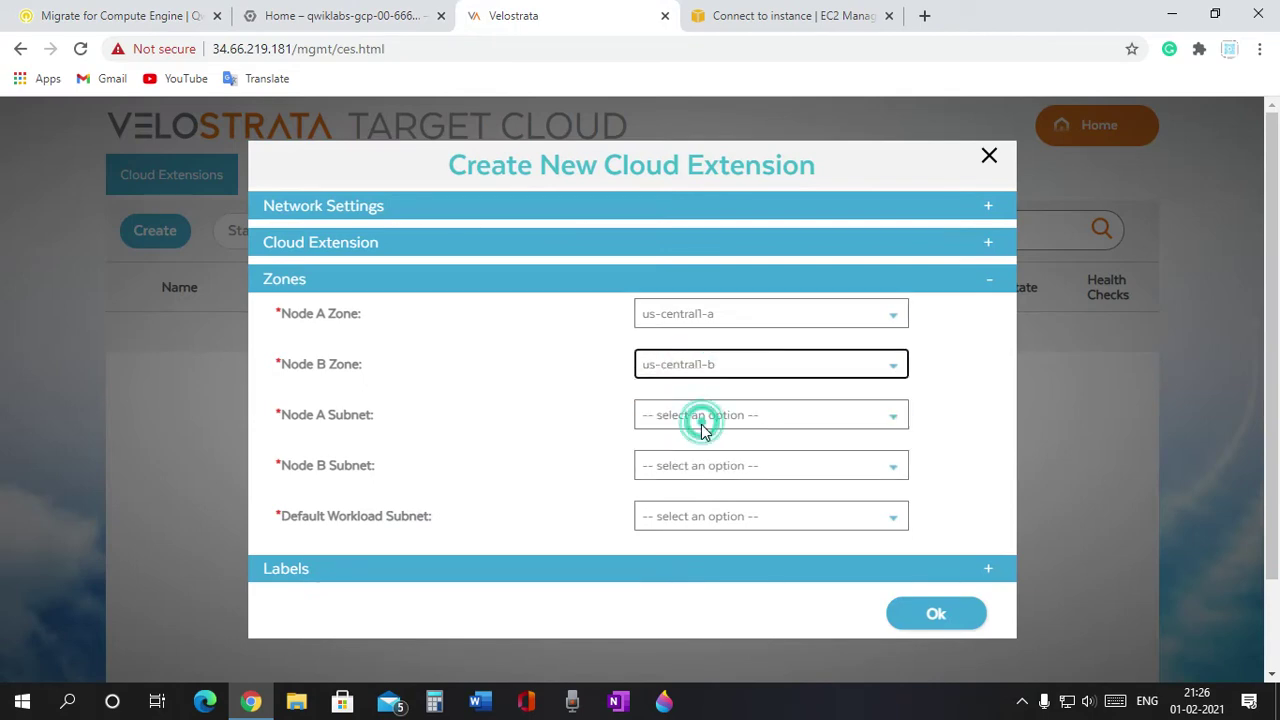
# Check the subnet values in the lab instructions and set the Node A, Node B and Default Workload subnets to 10.240.0.0/24
pyautogui.click(160, 14)
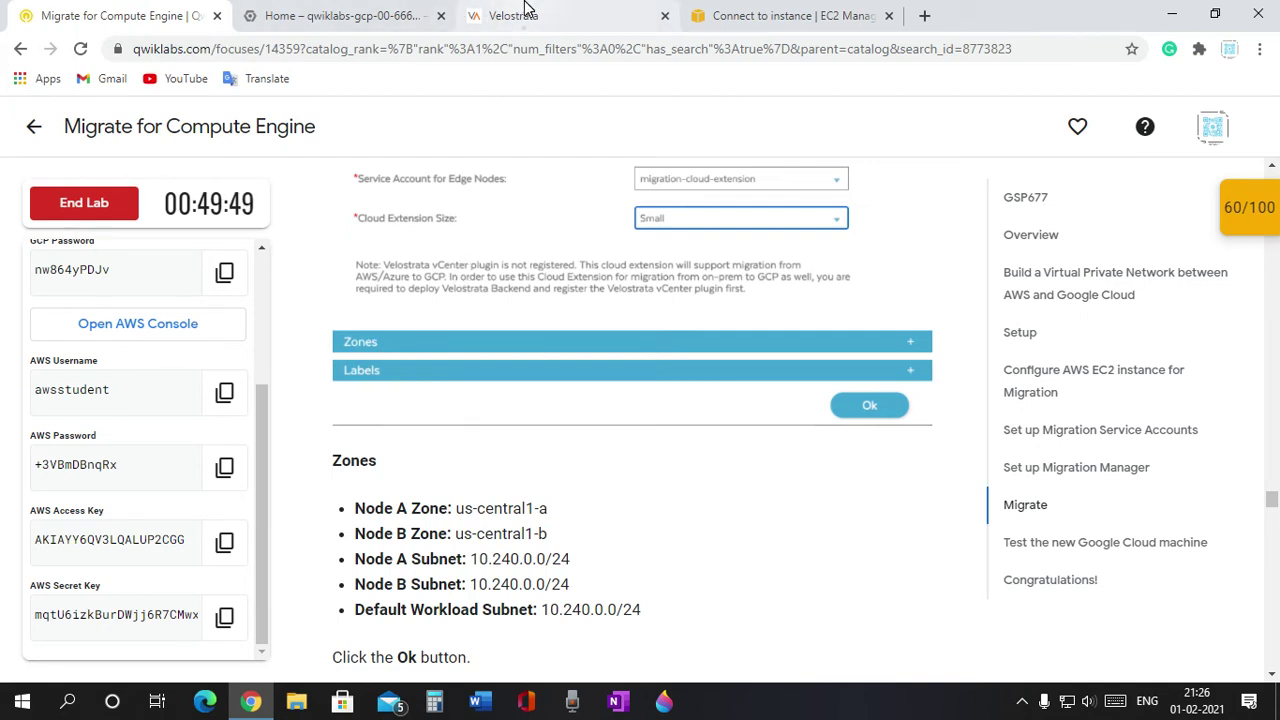
pyautogui.click(600, 14)
pyautogui.click(756, 412)
pyautogui.click(735, 457)
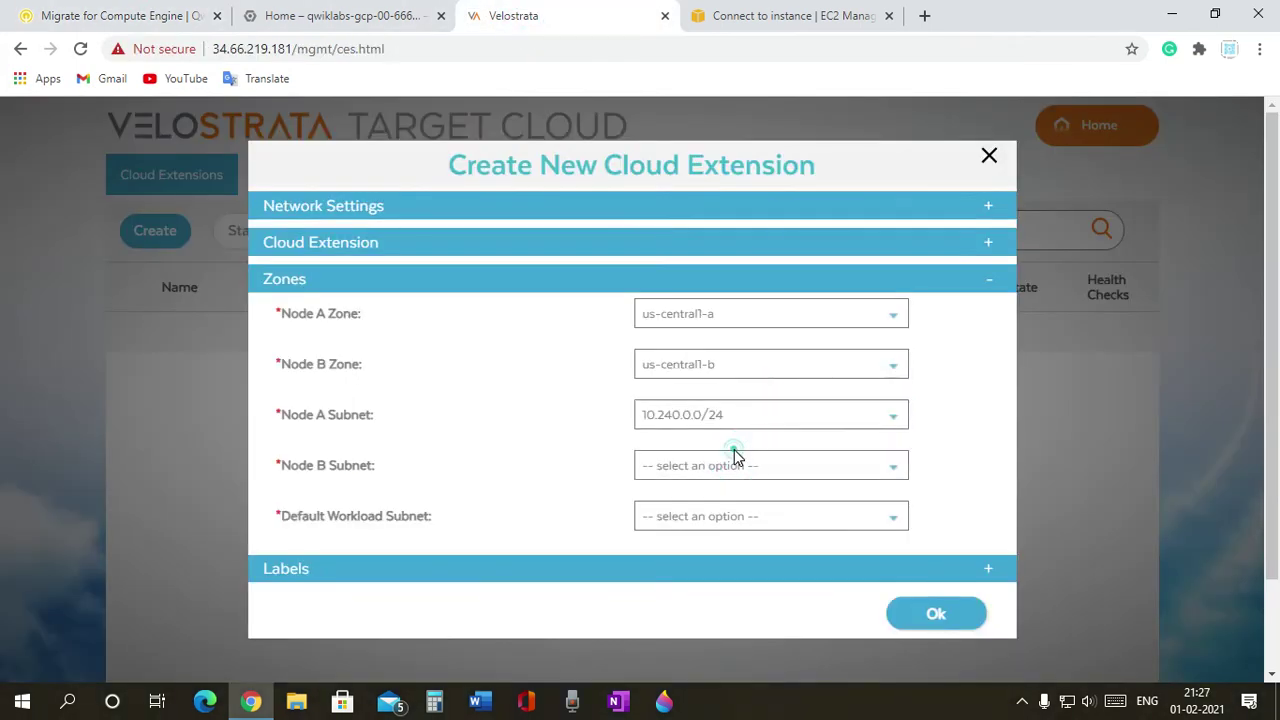
pyautogui.click(737, 463)
pyautogui.click(733, 507)
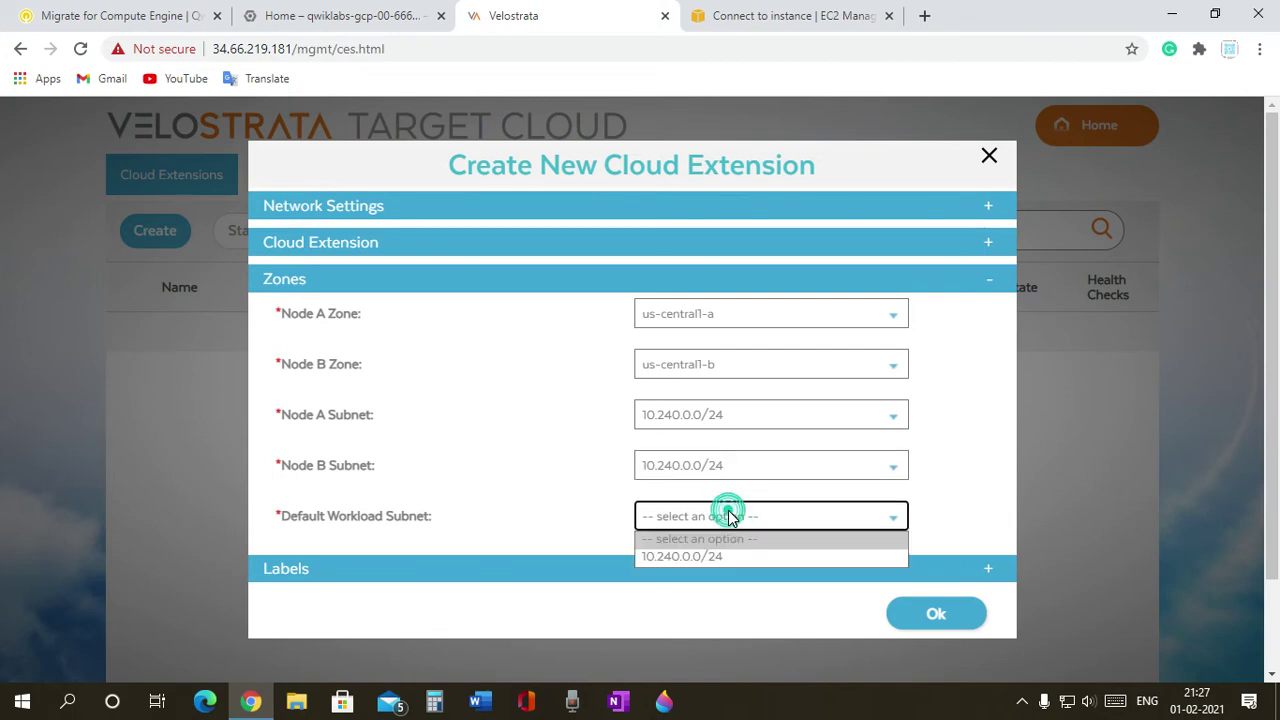
pyautogui.click(720, 556)
# Review the remaining cloud extension instructions in the lab and submit the form to create ext1
pyautogui.click(38, 8)
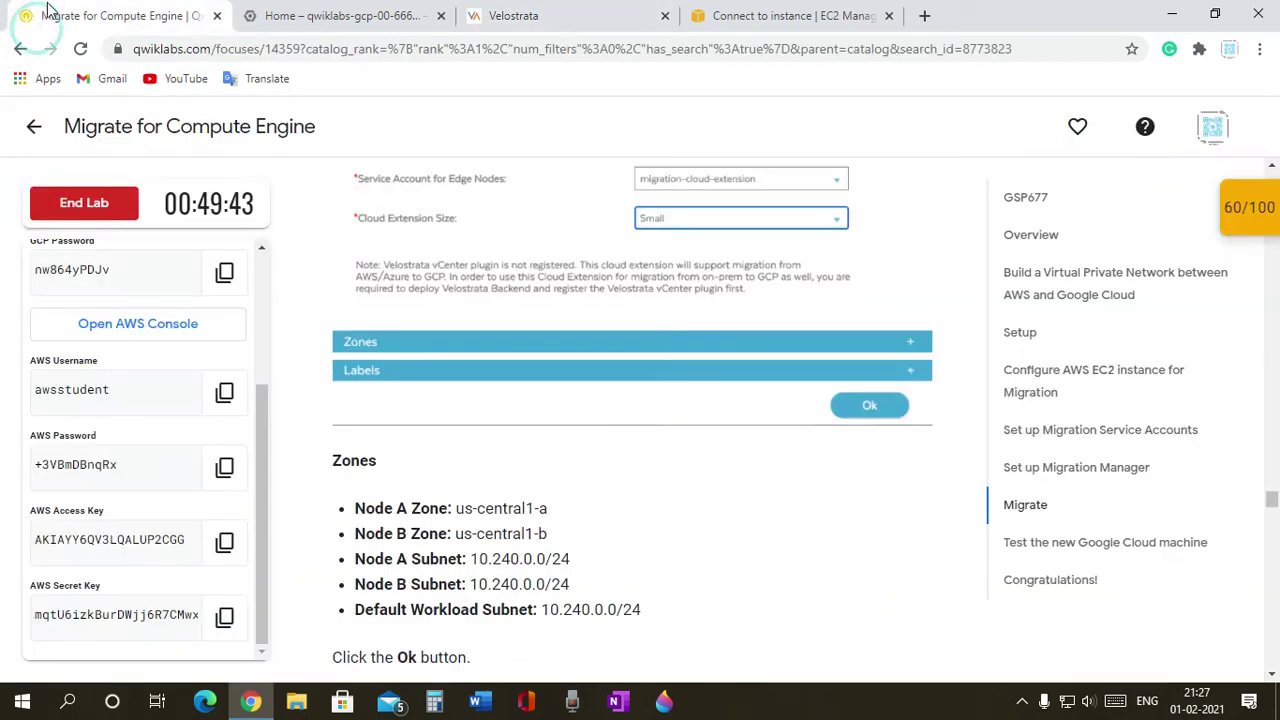
pyautogui.scroll(-1, 429, 351)
pyautogui.scroll(-6, 479, 273)
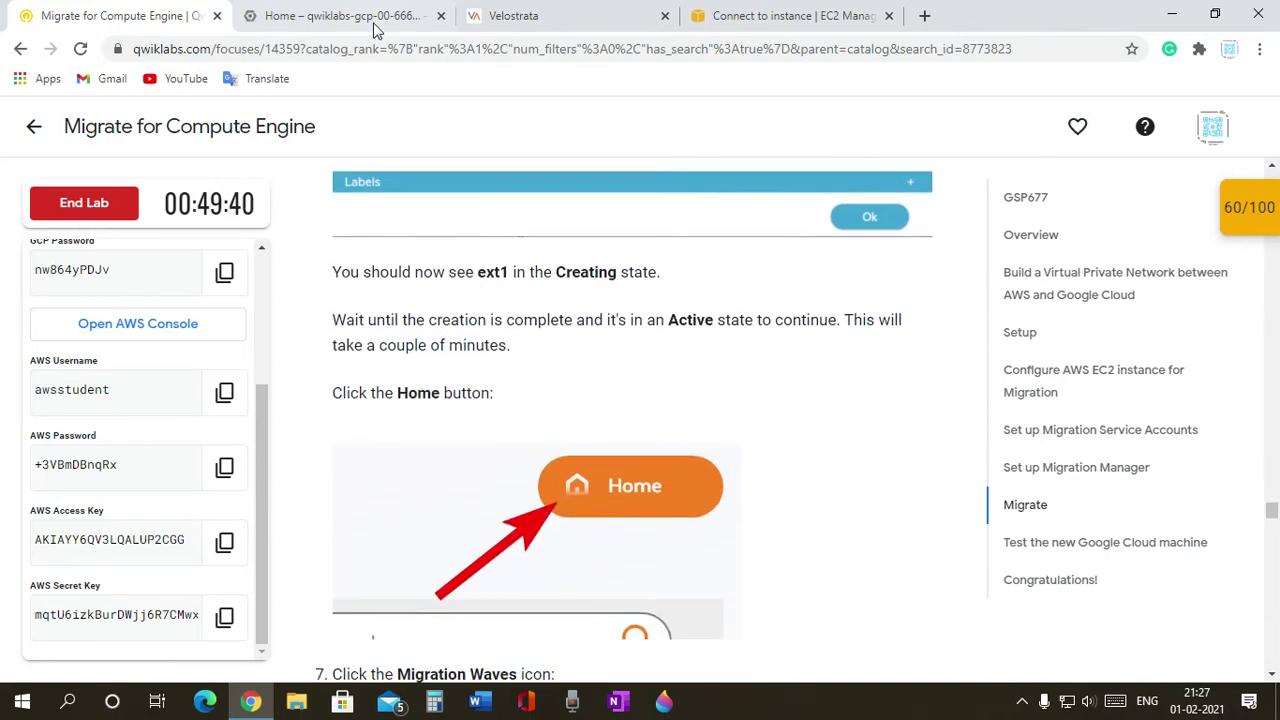
pyautogui.click(556, 30)
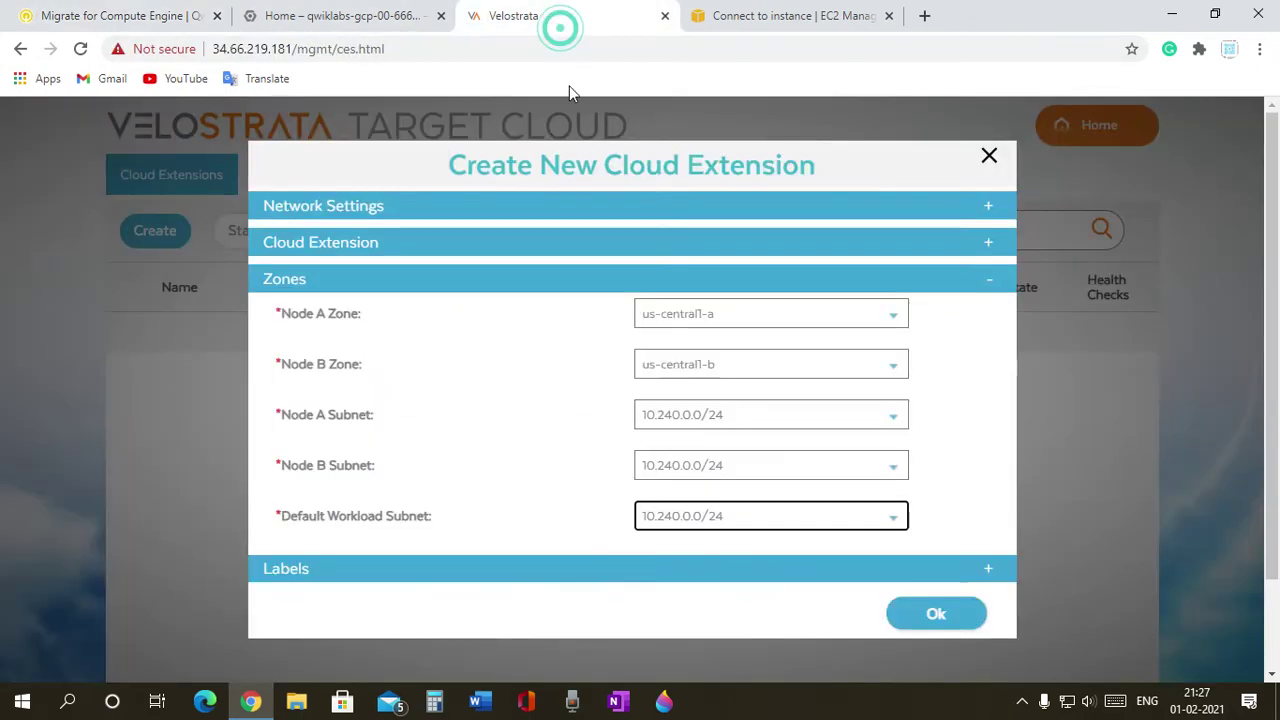
pyautogui.click(934, 622)
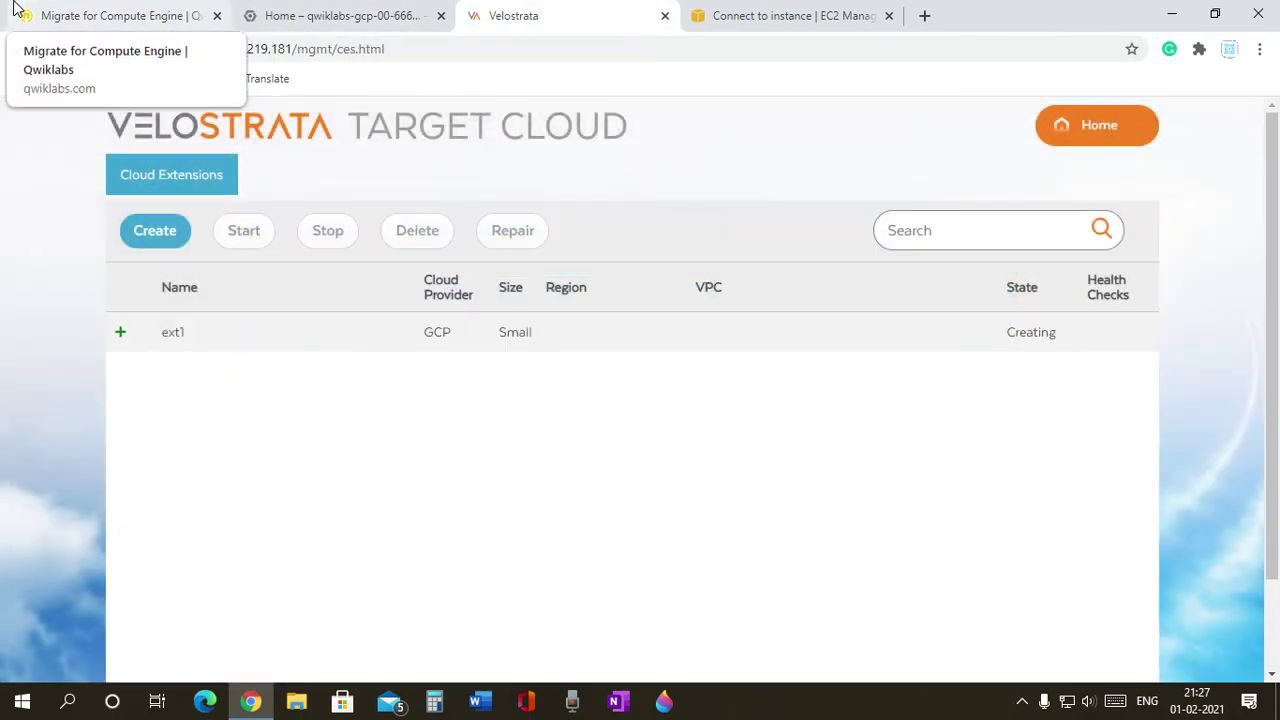
# Read the next lab instruction and open Migration Waves from the Velostrata Manager home page
pyautogui.click(14, 8)
pyautogui.scroll(-4, 437, 408)
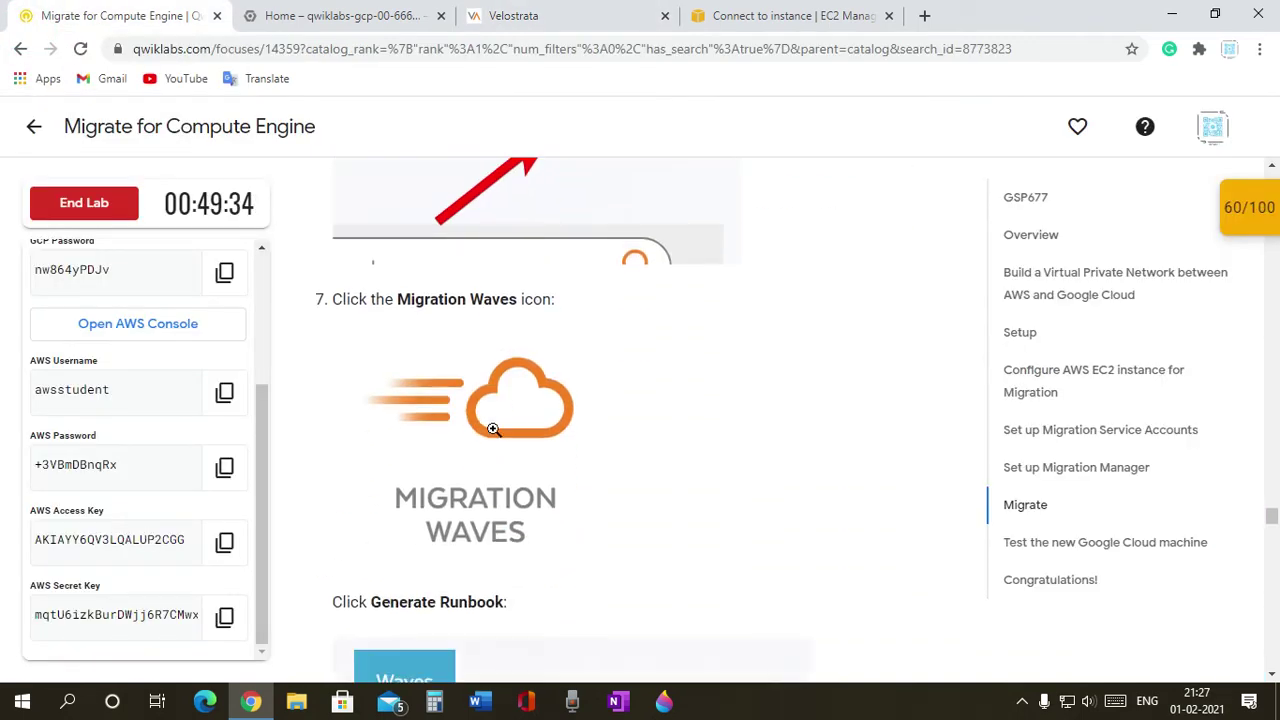
pyautogui.click(524, 14)
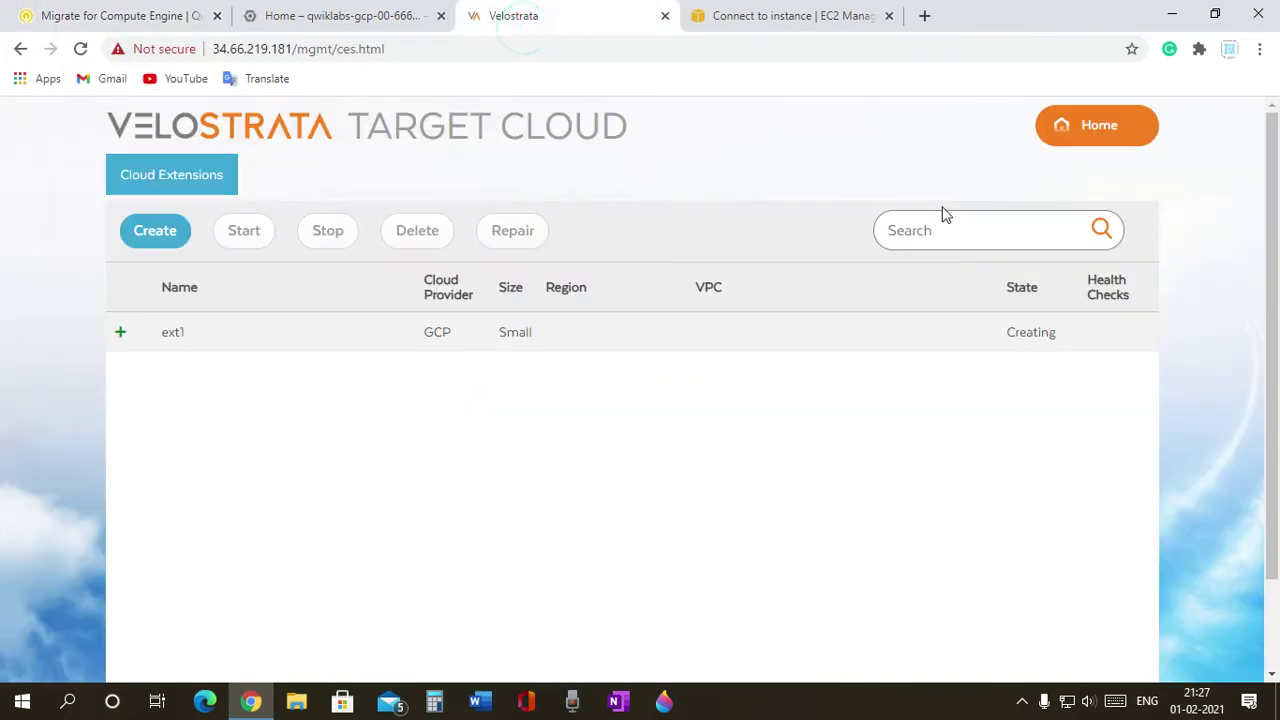
pyautogui.click(1093, 138)
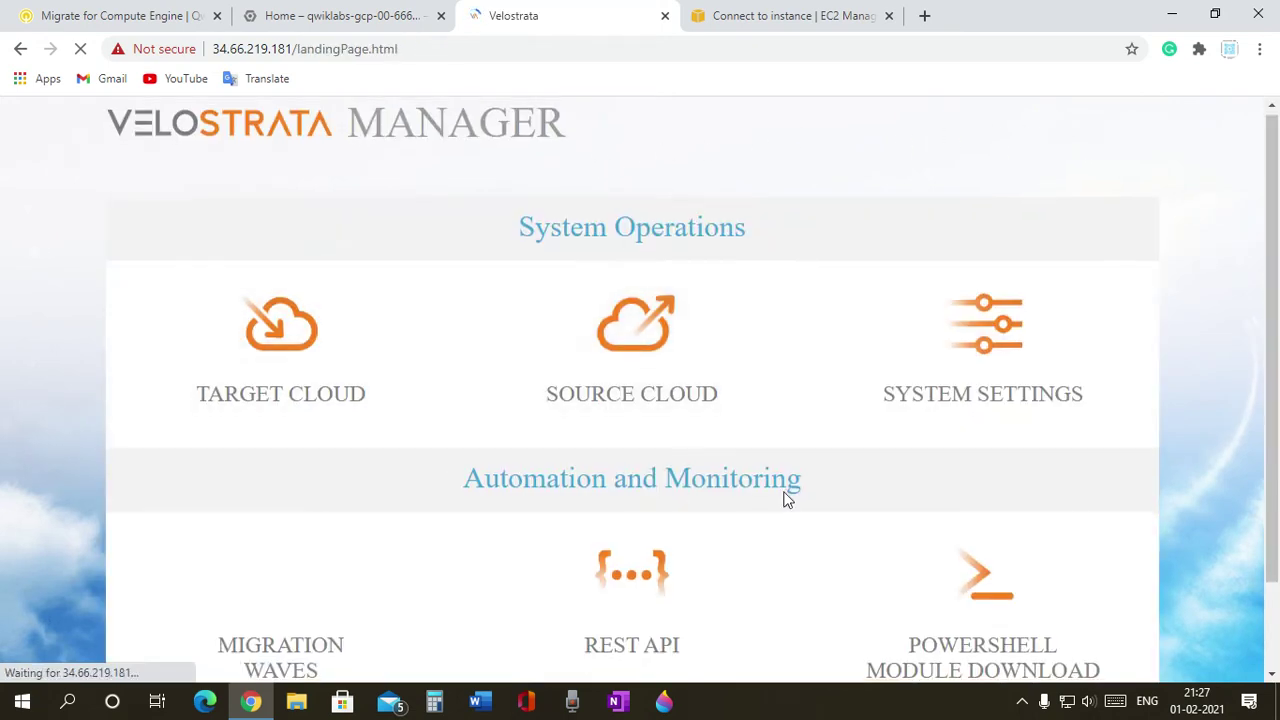
pyautogui.scroll(-2, 770, 500)
pyautogui.click(297, 503)
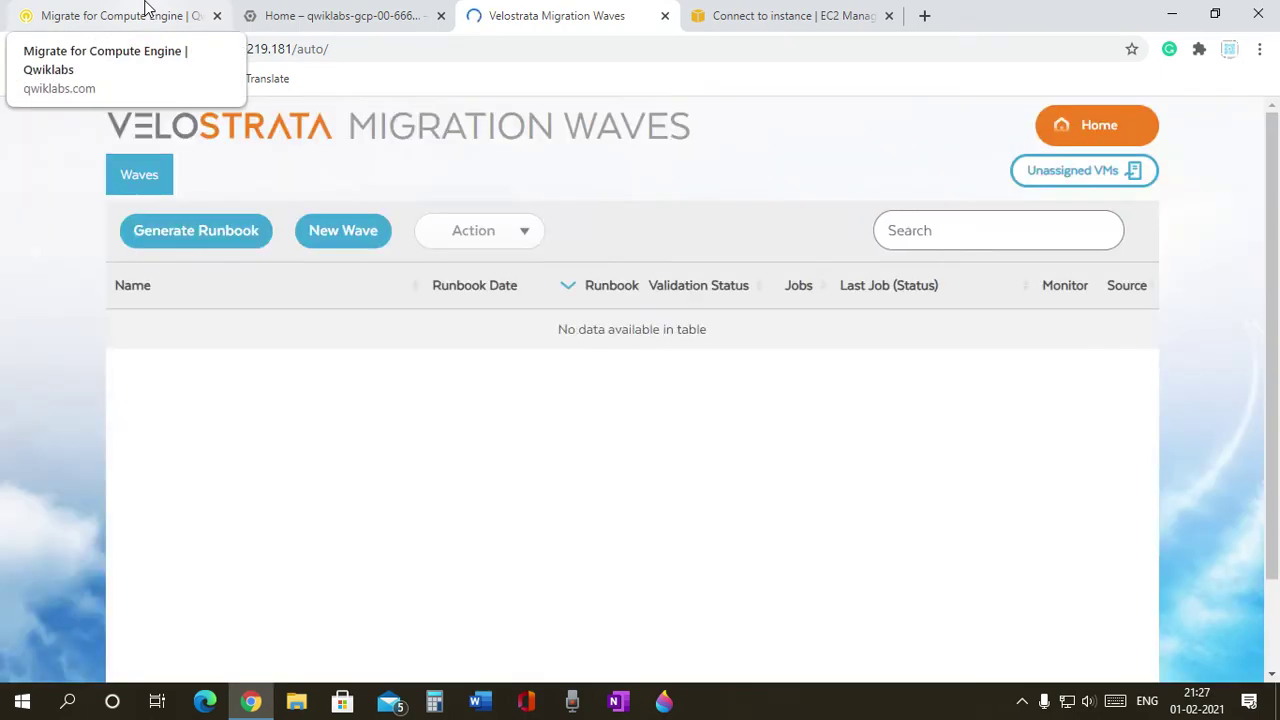
# Look up the Generate Runbook instructions in the lab and return to the Velostrata Migration Waves page
pyautogui.click(145, 8)
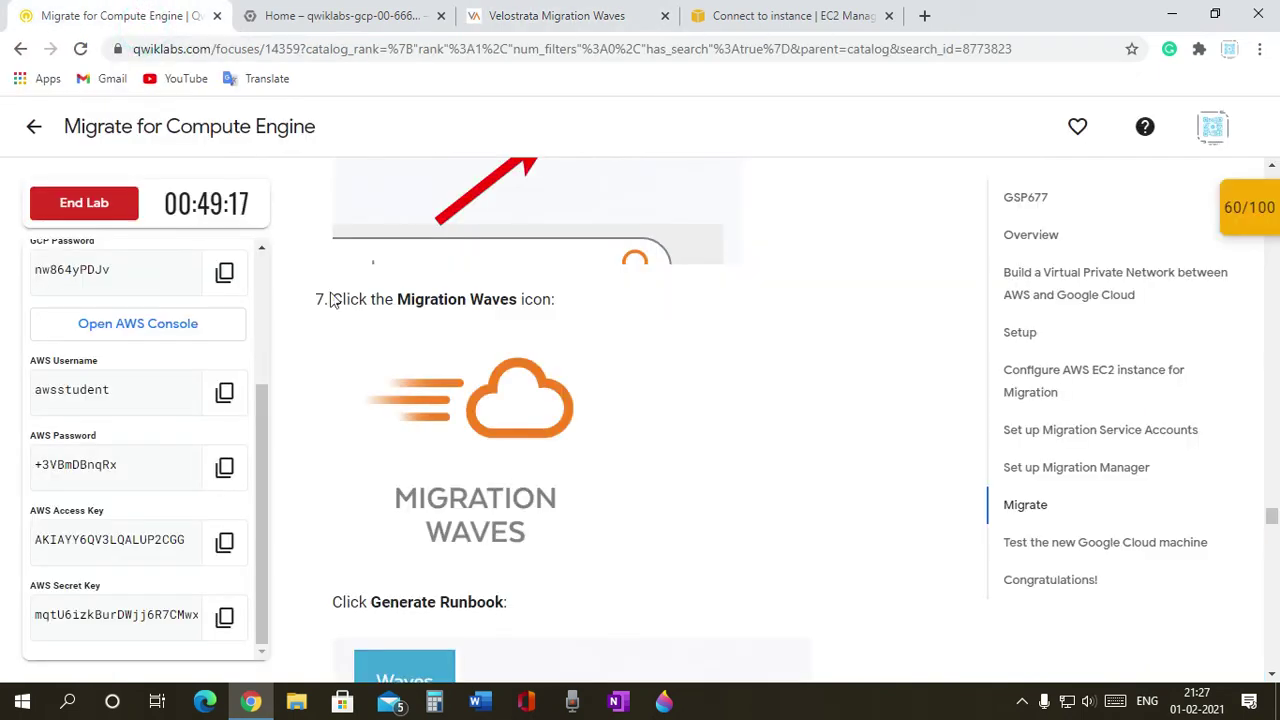
pyautogui.scroll(-2, 415, 414)
pyautogui.scroll(-2, 424, 494)
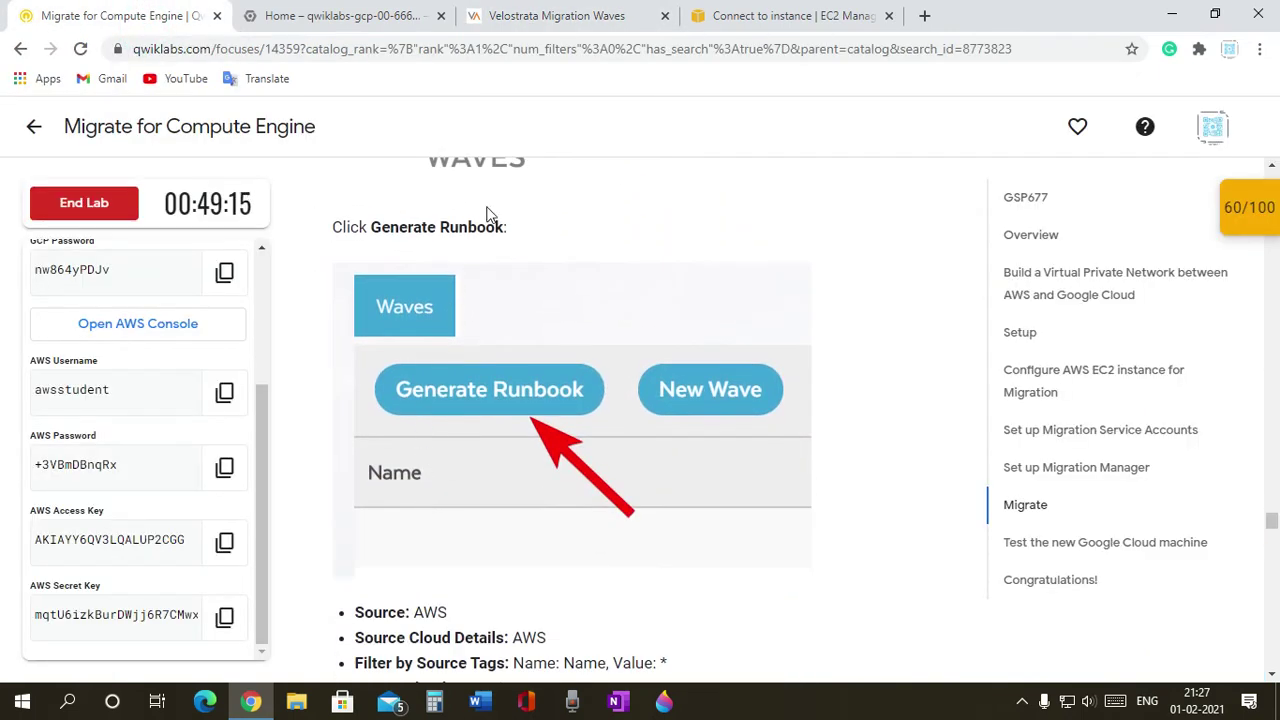
pyautogui.click(565, 18)
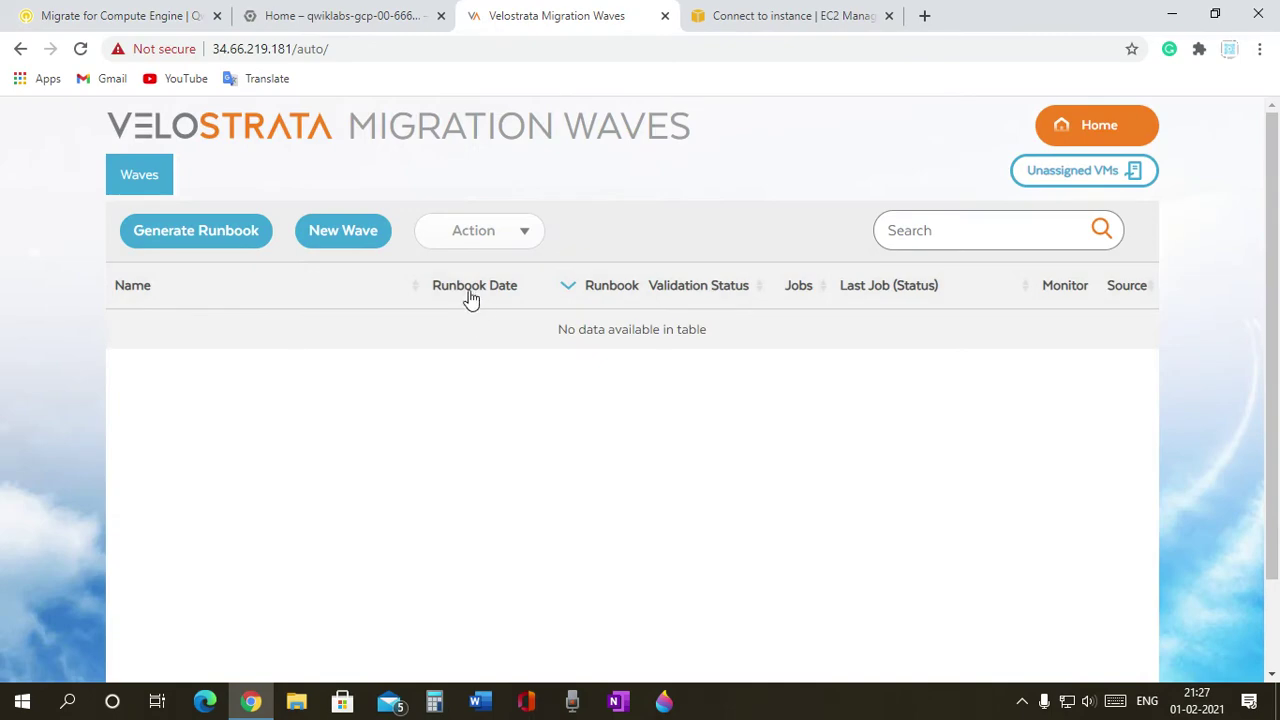
# Open the Generate Runbook form and look up its source, tag, cloud extension and target network values in the lab instructions
pyautogui.click(237, 229)
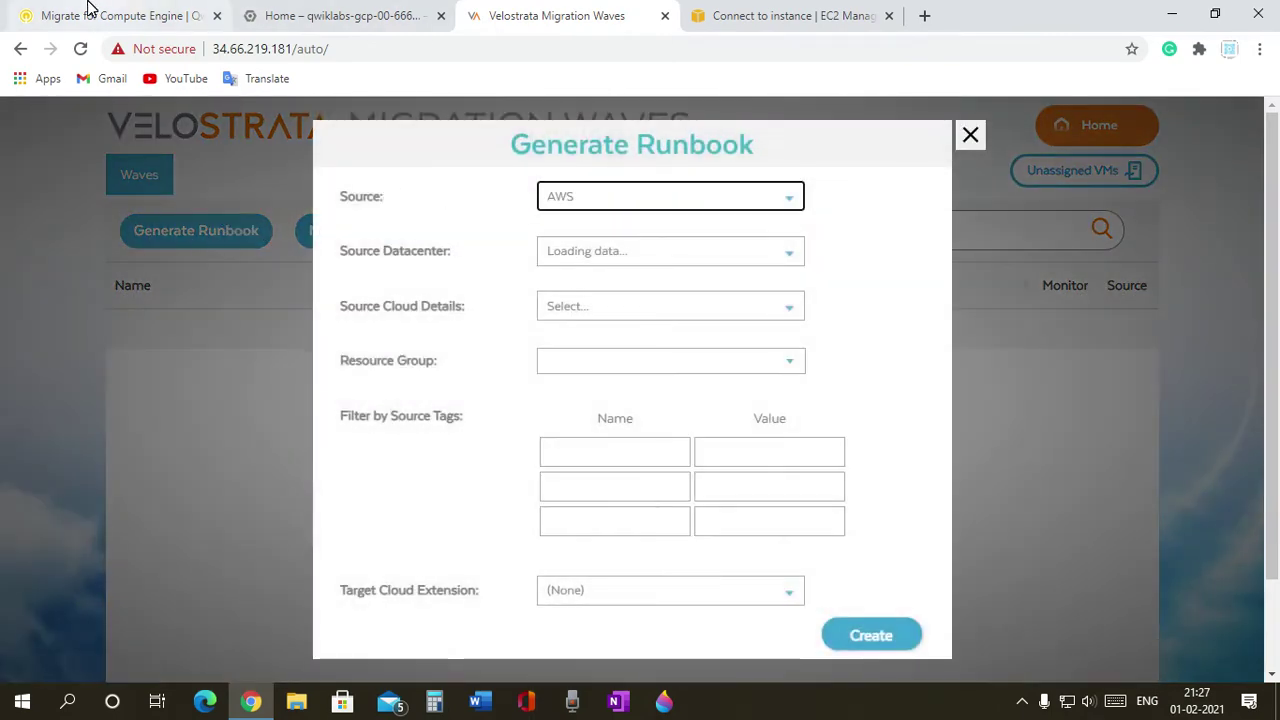
pyautogui.click(88, 8)
pyautogui.scroll(-1, 518, 515)
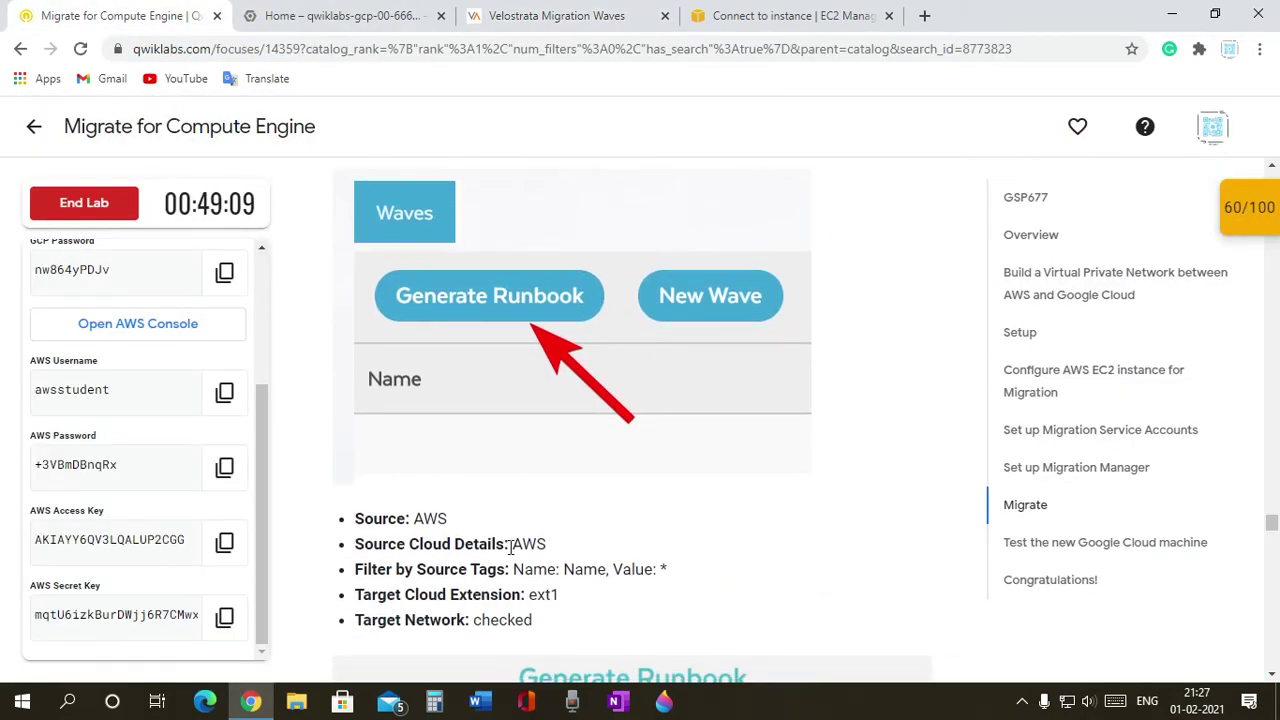
pyautogui.scroll(-4, 502, 470)
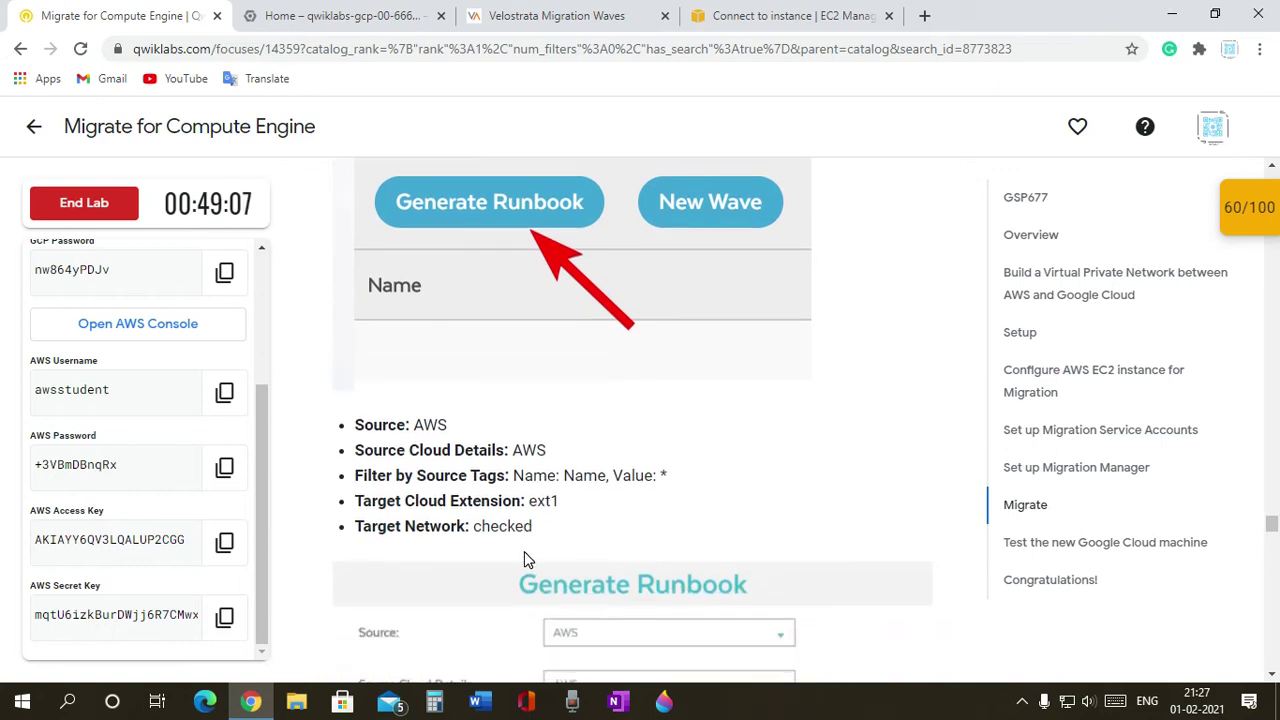
pyautogui.scroll(-2, 555, 475)
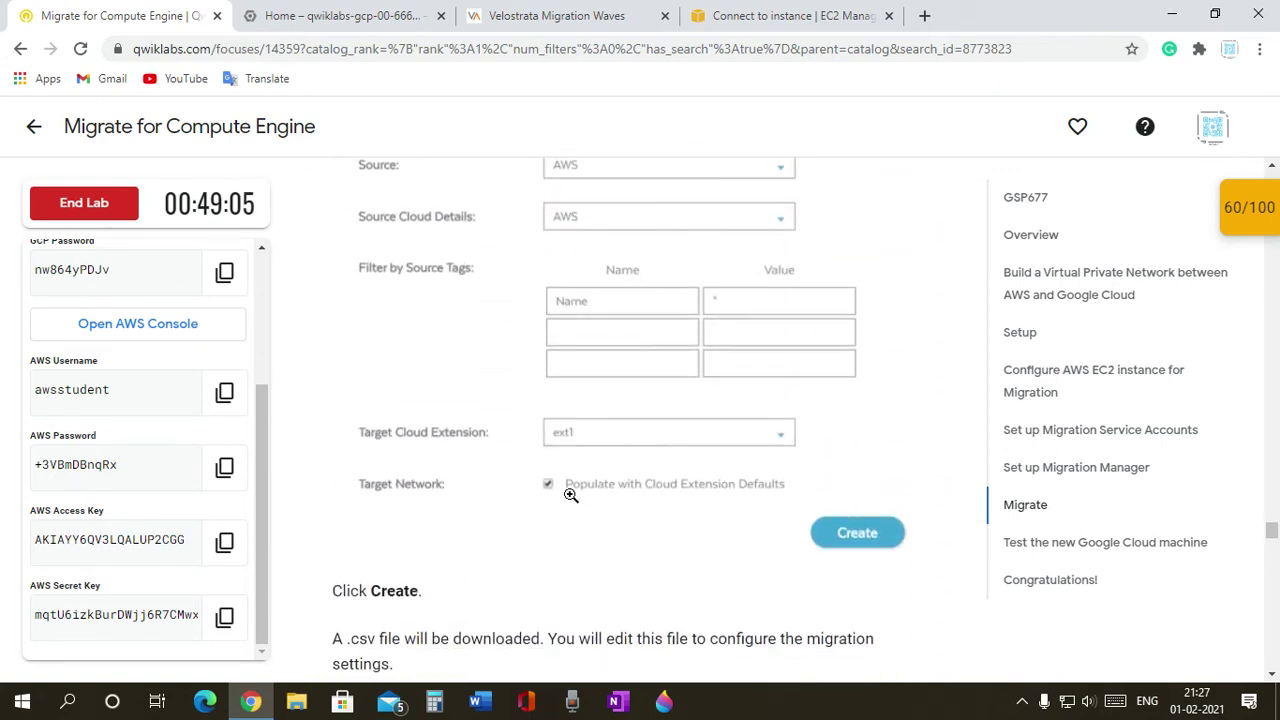
pyautogui.scroll(4, 566, 471)
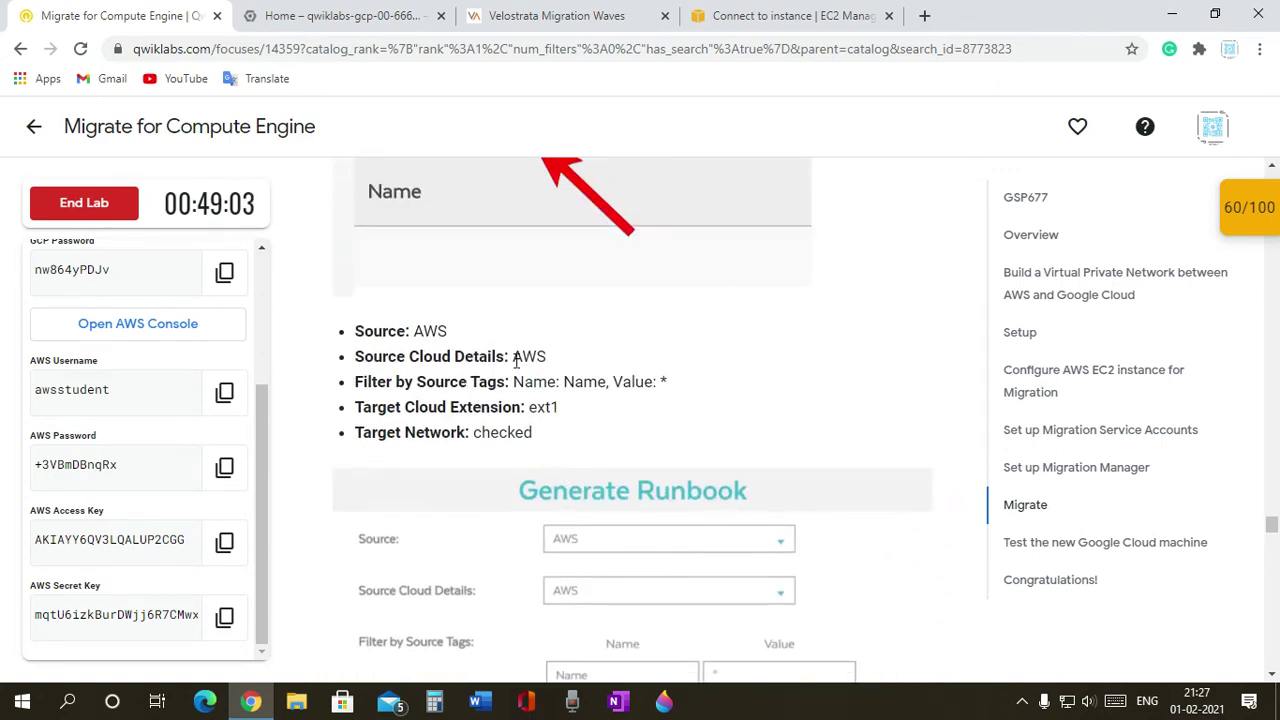
# Set the runbook's Target Cloud Extension to ext1 and its Source Cloud Details to AWS
pyautogui.click(551, 13)
pyautogui.click(603, 504)
pyautogui.click(595, 527)
pyautogui.click(572, 268)
pyautogui.click(586, 298)
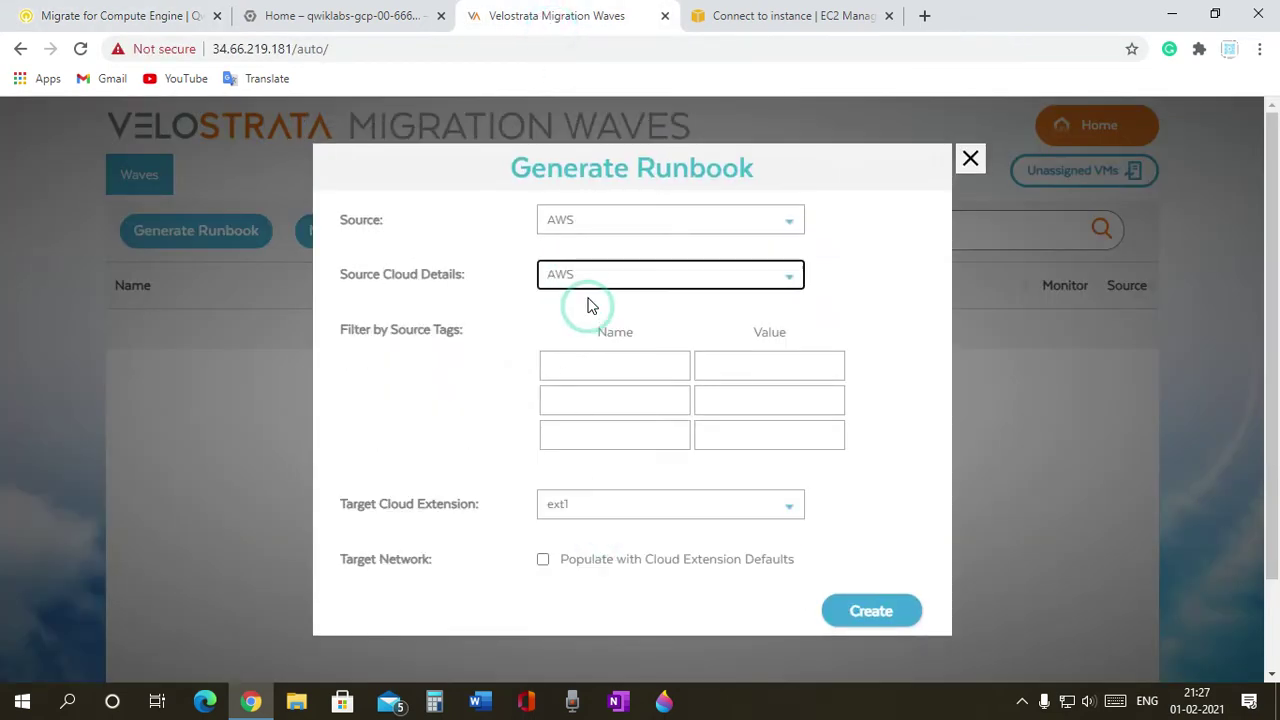
# Check the lab's target network setting, enable Populate with Cloud Extension Defaults, and try to create the runbook
pyautogui.click(168, 18)
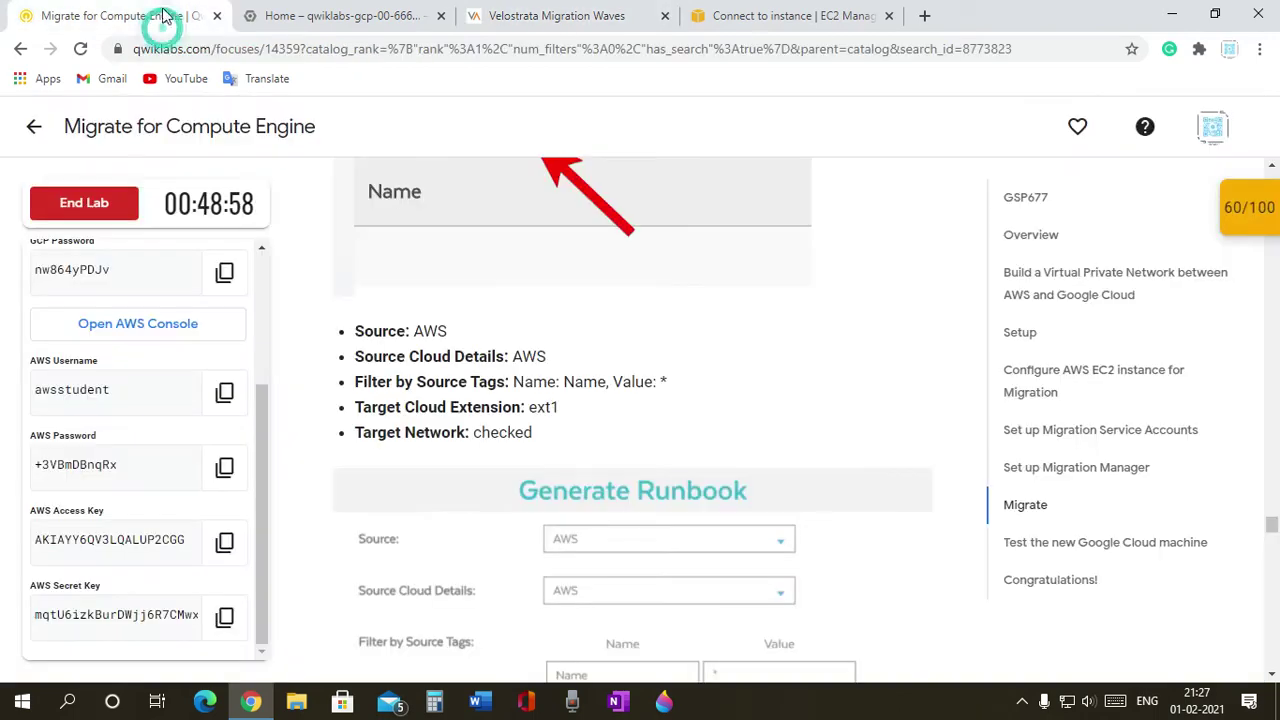
pyautogui.scroll(-5, 443, 371)
pyautogui.click(518, 13)
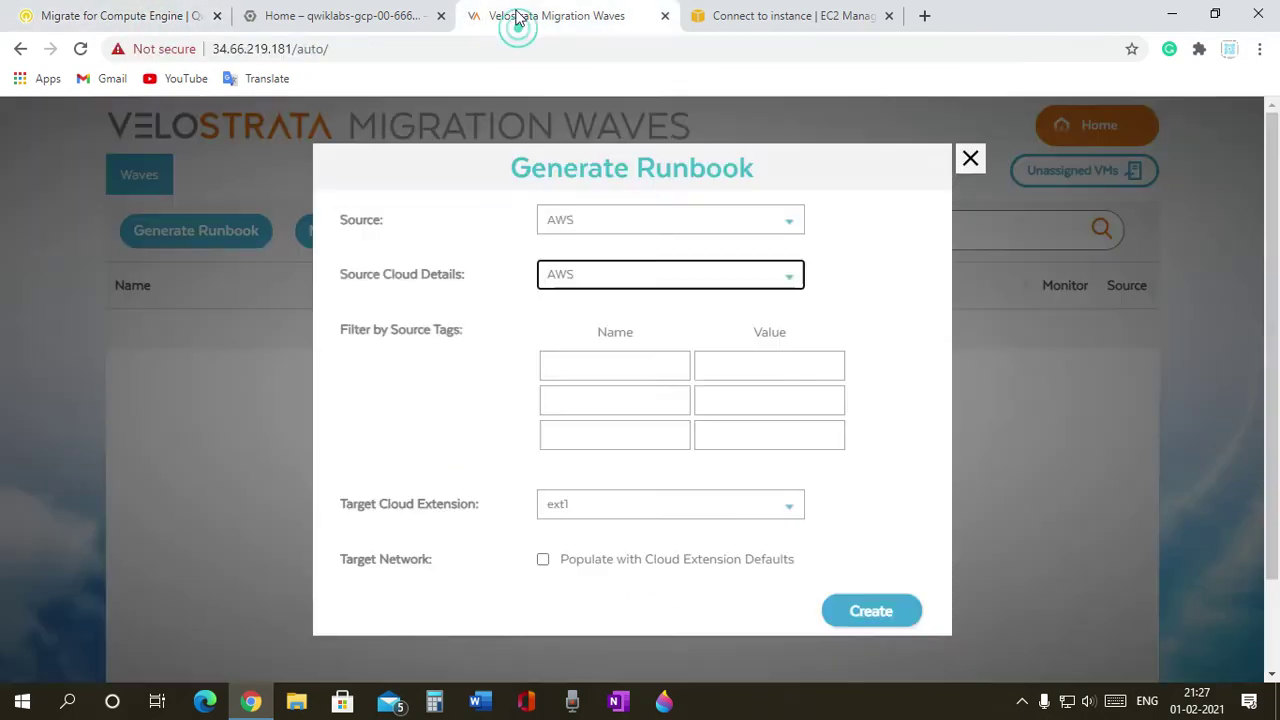
pyautogui.click(542, 559)
pyautogui.click(871, 611)
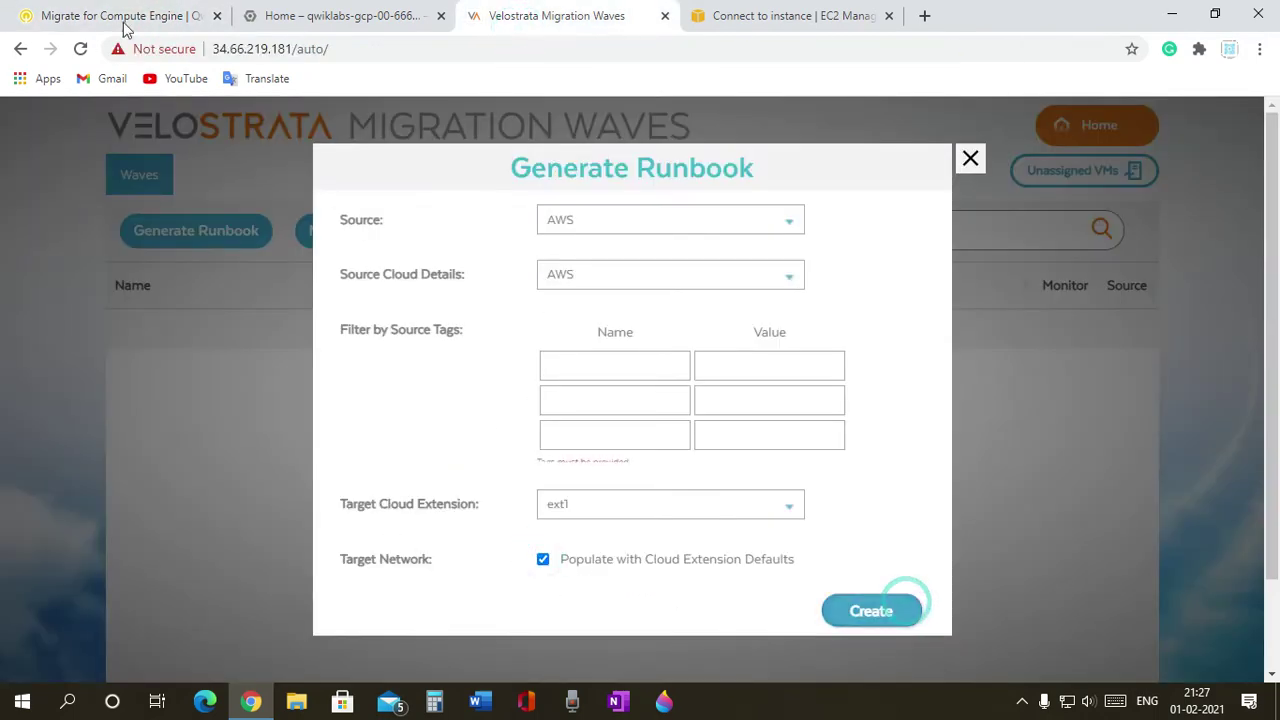
# Look up the Filter by Source Tags name and value for the runbook in the lab instructions
pyautogui.click(124, 18)
pyautogui.scroll(-2, 375, 393)
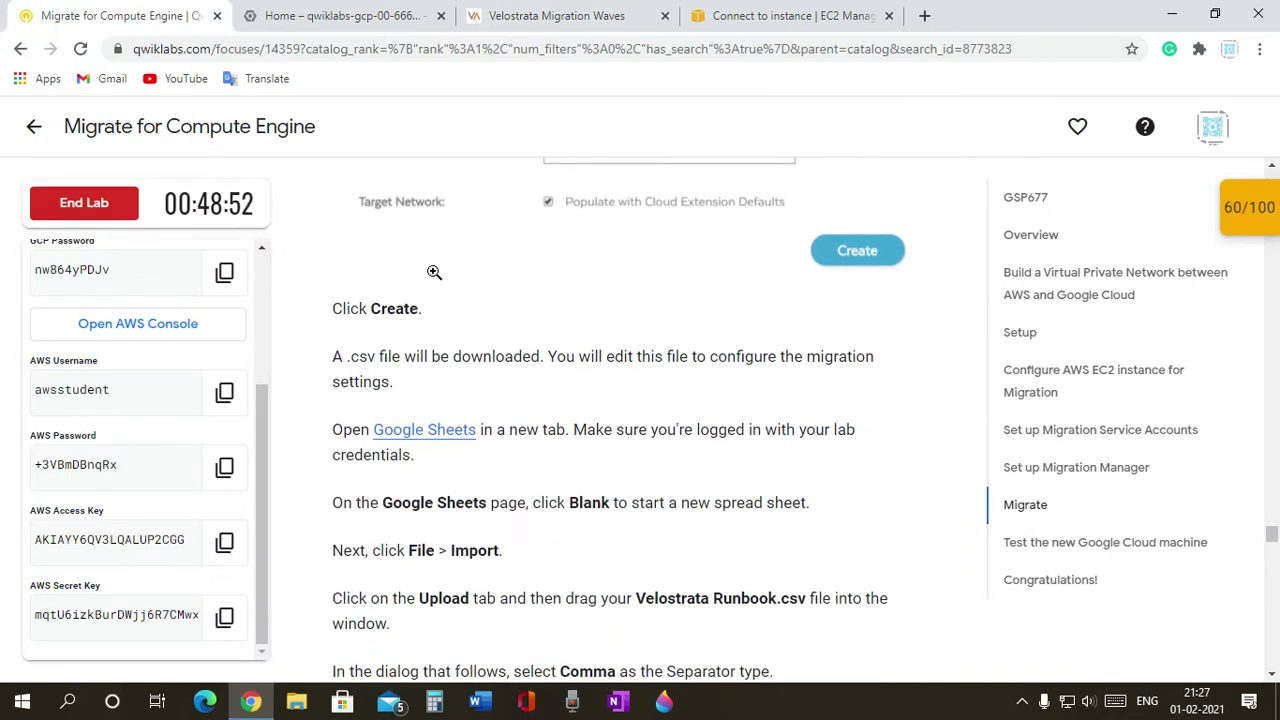
pyautogui.click(511, 22)
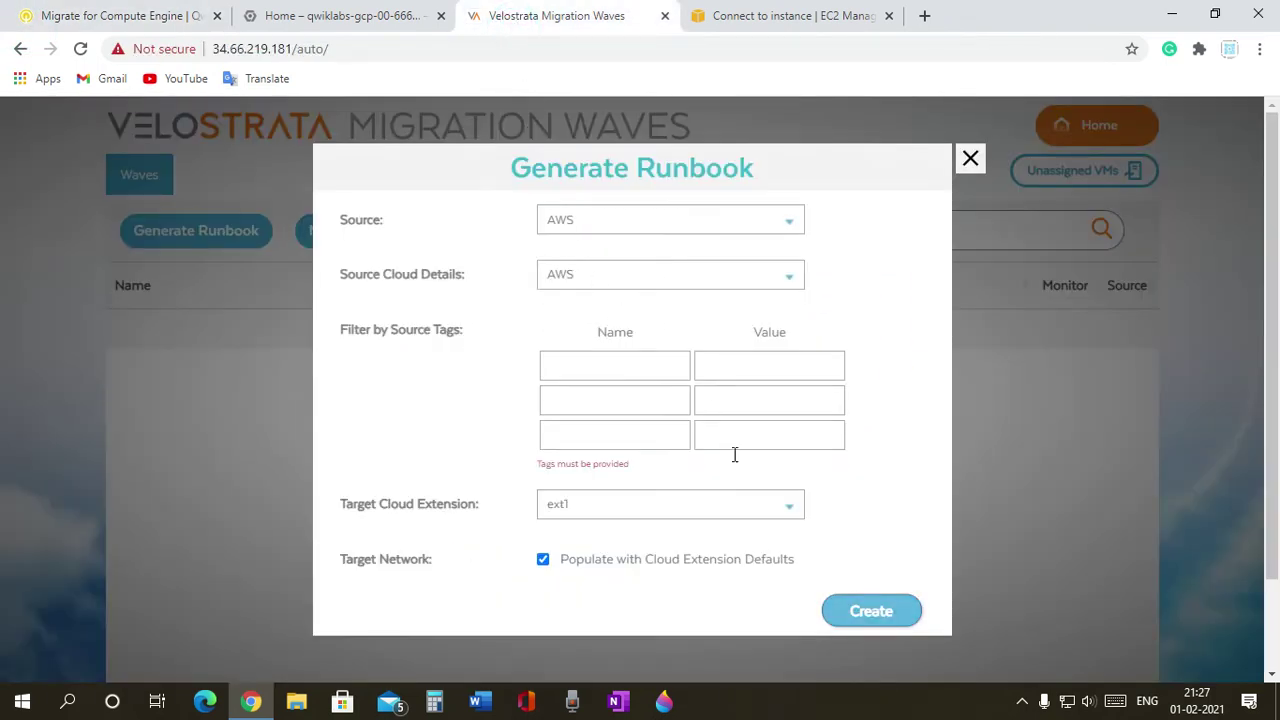
pyautogui.click(585, 370)
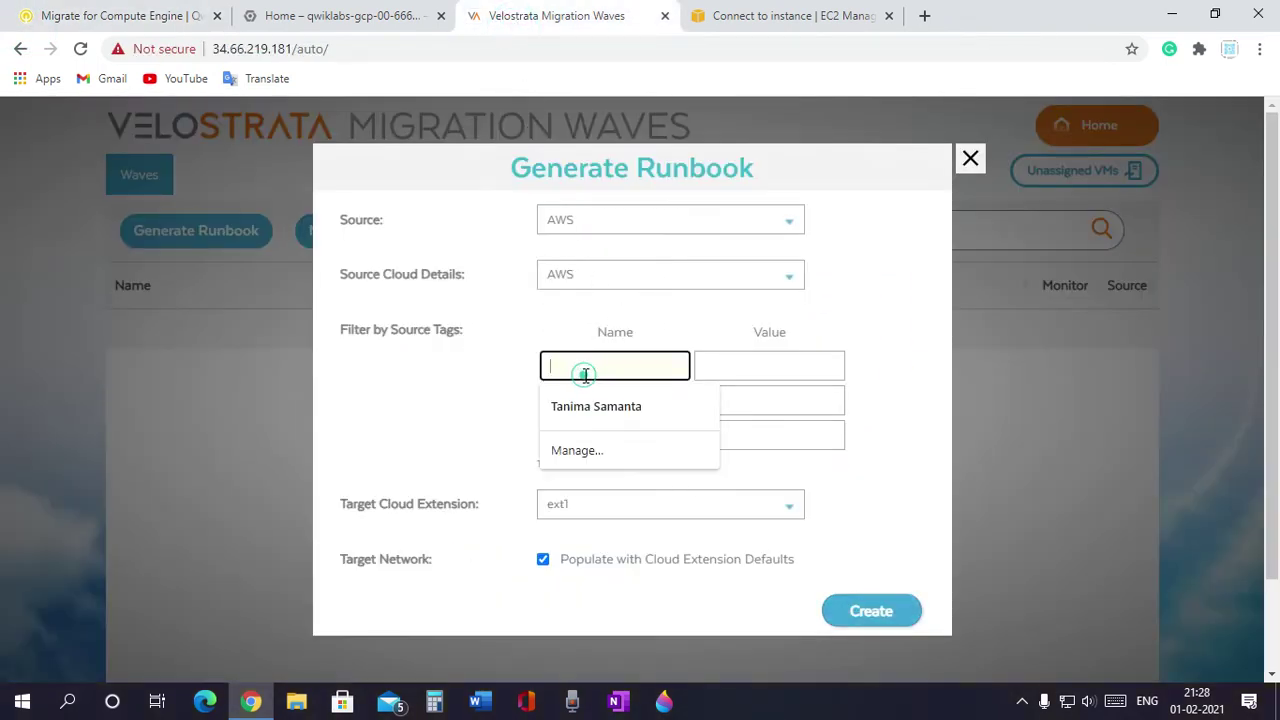
pyautogui.click(848, 388)
pyautogui.click(130, 15)
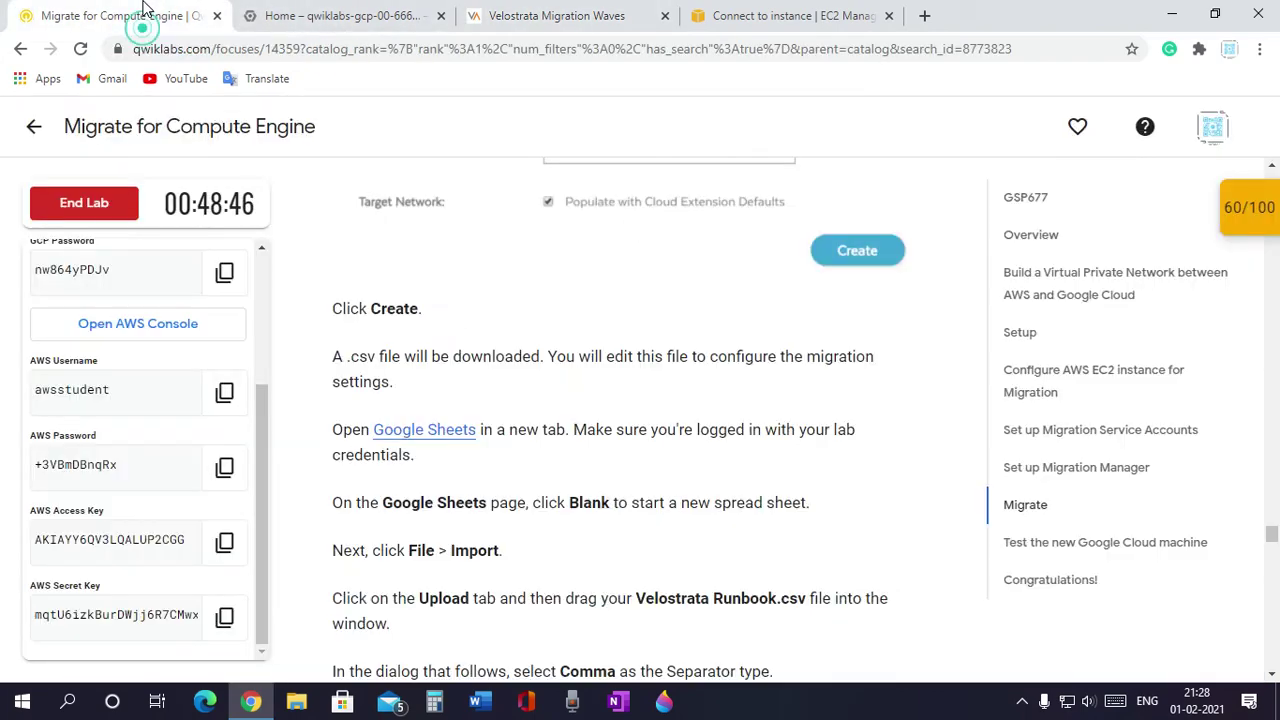
pyautogui.scroll(3, 605, 298)
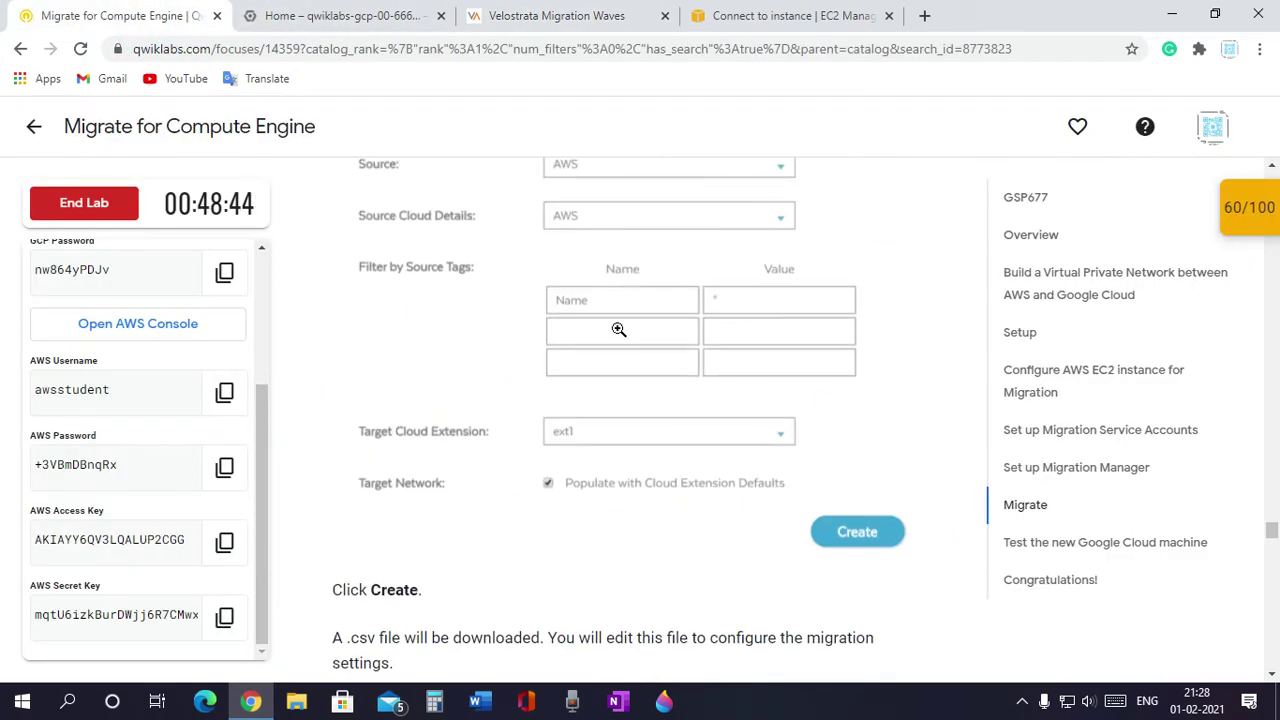
pyautogui.scroll(2, 617, 168)
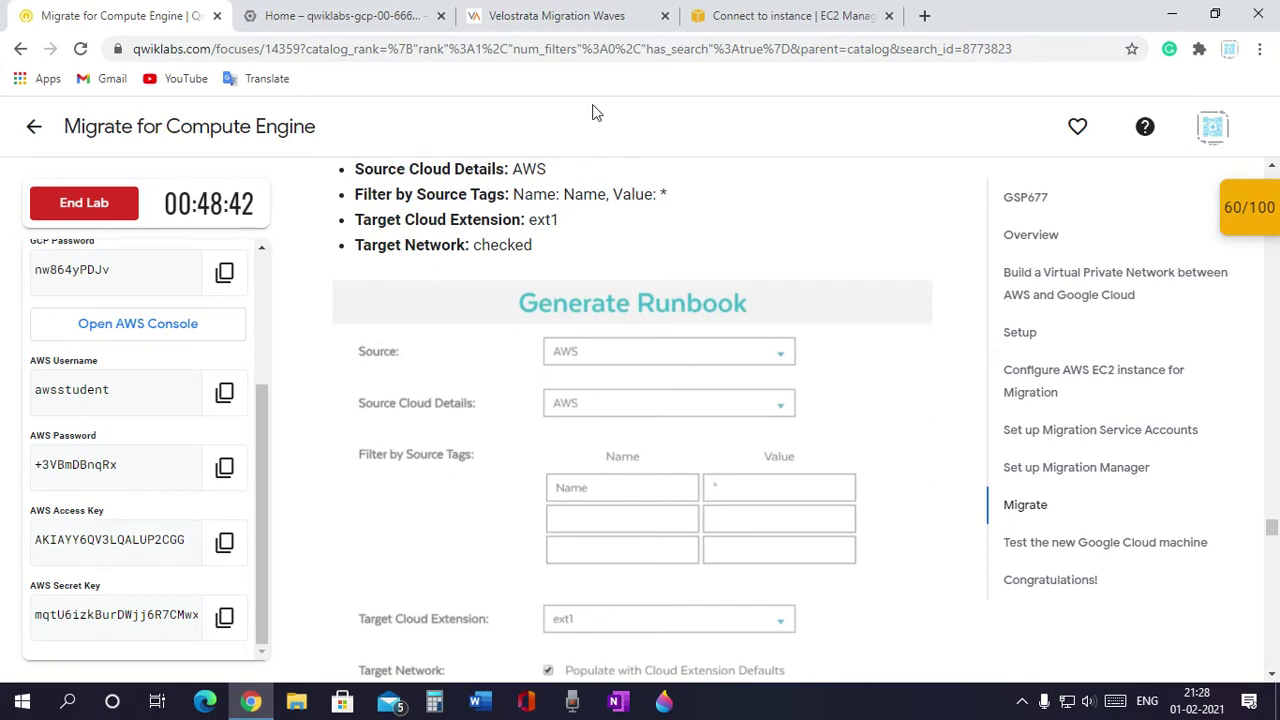
# Filter the runbook by source tag name "Name" with value "*" and create it
pyautogui.click(598, 22)
pyautogui.click(587, 363)
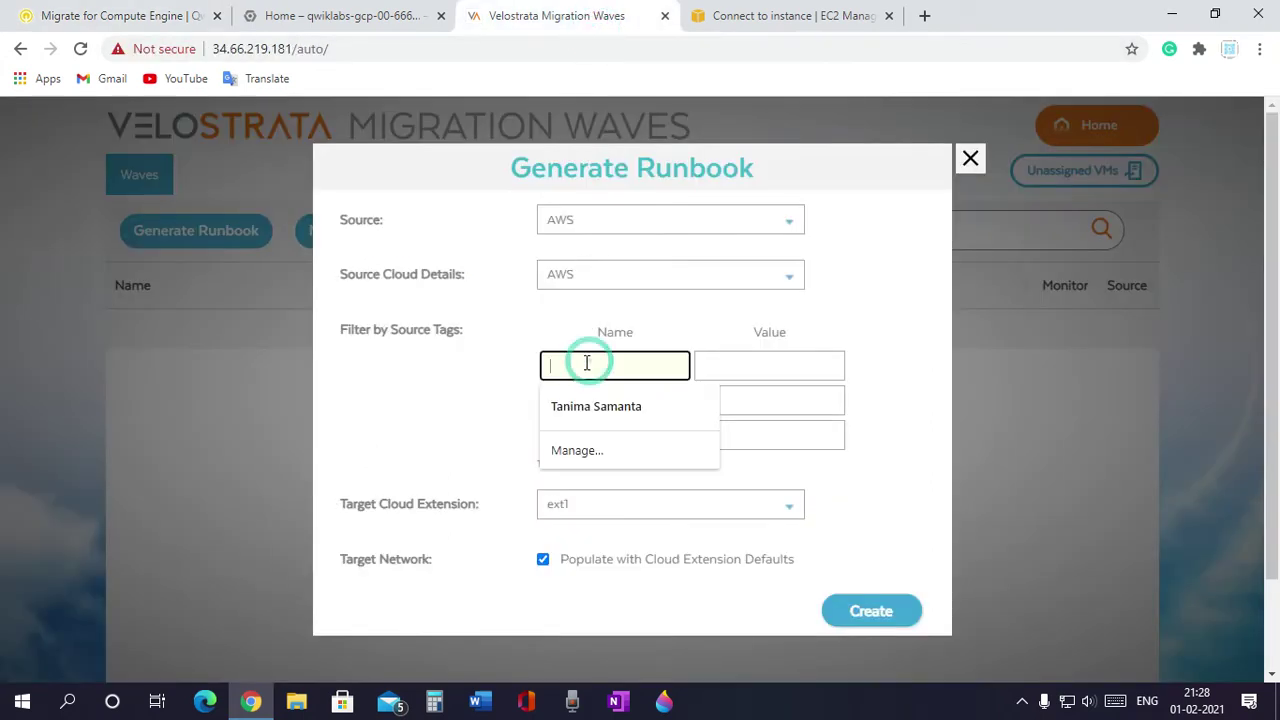
pyautogui.write('Name')
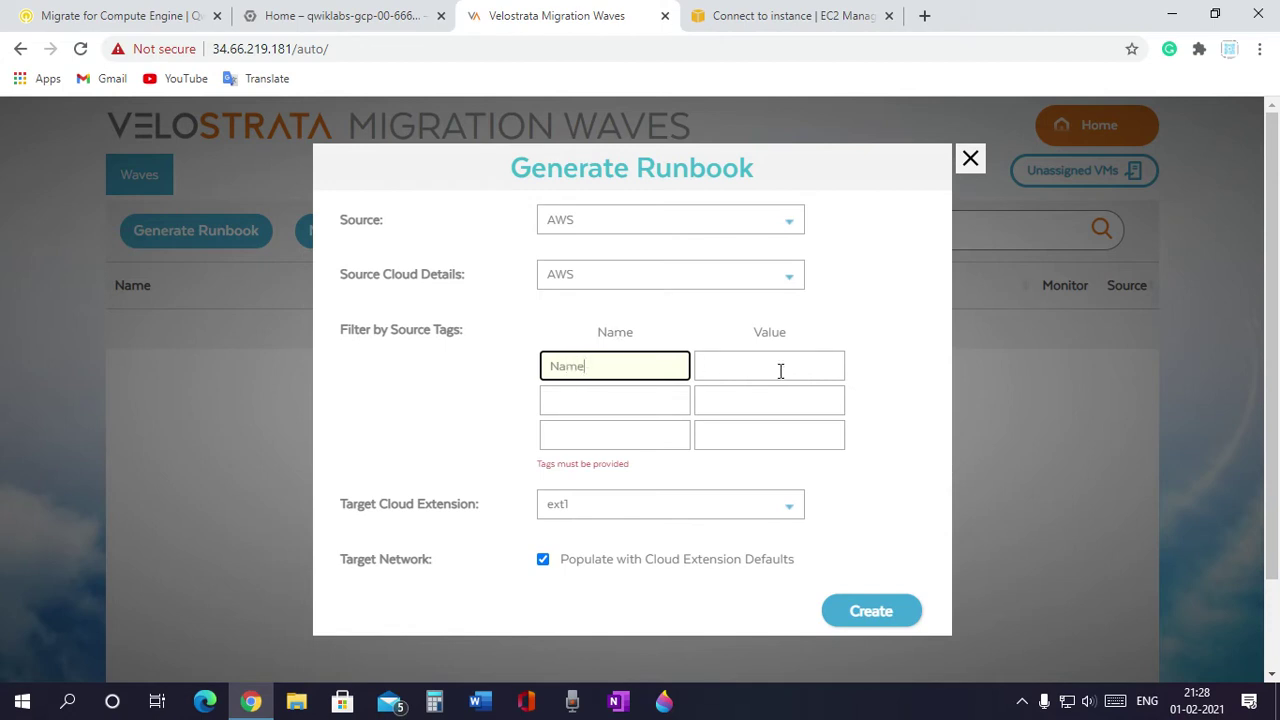
pyautogui.click(780, 369)
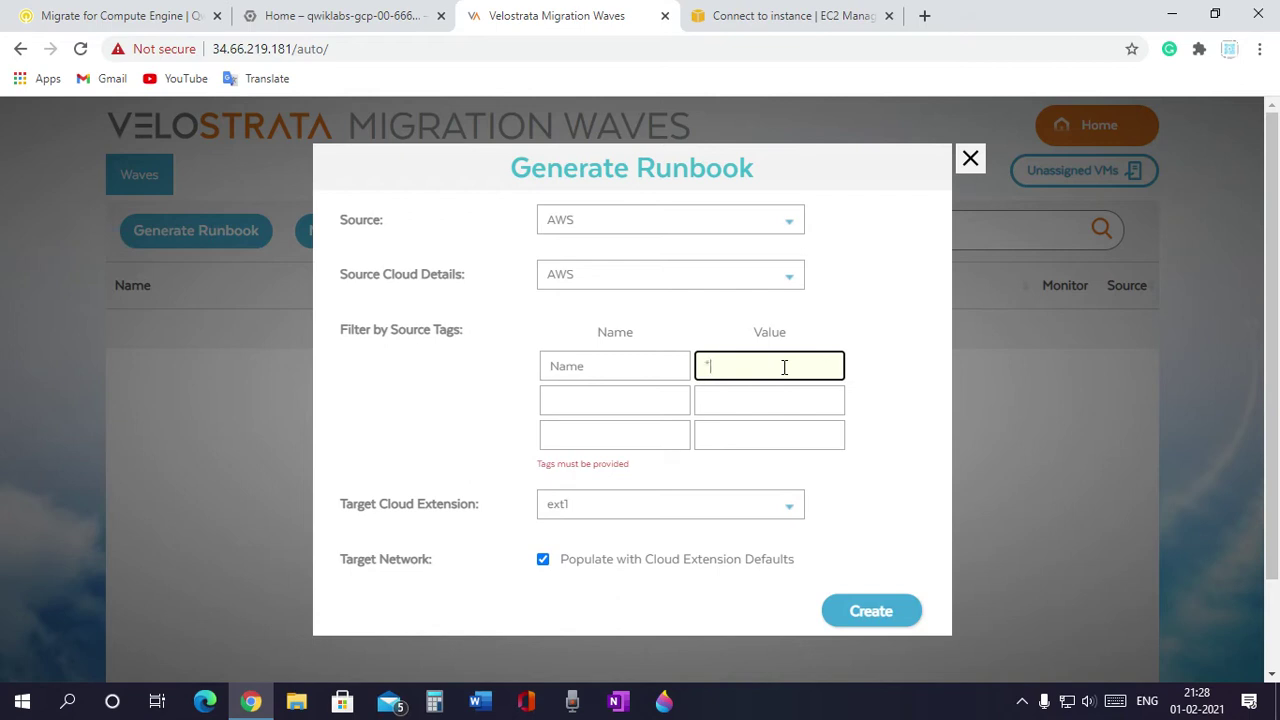
pyautogui.write('*')
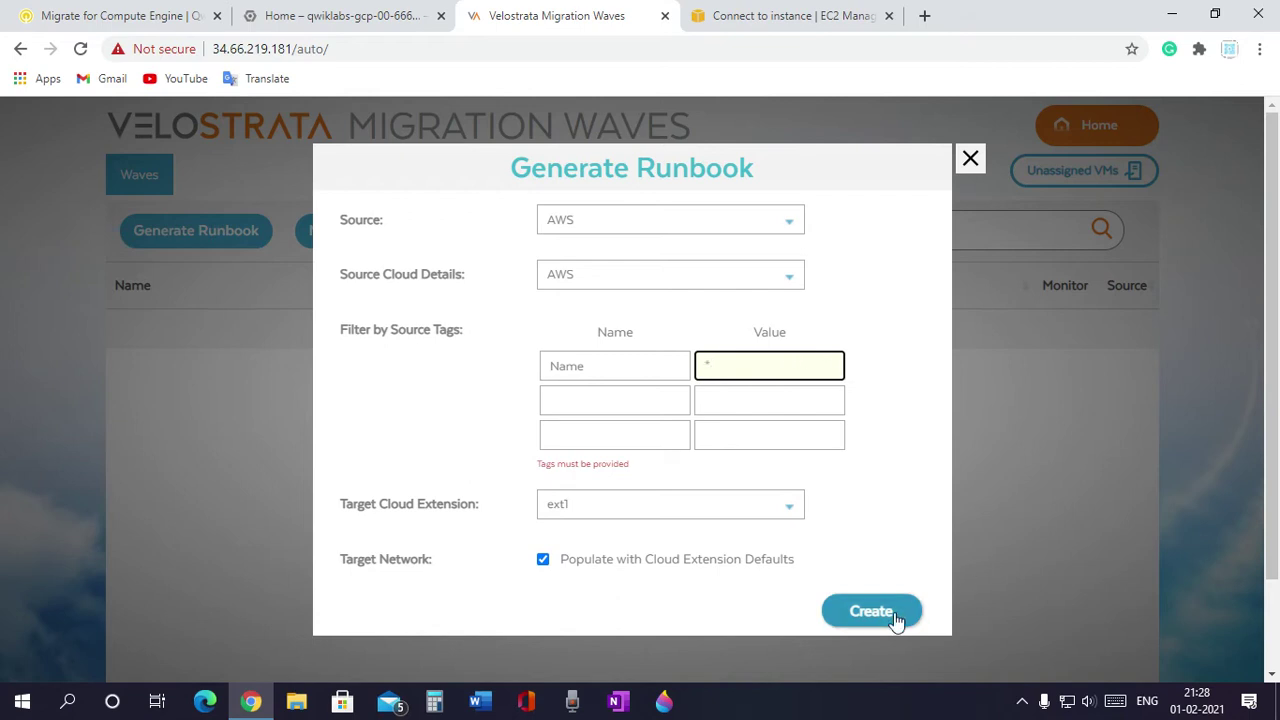
pyautogui.click(872, 614)
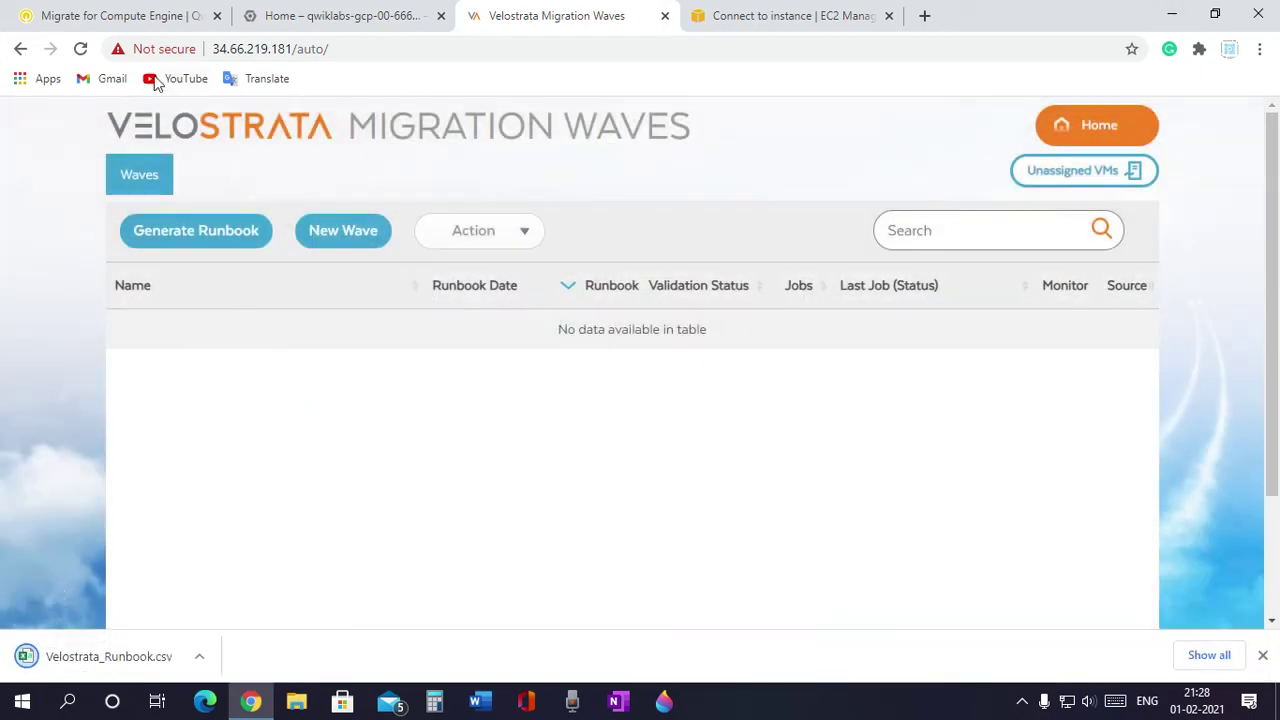
# Read the lab steps following runbook creation and open the Google Sheets link in a new browser tab
pyautogui.click(74, 12)
pyautogui.scroll(-4, 531, 337)
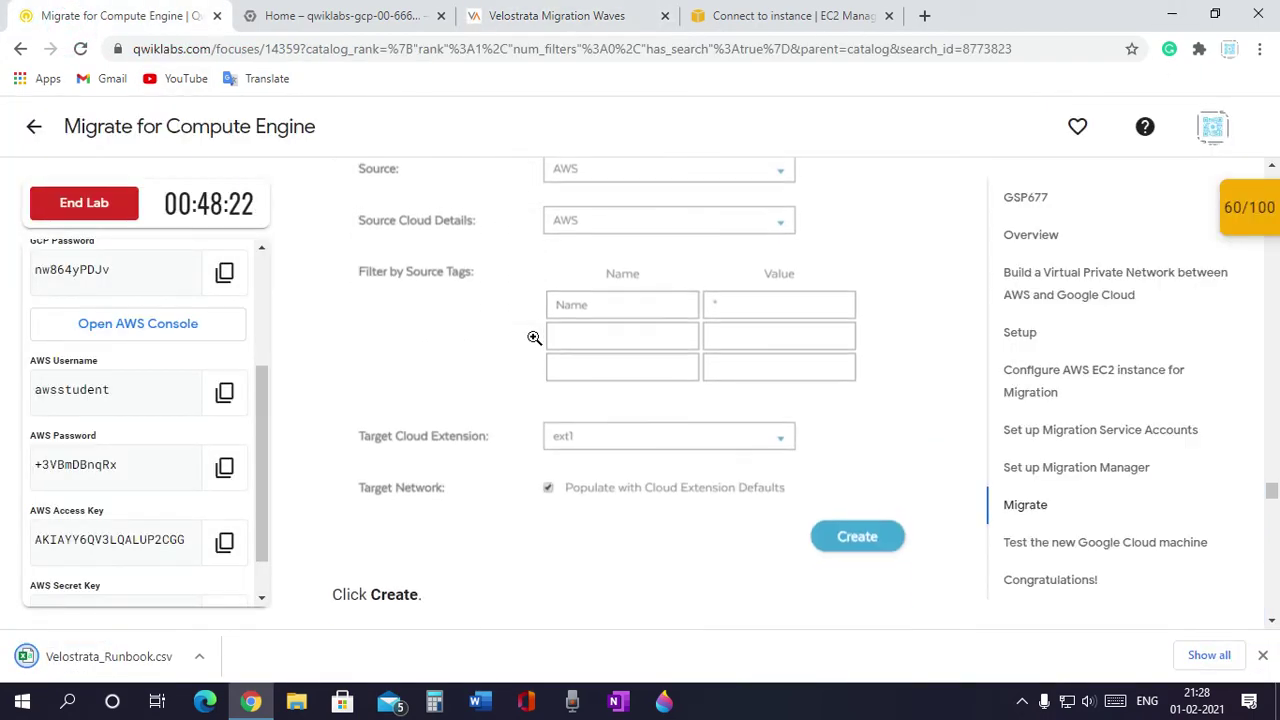
pyautogui.scroll(-1, 414, 434)
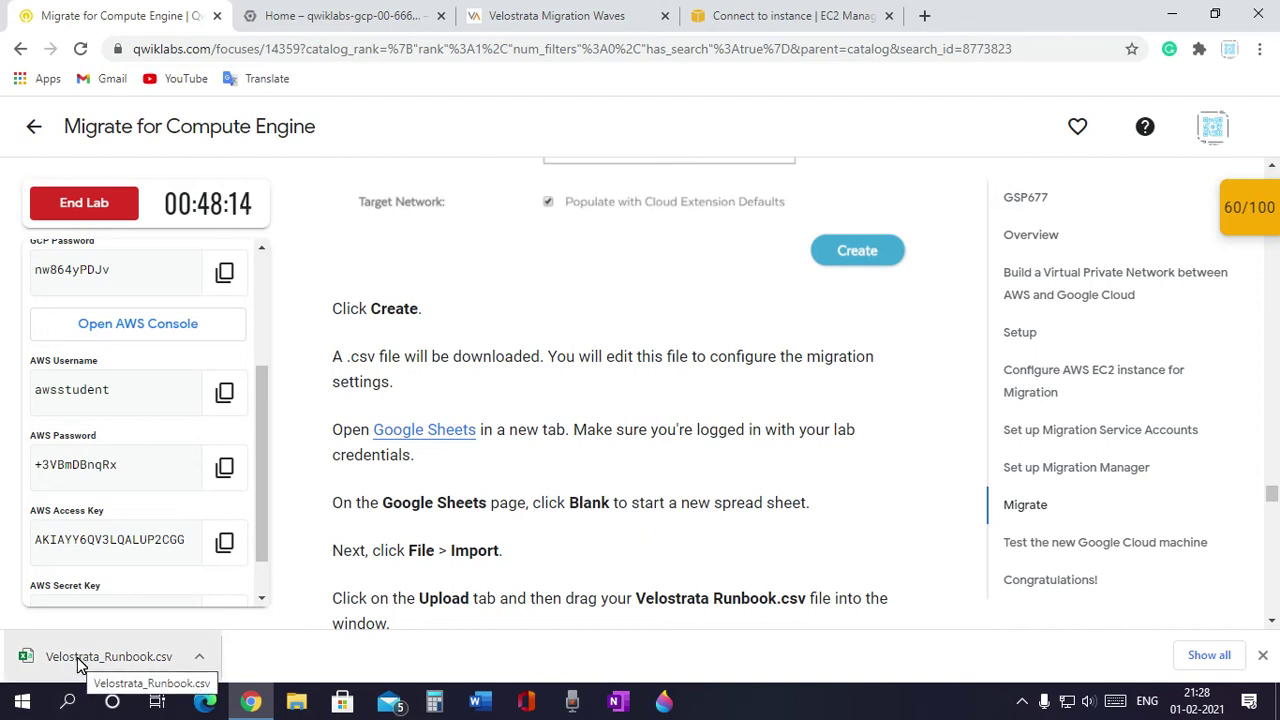
pyautogui.moveTo(424, 436); pyautogui.dragTo(1006, 16)
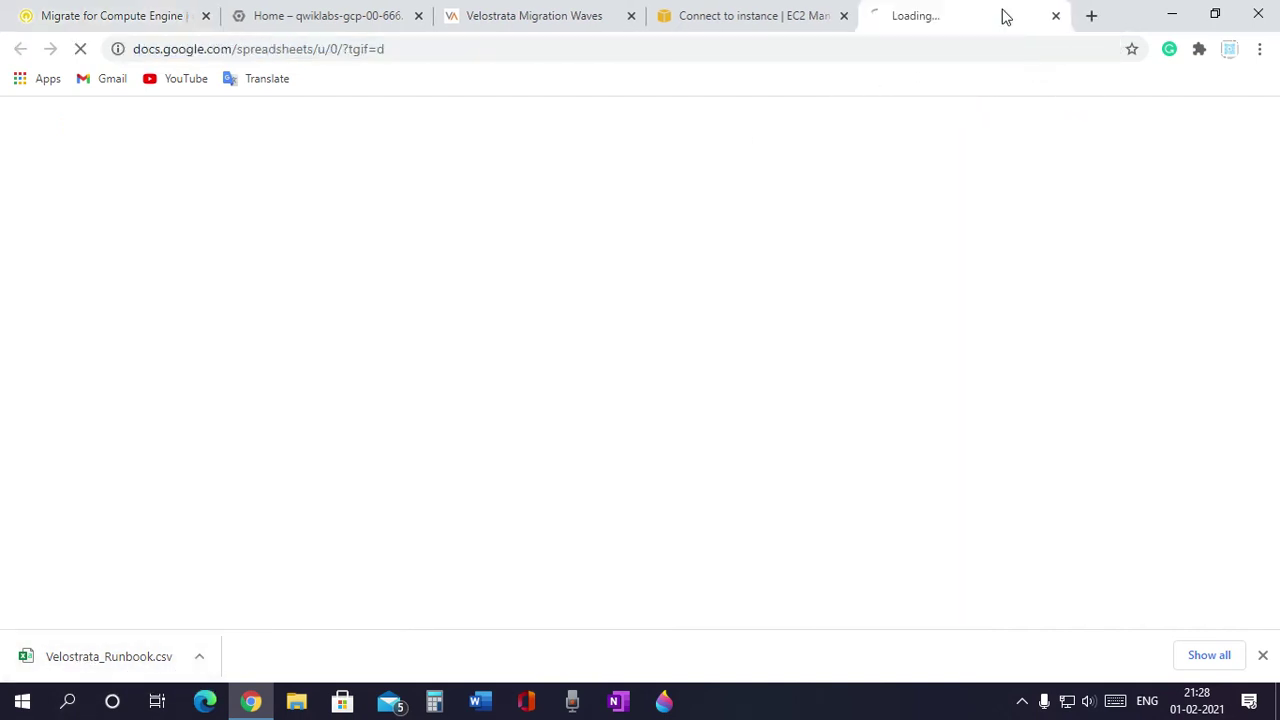
# Skim the remaining Migrate section of the lab, including the wave, job and VM instance instructions
pyautogui.click(134, 17)
pyautogui.scroll(-3, 700, 450)
pyautogui.scroll(-15, 740, 515)
pyautogui.scroll(-20, 722, 510)
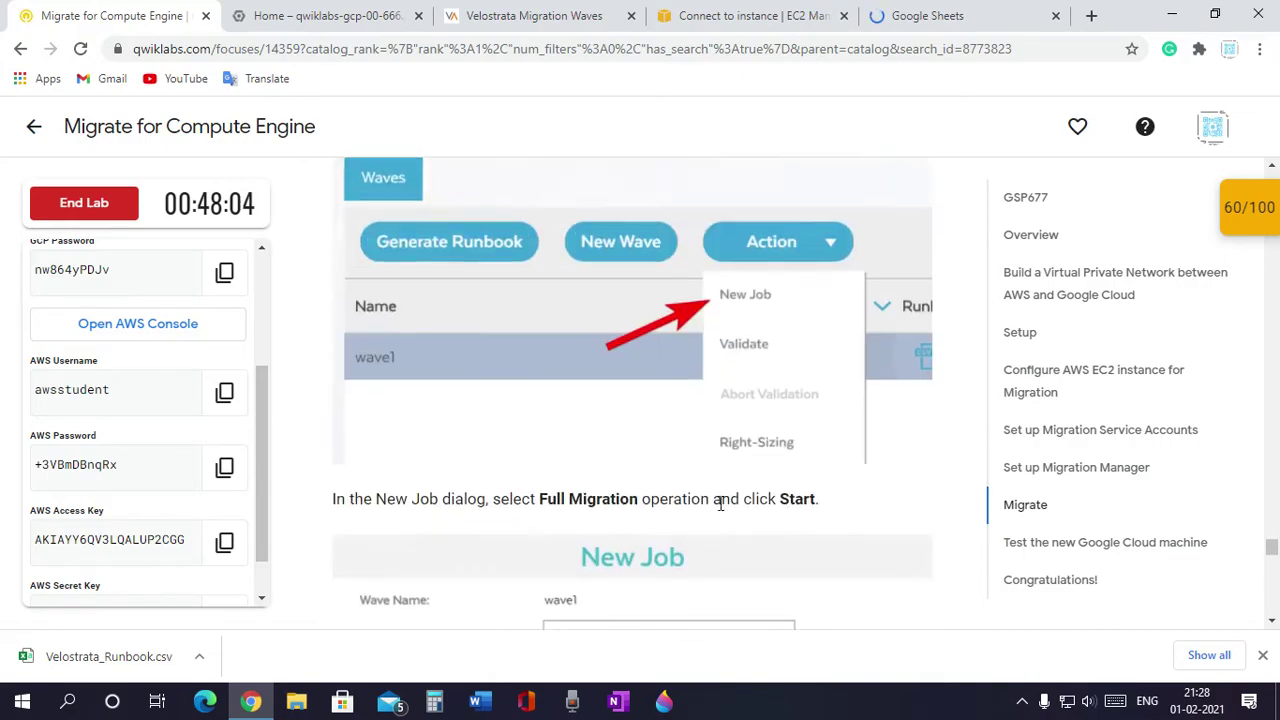
pyautogui.scroll(-20, 720, 505)
pyautogui.scroll(-15, 736, 497)
pyautogui.scroll(8, 736, 497)
pyautogui.scroll(-5, 737, 489)
pyautogui.scroll(15, 737, 489)
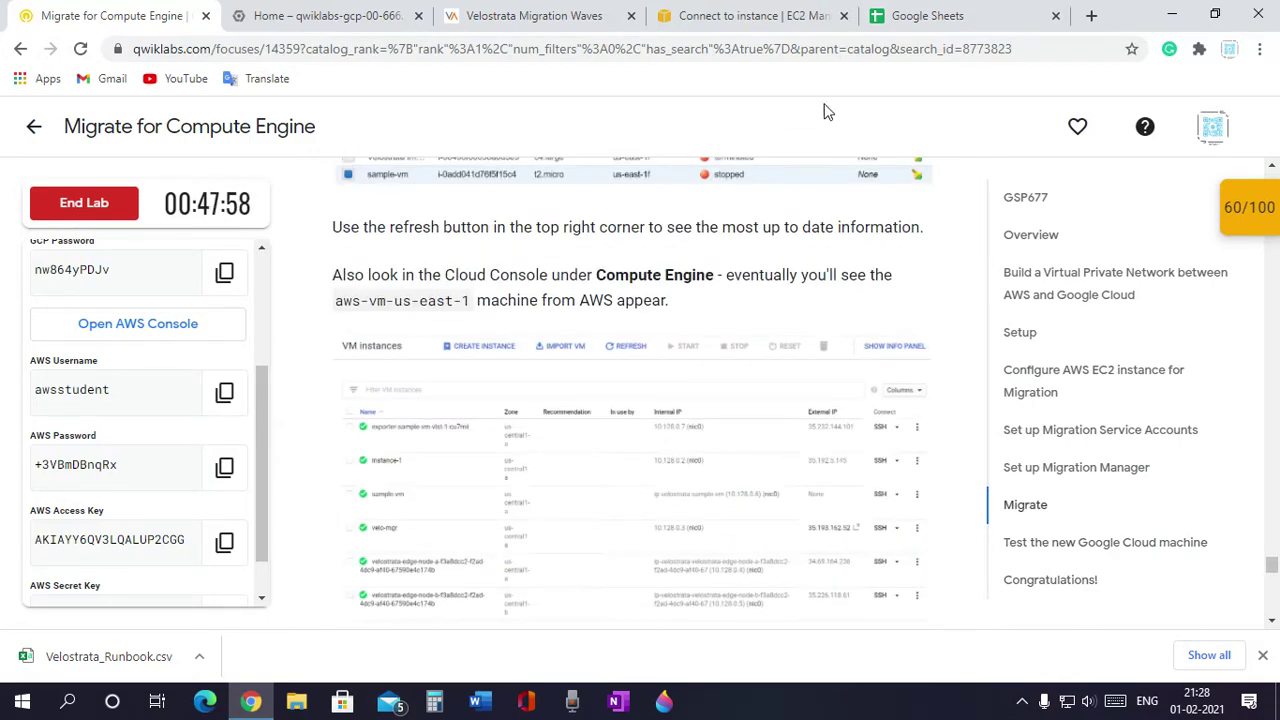
# Close the EC2 Connect to instance page, switch to Google Sheets and dismiss its welcome dialog
pyautogui.click(843, 15)
pyautogui.click(788, 24)
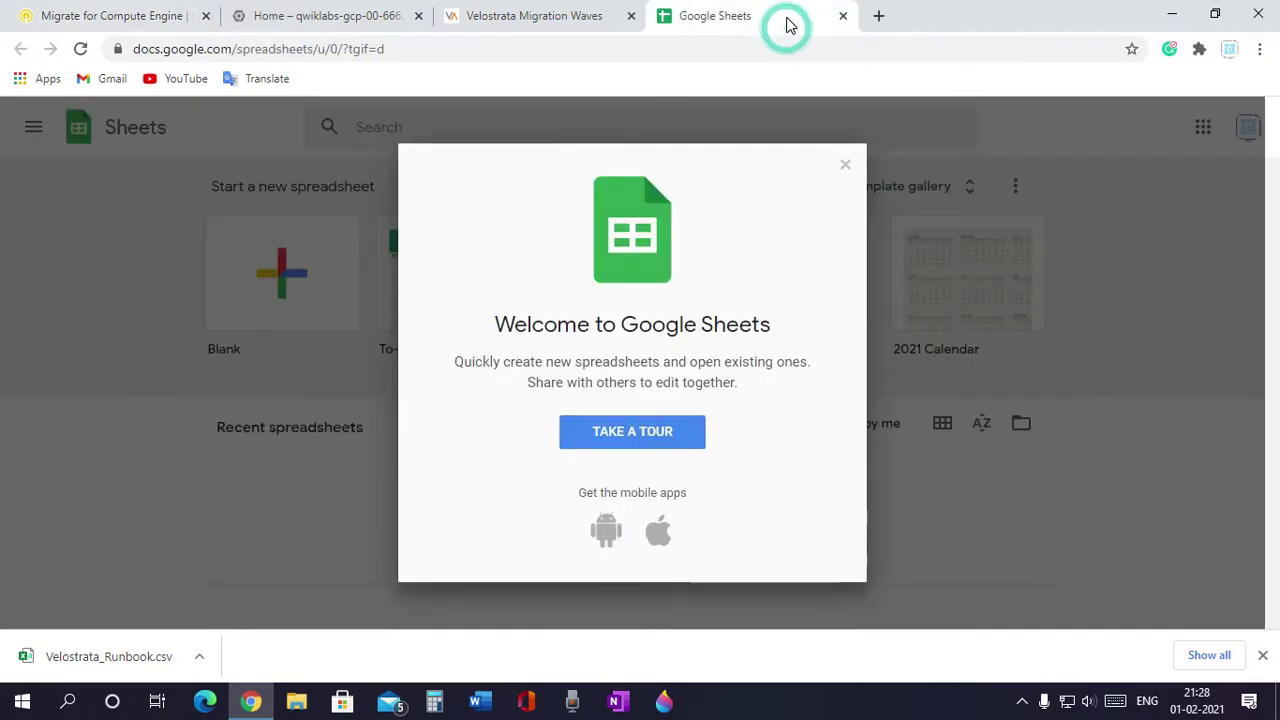
pyautogui.click(845, 164)
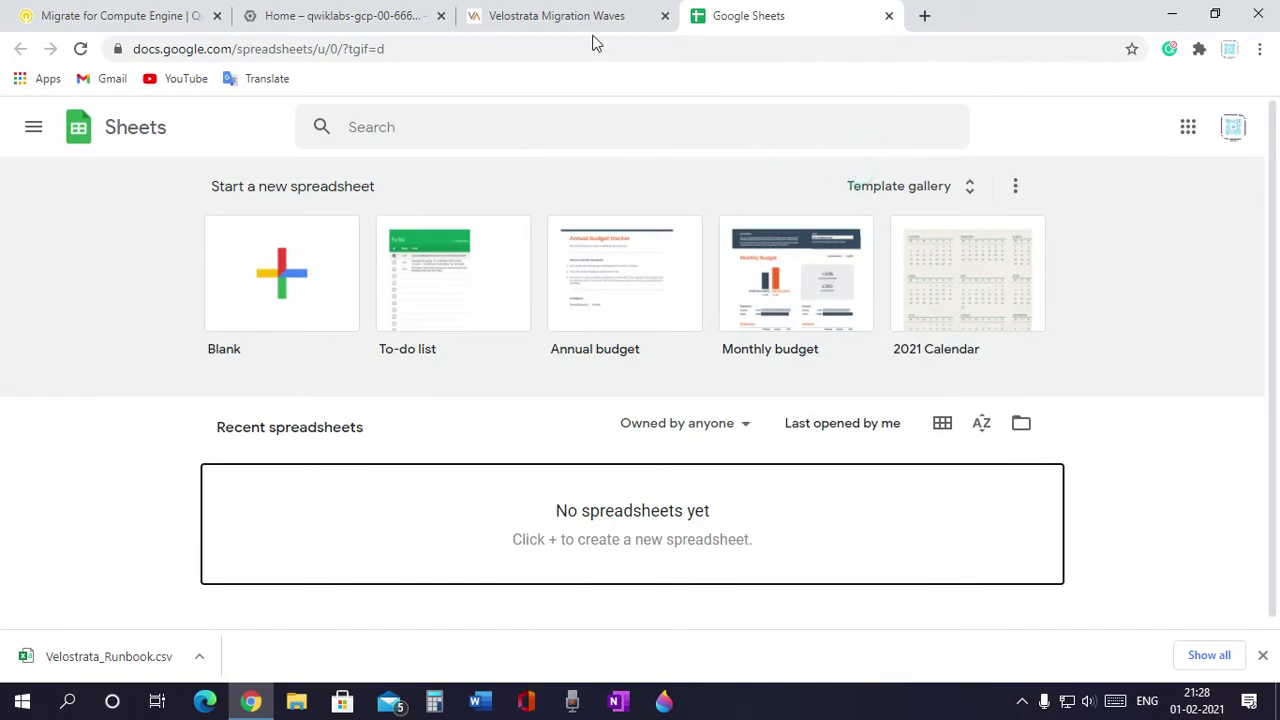
# Return to the lab page and read the instructions for importing the Velostrata runbook CSV into a blank spreadsheet
pyautogui.click(486, 14)
pyautogui.click(378, 12)
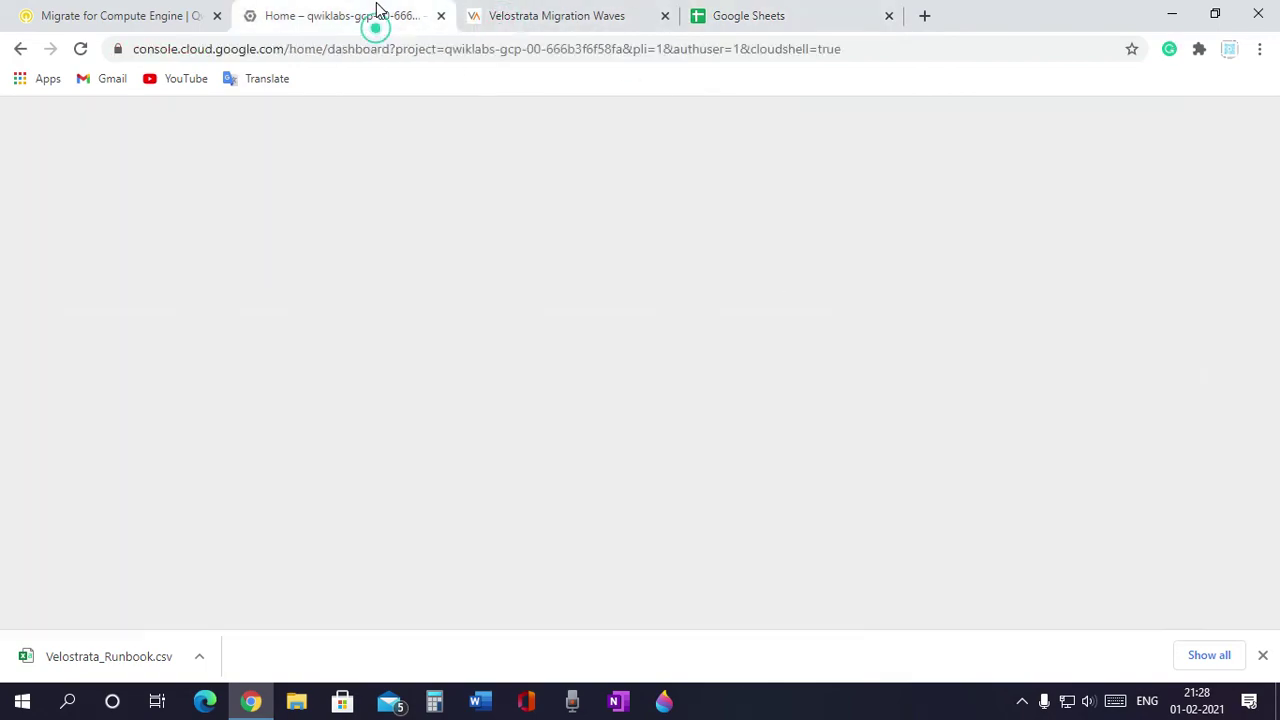
pyautogui.click(120, 15)
pyautogui.scroll(-10, 995, 417)
pyautogui.scroll(15, 995, 417)
pyautogui.scroll(10, 995, 417)
pyautogui.scroll(10, 860, 385)
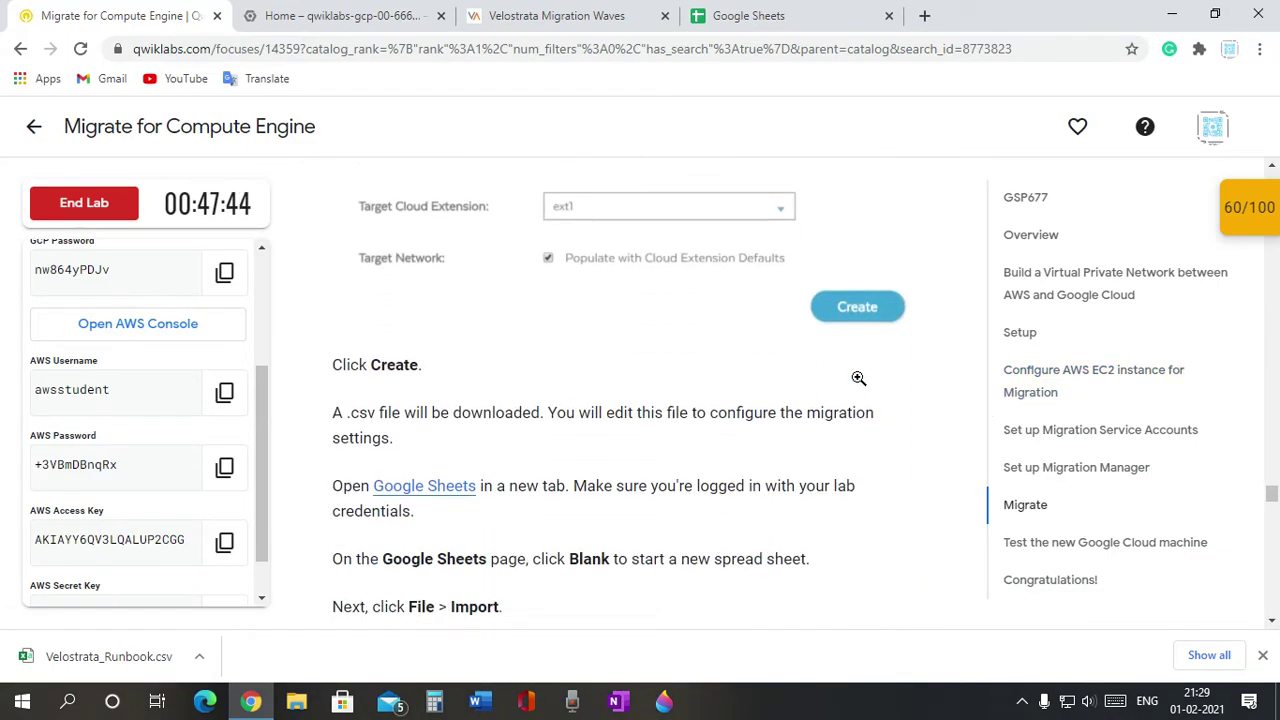
pyautogui.scroll(-1, 858, 378)
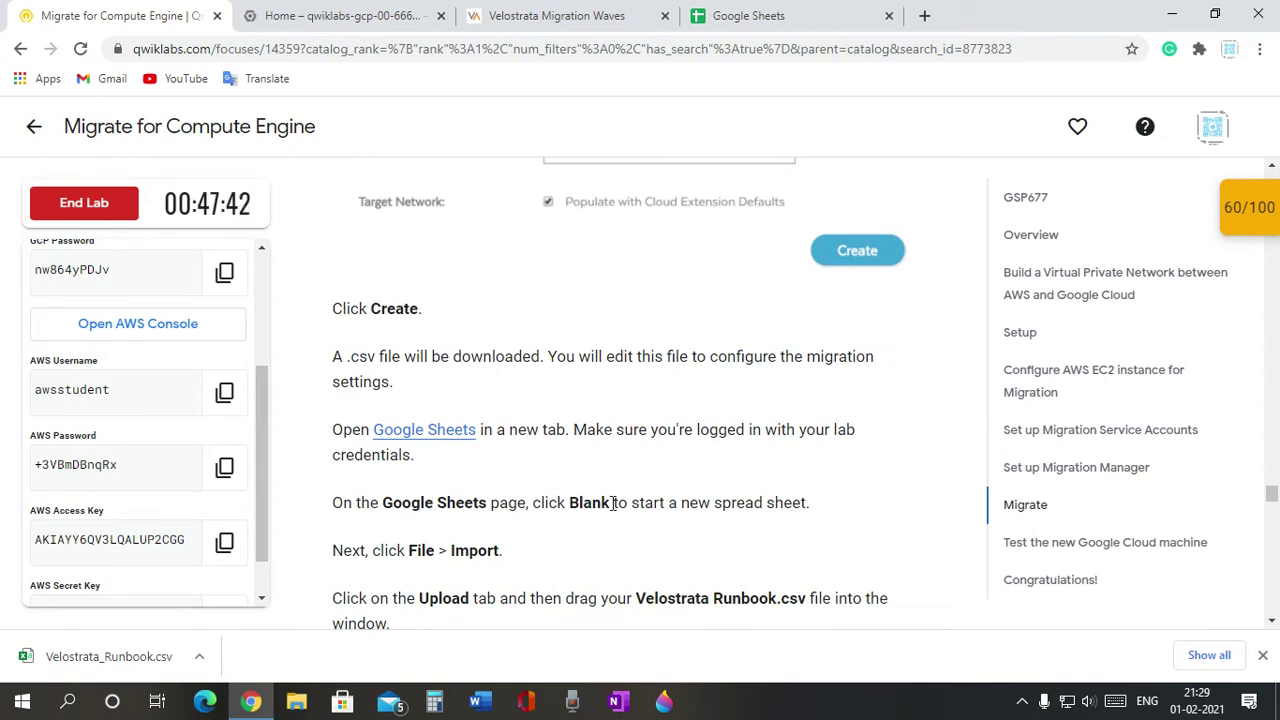
pyautogui.scroll(-3, 475, 497)
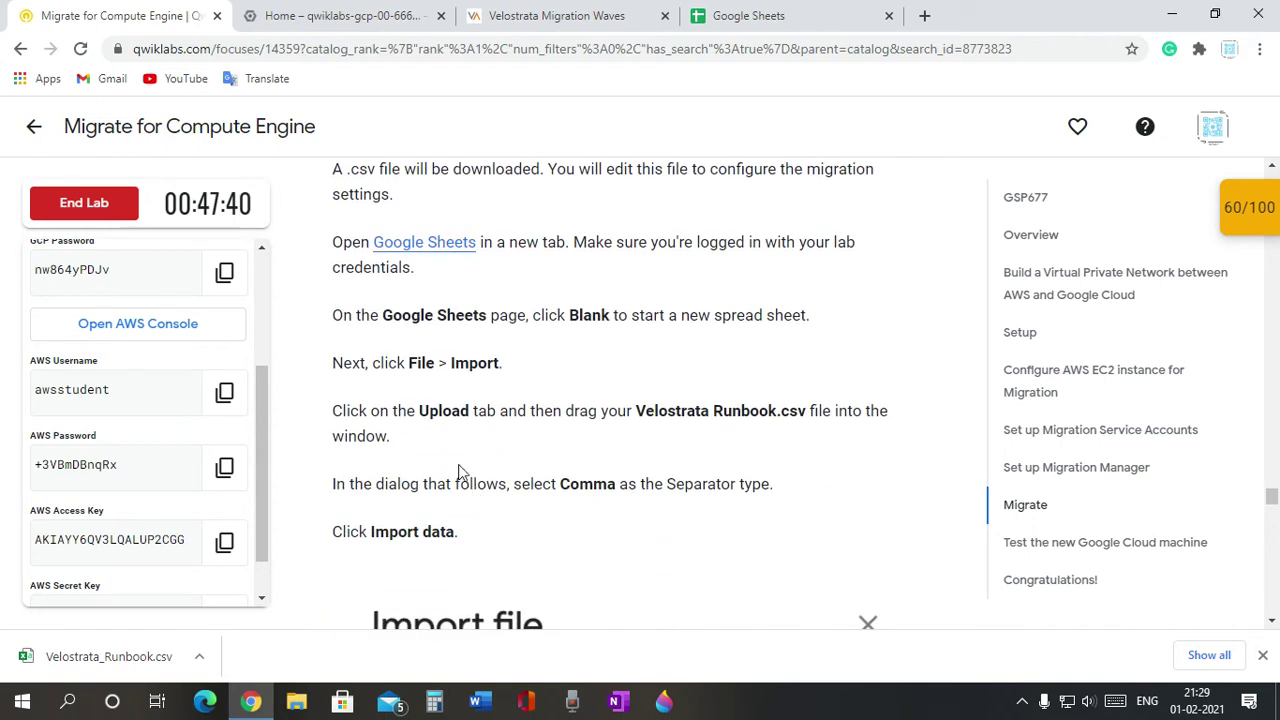
# Create a blank spreadsheet in Google Sheets and open its Import file dialog, rechecking the lab's import instructions
pyautogui.click(790, 18)
pyautogui.click(306, 306)
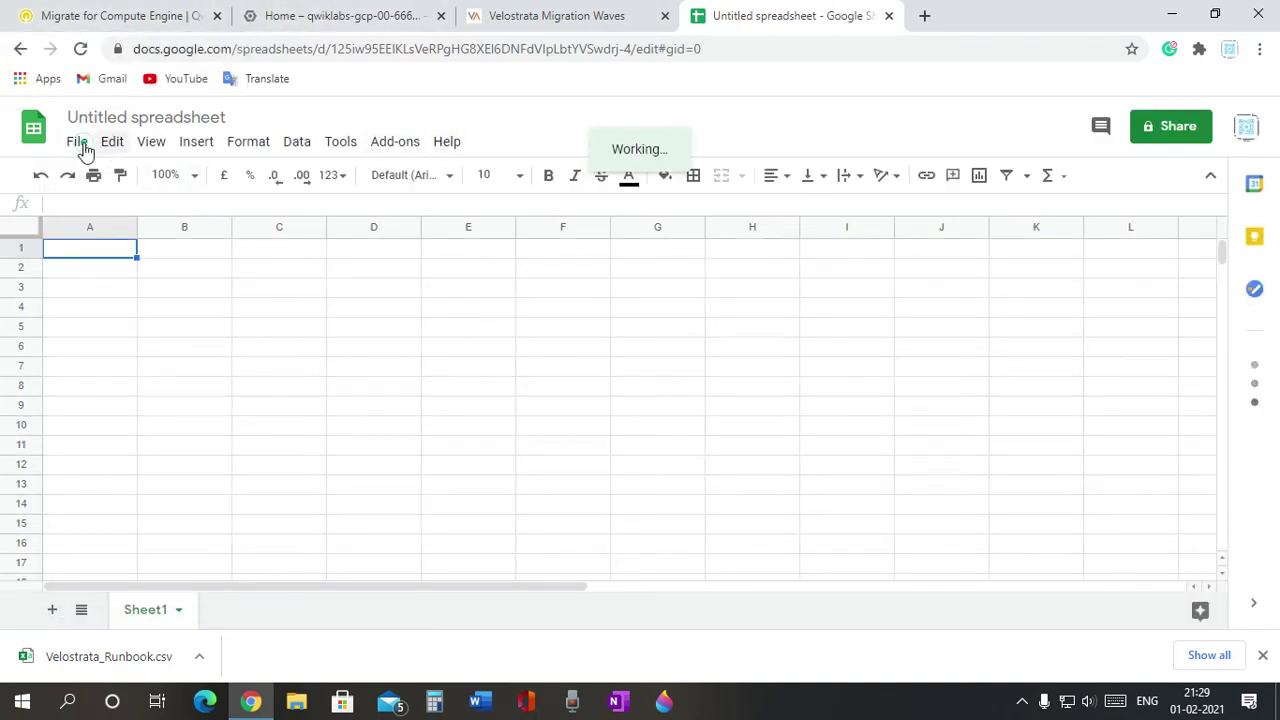
pyautogui.click(80, 143)
pyautogui.click(135, 284)
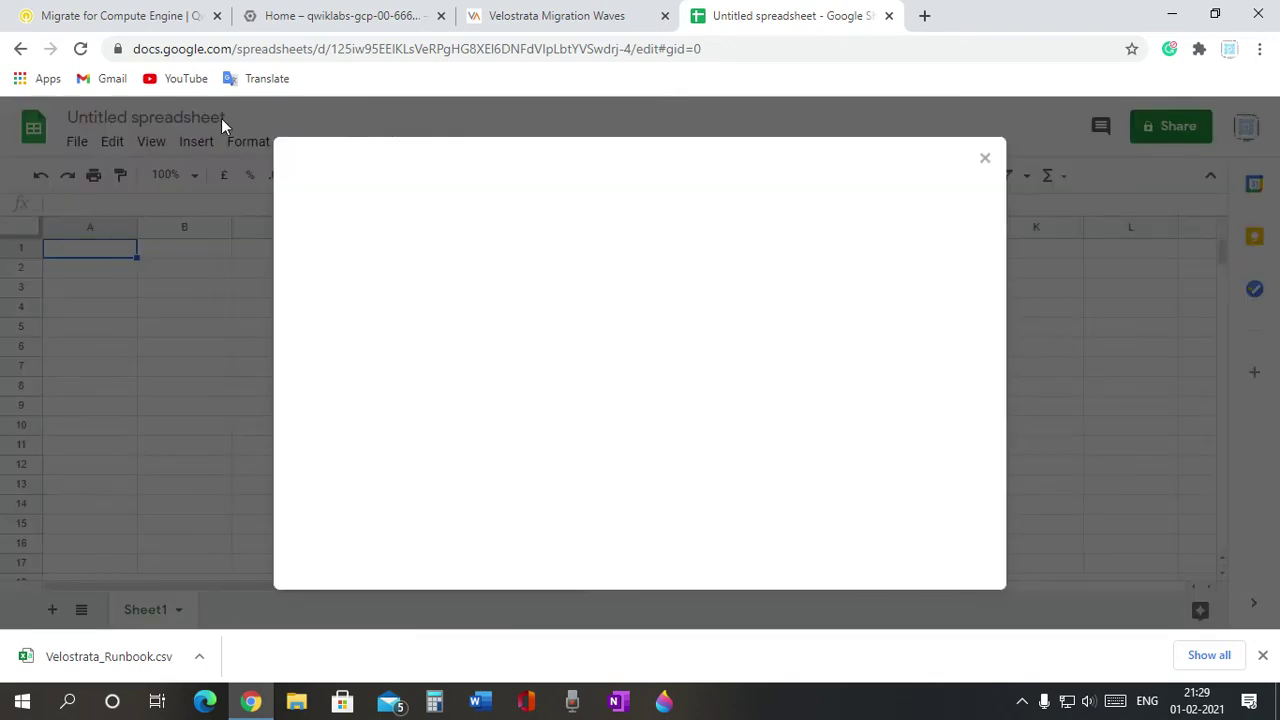
pyautogui.click(110, 16)
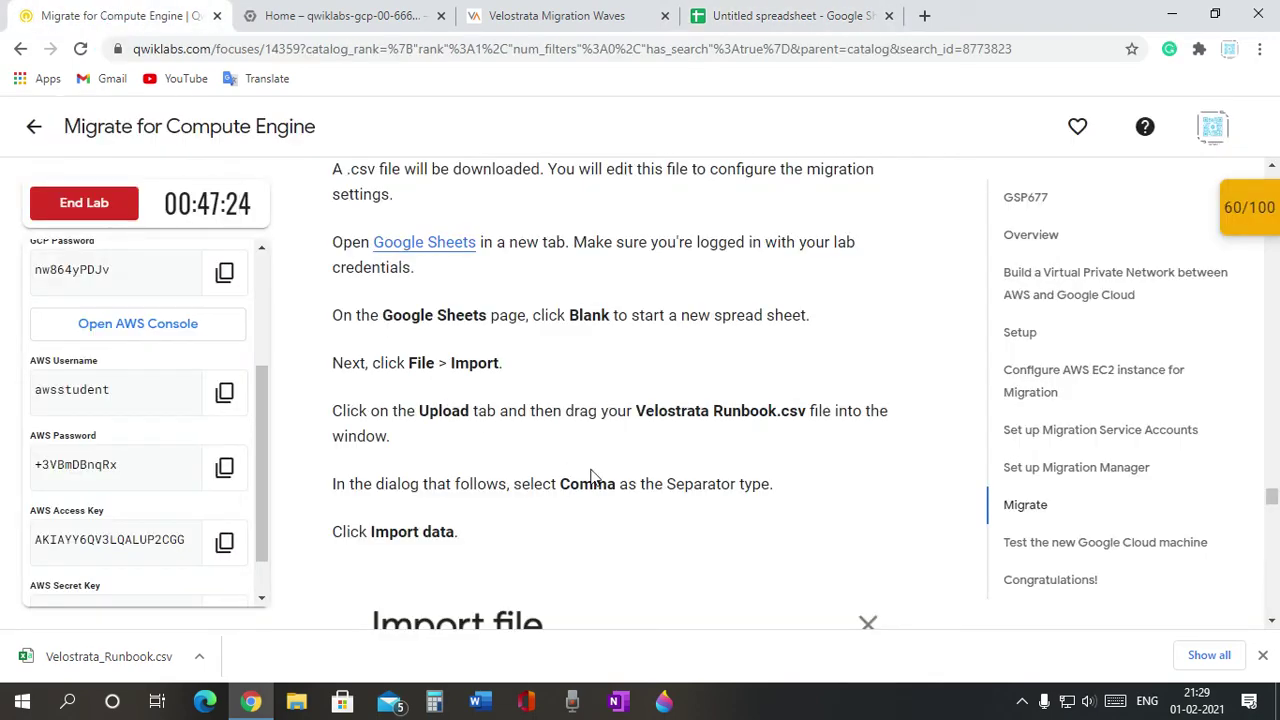
pyautogui.click(780, 15)
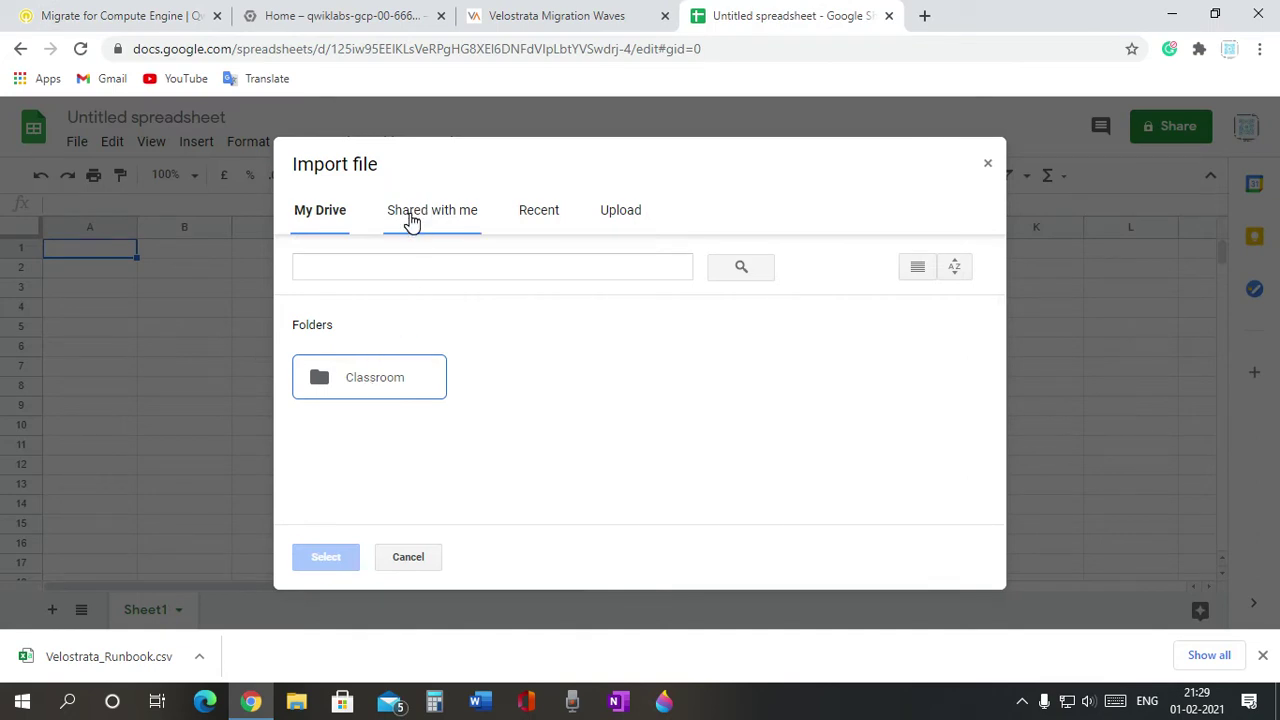
# Upload Velostrata_Runbook.csv from the Downloads folder as the file to import
pyautogui.click(612, 210)
pyautogui.click(616, 401)
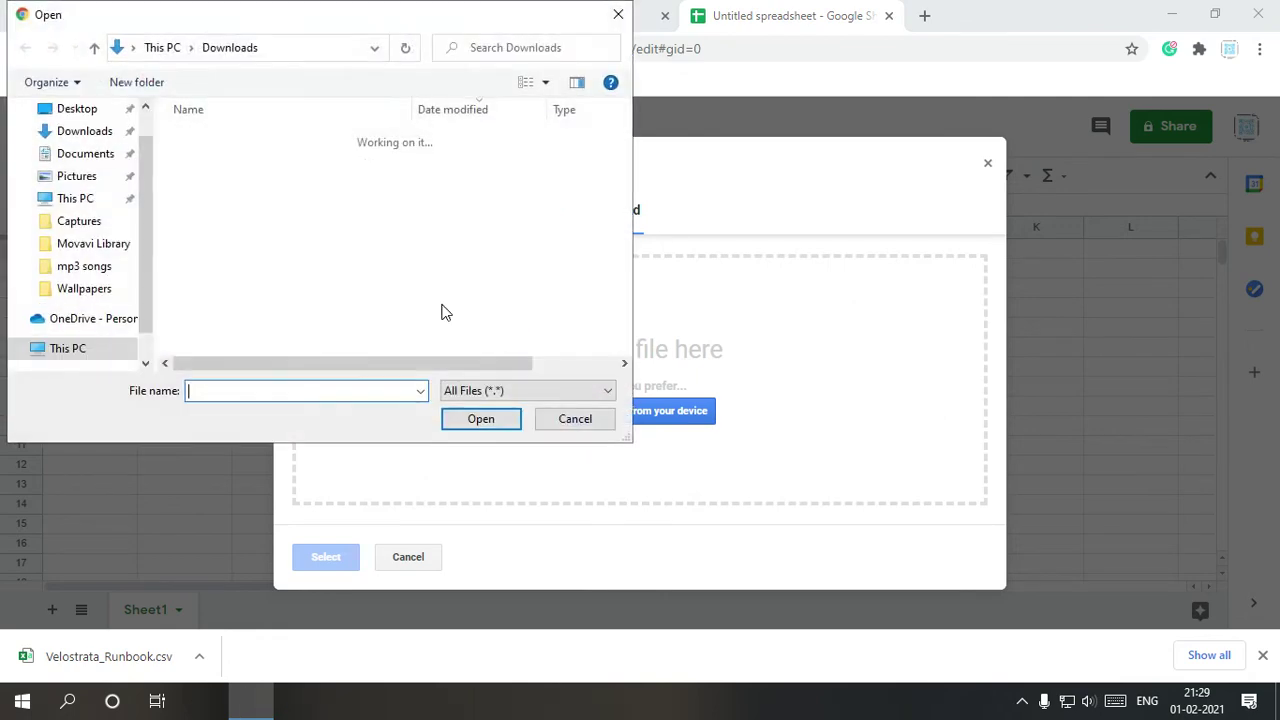
pyautogui.click(252, 162)
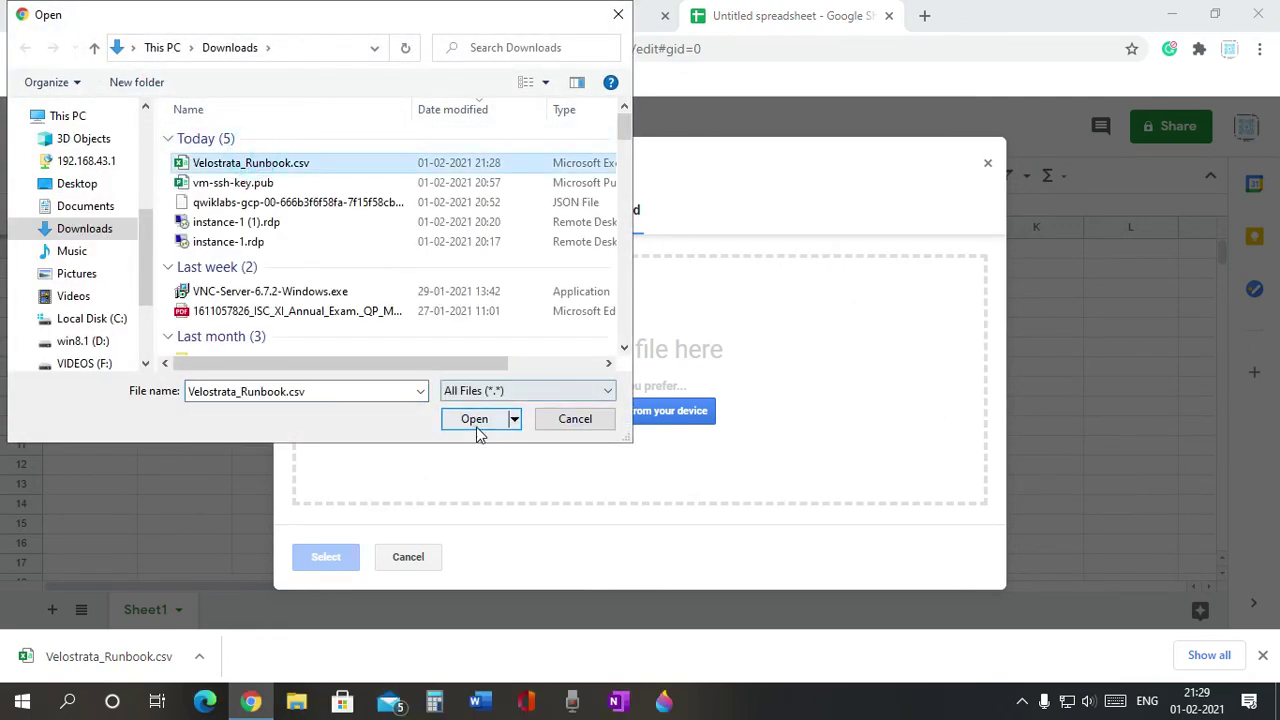
pyautogui.click(480, 419)
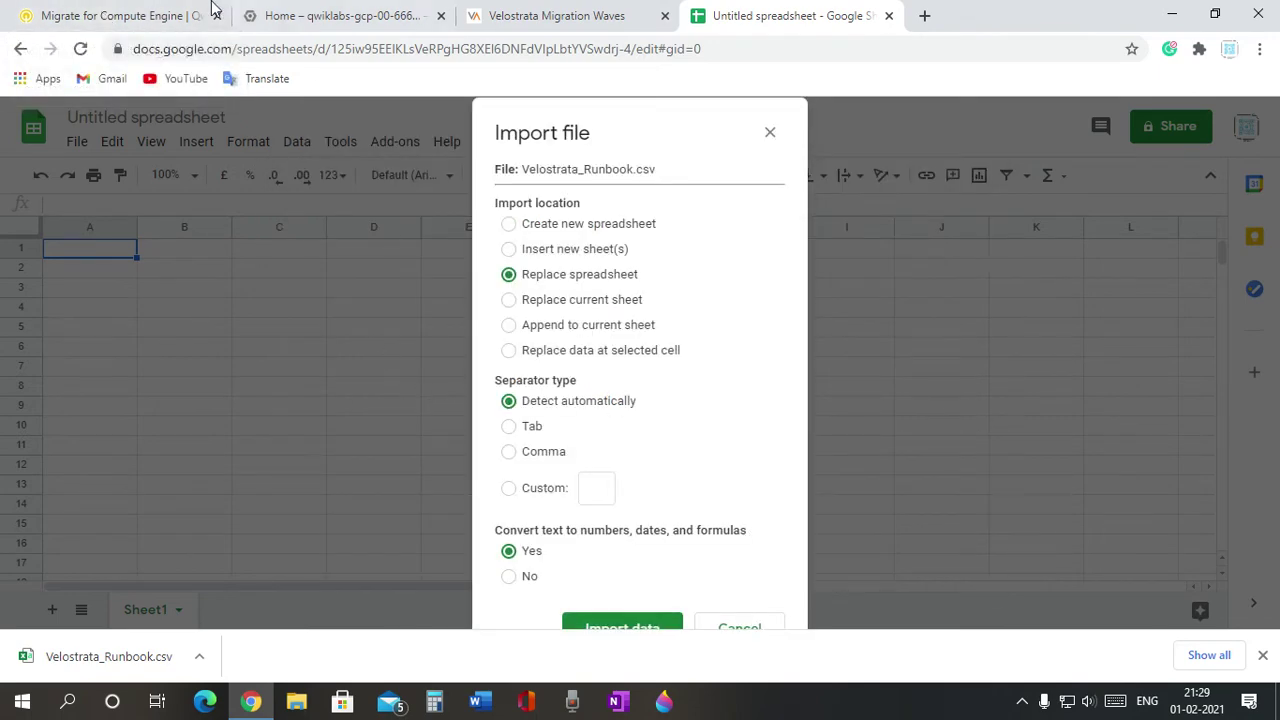
# Import the runbook data with Replace spreadsheet and the Comma separator type, checking the settings against the lab's import instructions
pyautogui.click(143, 10)
pyautogui.scroll(-2, 459, 338)
pyautogui.scroll(-4, 459, 338)
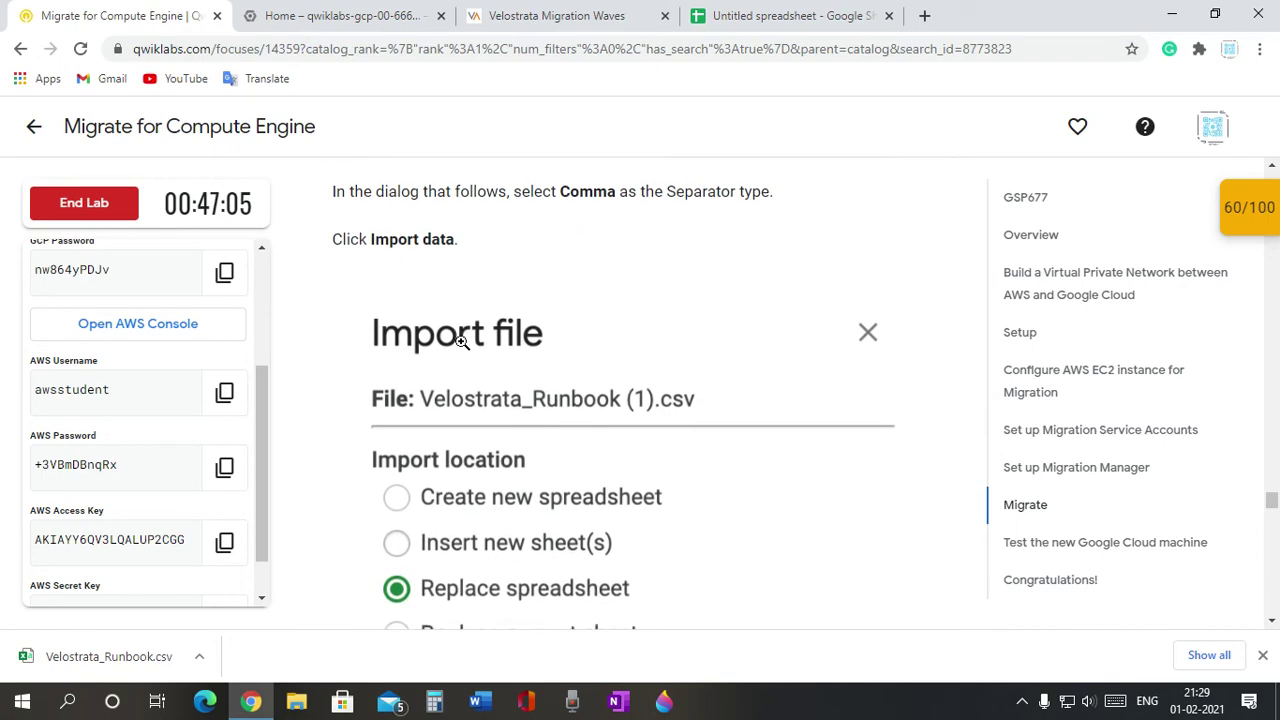
pyautogui.click(785, 15)
pyautogui.click(82, 20)
pyautogui.scroll(-3, 354, 326)
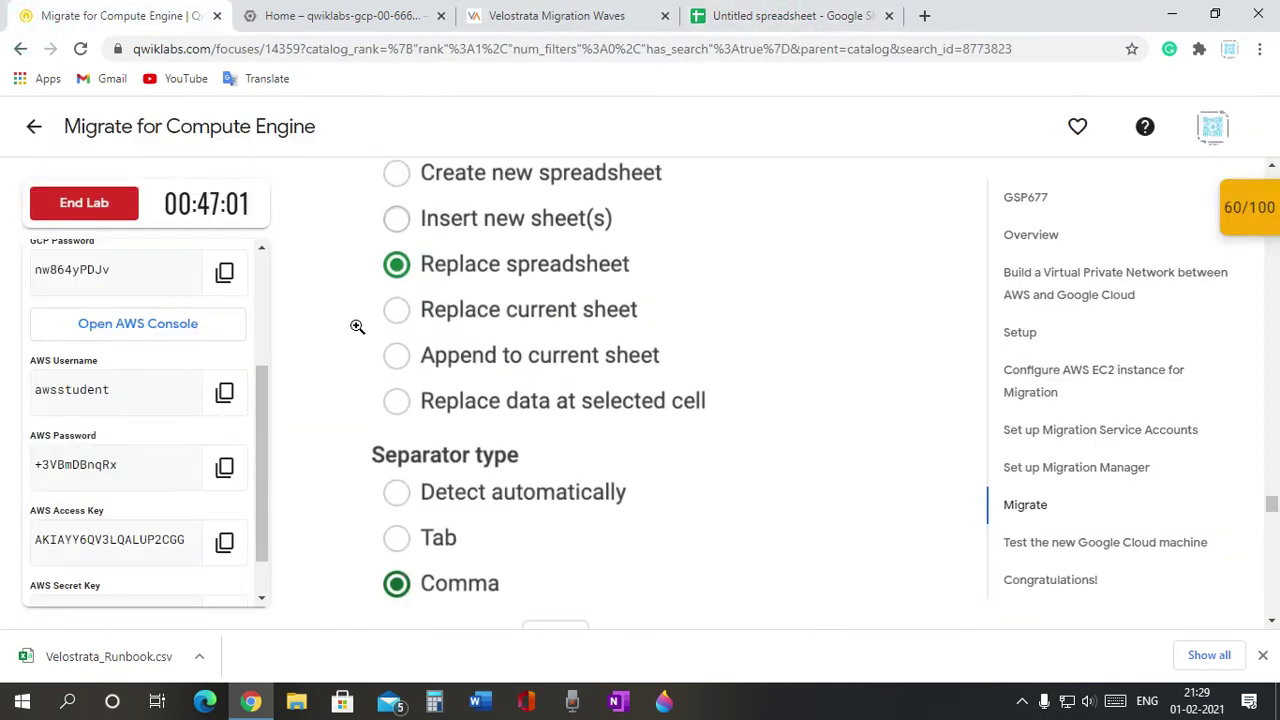
pyautogui.click(779, 8)
pyautogui.click(545, 451)
pyautogui.click(183, 14)
pyautogui.scroll(-1, 475, 450)
pyautogui.click(745, 14)
pyautogui.click(592, 620)
# Read the lab's Edit the runbook instructions and dismiss the cell edit history tip over the imported sheet
pyautogui.click(129, 14)
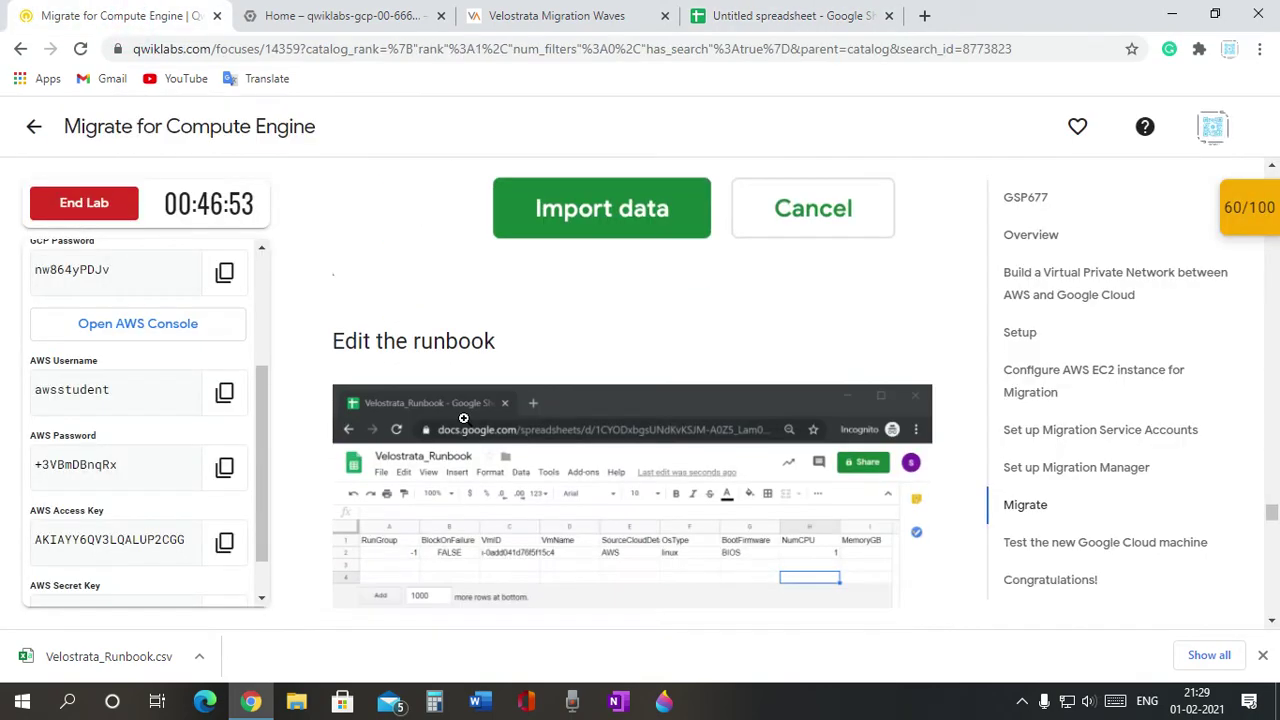
pyautogui.scroll(-2, 600, 249)
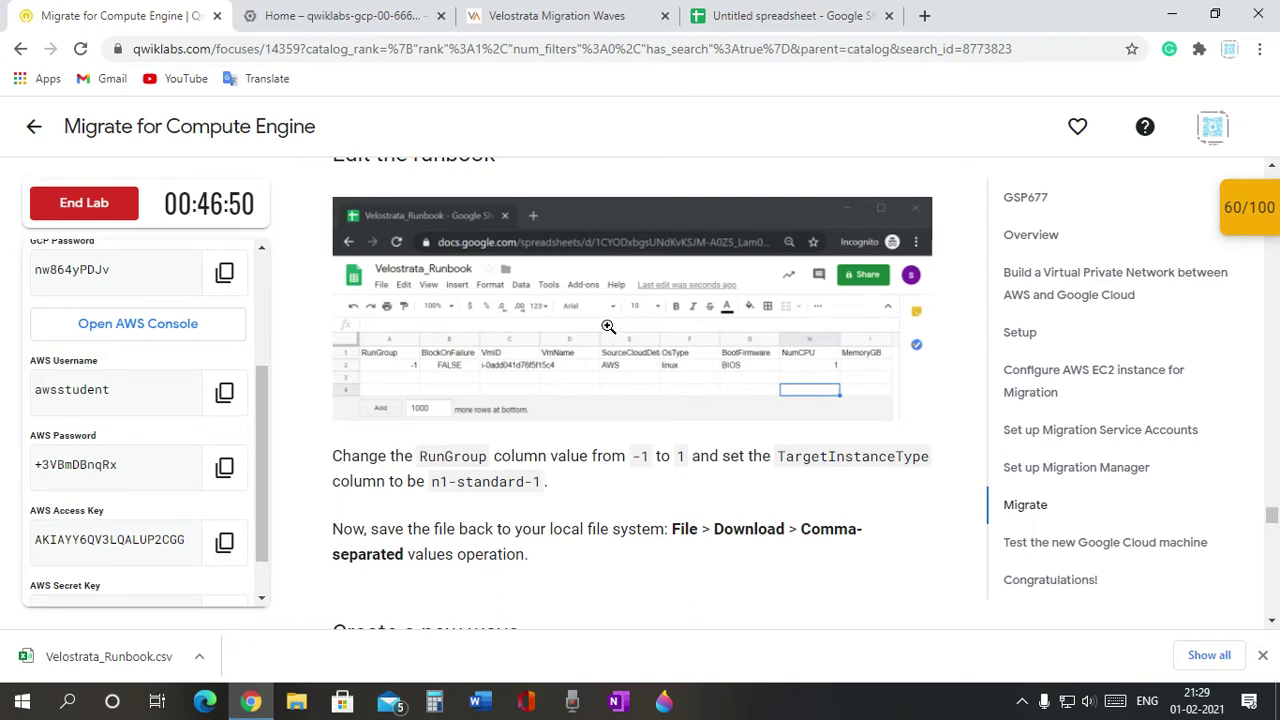
pyautogui.scroll(-1, 607, 327)
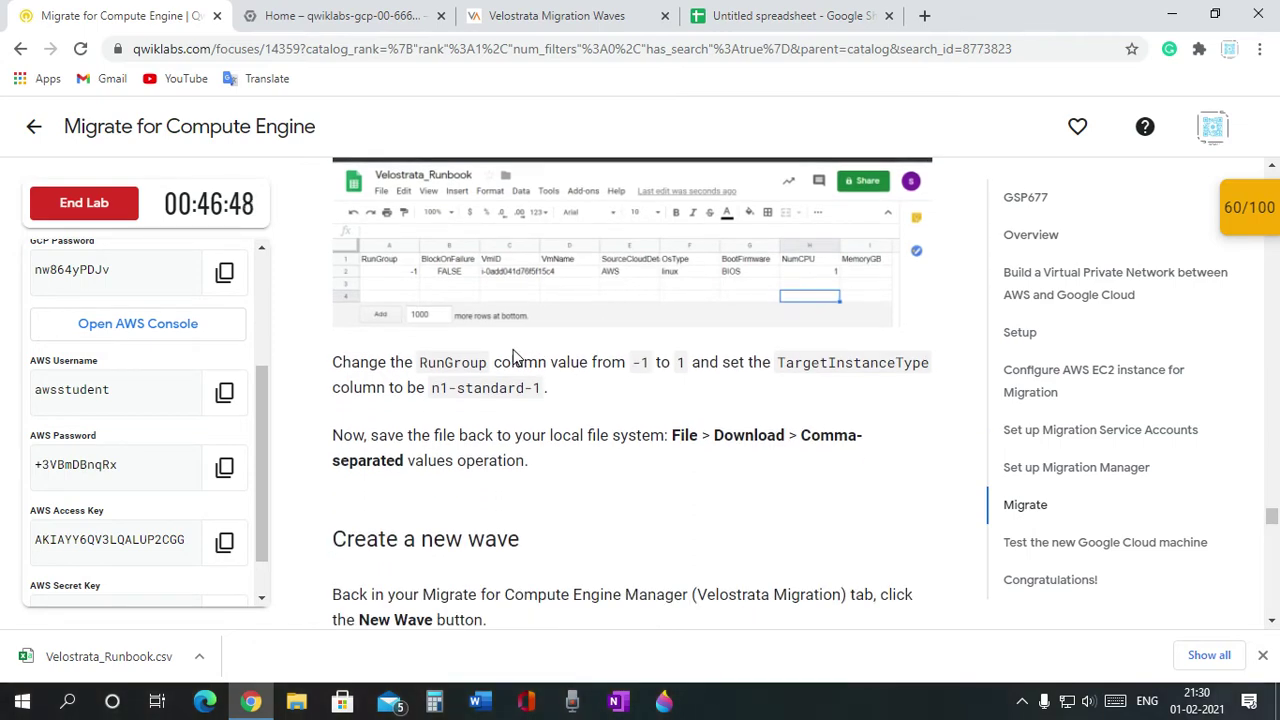
pyautogui.click(745, 15)
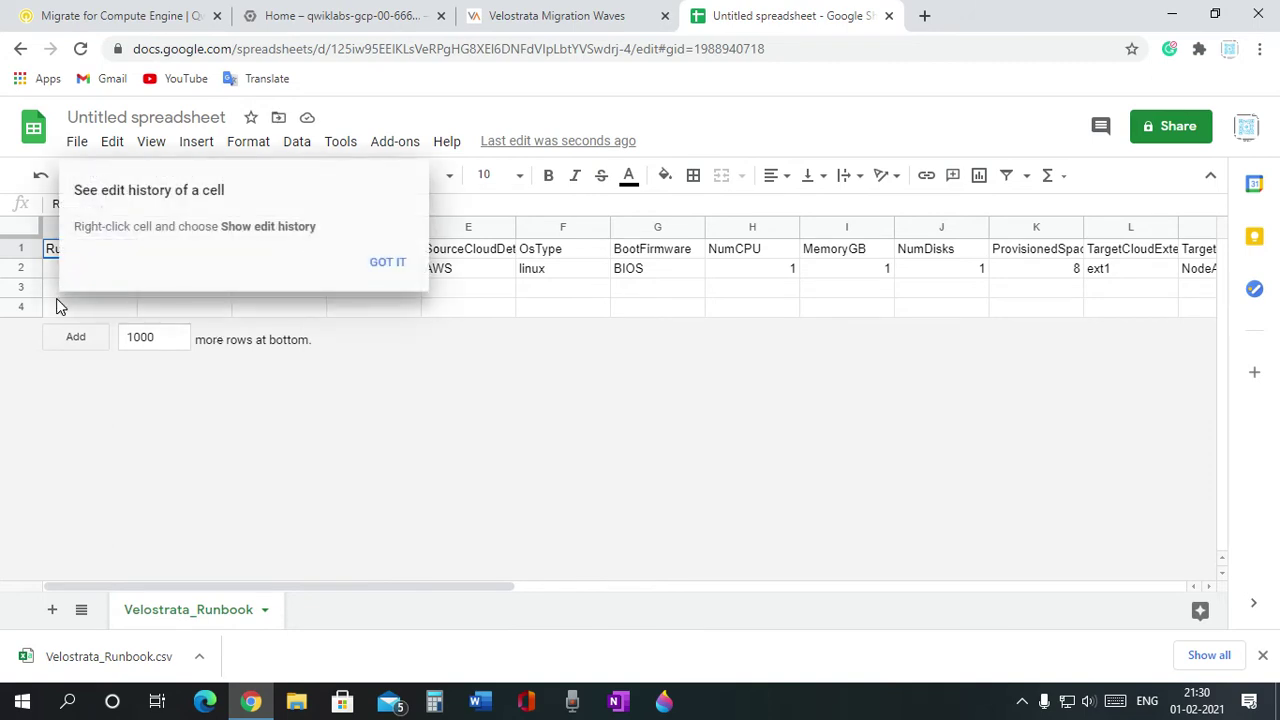
pyautogui.click(385, 265)
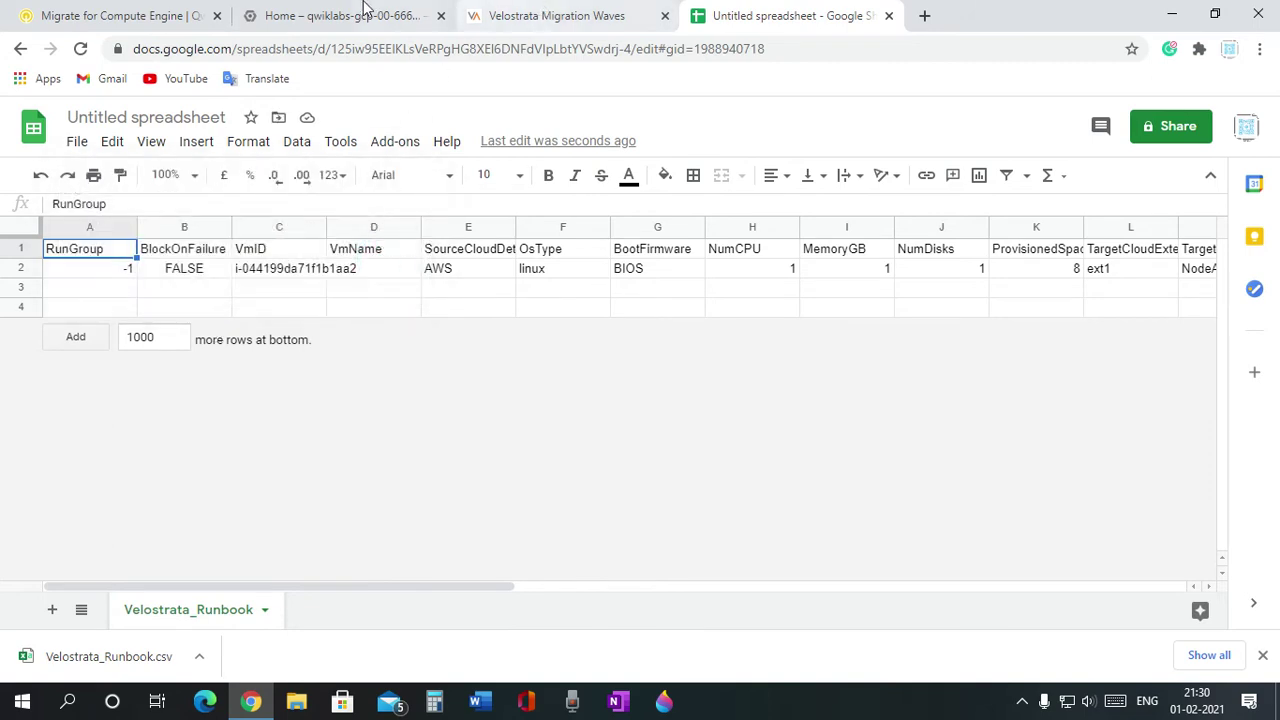
# Recheck the lab's runbook values and change the RunGroup value in row 2 to 1
pyautogui.click(170, 15)
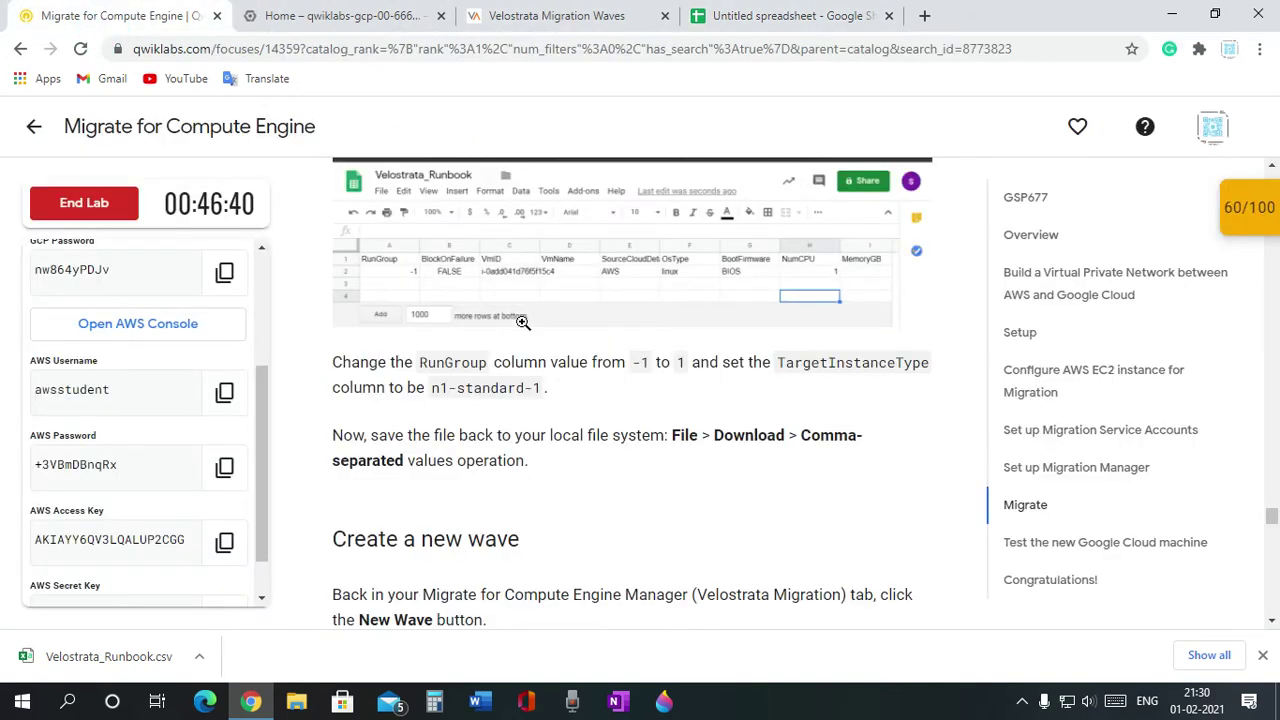
pyautogui.scroll(-2, 475, 460)
pyautogui.scroll(1, 425, 418)
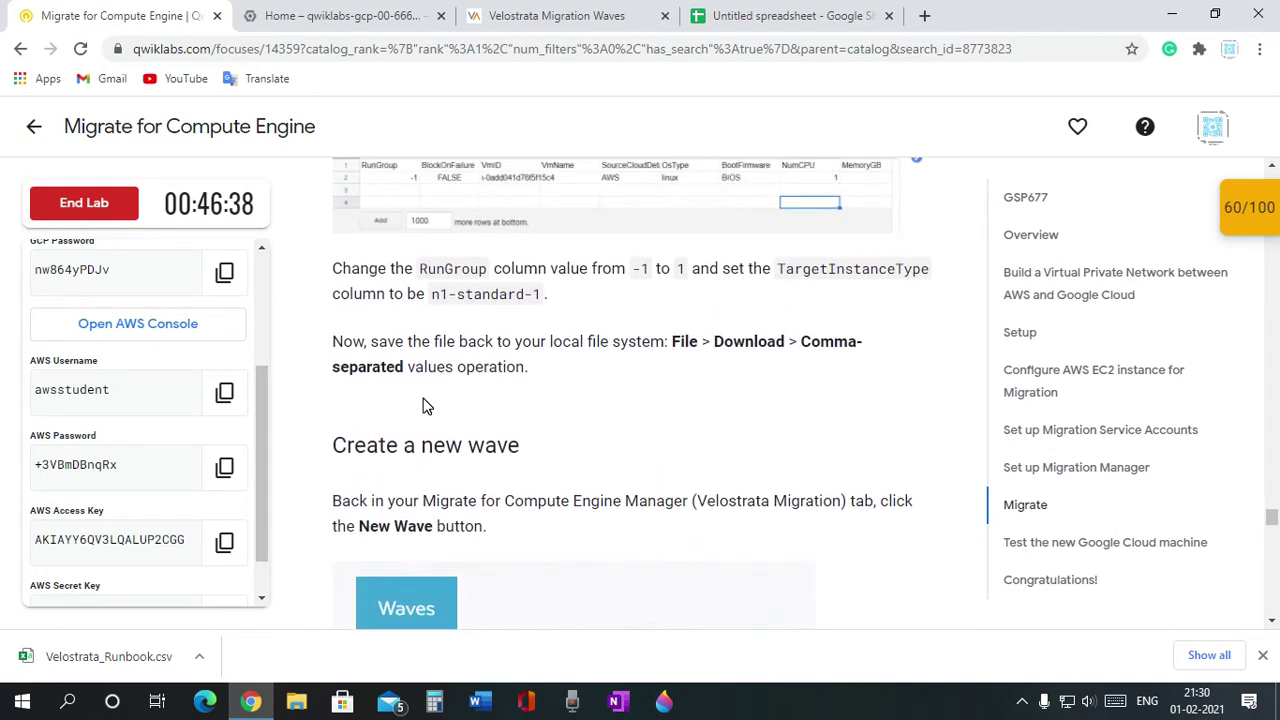
pyautogui.scroll(1, 588, 266)
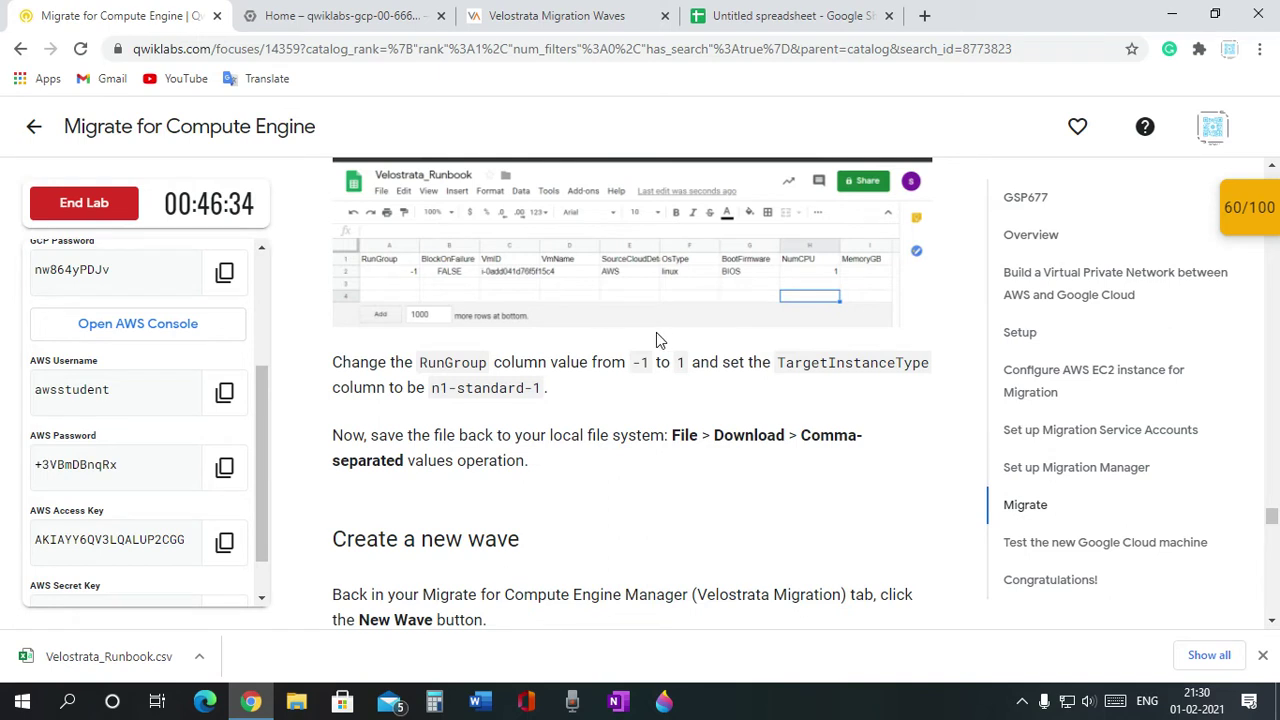
pyautogui.click(716, 19)
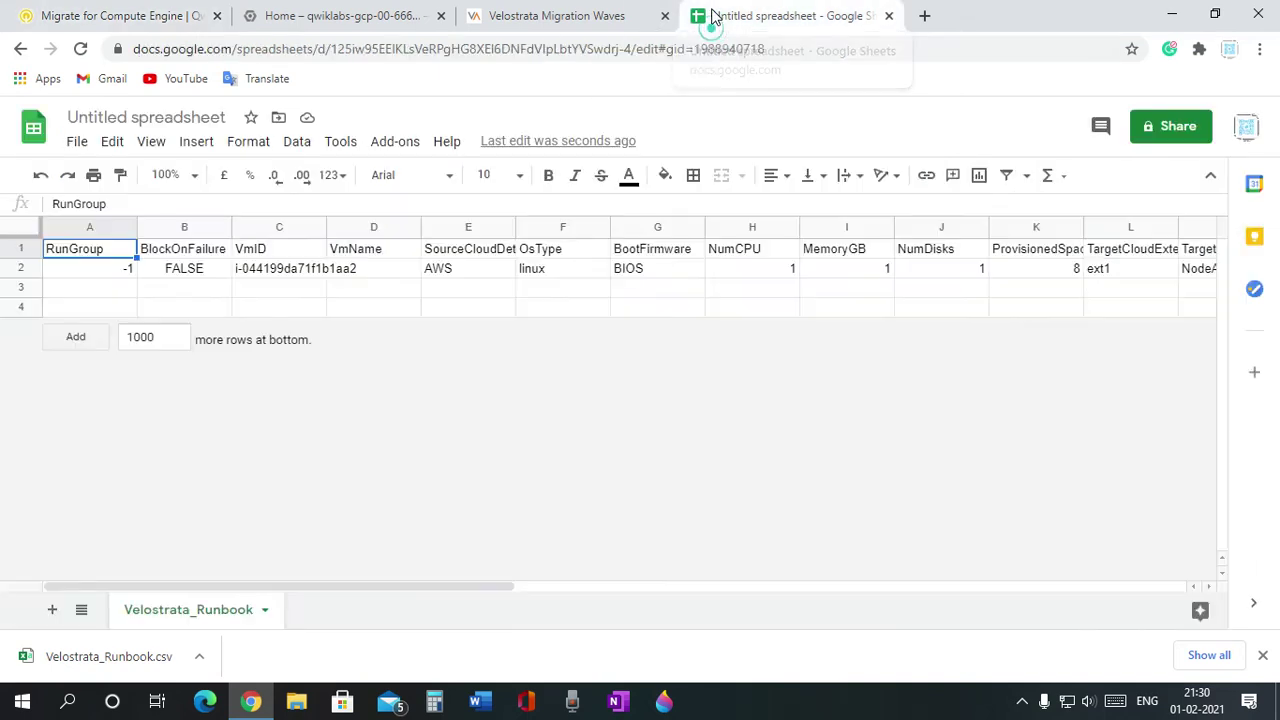
pyautogui.click(128, 270)
pyautogui.click(128, 270)
pyautogui.click(128, 268)
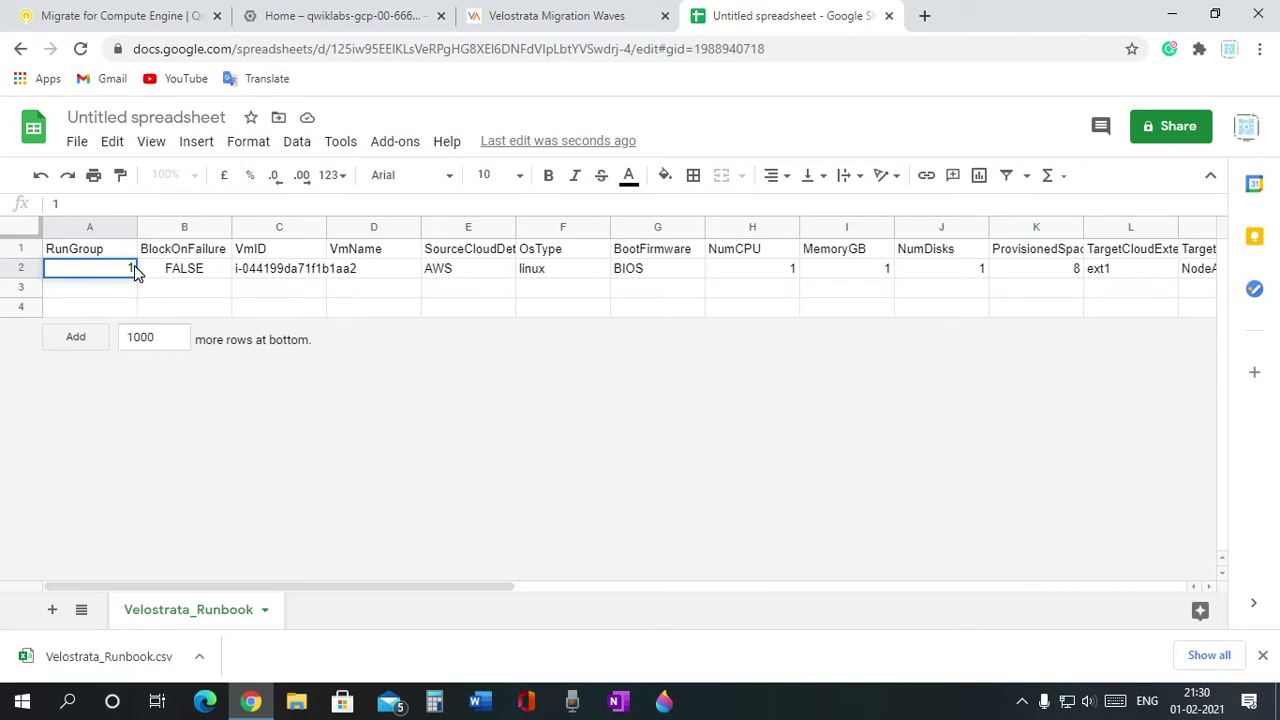
# Locate the TargetInstanceType column named in the lab and widen it to fit its full header
pyautogui.click(105, 12)
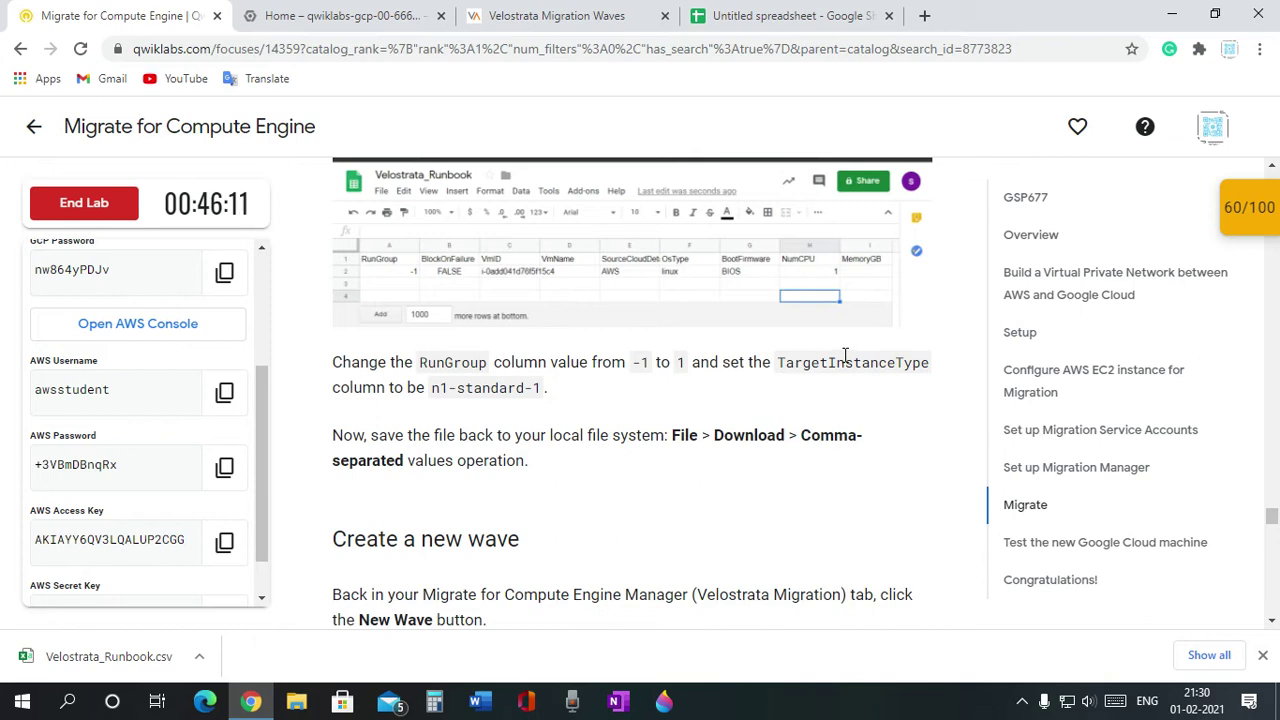
pyautogui.click(745, 17)
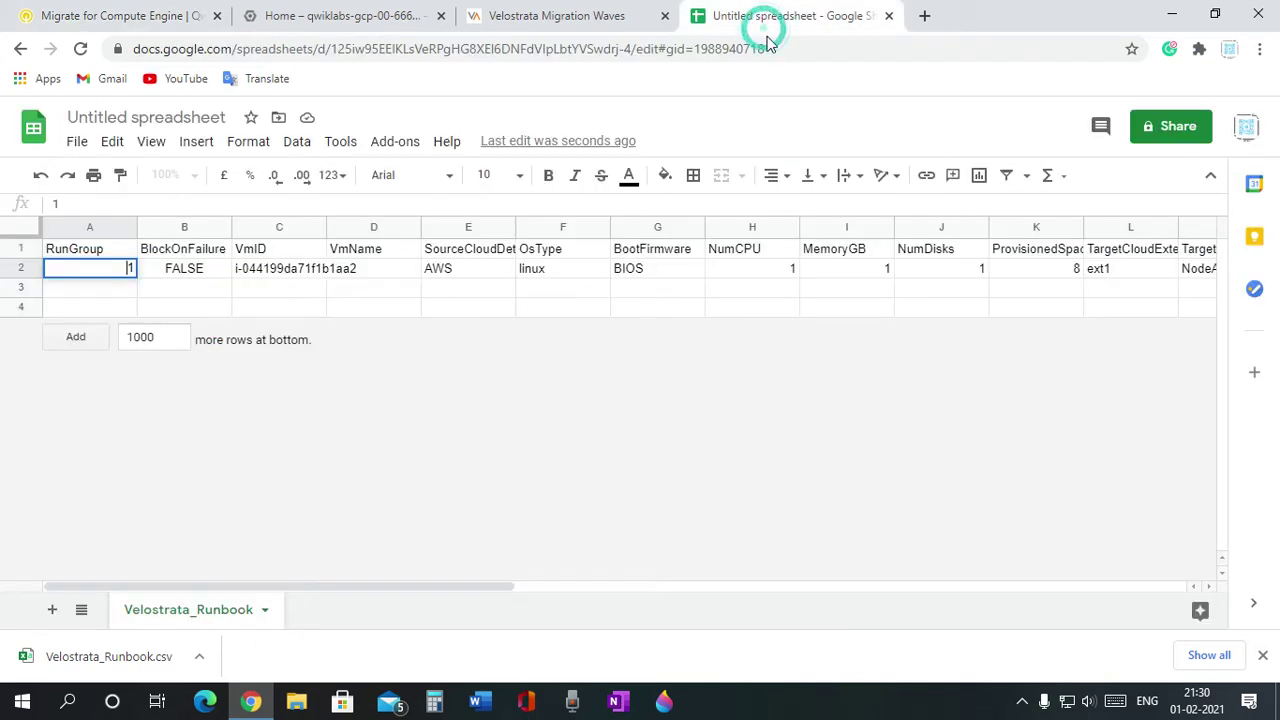
pyautogui.moveTo(191, 585); pyautogui.dragTo(524, 563)
pyautogui.moveTo(638, 586); pyautogui.dragTo(482, 567)
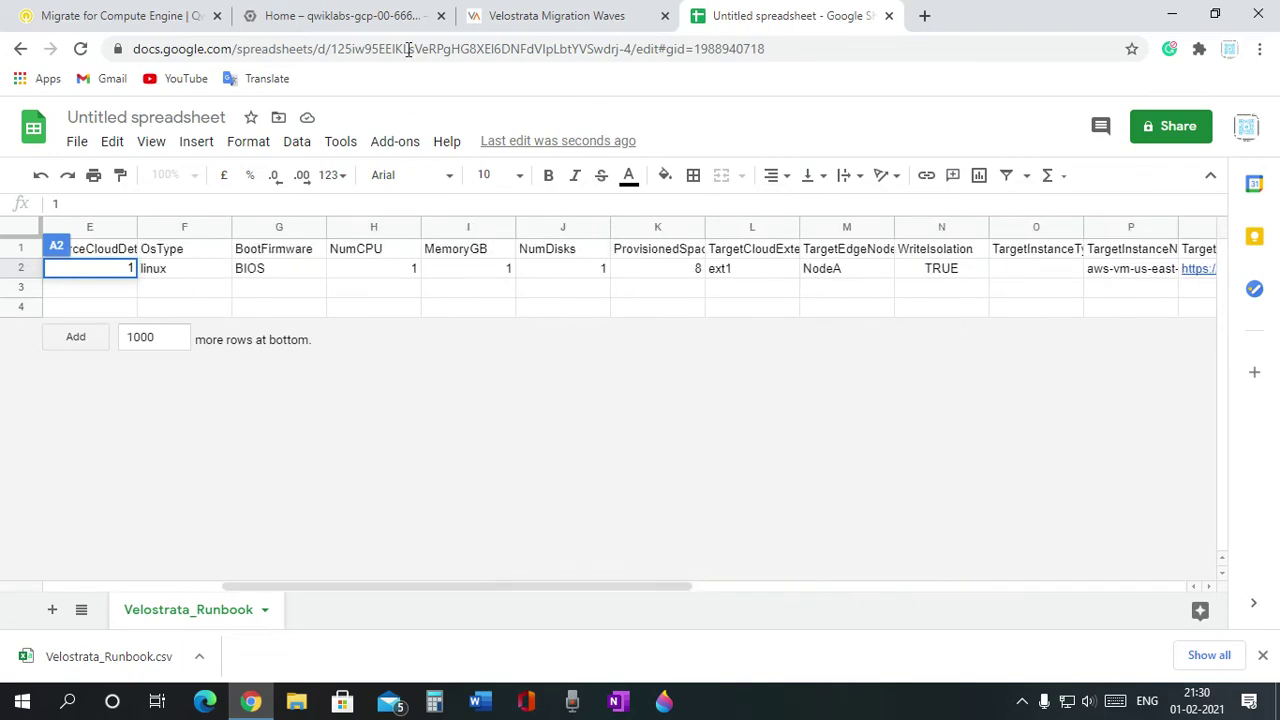
pyautogui.click(58, 8)
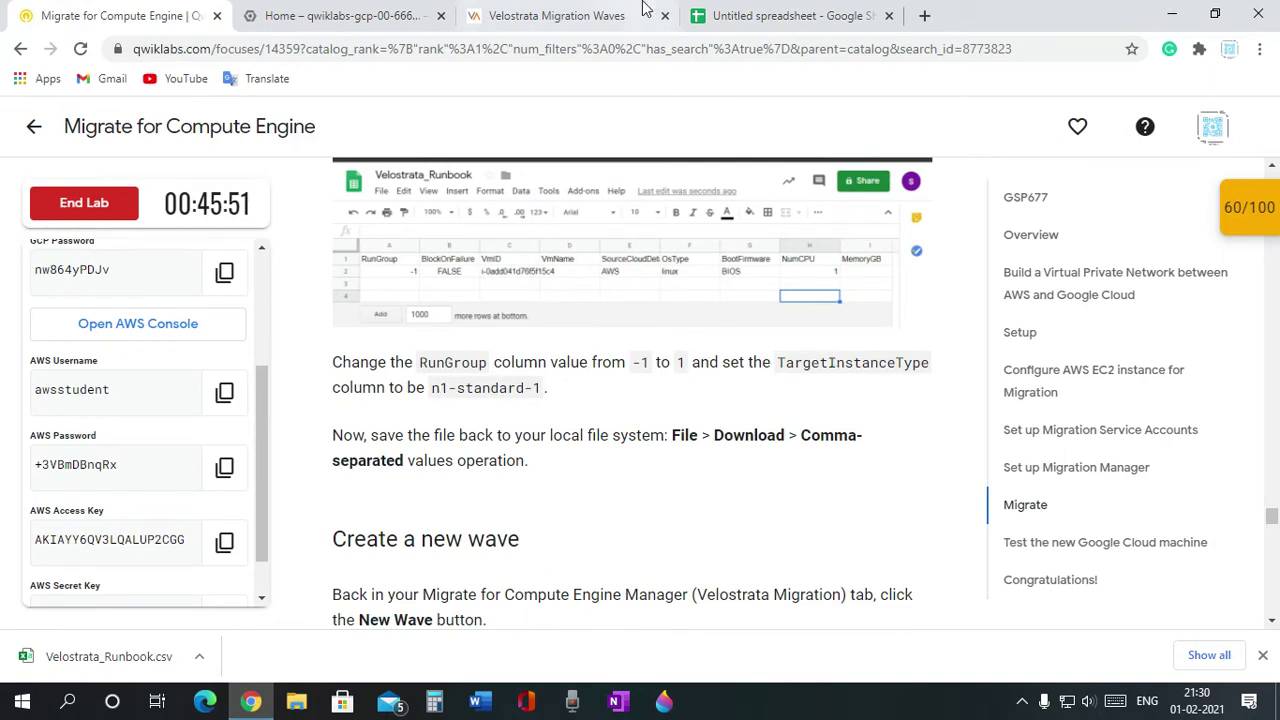
pyautogui.click(780, 15)
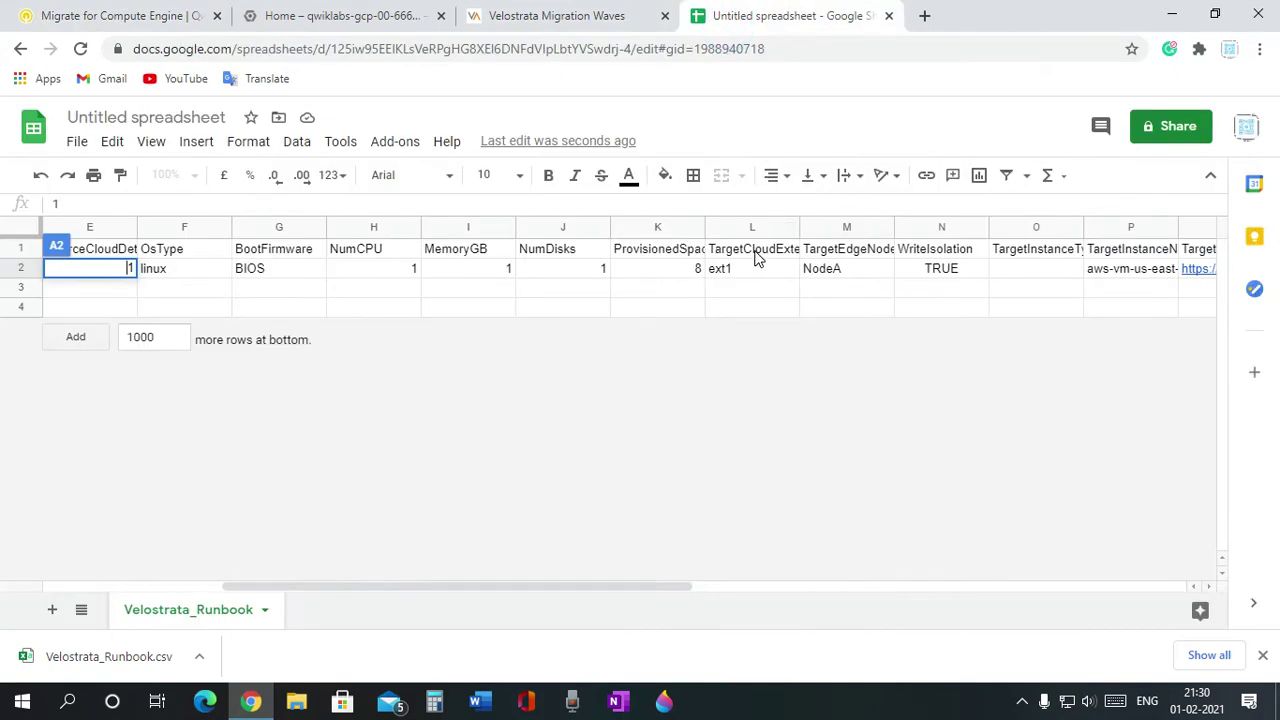
pyautogui.moveTo(511, 589); pyautogui.dragTo(615, 587)
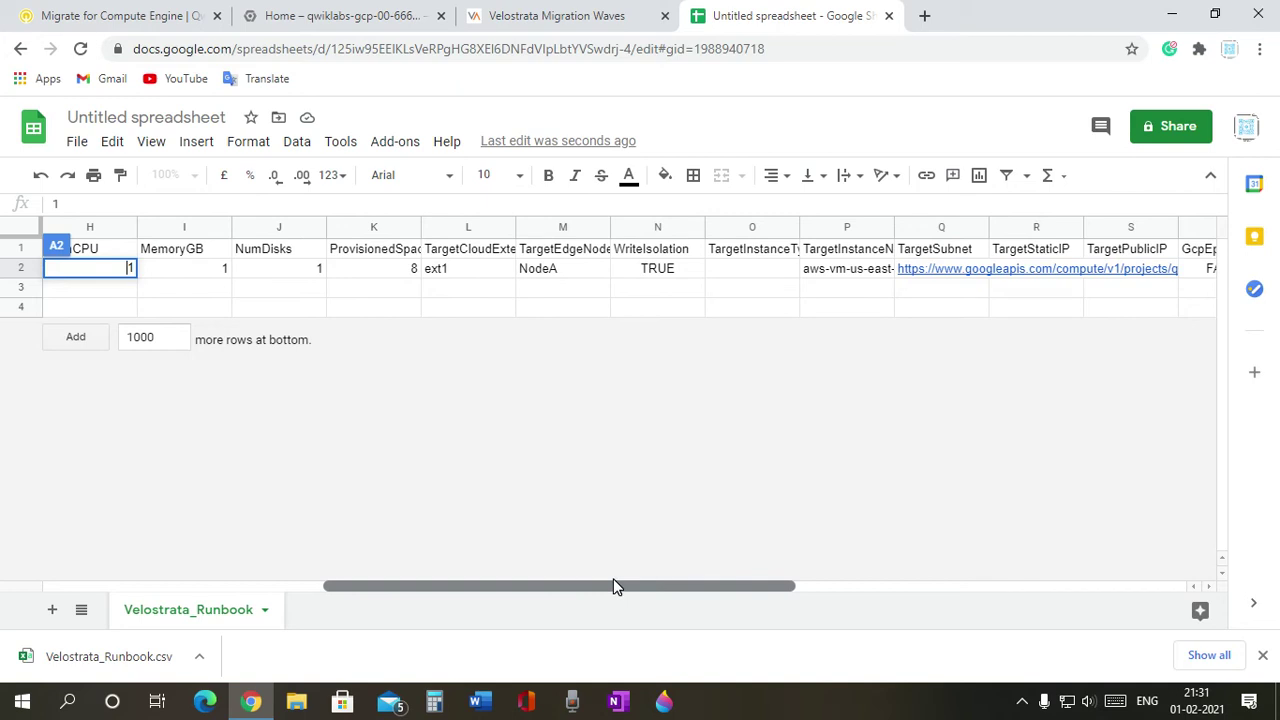
pyautogui.click(772, 251)
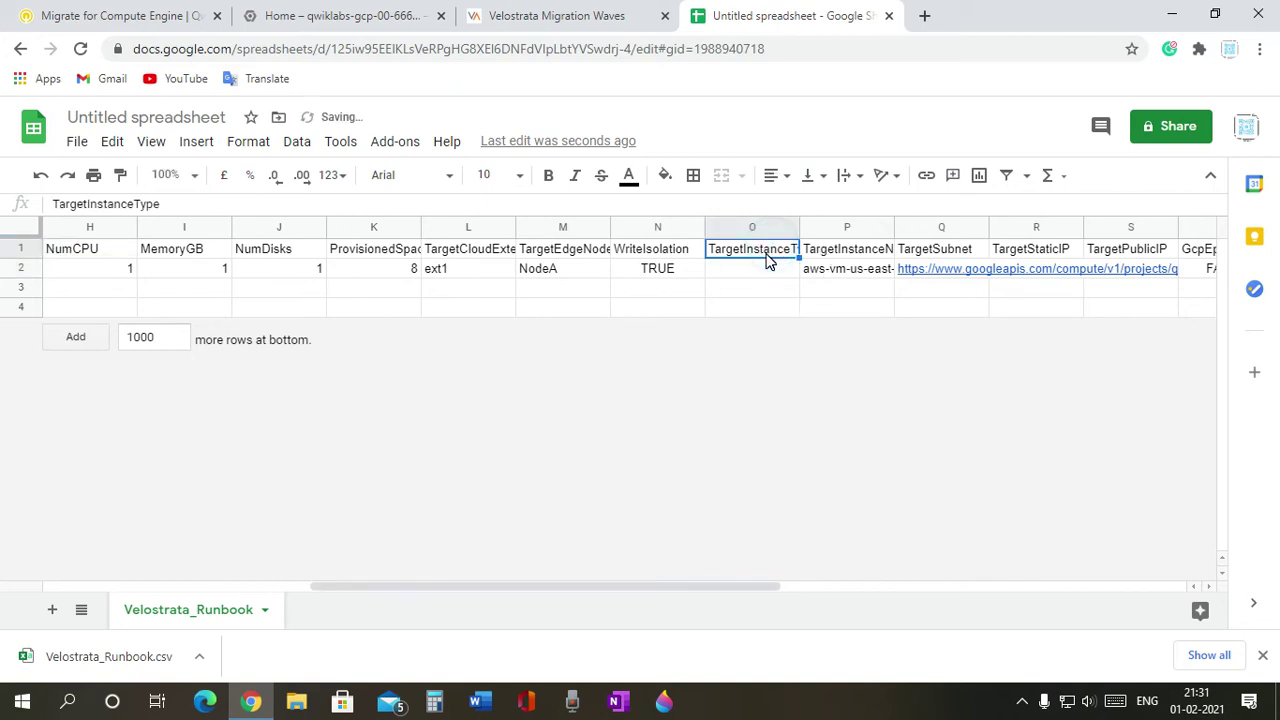
pyautogui.click(804, 229)
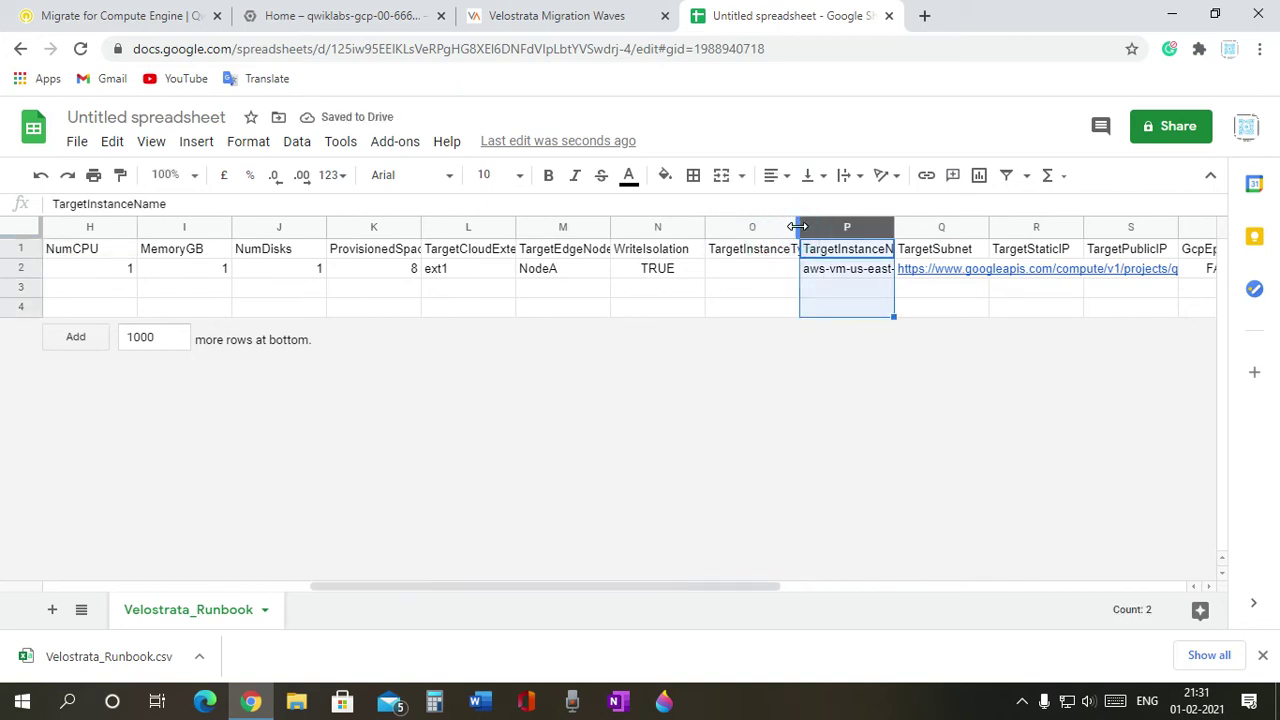
pyautogui.moveTo(840, 227); pyautogui.dragTo(841, 227)
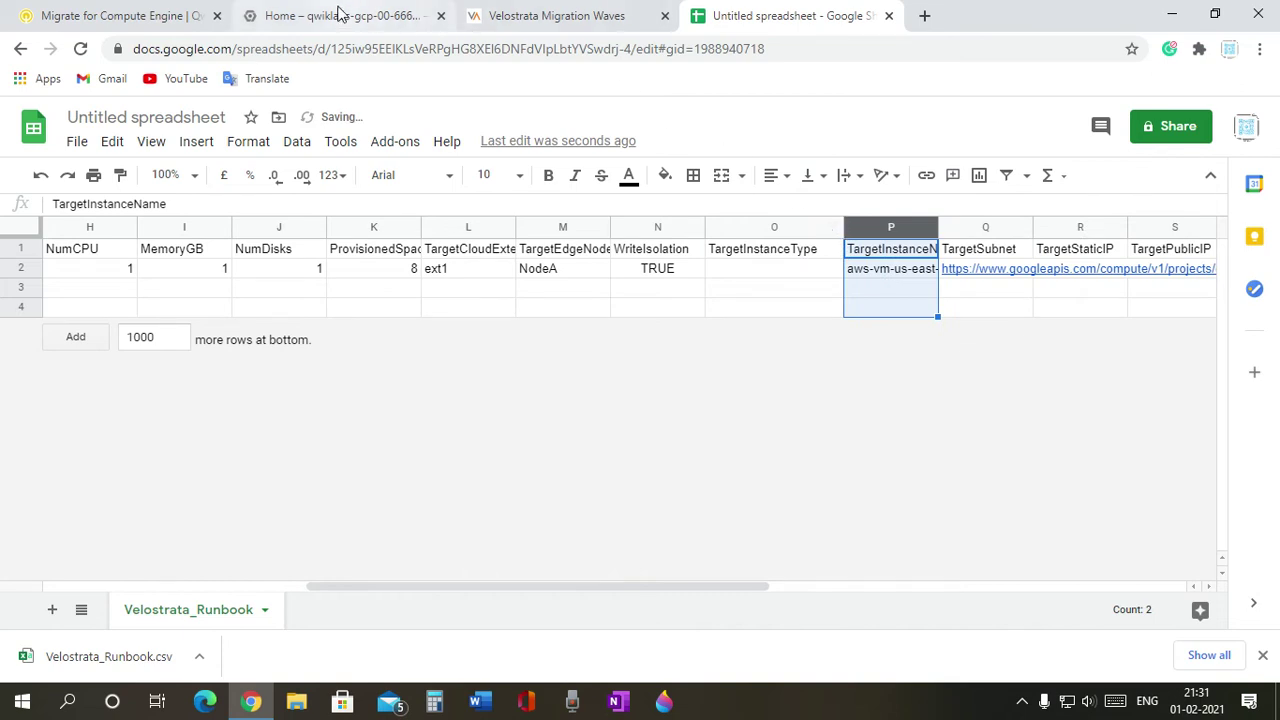
# Copy n1-standard-1 from the lab and paste it into the TargetInstanceType cell of row 2
pyautogui.click(95, 16)
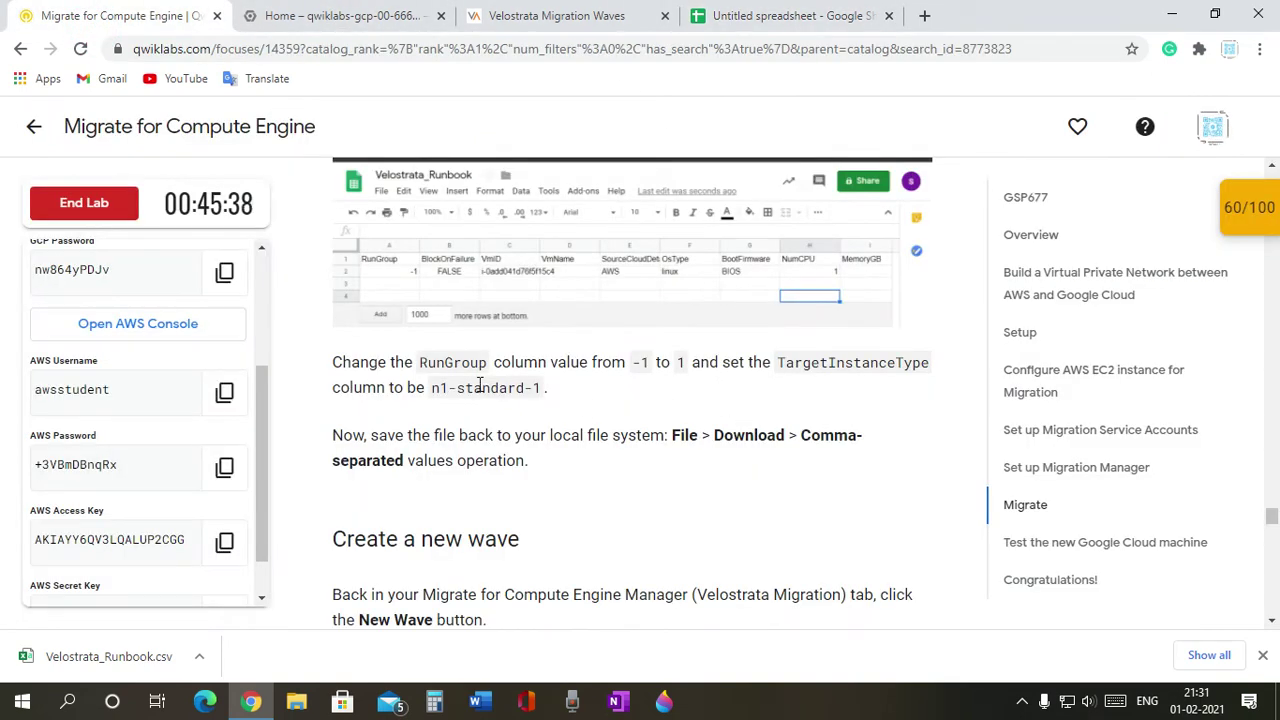
pyautogui.moveTo(433, 388); pyautogui.dragTo(527, 390)
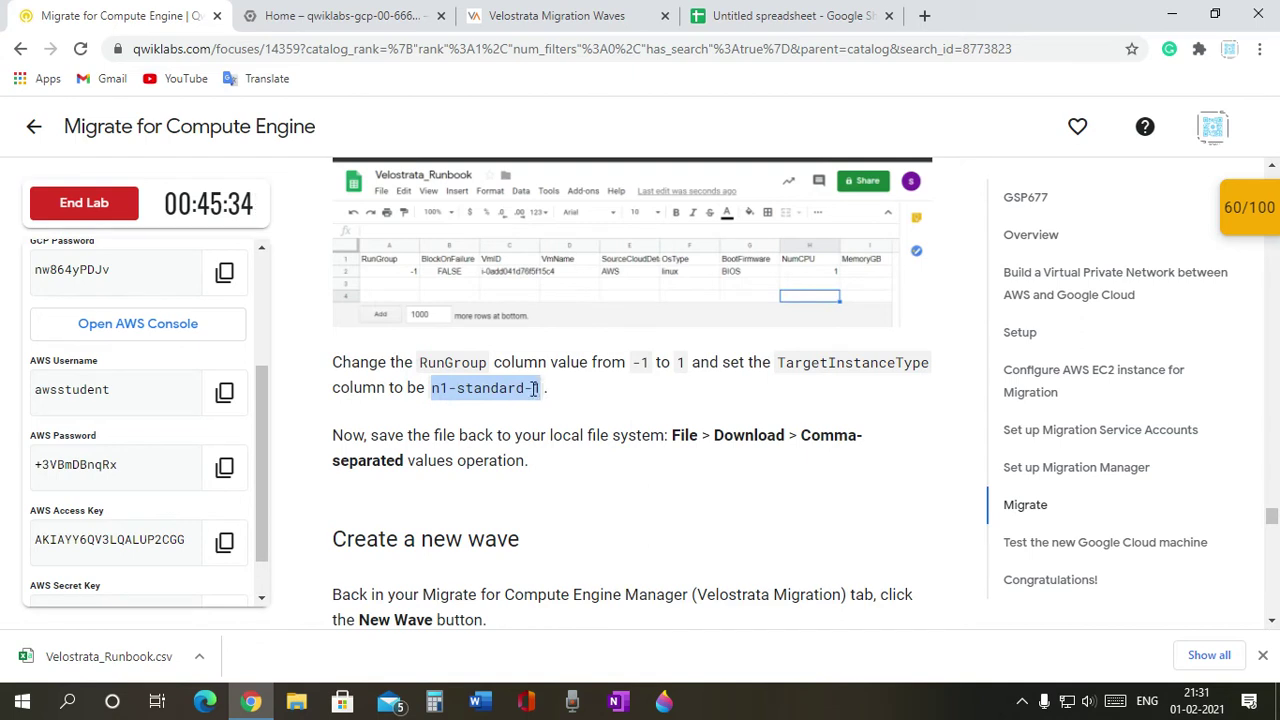
pyautogui.rightClick(527, 390)
pyautogui.click(560, 404)
pyautogui.click(748, 8)
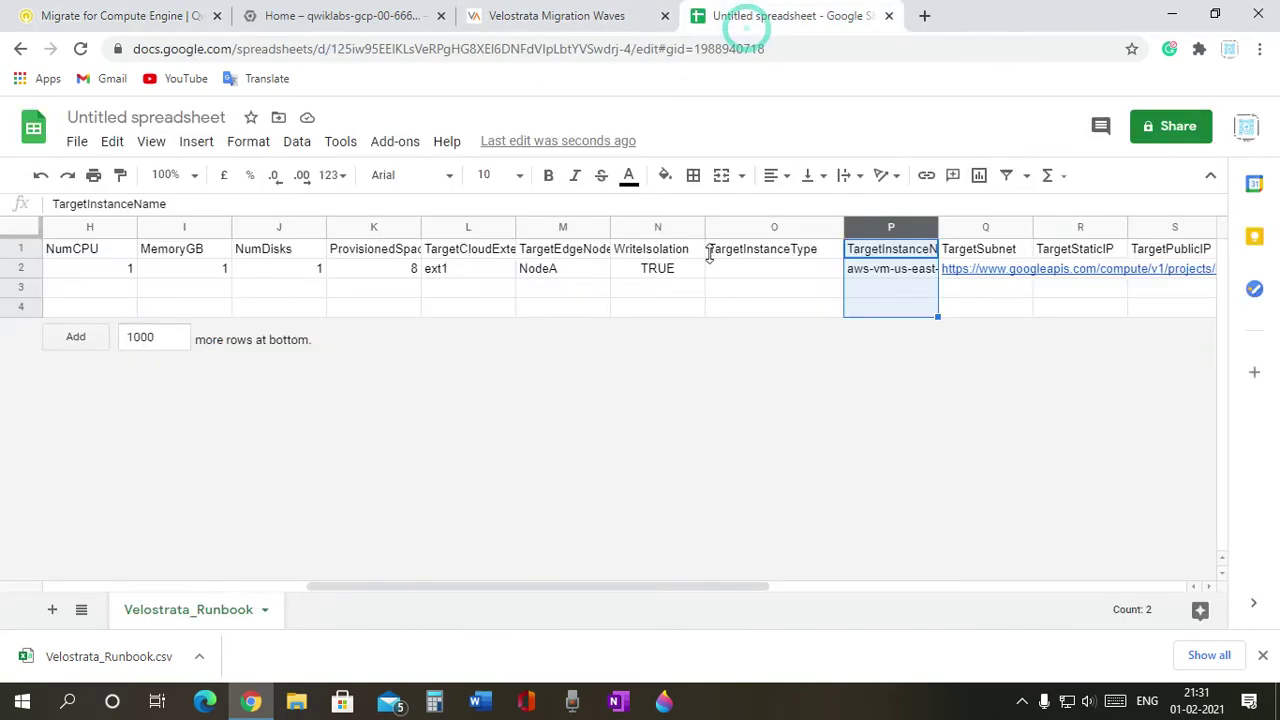
pyautogui.click(877, 287)
pyautogui.rightClick(877, 289)
pyautogui.click(818, 268)
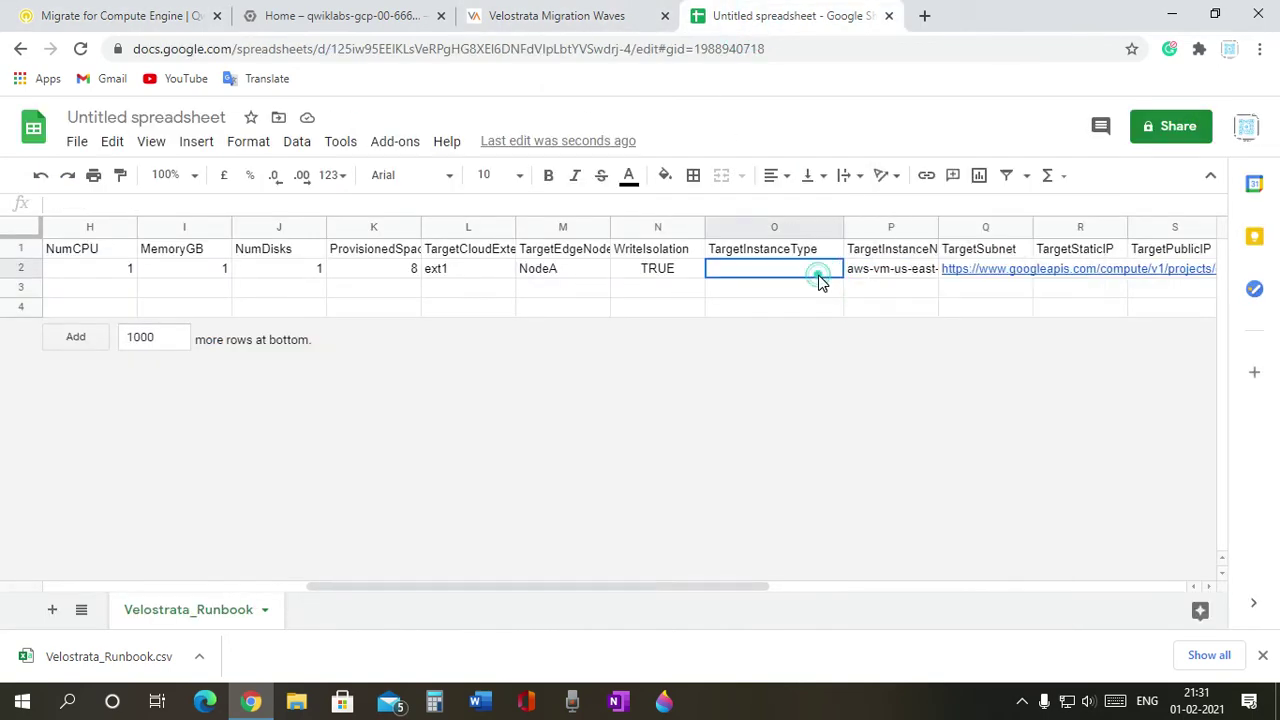
pyautogui.rightClick(752, 268)
pyautogui.click(791, 230)
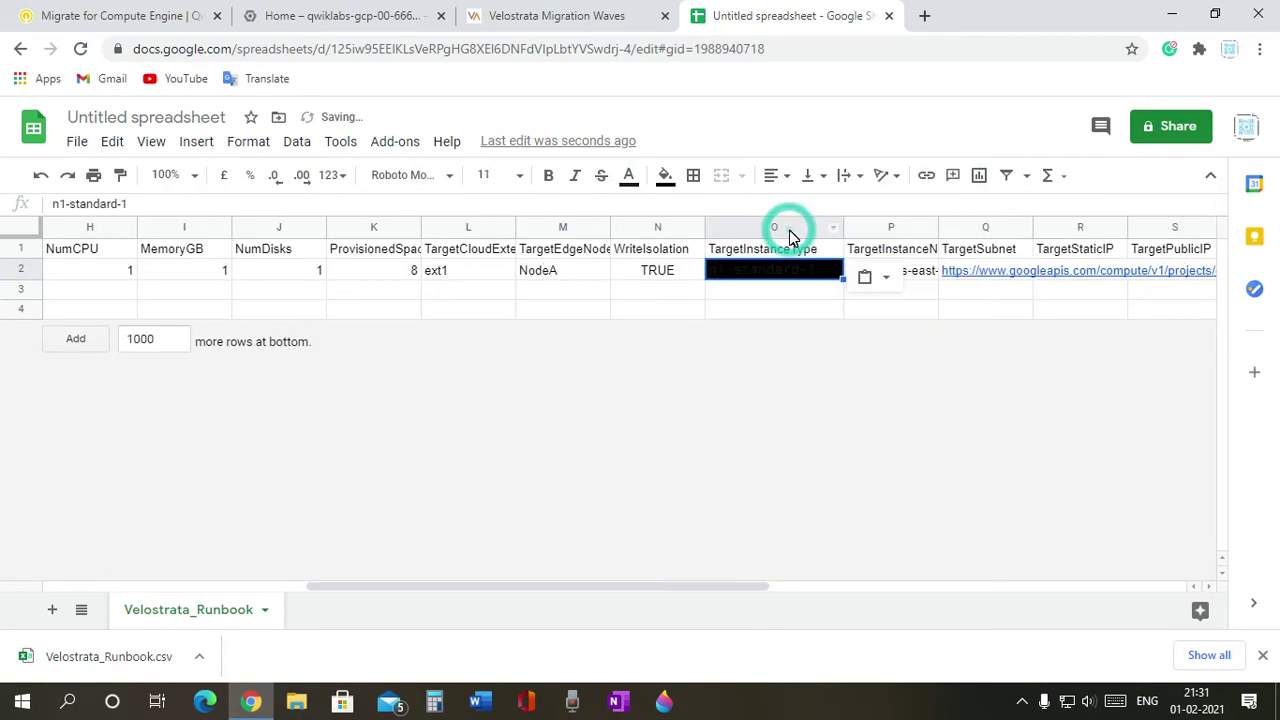
# Check the paste special options for the black-filled TargetInstanceType cell and undo the paste
pyautogui.click(780, 290)
pyautogui.click(779, 271)
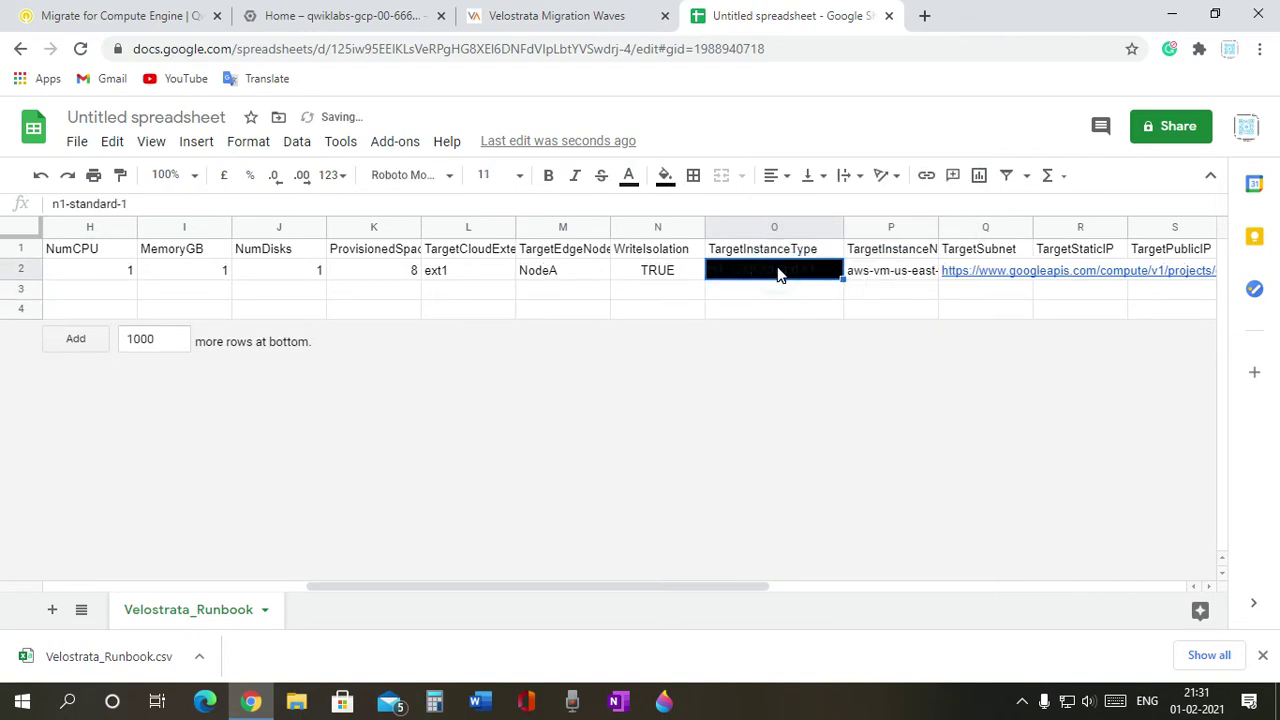
pyautogui.rightClick(779, 274)
pyautogui.moveTo(842, 262)
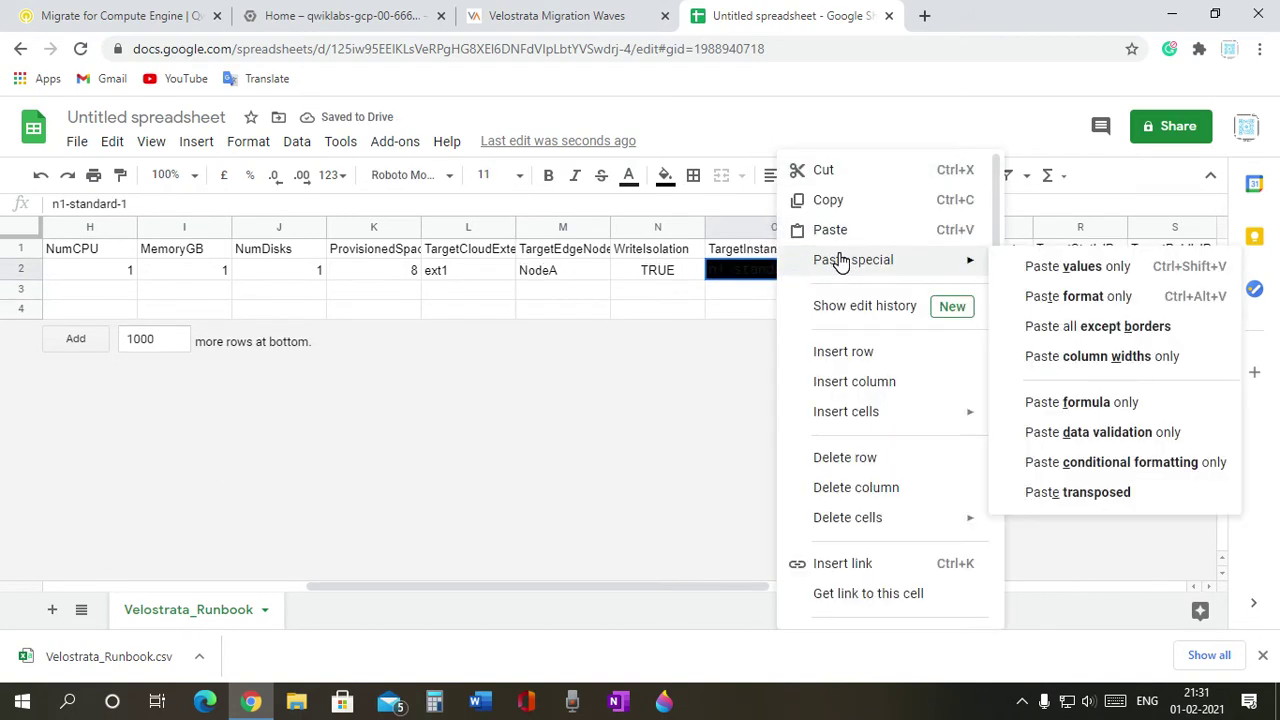
pyautogui.click(727, 300)
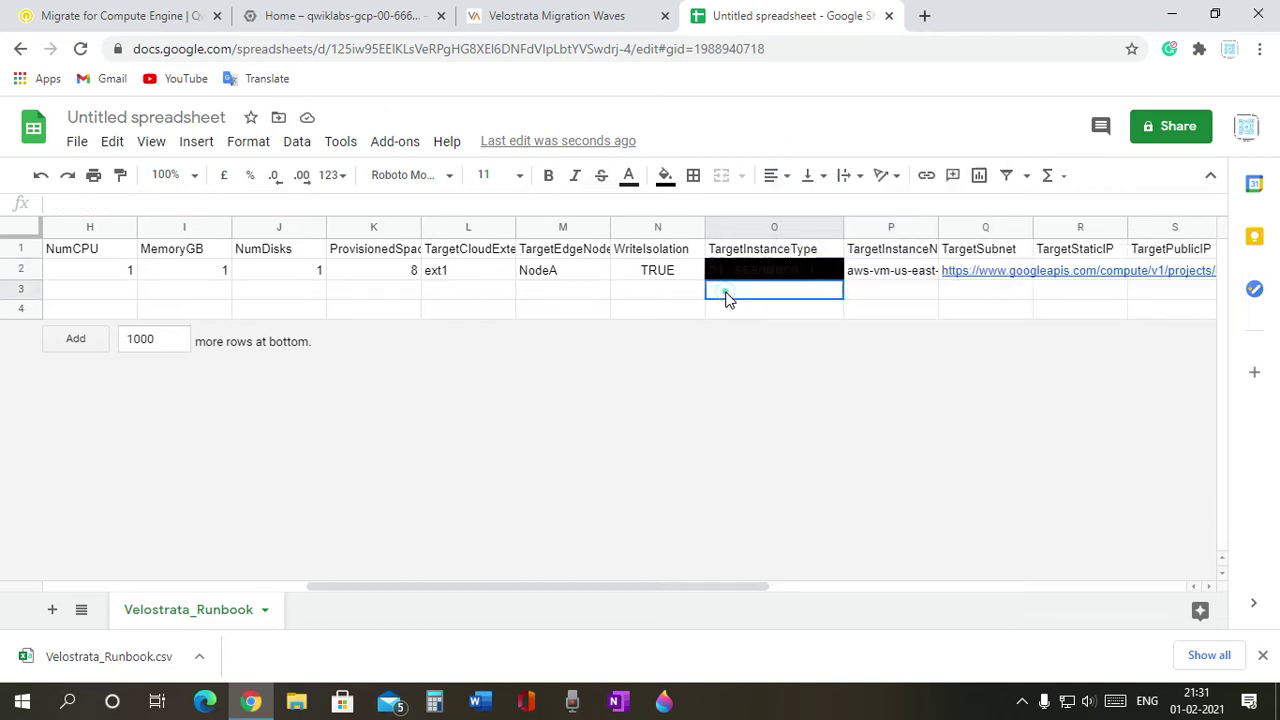
pyautogui.click(731, 272)
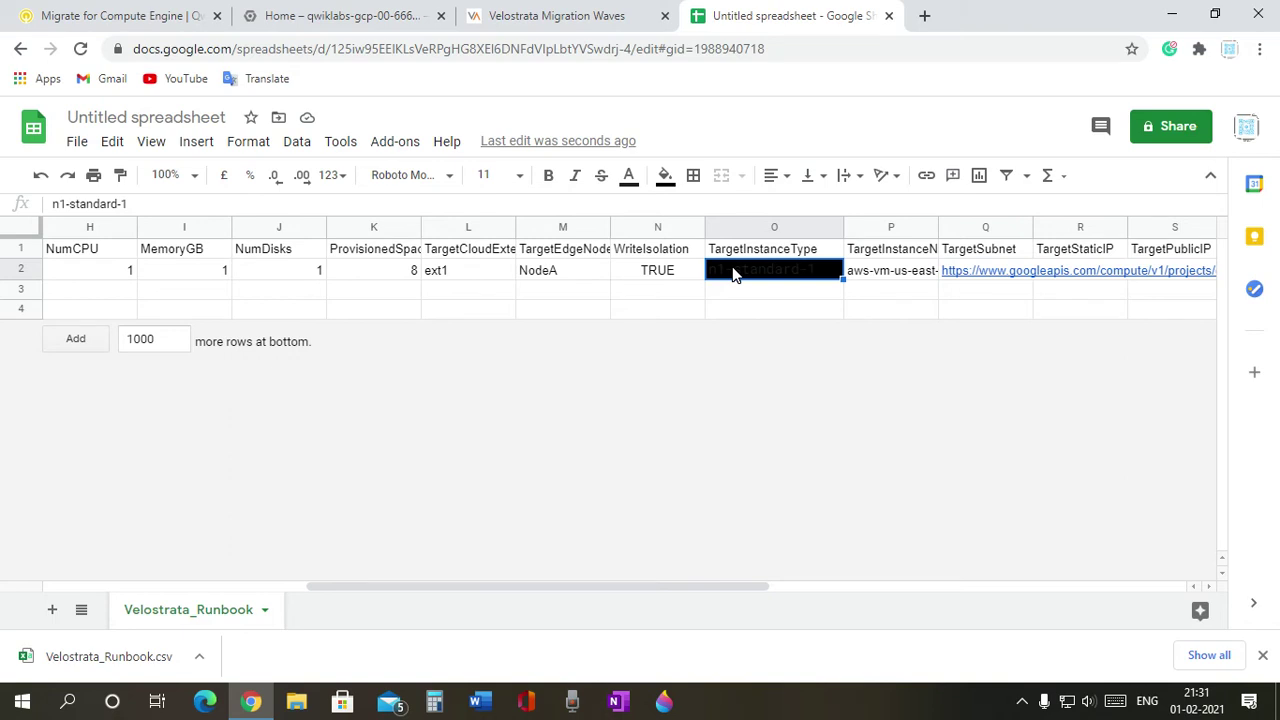
pyautogui.click(40, 175)
# Copy only the text n1-standard-1 from the TargetInstanceType instruction in the Migrate for Compute Engine lab
pyautogui.click(40, 16)
pyautogui.rightClick(525, 393)
pyautogui.click(549, 405)
pyautogui.moveTo(537, 389); pyautogui.dragTo(480, 403)
pyautogui.click(442, 388)
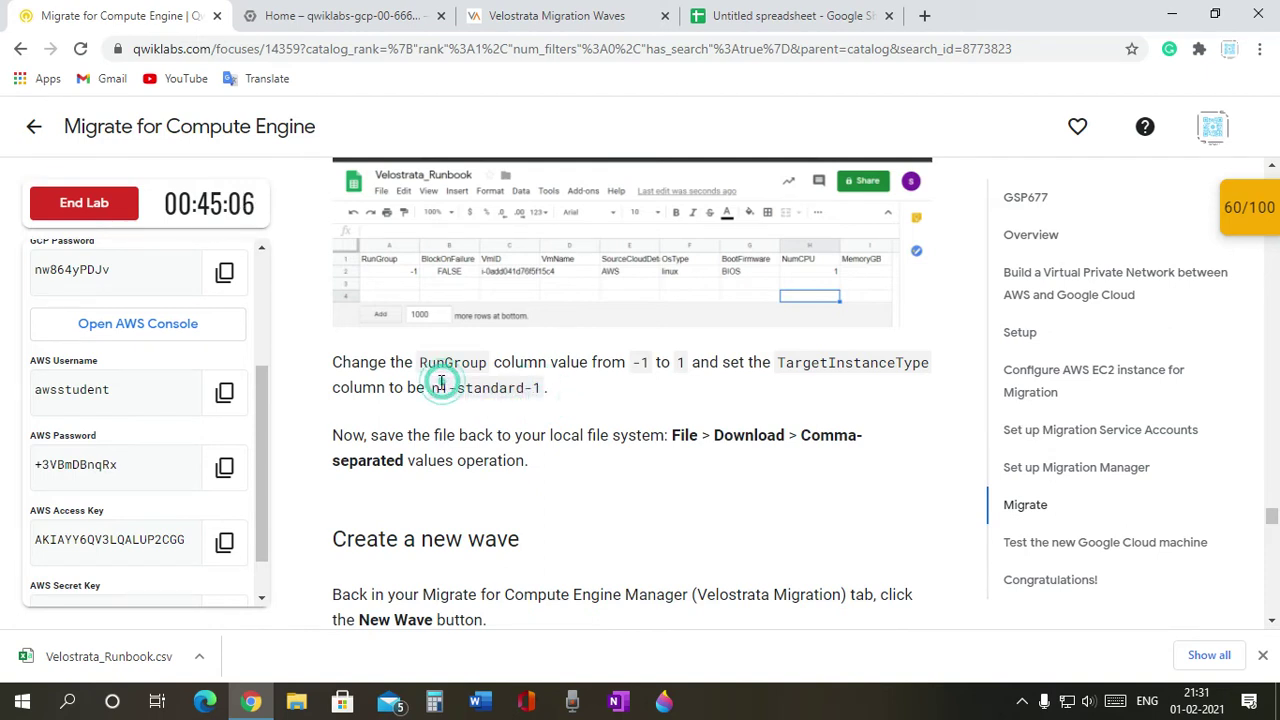
pyautogui.click(427, 390)
pyautogui.moveTo(435, 388); pyautogui.dragTo(537, 390)
pyautogui.rightClick(538, 392)
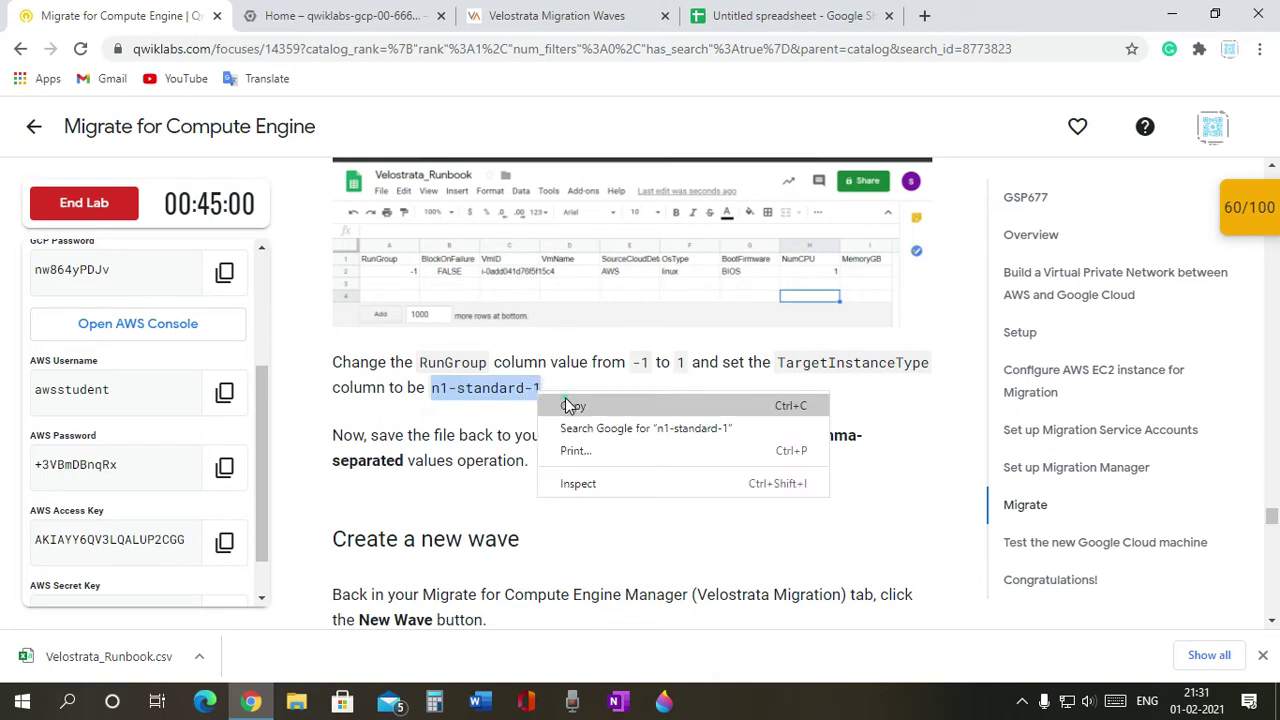
pyautogui.click(565, 405)
# Paste n1-standard-1 as cell text into the TargetInstanceType cell of row 2 in the runbook sheet
pyautogui.click(720, 15)
pyautogui.click(745, 265)
pyautogui.hotkey('ctrl', 'c')
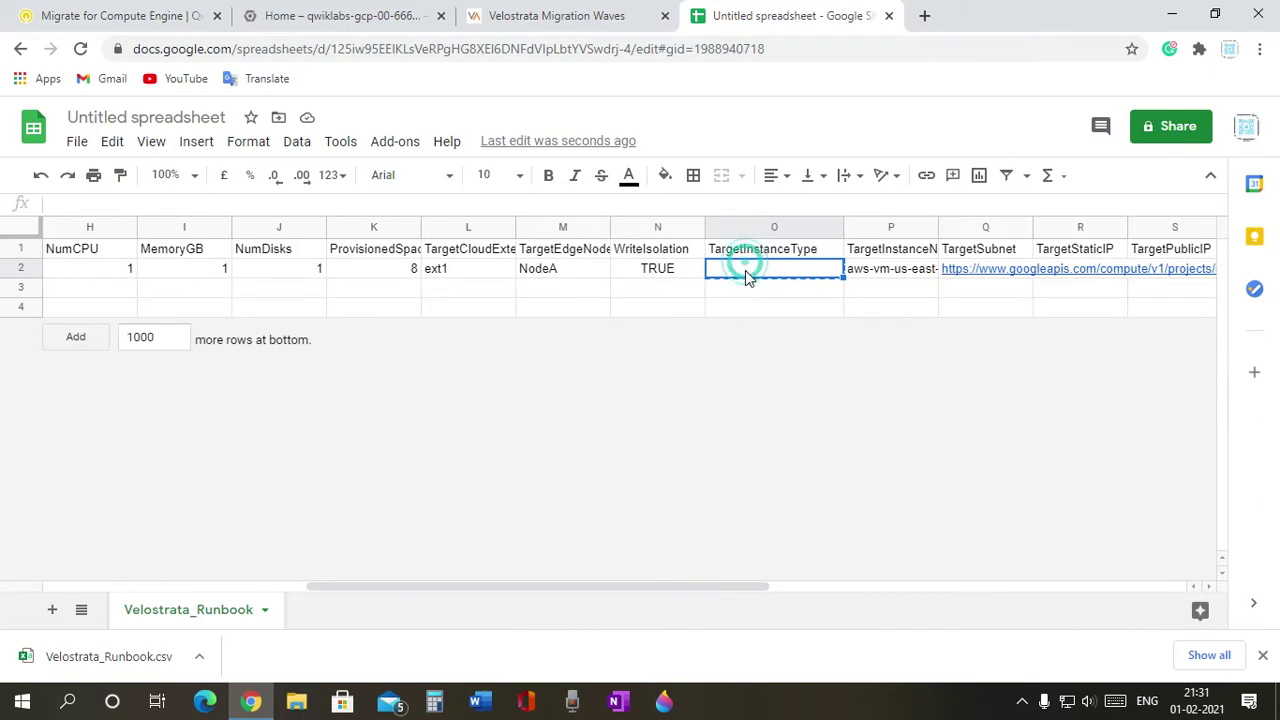
pyautogui.doubleClick(745, 270)
pyautogui.rightClick(746, 270)
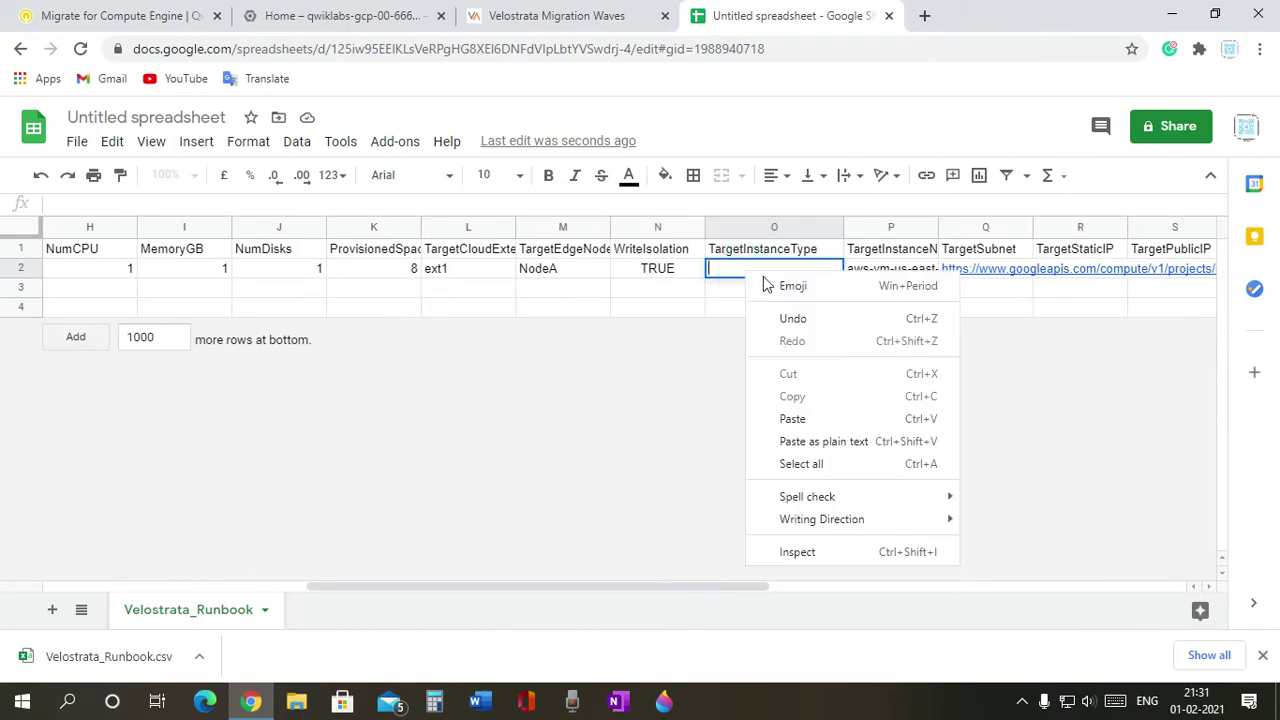
pyautogui.click(794, 418)
pyautogui.click(713, 292)
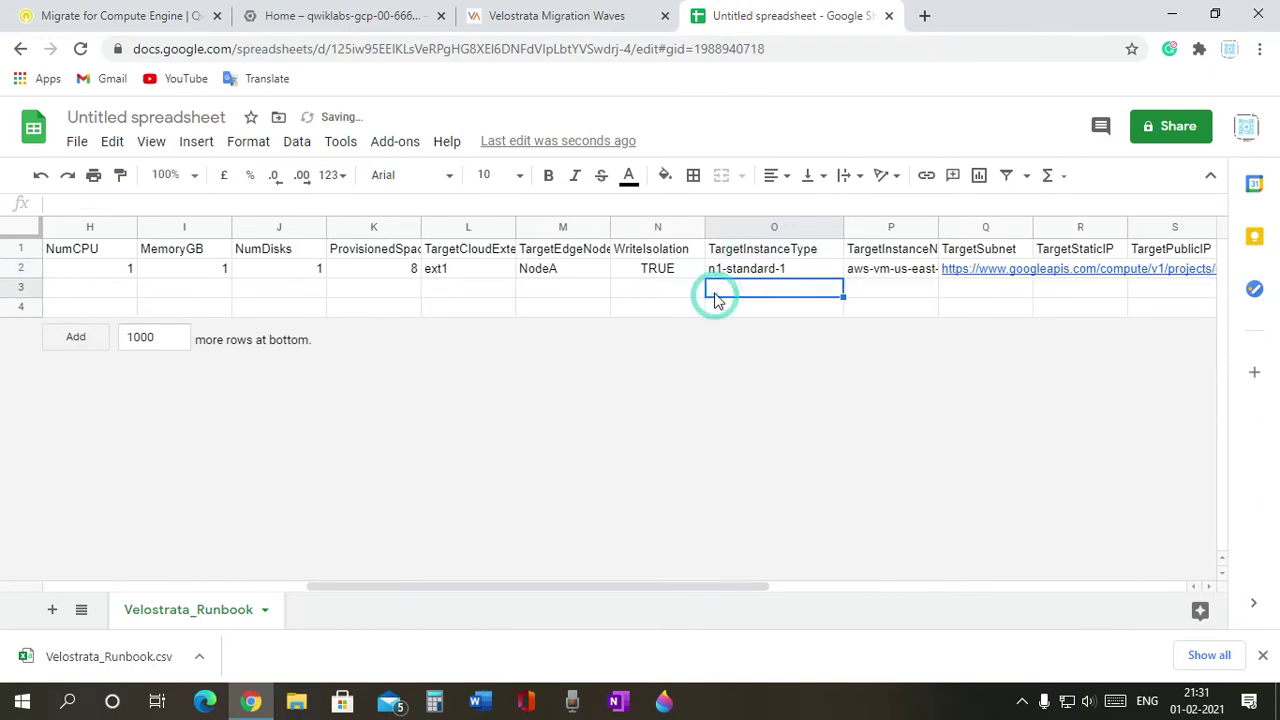
# Read the lab's instruction for saving the edited file and copy the words Comma-separated from it
pyautogui.click(120, 15)
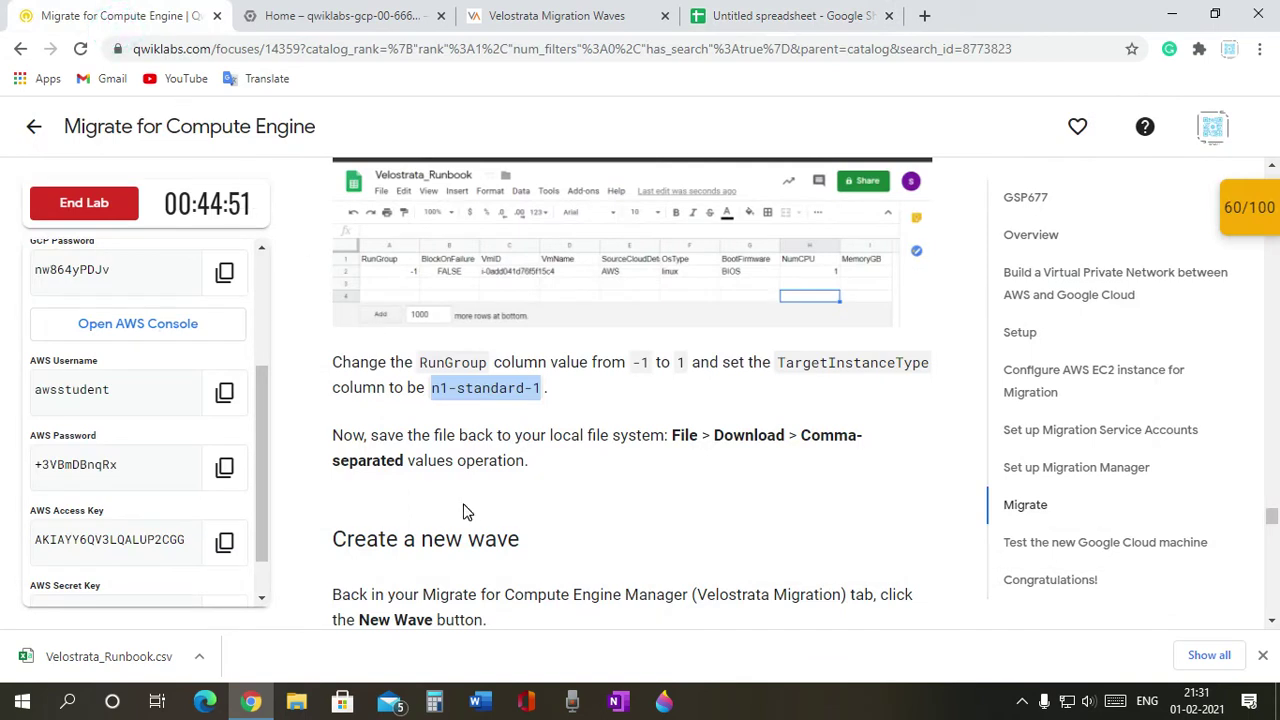
pyautogui.scroll(-2, 650, 347)
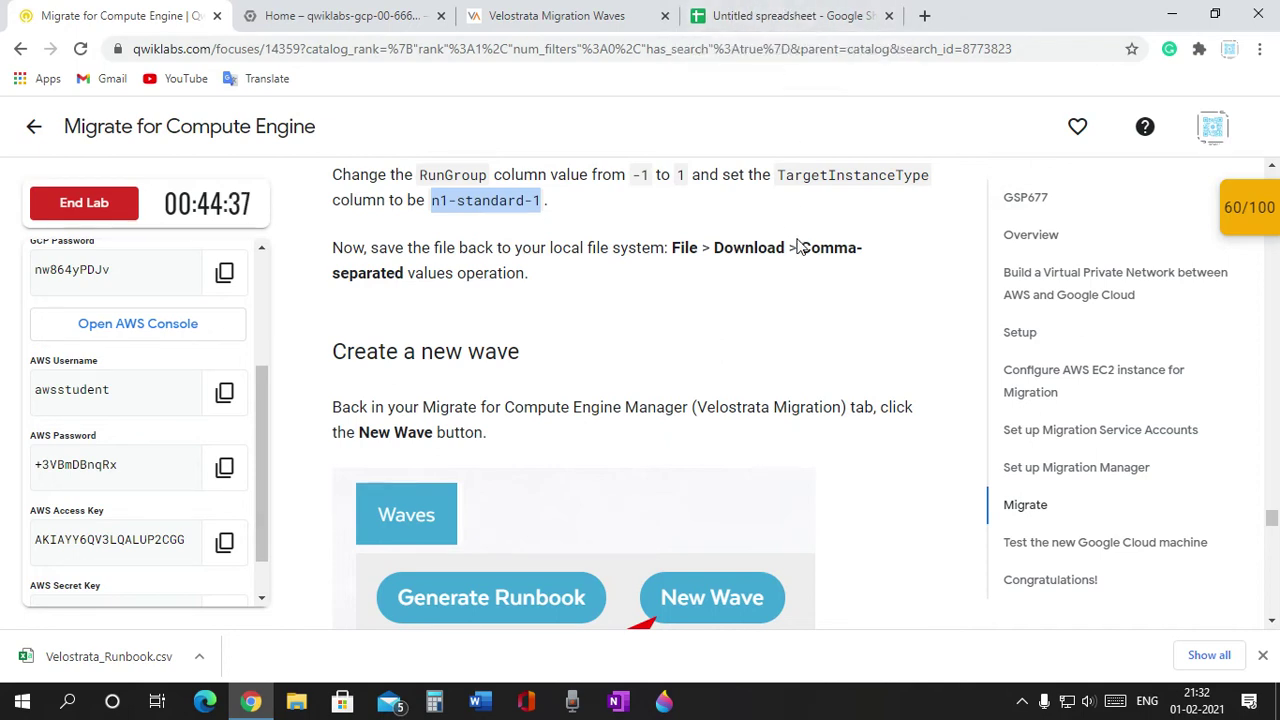
pyautogui.moveTo(805, 250); pyautogui.dragTo(407, 273)
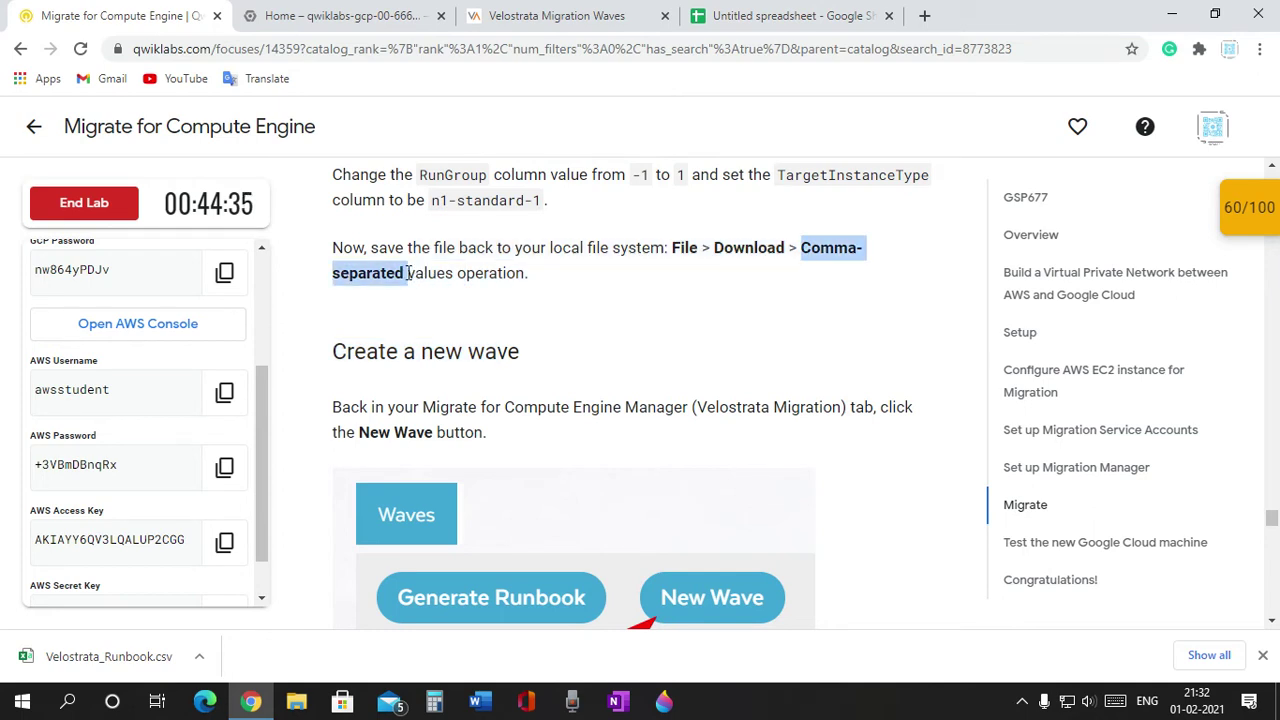
pyautogui.rightClick(408, 273)
pyautogui.click(438, 288)
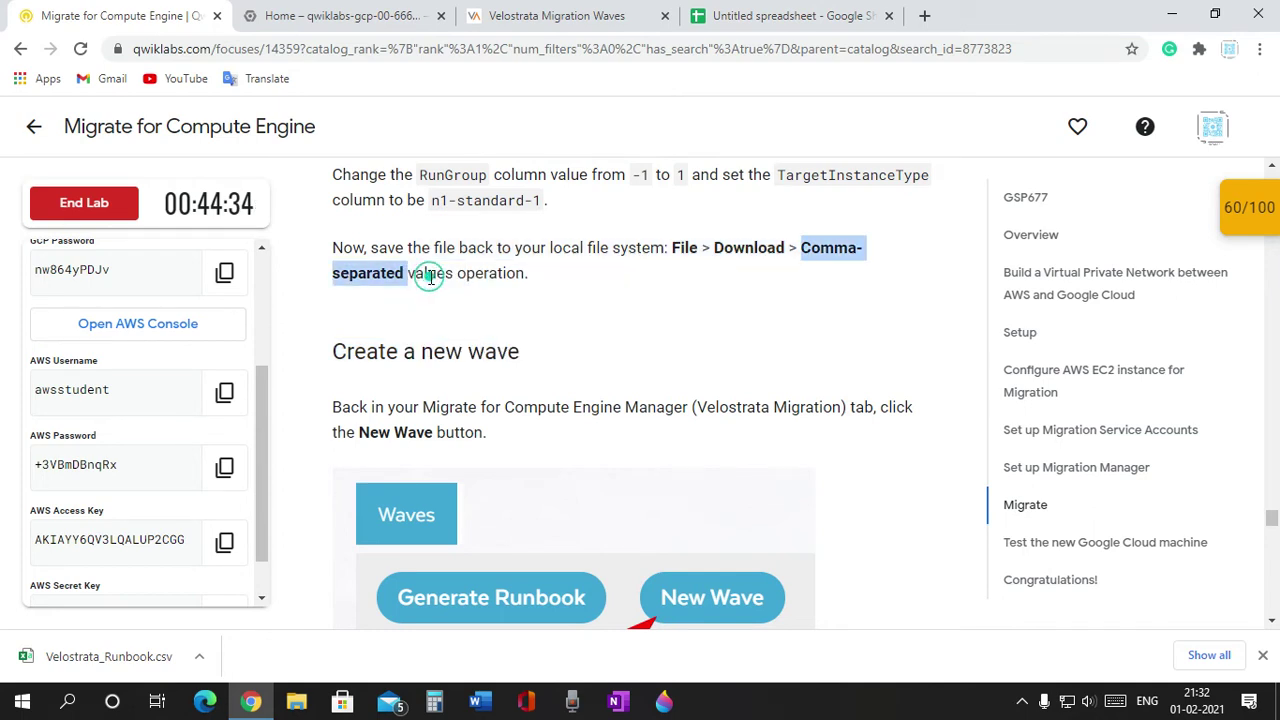
# Name the untitled spreadsheet Comma-separated through the sharing prompt and close the sharing dialog without adding anyone
pyautogui.click(843, 10)
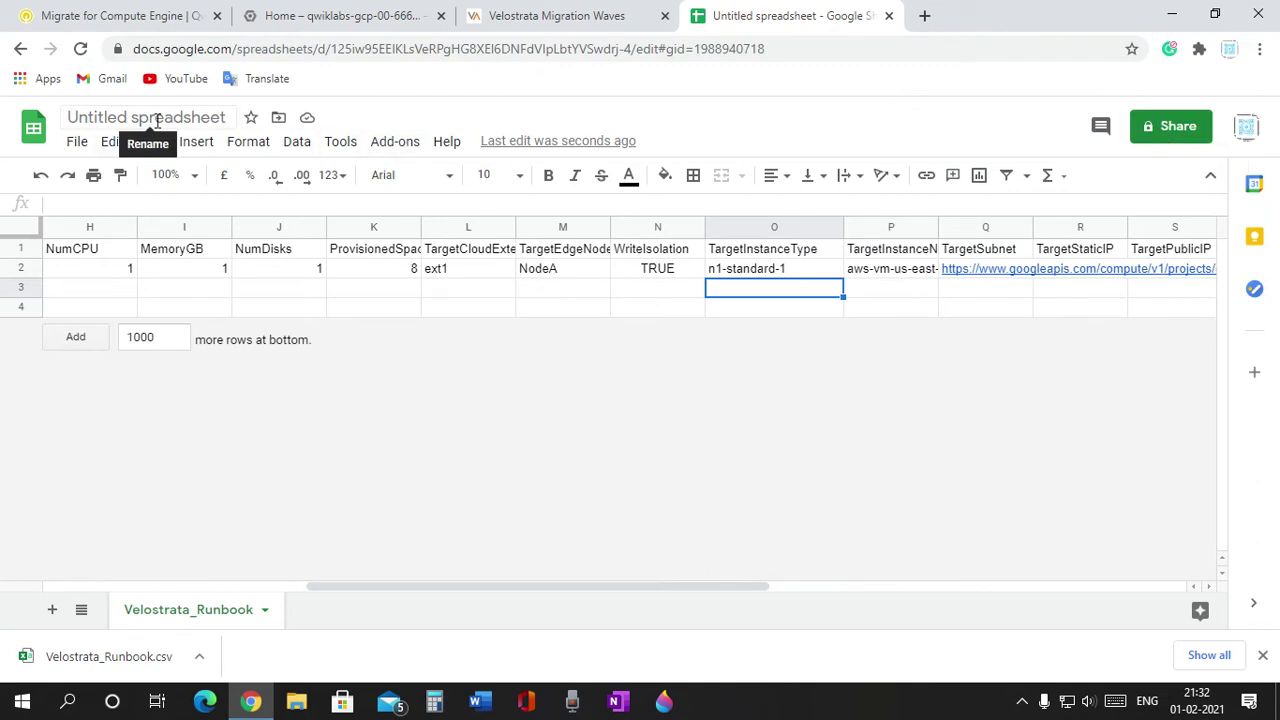
pyautogui.click(1158, 132)
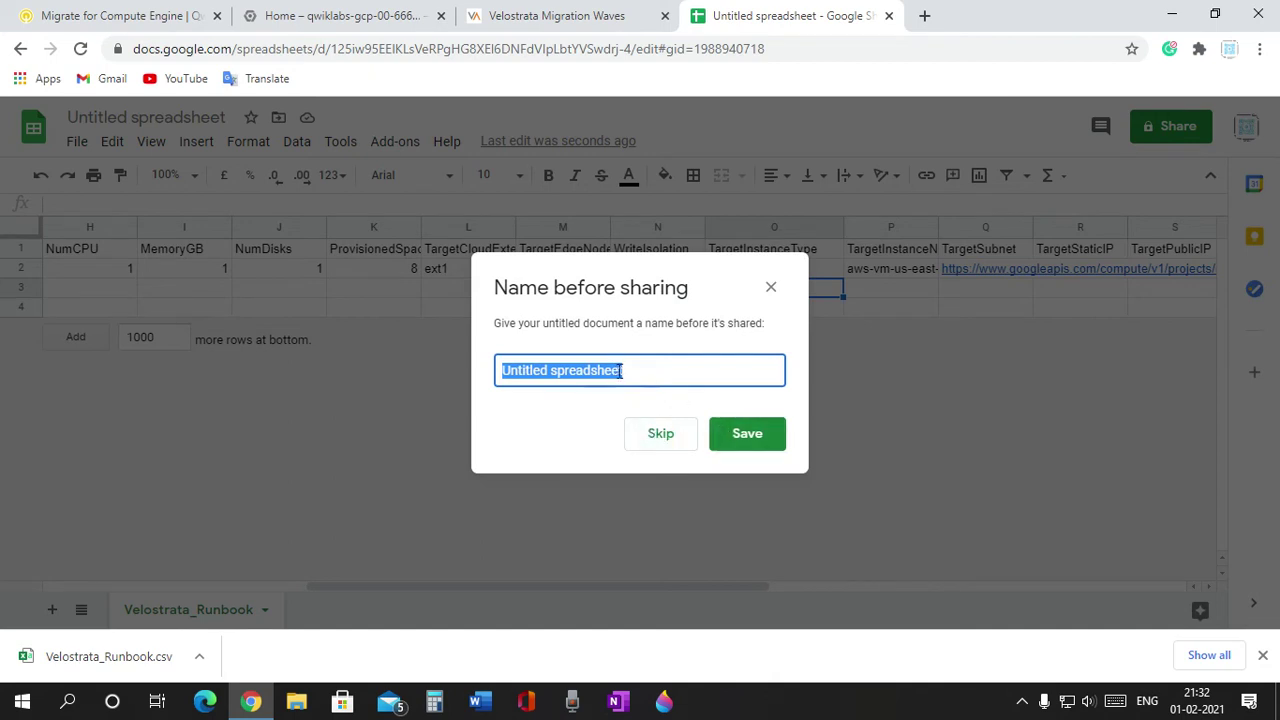
pyautogui.rightClick(608, 368)
pyautogui.click(677, 457)
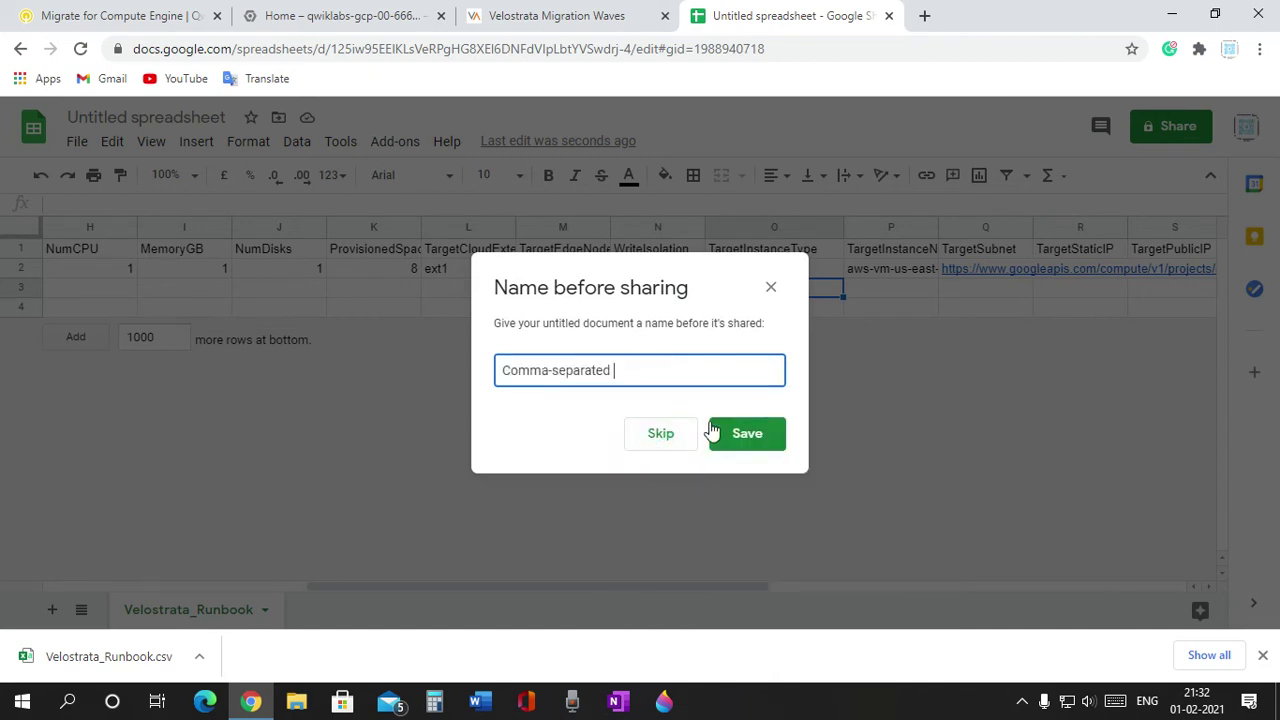
pyautogui.click(713, 431)
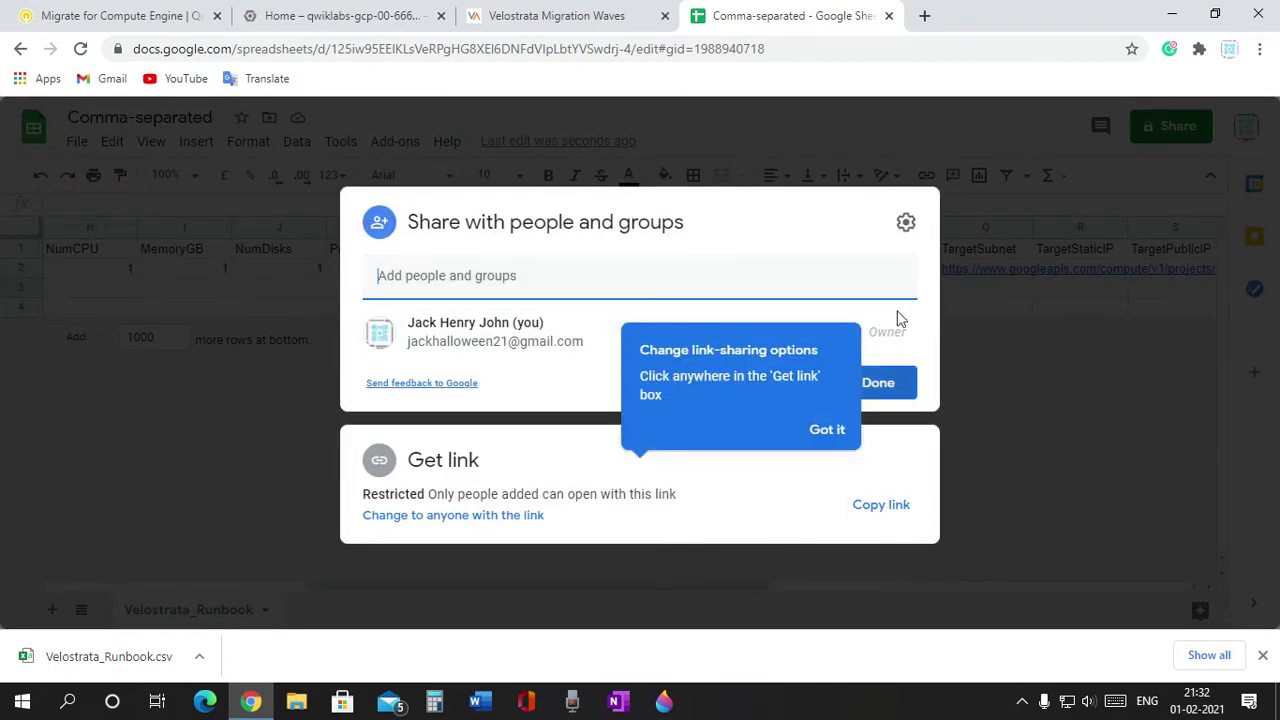
pyautogui.click(72, 8)
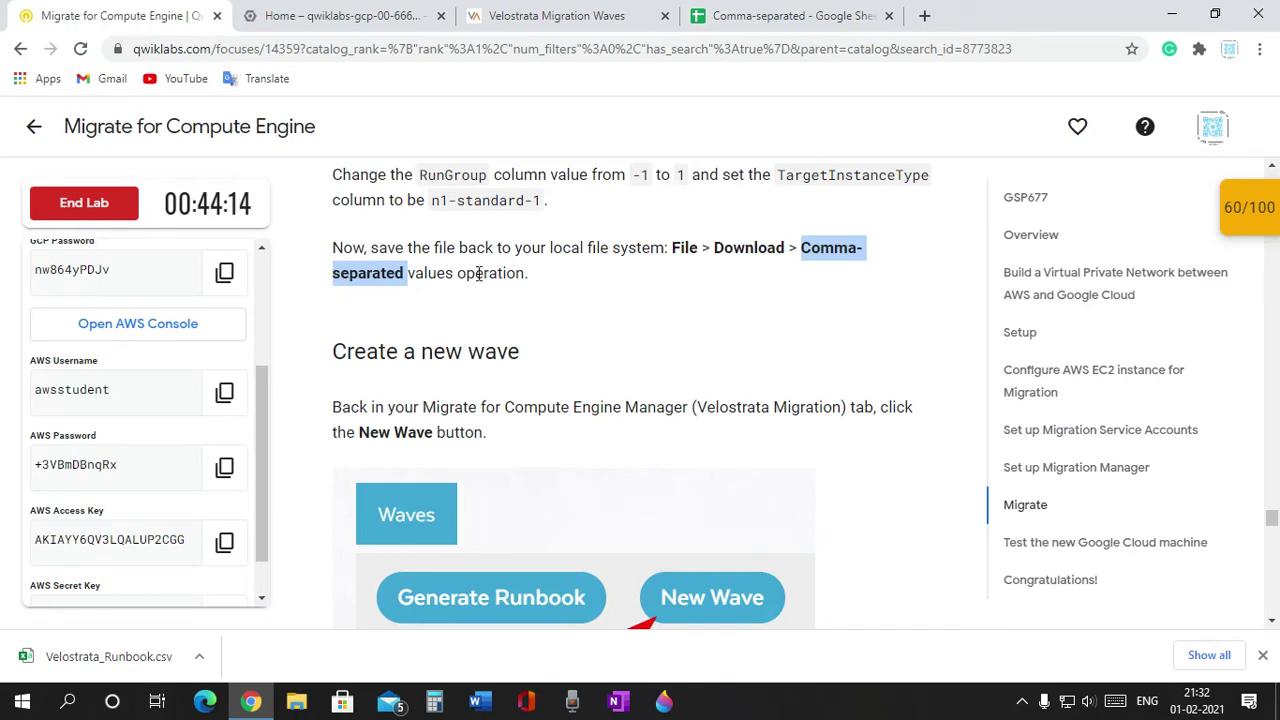
pyautogui.click(716, 20)
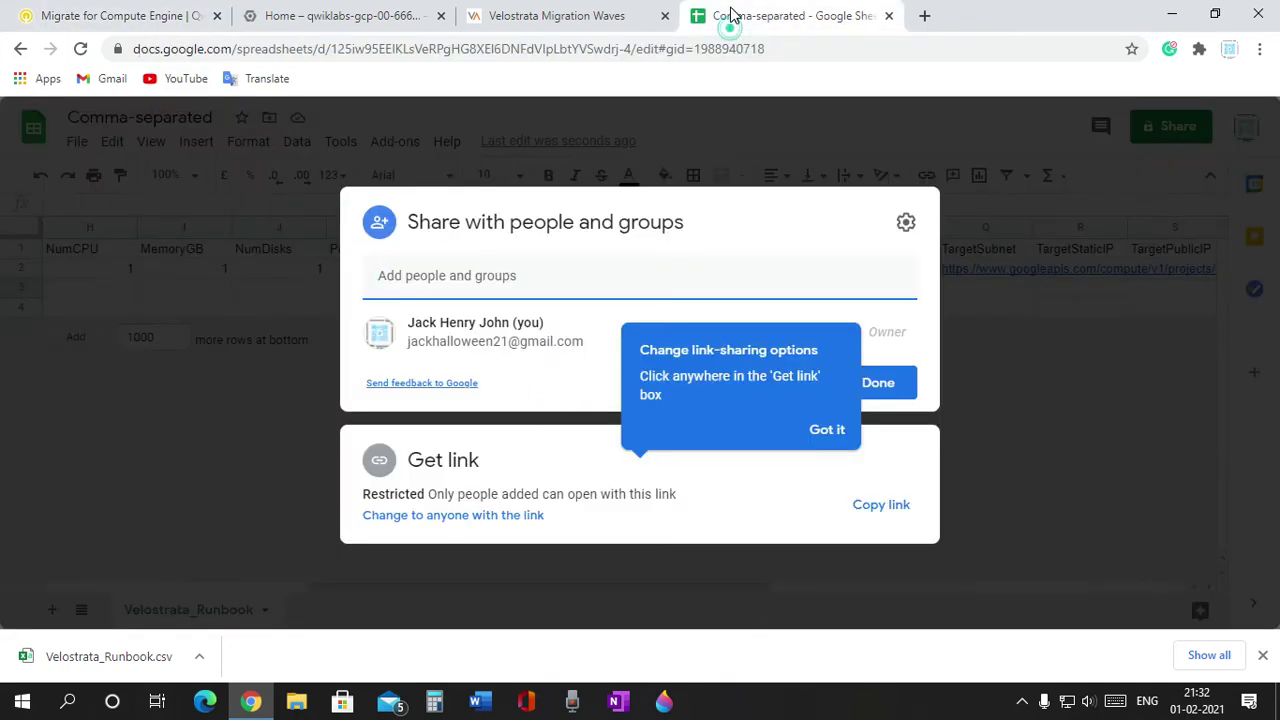
pyautogui.click(874, 372)
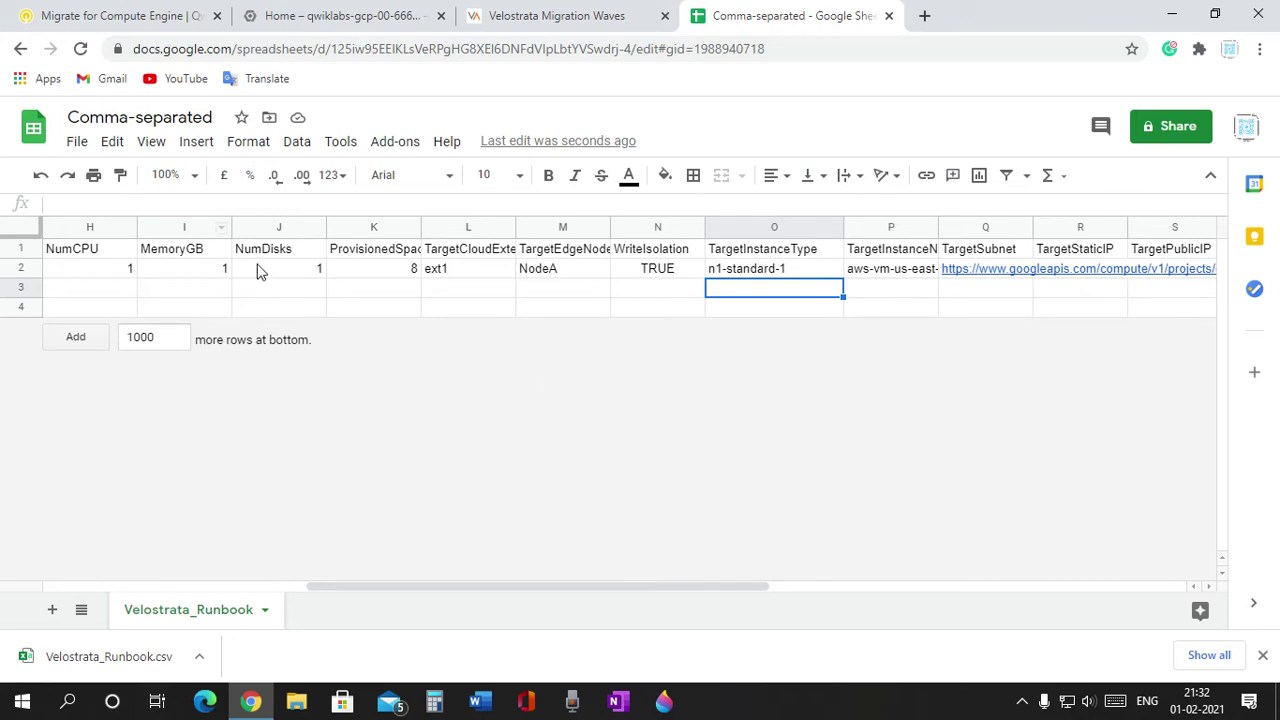
pyautogui.click(76, 141)
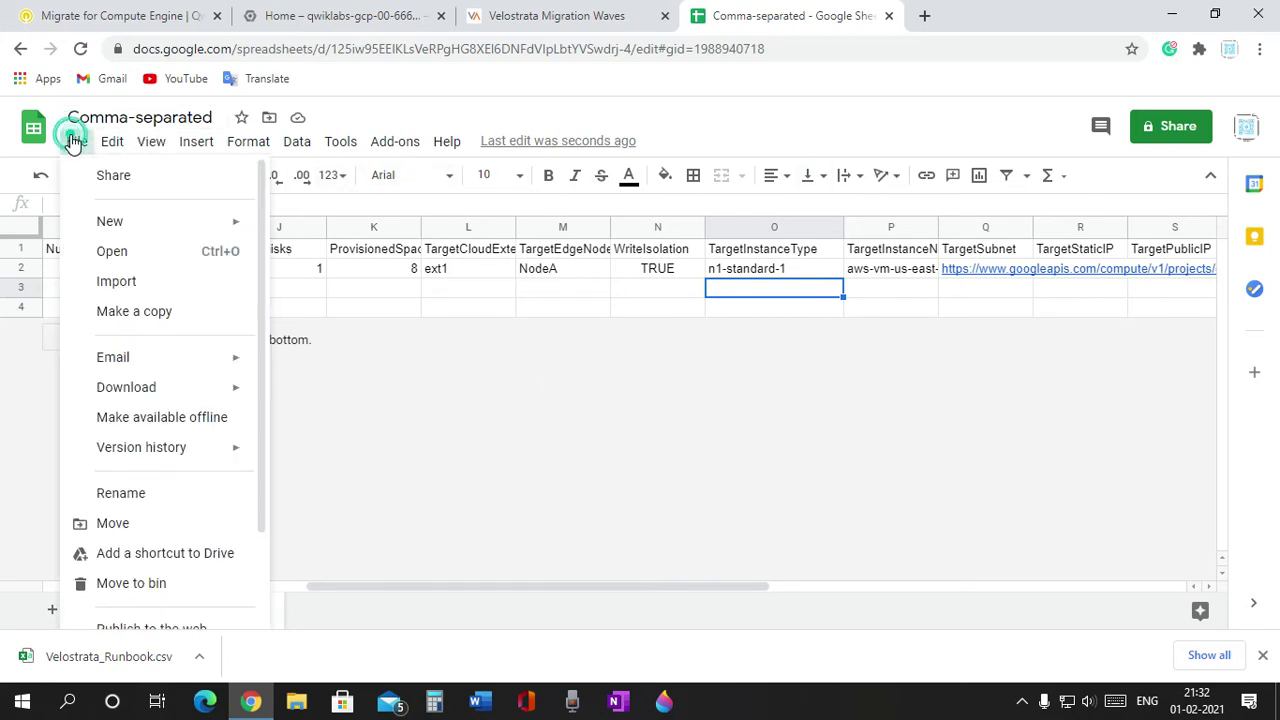
pyautogui.scroll(-1, 149, 443)
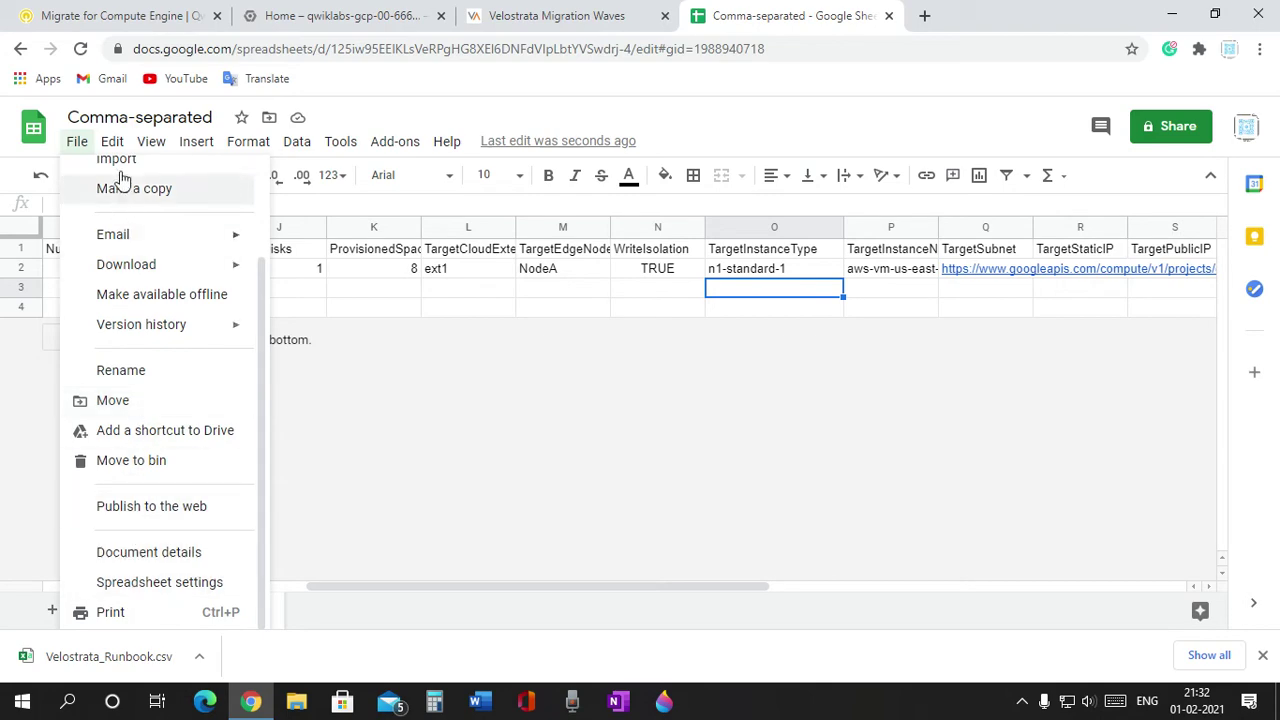
pyautogui.moveTo(118, 146)
pyautogui.moveTo(72, 146)
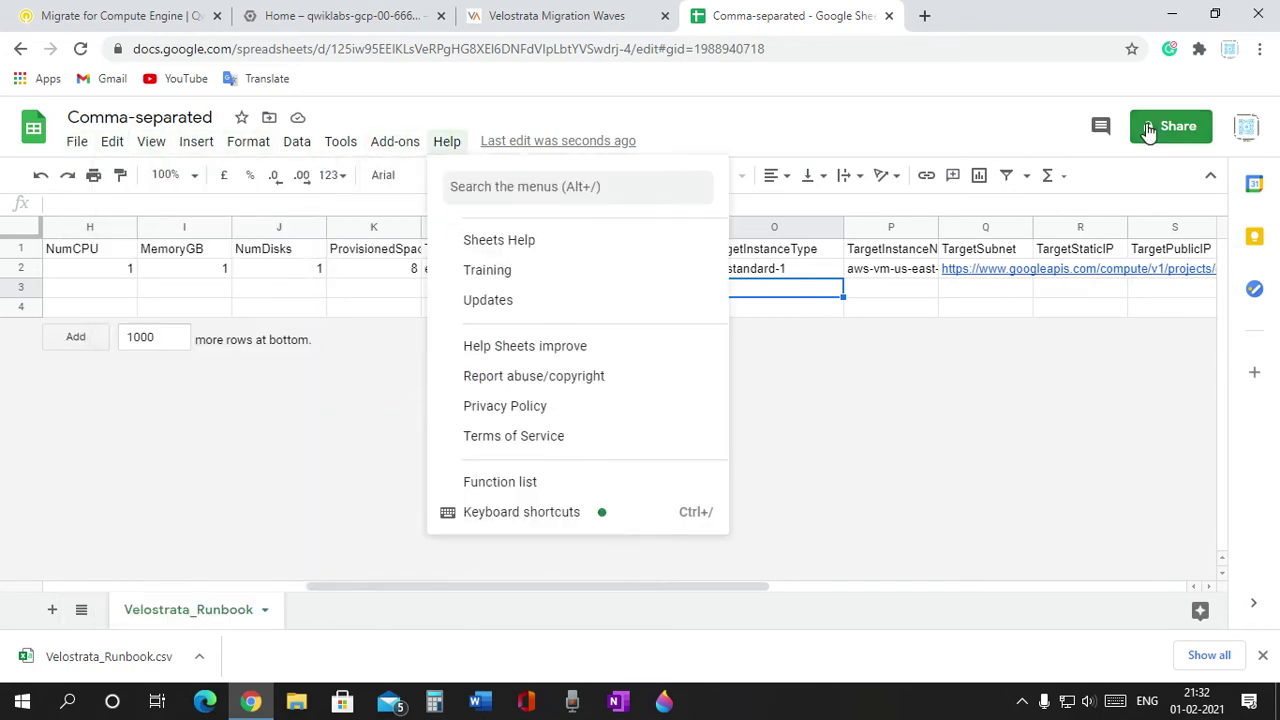
pyautogui.click(1148, 130)
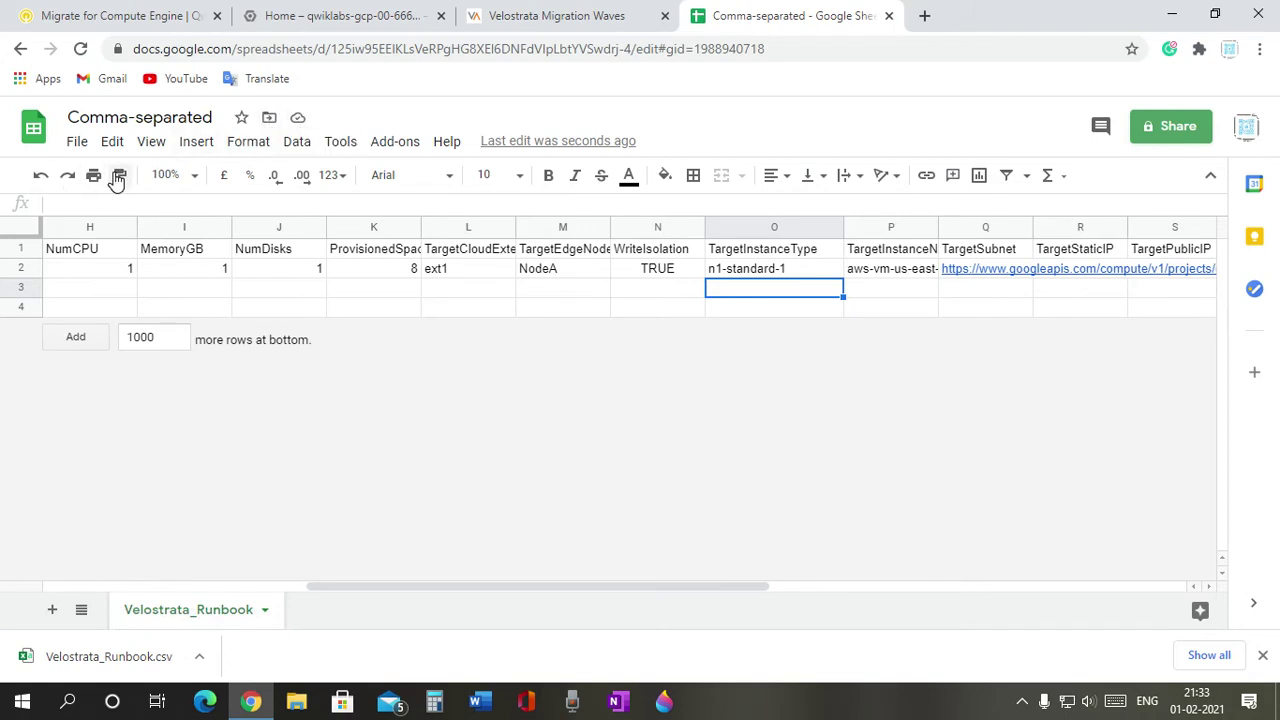
# Make the Comma-separated spreadsheet available offline
pyautogui.click(80, 147)
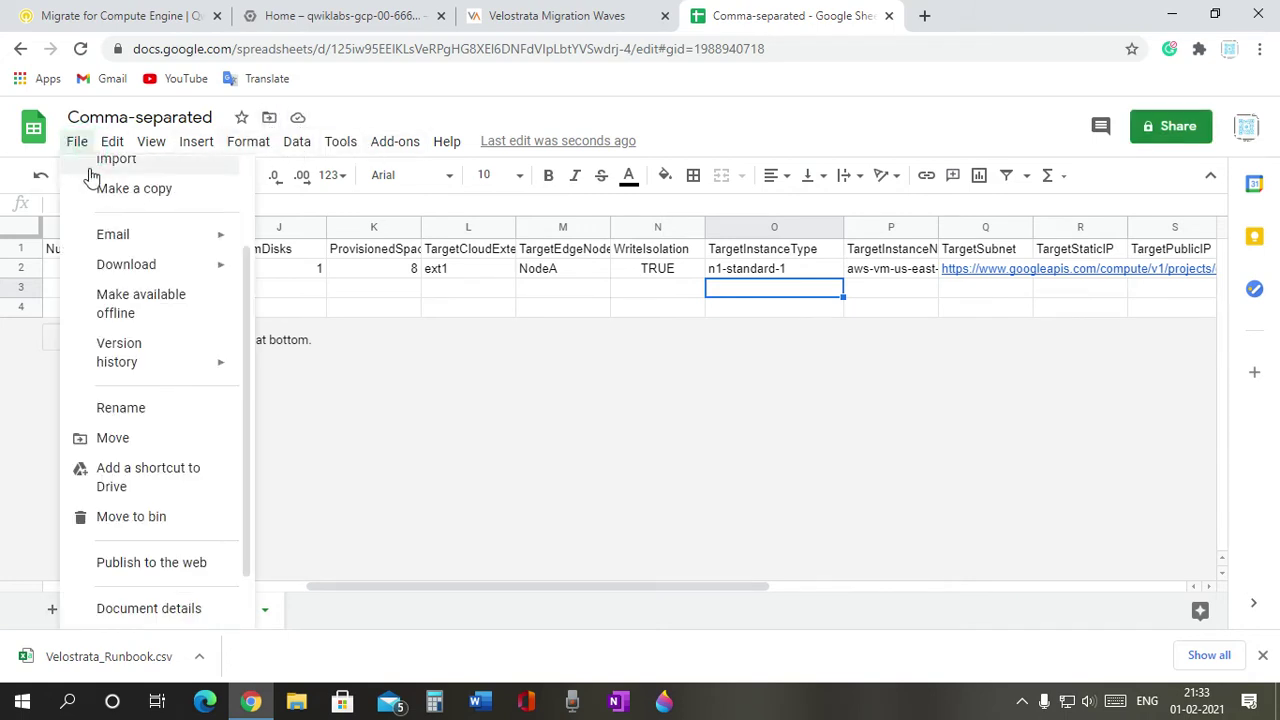
pyautogui.scroll(3, 112, 210)
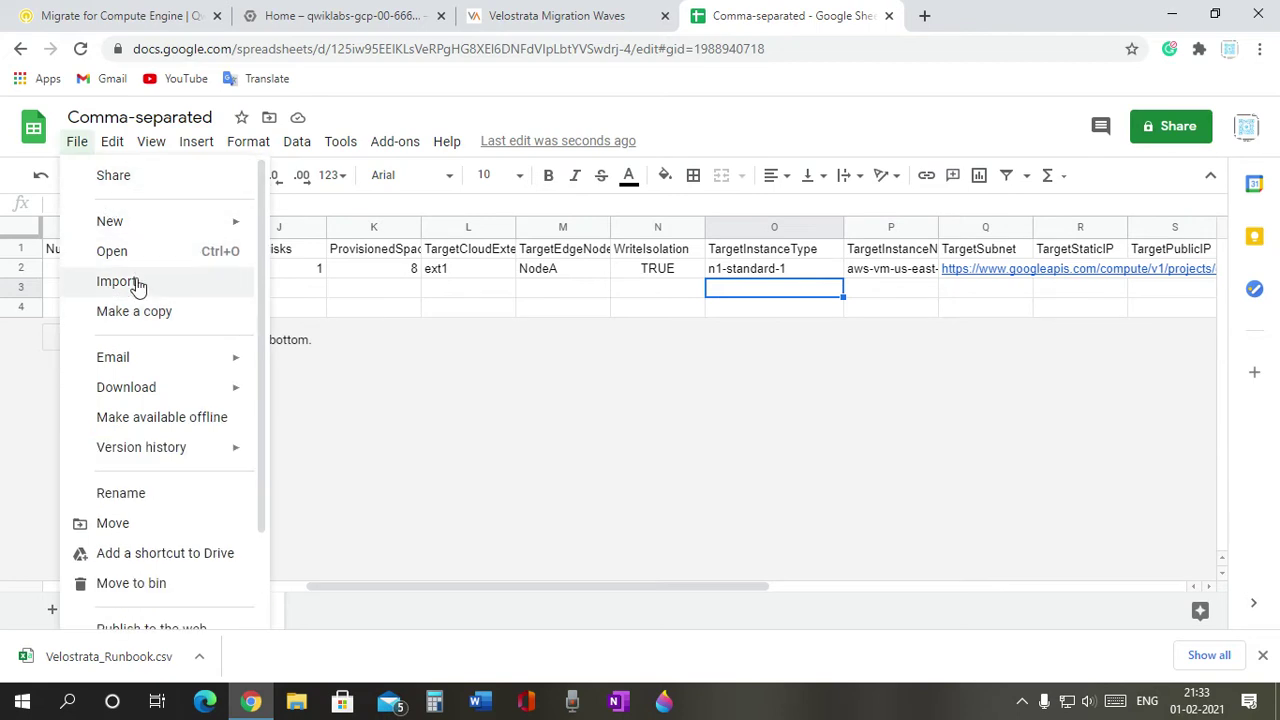
pyautogui.scroll(-3, 128, 375)
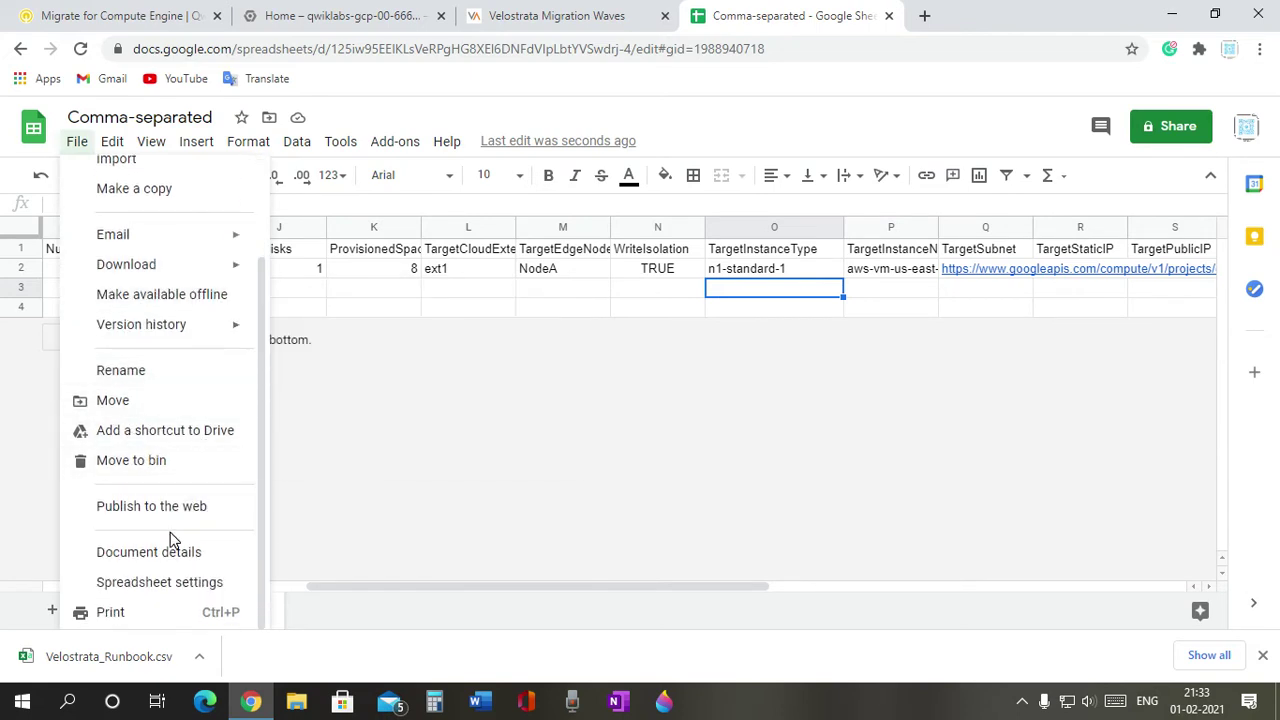
pyautogui.click(161, 300)
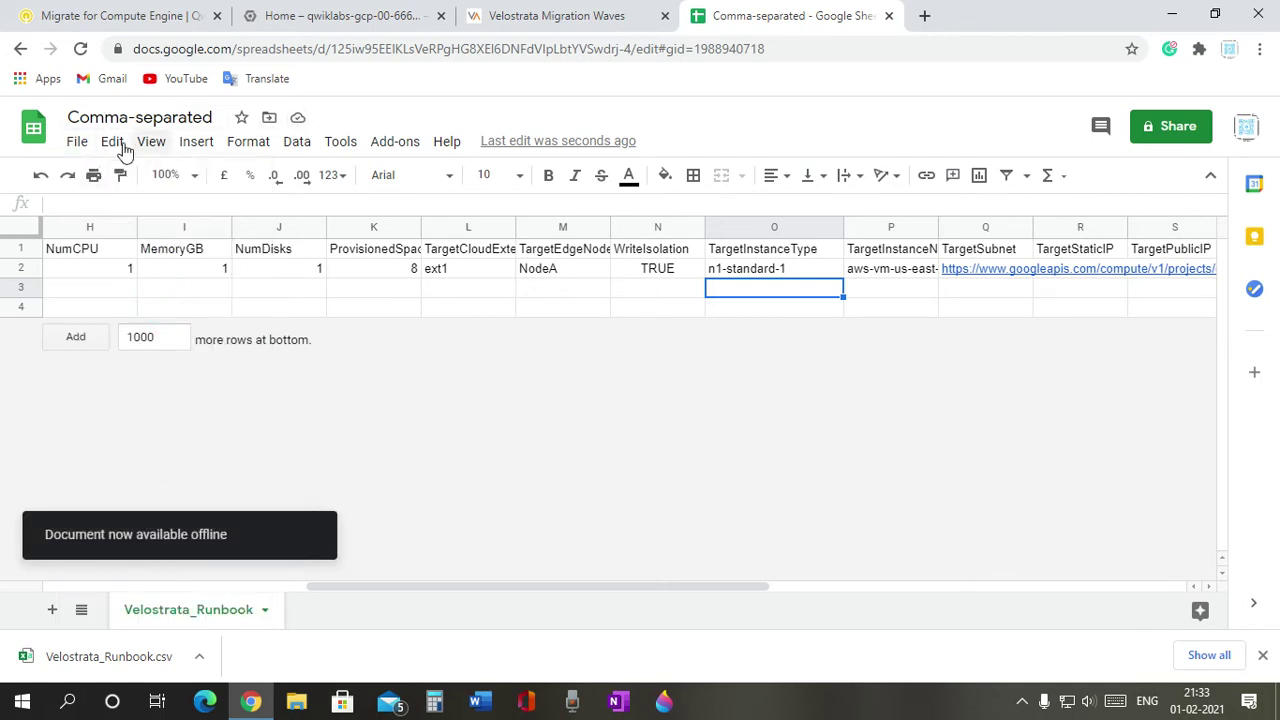
# Download the current runbook sheet as comma-separated values (.csv)
pyautogui.click(77, 141)
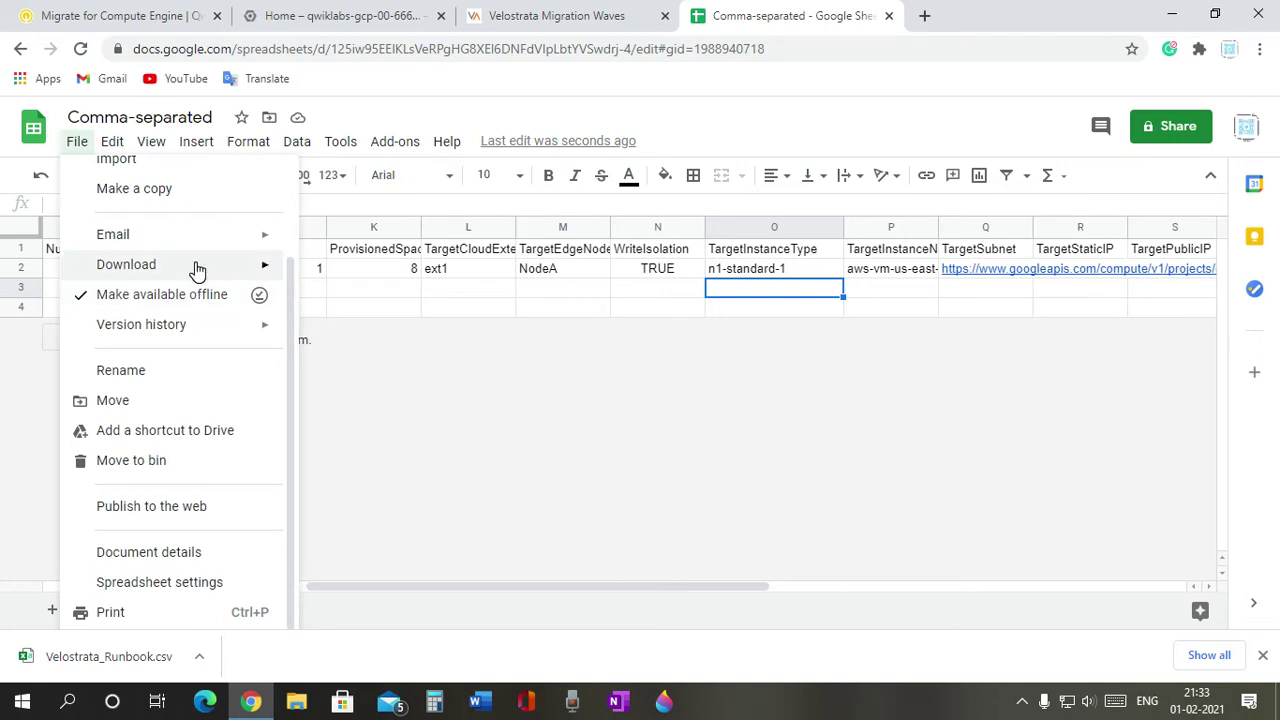
pyautogui.moveTo(194, 266)
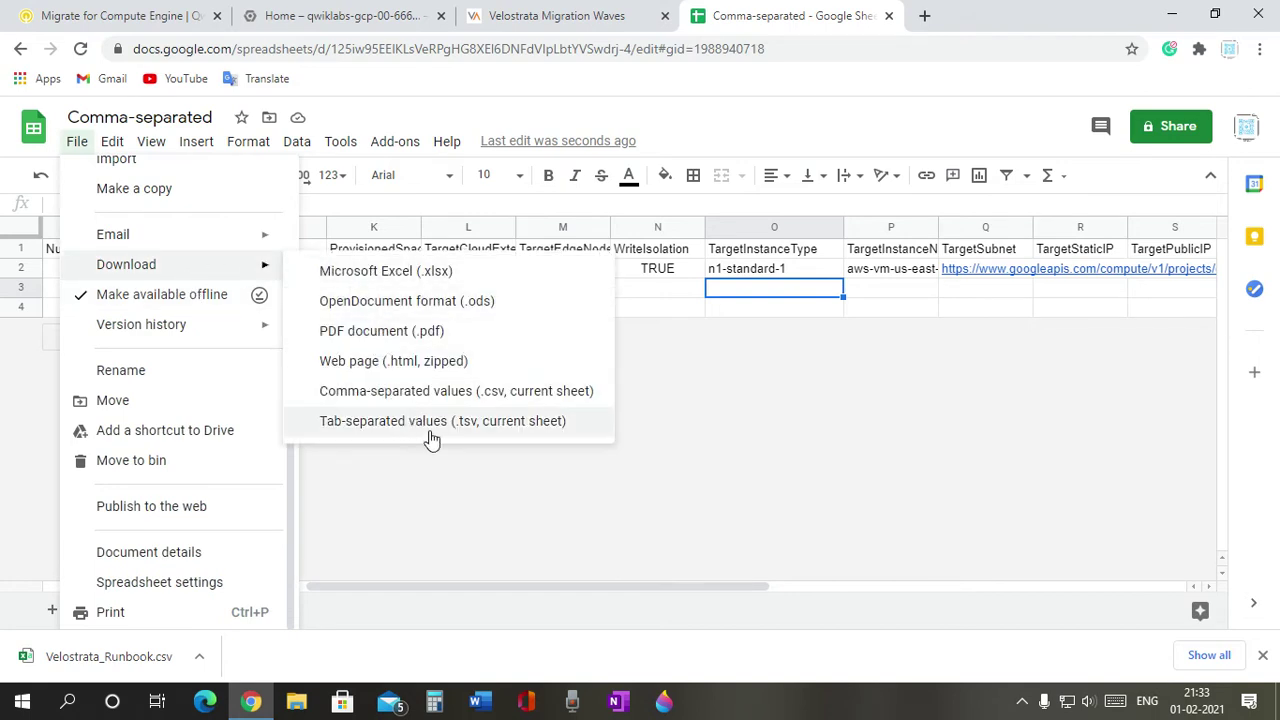
pyautogui.click(444, 394)
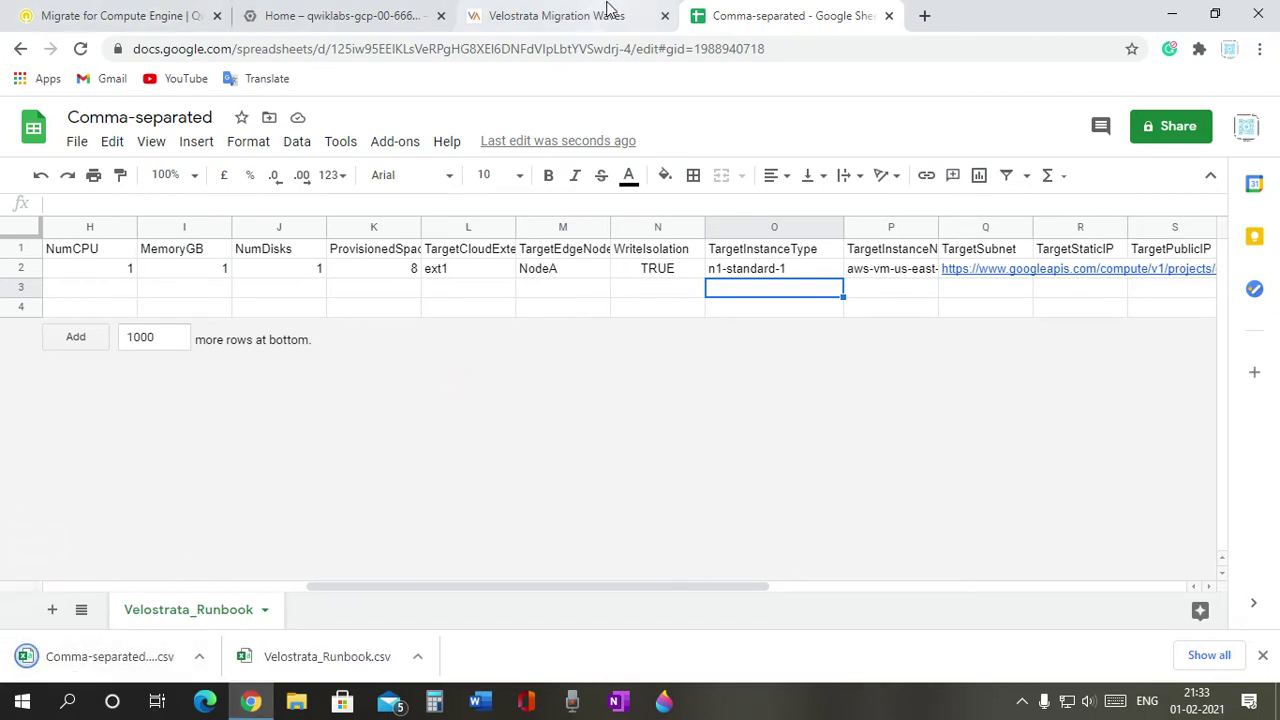
# Read the lab's Create a new wave section and start a new wave in Velostrata Migration Waves
pyautogui.click(524, 8)
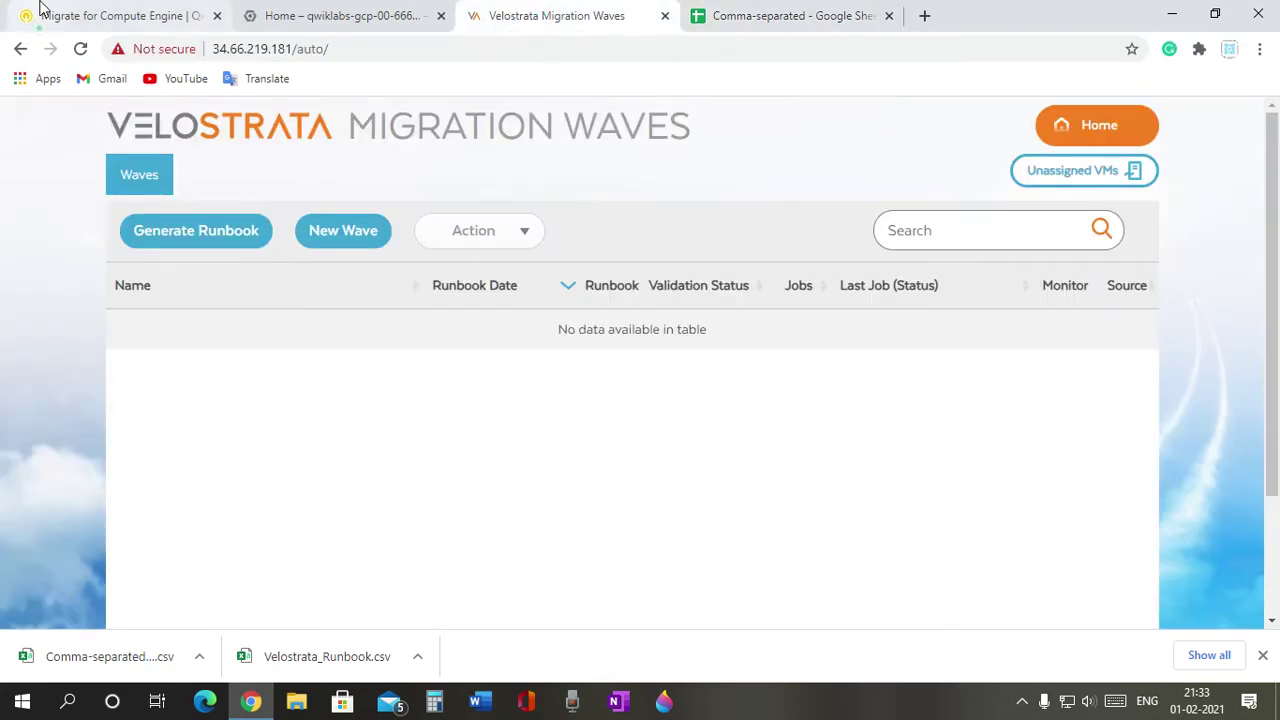
pyautogui.click(40, 12)
pyautogui.click(600, 305)
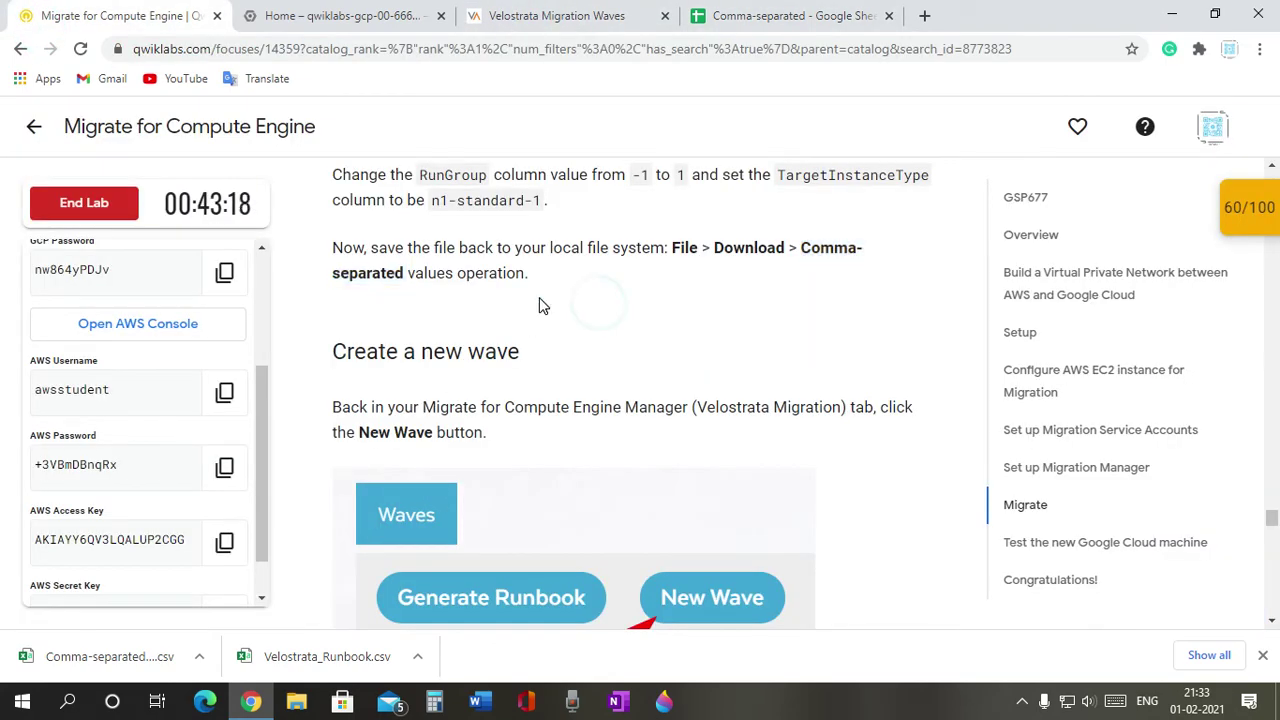
pyautogui.scroll(-1, 519, 386)
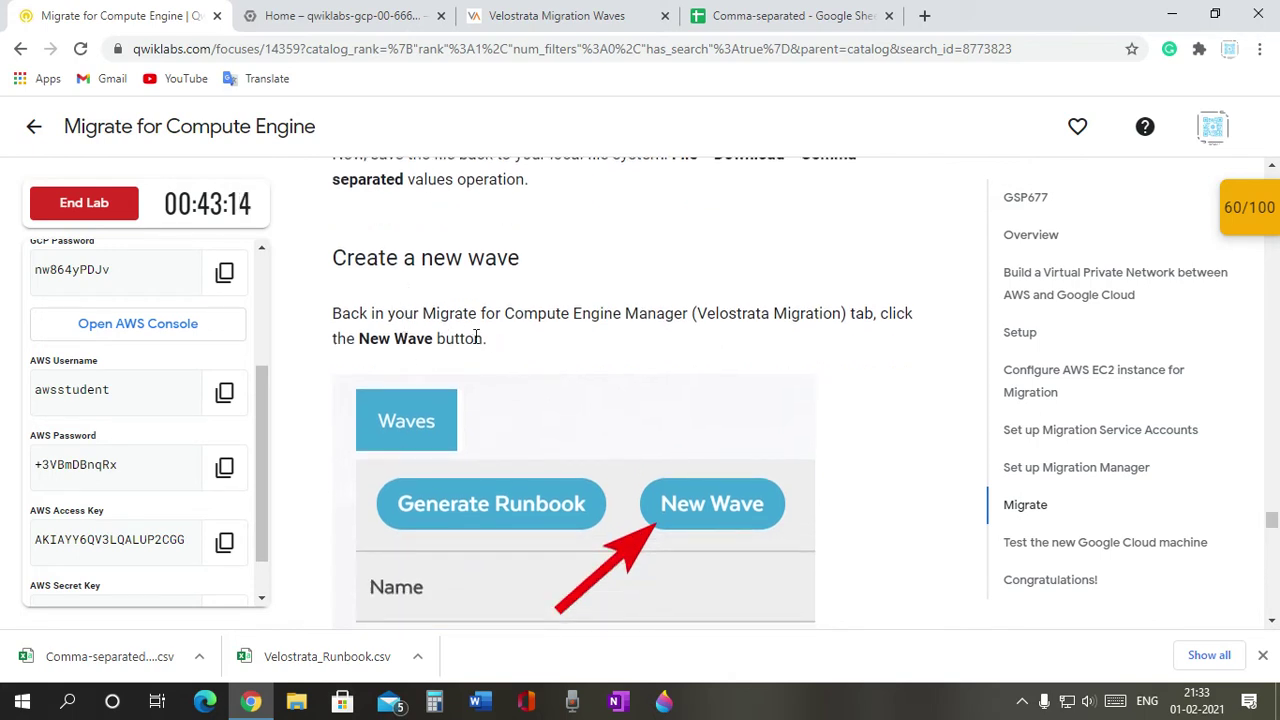
pyautogui.scroll(-1, 510, 366)
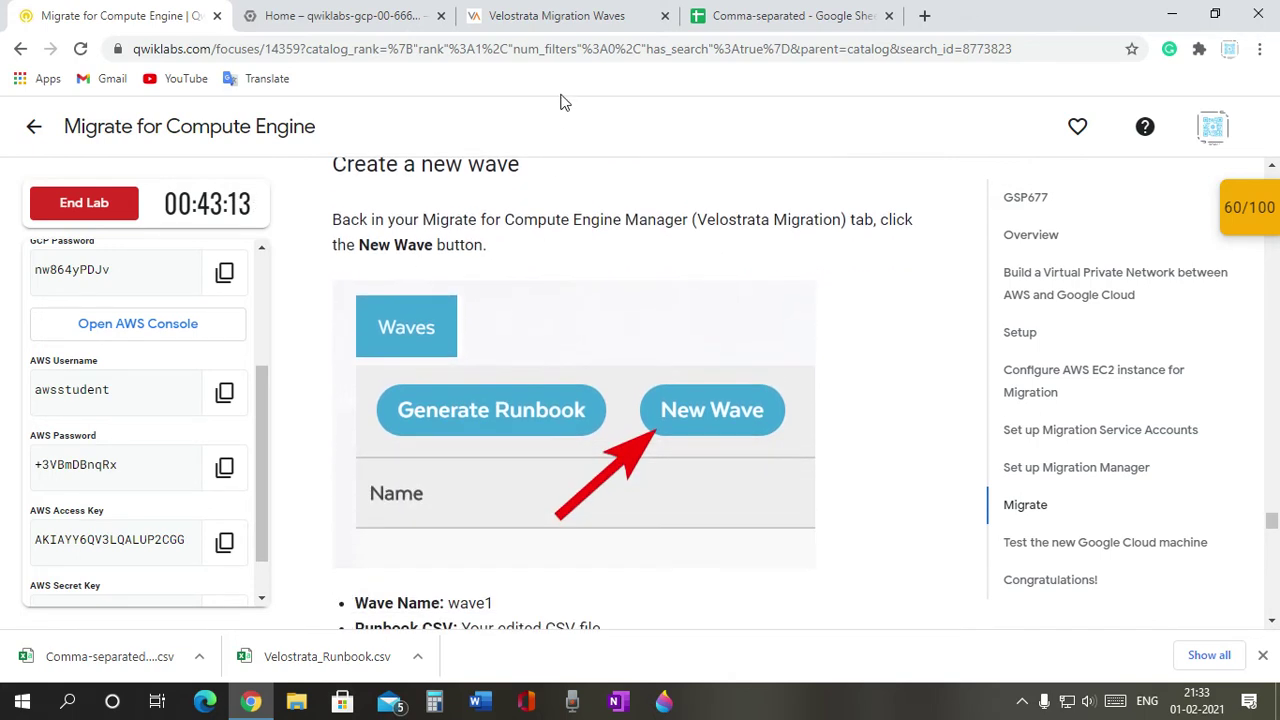
pyautogui.click(560, 13)
pyautogui.click(366, 228)
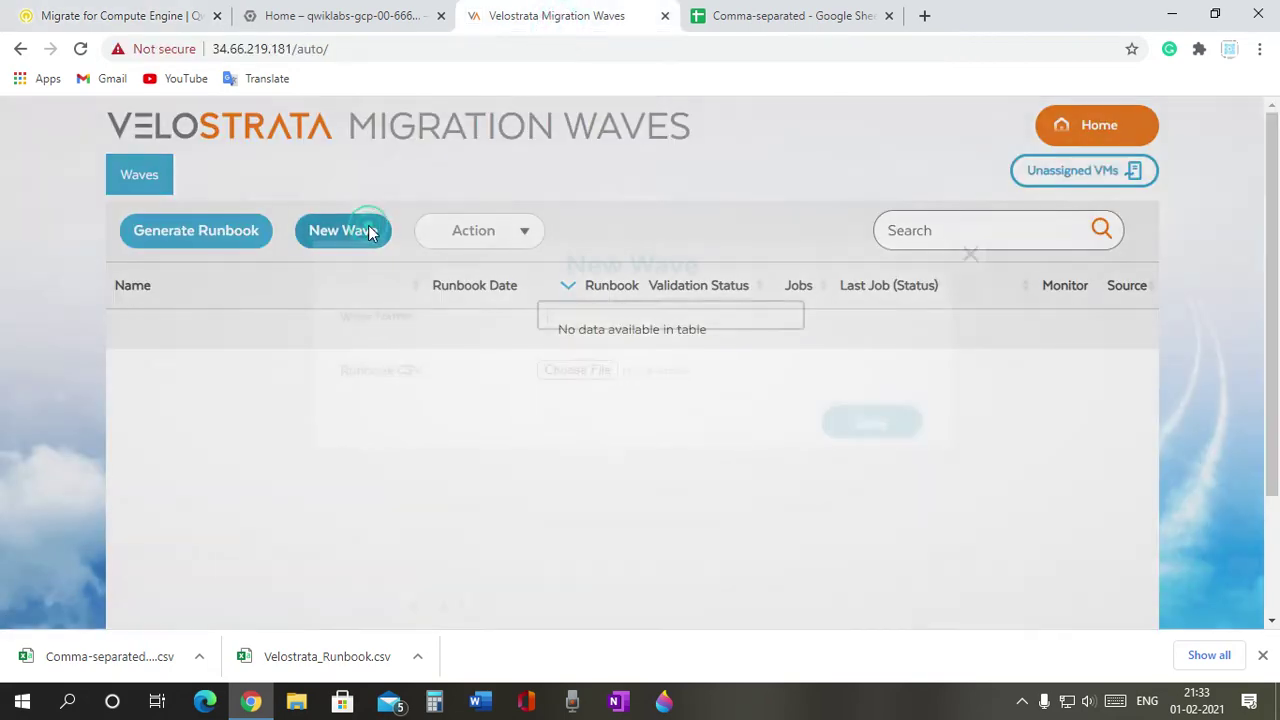
# Copy the wave name wave1 from the lab instructions and enter it as the new wave's name in Velostrata
pyautogui.click(130, 14)
pyautogui.scroll(-2, 497, 377)
pyautogui.moveTo(450, 416); pyautogui.dragTo(484, 418)
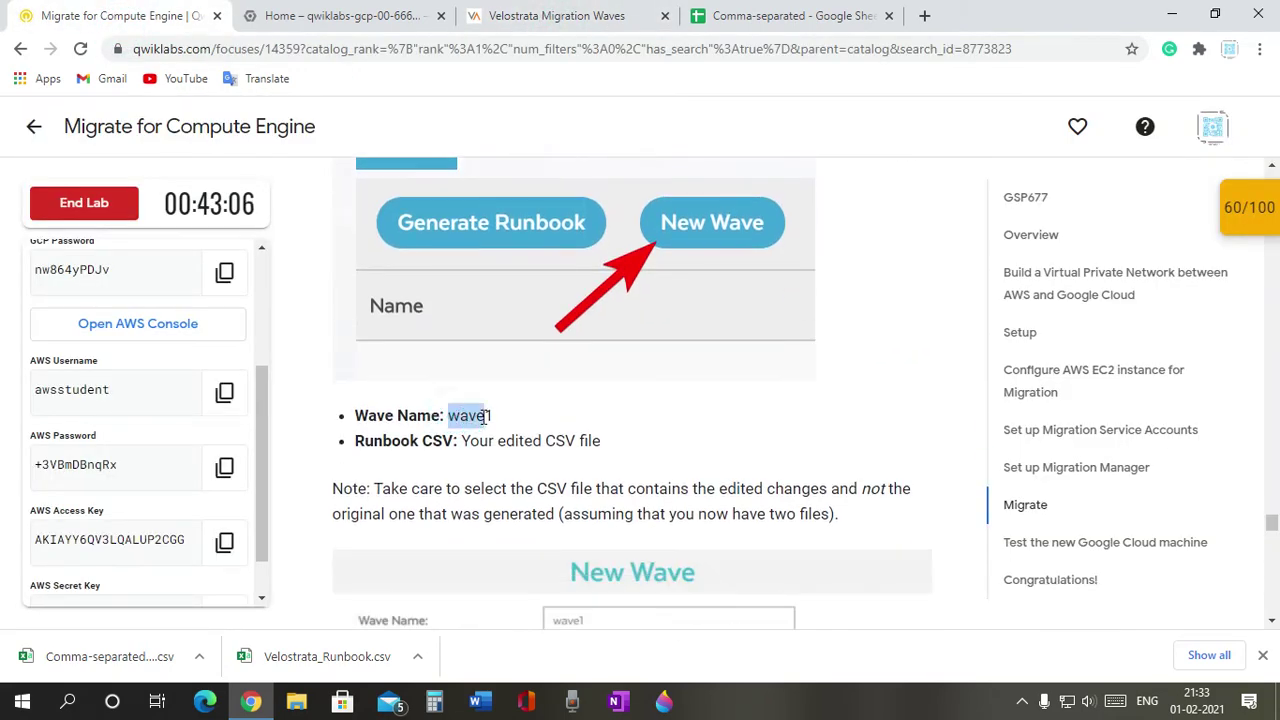
pyautogui.rightClick(492, 417)
pyautogui.click(516, 431)
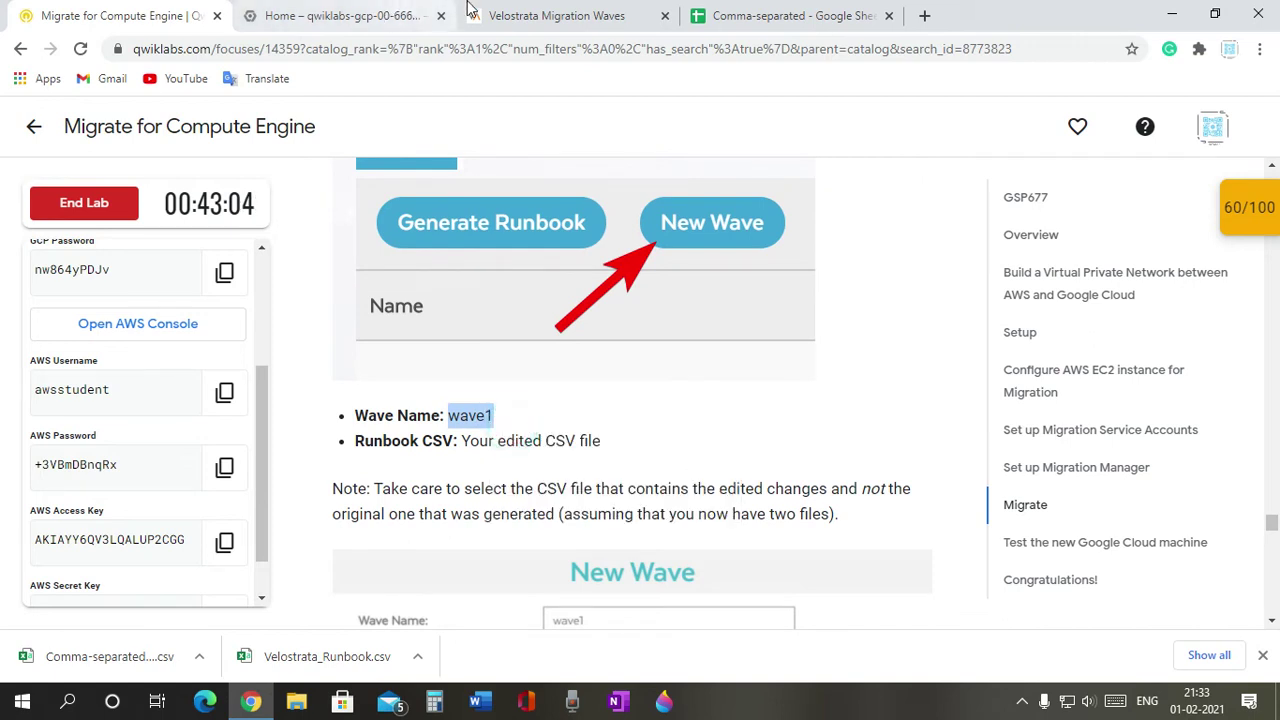
pyautogui.click(512, 16)
pyautogui.rightClick(626, 326)
pyautogui.click(614, 326)
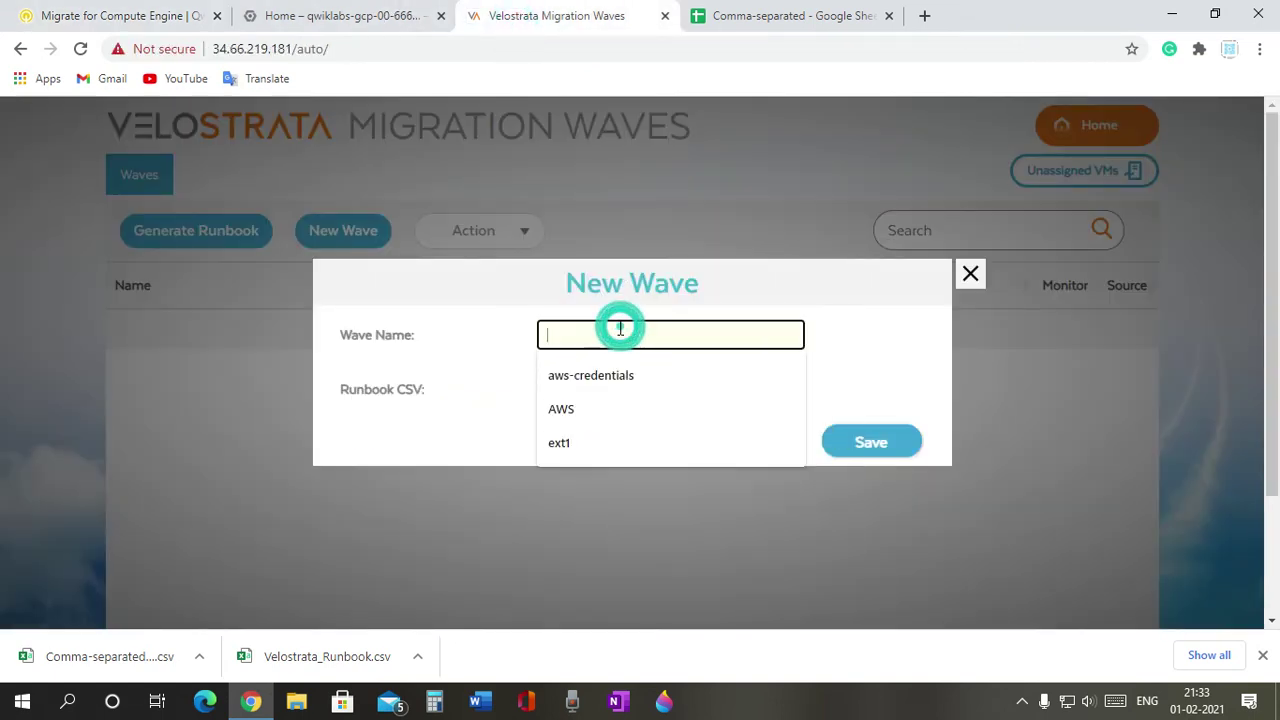
pyautogui.rightClick(619, 333)
pyautogui.click(665, 476)
# Attach the edited Comma-separated - Velostrata_Runbook.csv from Downloads as the runbook CSV and save the new wave
pyautogui.click(597, 392)
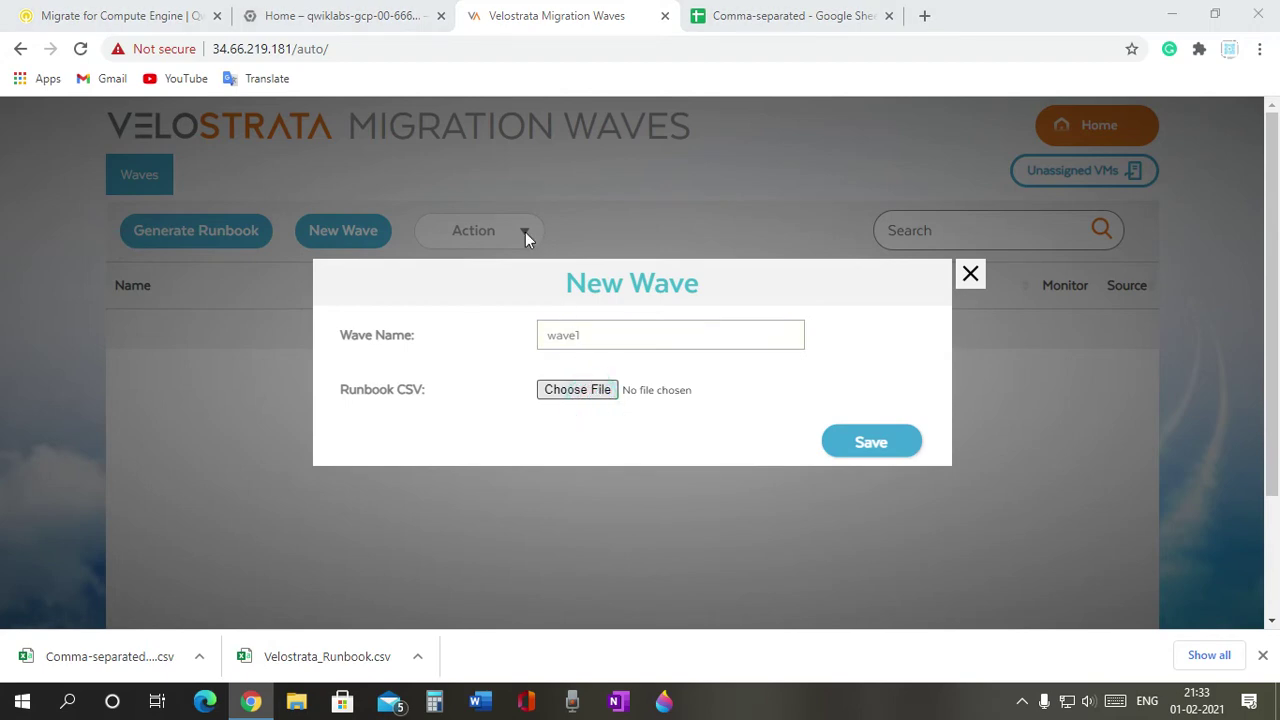
pyautogui.click(251, 163)
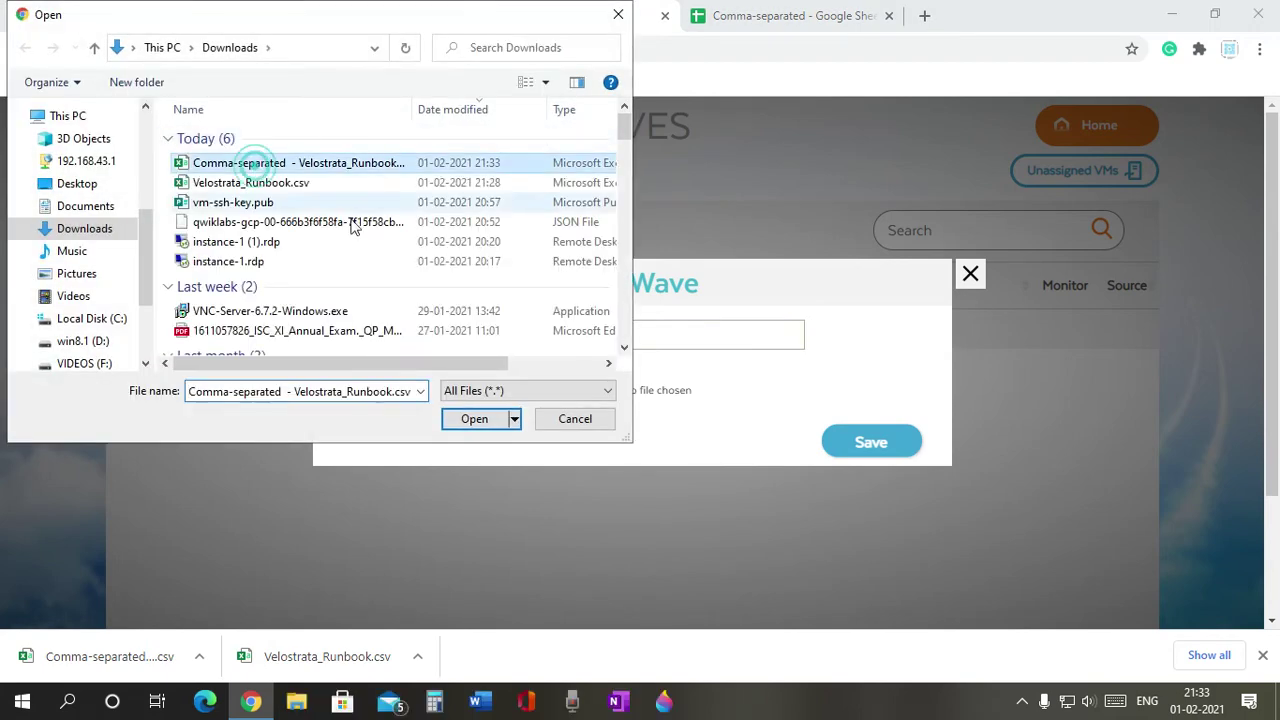
pyautogui.click(481, 418)
pyautogui.click(857, 445)
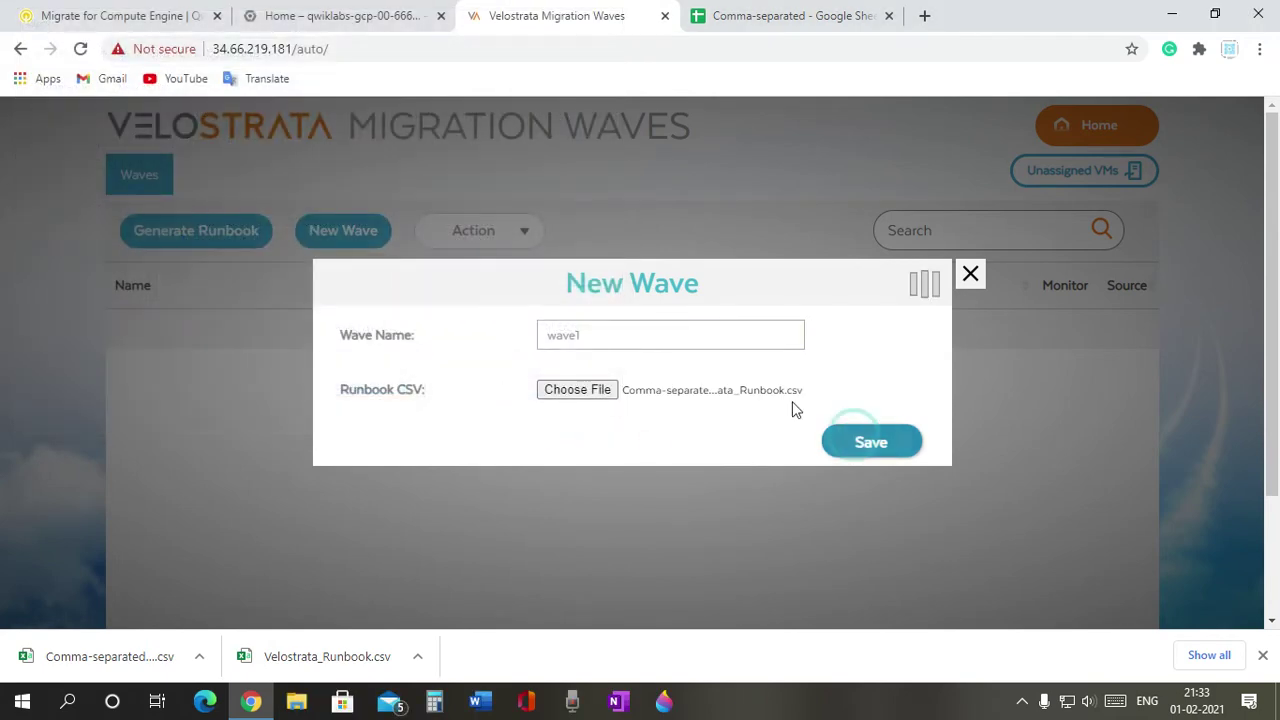
# Read the lab's Validate the Wave section and check the wave1 entry in the Velostrata waves list
pyautogui.click(110, 15)
pyautogui.scroll(-1, 425, 398)
pyautogui.scroll(-2, 425, 398)
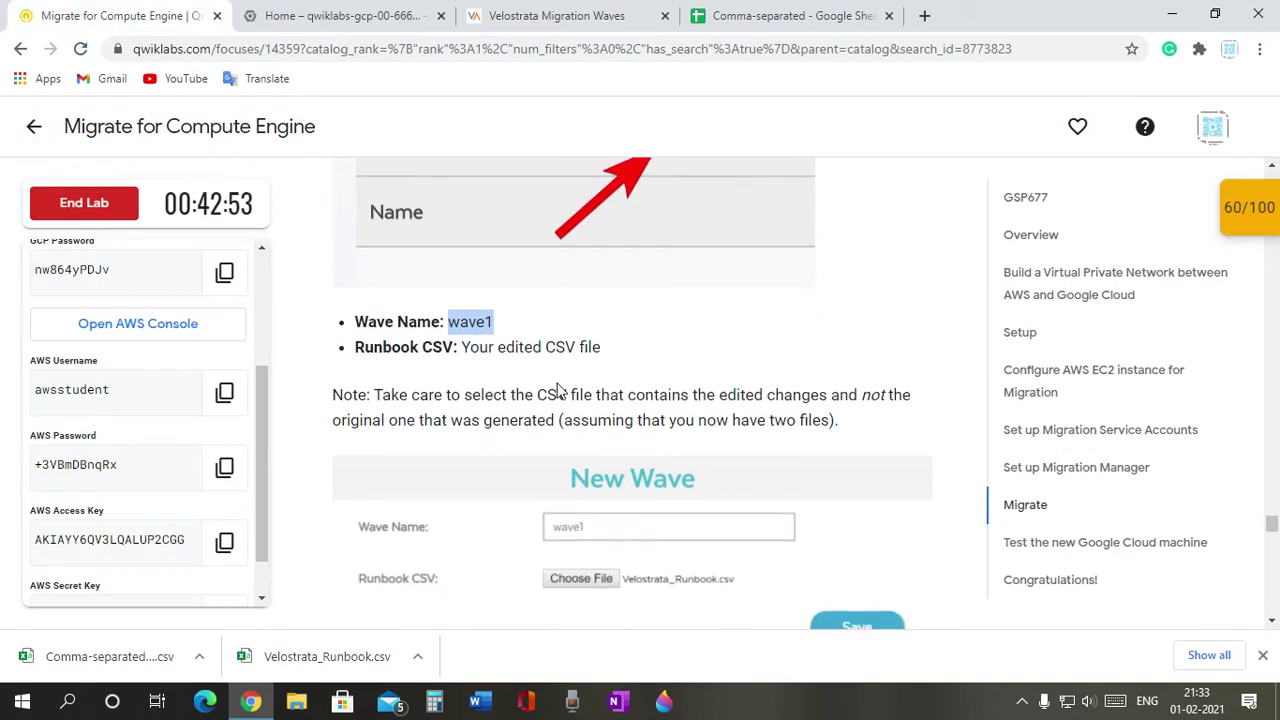
pyautogui.scroll(-1, 688, 361)
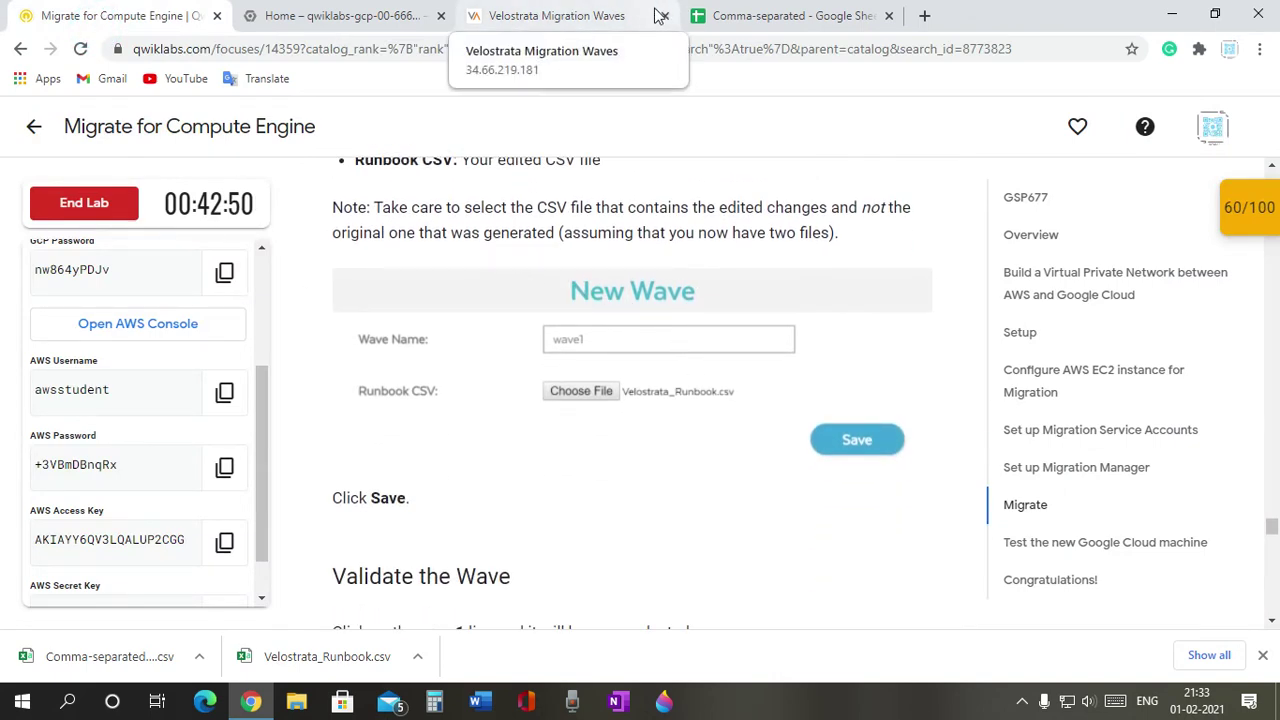
pyautogui.click(550, 12)
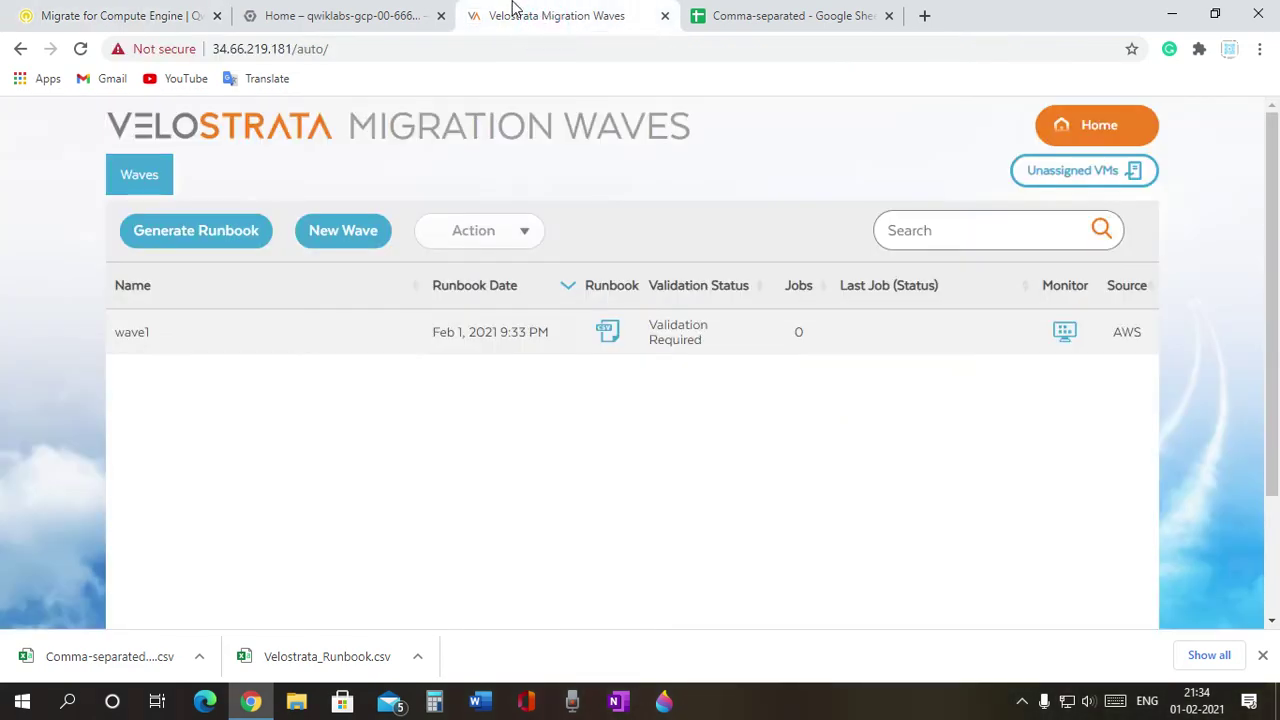
pyautogui.click(110, 15)
pyautogui.scroll(-2, 477, 403)
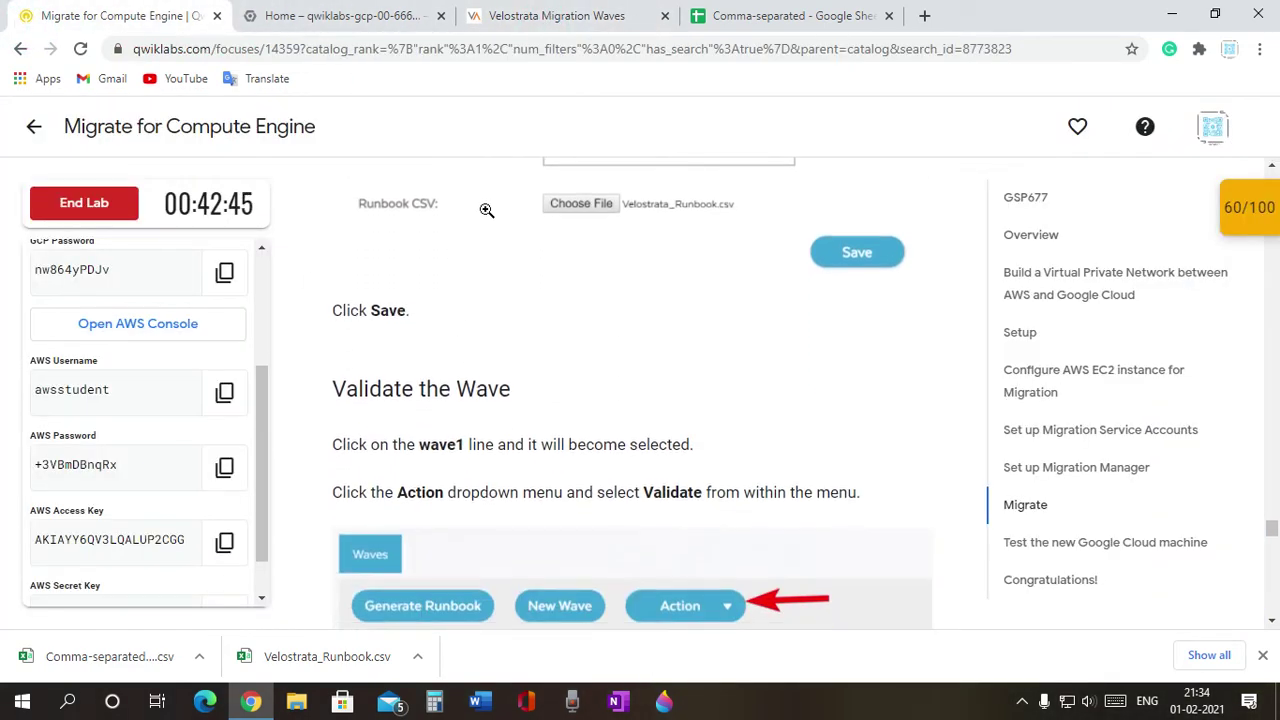
pyautogui.click(488, 18)
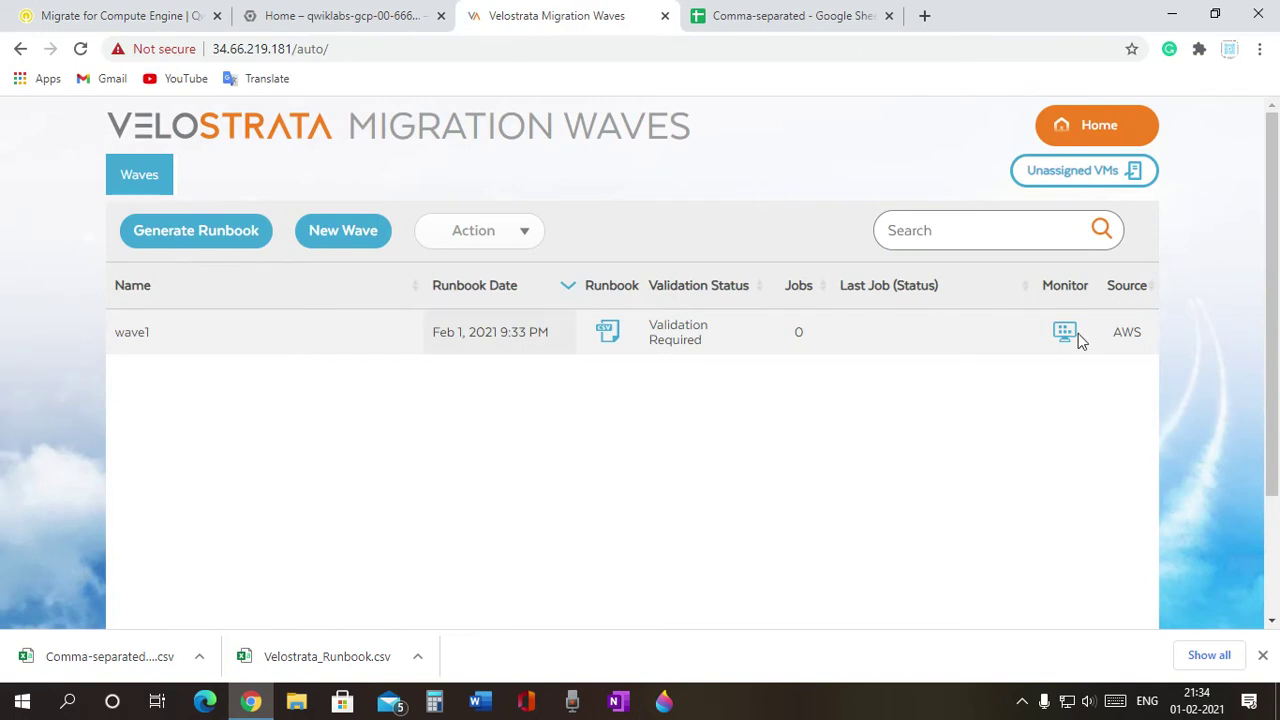
pyautogui.click(110, 15)
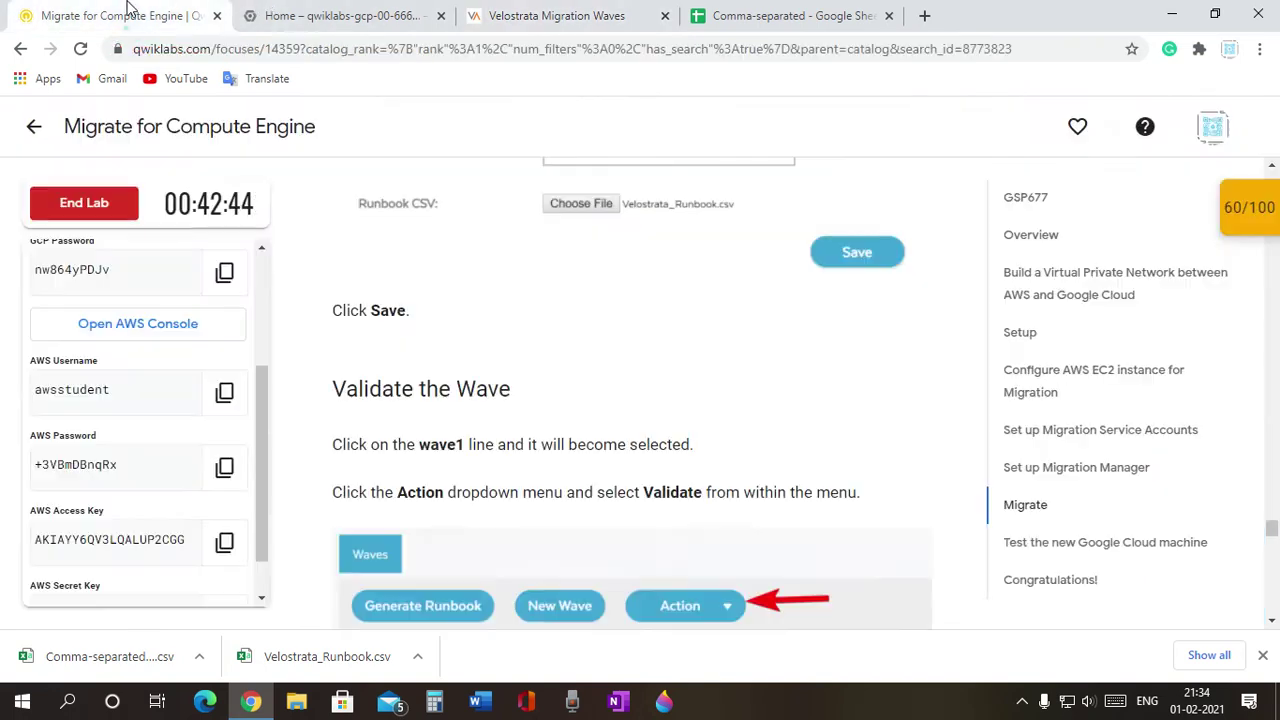
pyautogui.scroll(-1, 473, 420)
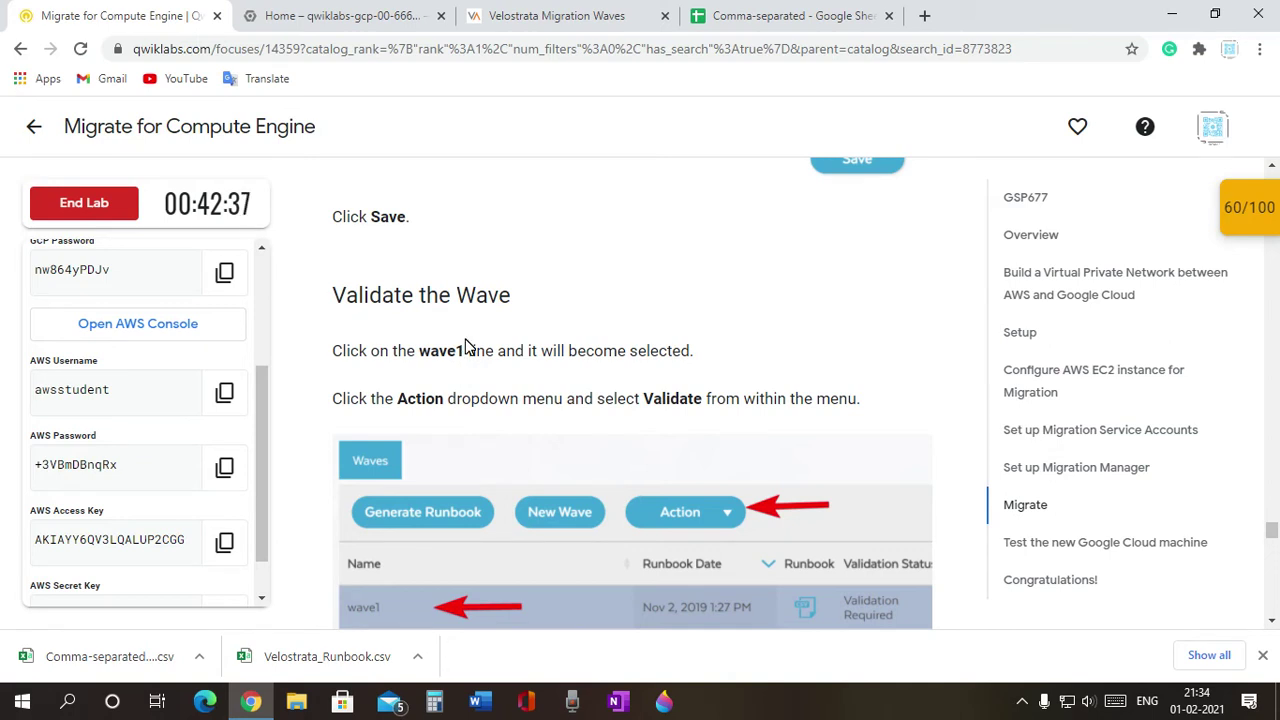
pyautogui.scroll(-1, 556, 302)
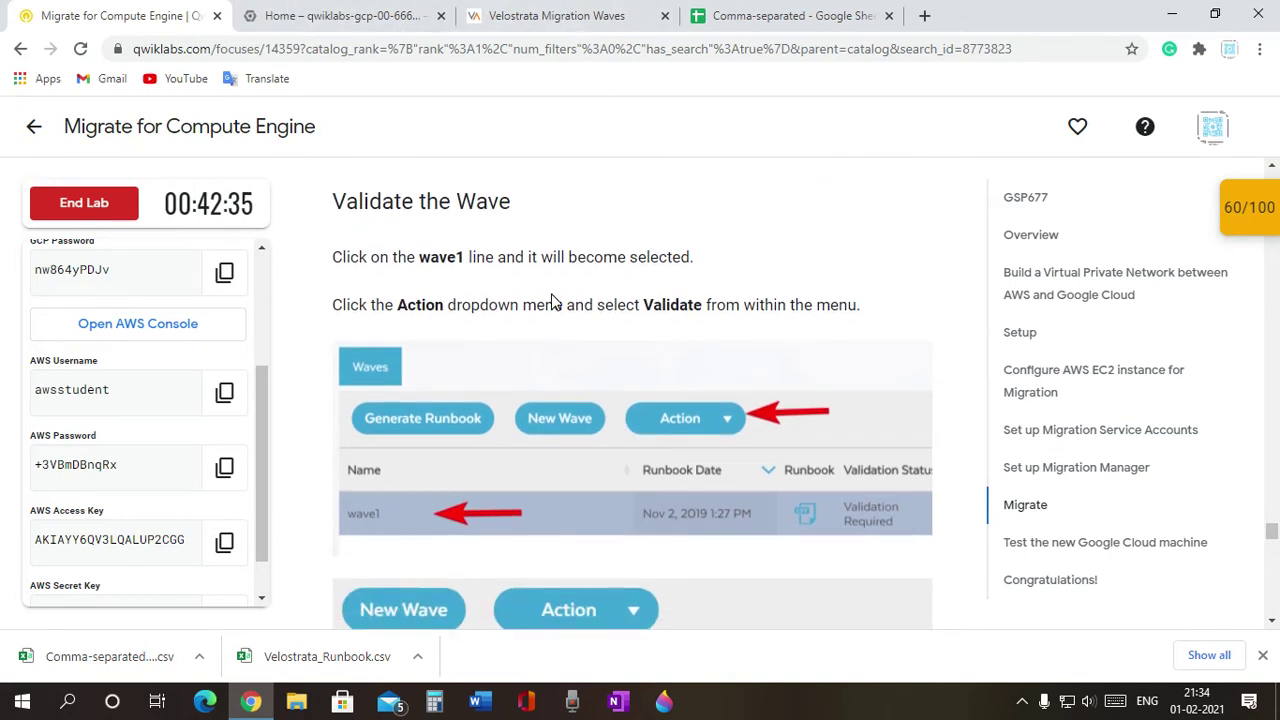
# Select wave1 in the waves list, run Validate on it and confirm the validation prompt
pyautogui.click(550, 18)
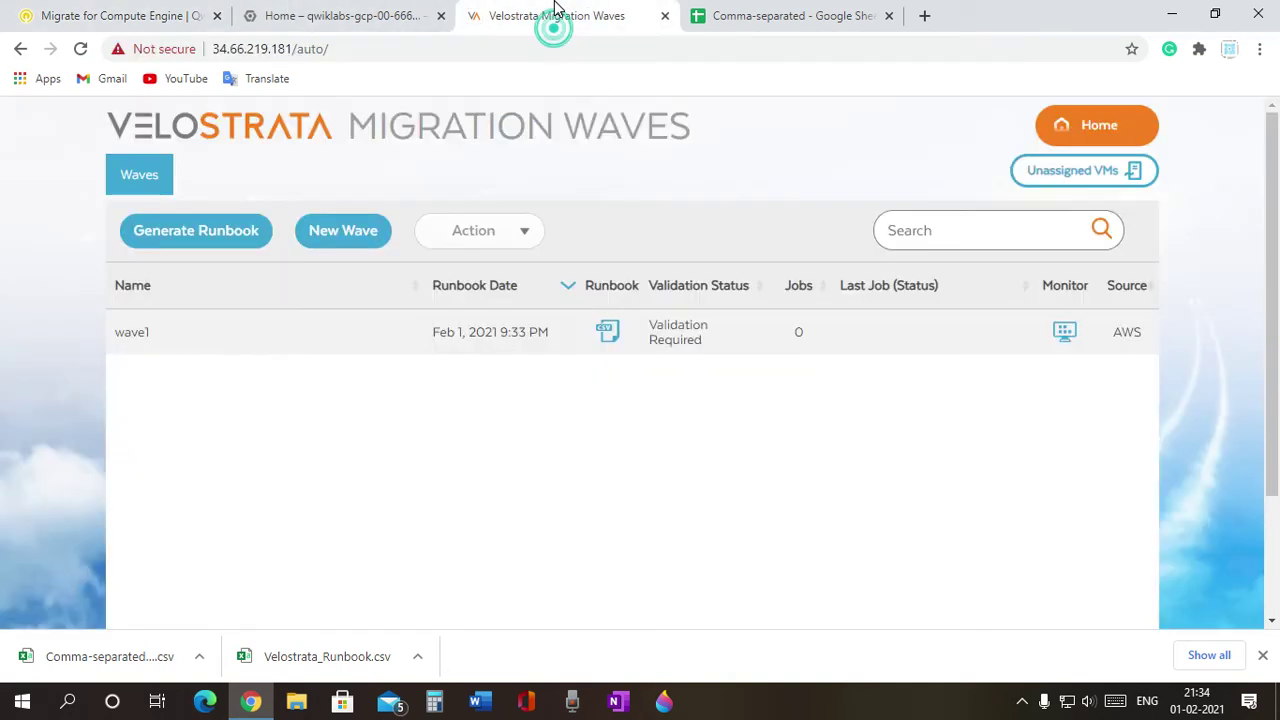
pyautogui.click(480, 338)
pyautogui.click(490, 226)
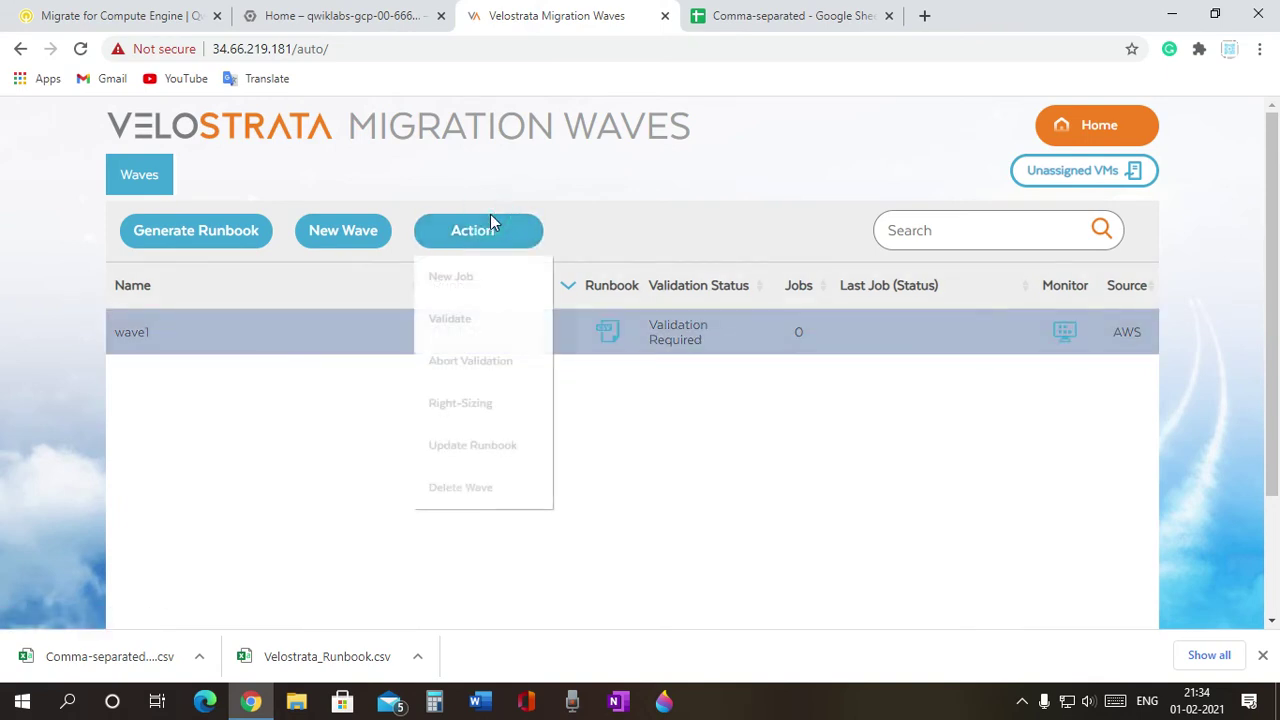
pyautogui.click(185, 435)
pyautogui.click(160, 340)
pyautogui.click(271, 322)
pyautogui.click(530, 235)
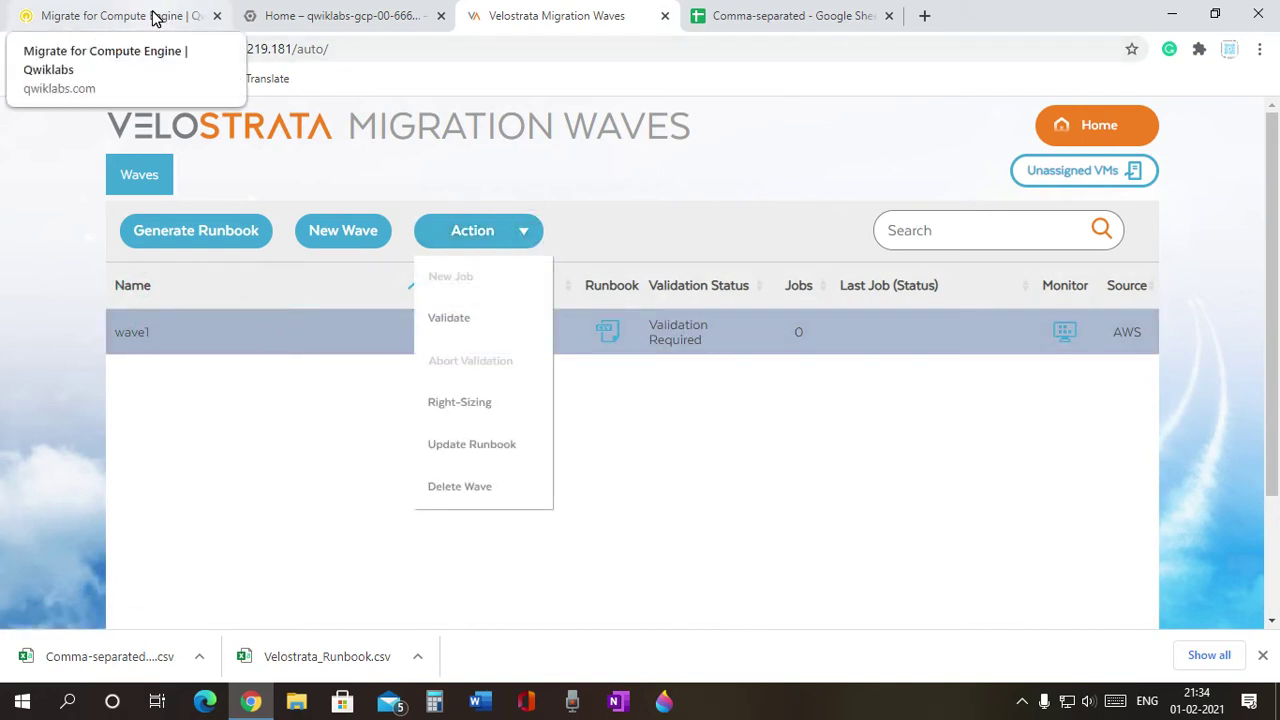
pyautogui.click(120, 16)
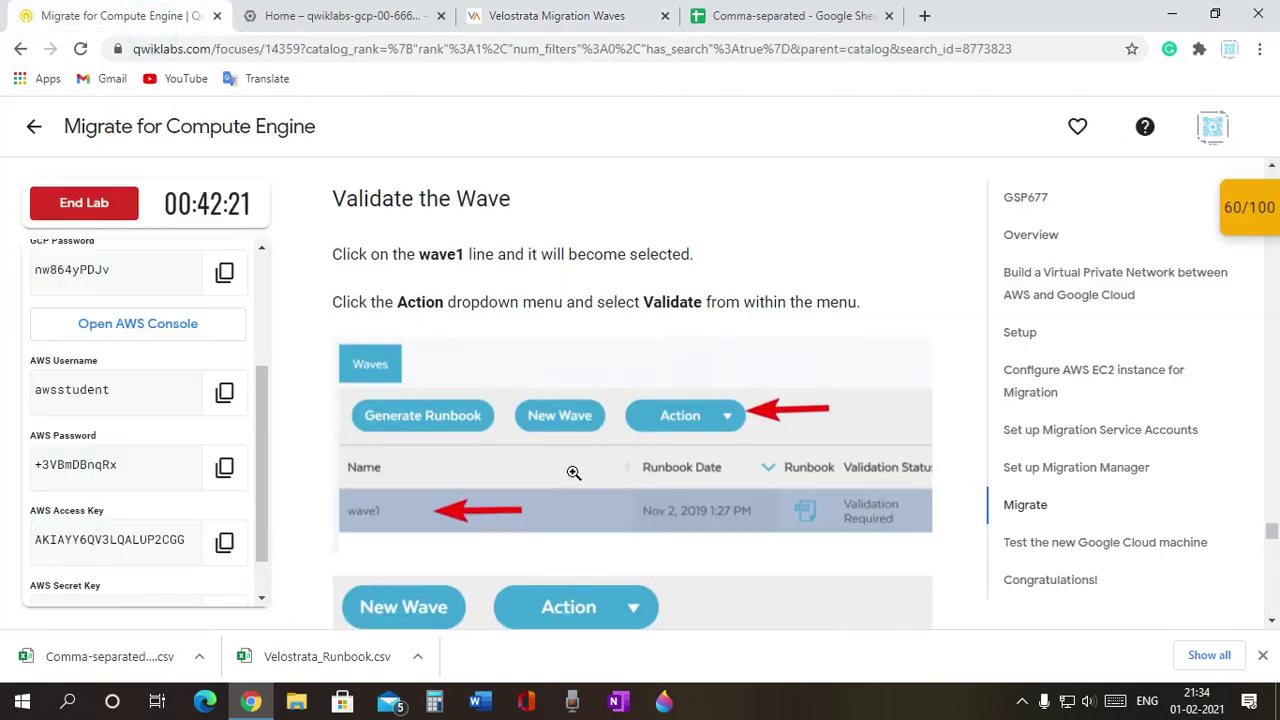
pyautogui.scroll(-5, 572, 478)
pyautogui.click(620, 28)
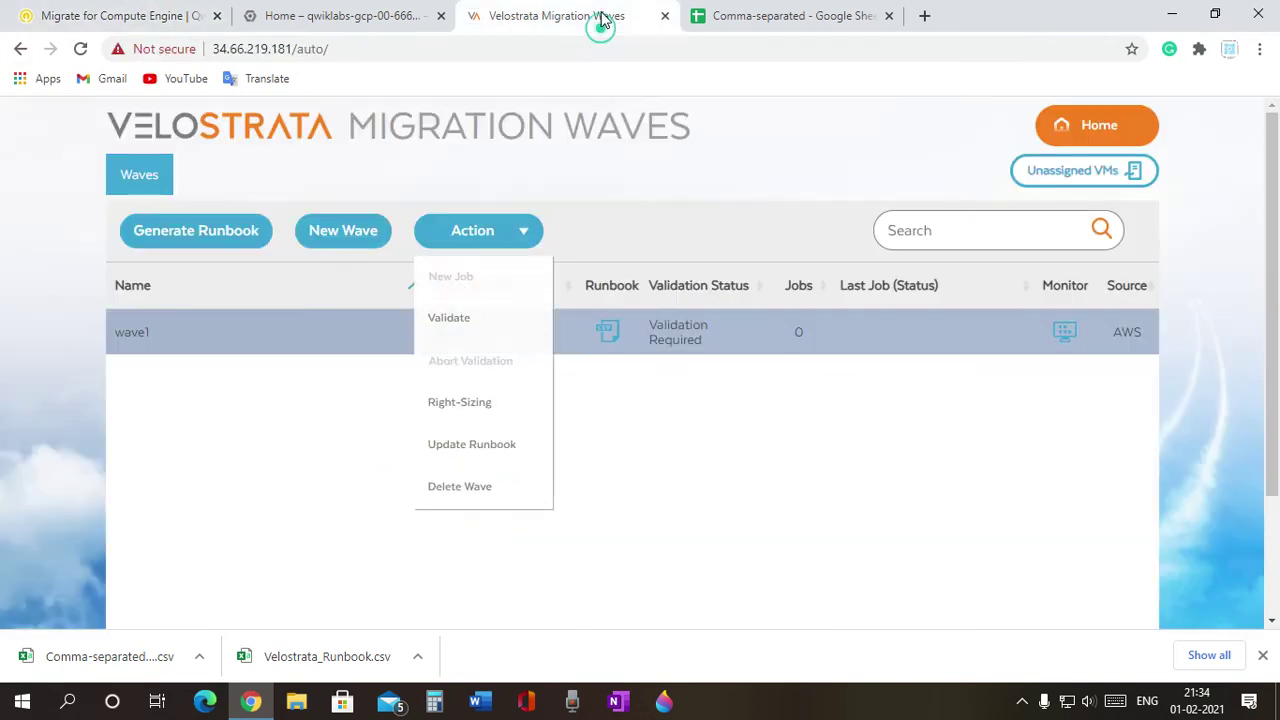
pyautogui.click(492, 312)
pyautogui.click(505, 228)
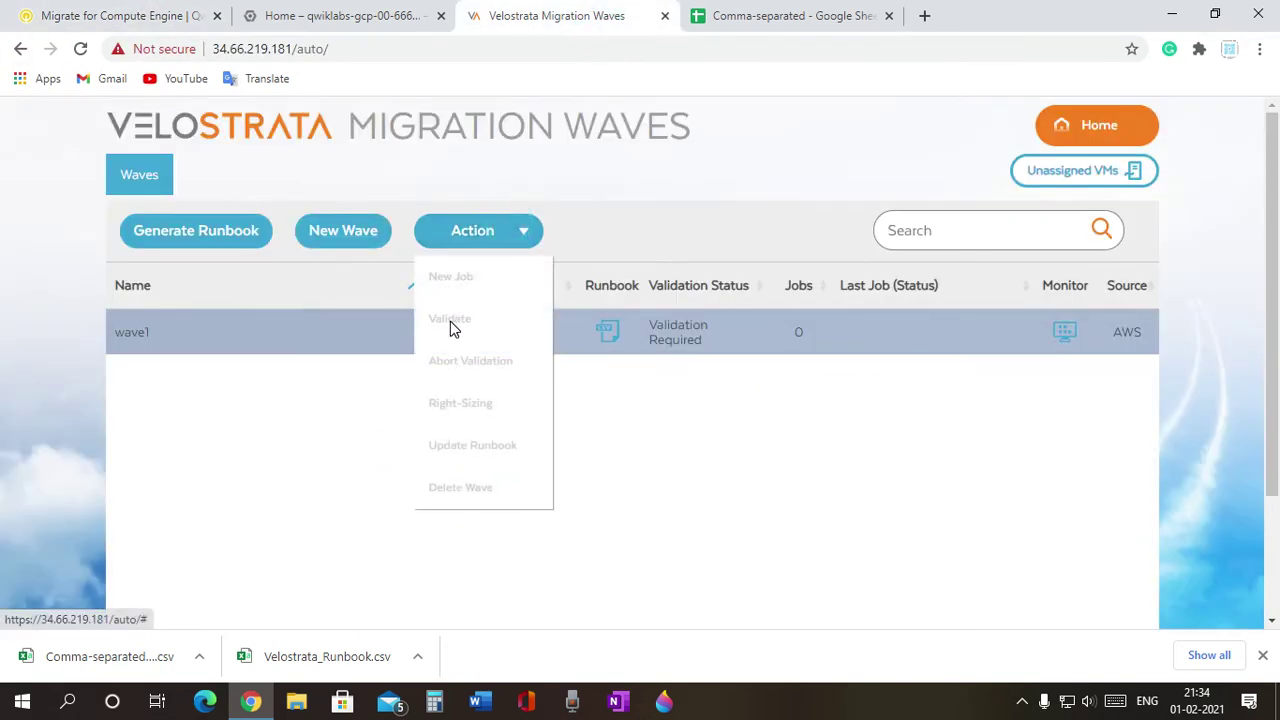
pyautogui.click(450, 322)
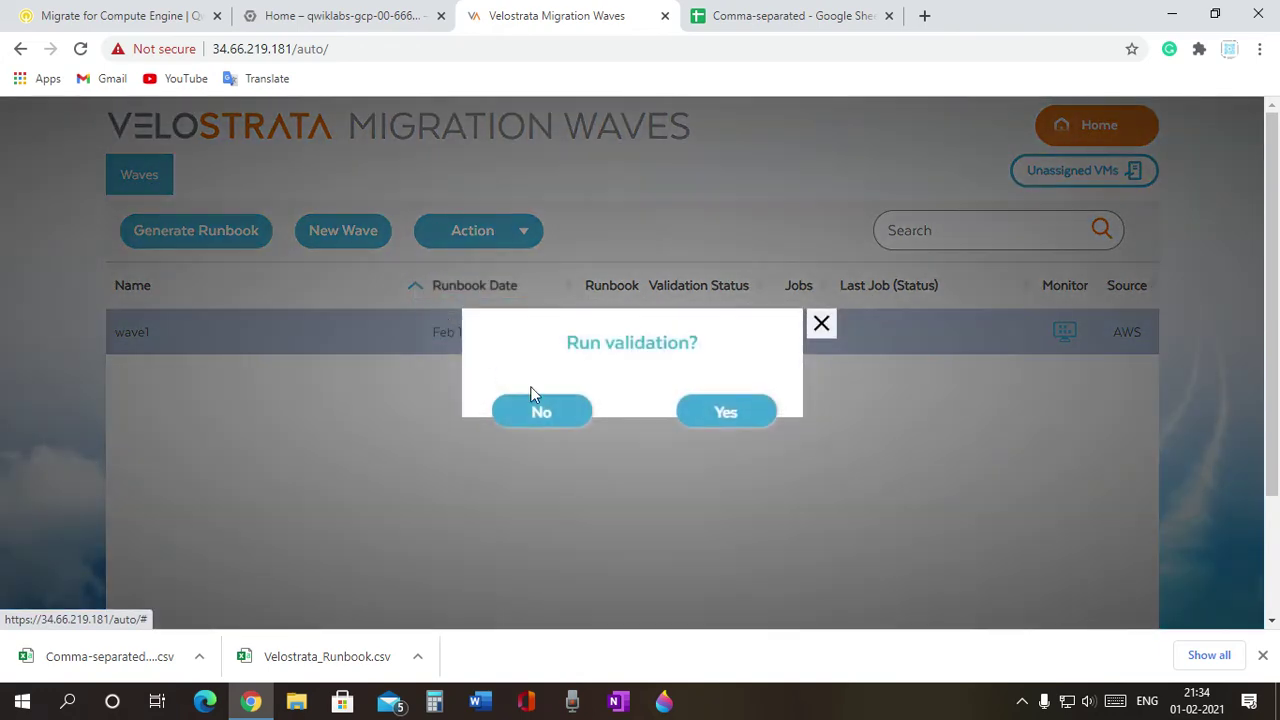
pyautogui.click(714, 413)
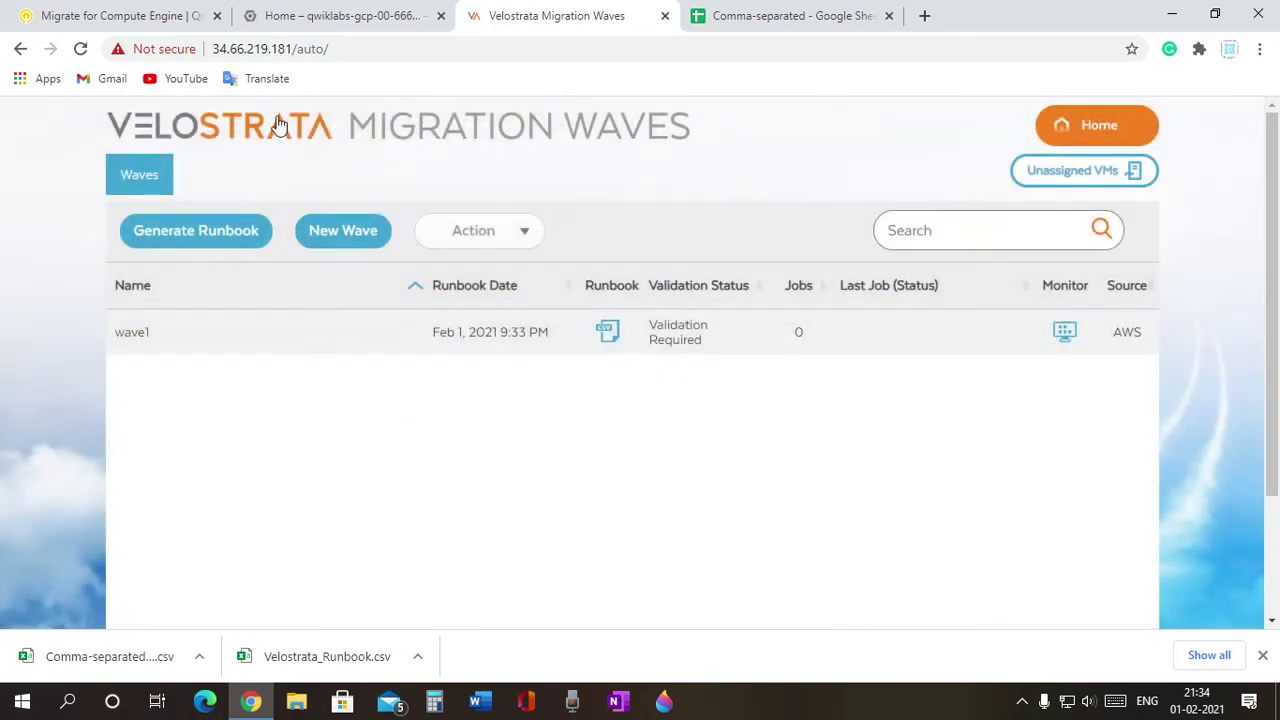
# Check wave1's validation status against the lab's Run Validation instructions and dismiss the finished downloads
pyautogui.click(127, 14)
pyautogui.scroll(-1, 551, 441)
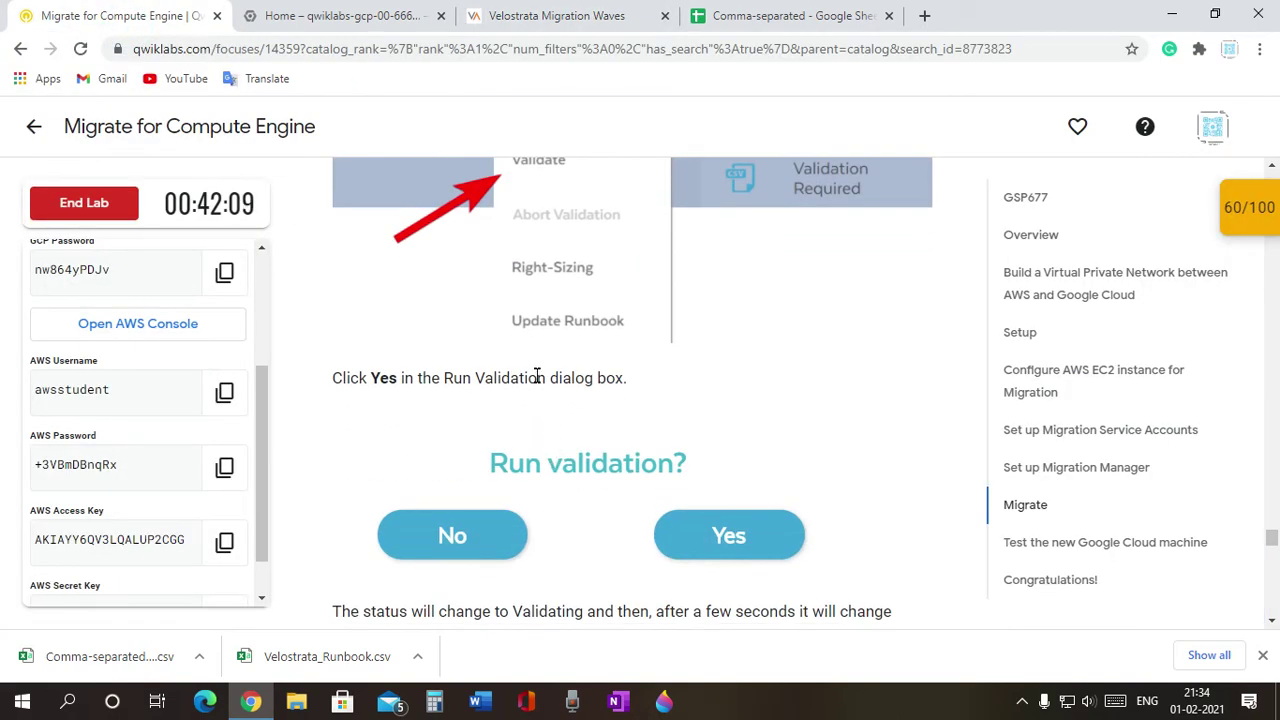
pyautogui.scroll(-2, 537, 375)
pyautogui.click(585, 15)
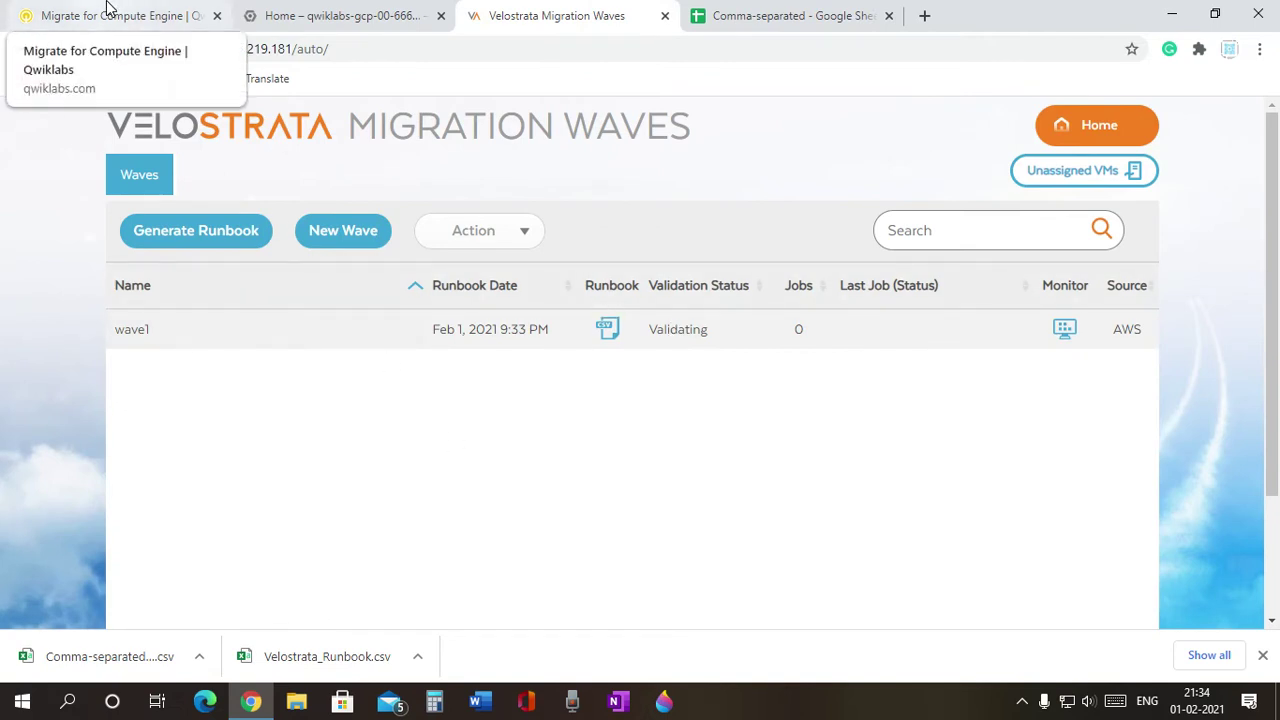
pyautogui.click(1262, 655)
pyautogui.click(110, 15)
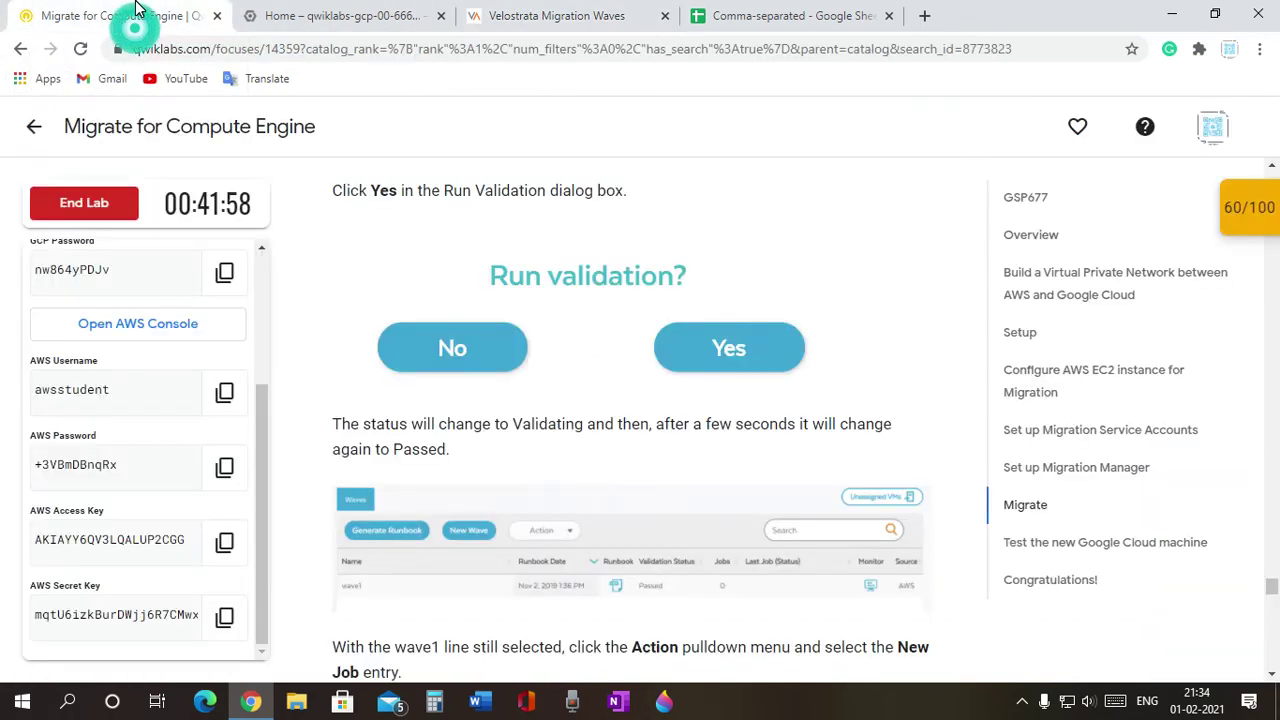
pyautogui.scroll(1, 452, 318)
pyautogui.scroll(2, 452, 318)
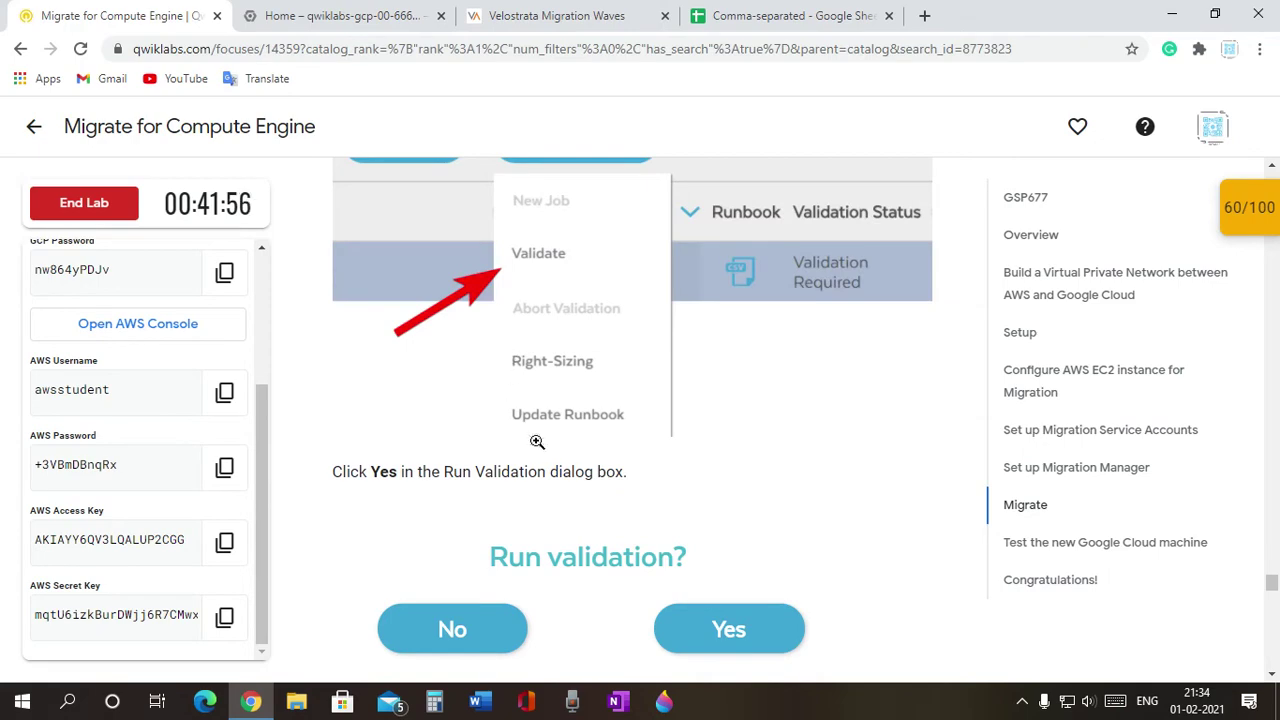
pyautogui.click(590, 17)
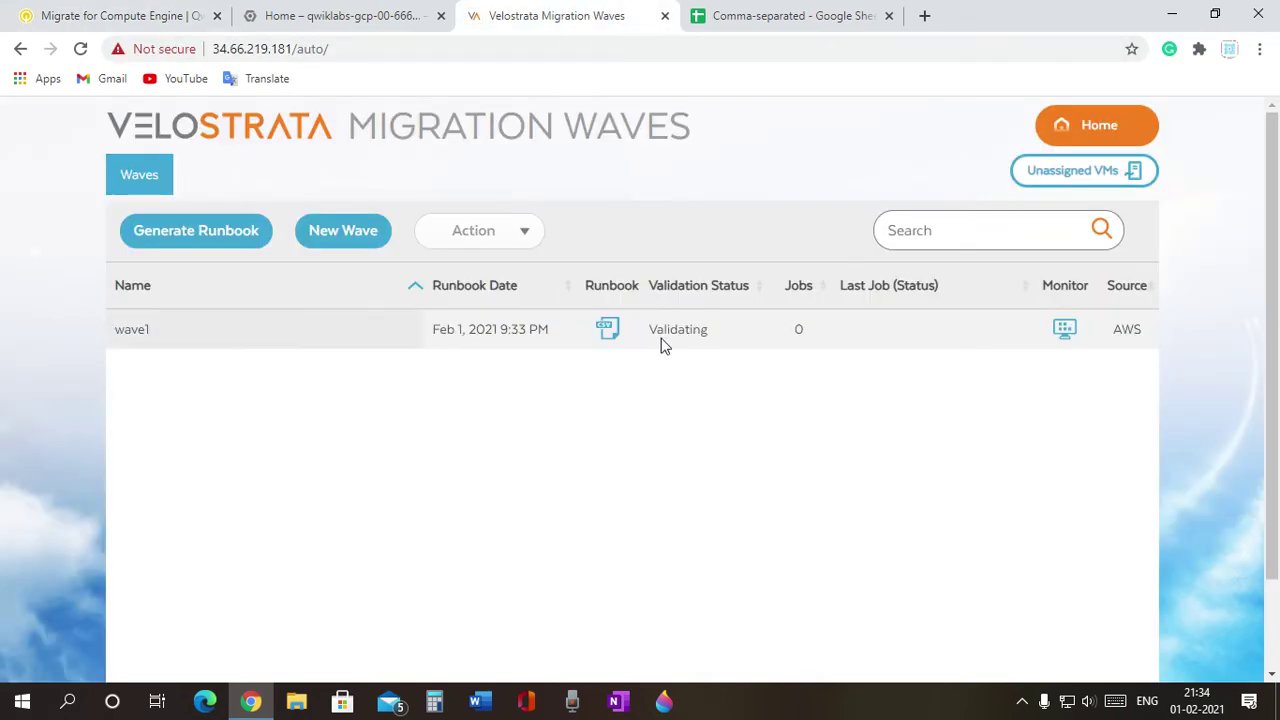
# Read the lab's passage on the expected validation status and the following job, and recheck wave1's status
pyautogui.click(52, 10)
pyautogui.scroll(-4, 410, 375)
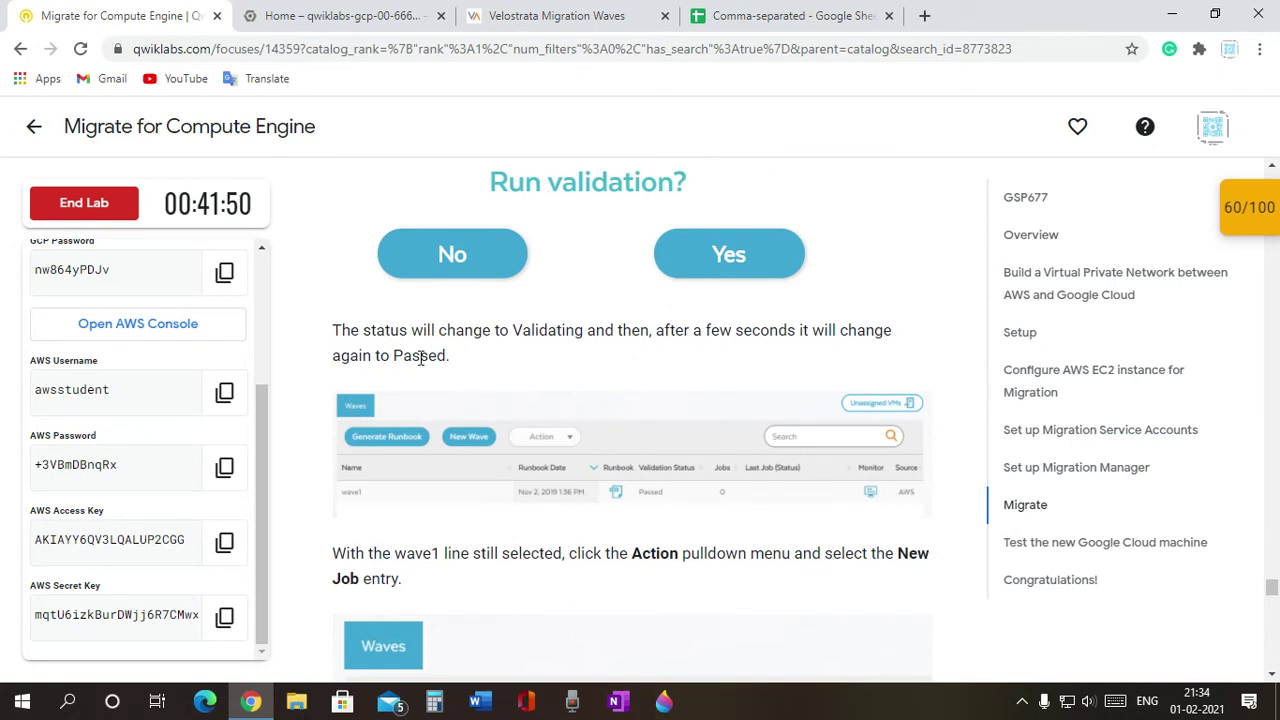
pyautogui.scroll(-1, 427, 360)
pyautogui.scroll(-2, 505, 340)
pyautogui.click(580, 14)
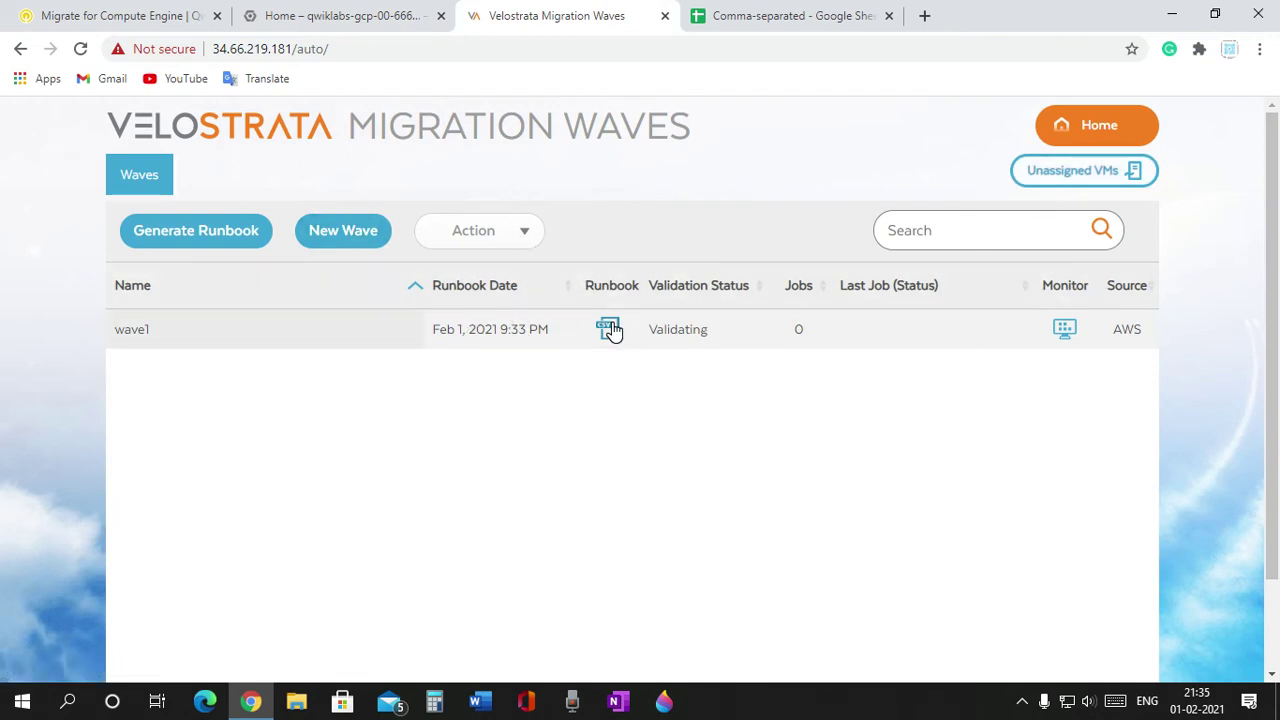
pyautogui.scroll(-2, 352, 381)
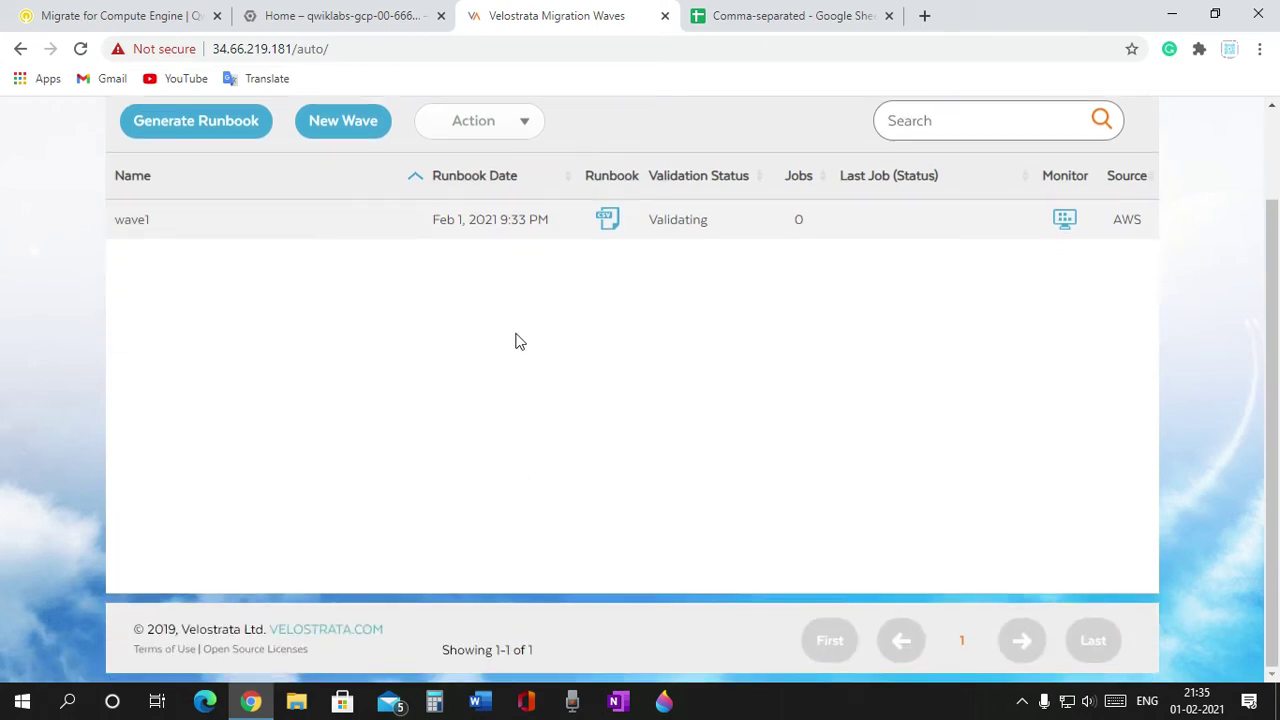
pyautogui.scroll(2, 711, 546)
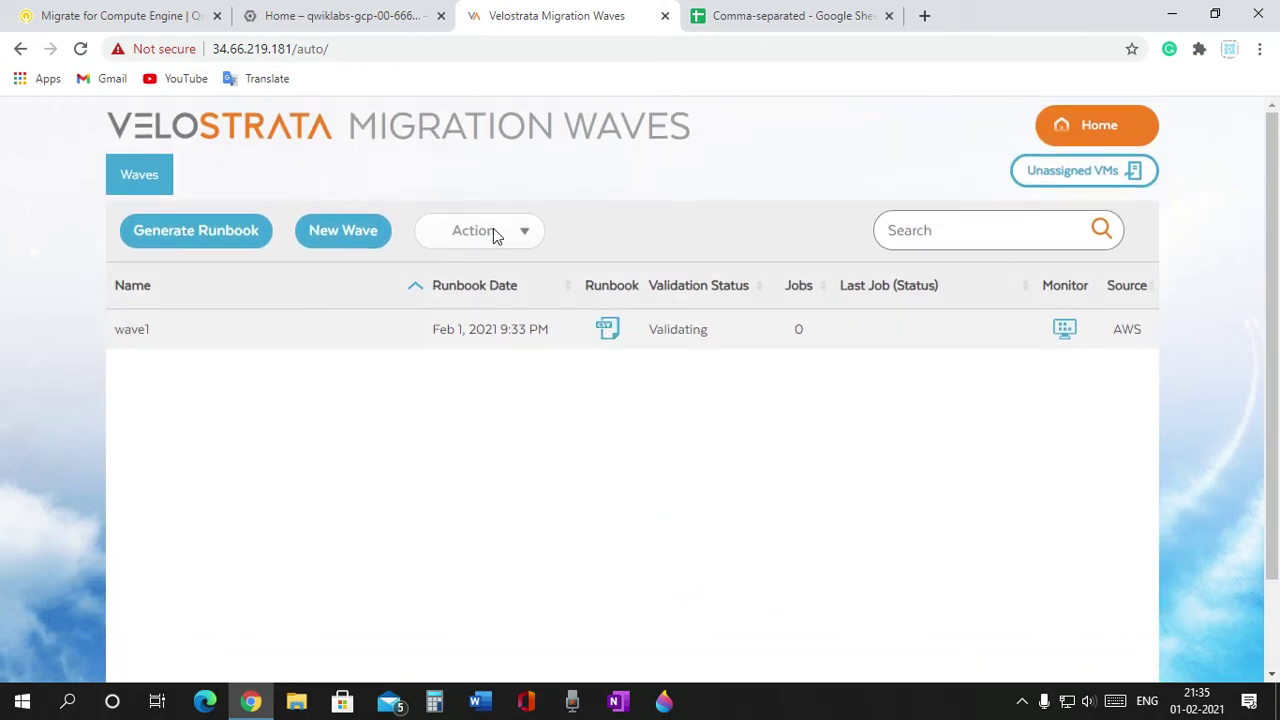
pyautogui.click(371, 334)
pyautogui.click(528, 231)
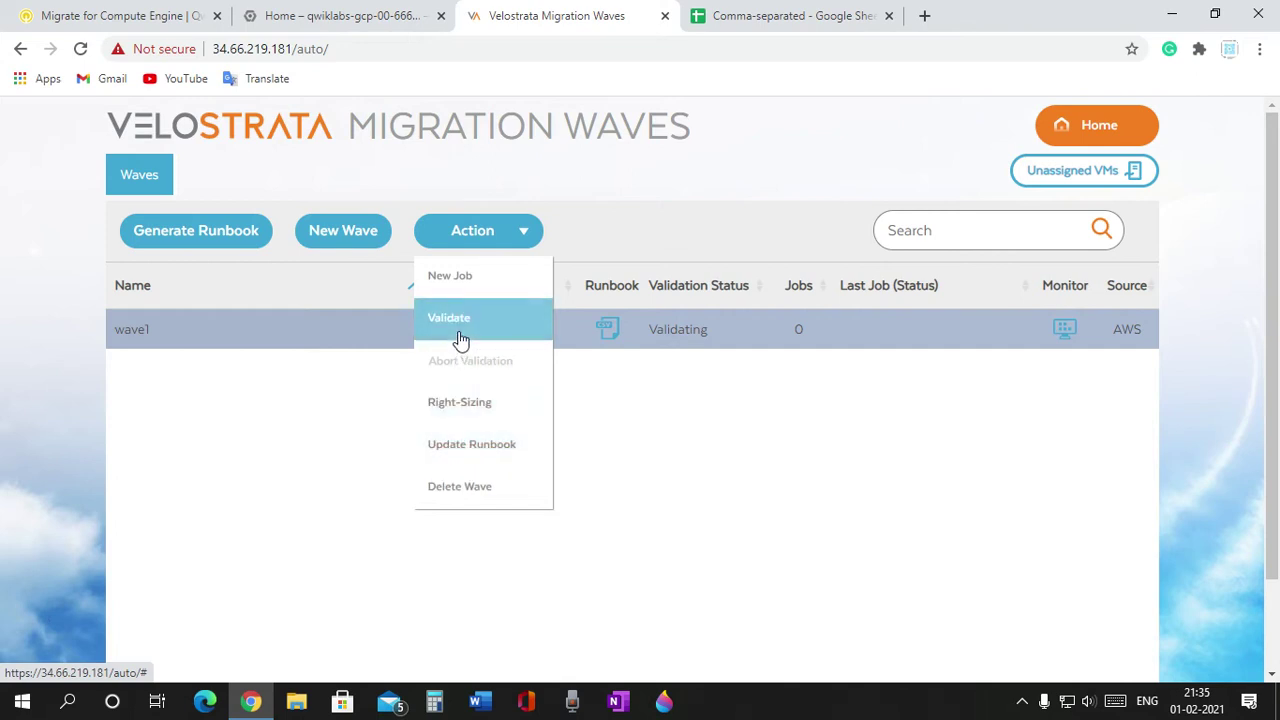
pyautogui.click(470, 442)
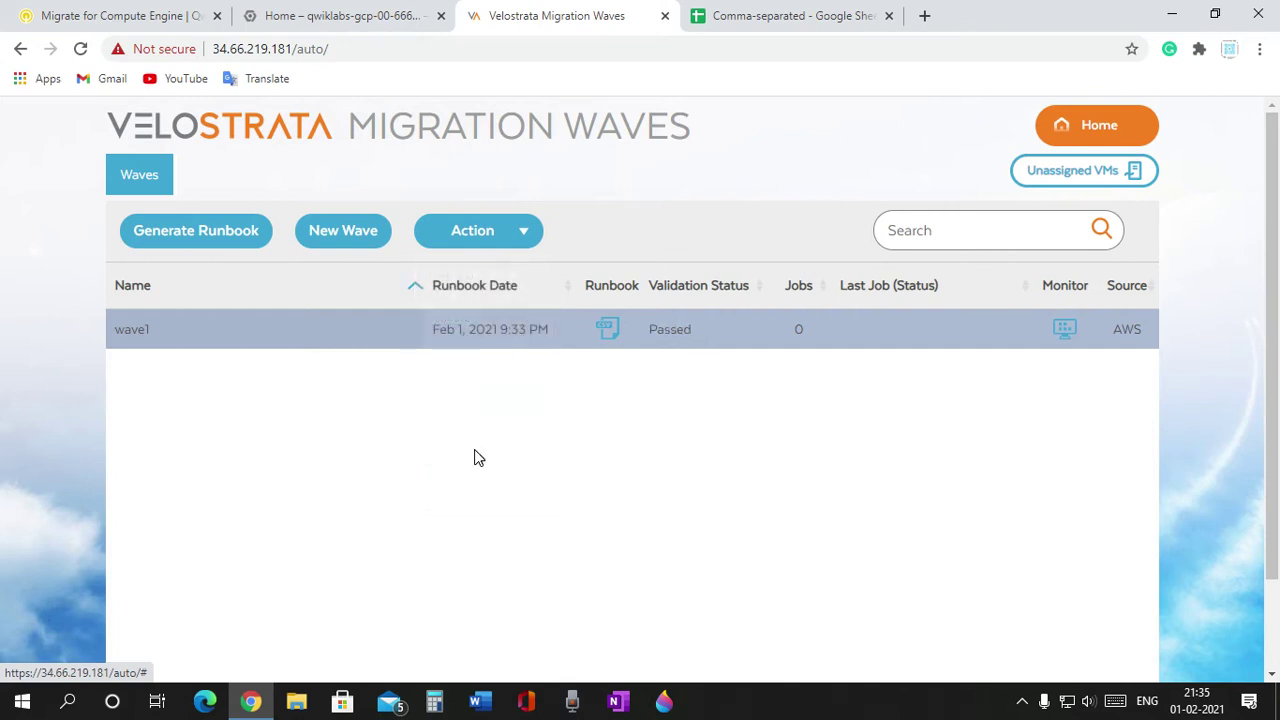
# Review the lab's instructions for creating a new job from the validated wave1
pyautogui.click(160, 14)
pyautogui.scroll(3, 435, 400)
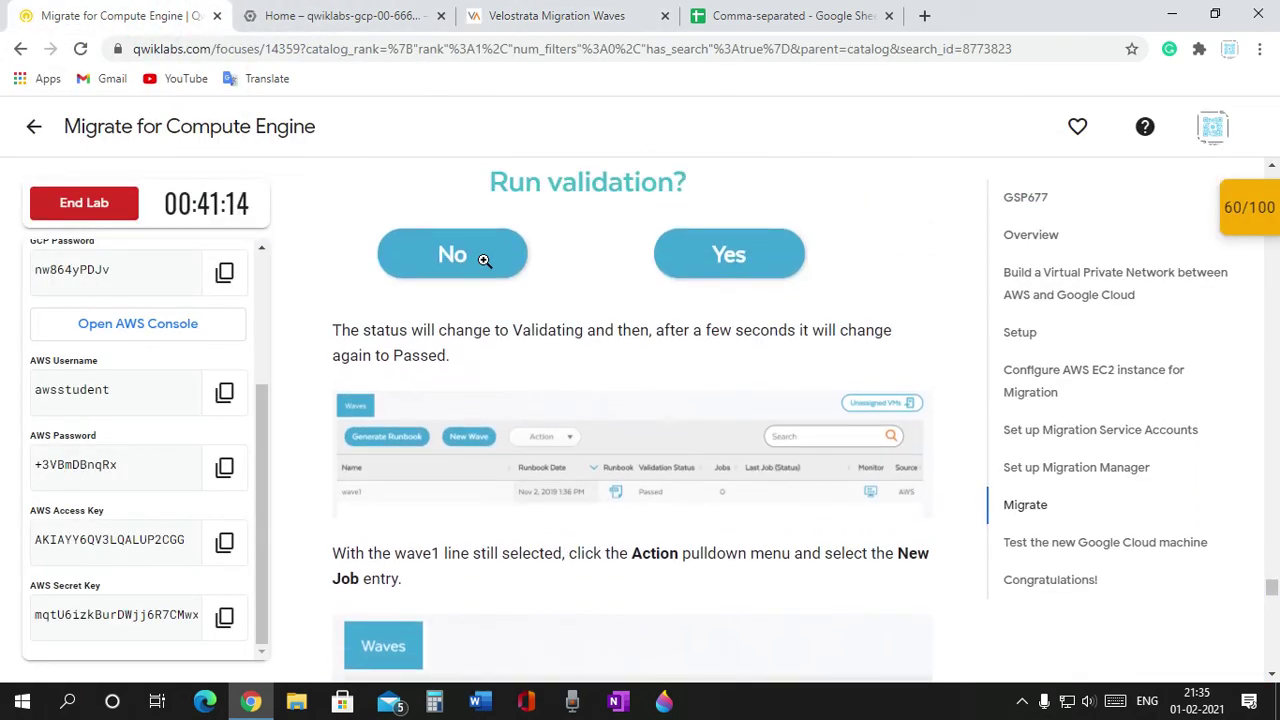
pyautogui.scroll(-2, 596, 395)
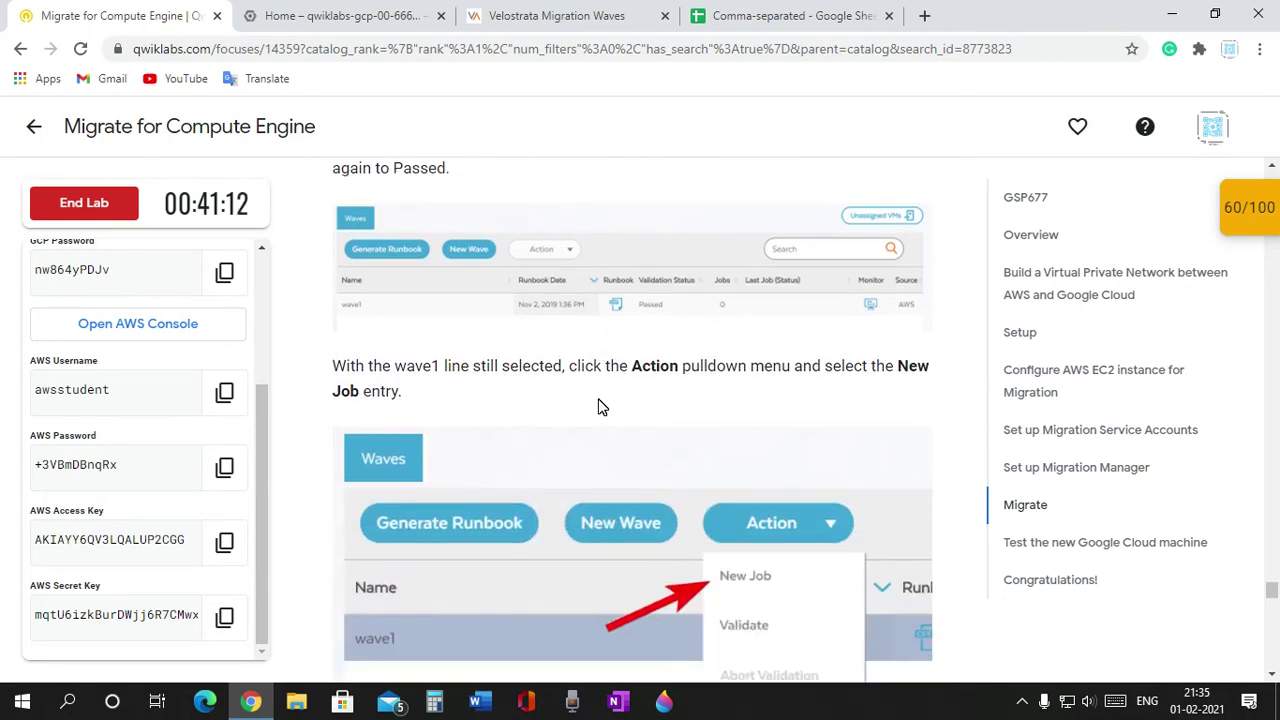
# Start a new job for wave1 in Velostrata Migration Waves and open its list of operations
pyautogui.scroll(-2, 600, 400)
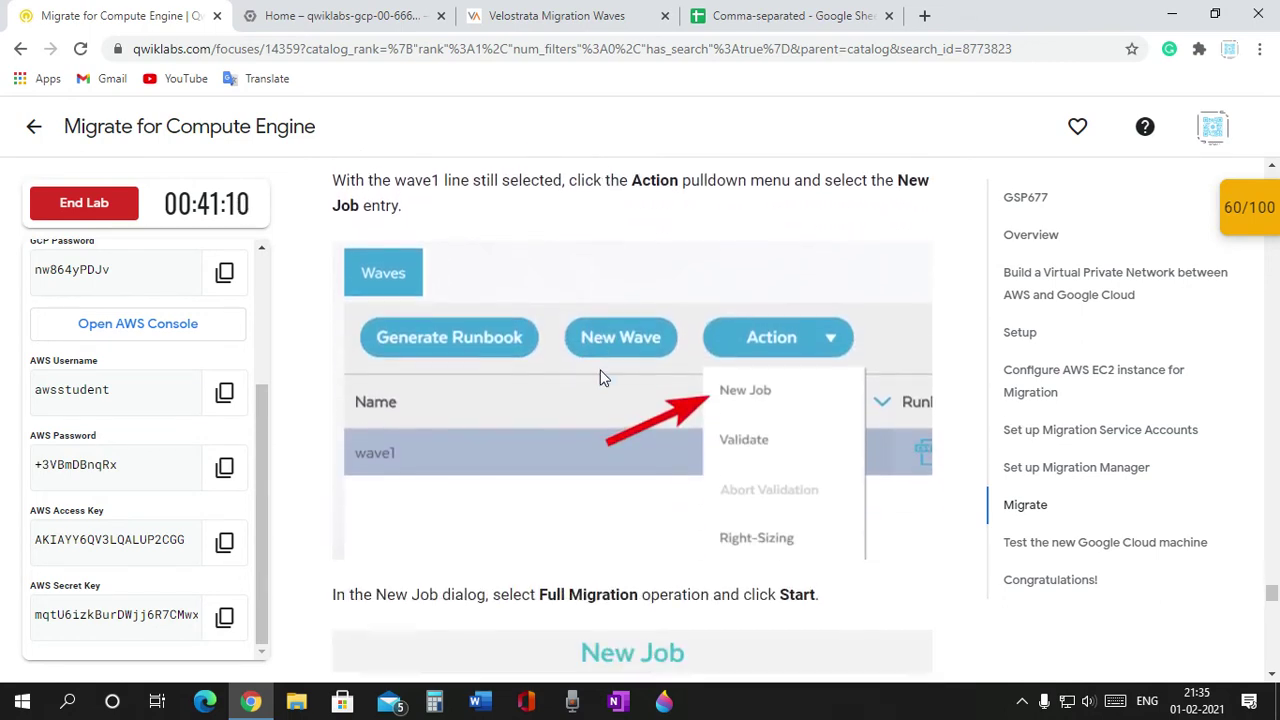
pyautogui.click(555, 14)
pyautogui.click(529, 229)
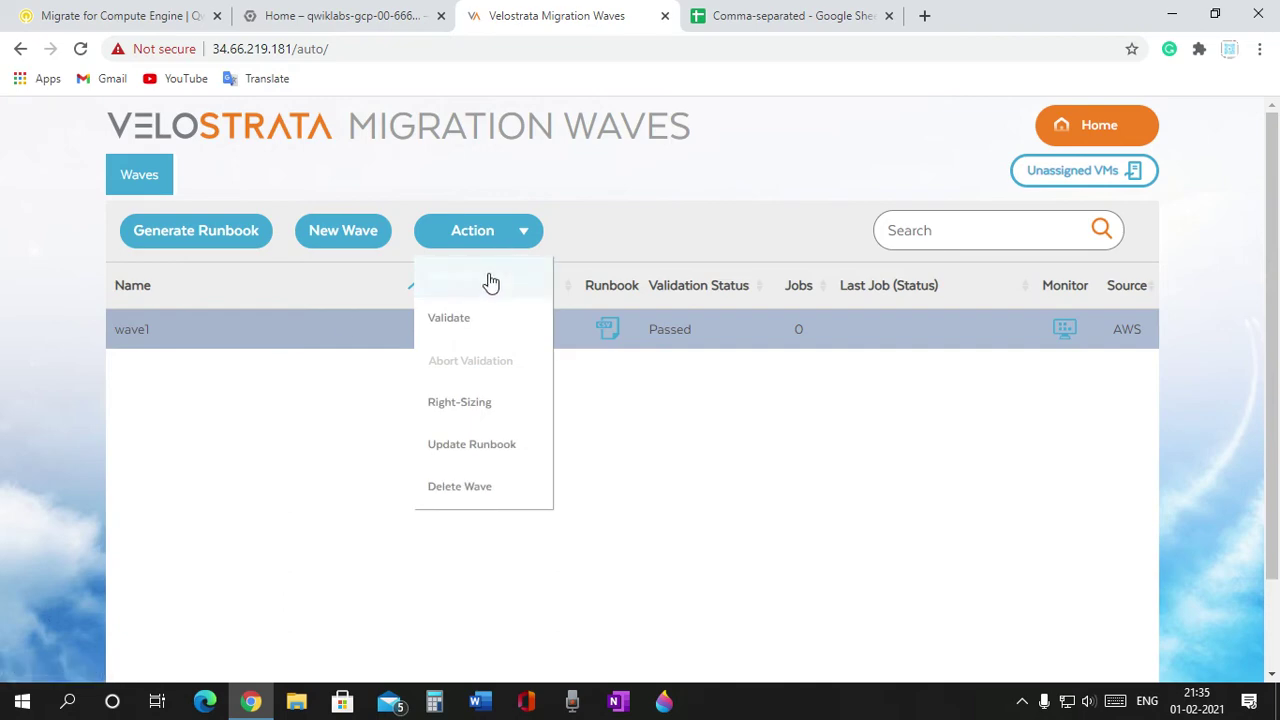
pyautogui.click(484, 284)
pyautogui.click(553, 400)
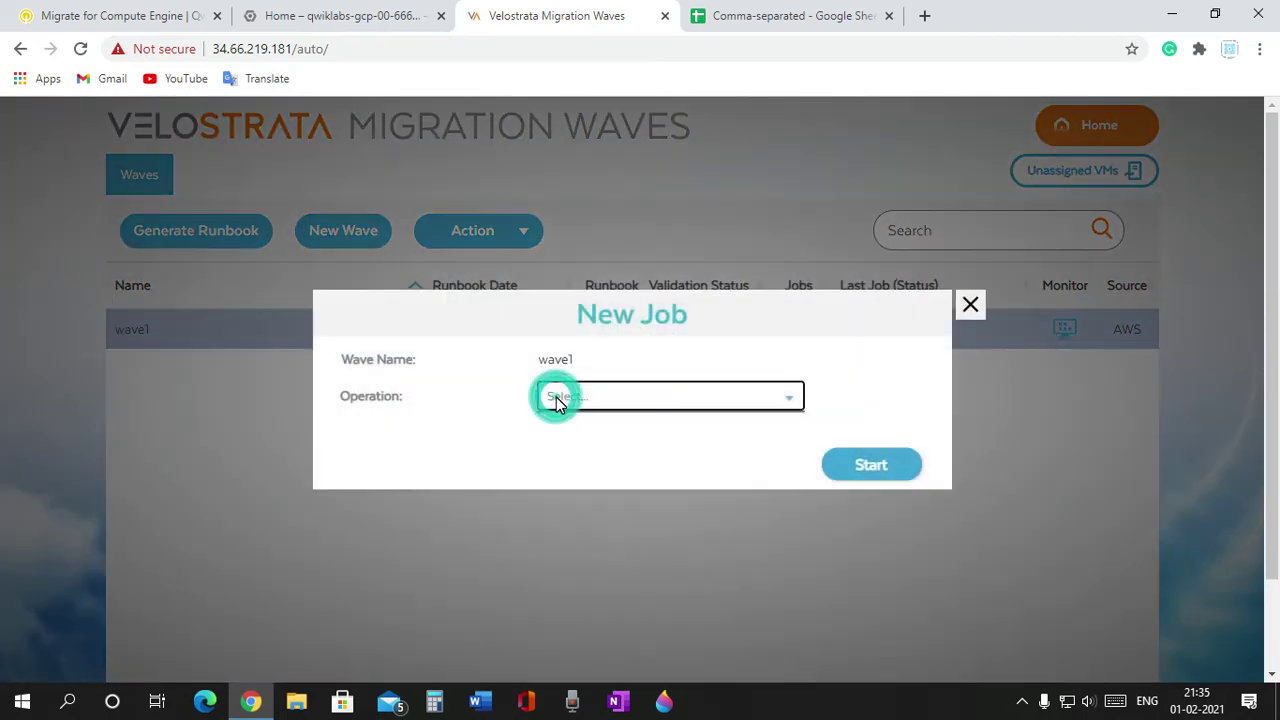
pyautogui.click(748, 397)
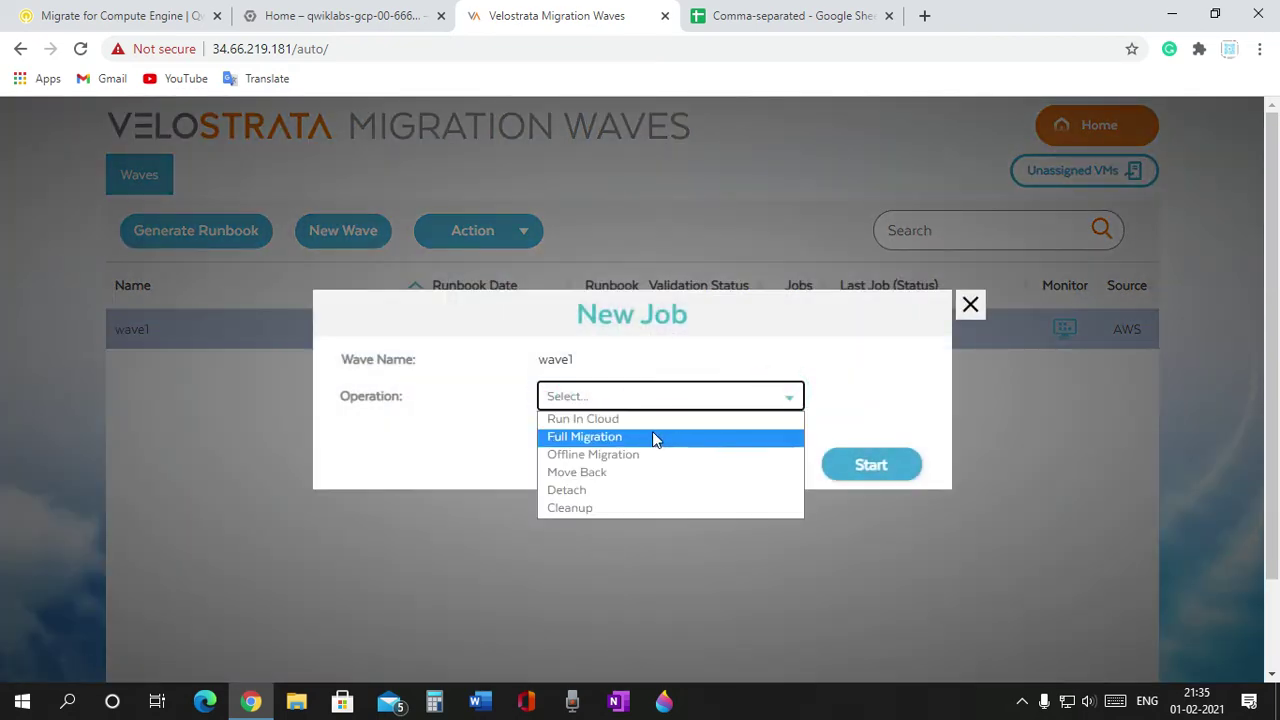
# Check the lab's New Job instructions, set wave1's job operation to Full Migration and start the job
pyautogui.click(140, 16)
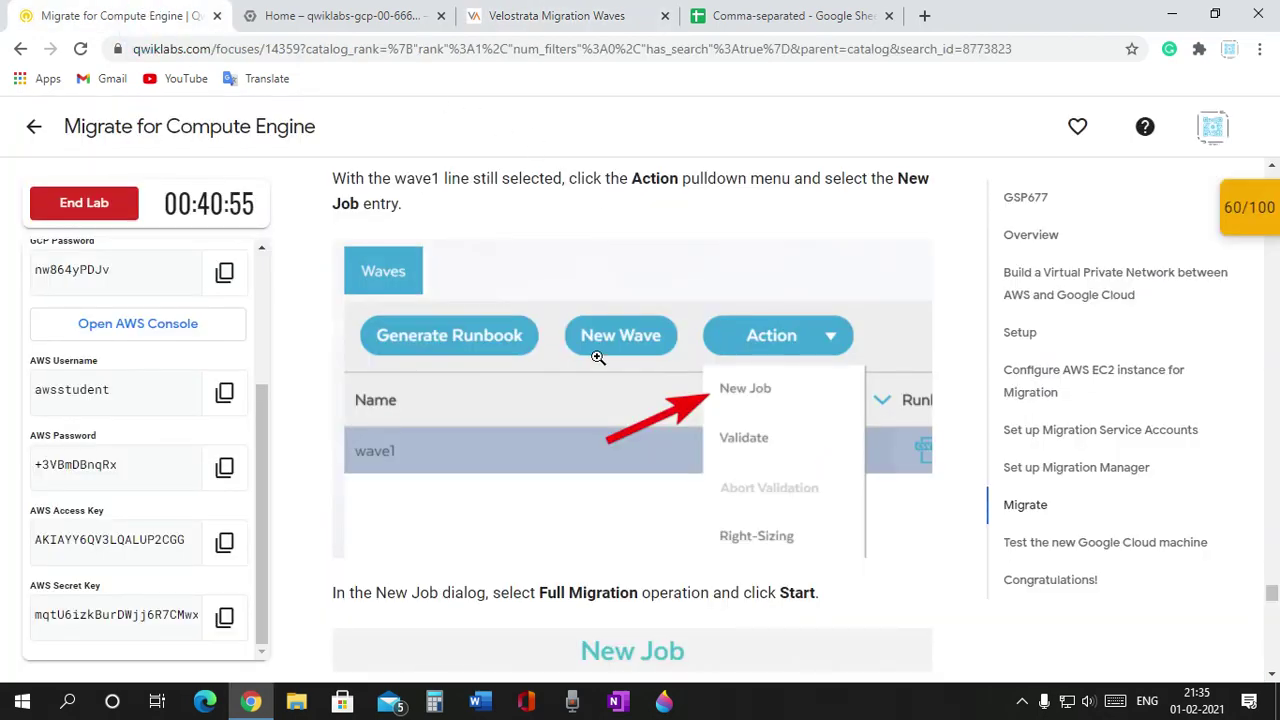
pyautogui.scroll(-2, 590, 357)
pyautogui.scroll(-3, 590, 357)
pyautogui.click(628, 12)
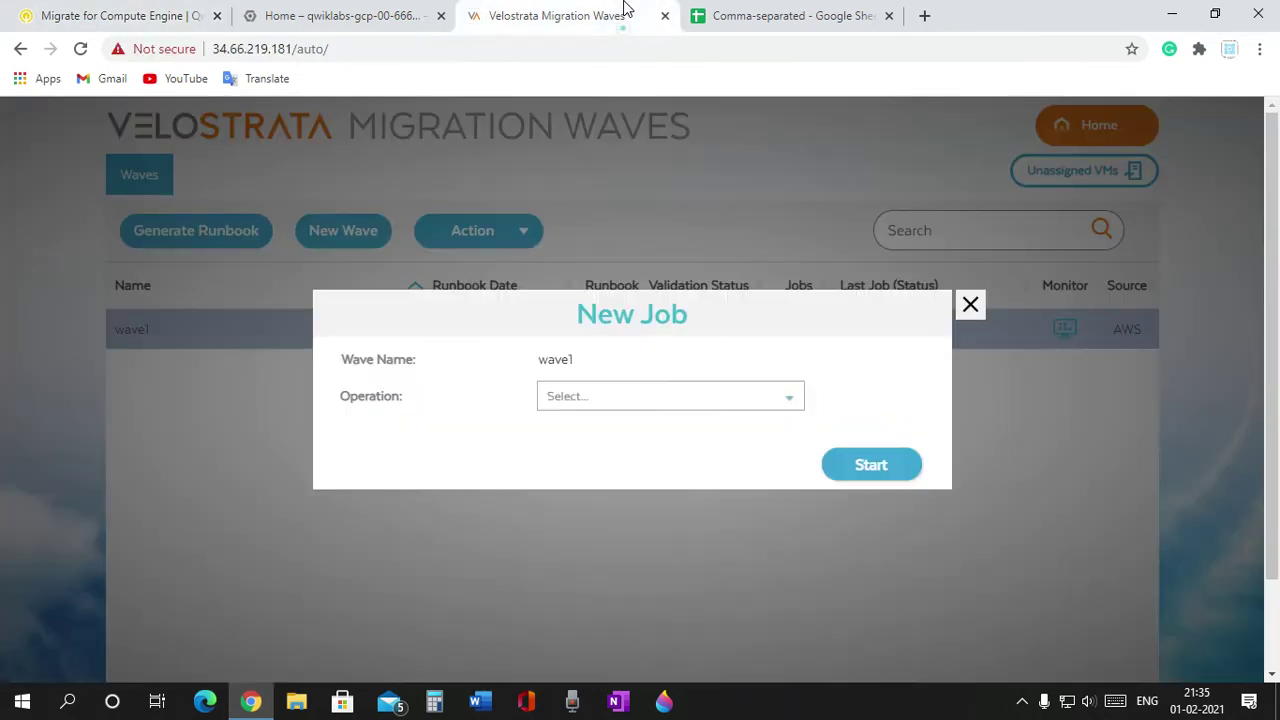
pyautogui.click(777, 398)
pyautogui.click(646, 434)
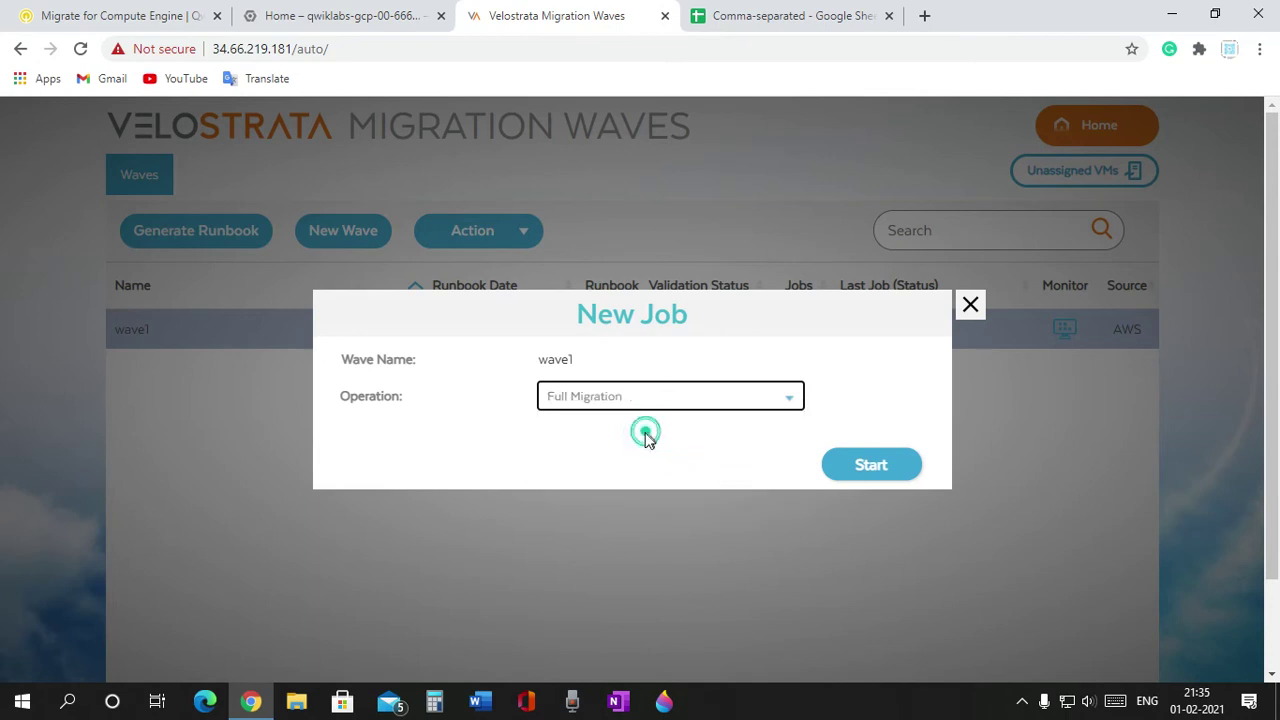
pyautogui.click(838, 468)
# Read the lab's passage on the running migration and open the monitor view for wave1 in Velostrata
pyautogui.click(120, 16)
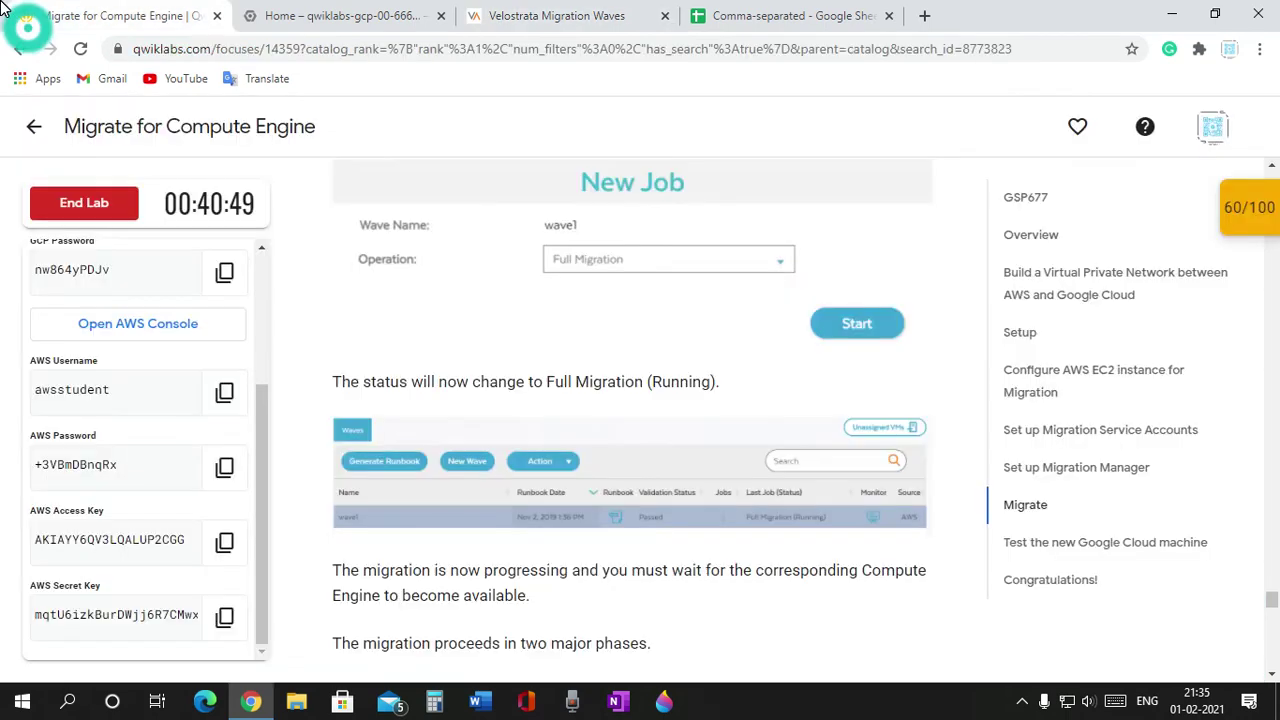
pyautogui.scroll(-2, 533, 506)
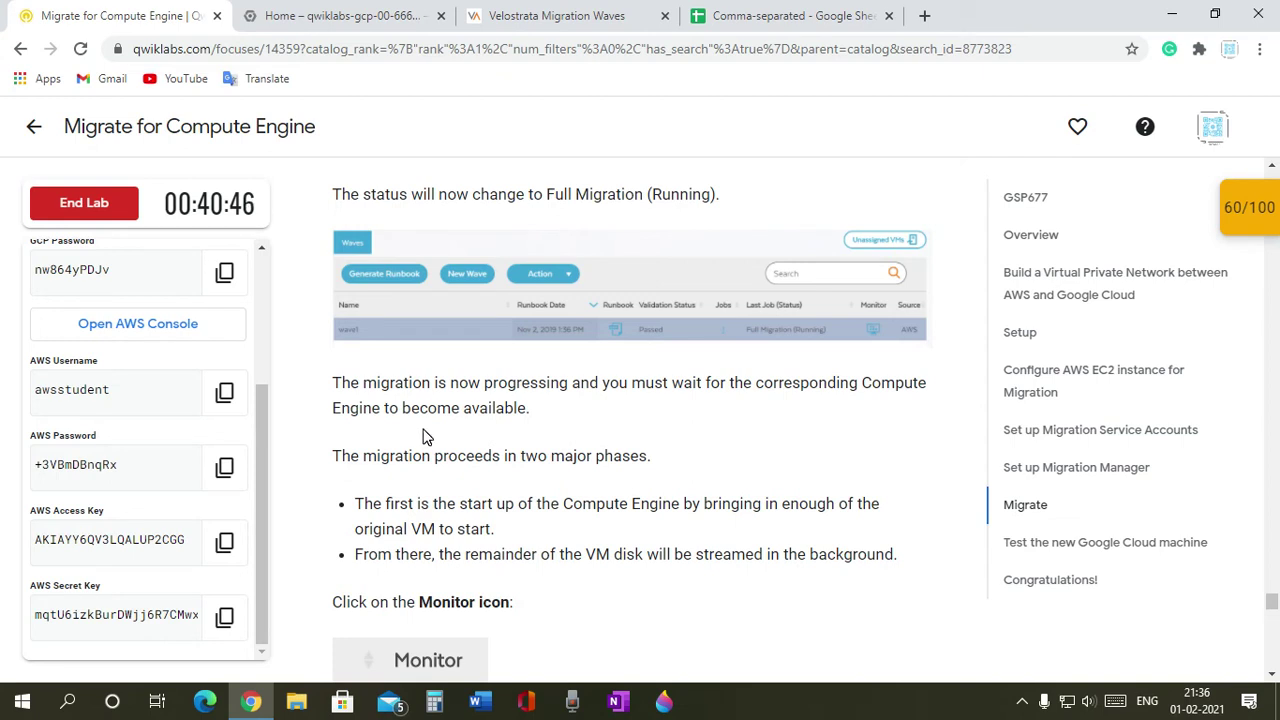
pyautogui.scroll(-1, 527, 495)
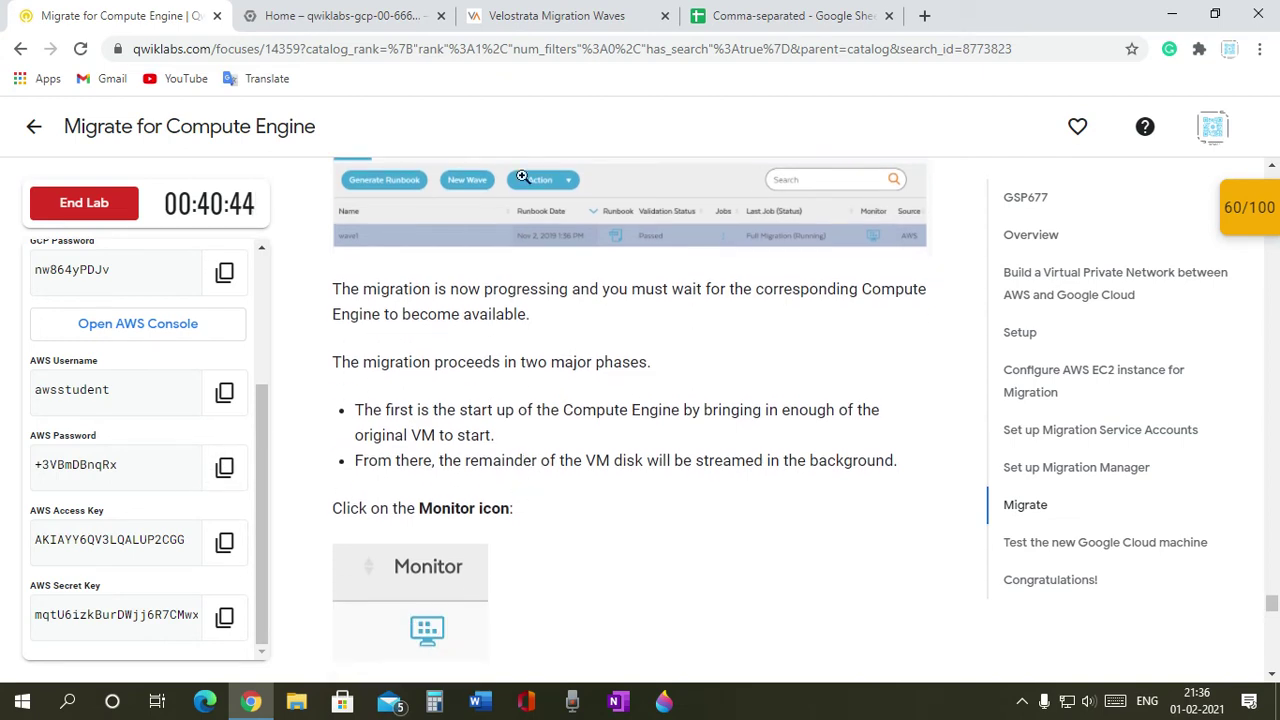
pyautogui.click(598, 18)
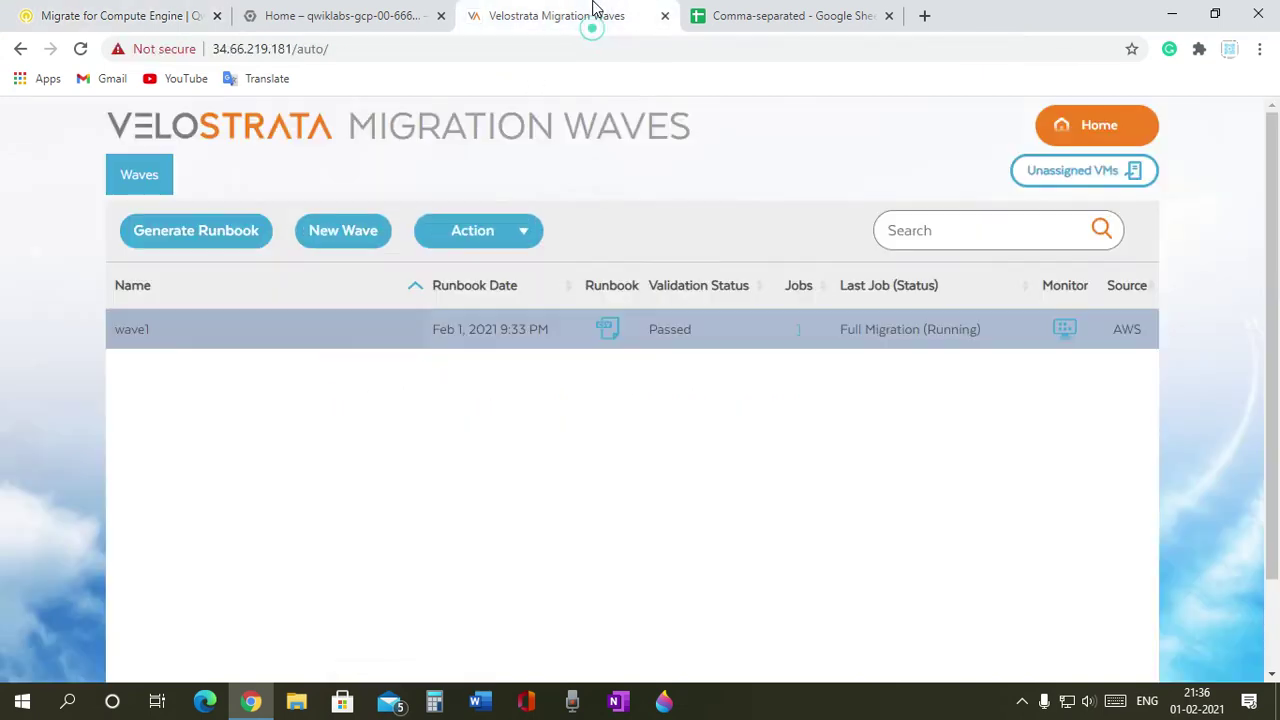
pyautogui.click(1064, 332)
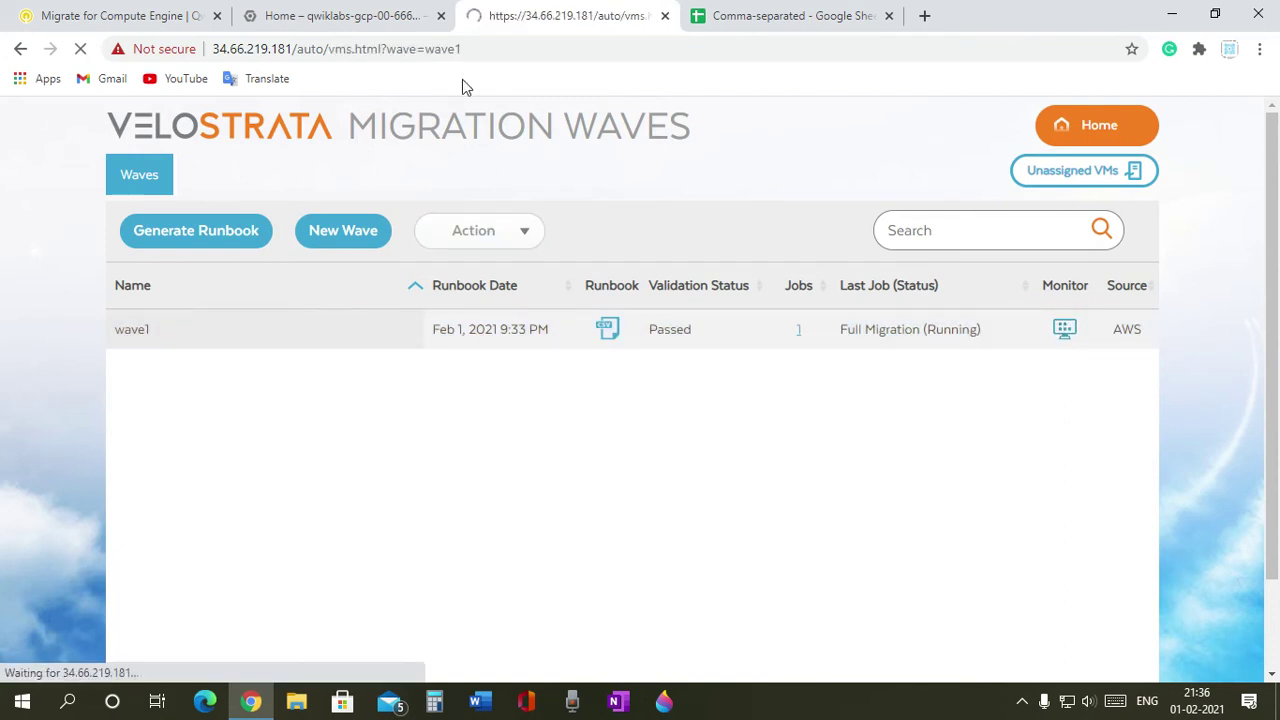
# Read the lab's instructions on monitoring the VM, the AWS instance and Compute Engine while wave1's monitor page loads
pyautogui.click(175, 12)
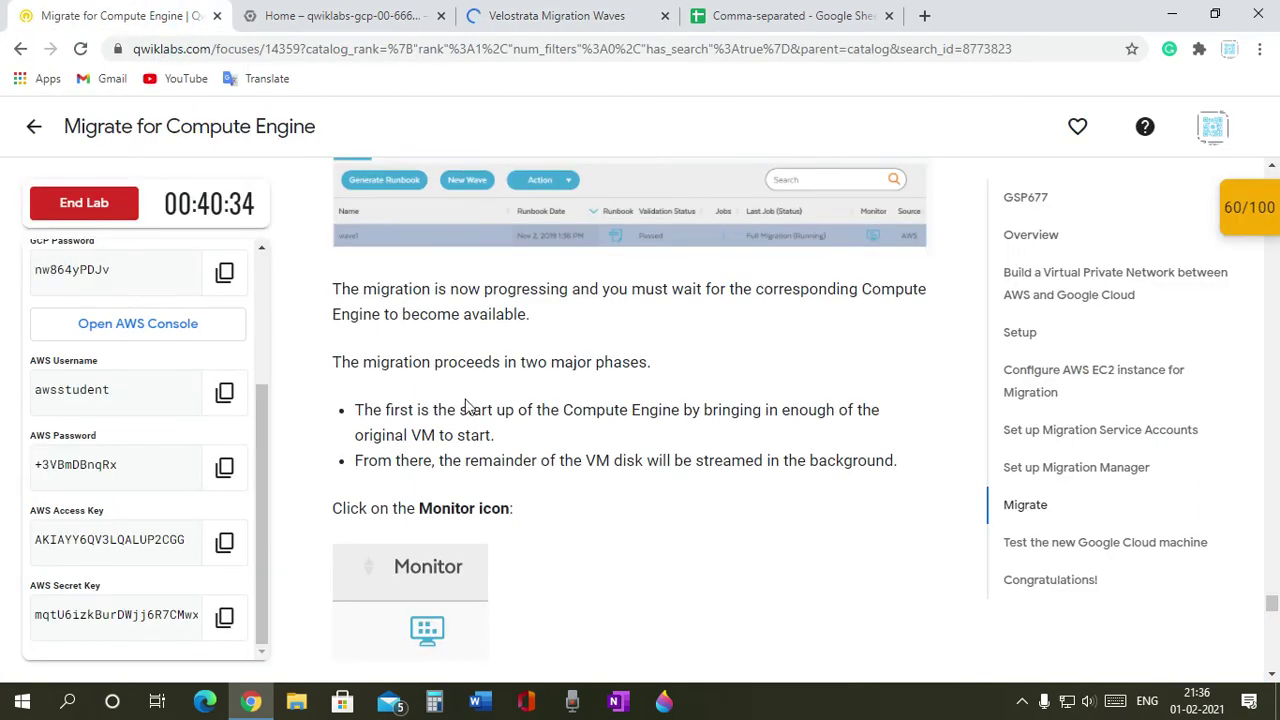
pyautogui.scroll(-3, 481, 424)
pyautogui.scroll(-2, 532, 452)
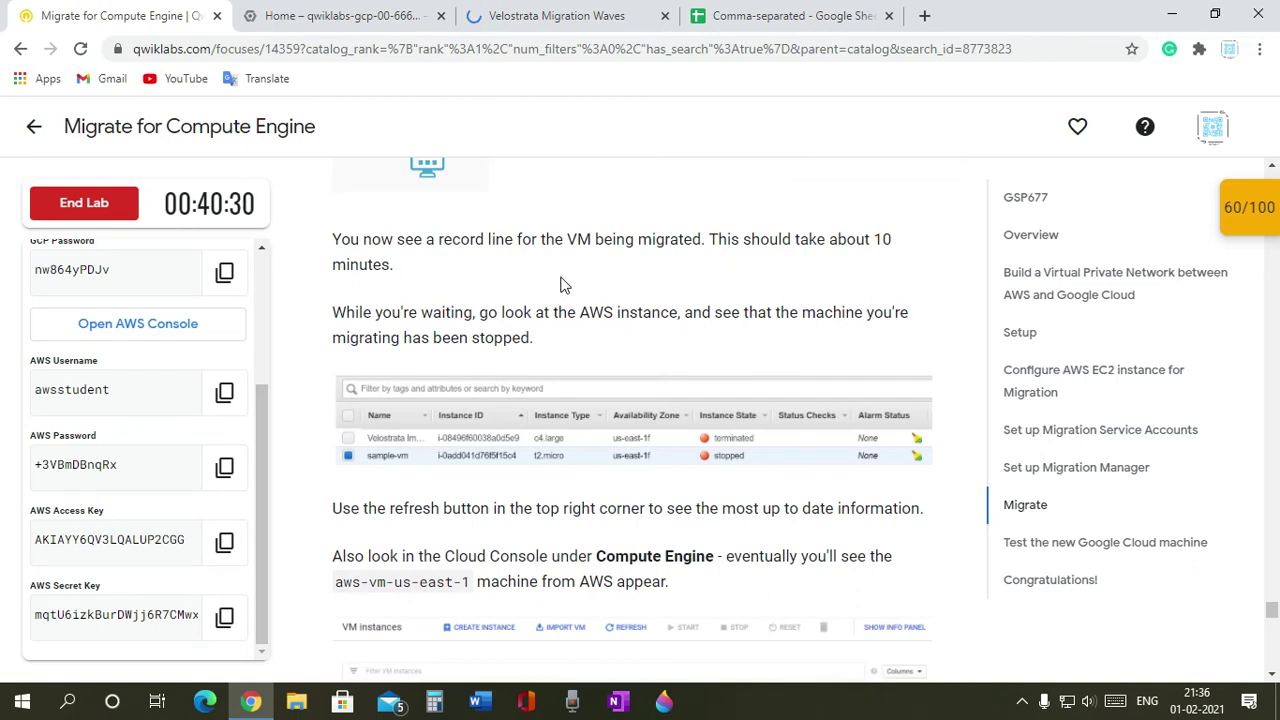
pyautogui.click(562, 16)
pyautogui.click(130, 16)
pyautogui.click(572, 22)
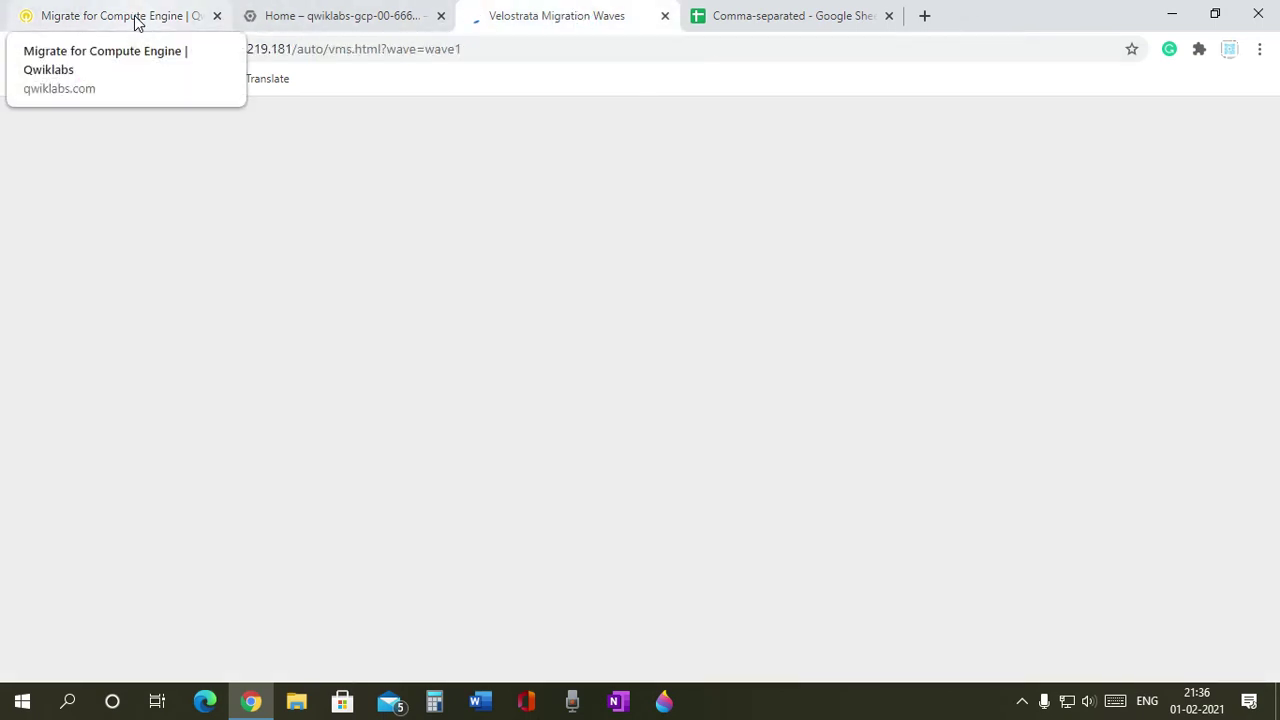
pyautogui.click(160, 20)
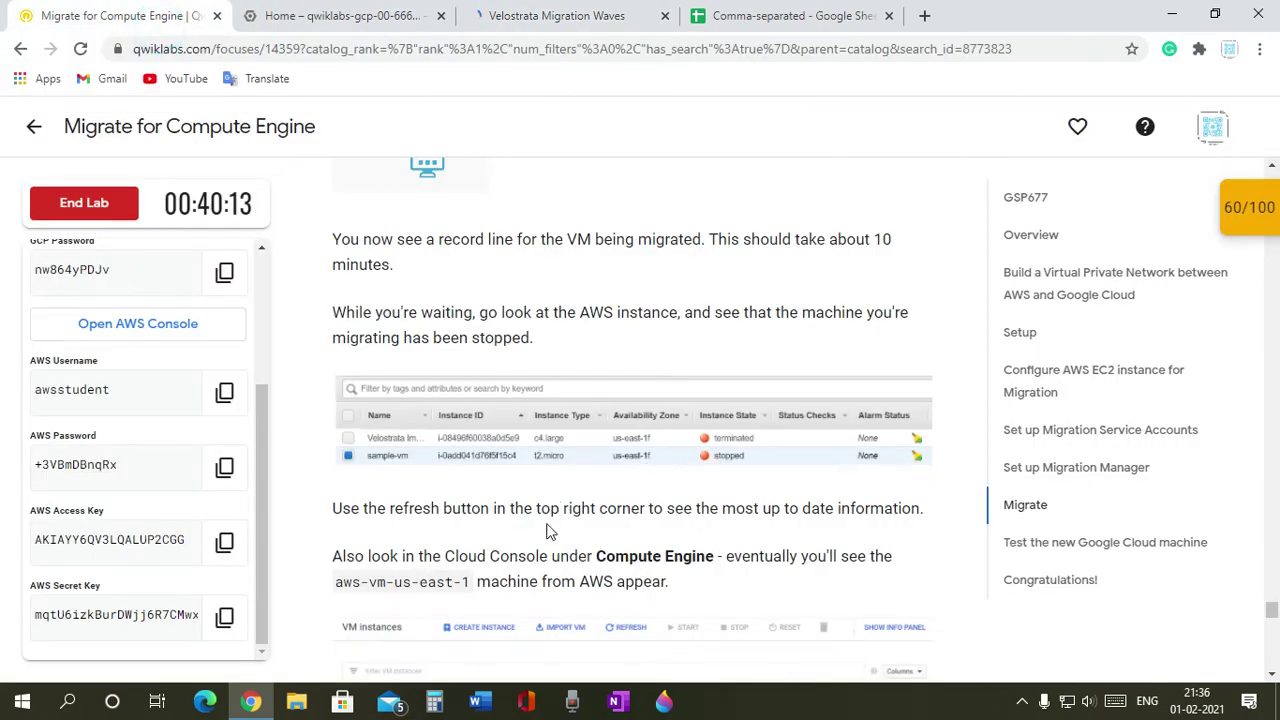
pyautogui.scroll(-2, 547, 531)
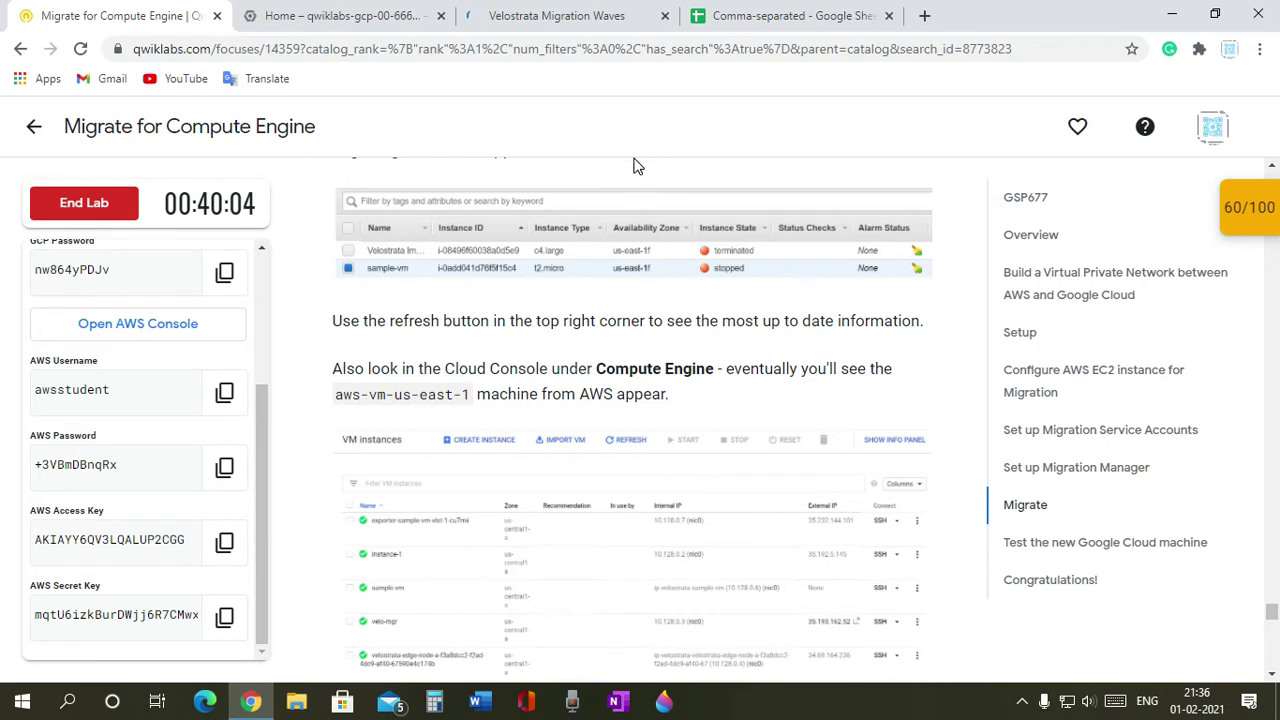
# Compare wave1's virtual machine record in Velostrata with the lab's description of the VM being migrated
pyautogui.click(606, 14)
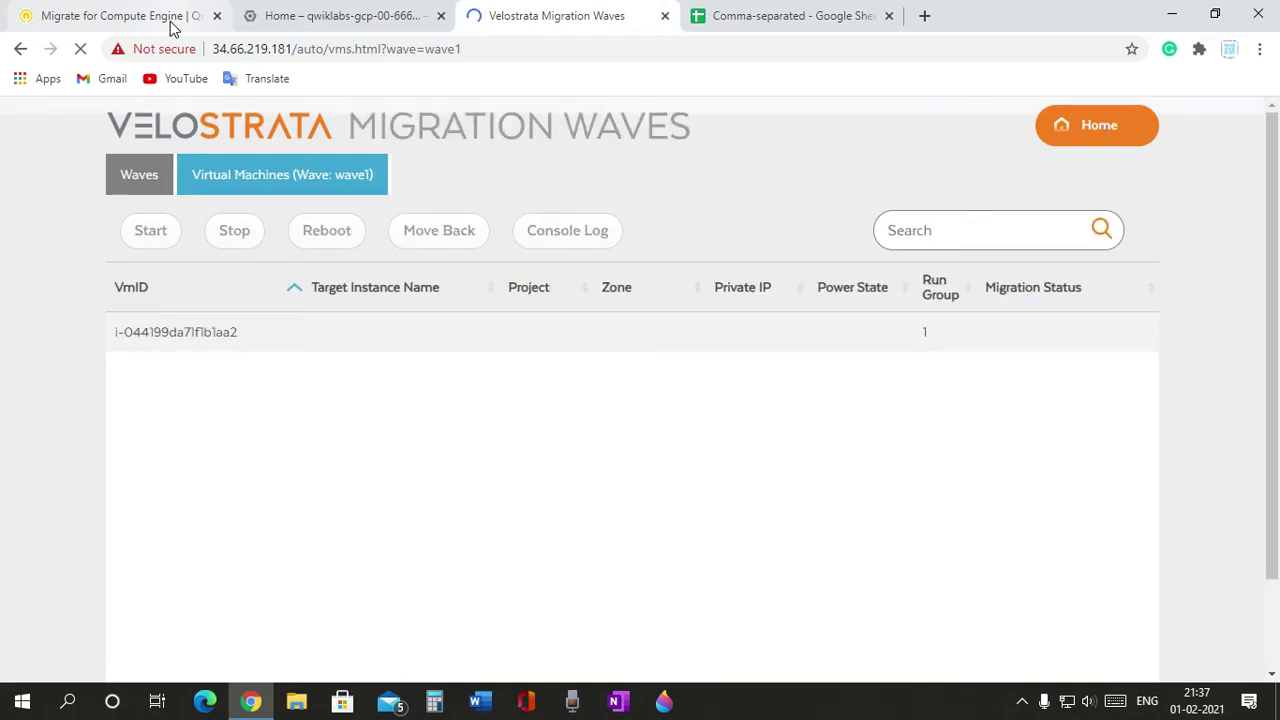
pyautogui.click(120, 16)
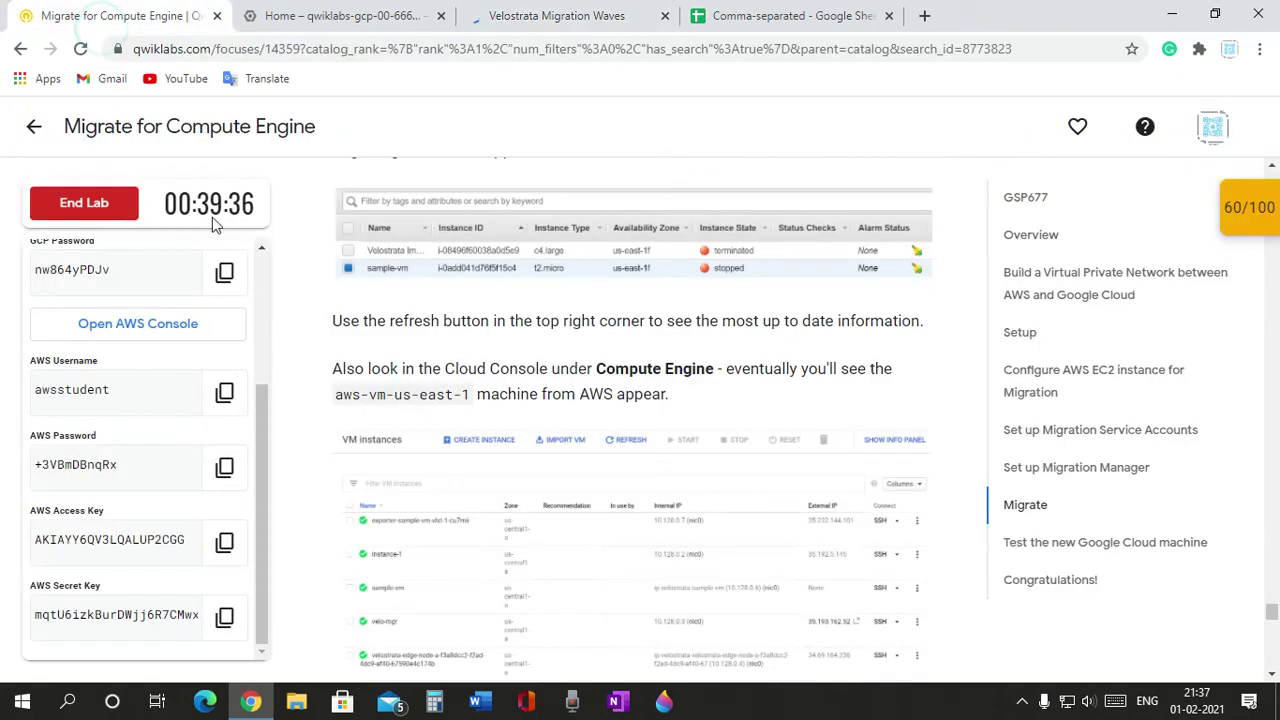
pyautogui.scroll(3, 610, 300)
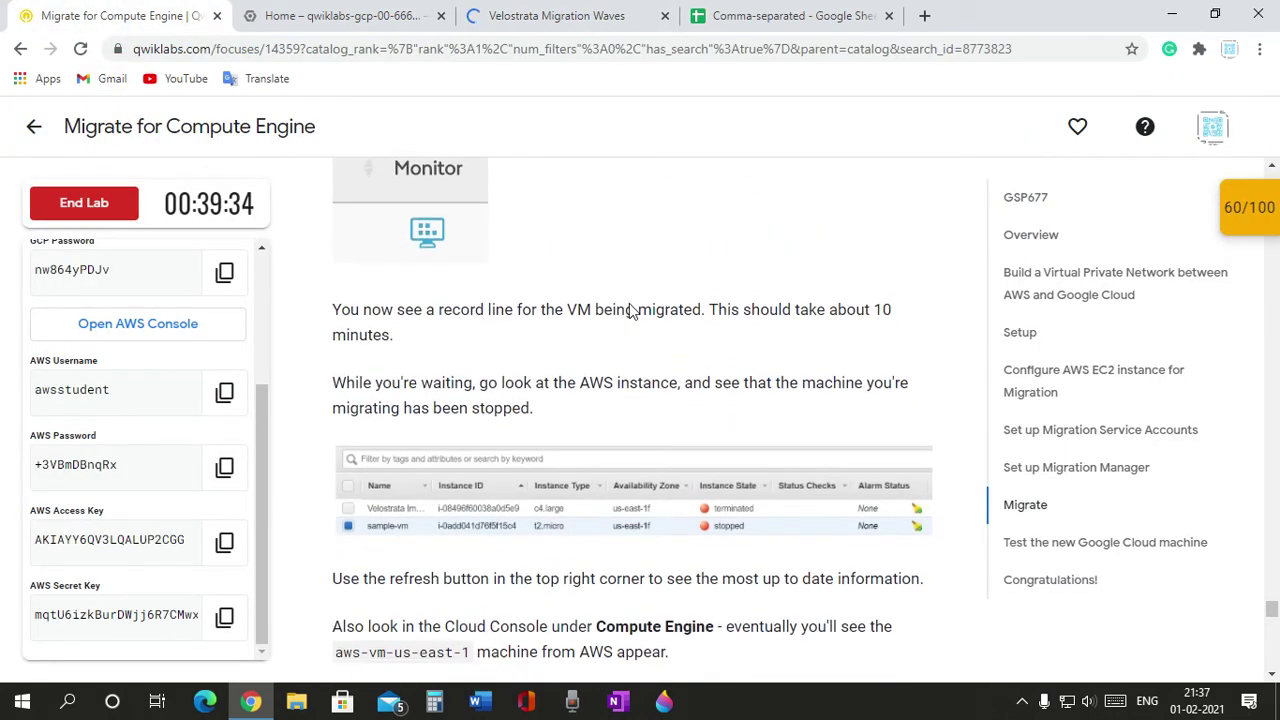
pyautogui.scroll(-1, 630, 312)
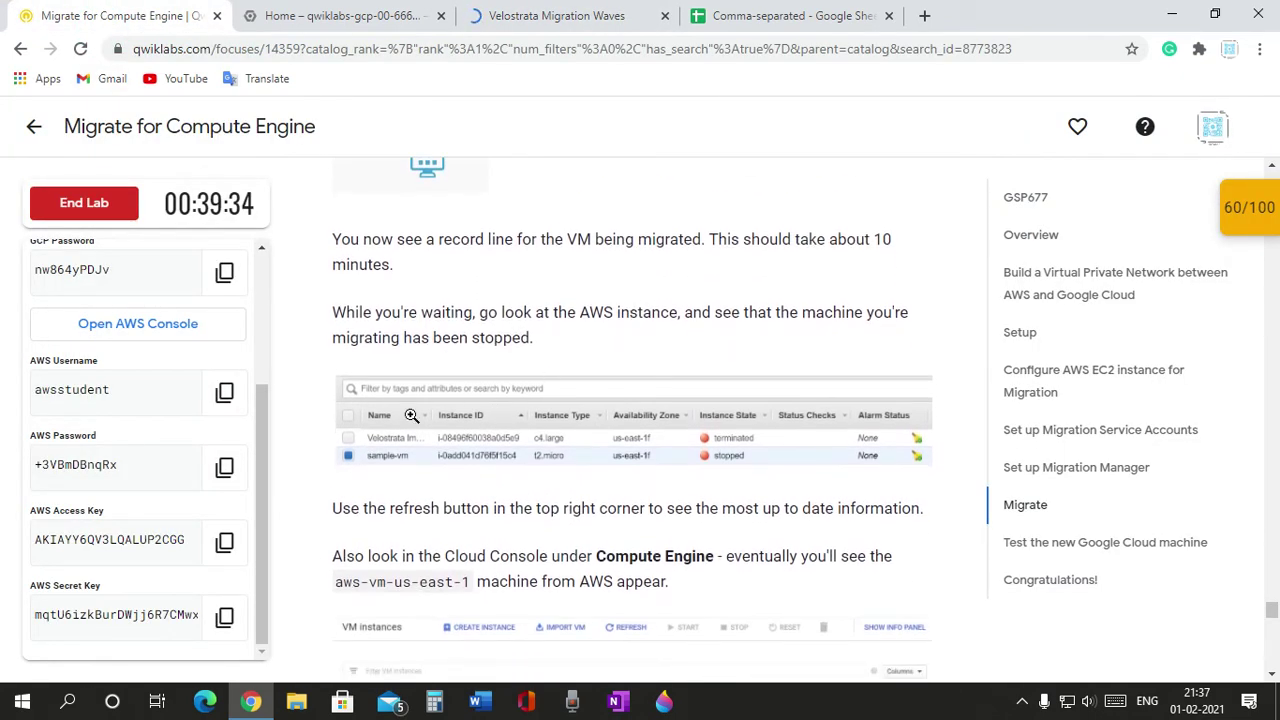
pyautogui.click(549, 15)
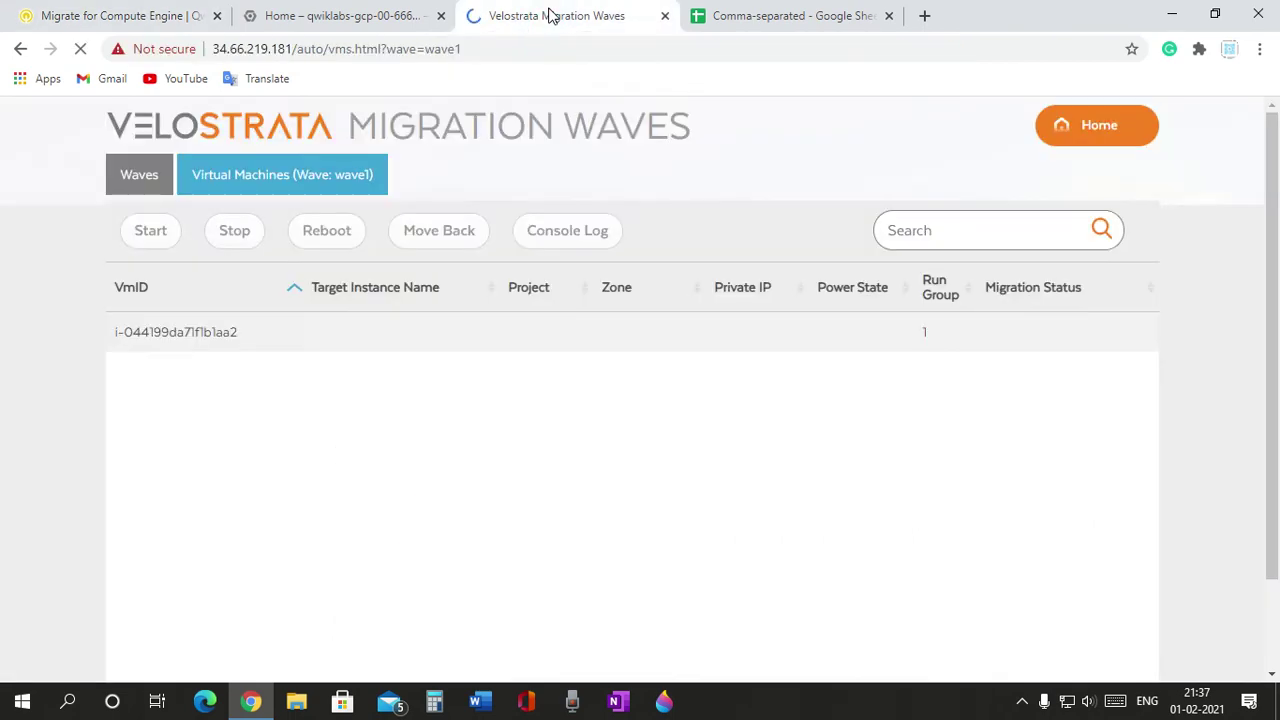
pyautogui.click(100, 12)
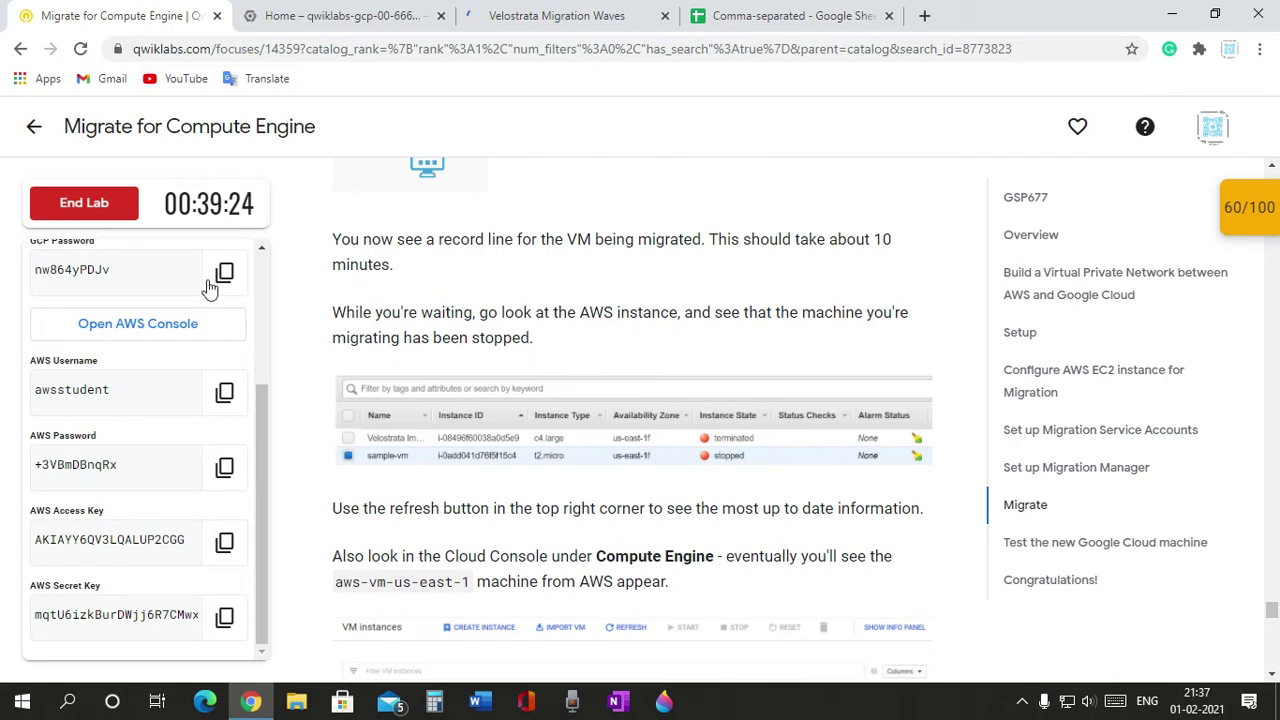
# Open the AWS console from the lab and sign in with the IAM user name and the AWS password copied from the lab
pyautogui.moveTo(155, 336); pyautogui.dragTo(951, 10)
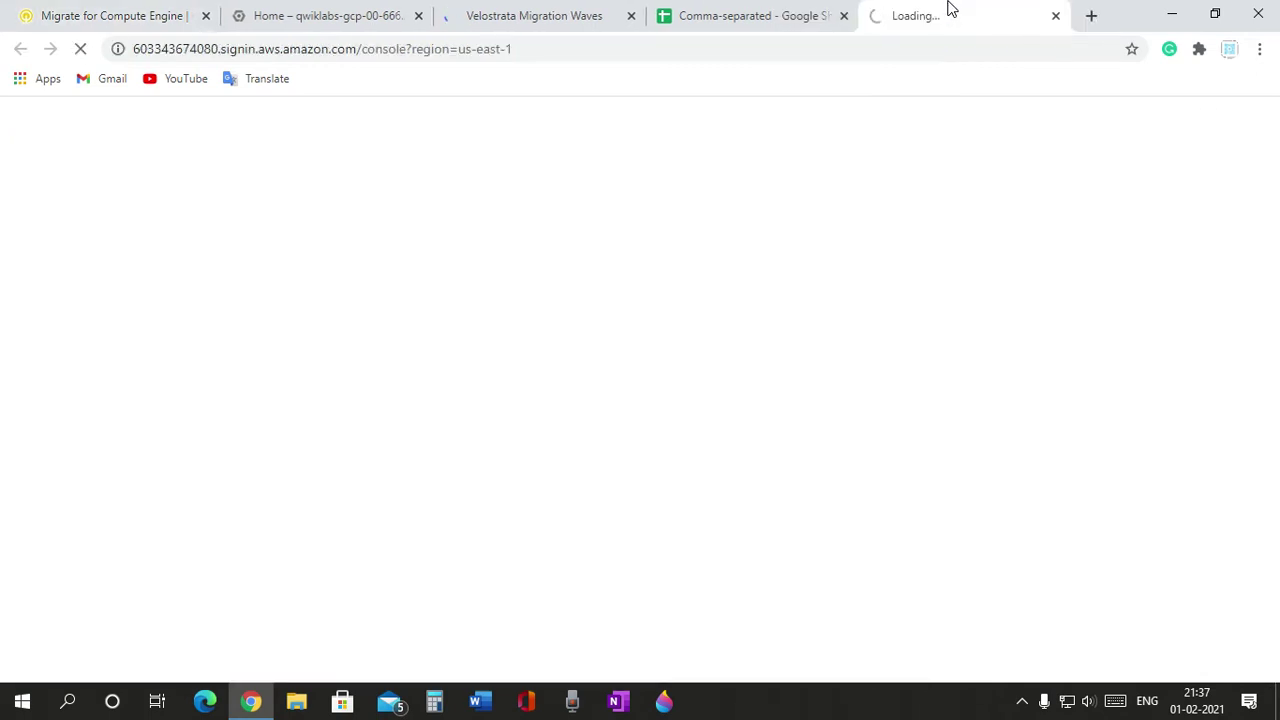
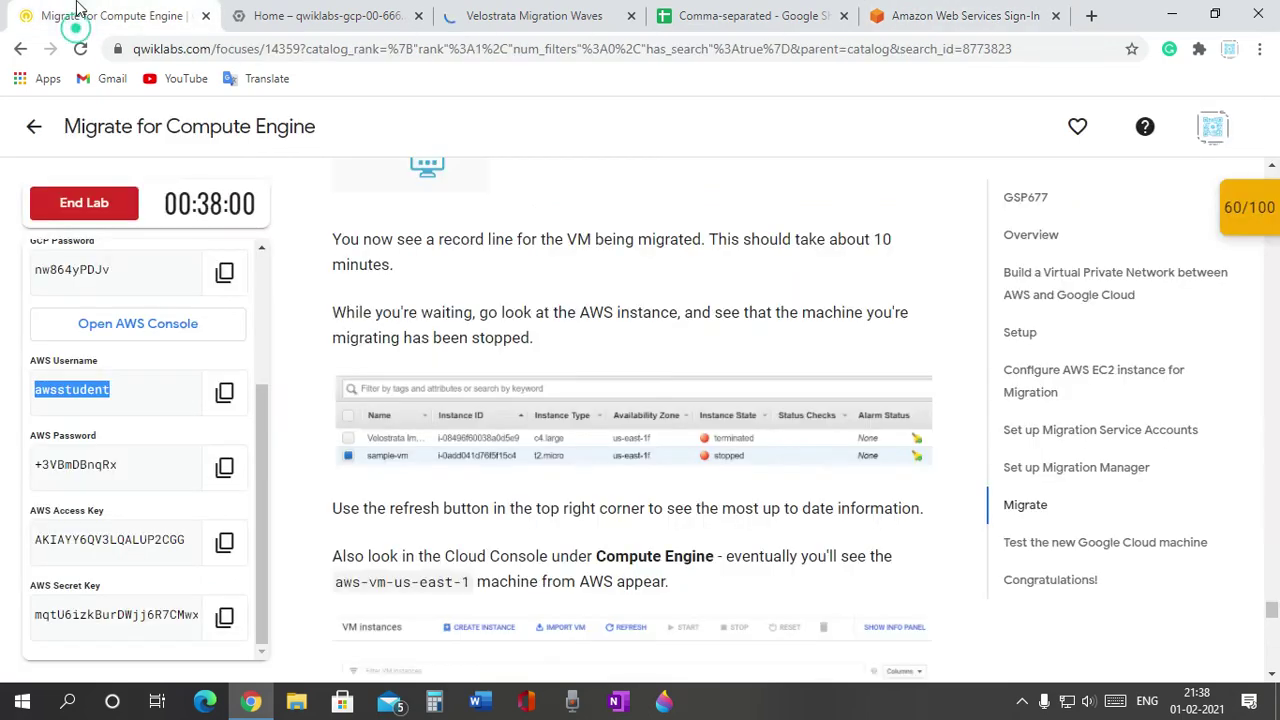
pyautogui.click(222, 466)
pyautogui.click(935, 12)
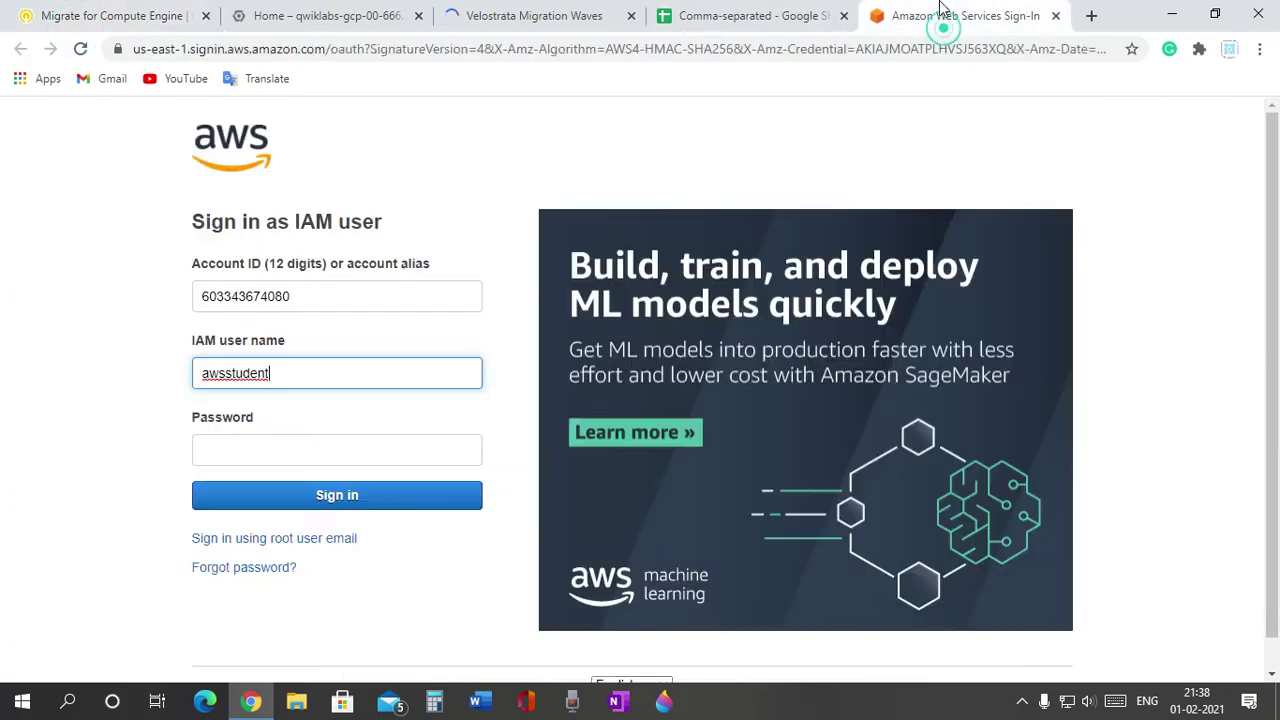
pyautogui.click(211, 446)
pyautogui.rightClick(211, 446)
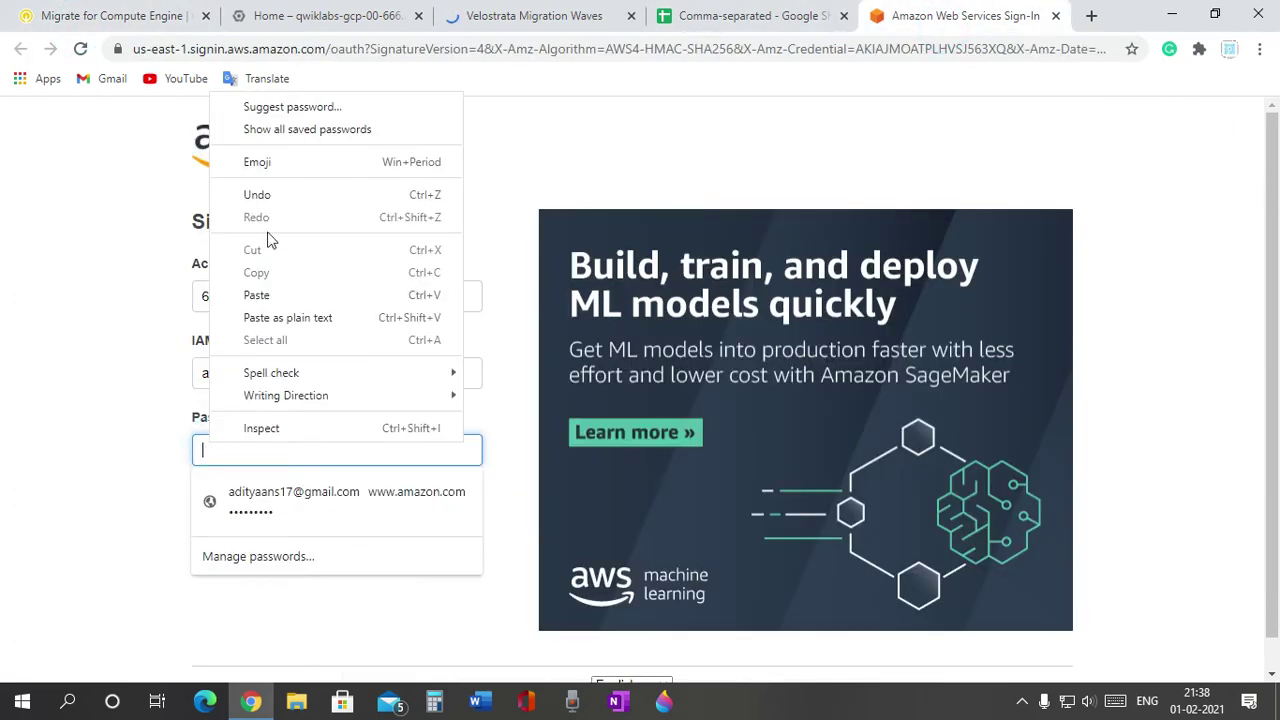
pyautogui.click(256, 295)
pyautogui.click(266, 500)
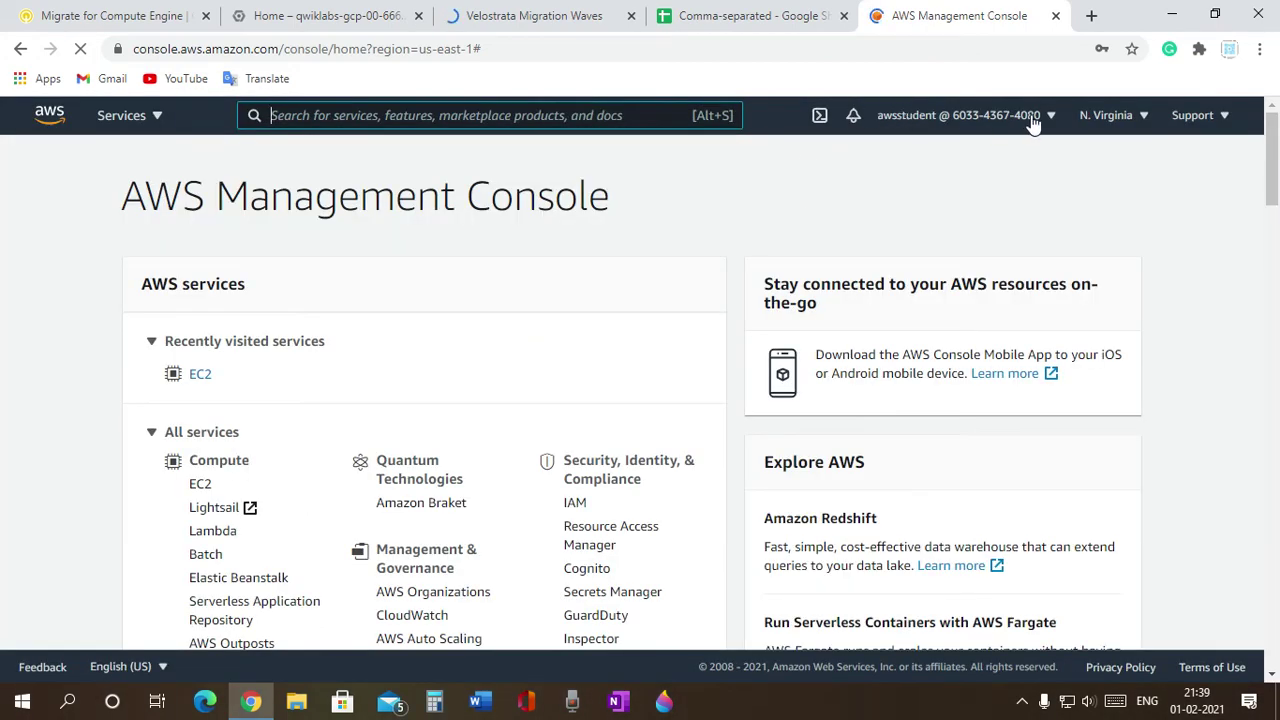
# Open the EC2 service in the AWS console and close the Comma-separated Google Sheets document
pyautogui.click(202, 377)
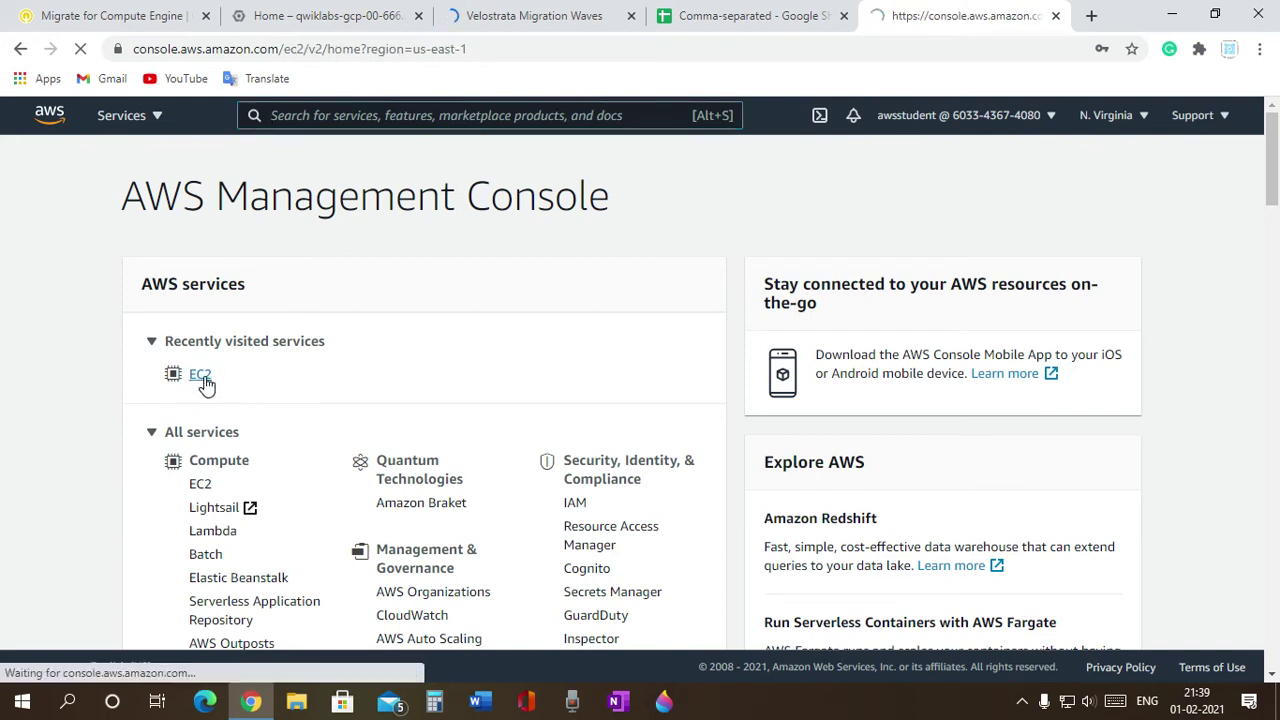
pyautogui.click(831, 16)
pyautogui.click(843, 16)
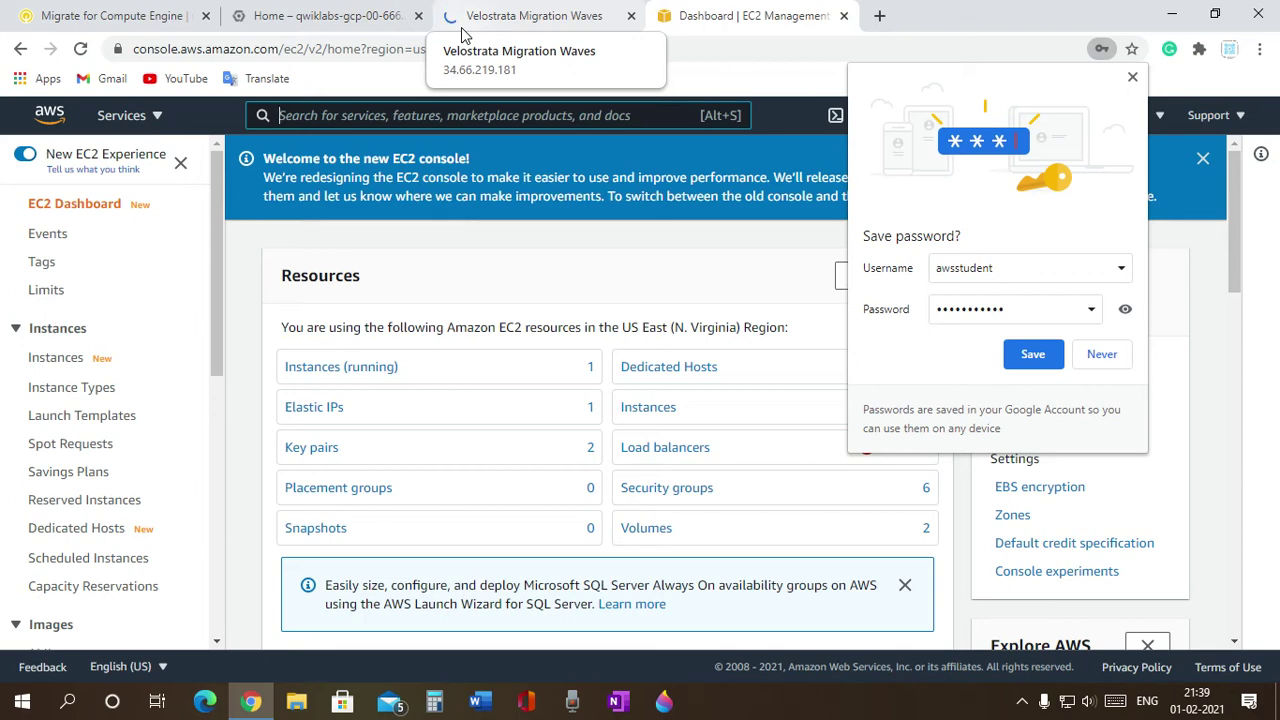
# Save the AWS sign-in credentials in the browser and inspect the running EC2 instances
pyautogui.click(1033, 356)
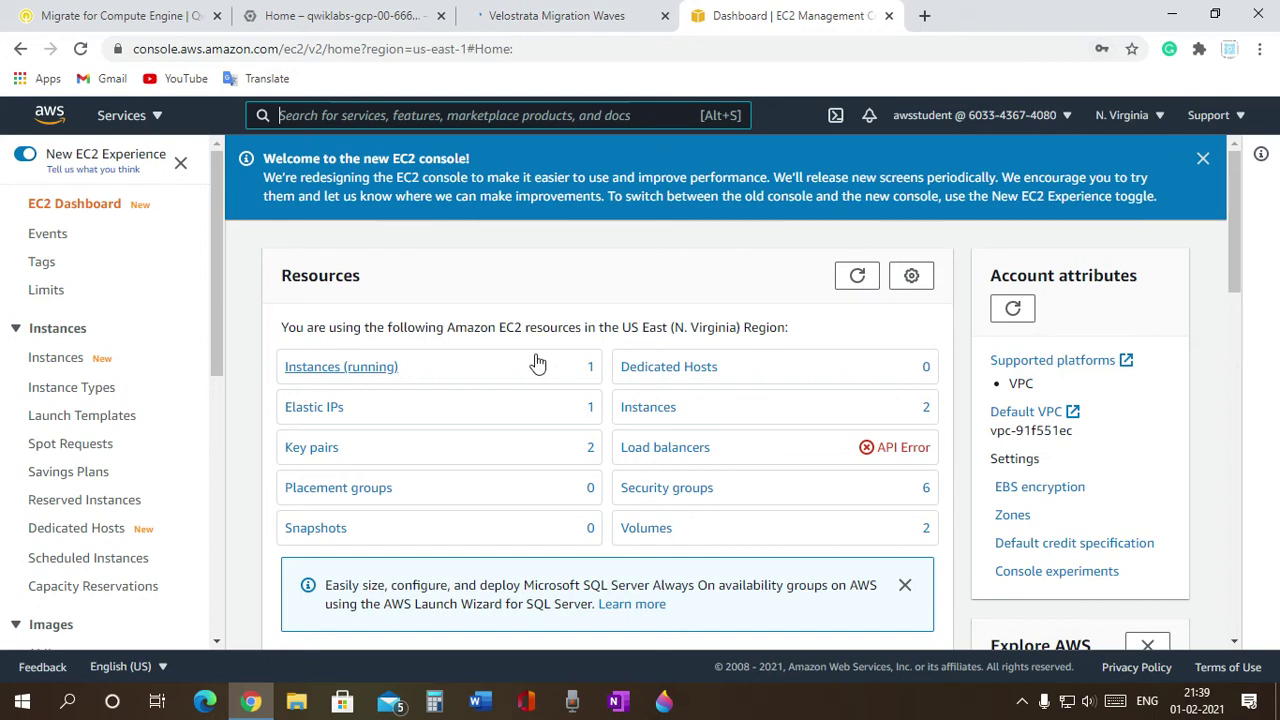
pyautogui.click(320, 372)
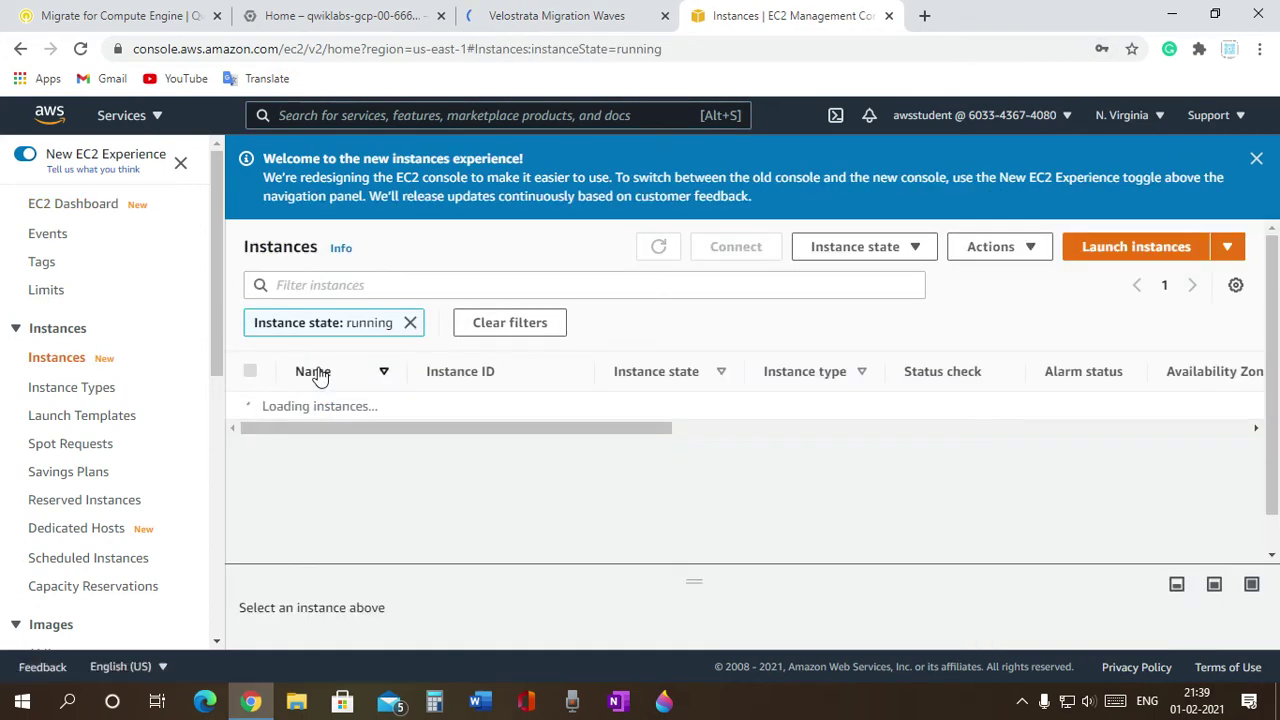
pyautogui.moveTo(370, 420); pyautogui.dragTo(651, 420)
pyautogui.moveTo(731, 434); pyautogui.dragTo(700, 508)
pyautogui.click(700, 510)
pyautogui.moveTo(510, 428); pyautogui.dragTo(466, 440)
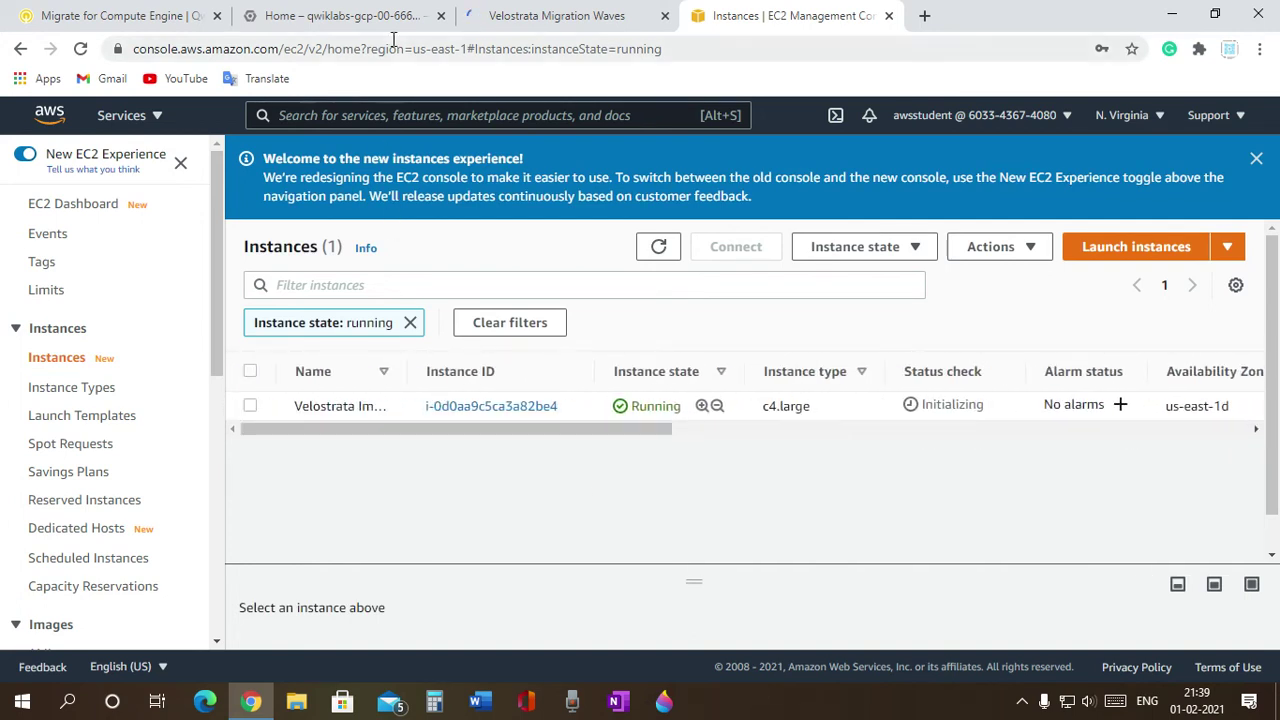
# Check the migration status of wave1's virtual machine in Velostrata
pyautogui.click(578, 15)
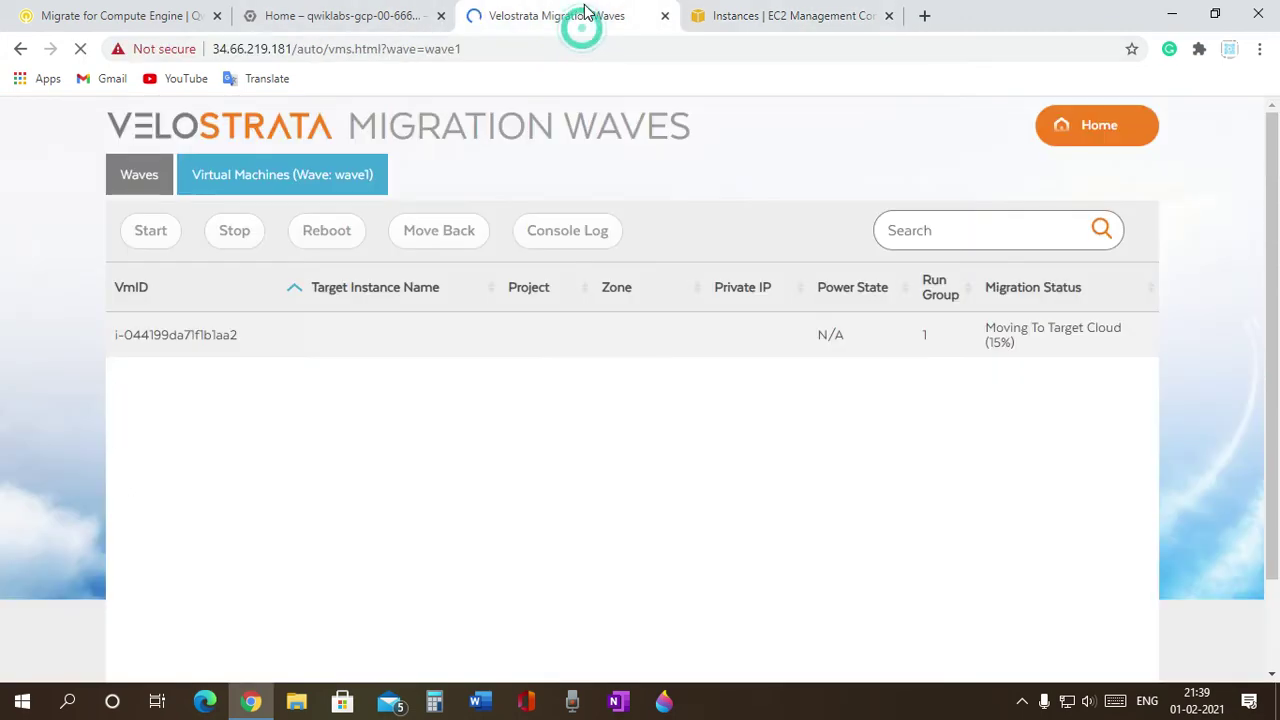
pyautogui.click(1005, 342)
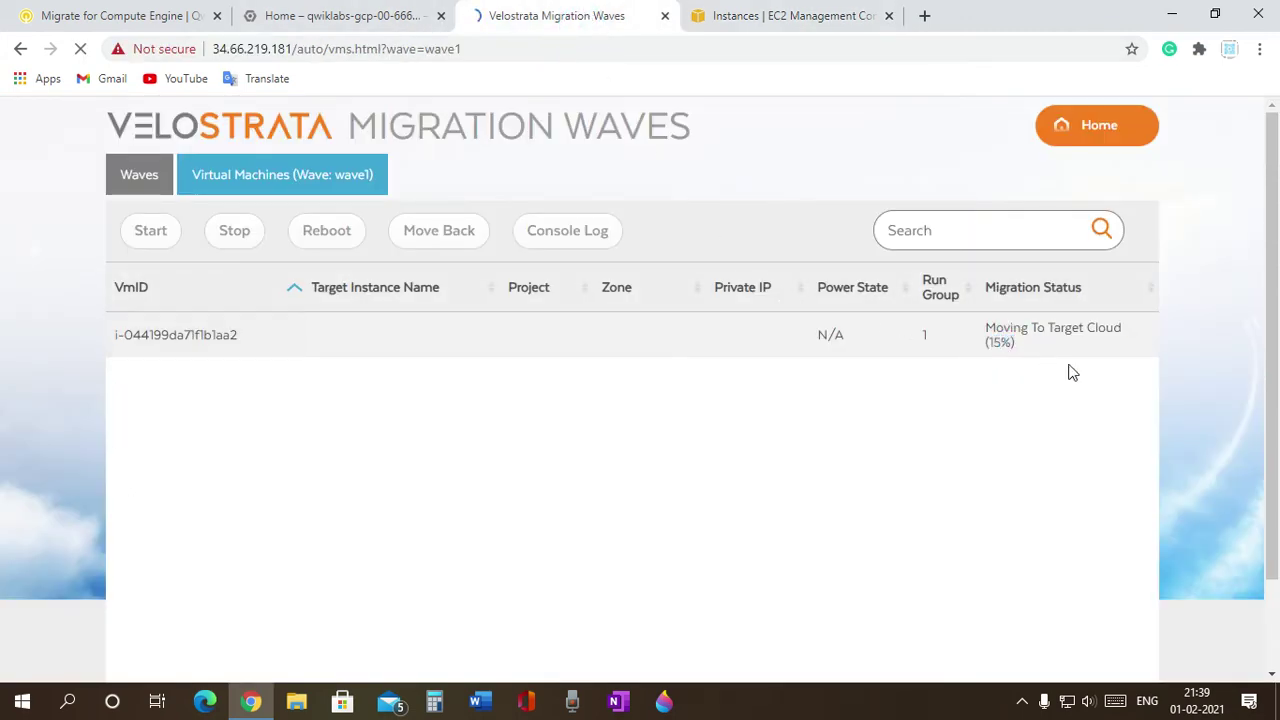
# Inspect the running instances in AWS EC2 and review the resources on the EC2 Dashboard
pyautogui.click(779, 18)
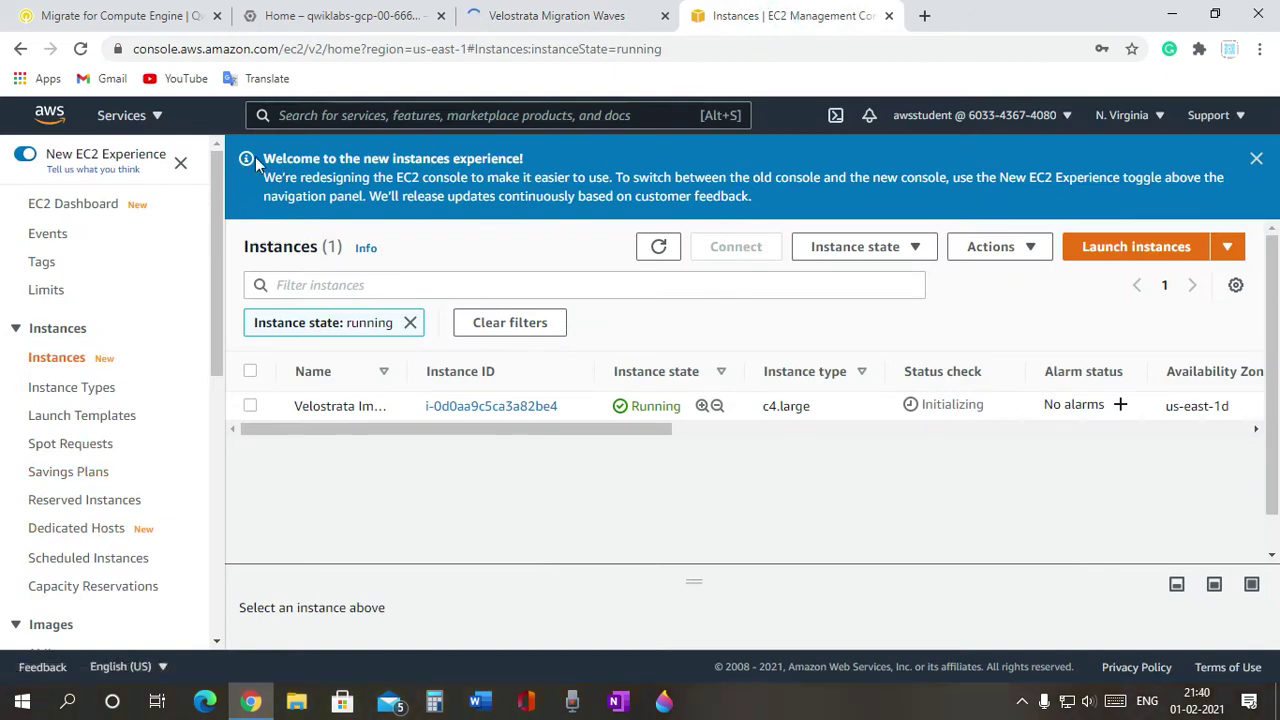
pyautogui.moveTo(640, 429); pyautogui.dragTo(508, 511)
pyautogui.click(84, 208)
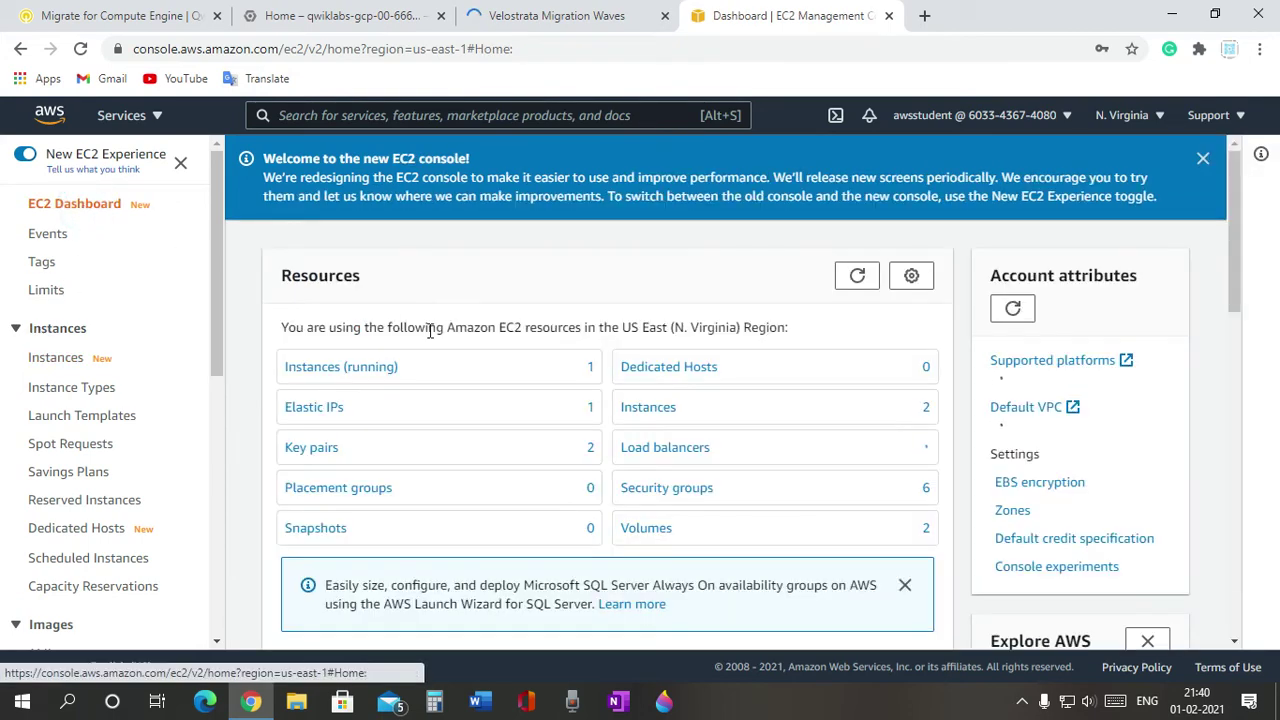
pyautogui.scroll(-3, 672, 460)
pyautogui.scroll(3, 614, 337)
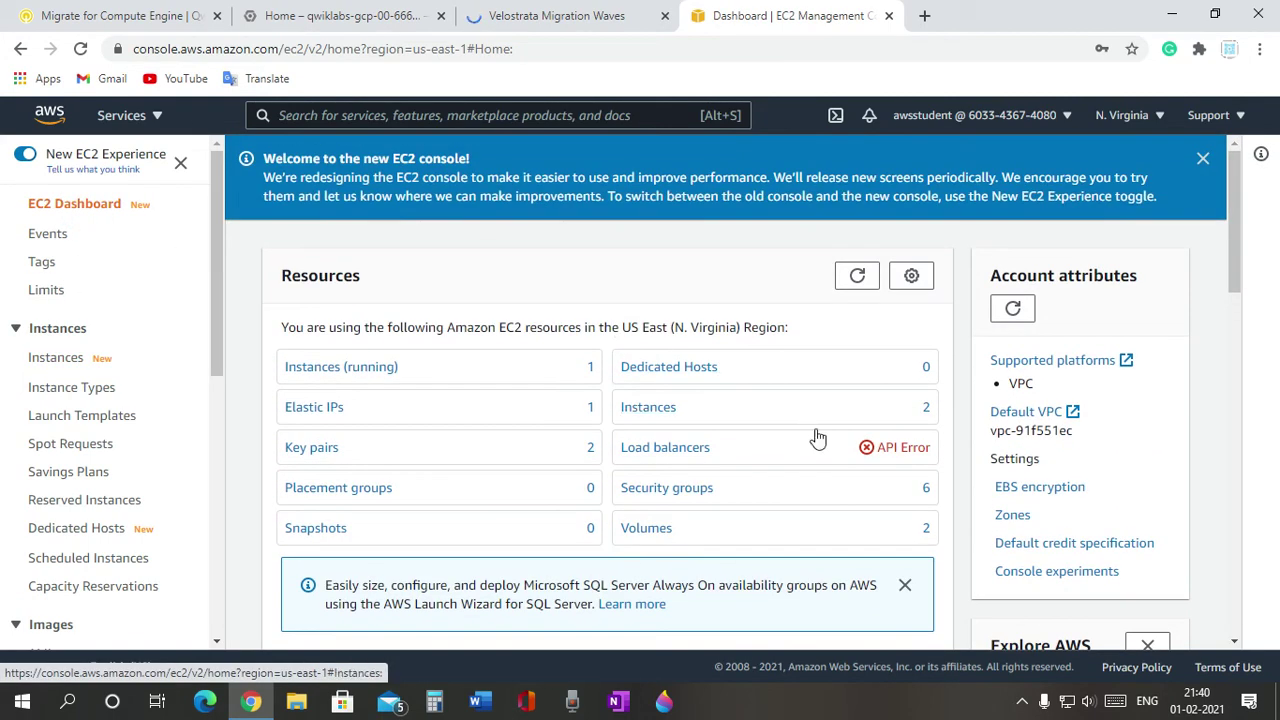
# View the EC2 load balancers, then return through the EC2 Dashboard to the list of running instances
pyautogui.click(707, 449)
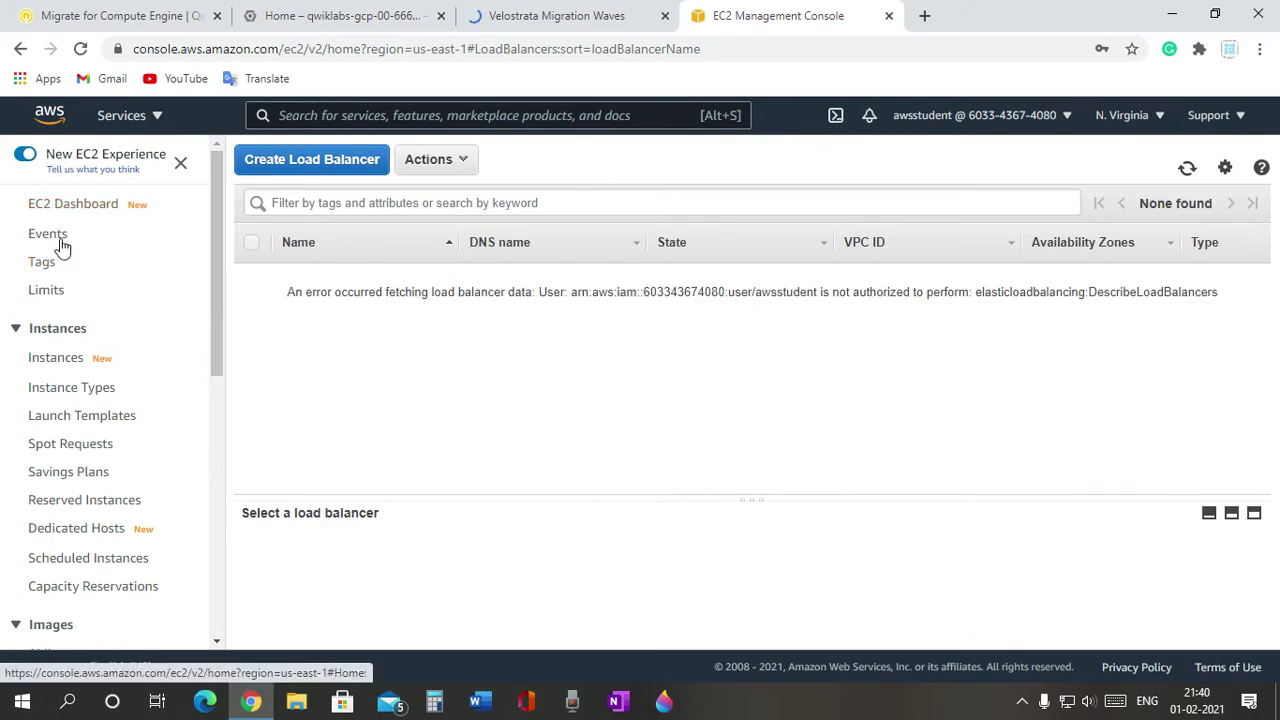
pyautogui.click(84, 205)
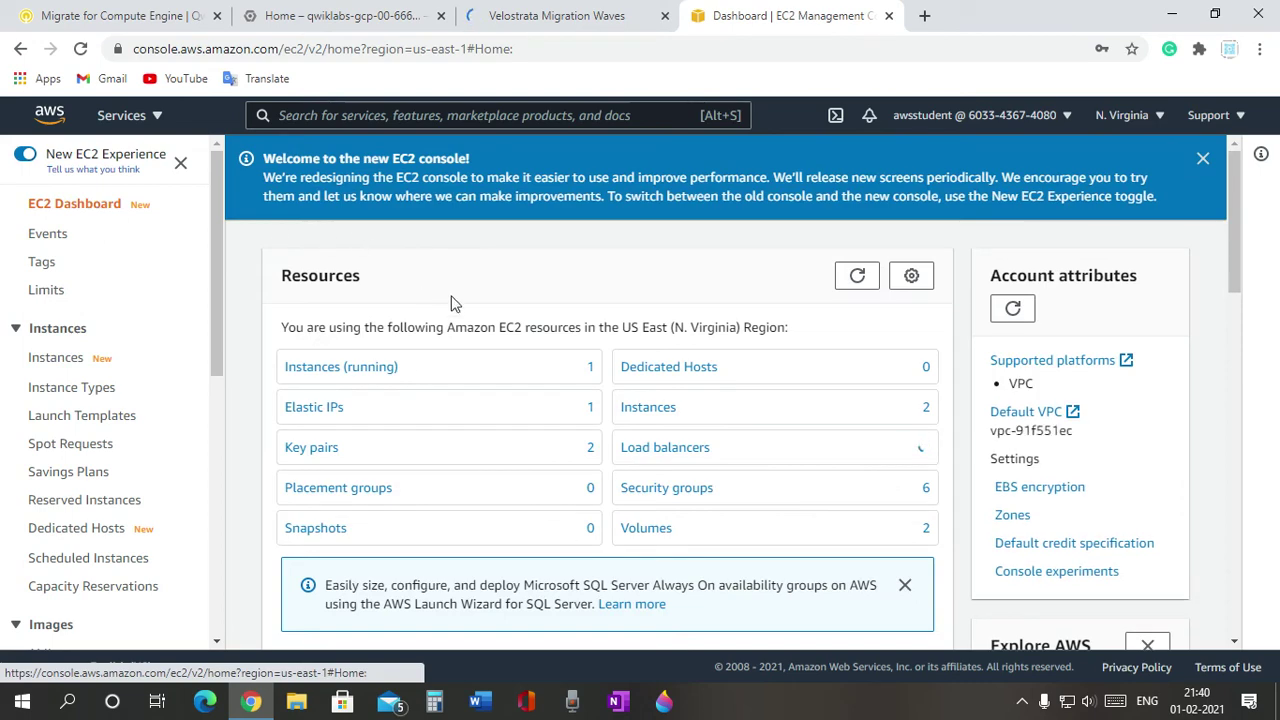
pyautogui.click(336, 370)
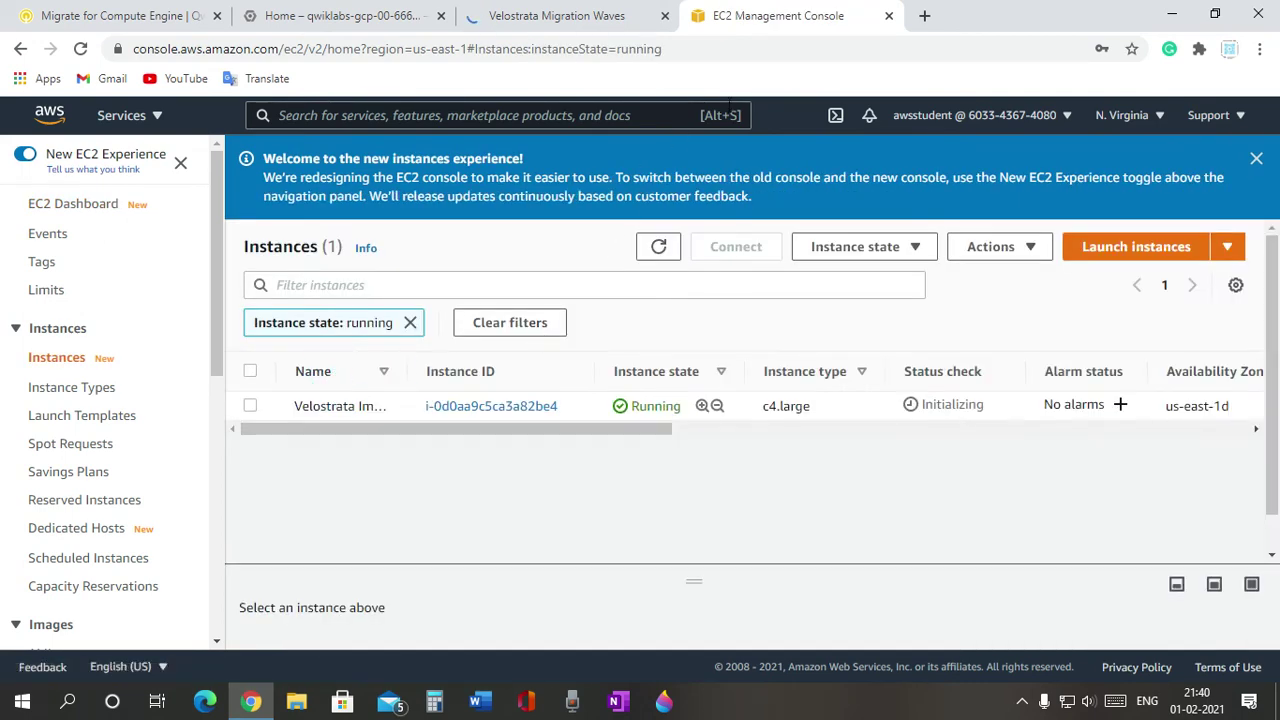
# Open AWS CloudShell from the AWS console and recheck the migration status of wave1's virtual machine in Velostrata
pyautogui.click(835, 117)
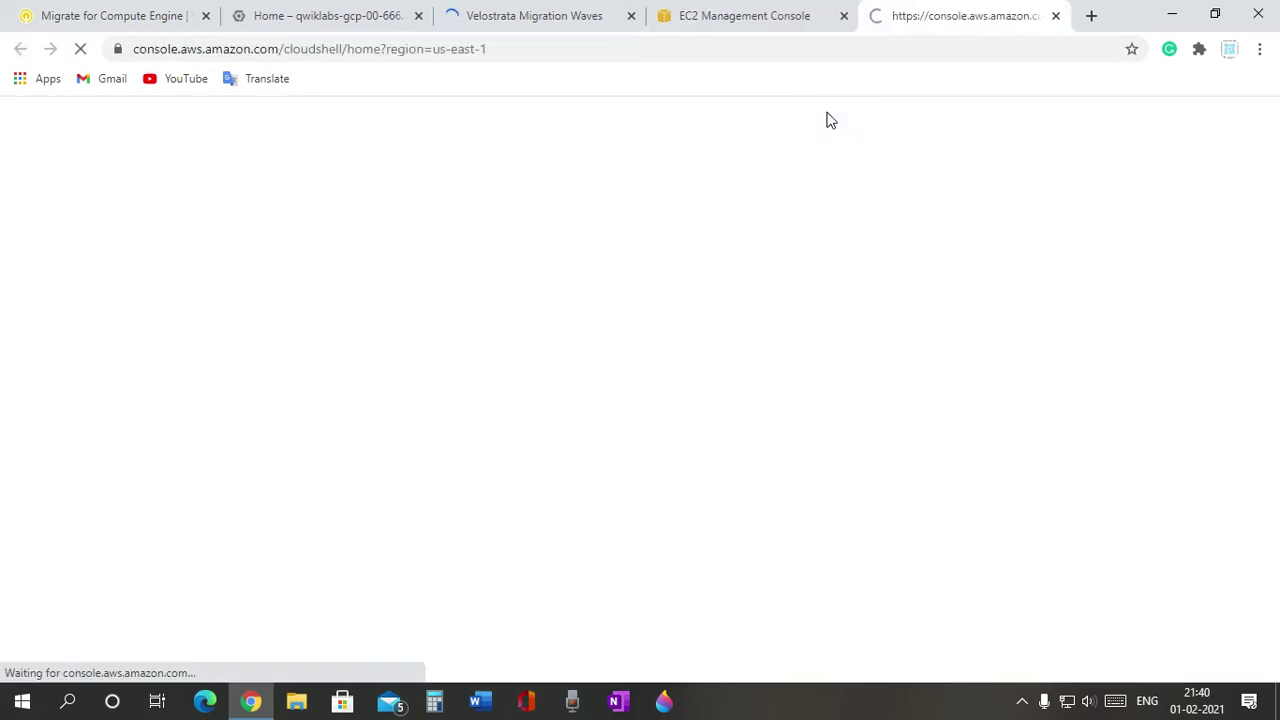
pyautogui.click(551, 16)
pyautogui.click(780, 466)
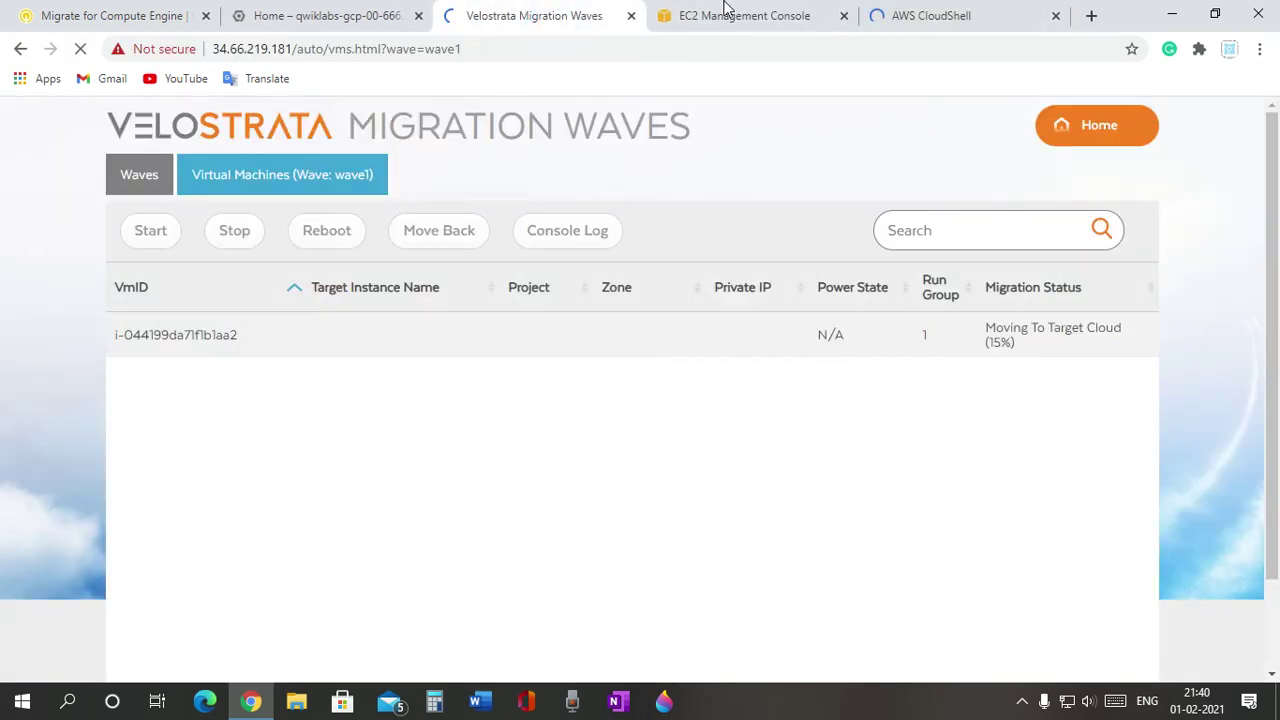
# Compare the wave1 migration page with the EC2 instances list and close the AWS CloudShell page
pyautogui.click(917, 14)
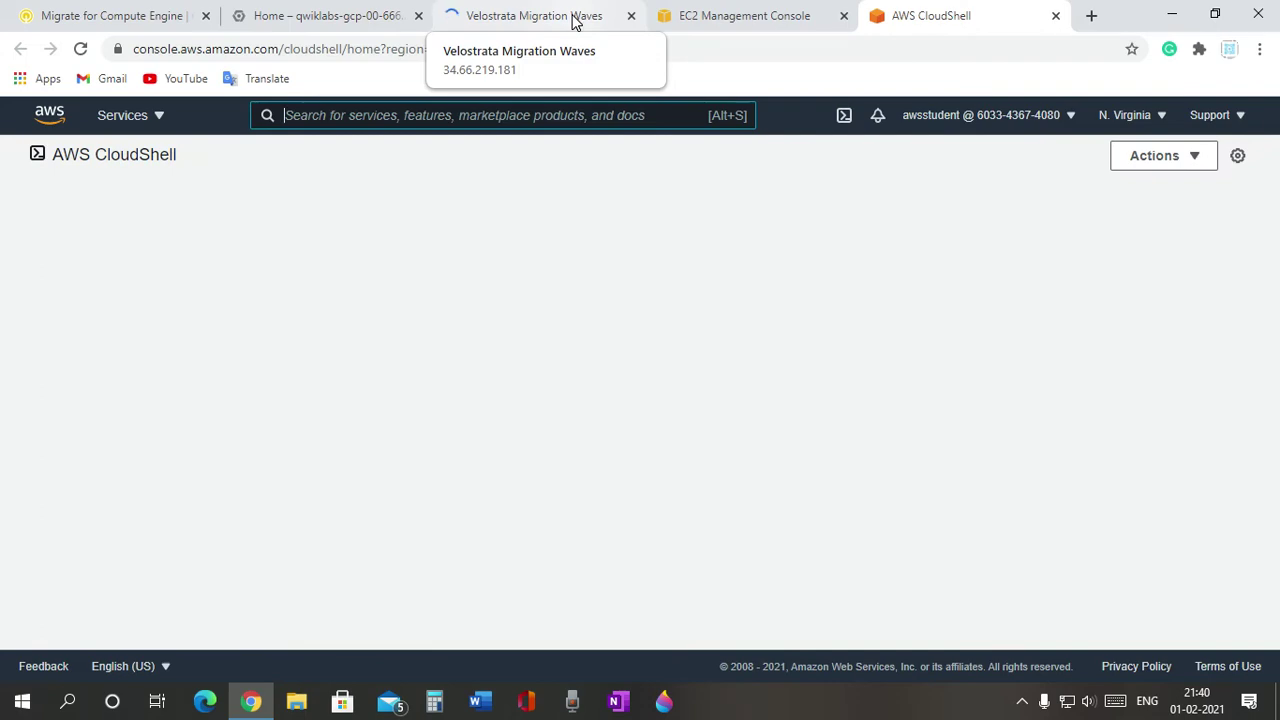
pyautogui.click(575, 18)
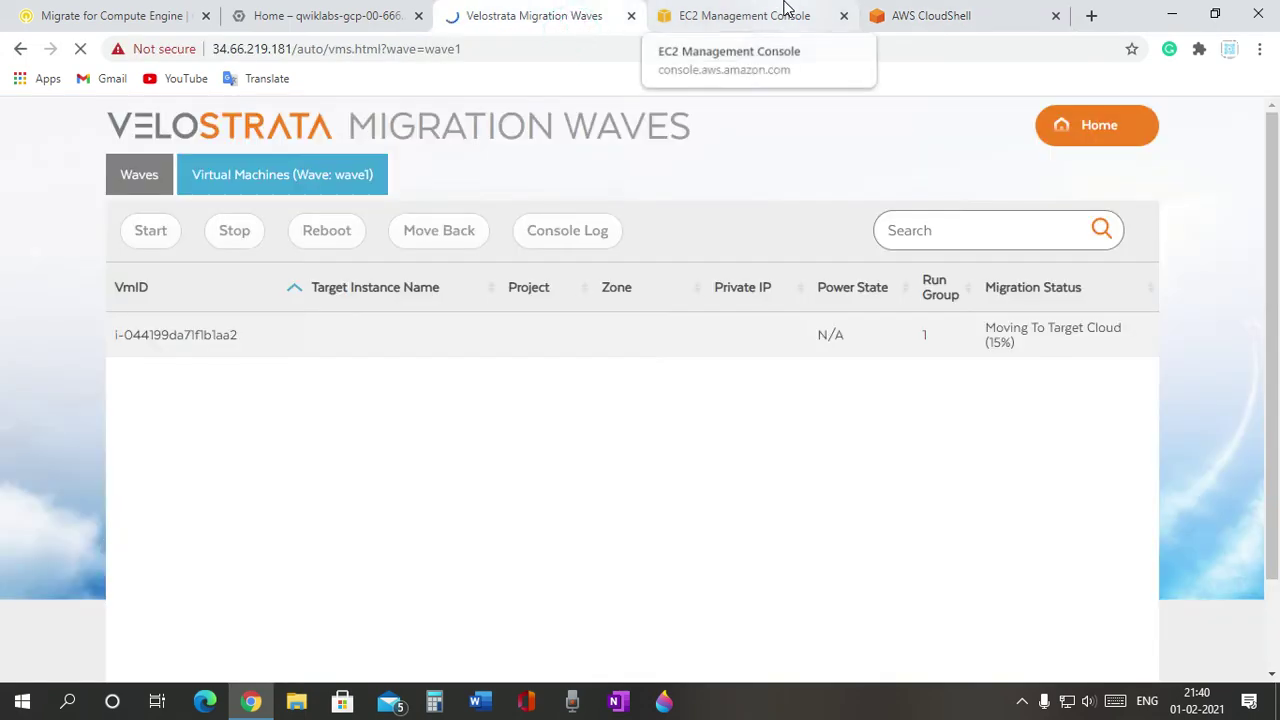
pyautogui.click(785, 12)
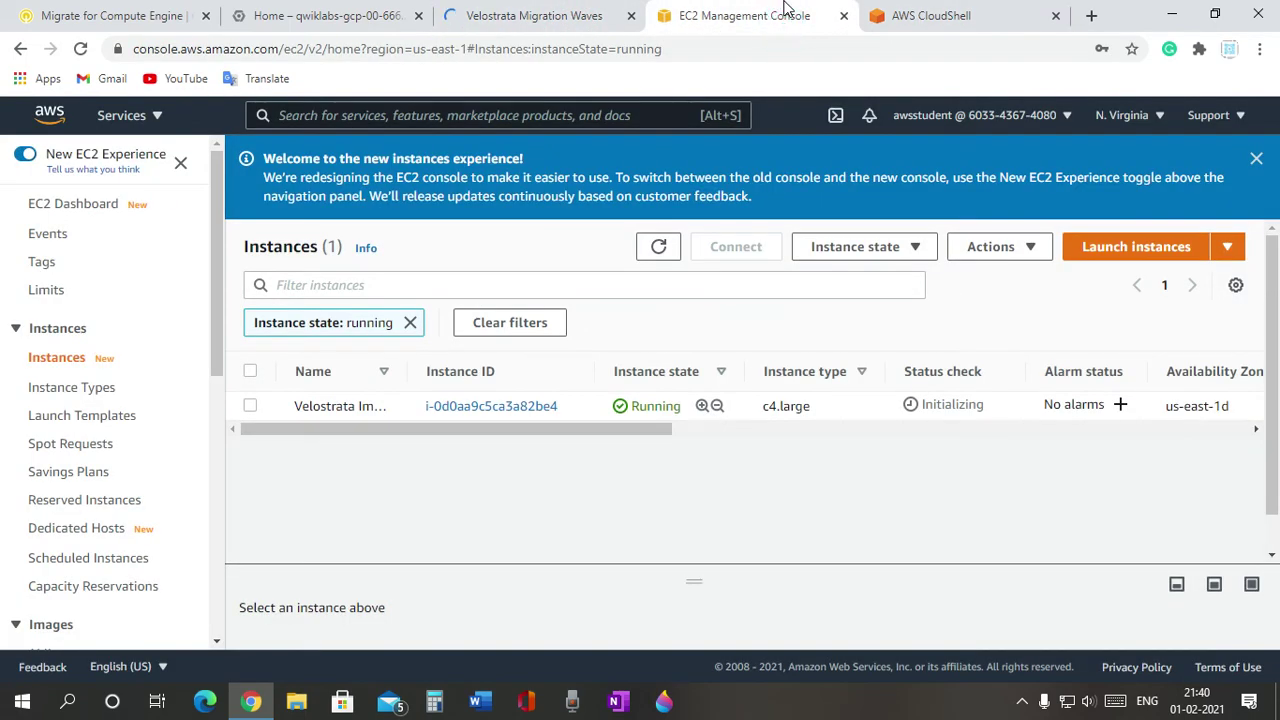
pyautogui.click(562, 18)
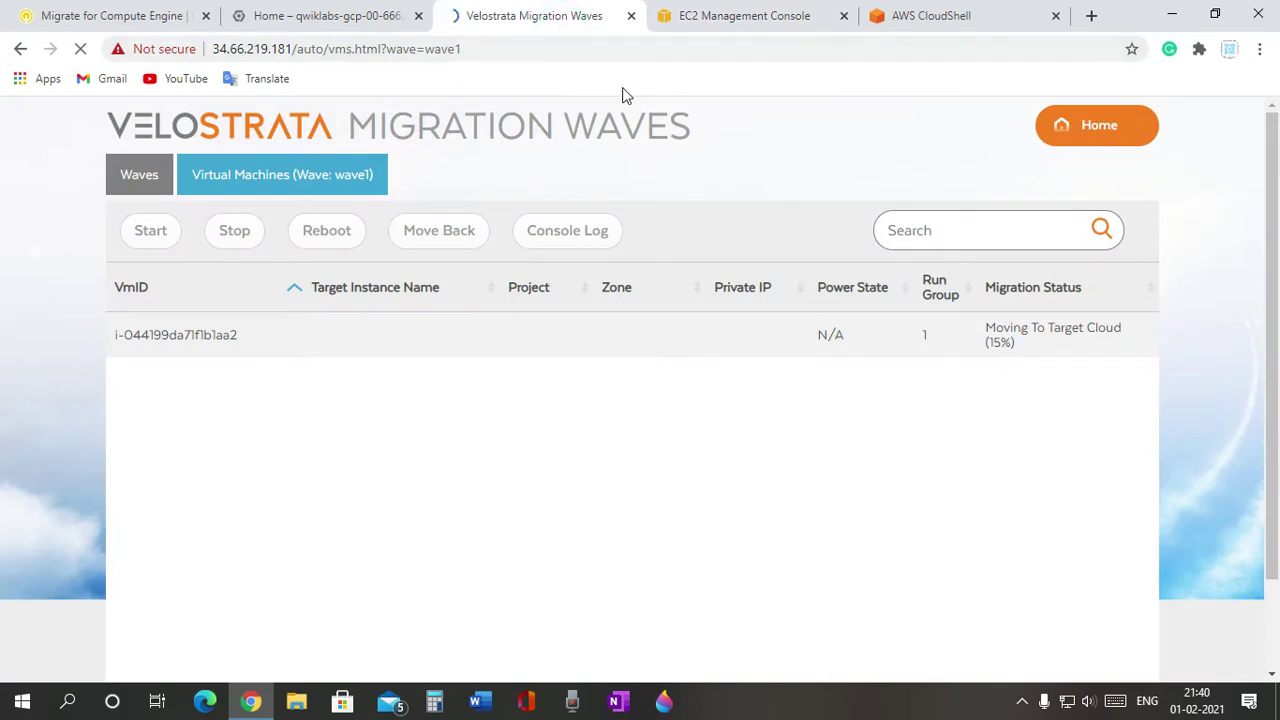
pyautogui.click(945, 12)
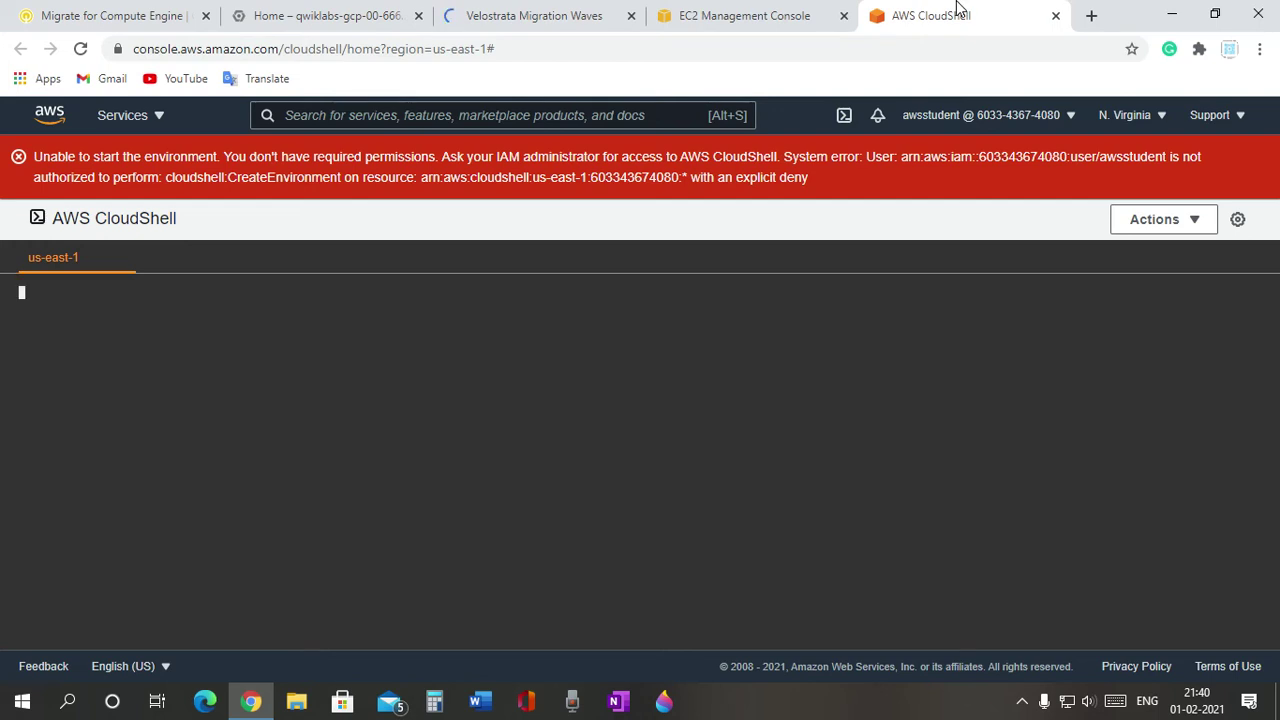
pyautogui.click(1055, 16)
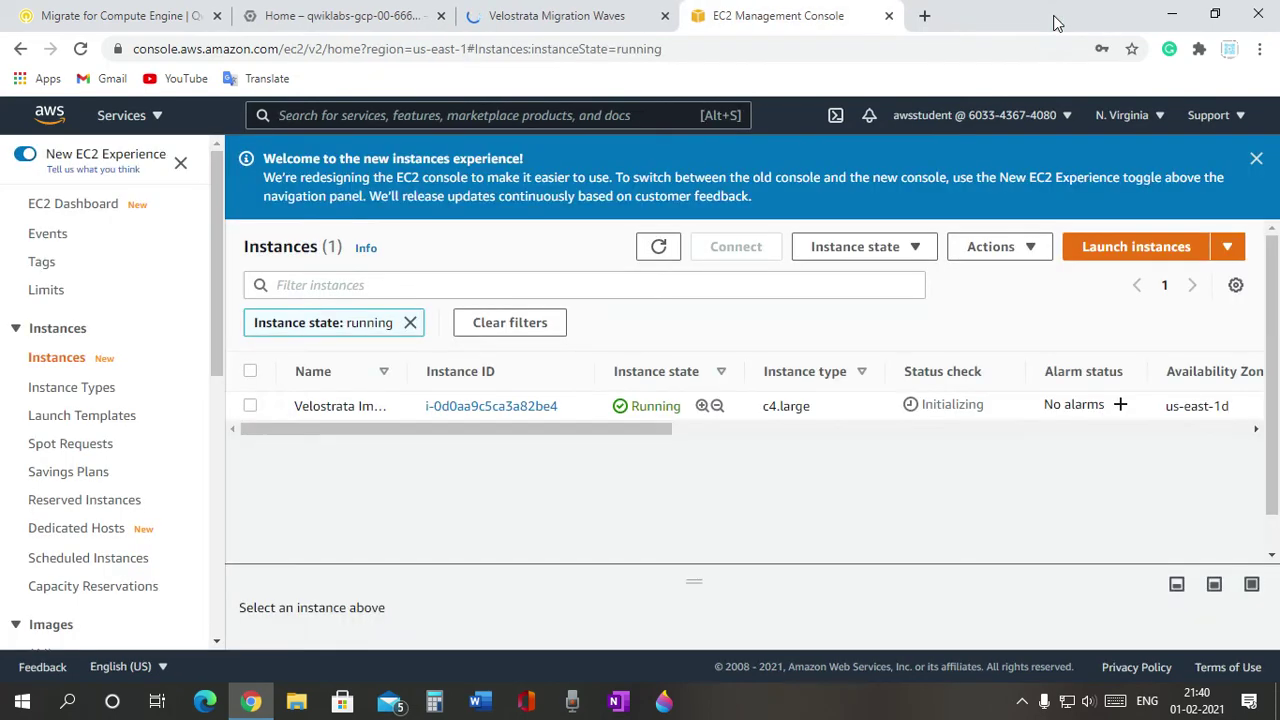
# Return to the Migrate for Compute Engine lab instructions and run the progress check for the Migrate objective
pyautogui.click(596, 14)
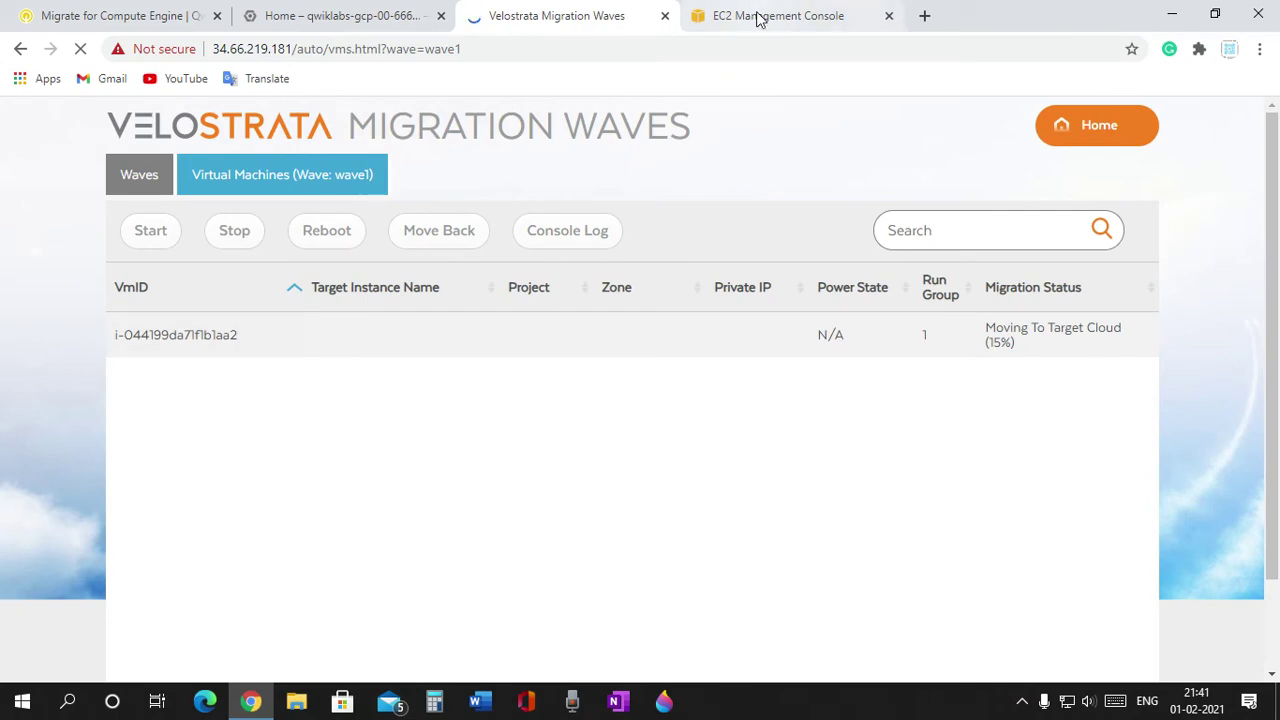
pyautogui.click(130, 16)
pyautogui.scroll(-10, 570, 413)
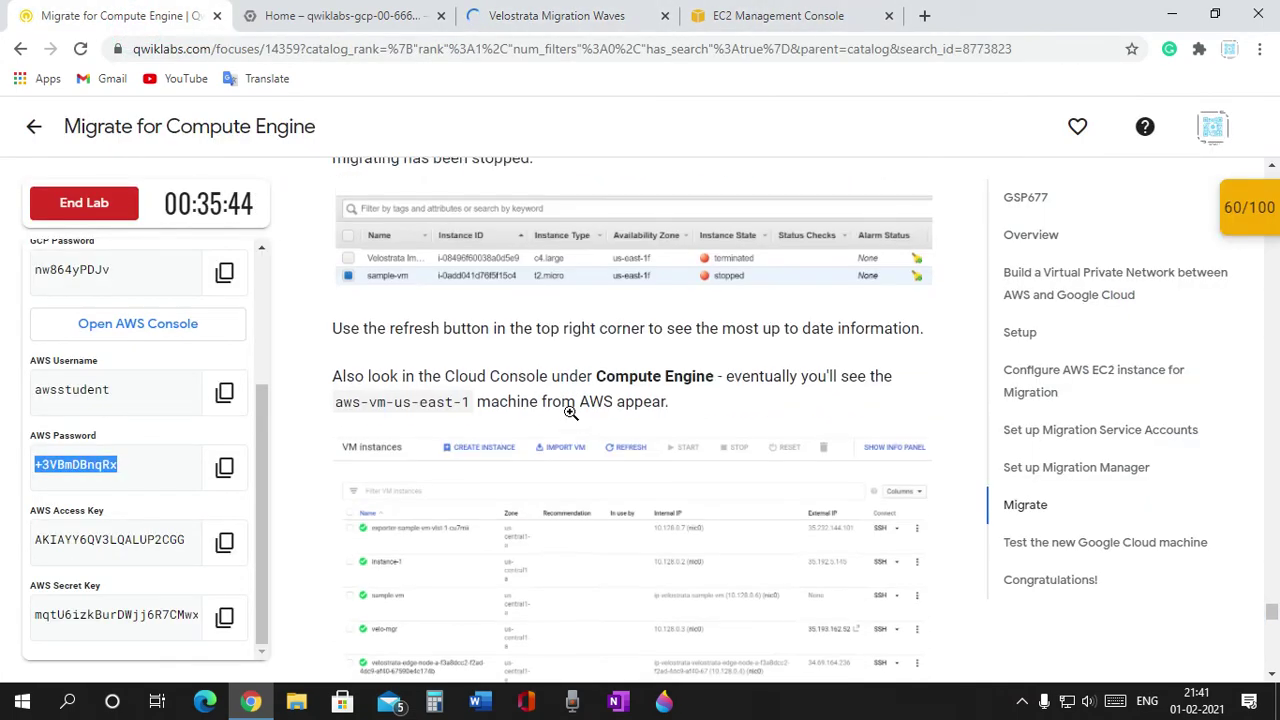
pyautogui.scroll(-3, 440, 522)
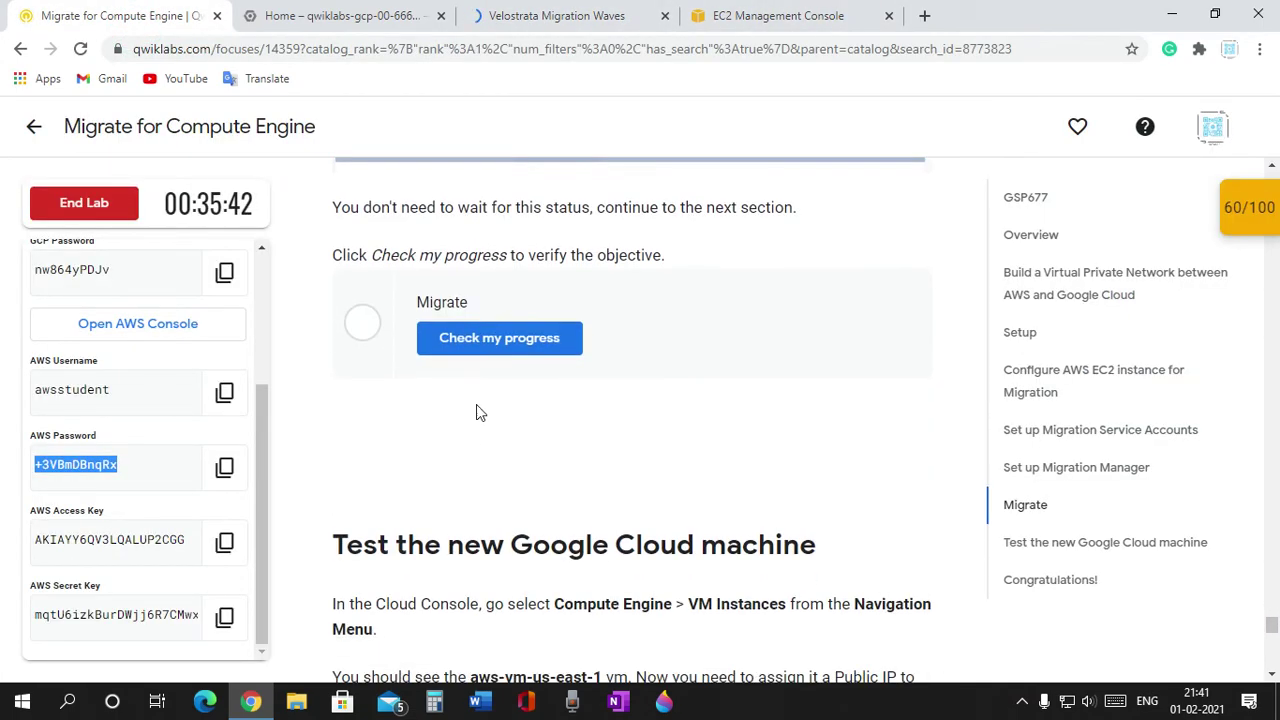
pyautogui.click(500, 342)
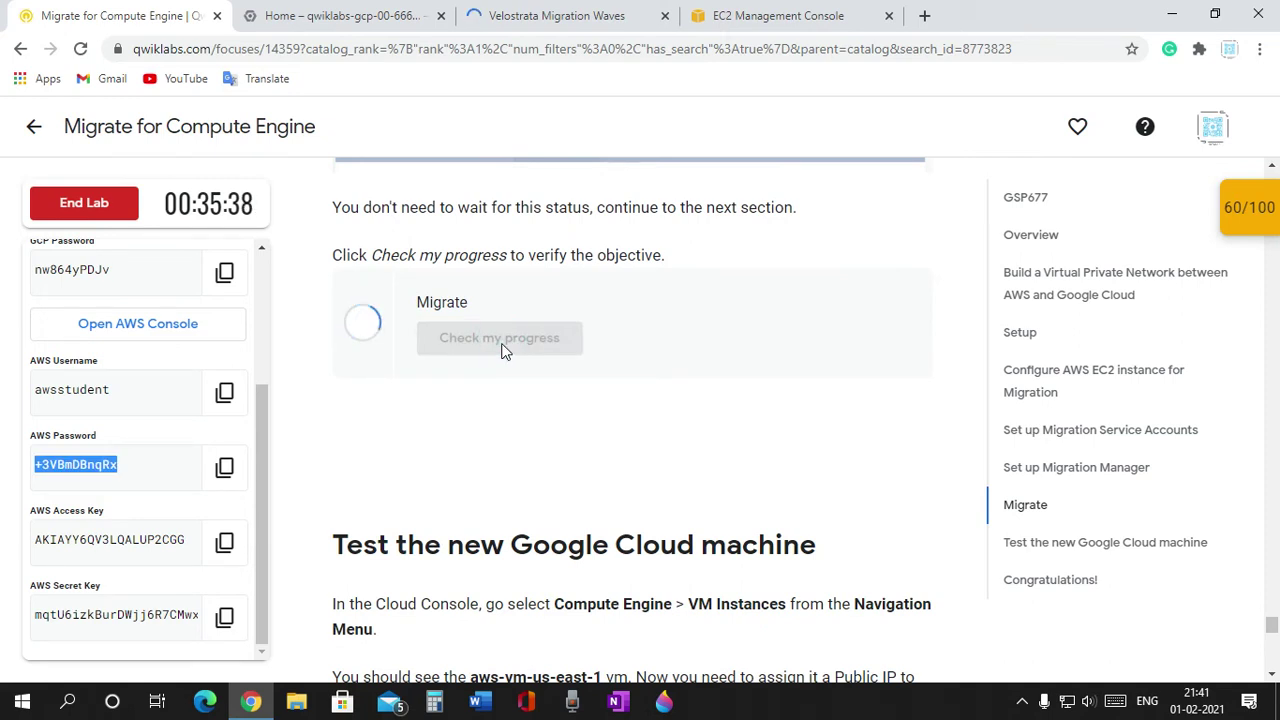
# Read the lab's Migrate section on status changes, monitoring the VM record and checking the AWS instance while waiting
pyautogui.scroll(2, 503, 349)
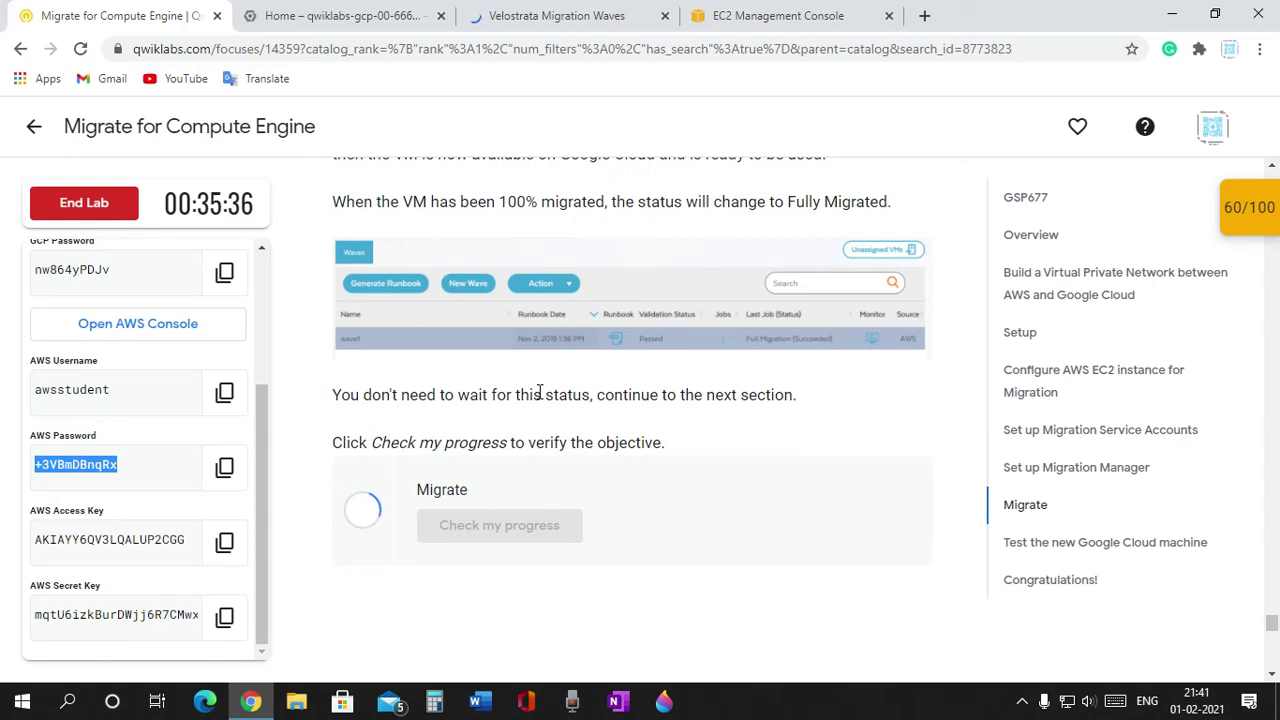
pyautogui.scroll(2, 540, 392)
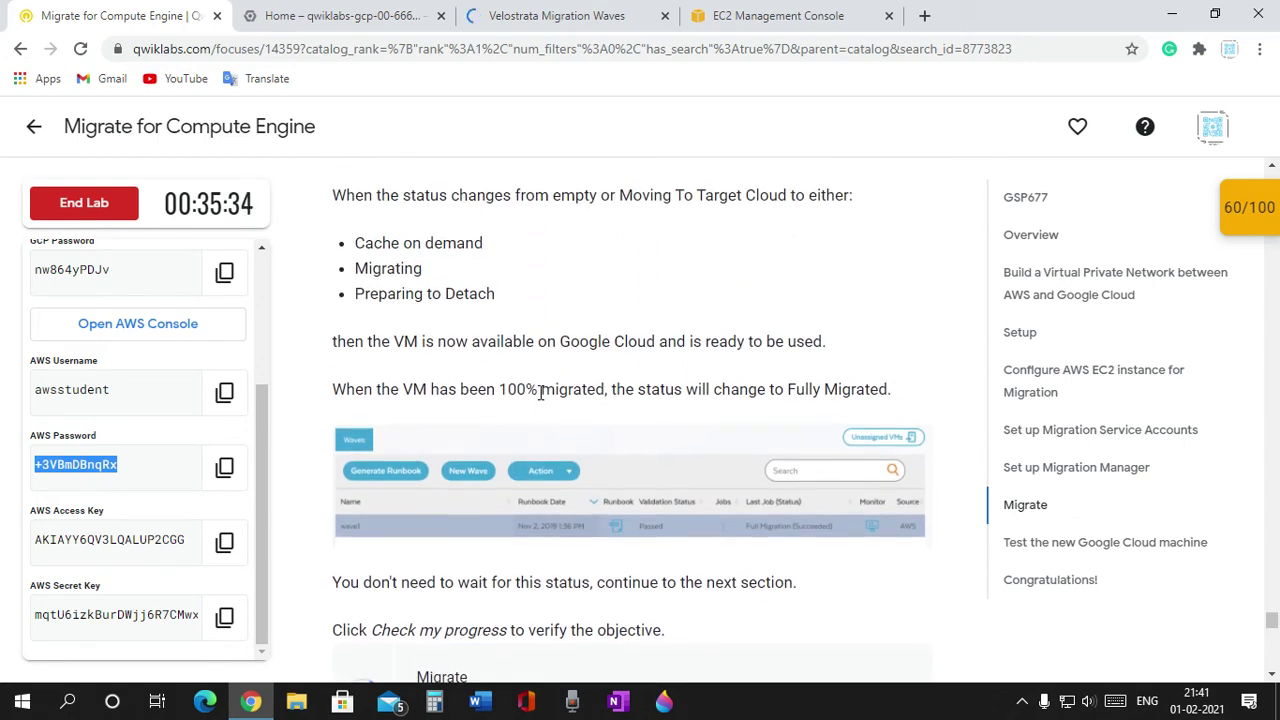
pyautogui.scroll(-2, 540, 392)
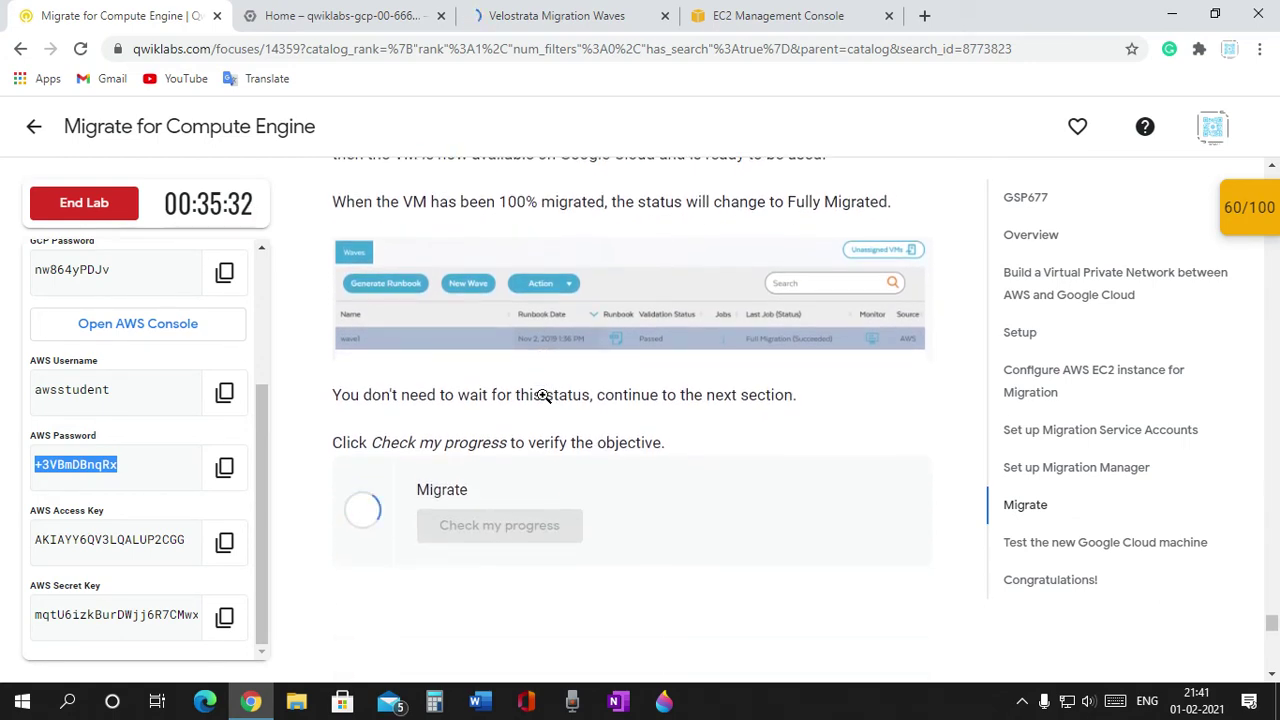
pyautogui.scroll(2, 454, 391)
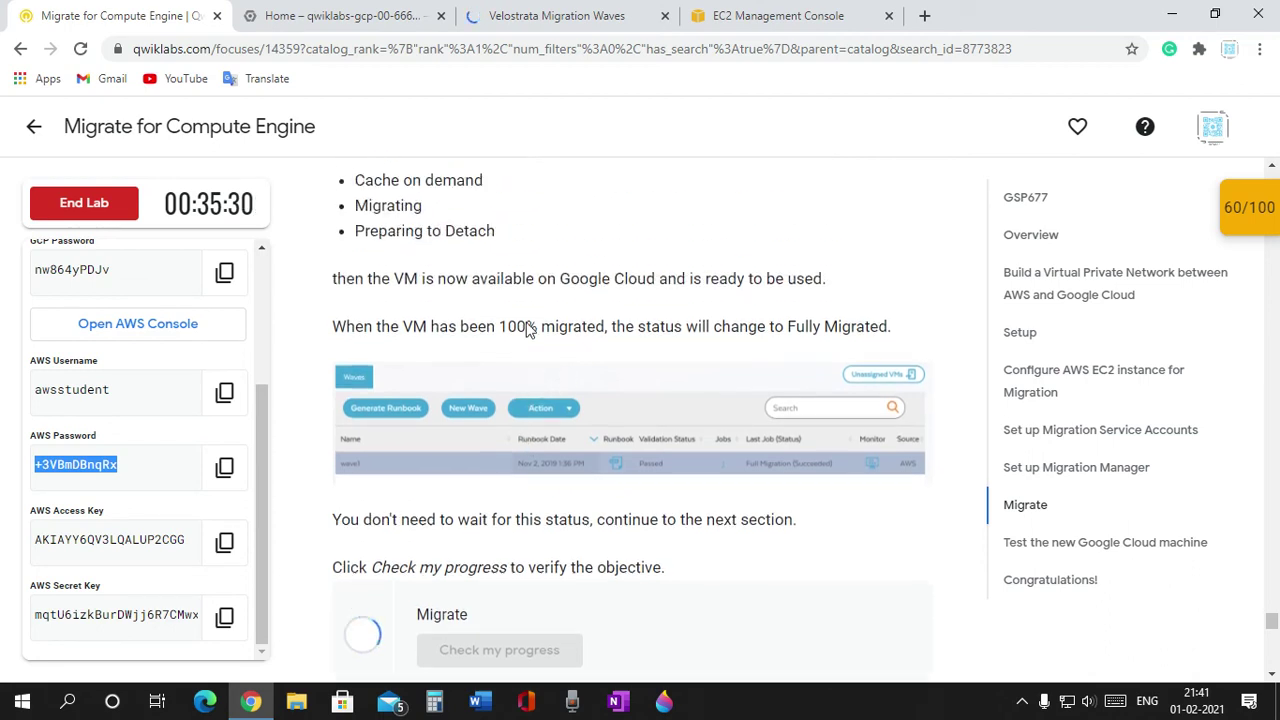
pyautogui.scroll(-2, 712, 388)
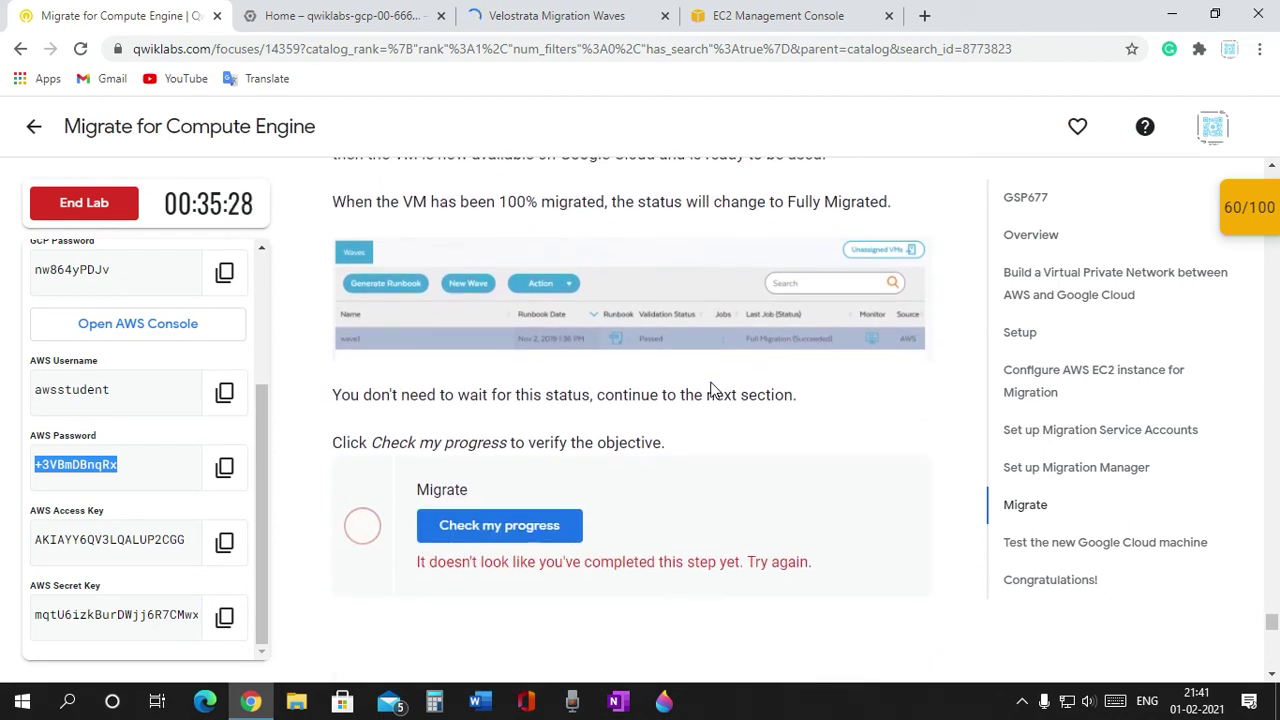
pyautogui.scroll(4, 565, 470)
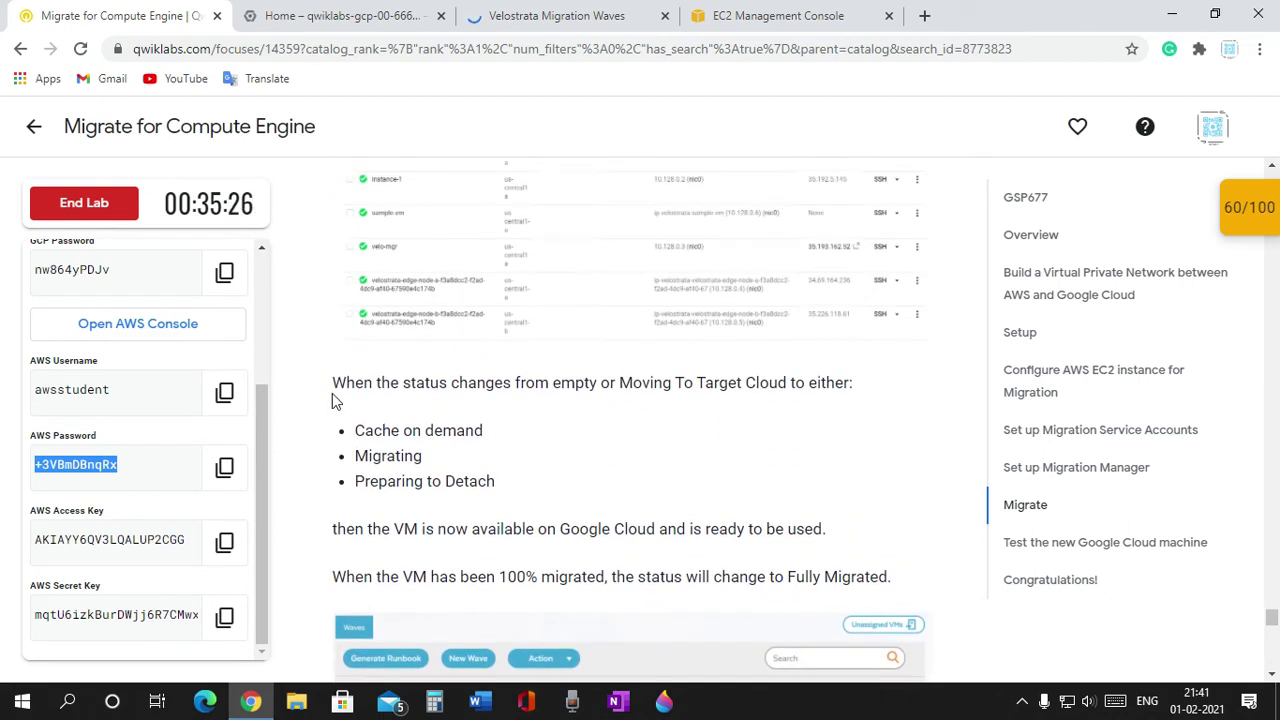
pyautogui.scroll(4, 600, 402)
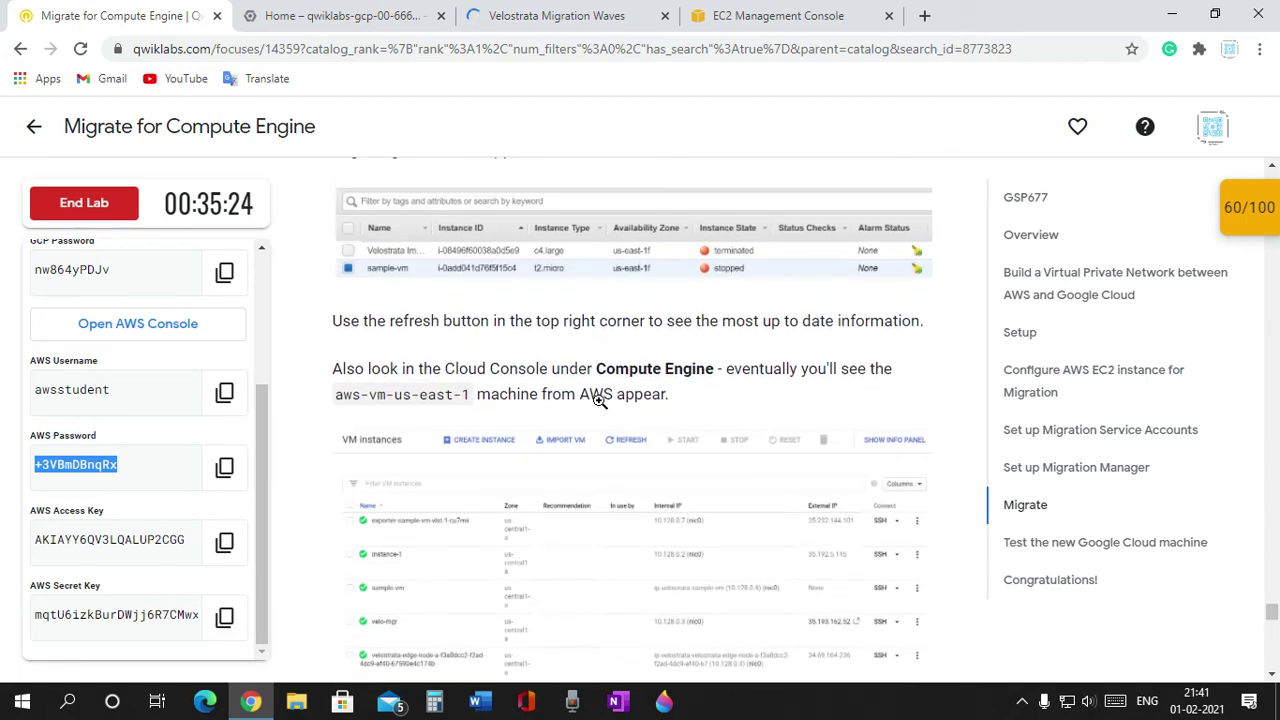
pyautogui.scroll(-3, 600, 402)
pyautogui.scroll(3, 516, 393)
pyautogui.scroll(5, 700, 356)
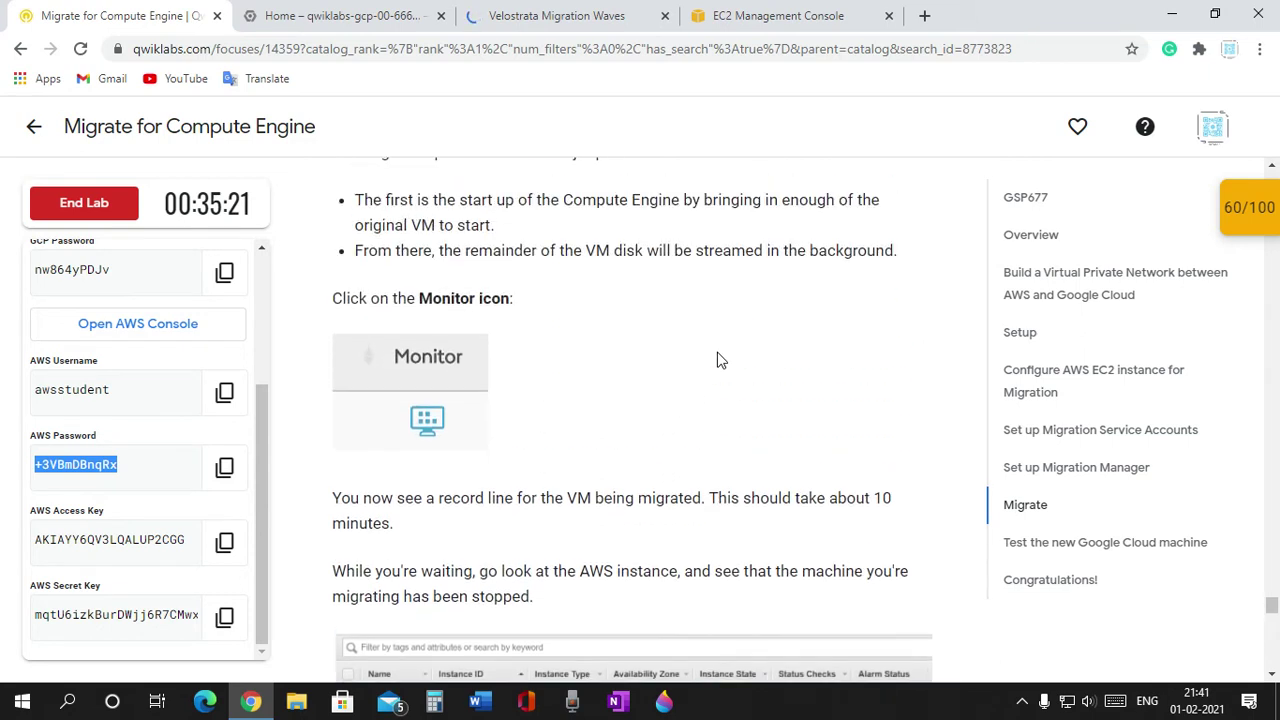
pyautogui.scroll(-2, 380, 505)
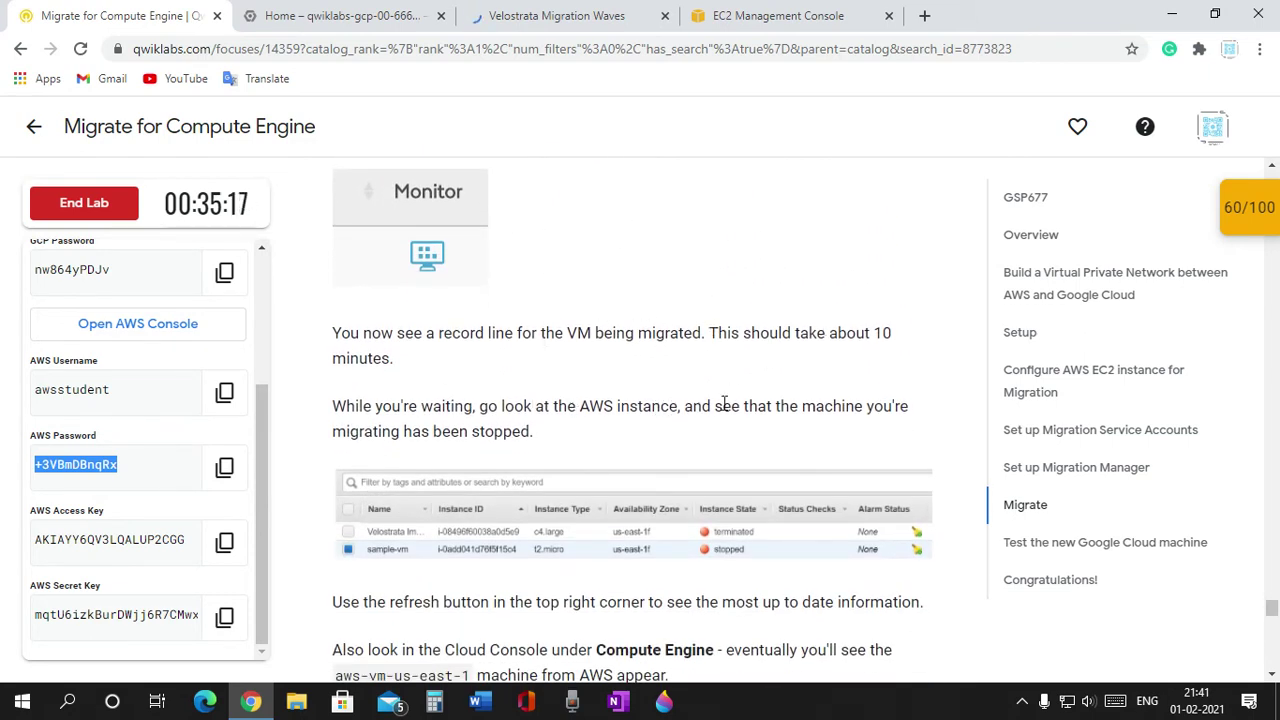
pyautogui.scroll(-2, 557, 449)
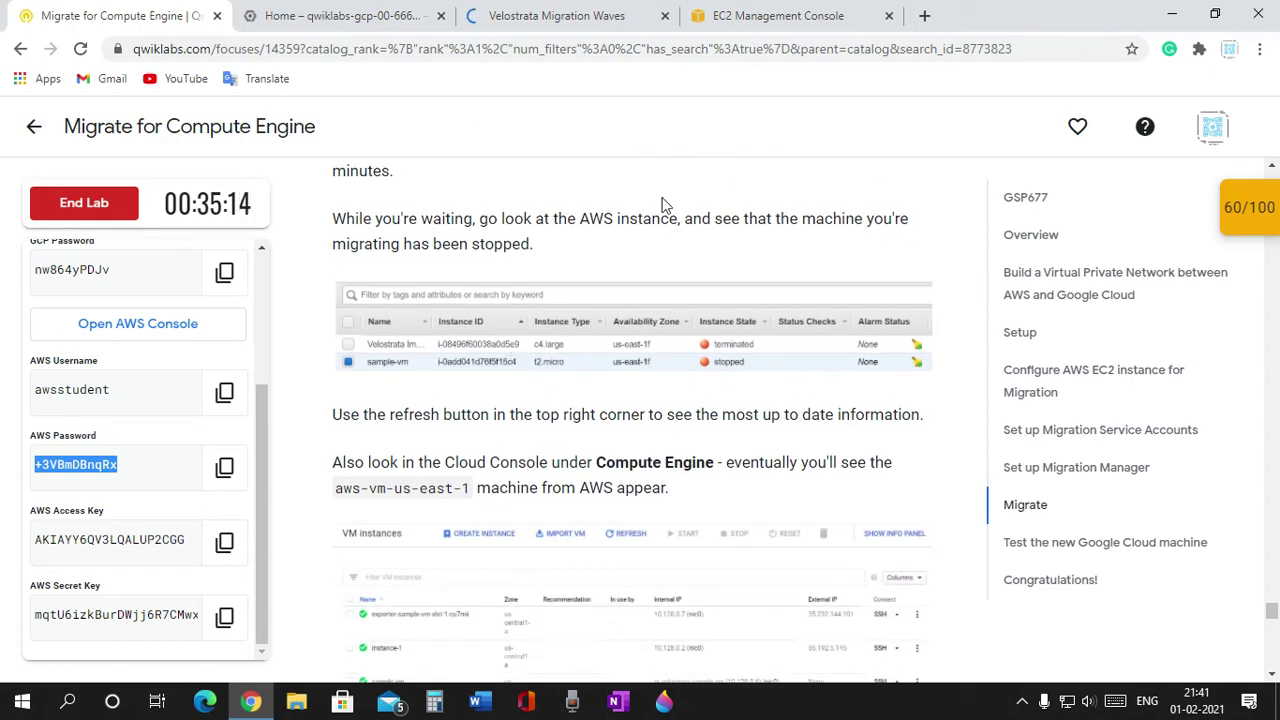
# Refresh the running instances list in the EC2 console and check the wave1 virtual machine's migration status in Velostrata
pyautogui.click(725, 20)
pyautogui.click(659, 247)
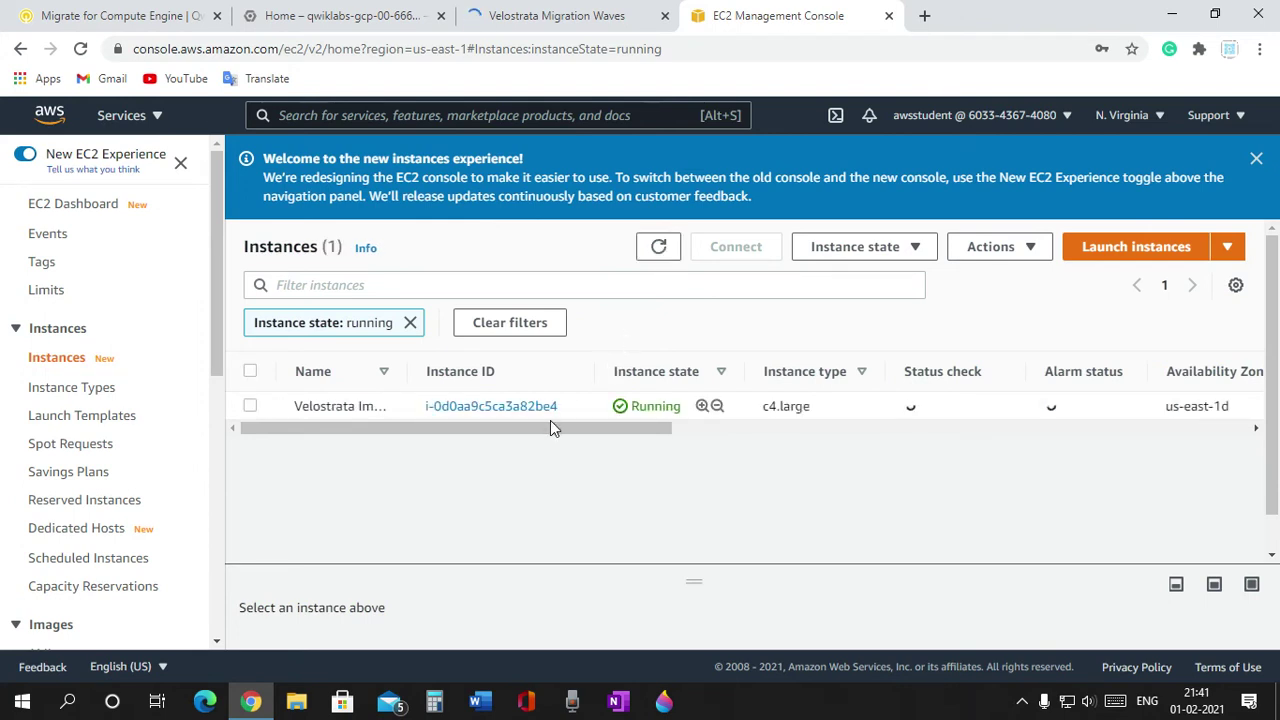
pyautogui.moveTo(551, 420); pyautogui.dragTo(1166, 455)
pyautogui.click(618, 500)
pyautogui.moveTo(1073, 473); pyautogui.dragTo(555, 480)
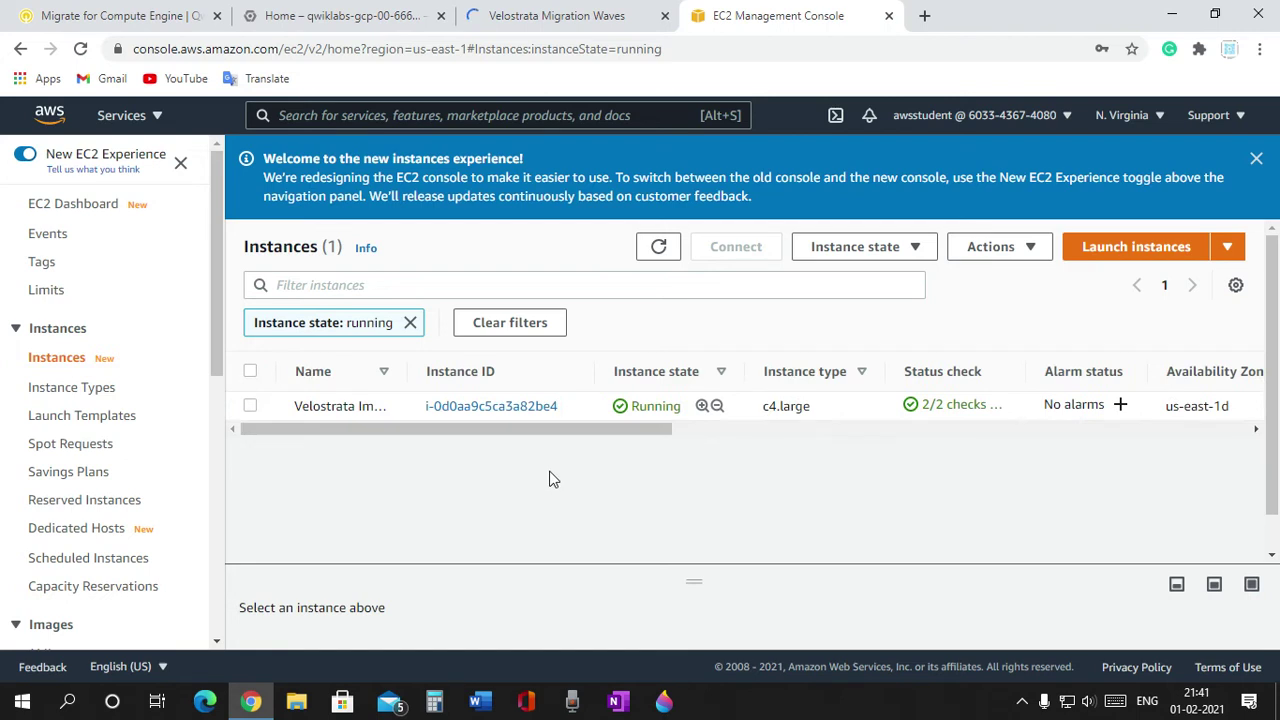
pyautogui.click(503, 12)
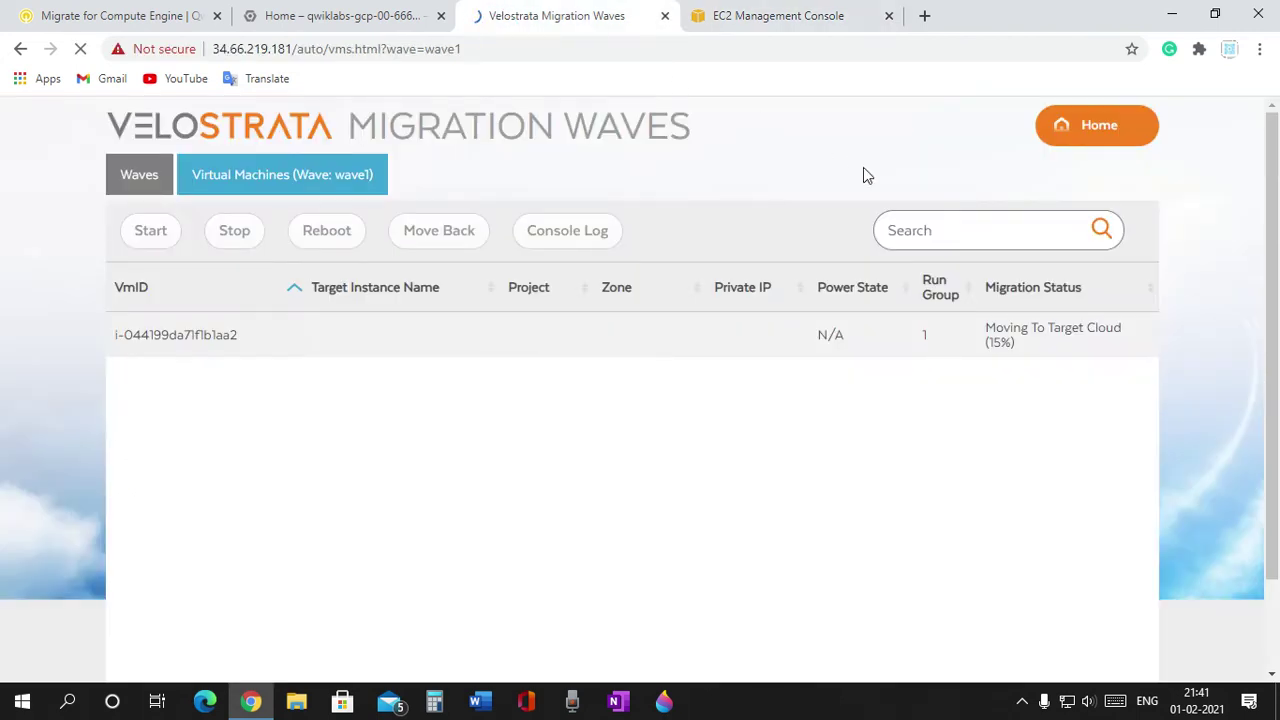
pyautogui.moveTo(996, 342); pyautogui.dragTo(1017, 428)
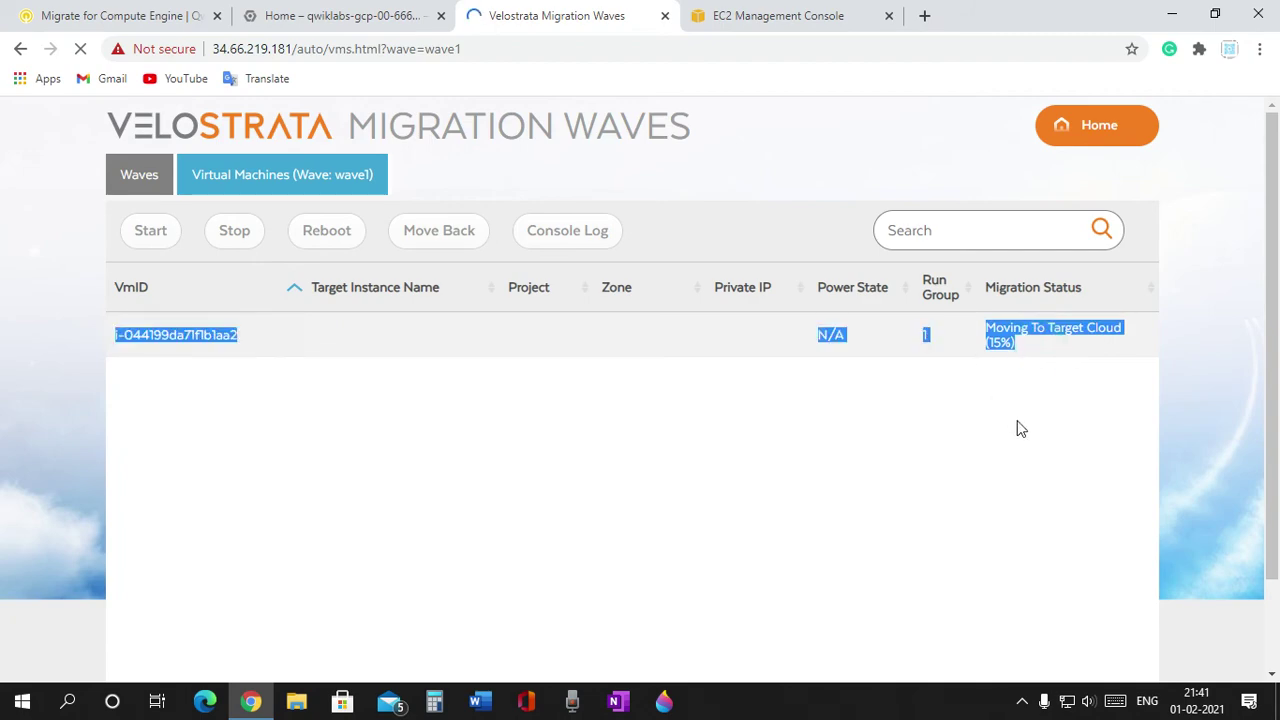
# Reconnect the lost Cloud Shell session in the Google Cloud Platform console
pyautogui.click(335, 14)
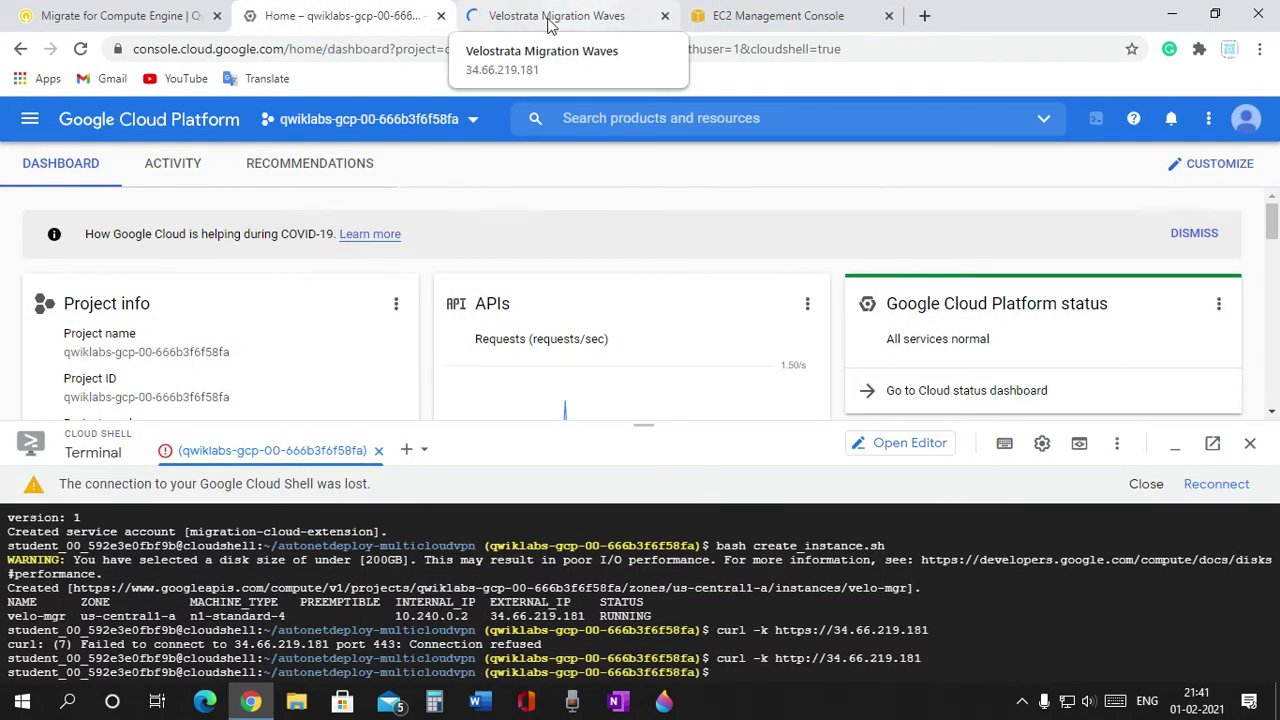
pyautogui.scroll(-1, 195, 380)
pyautogui.scroll(-6, 195, 385)
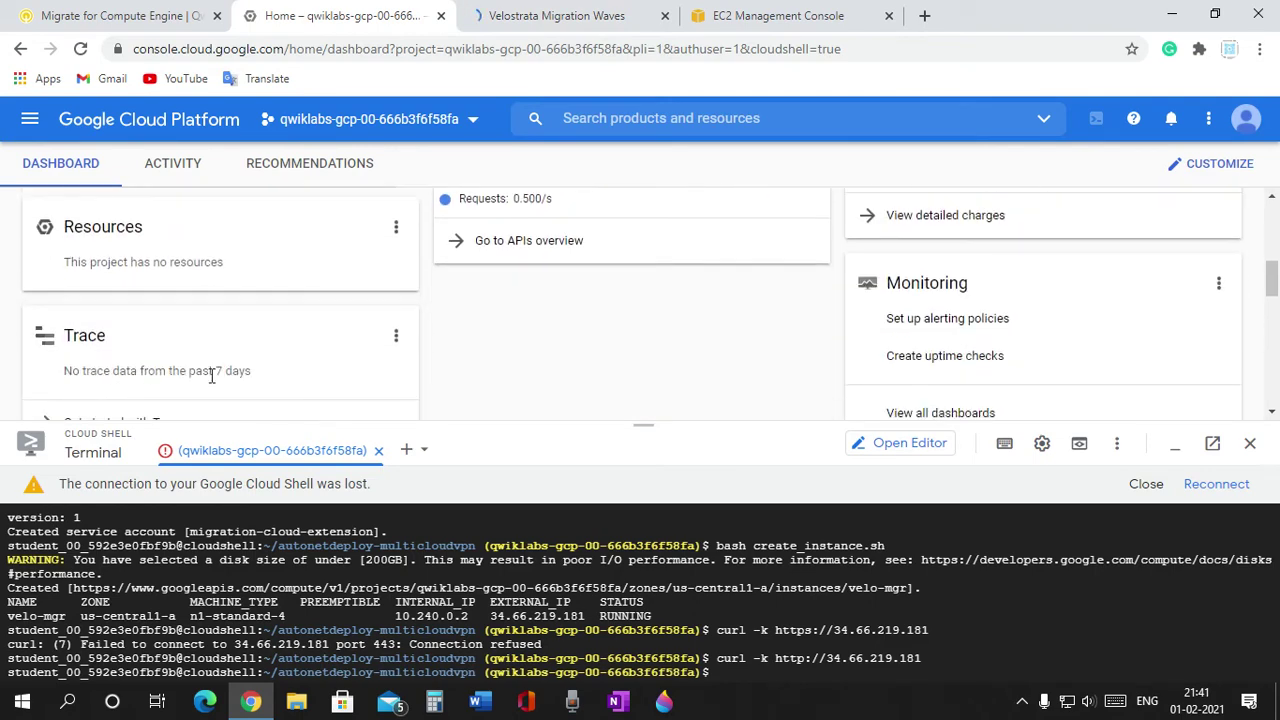
pyautogui.click(1227, 490)
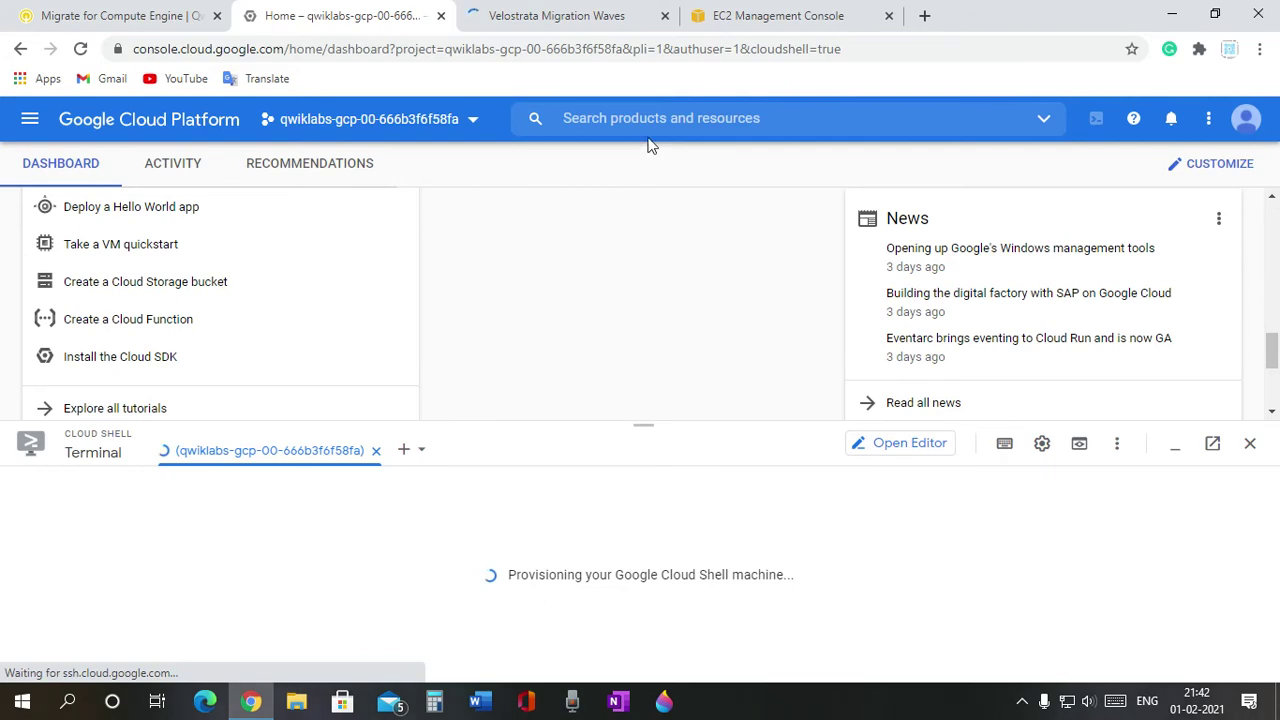
pyautogui.click(727, 18)
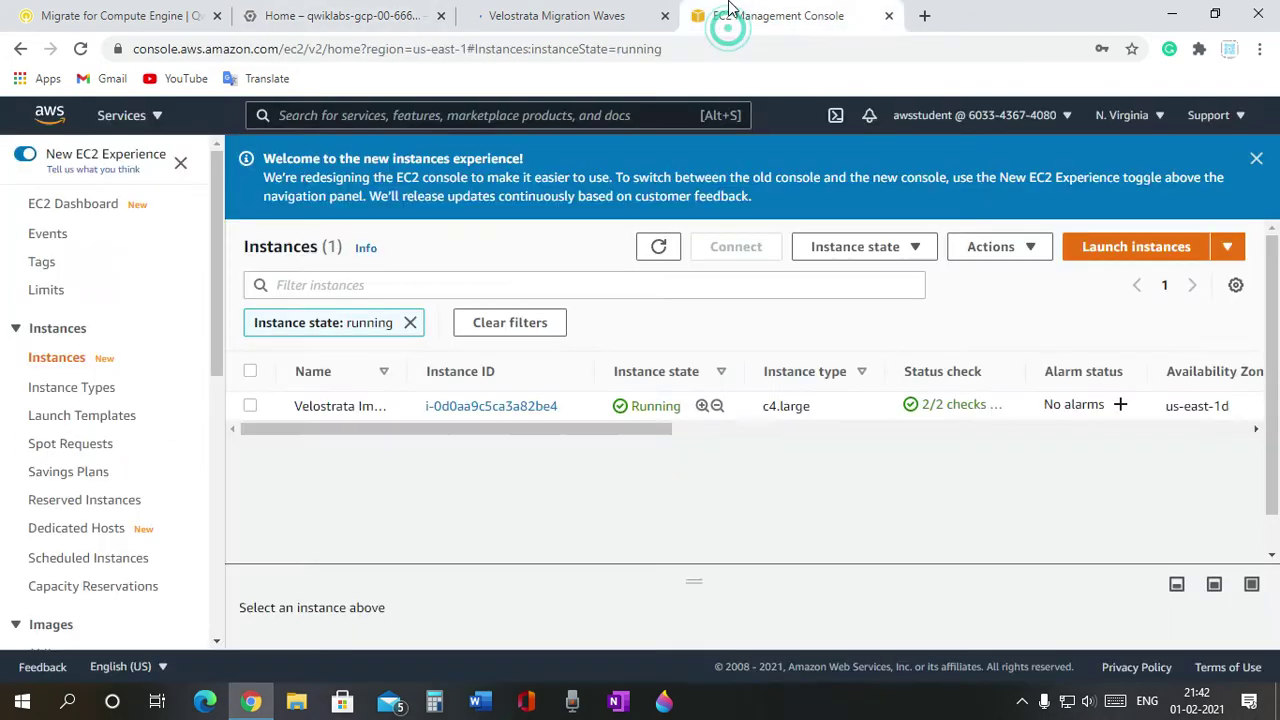
pyautogui.click(365, 16)
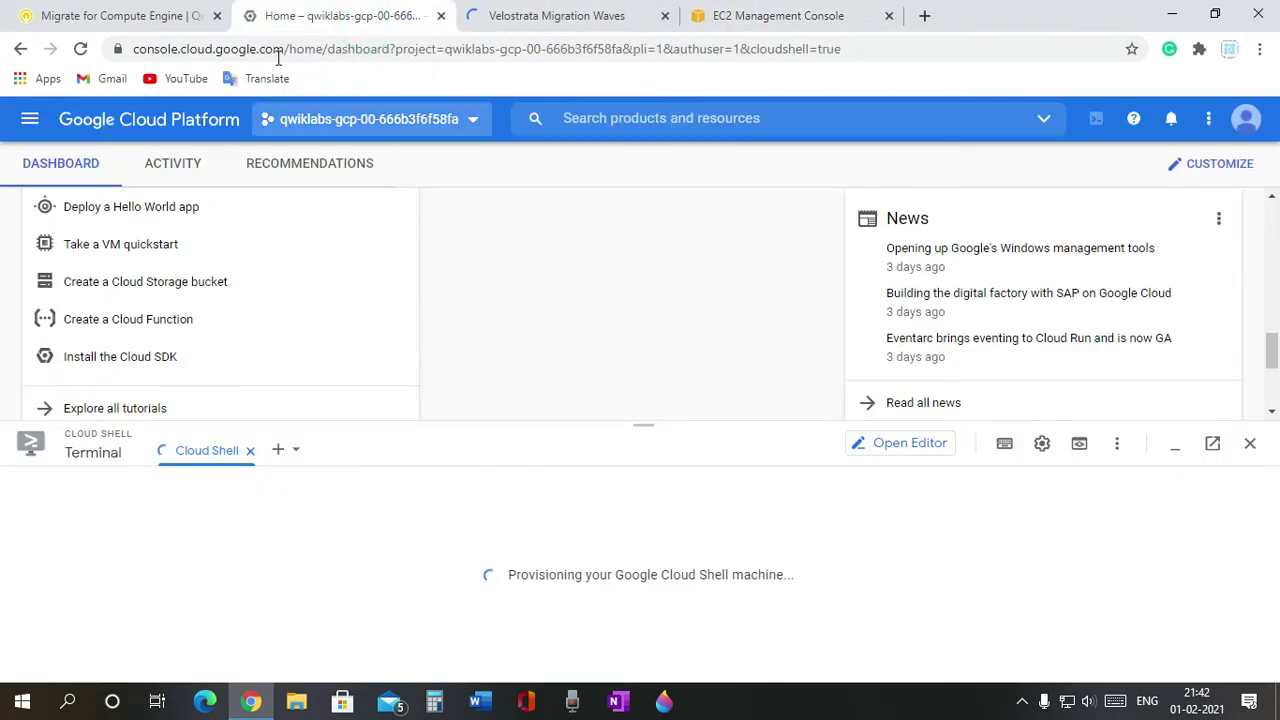
# Reread the lab's waiting instructions and check the EC2 instances list and the wave1 migration status
pyautogui.click(163, 10)
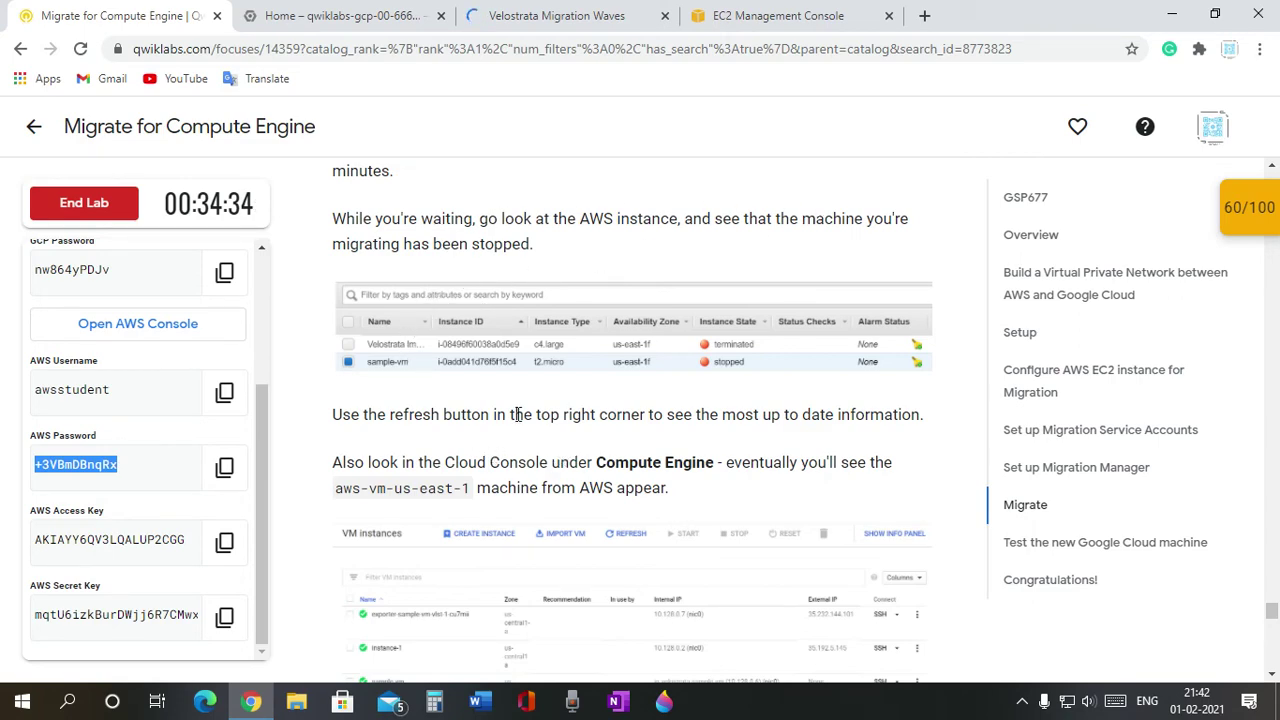
pyautogui.scroll(2, 470, 382)
pyautogui.scroll(-3, 505, 363)
pyautogui.scroll(1, 505, 310)
pyautogui.click(779, 12)
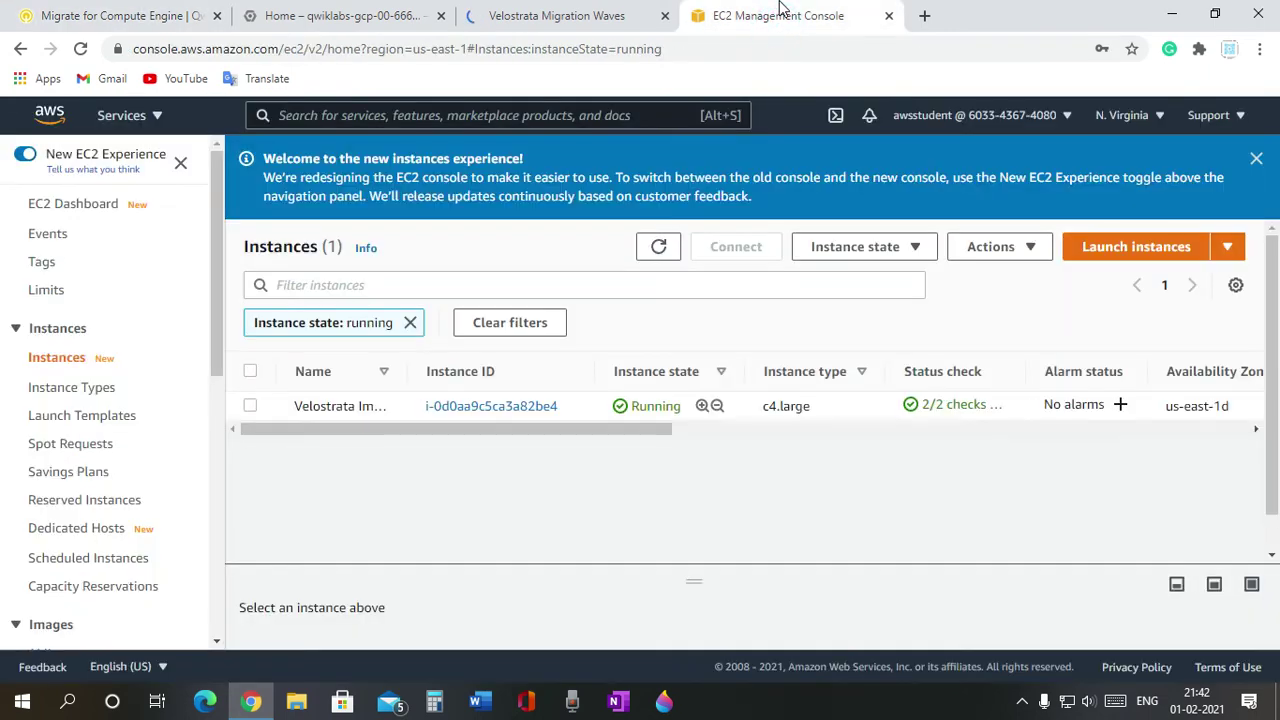
pyautogui.click(587, 12)
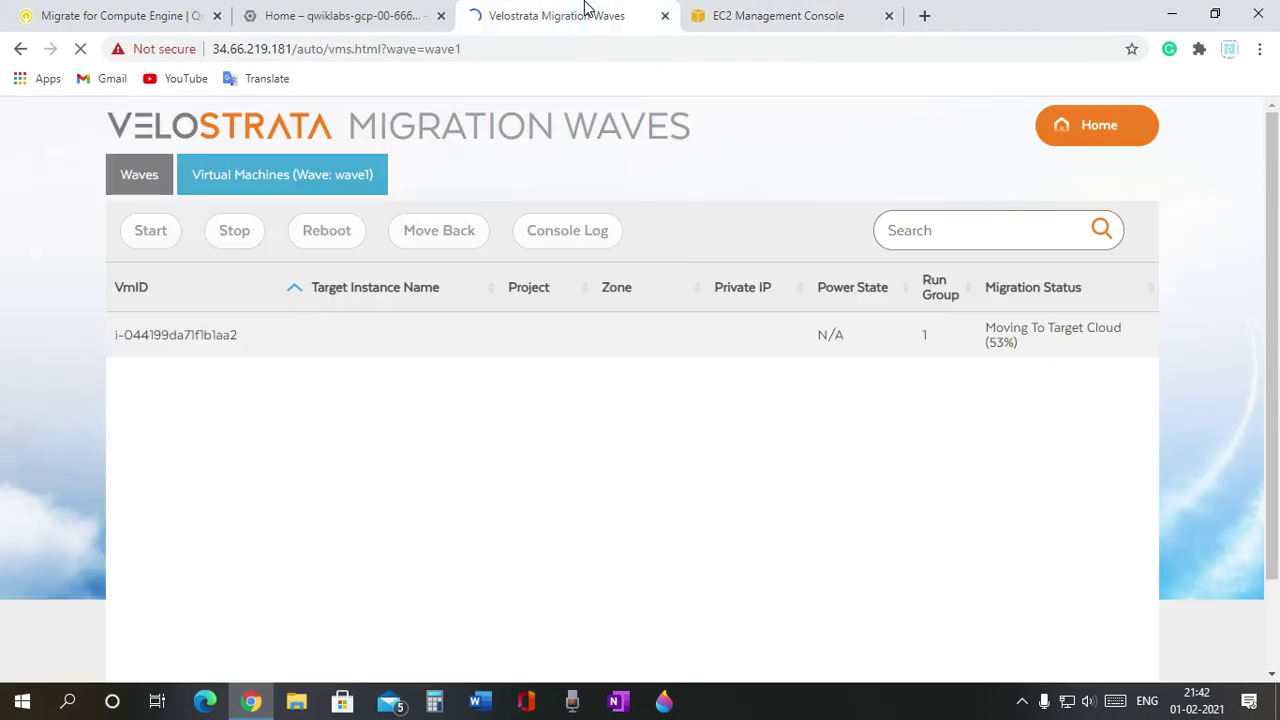
pyautogui.click(742, 12)
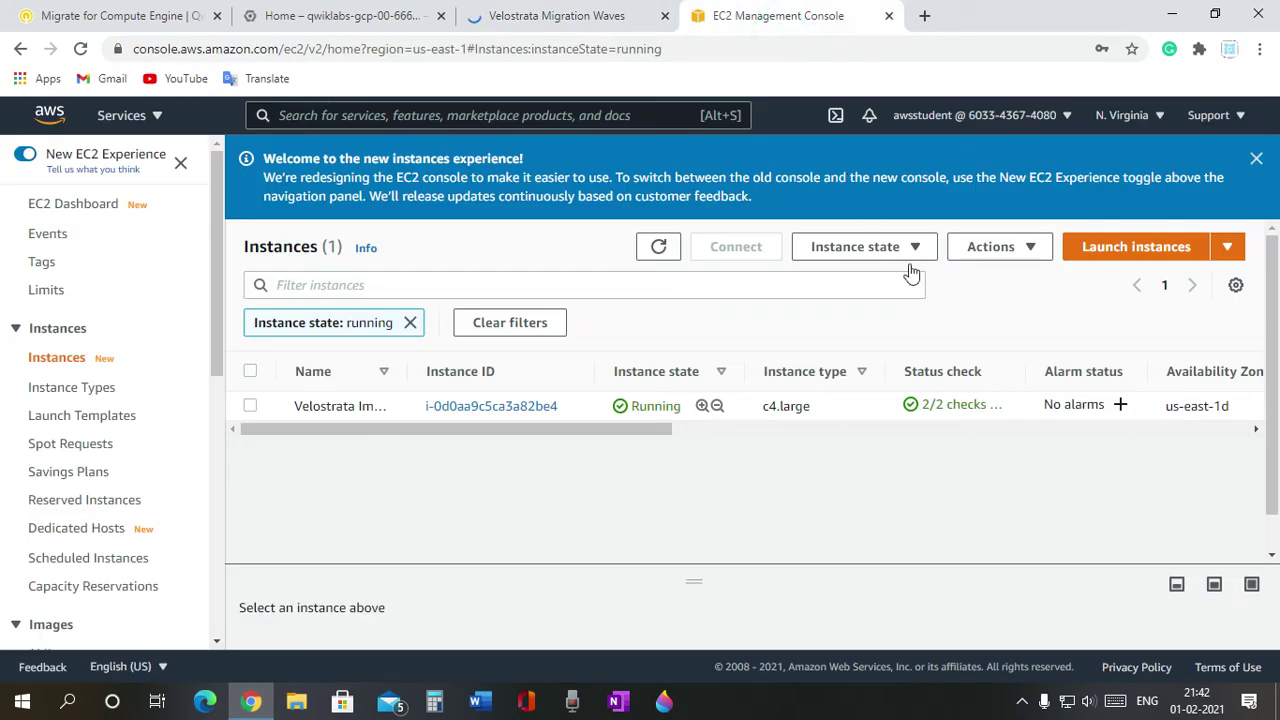
# Review the lab's note on the aws-vm-us-east-1 machine in Compute Engine and recheck the wave1 migration status
pyautogui.click(587, 12)
pyautogui.click(337, 14)
pyautogui.click(133, 12)
pyautogui.scroll(-4, 563, 460)
pyautogui.scroll(3, 560, 400)
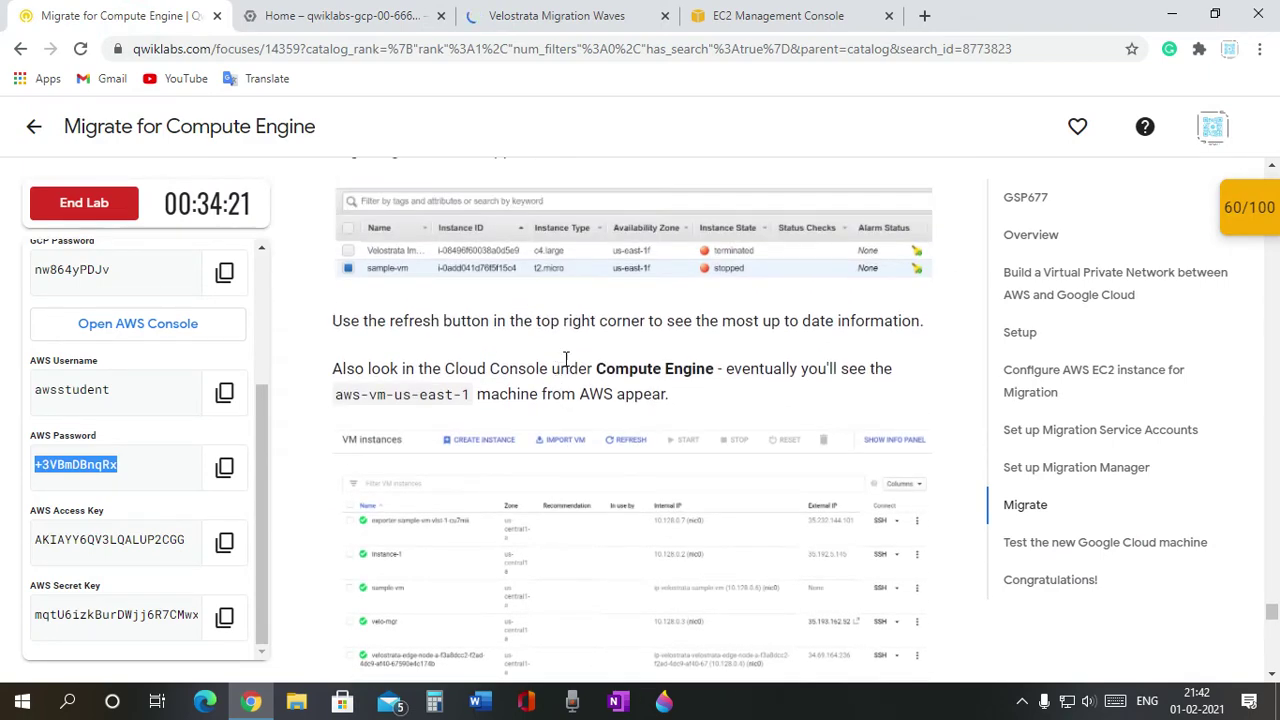
pyautogui.click(547, 10)
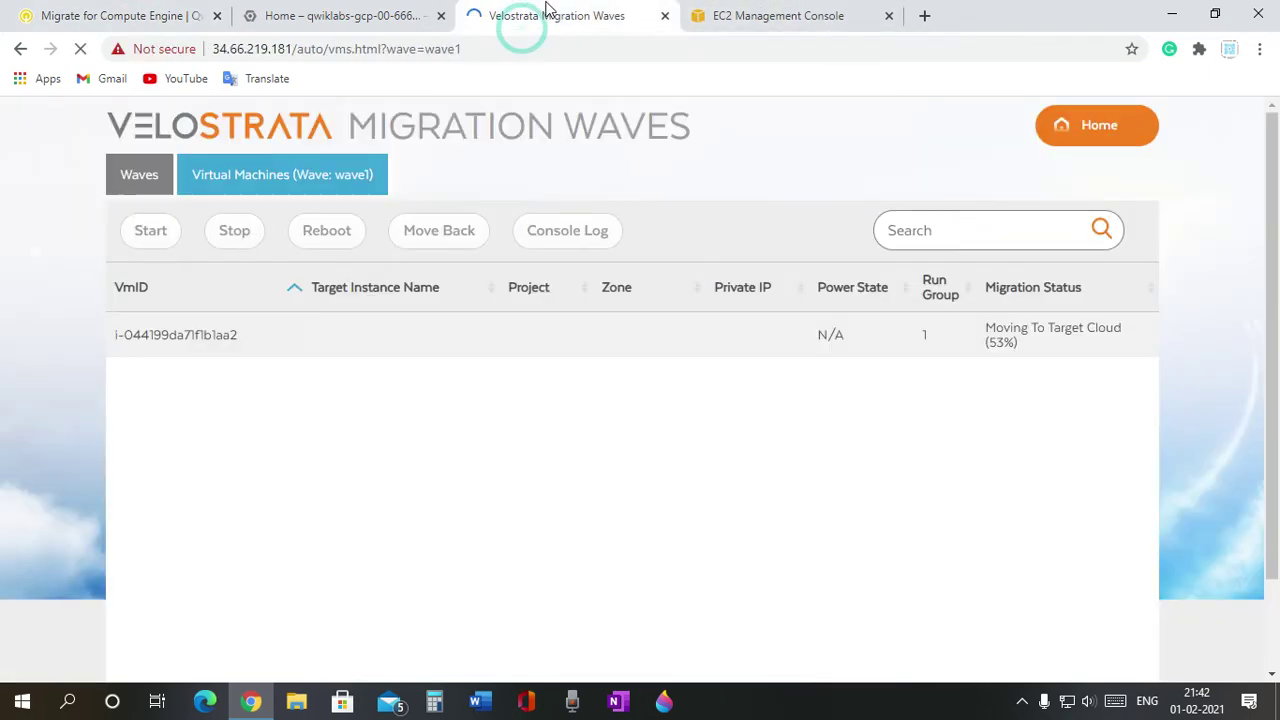
# Check the running instances in the EC2 console against the wave1 virtual machine's migration status in Velostrata
pyautogui.click(791, 26)
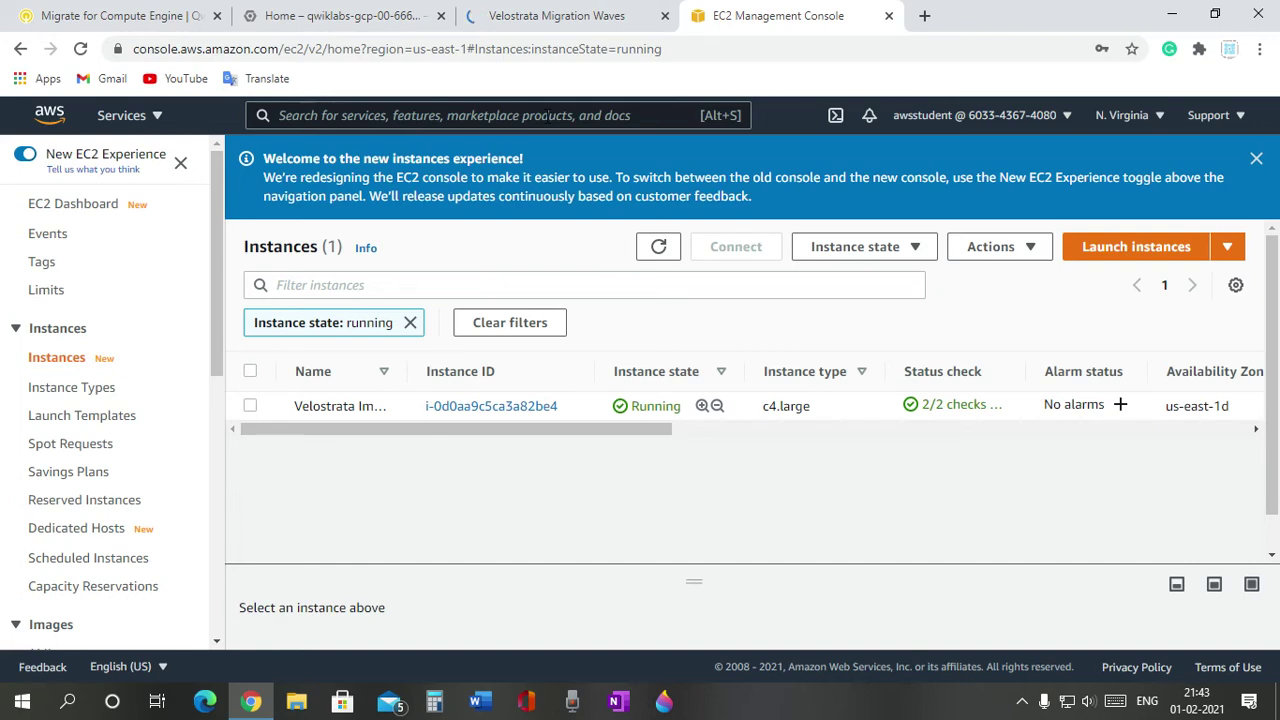
pyautogui.click(520, 16)
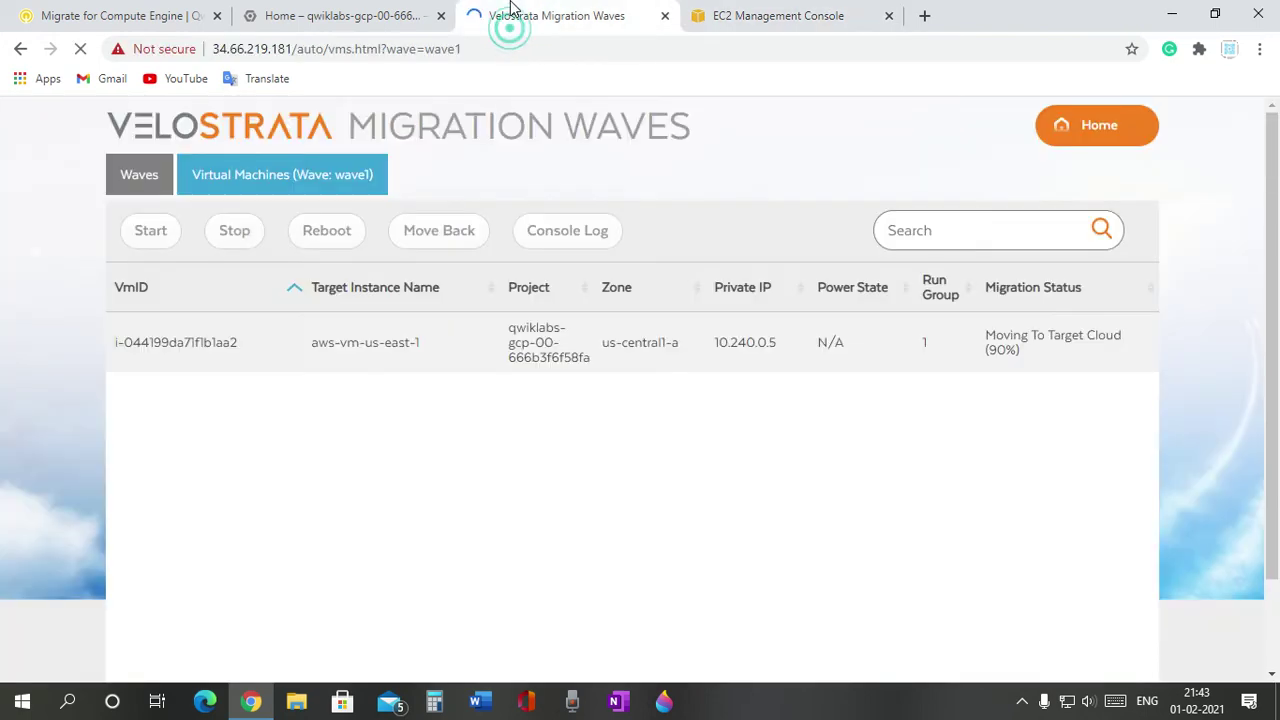
pyautogui.click(774, 14)
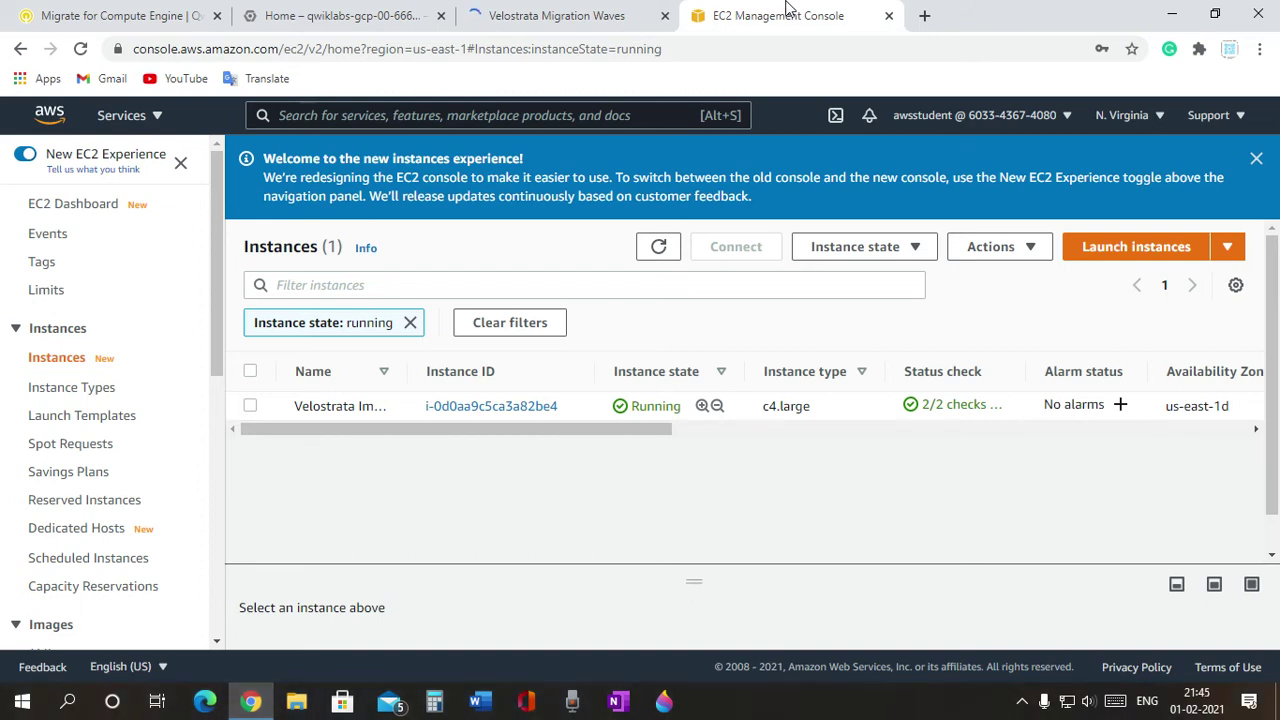
pyautogui.click(560, 12)
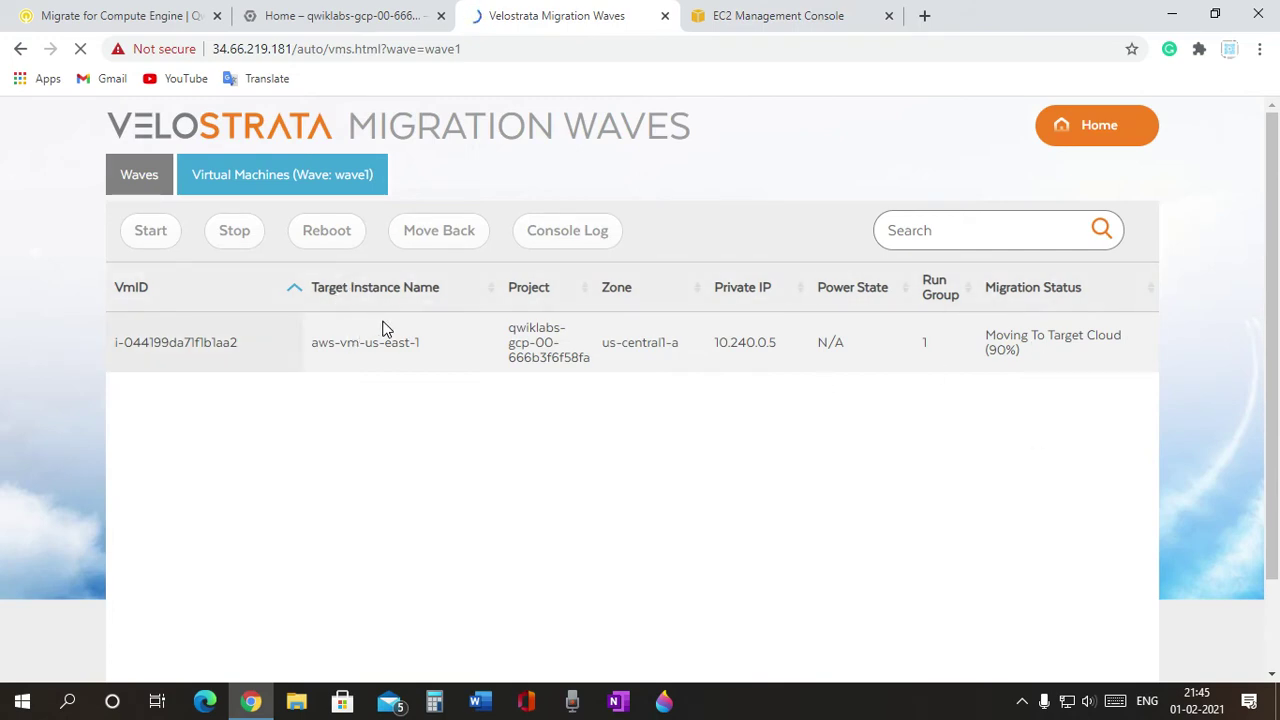
# Reread the lab's Compute Engine note and look over the Google Cloud project dashboard
pyautogui.click(170, 14)
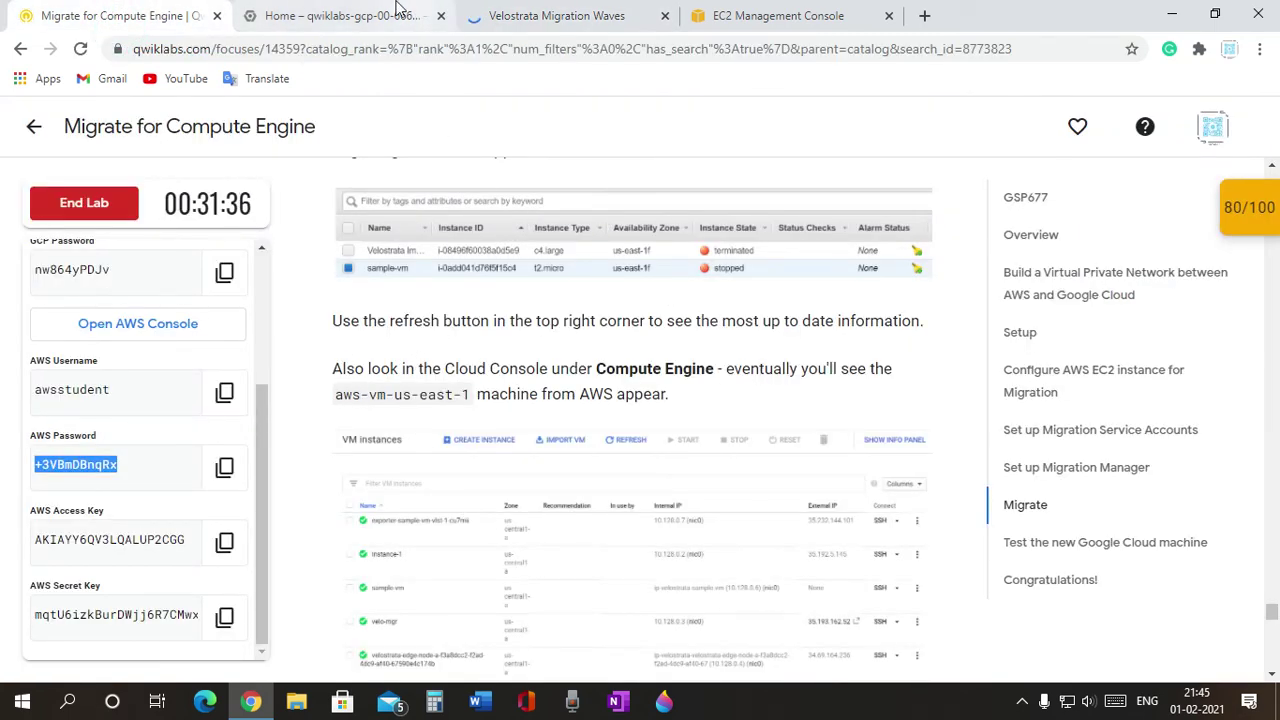
pyautogui.click(363, 10)
pyautogui.scroll(7, 171, 315)
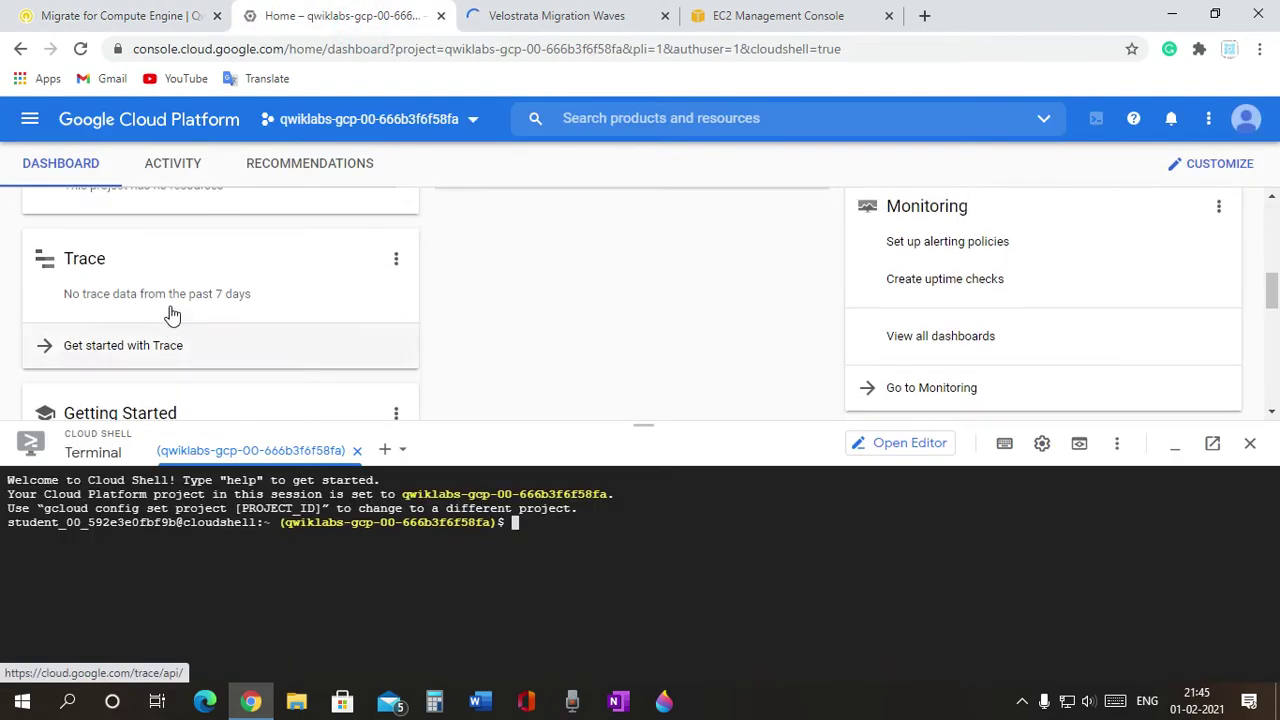
pyautogui.scroll(-2, 171, 310)
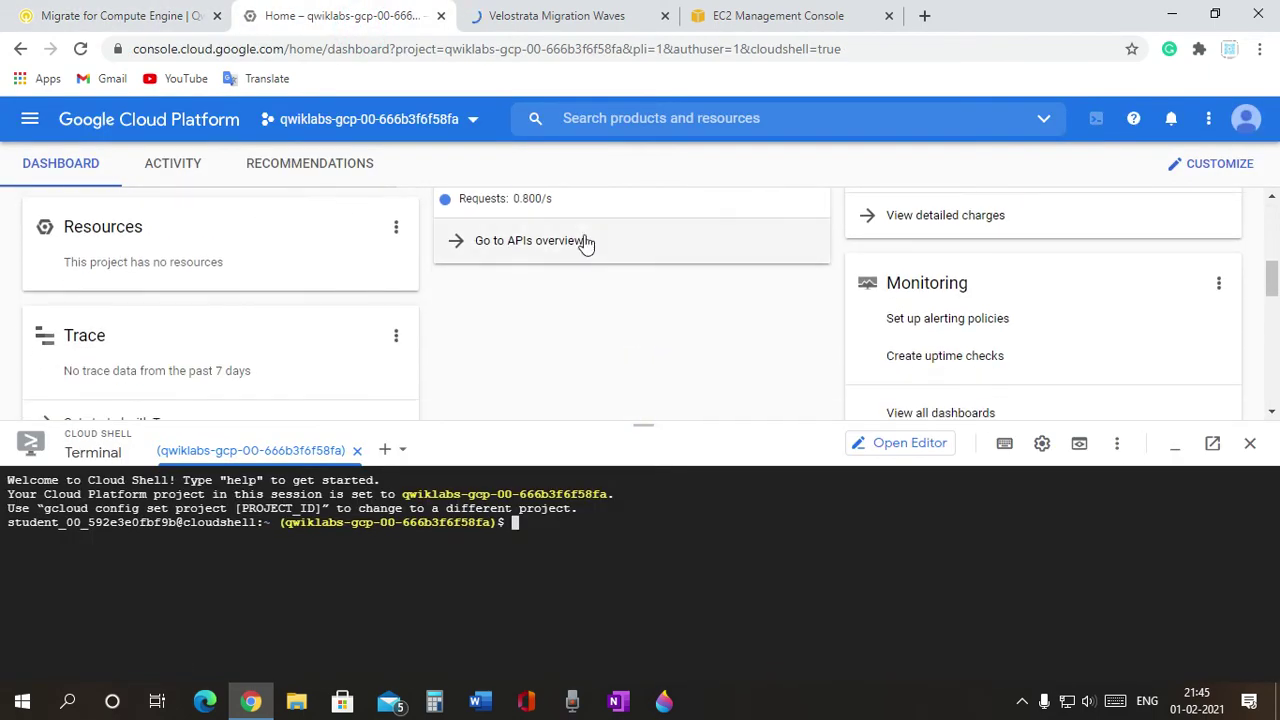
pyautogui.scroll(2, 835, 270)
pyautogui.scroll(2, 835, 270)
pyautogui.scroll(-2, 743, 320)
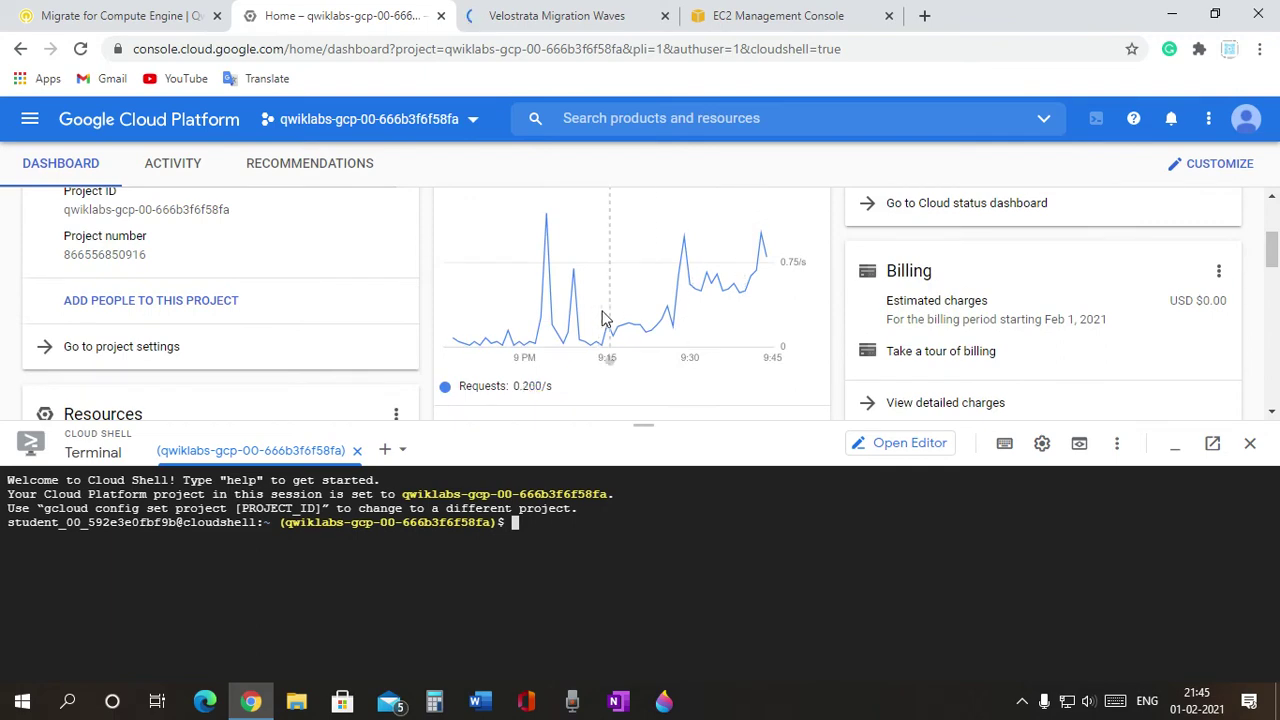
pyautogui.scroll(2, 600, 322)
pyautogui.scroll(-2, 545, 388)
pyautogui.scroll(-3, 149, 309)
# Open the Compute Engine VM instances list and close the tutorial pane
pyautogui.click(30, 120)
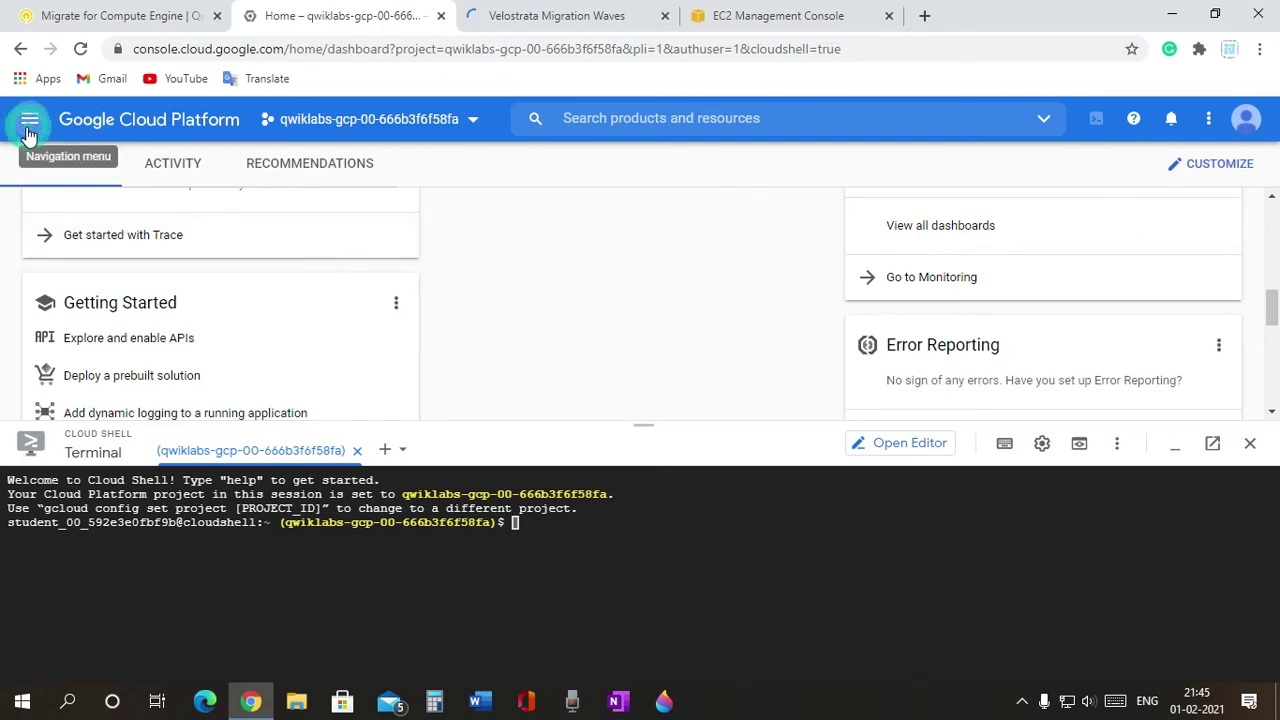
pyautogui.scroll(-4, 103, 498)
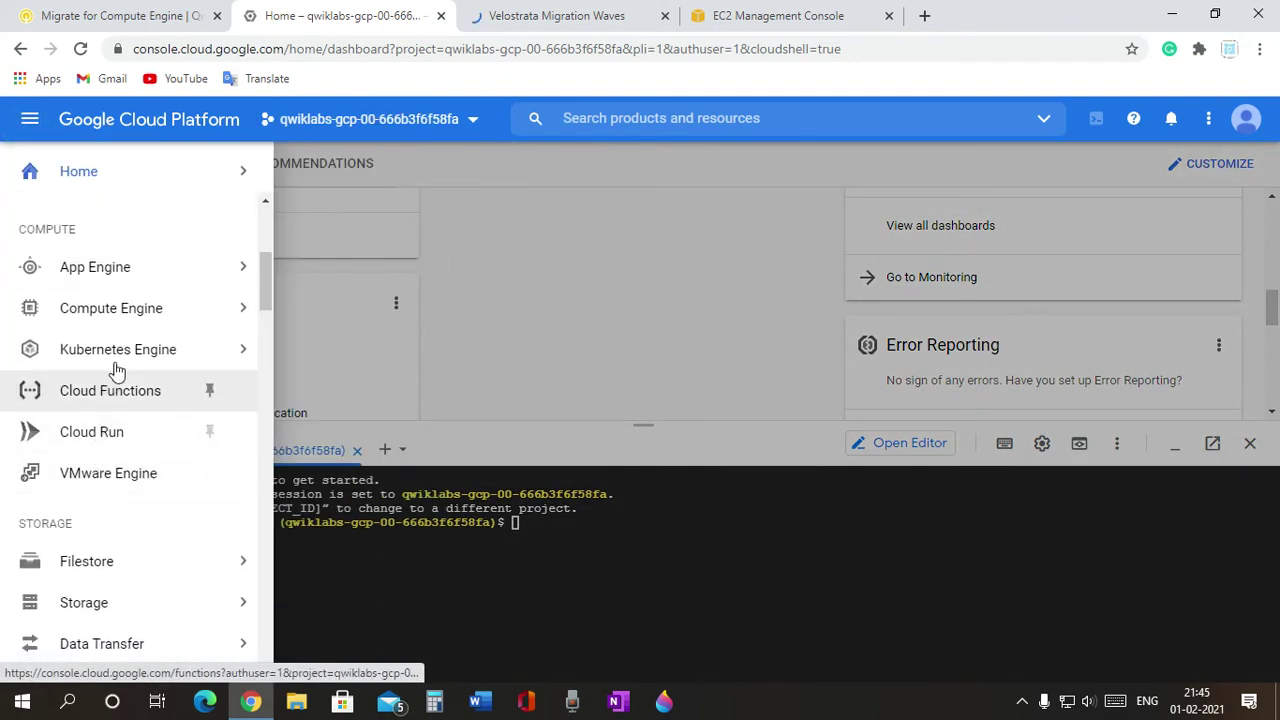
pyautogui.moveTo(149, 312)
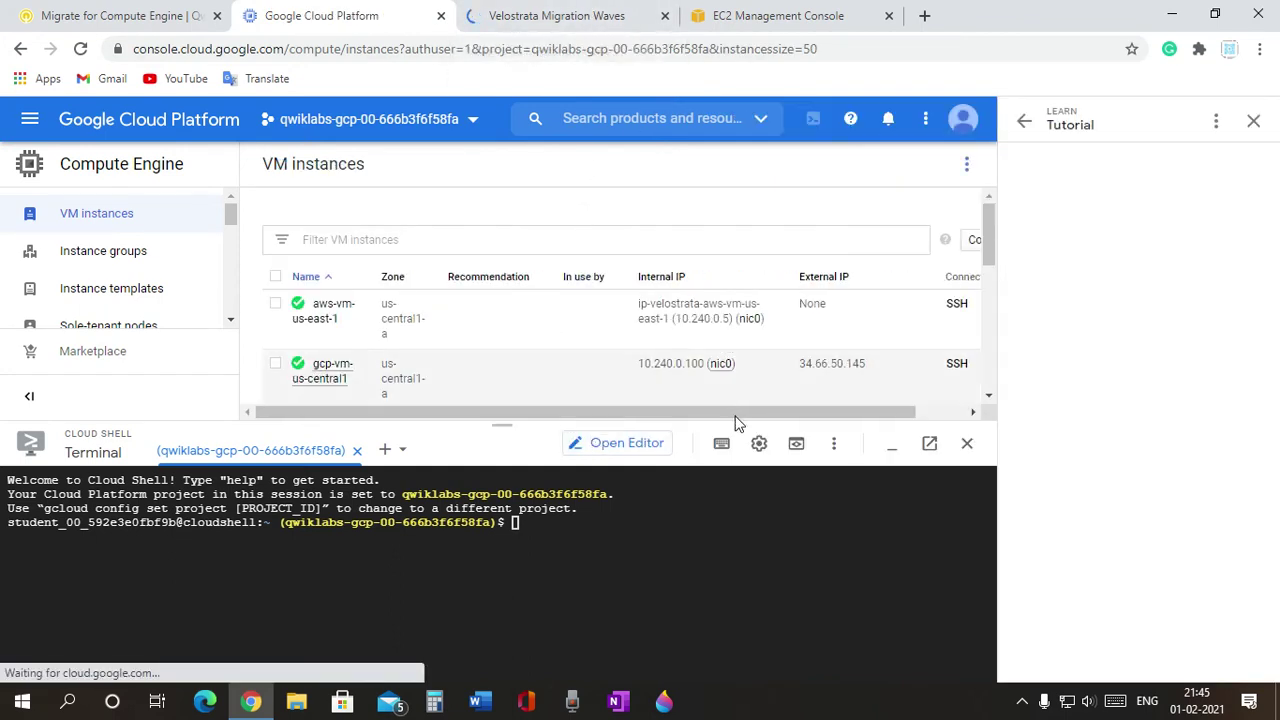
pyautogui.click(1253, 120)
# Look through the VM instances list for the aws-vm-us-east-1 machine and check the console notifications
pyautogui.scroll(-3, 686, 363)
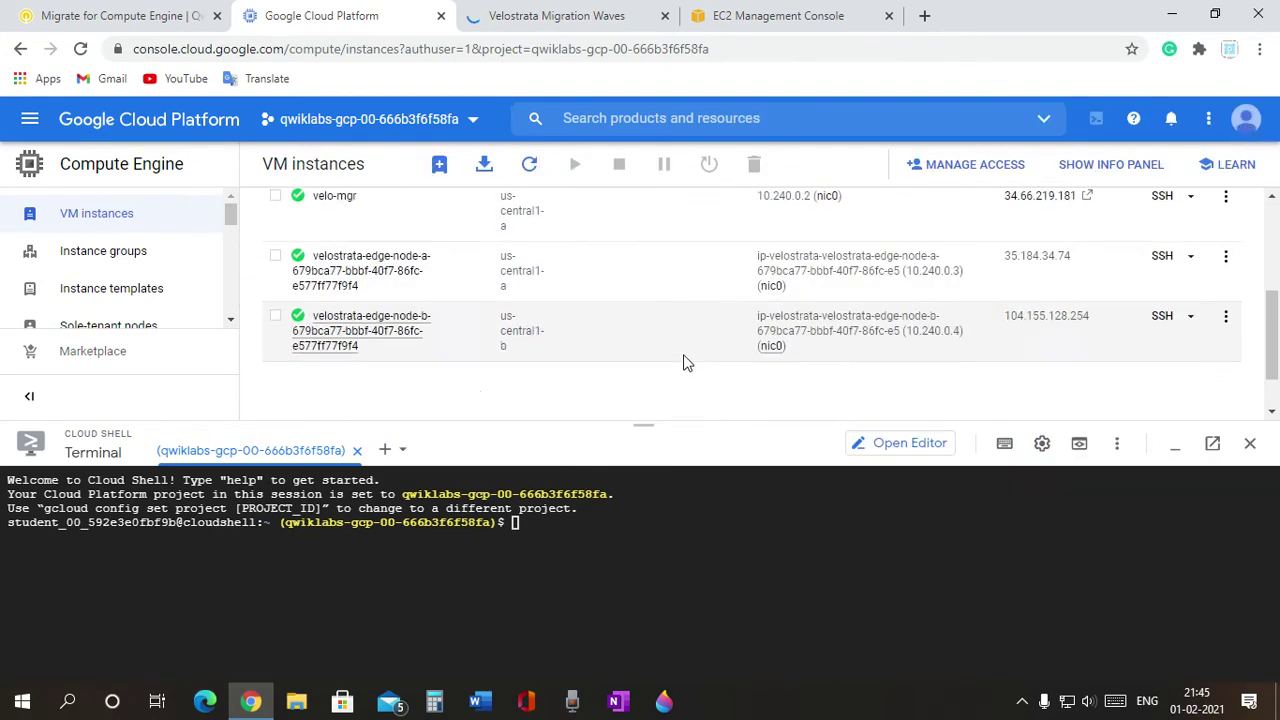
pyautogui.scroll(2, 760, 340)
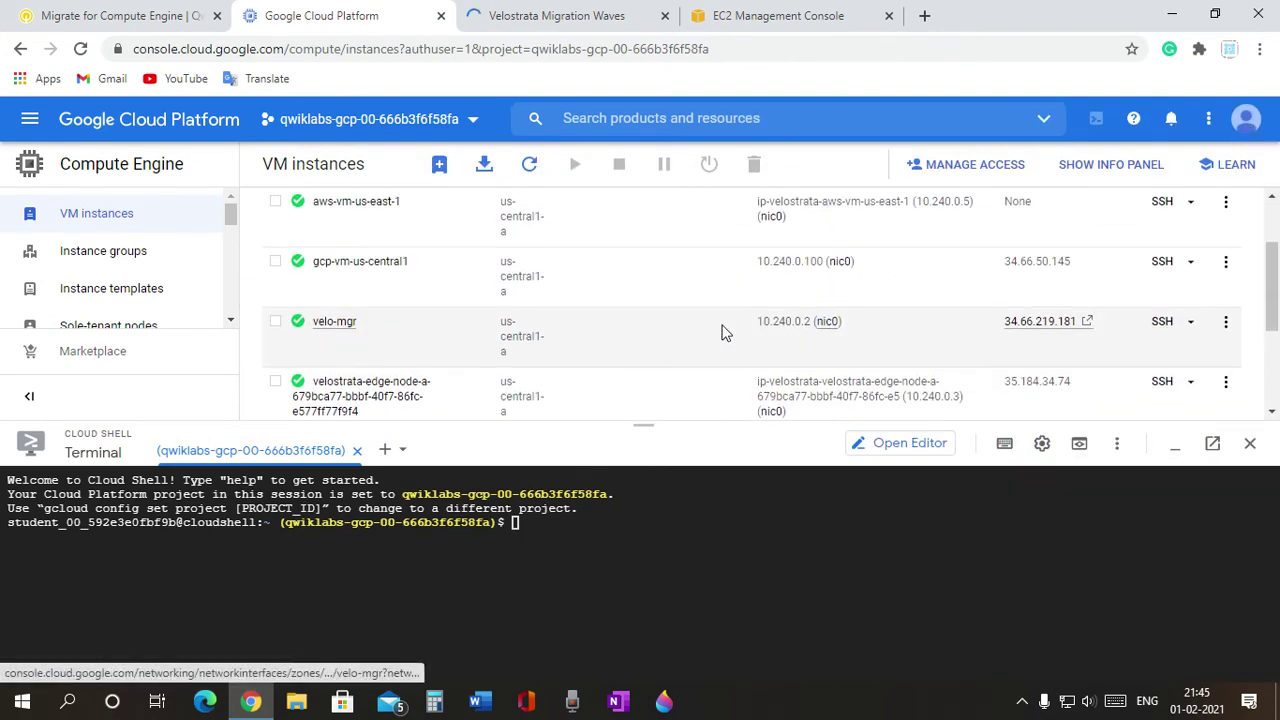
pyautogui.scroll(-2, 520, 354)
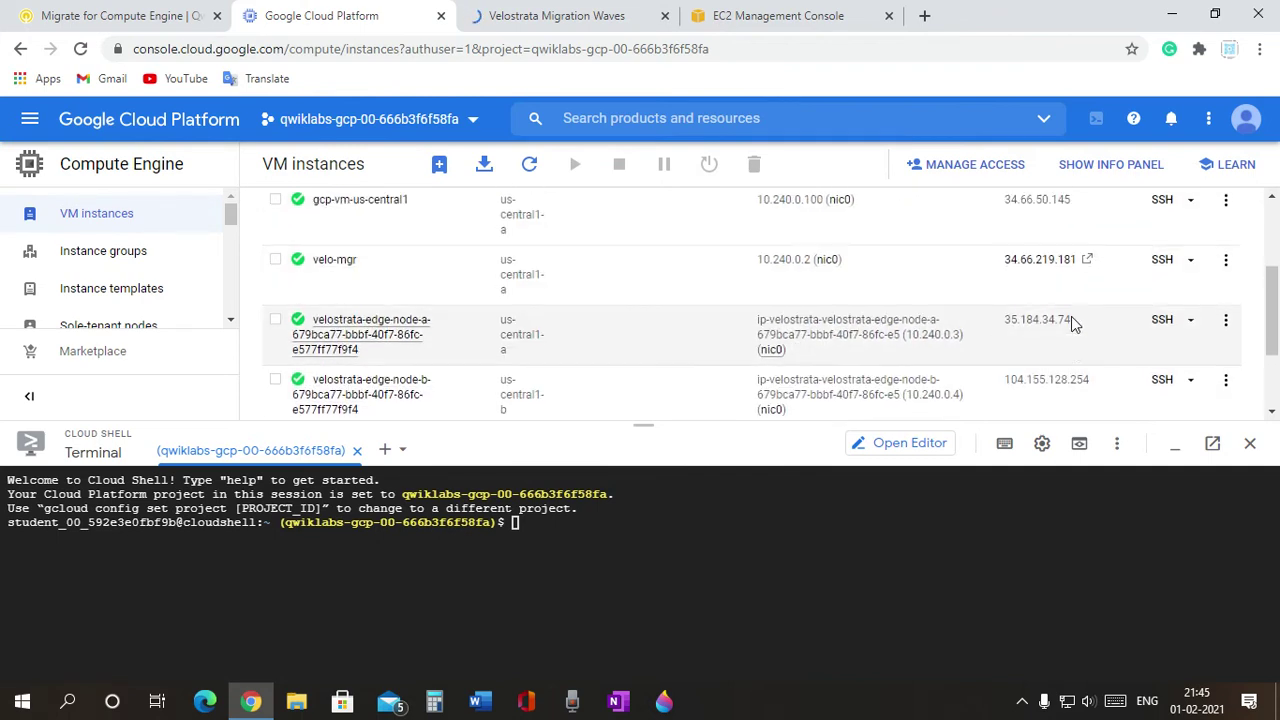
pyautogui.scroll(3, 1000, 310)
pyautogui.scroll(-1, 520, 318)
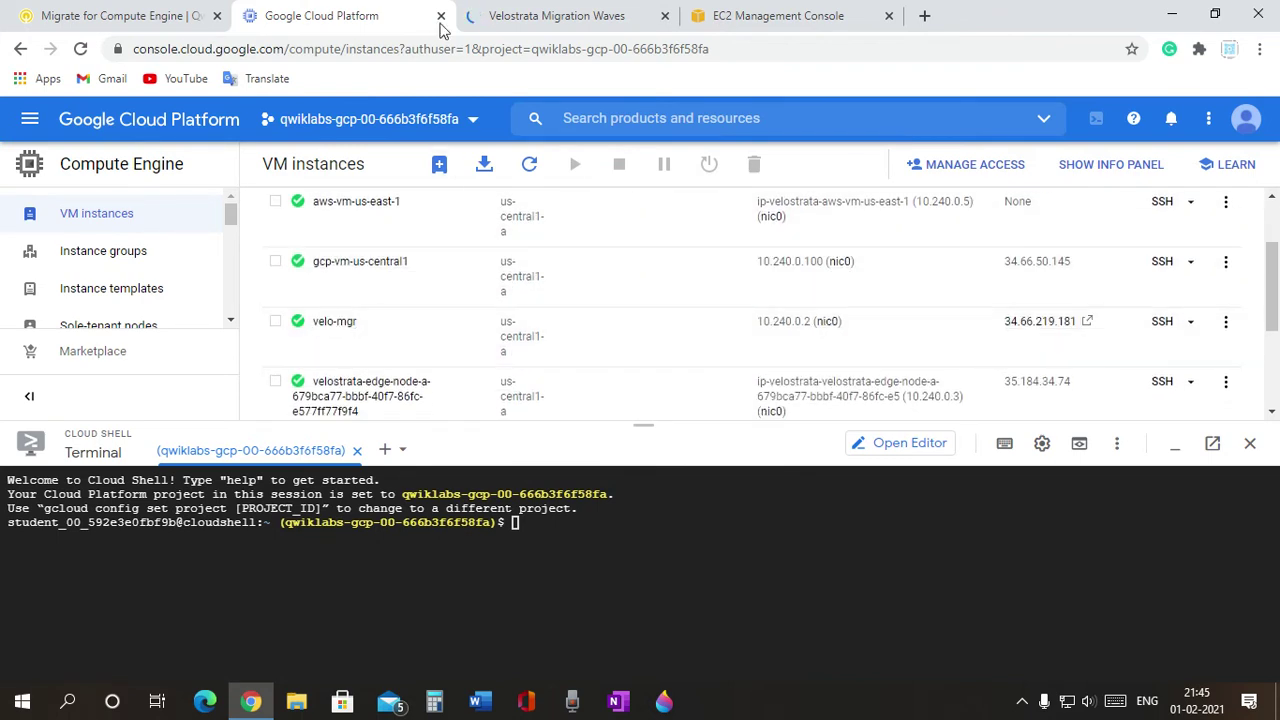
pyautogui.click(1171, 120)
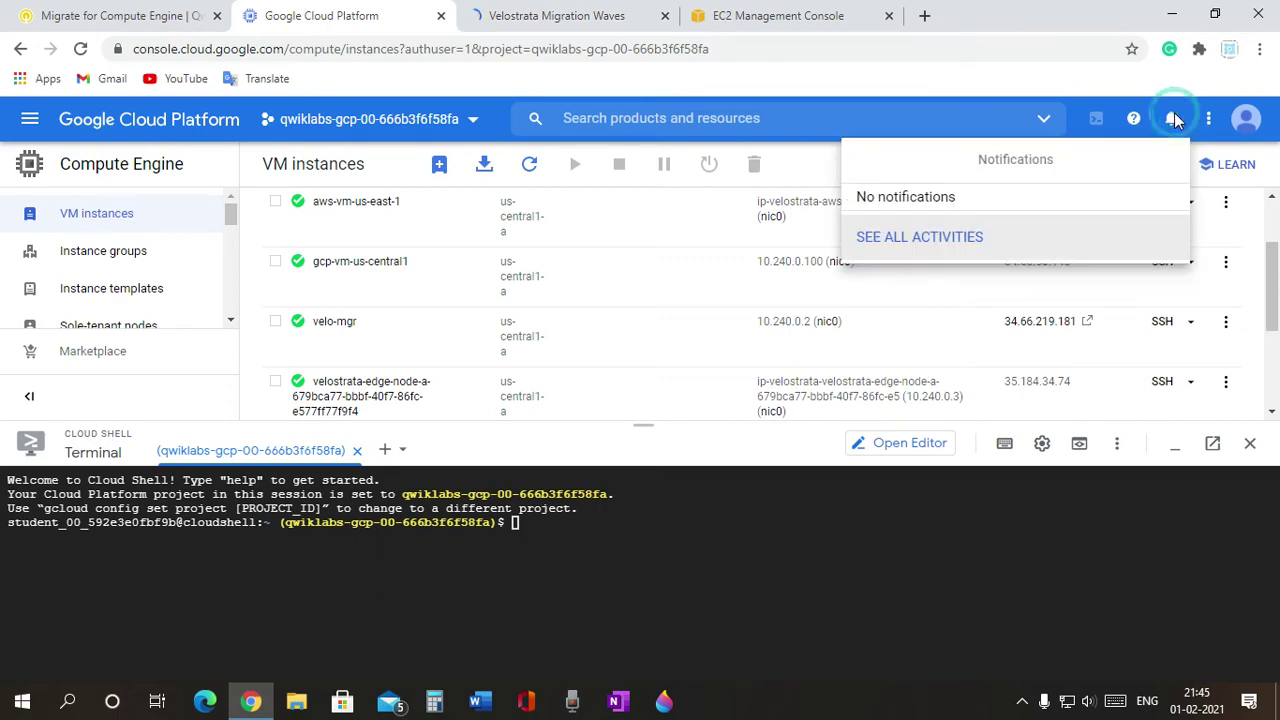
# Recheck the wave1 migration status in Velostrata and the running instances in the EC2 console
pyautogui.click(583, 15)
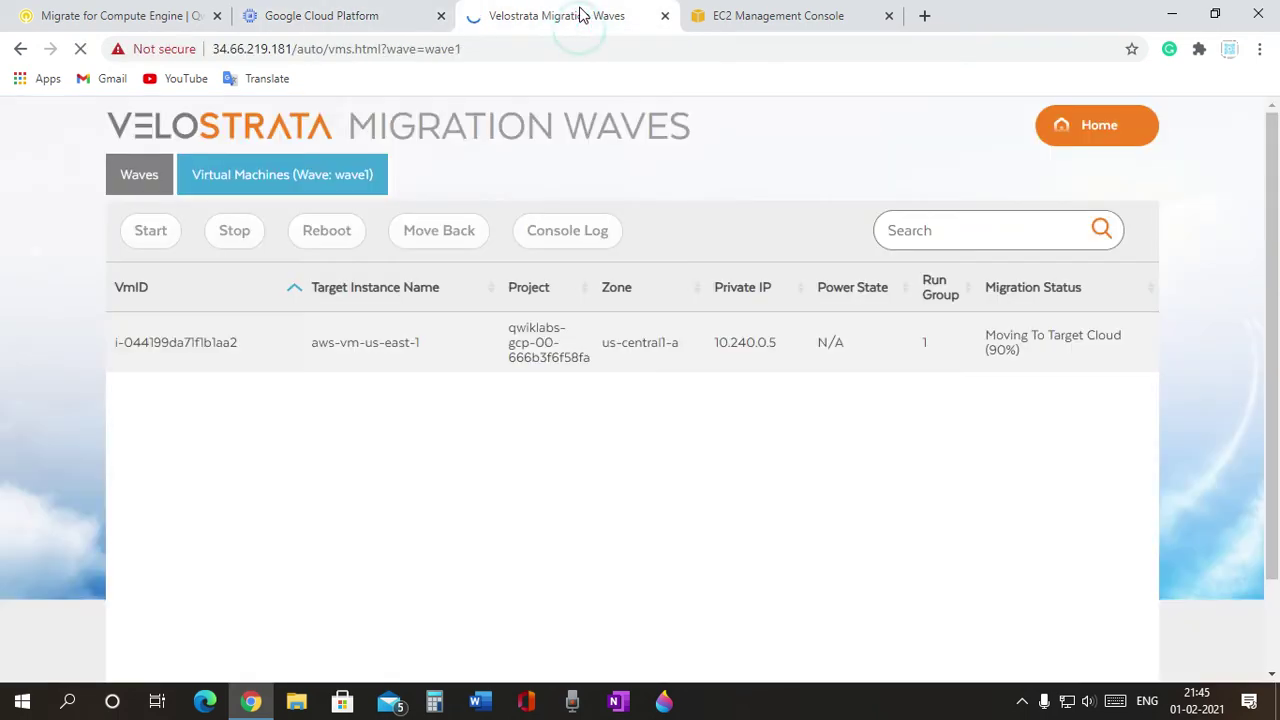
pyautogui.click(806, 12)
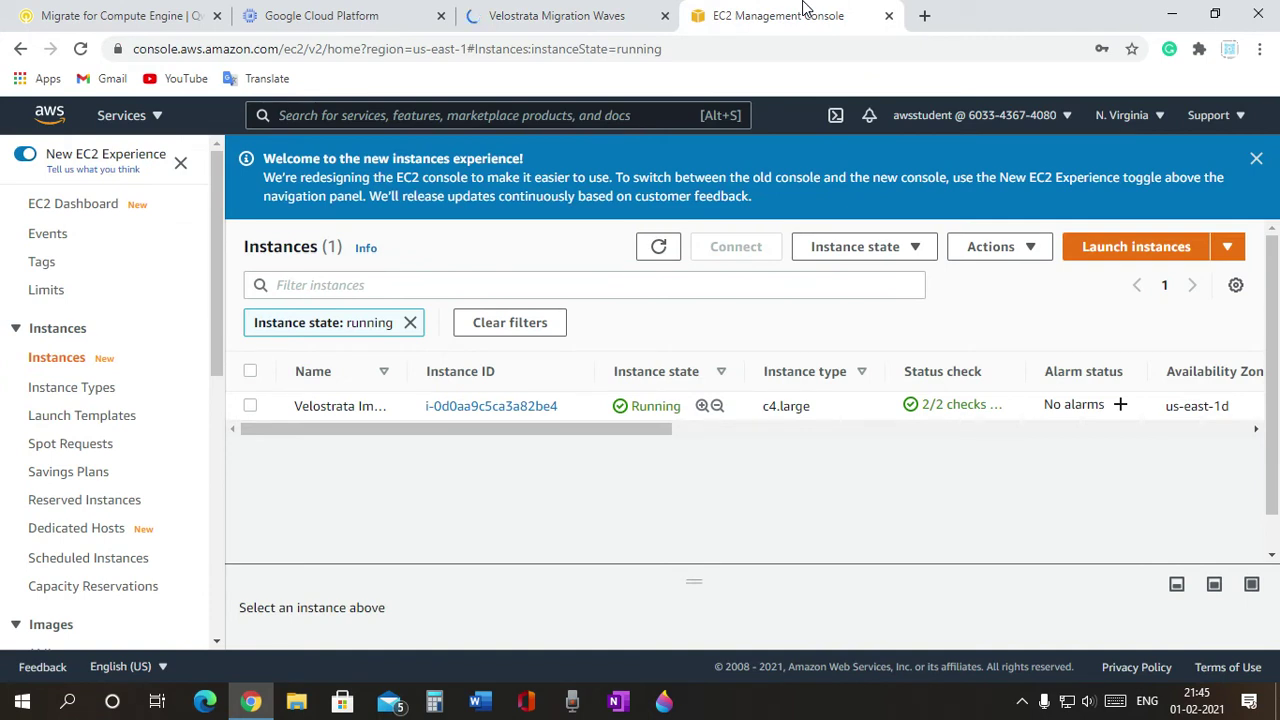
pyautogui.click(420, 8)
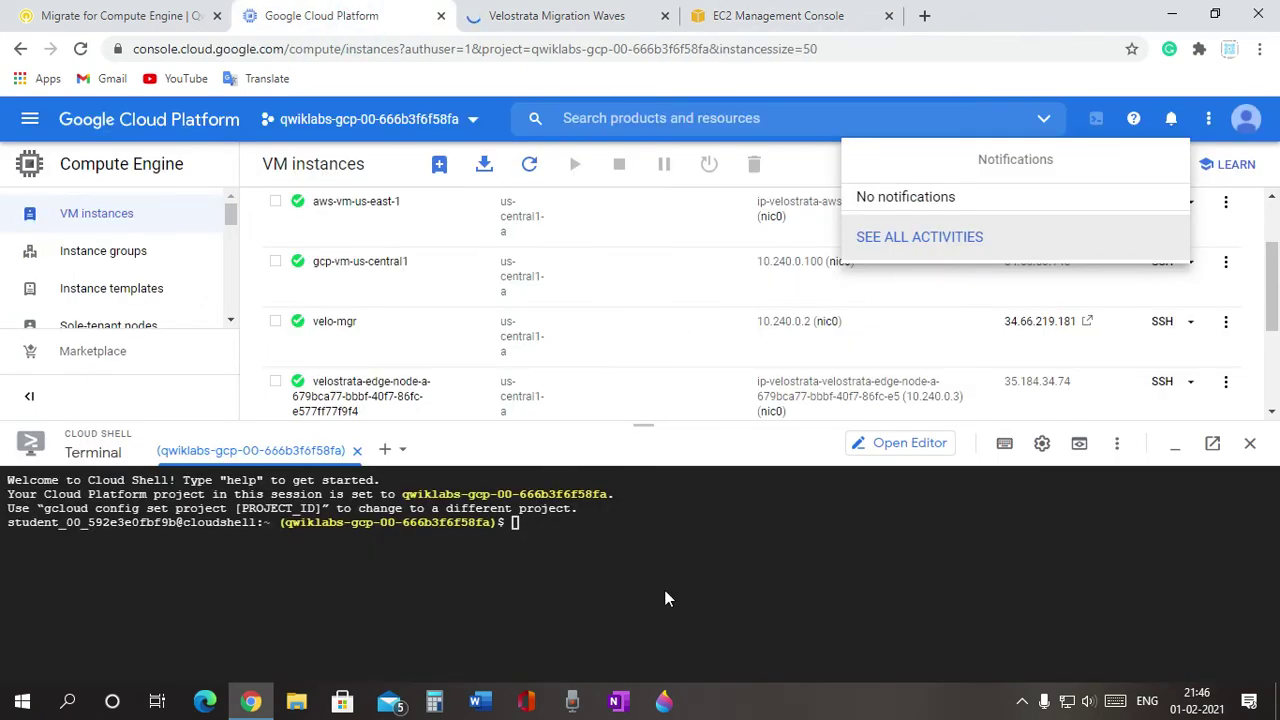
# Dismiss the notifications and examine the aws-vm-us-east-1 entry in the Compute Engine VM instances list
pyautogui.click(840, 557)
pyautogui.scroll(2, 991, 280)
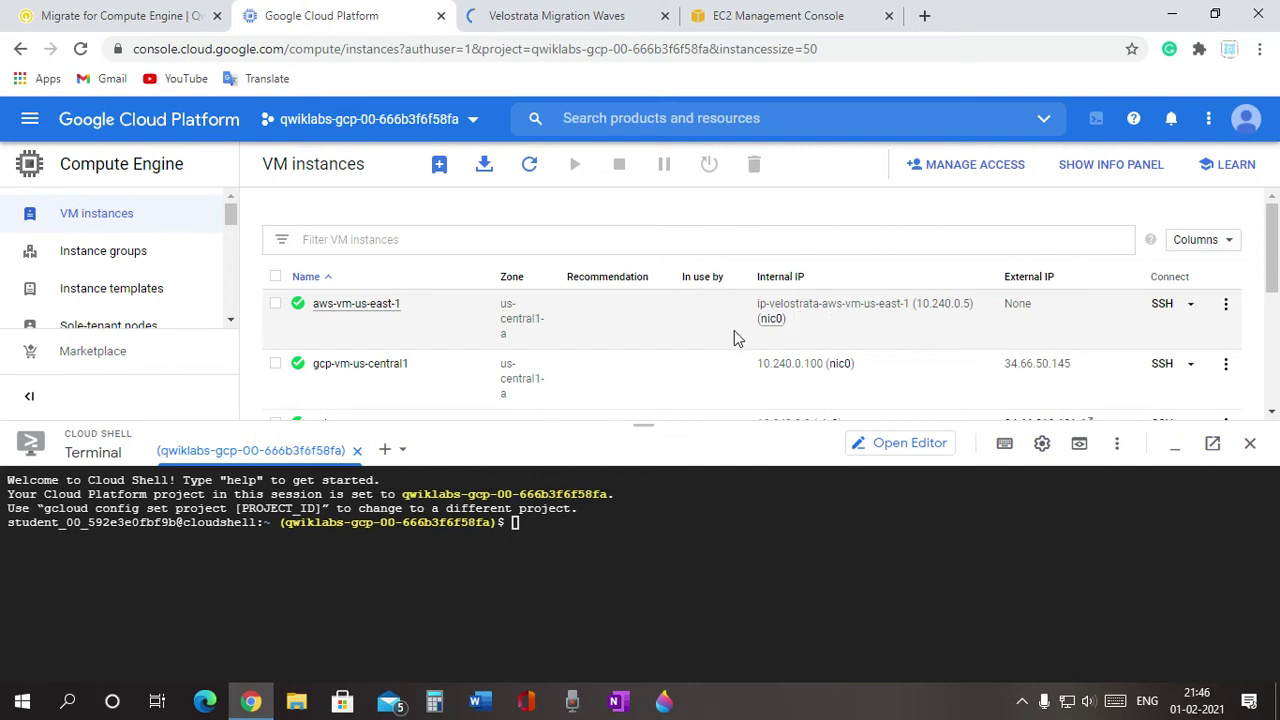
pyautogui.scroll(-1, 732, 337)
pyautogui.scroll(1, 777, 298)
pyautogui.scroll(-2, 639, 318)
pyautogui.scroll(2, 700, 320)
# Examine the power state and migration status of aws-vm-us-east-1 in the Velostrata wave1 table
pyautogui.click(545, 7)
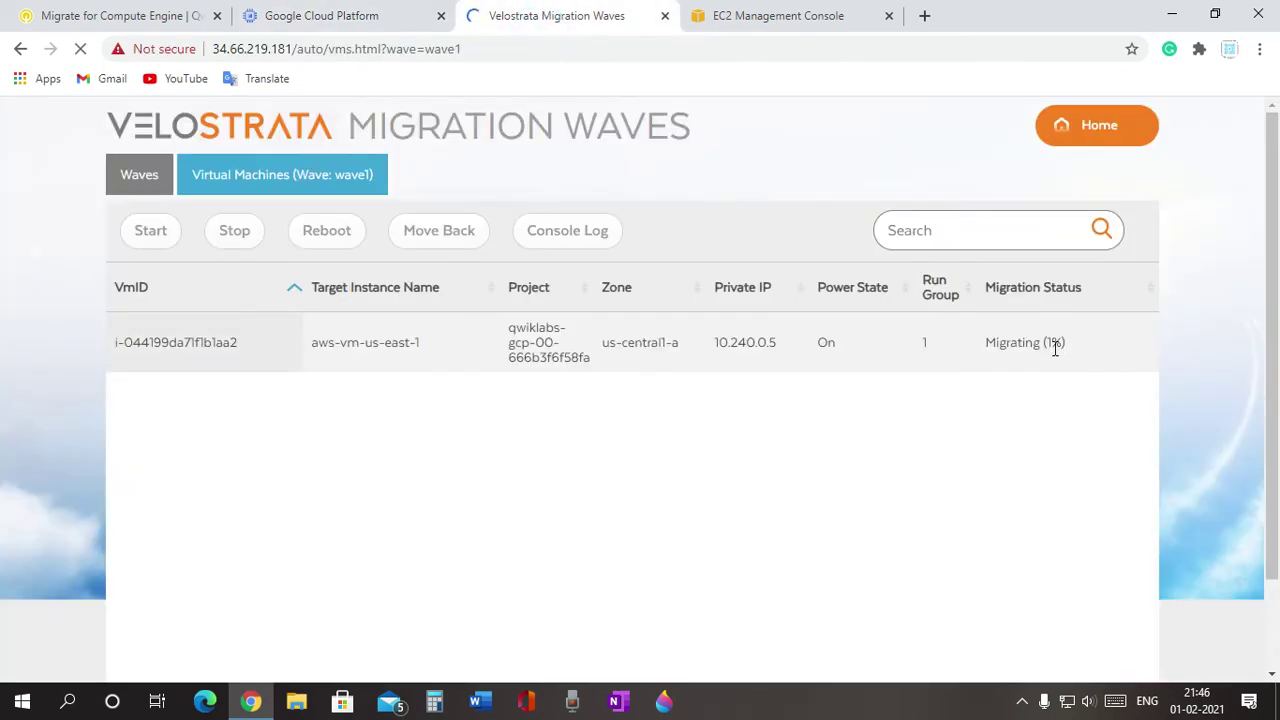
pyautogui.moveTo(1075, 343); pyautogui.dragTo(790, 332)
pyautogui.click(945, 402)
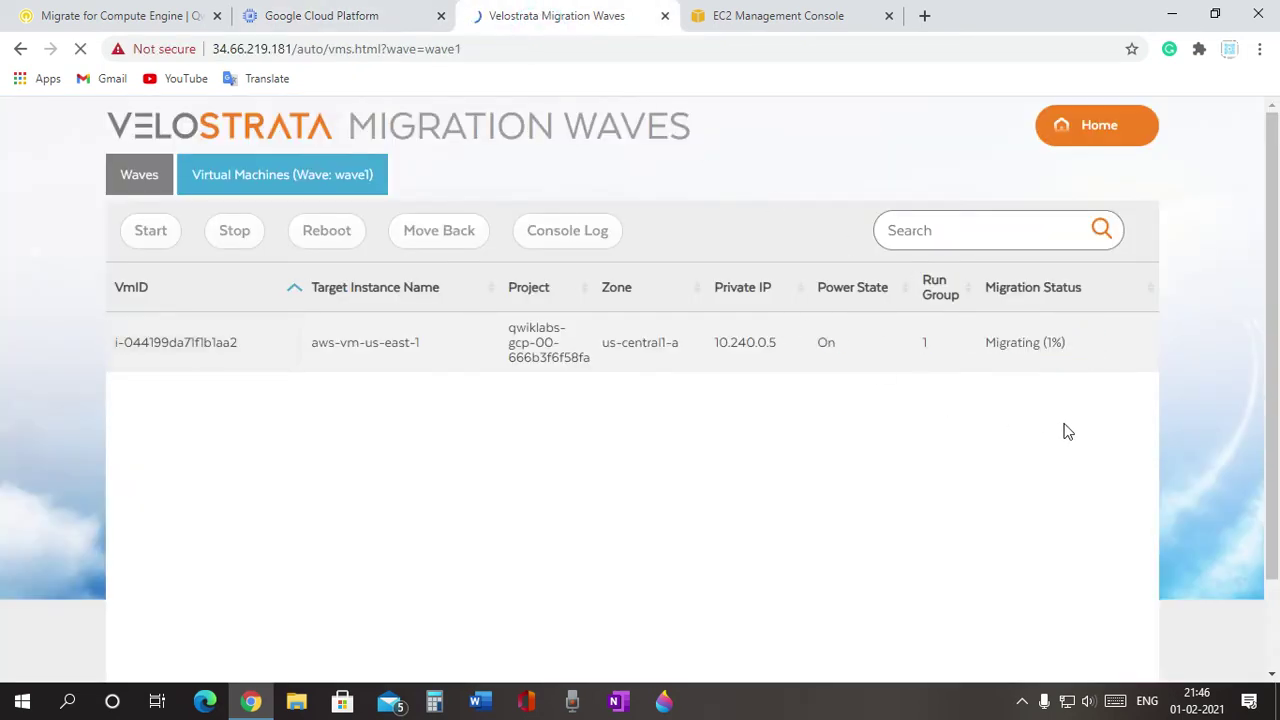
# Refresh the EC2 running instances list and recheck the wave1 virtual machine's entry in Velostrata
pyautogui.click(727, 10)
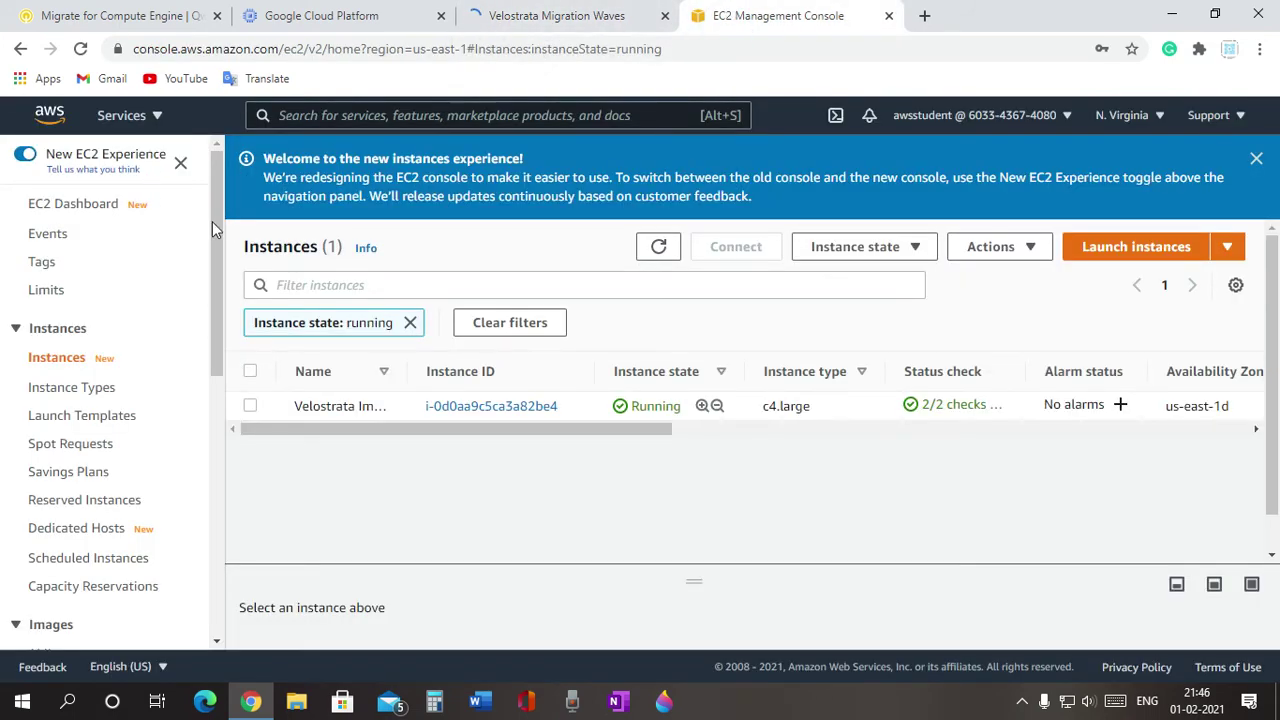
pyautogui.click(660, 247)
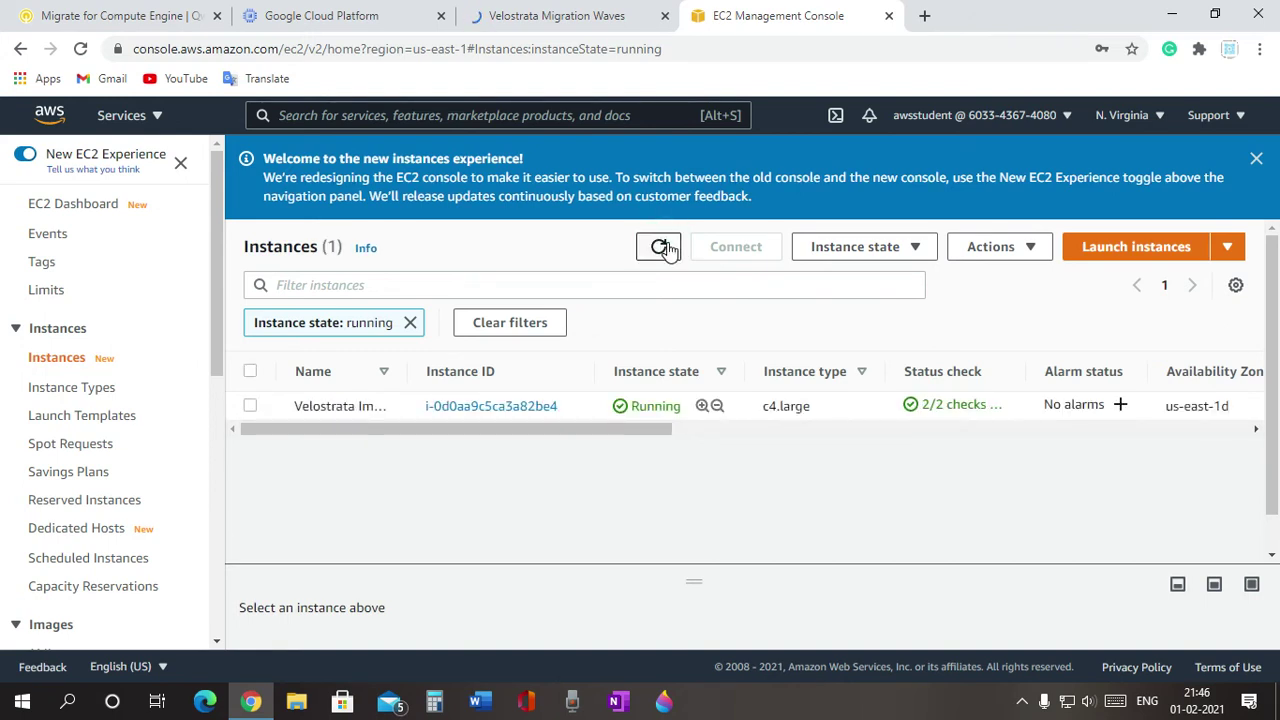
pyautogui.click(574, 12)
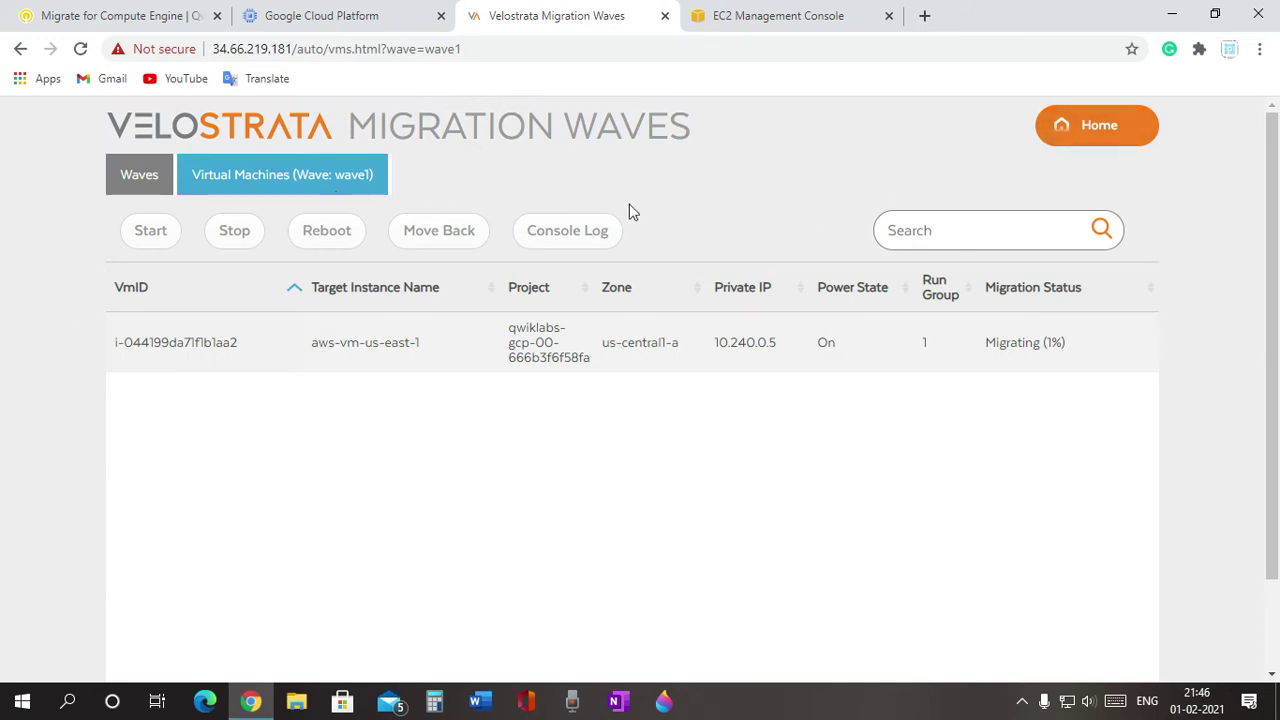
pyautogui.click(292, 292)
pyautogui.click(812, 307)
pyautogui.click(867, 429)
# Compare the Compute Engine VM instances list with the lab's example and its instructions on the aws-vm-us-east-1 machine
pyautogui.click(386, 10)
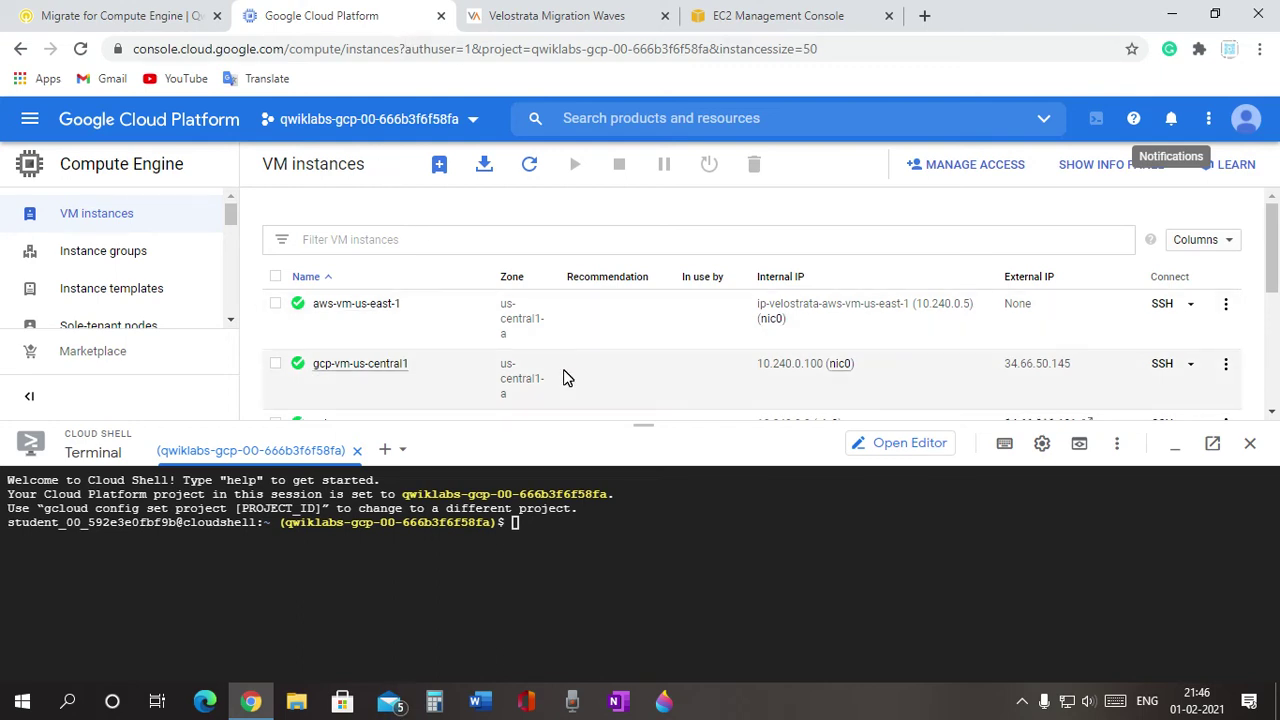
pyautogui.click(172, 14)
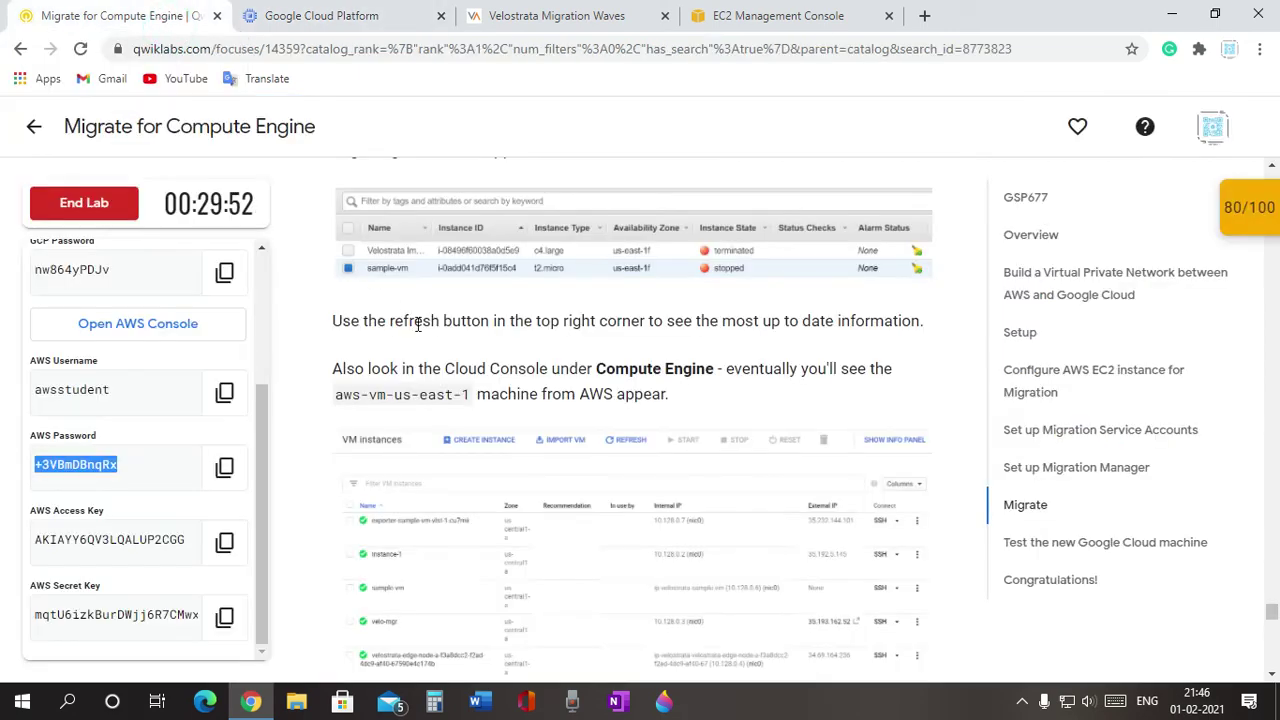
pyautogui.scroll(-1, 636, 358)
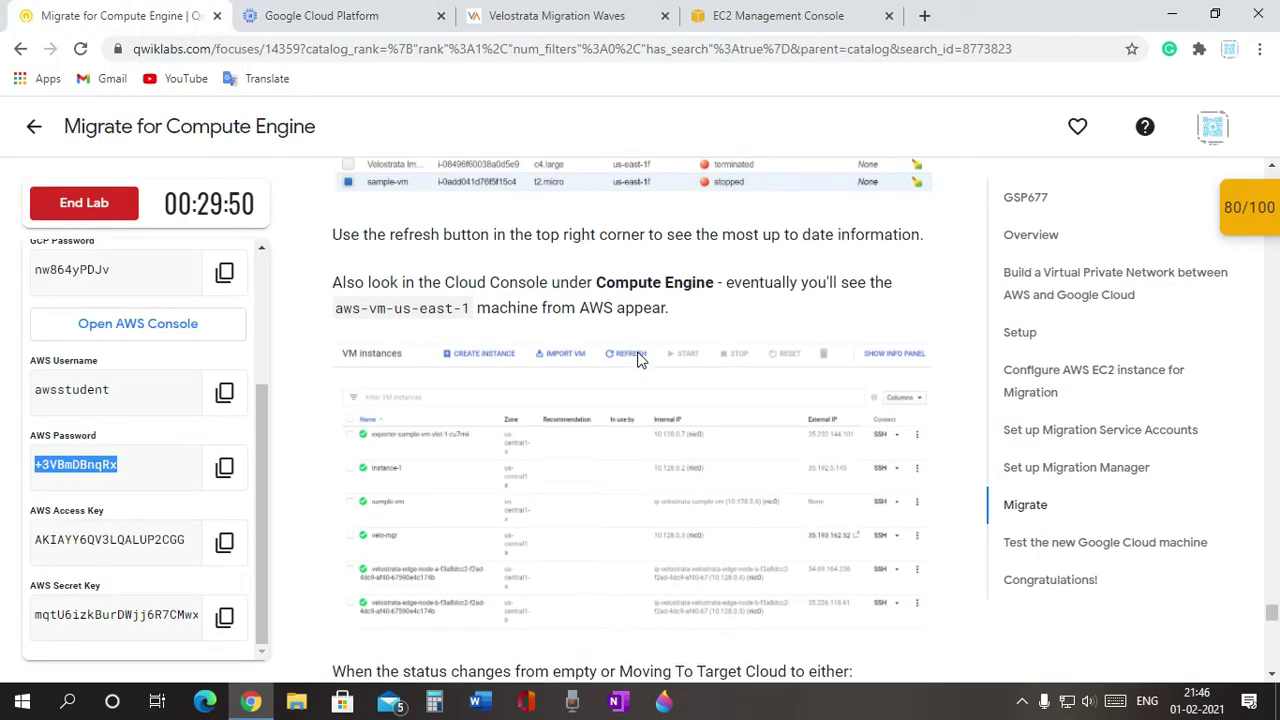
pyautogui.scroll(1, 638, 352)
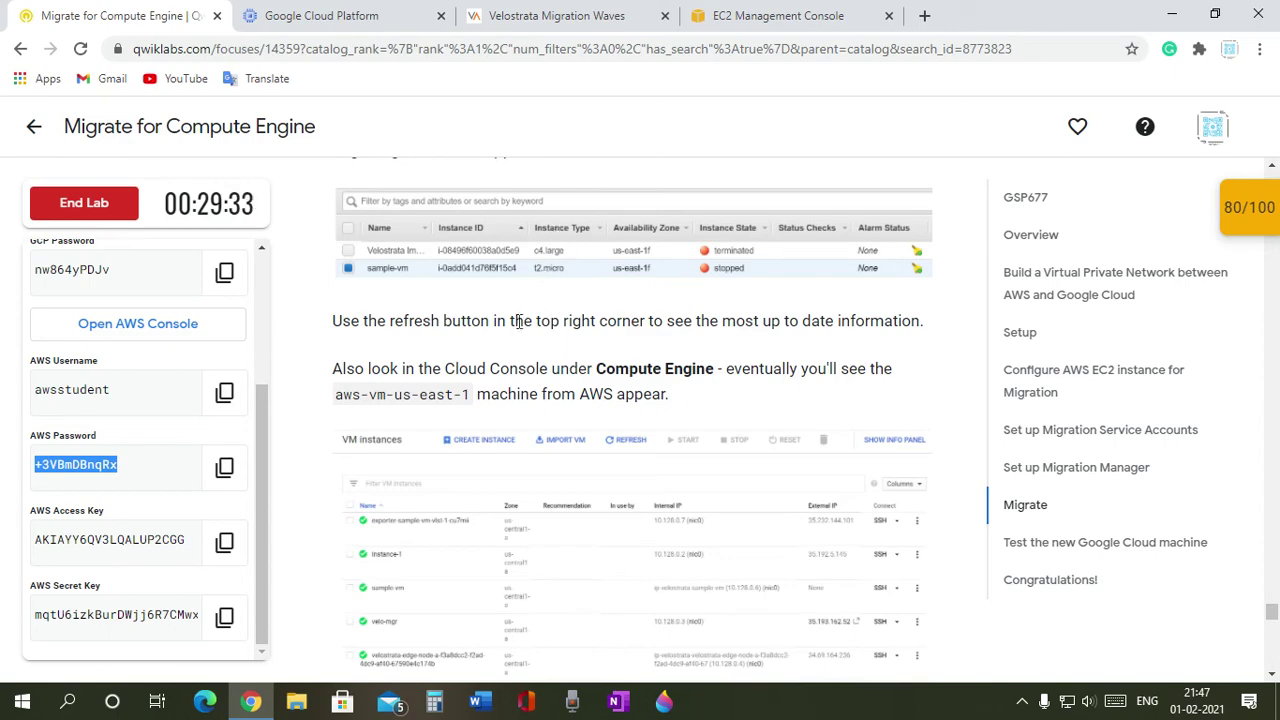
# Try to open an SSH session to the aws-vm-us-east-1 instance from Compute Engine, and close the session window
pyautogui.click(372, 12)
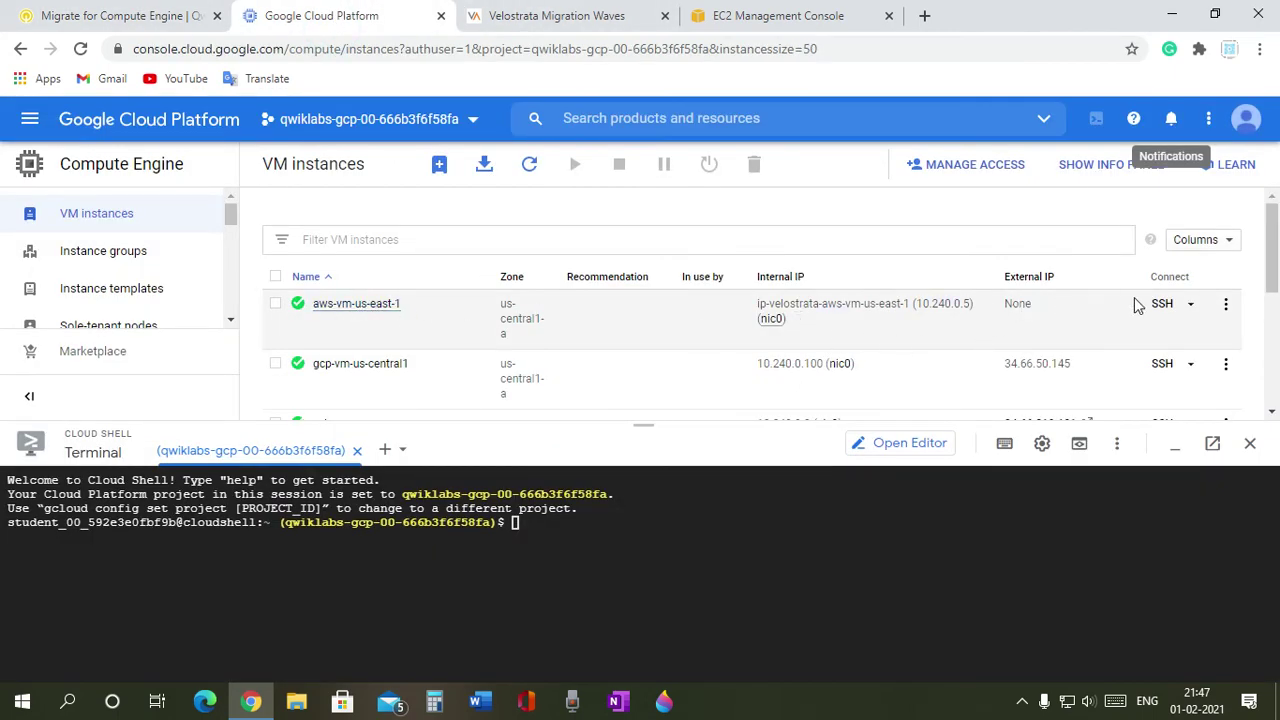
pyautogui.click(1178, 312)
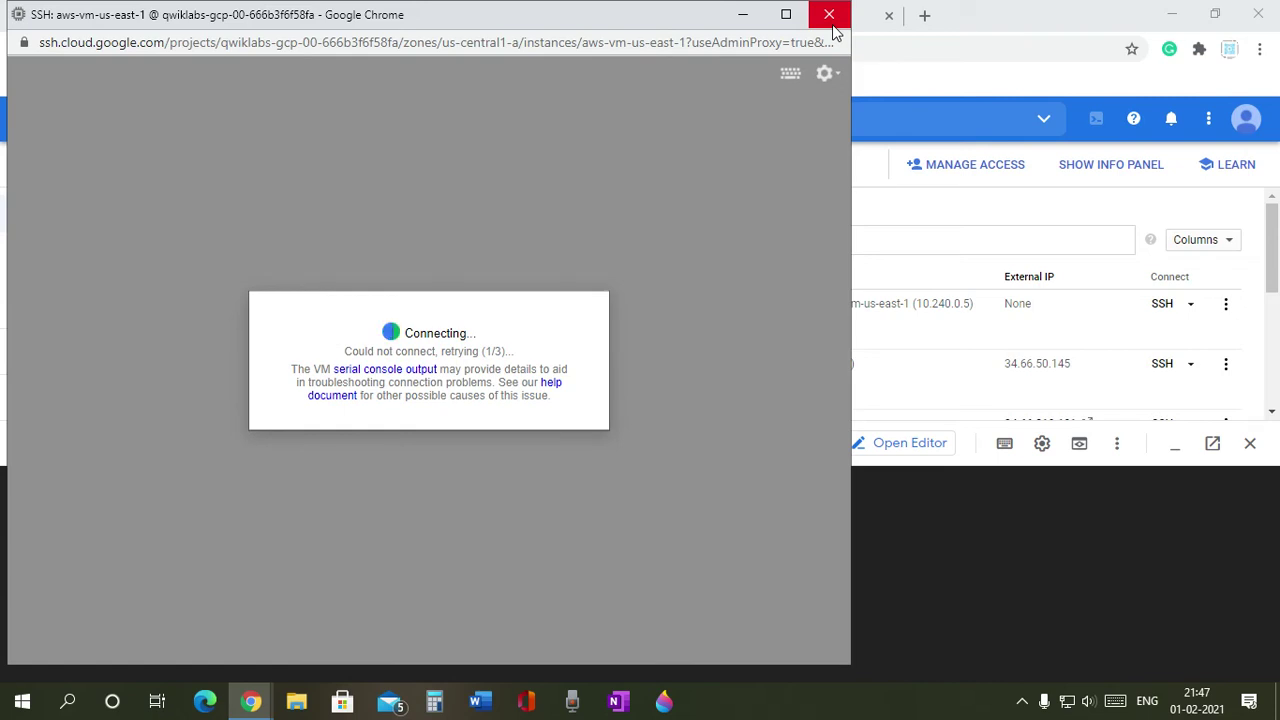
pyautogui.click(830, 22)
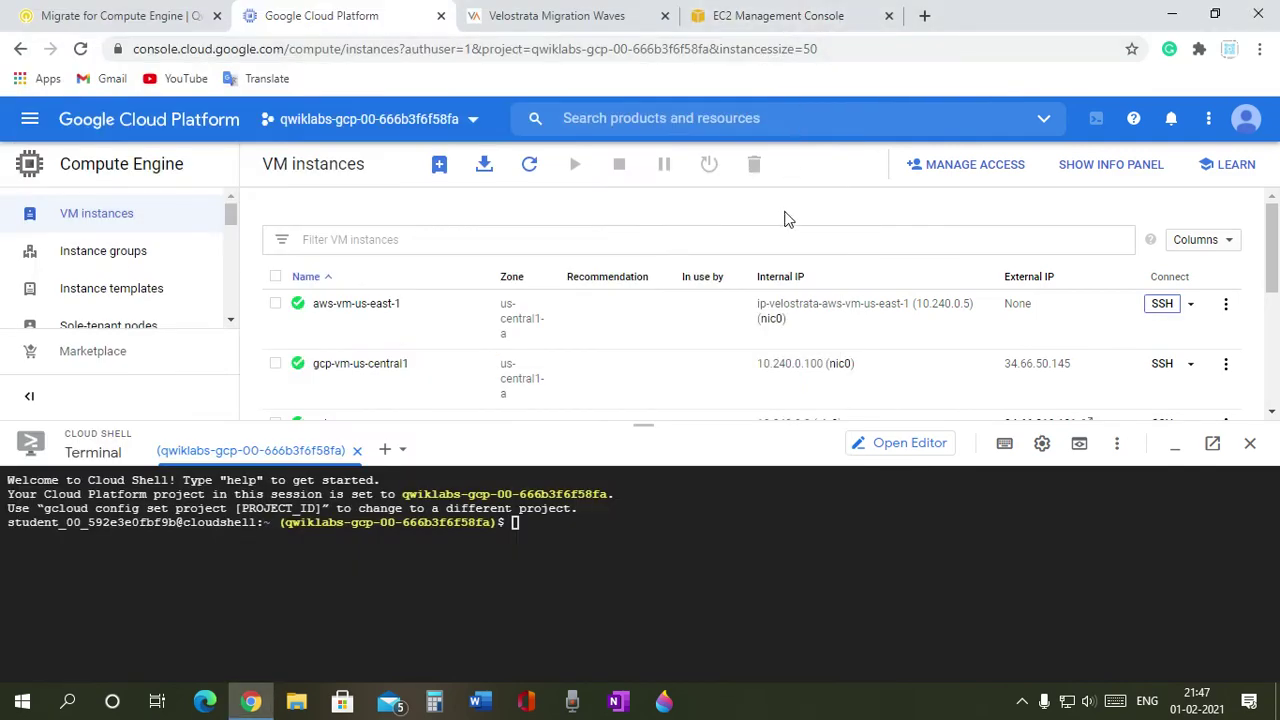
# Check the wave1 migration progress in Velostrata and look at the running instances in the EC2 console
pyautogui.click(535, 20)
pyautogui.moveTo(1011, 342); pyautogui.dragTo(1062, 345)
pyautogui.click(1071, 430)
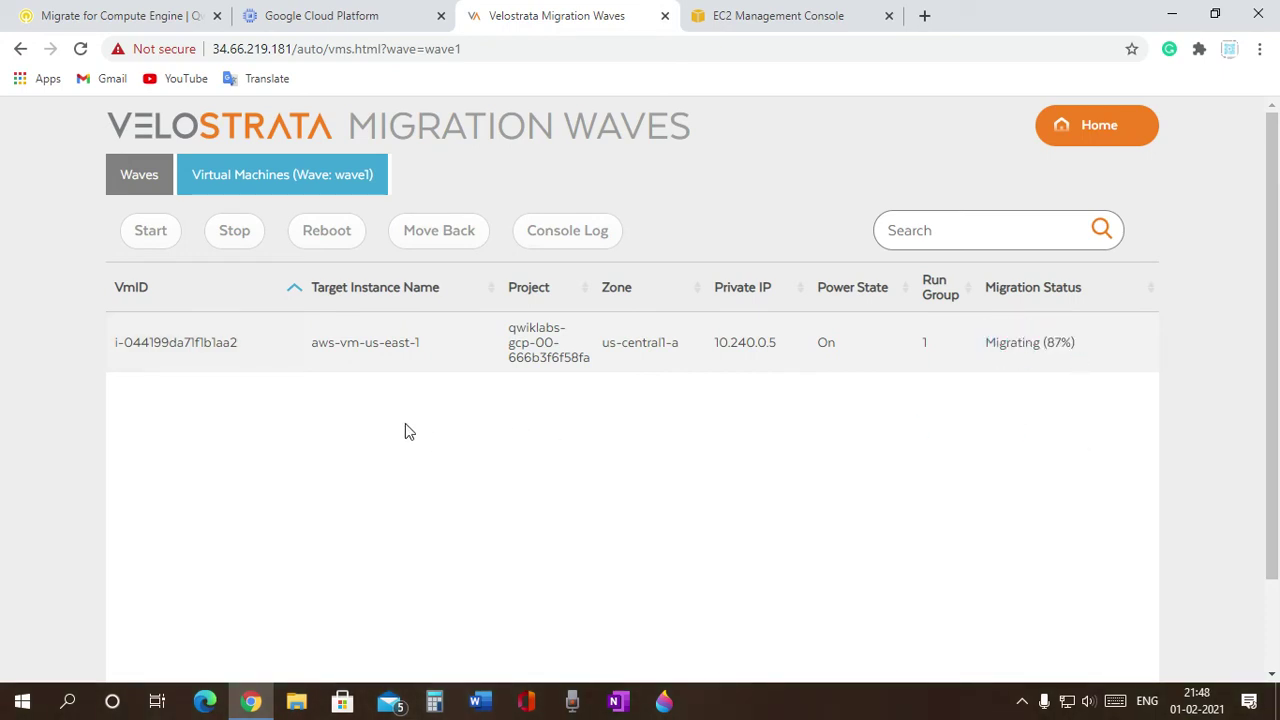
pyautogui.click(795, 12)
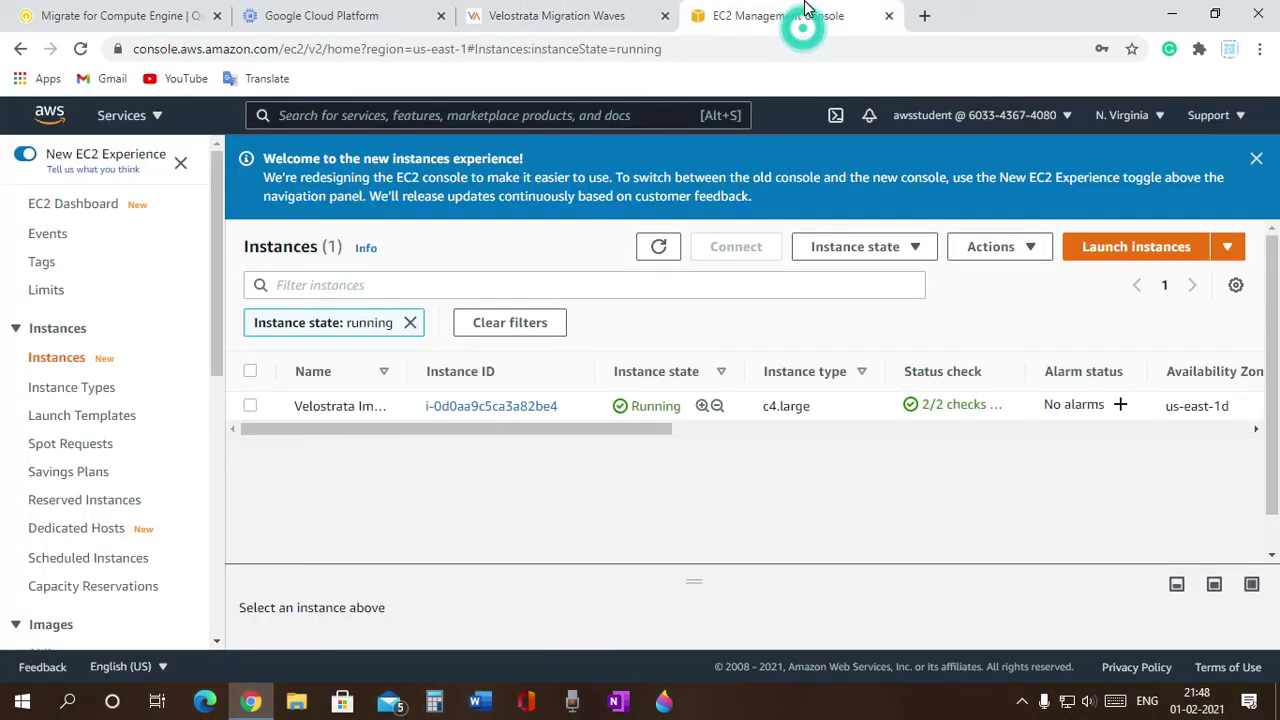
pyautogui.moveTo(626, 430); pyautogui.dragTo(591, 421)
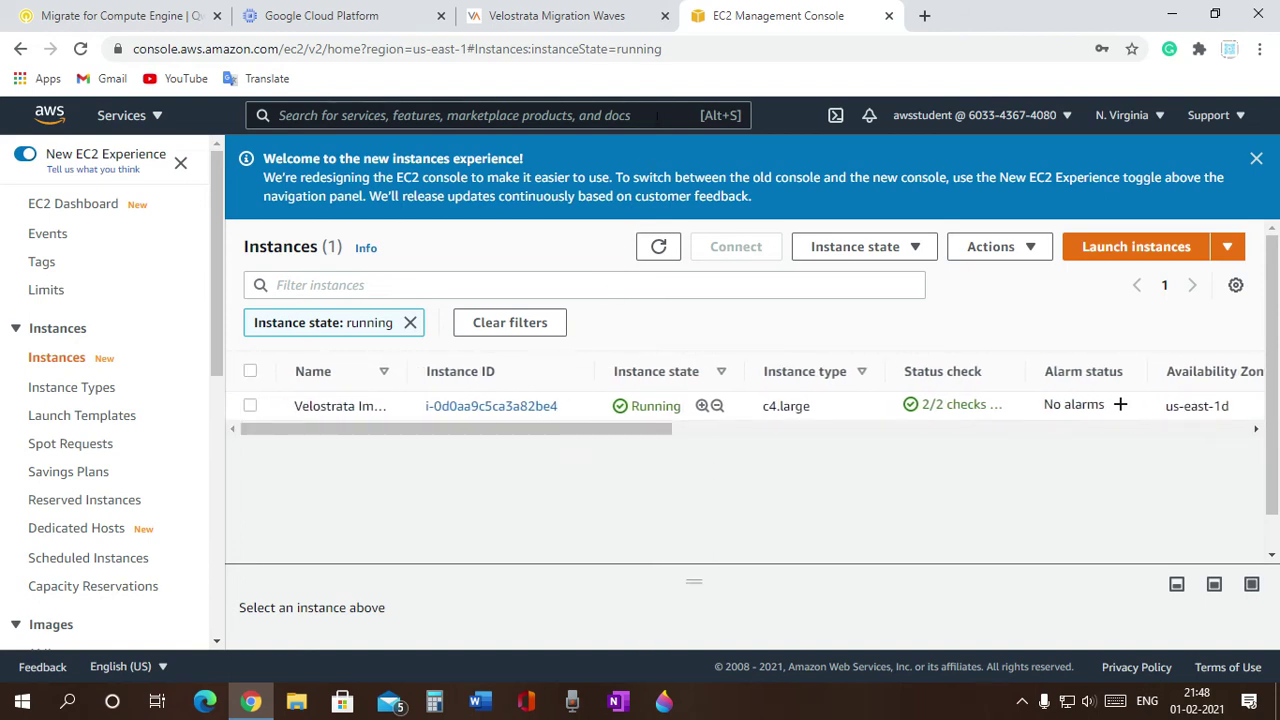
# Check the wave1 migration status in Velostrata and verify the lab's Migrate objective with its progress check
pyautogui.click(604, 10)
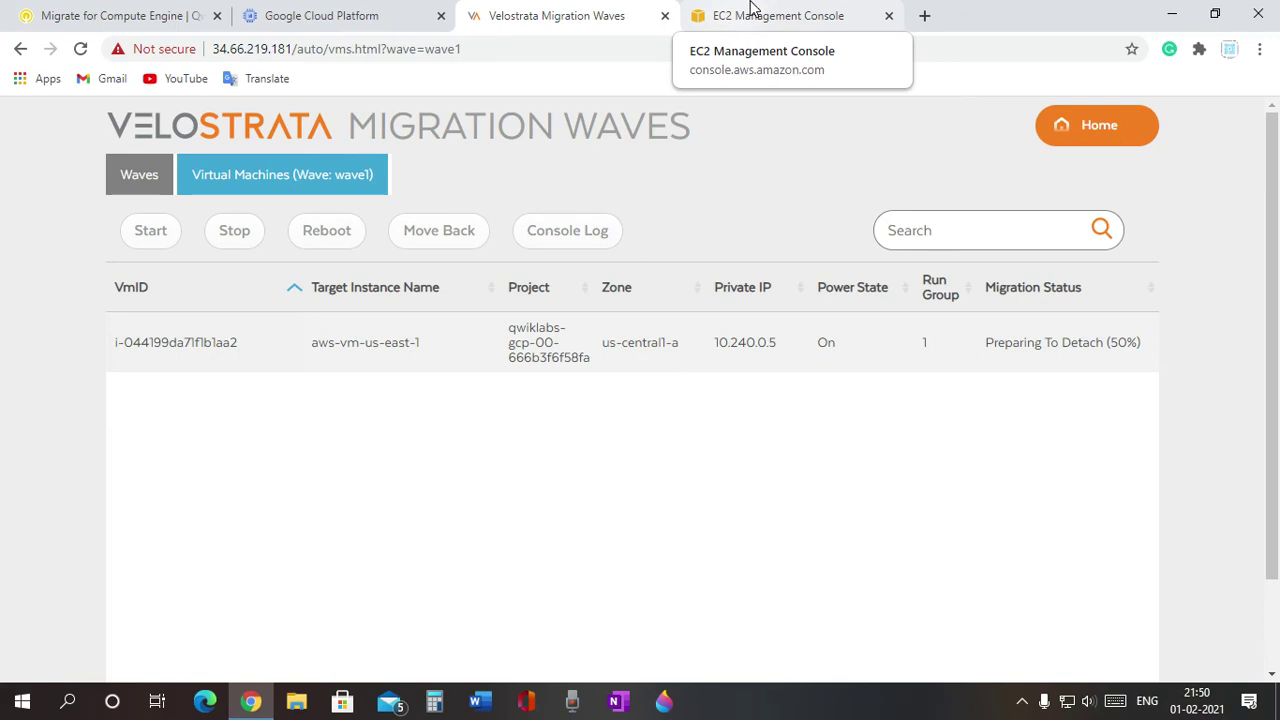
pyautogui.click(754, 8)
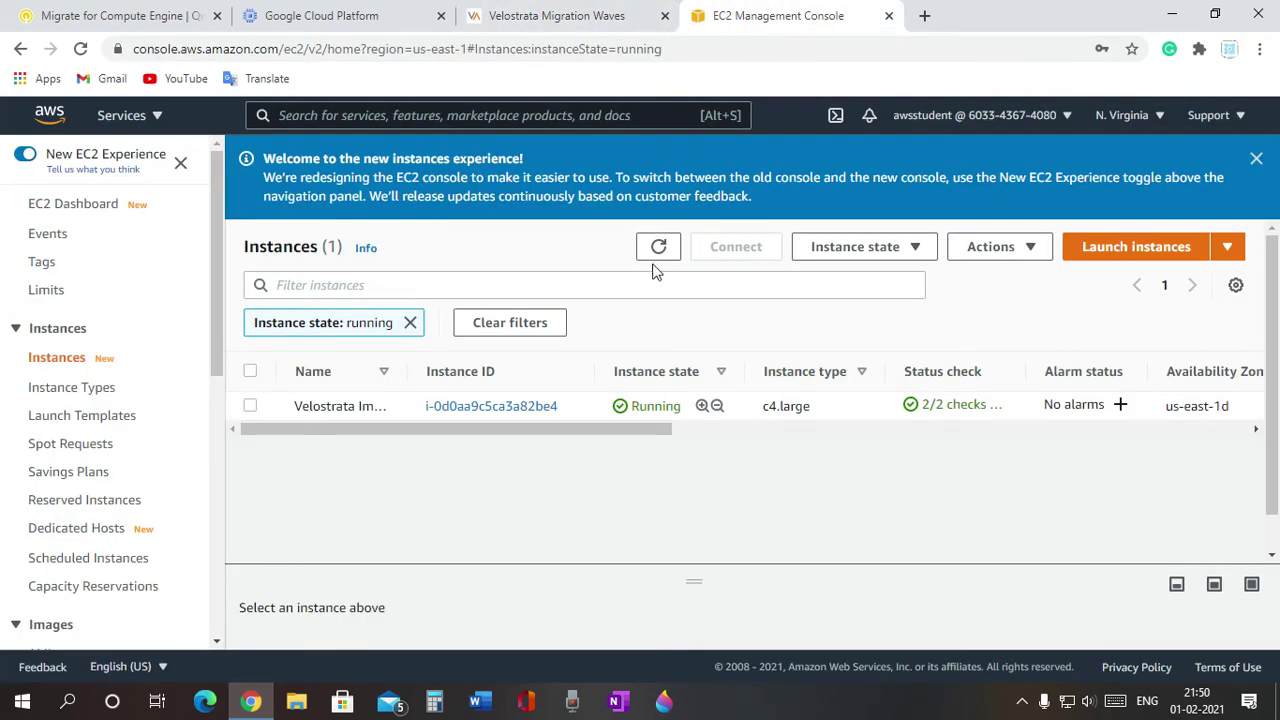
pyautogui.click(228, 12)
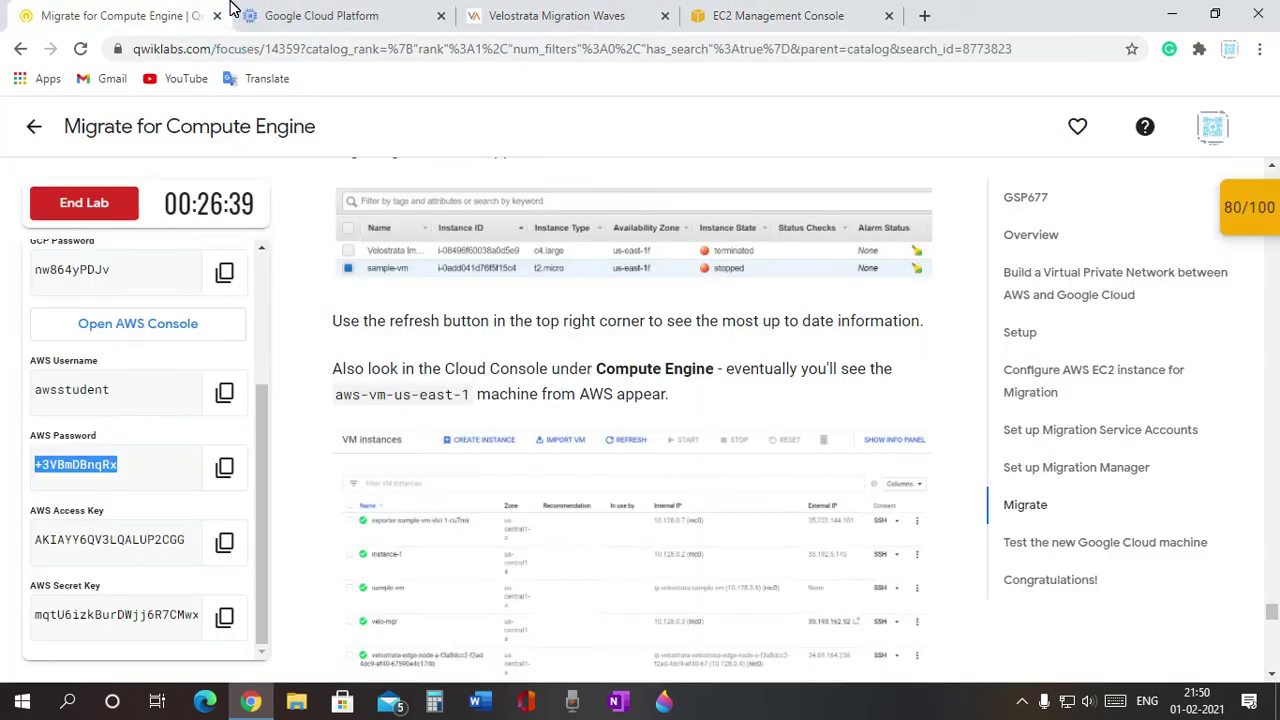
pyautogui.scroll(-2, 597, 479)
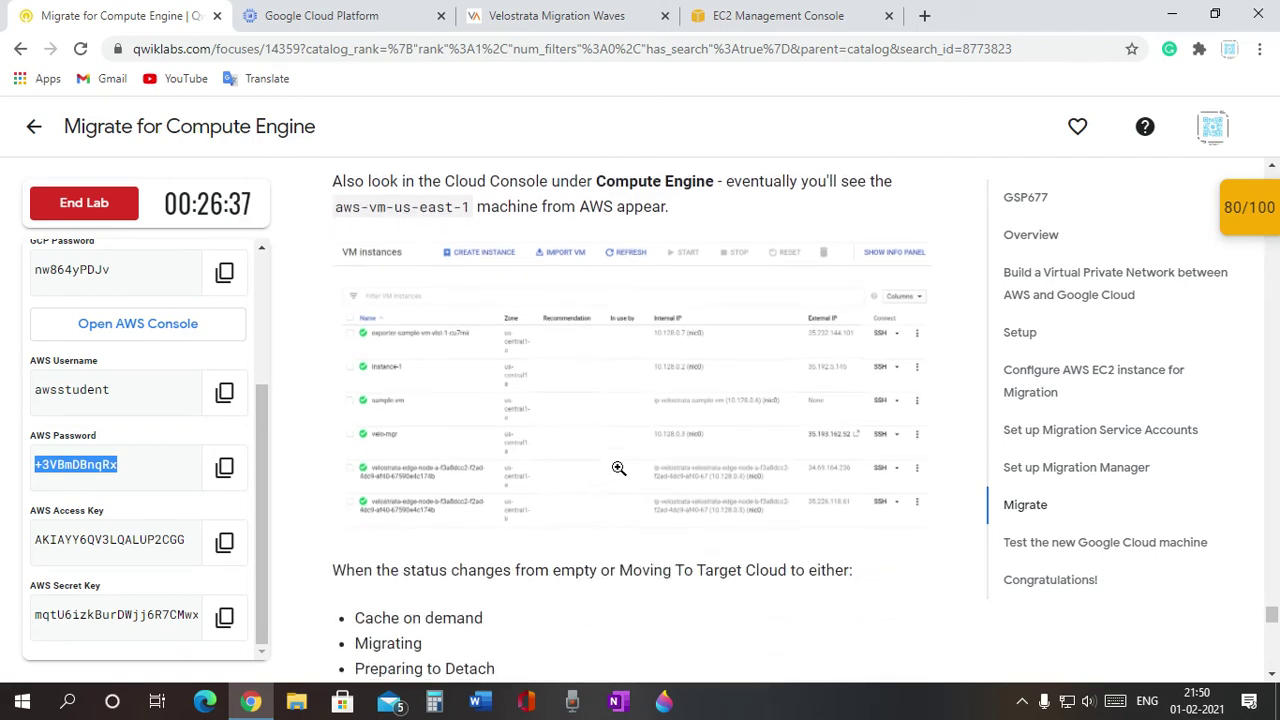
pyautogui.scroll(-3, 595, 353)
pyautogui.scroll(-3, 521, 312)
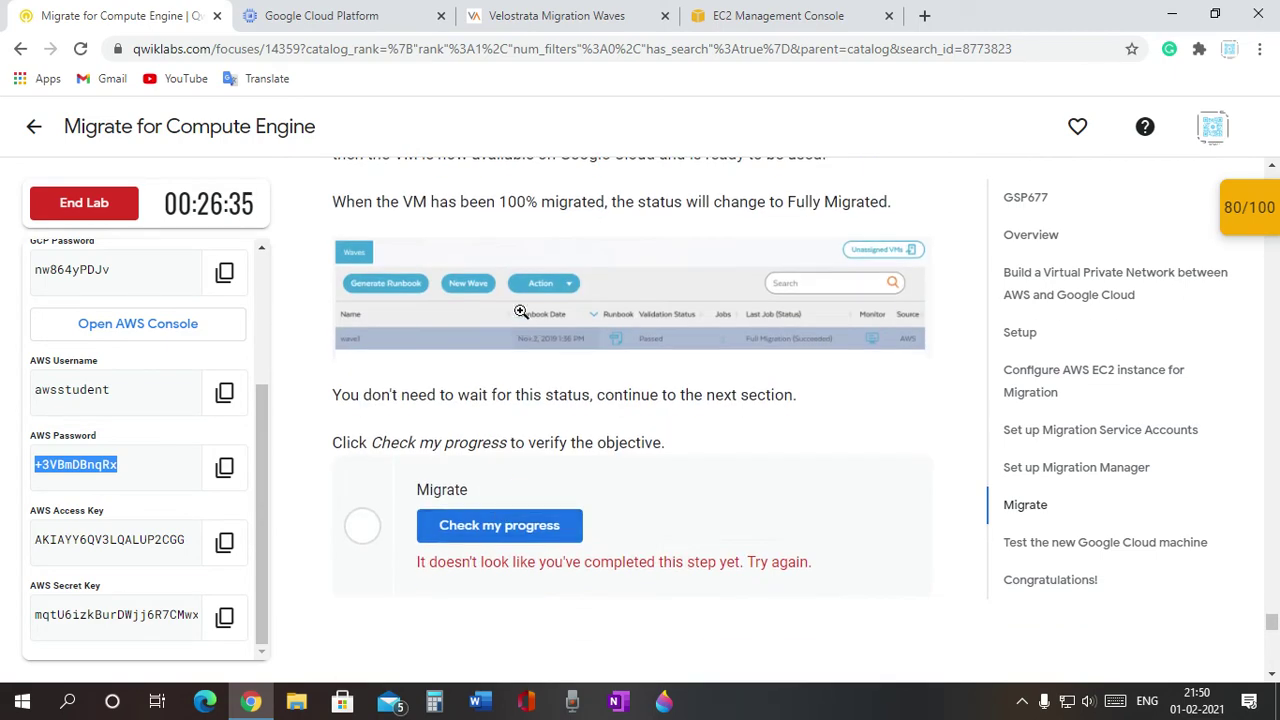
pyautogui.click(532, 530)
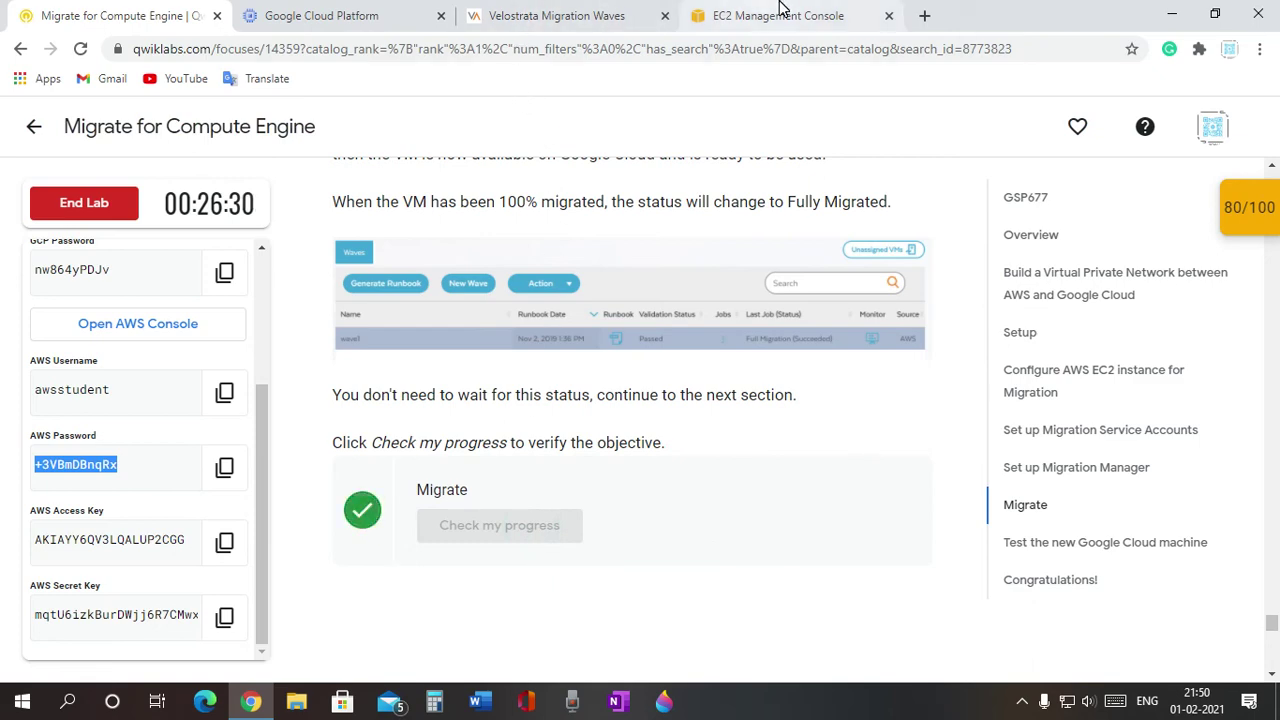
# Review the wave1 machine in Velostrata alongside the Compute Engine and EC2 instance lists
pyautogui.click(780, 14)
pyautogui.click(565, 18)
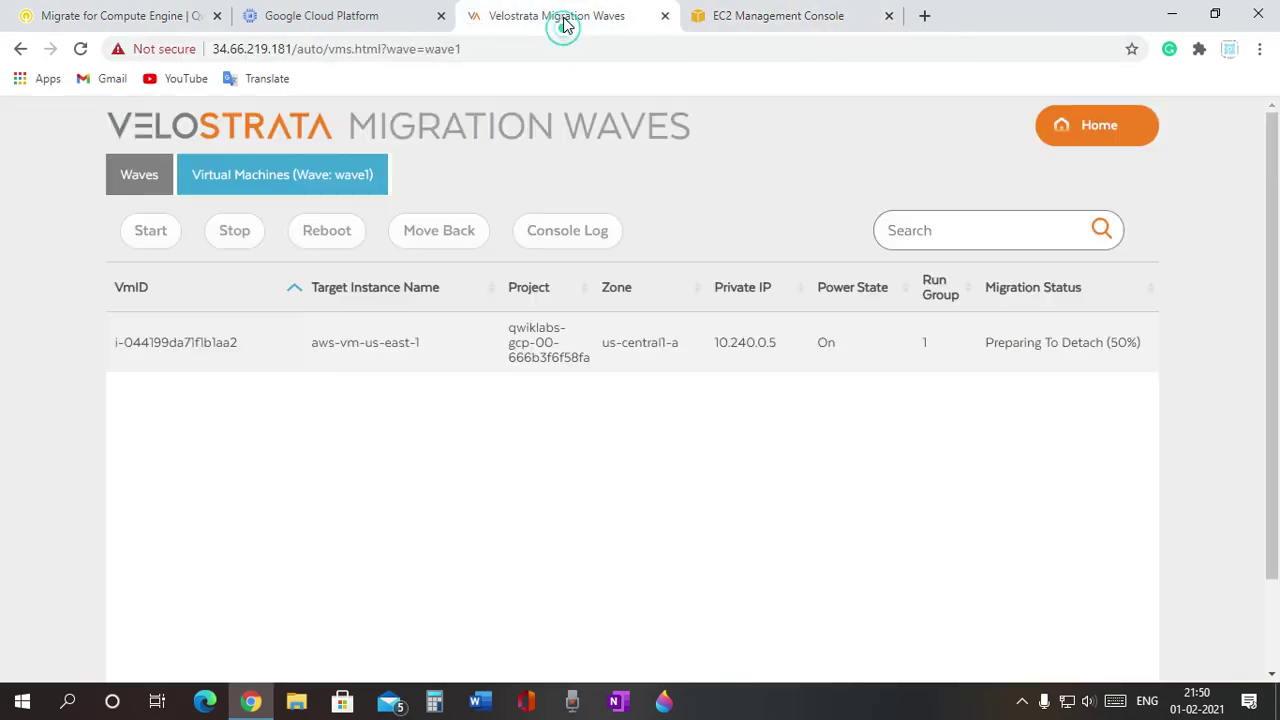
pyautogui.click(322, 12)
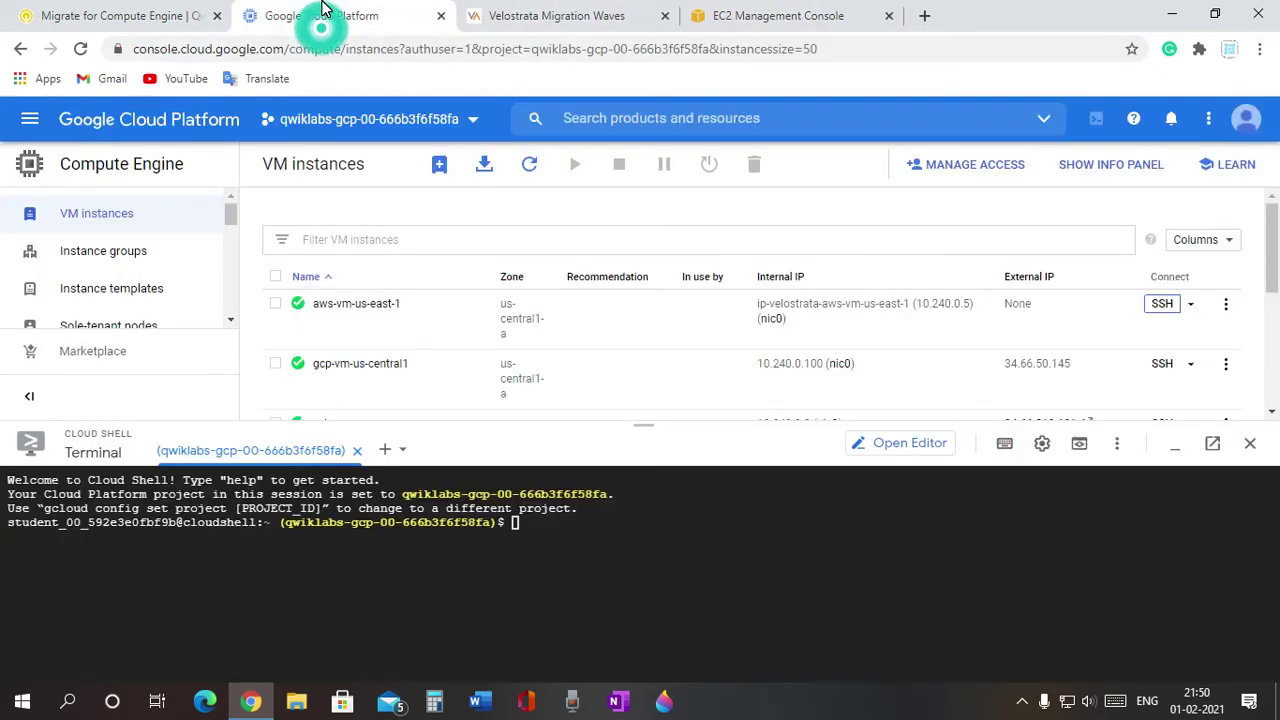
pyautogui.click(815, 15)
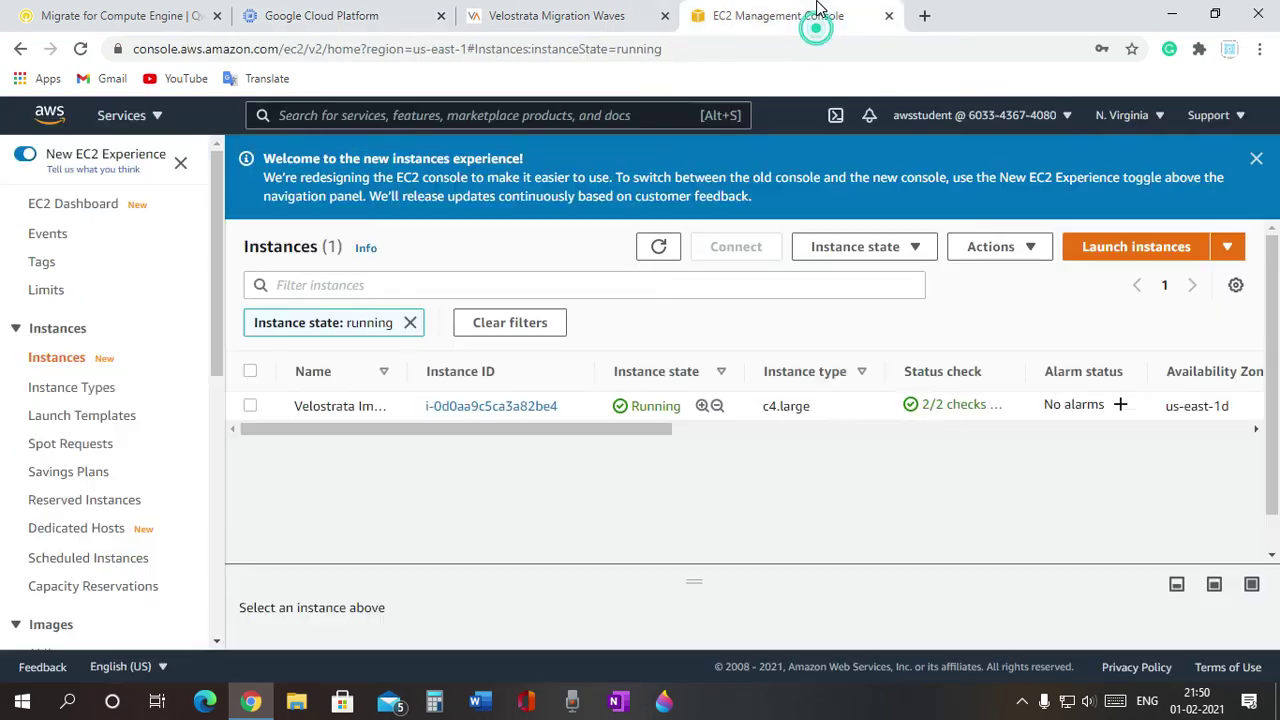
# Read the lab's section on testing the new Google Cloud machine, including the external IP and SSH instructions
pyautogui.click(70, 14)
pyautogui.scroll(-5, 445, 377)
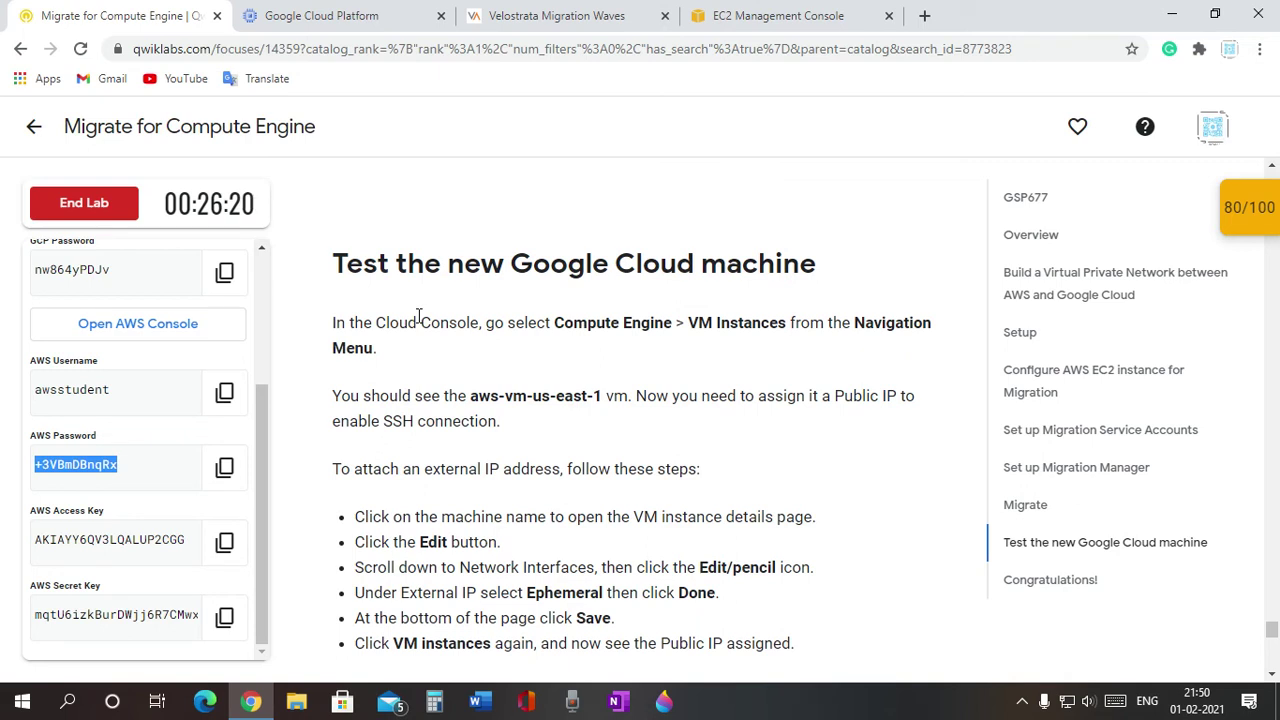
pyautogui.scroll(-2, 496, 490)
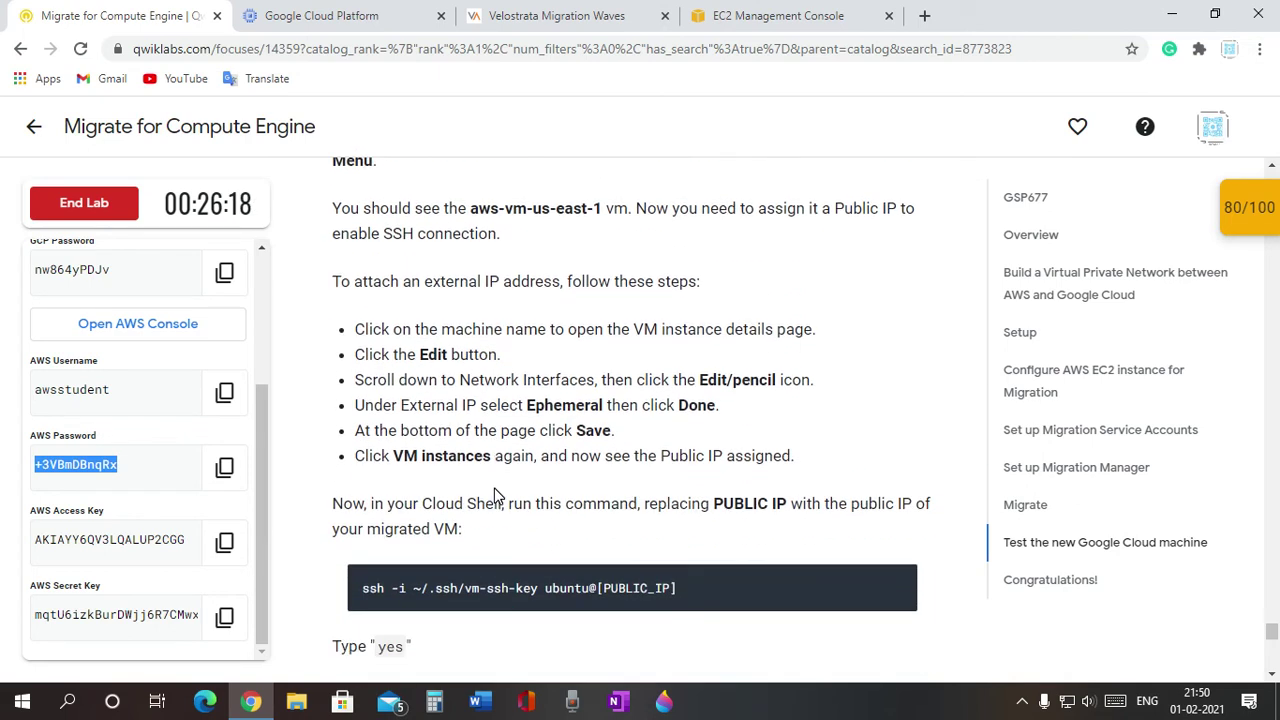
pyautogui.scroll(-1, 505, 450)
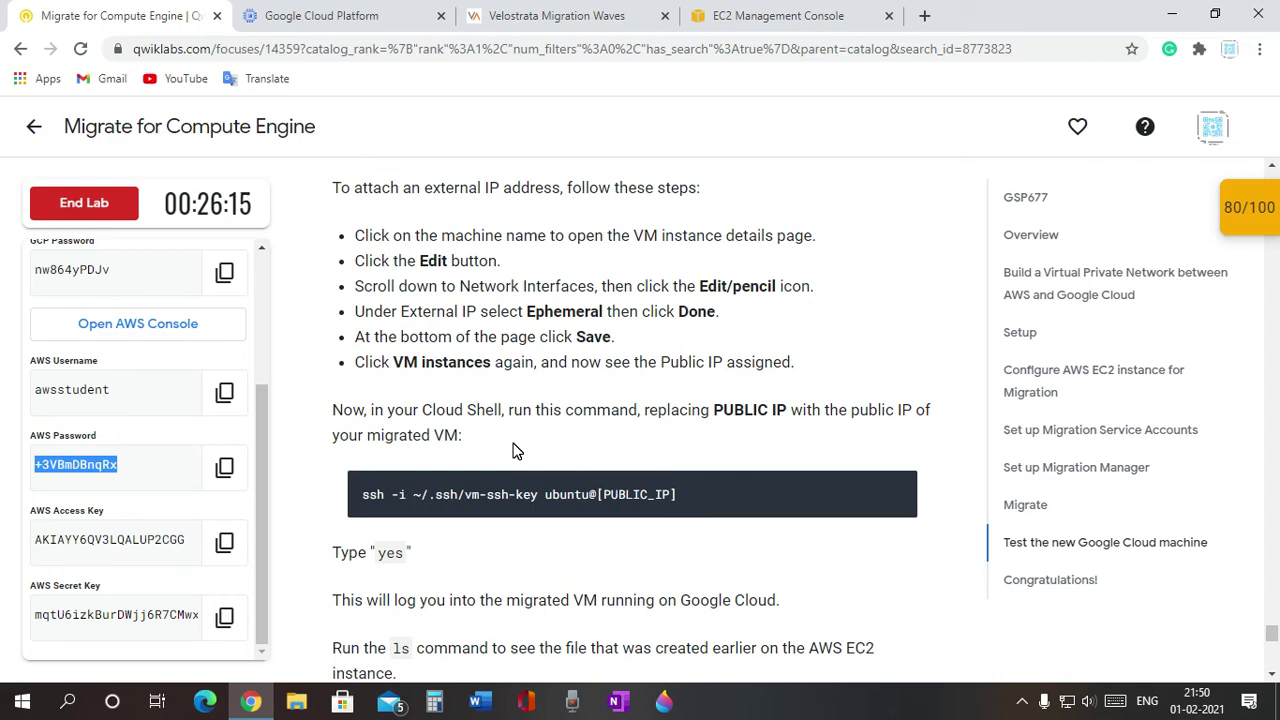
pyautogui.scroll(-1, 503, 398)
pyautogui.scroll(6, 505, 406)
pyautogui.scroll(4, 505, 406)
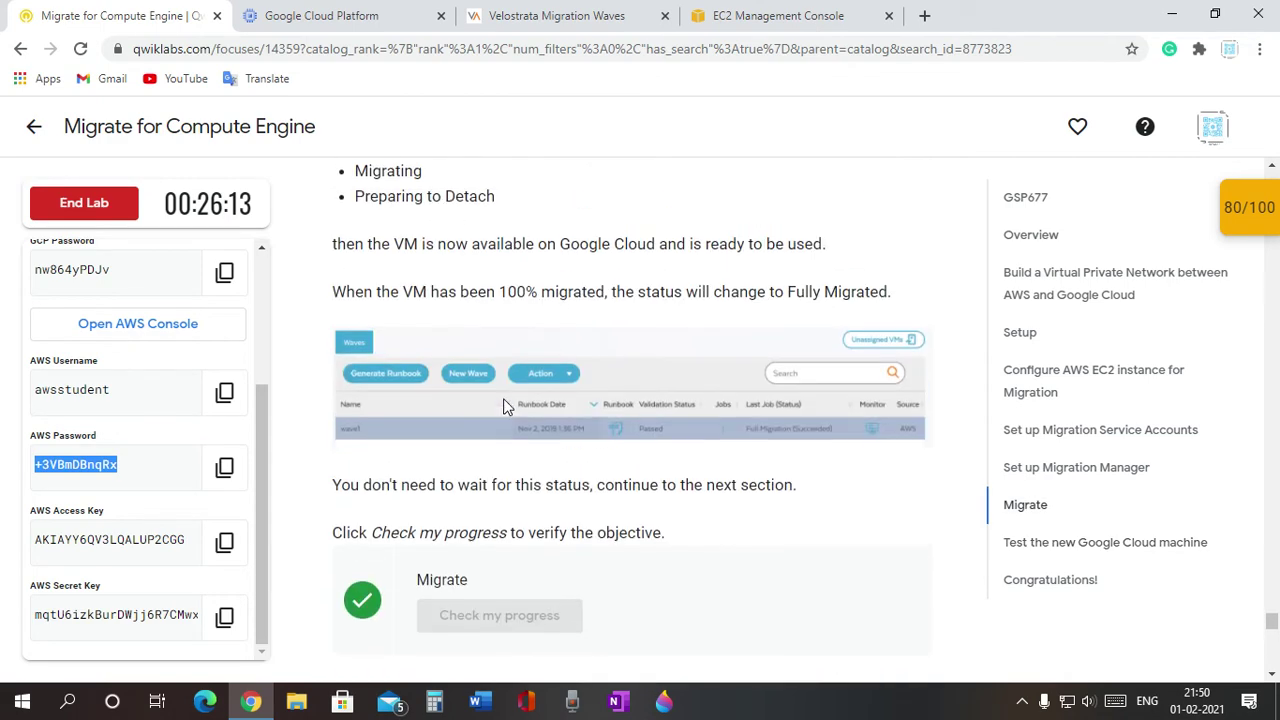
# Compare the running EC2 instances with the Compute Engine VM list and the wave1 migration status in Velostrata
pyautogui.click(737, 12)
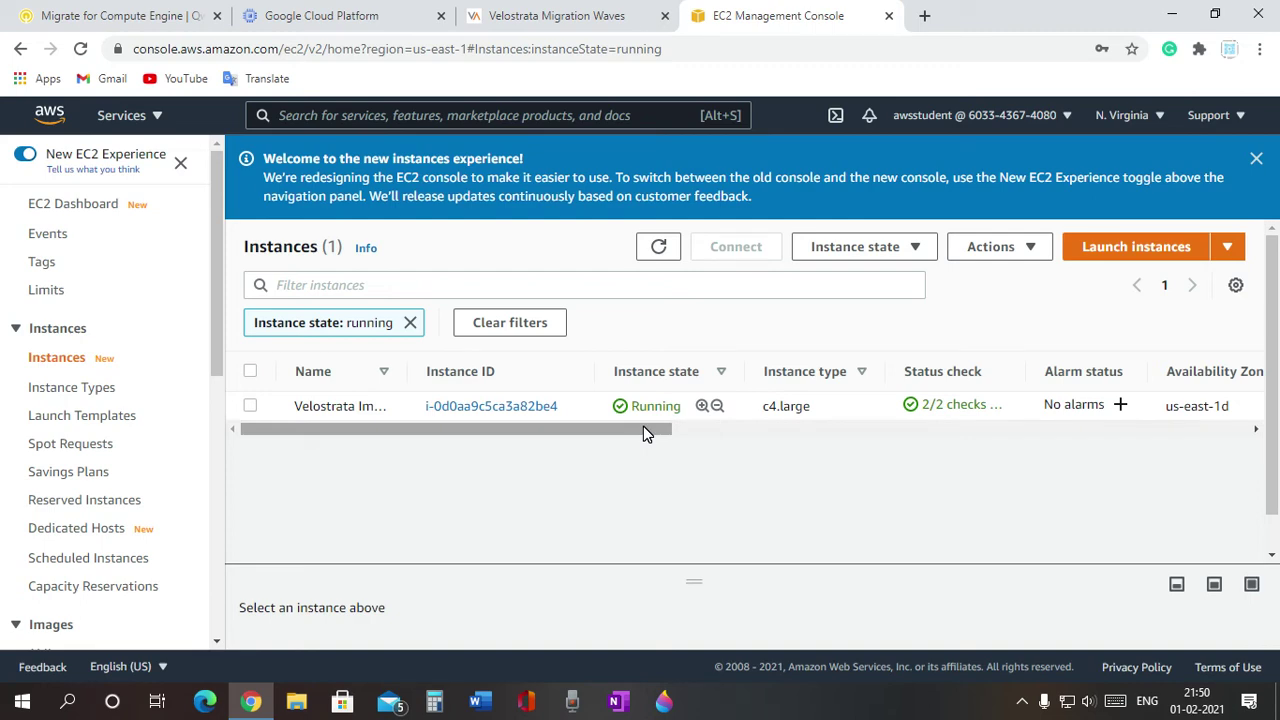
pyautogui.click(314, 12)
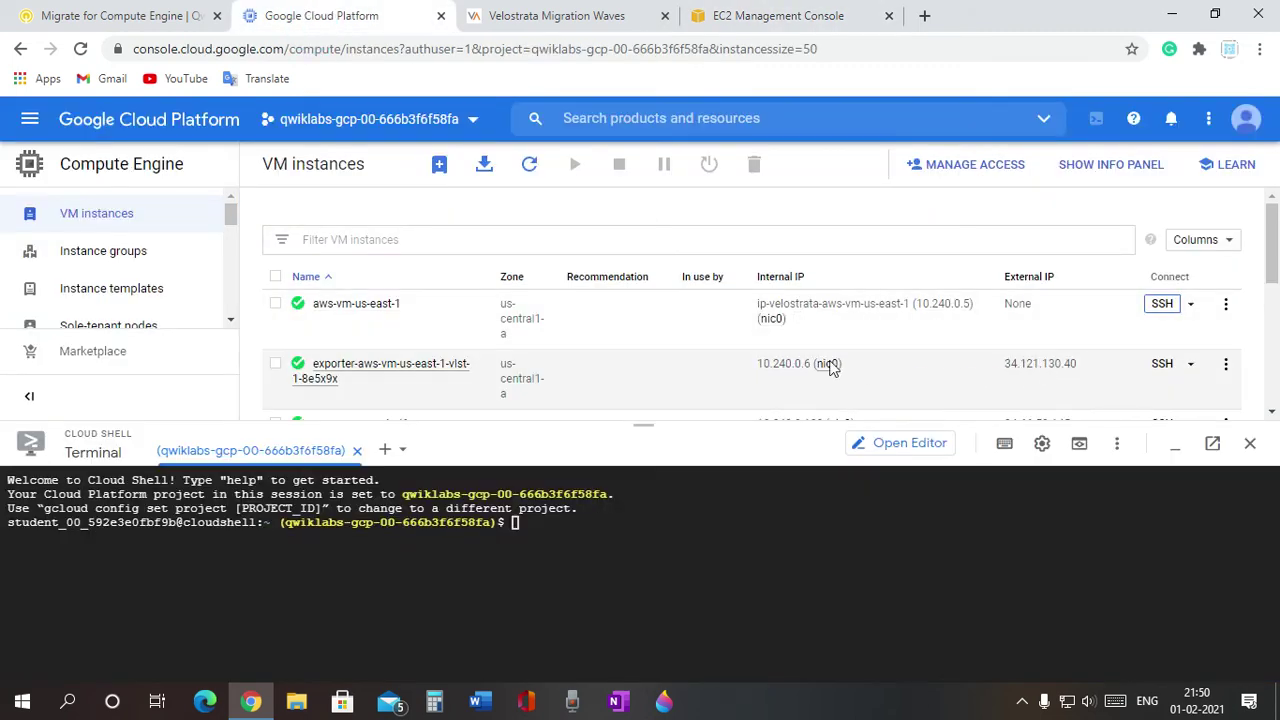
pyautogui.scroll(-1, 800, 358)
pyautogui.scroll(1, 470, 268)
pyautogui.click(770, 15)
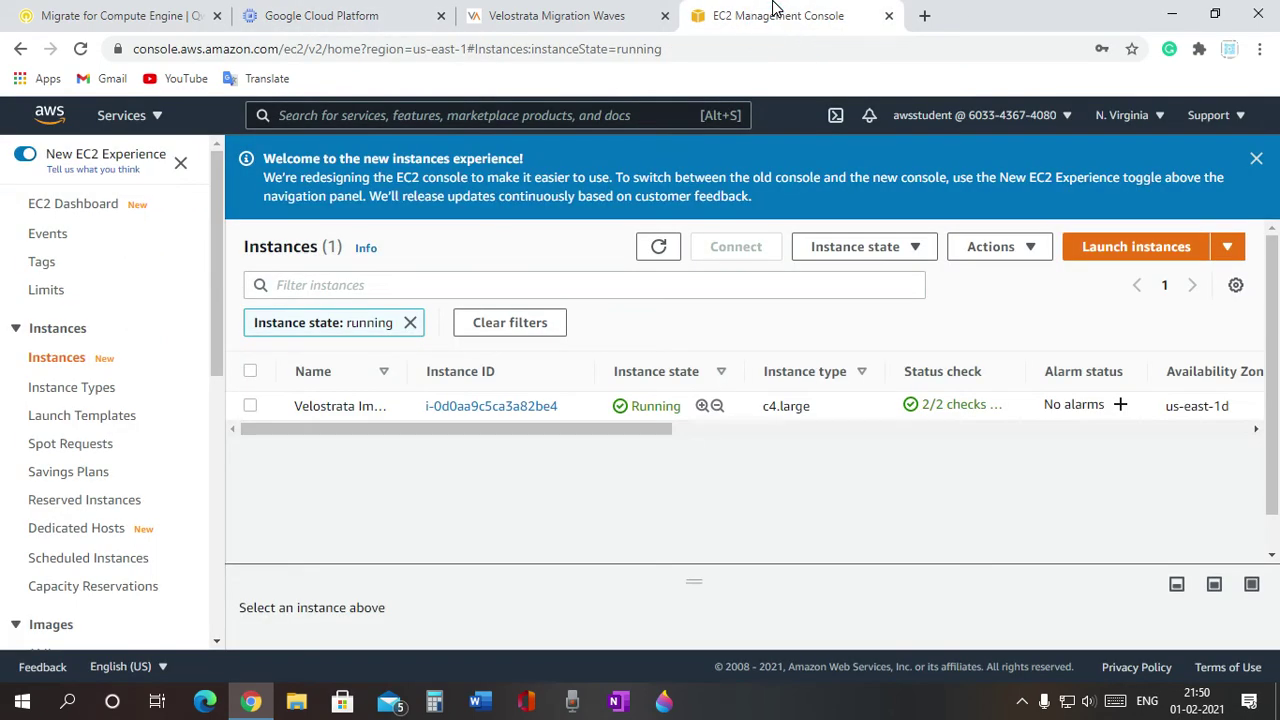
pyautogui.click(565, 12)
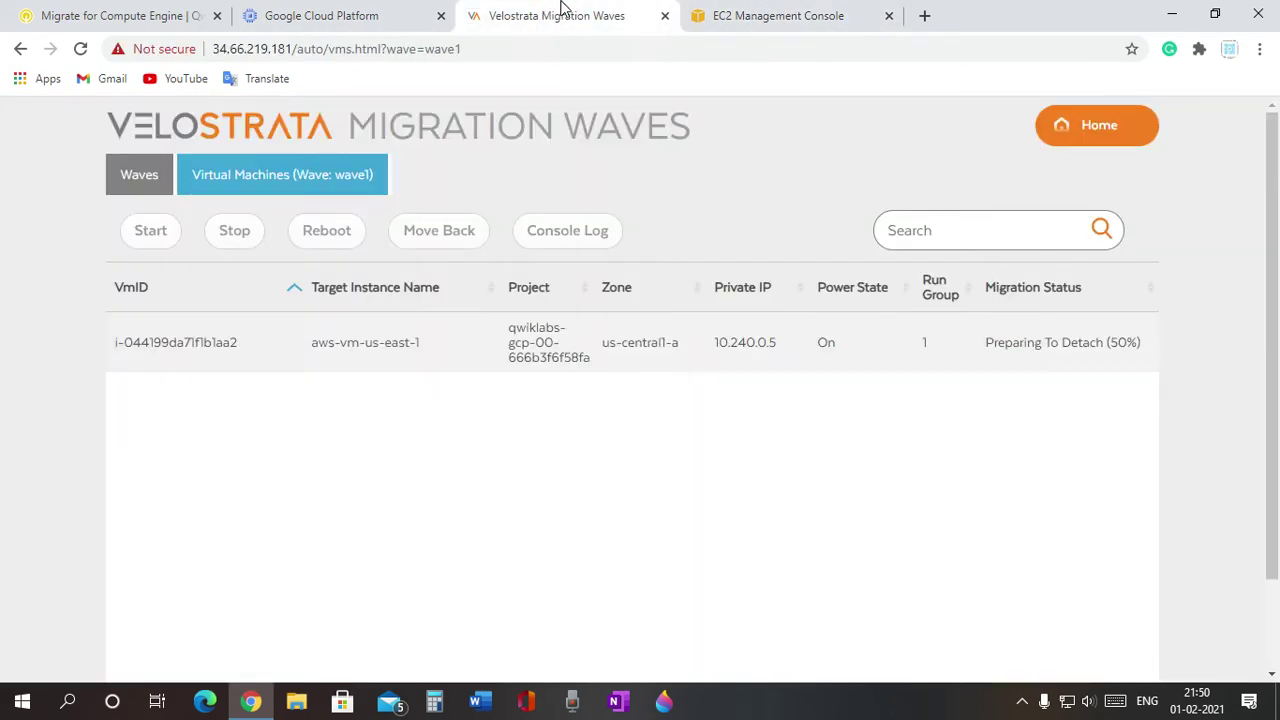
# Reread the lab's notes on migration status and its steps for attaching an external IP address to aws-vm-us-east-1
pyautogui.click(115, 12)
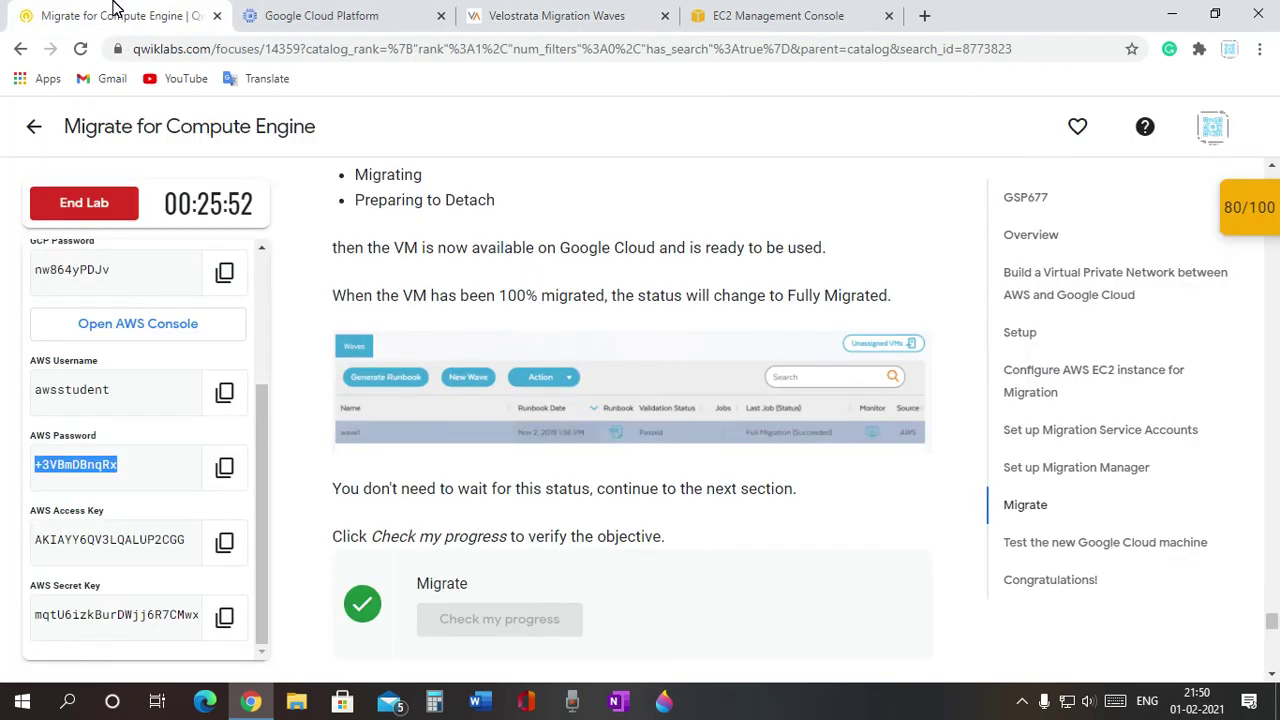
pyautogui.scroll(-5, 586, 443)
pyautogui.scroll(4, 577, 395)
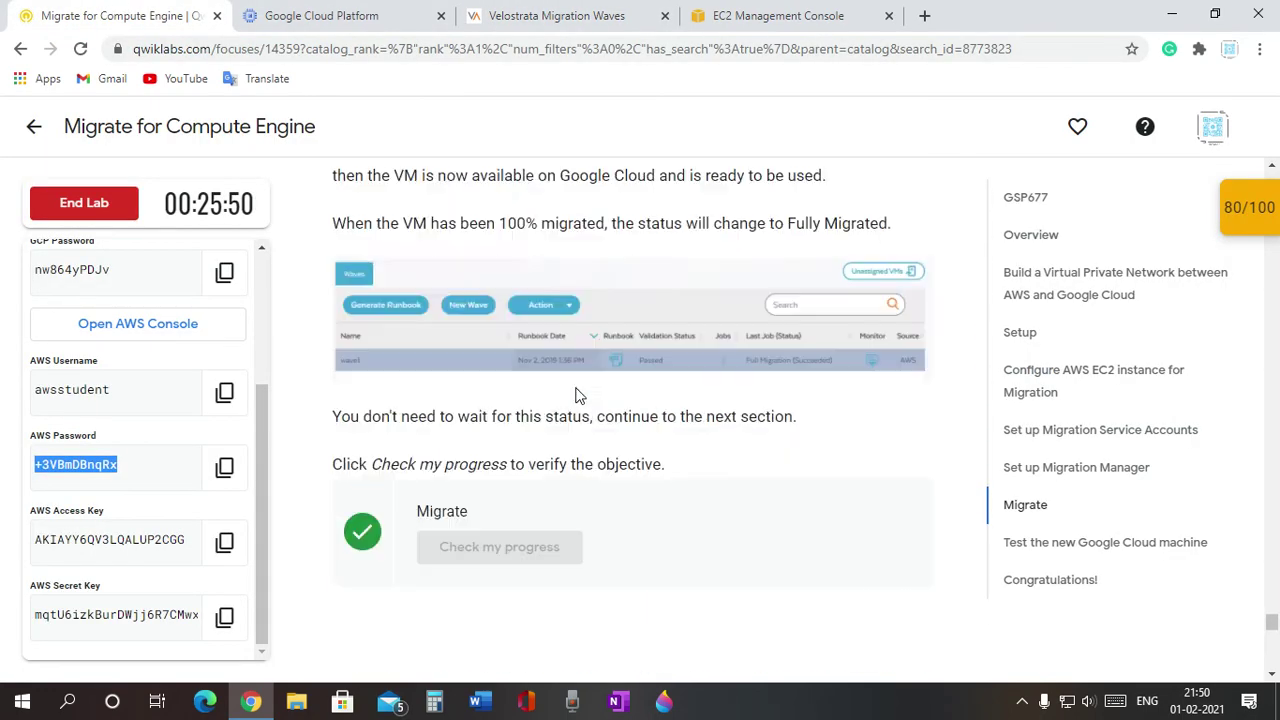
pyautogui.scroll(1, 577, 395)
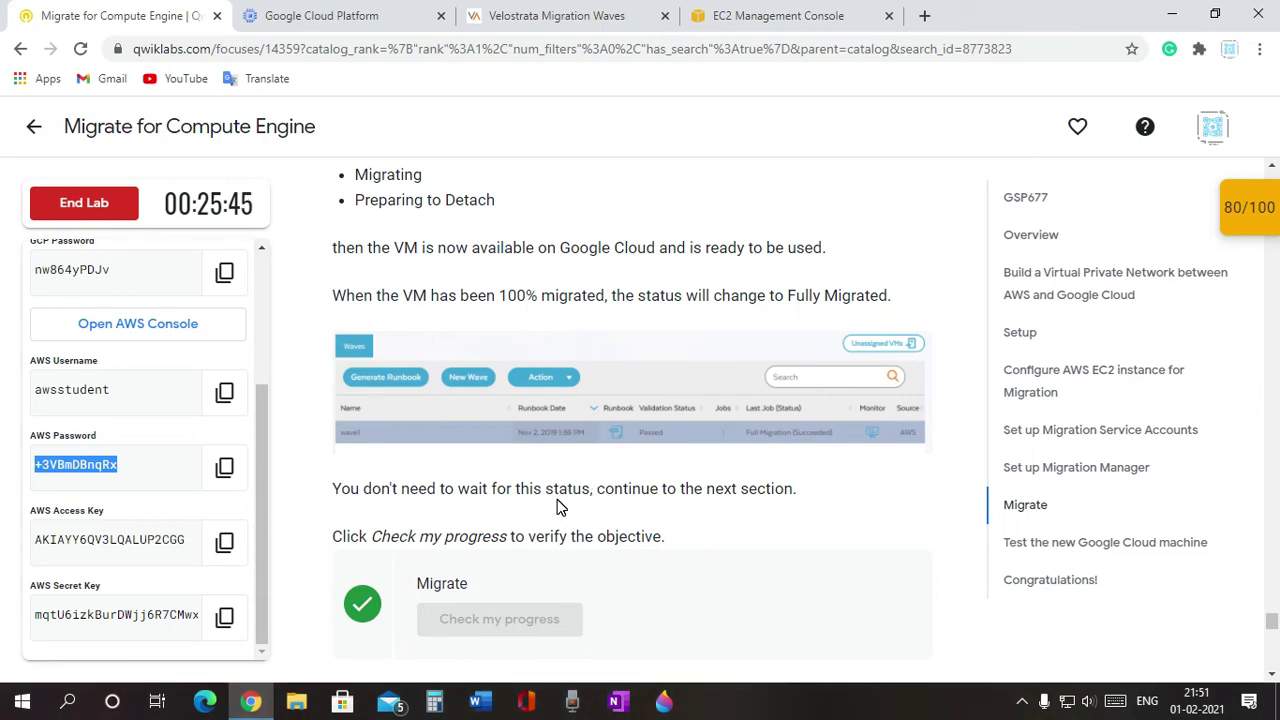
pyautogui.scroll(-5, 651, 466)
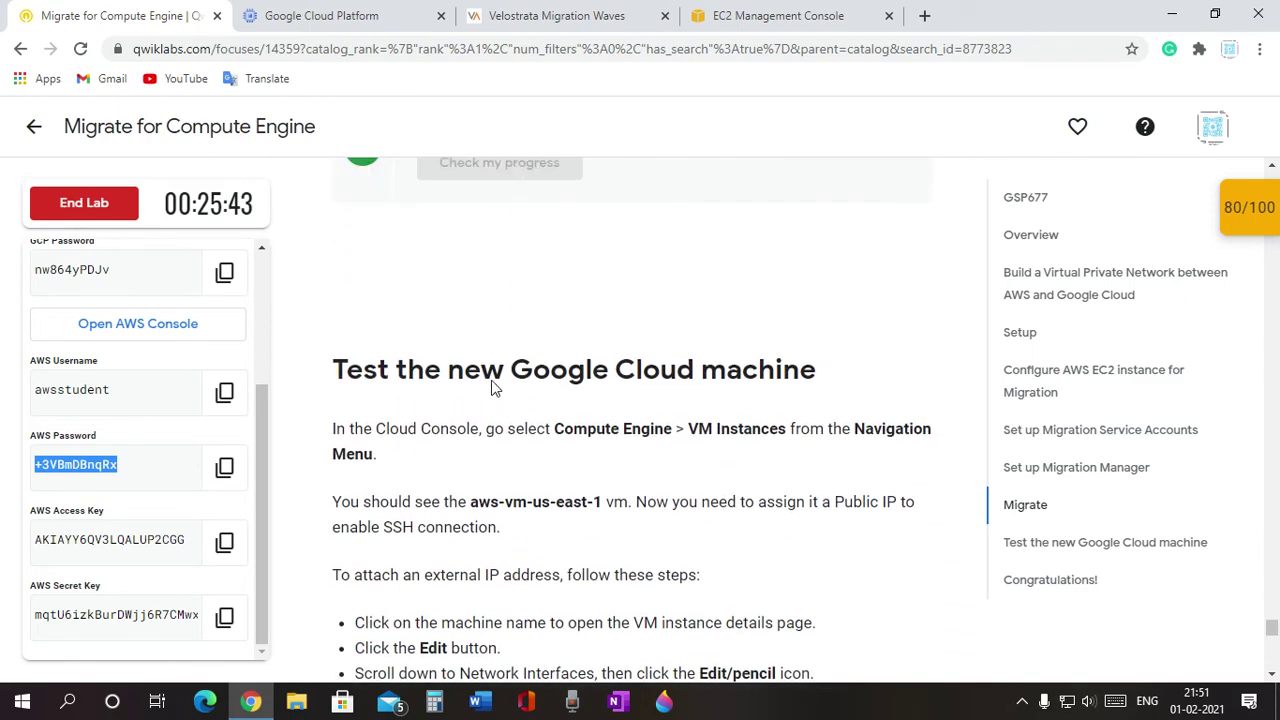
pyautogui.scroll(3, 488, 390)
pyautogui.scroll(-2, 480, 394)
pyautogui.scroll(1, 478, 395)
pyautogui.scroll(-1, 478, 395)
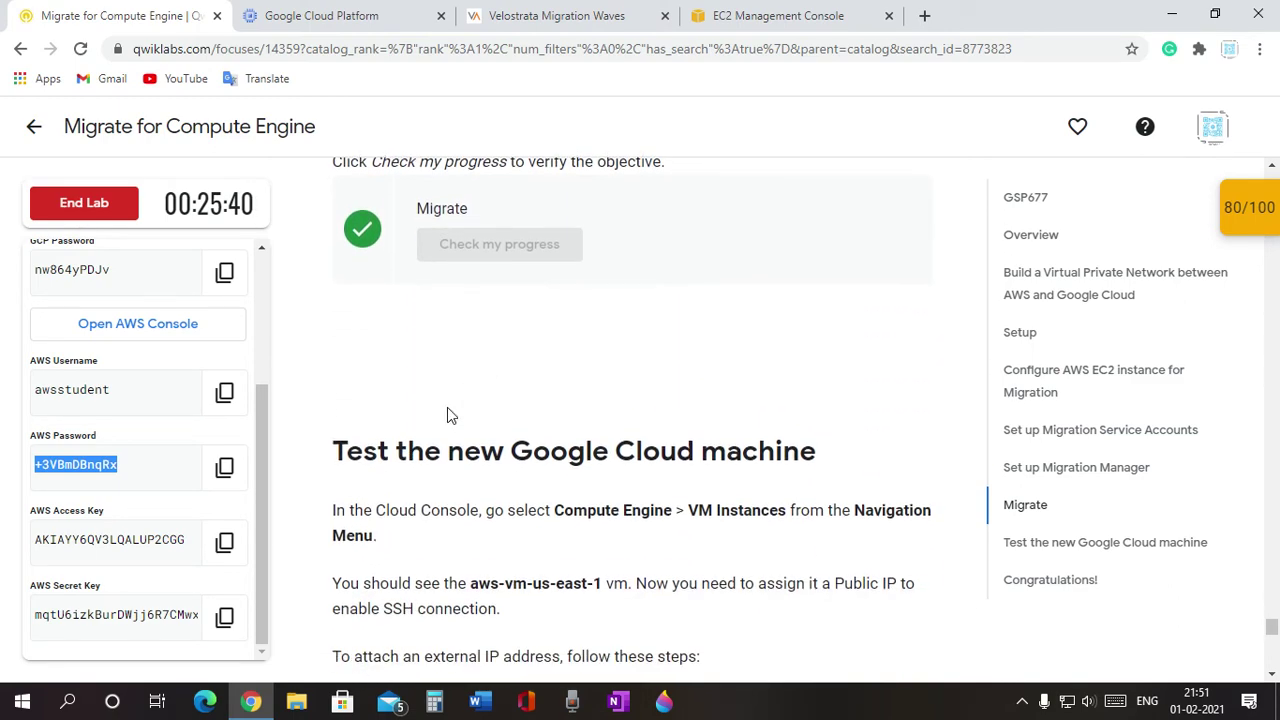
pyautogui.scroll(-1, 397, 474)
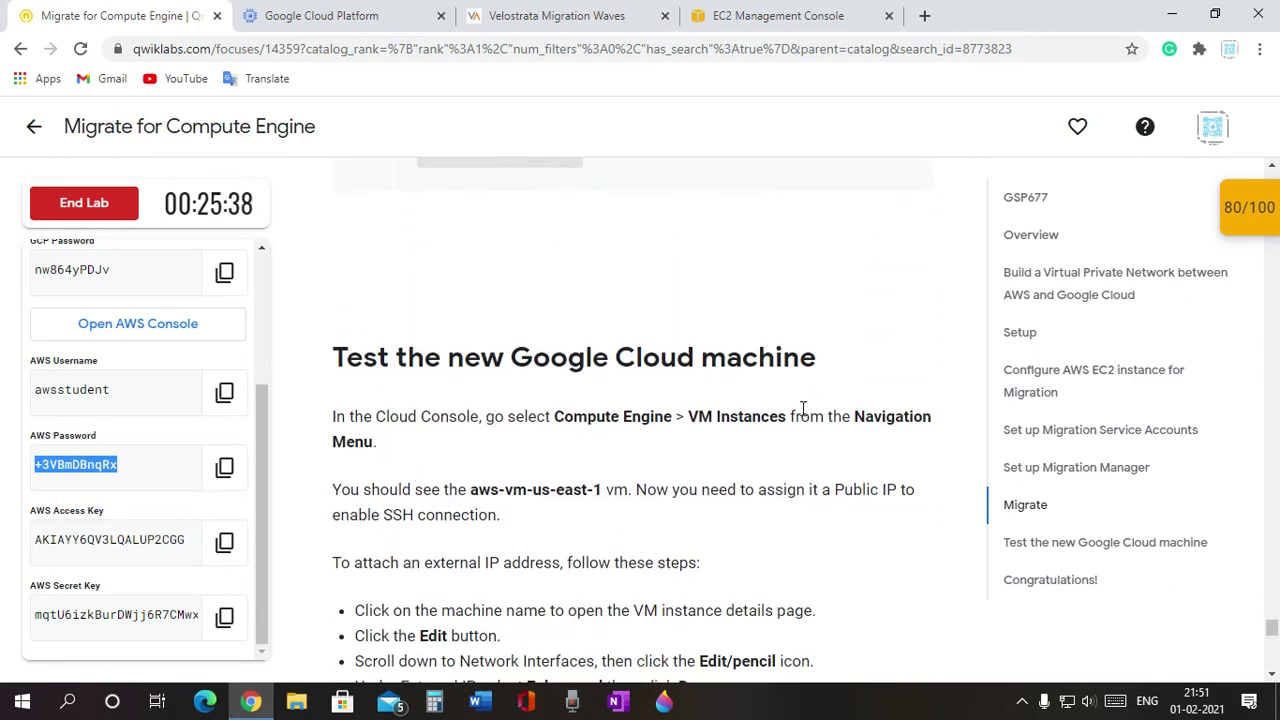
pyautogui.scroll(-1, 476, 408)
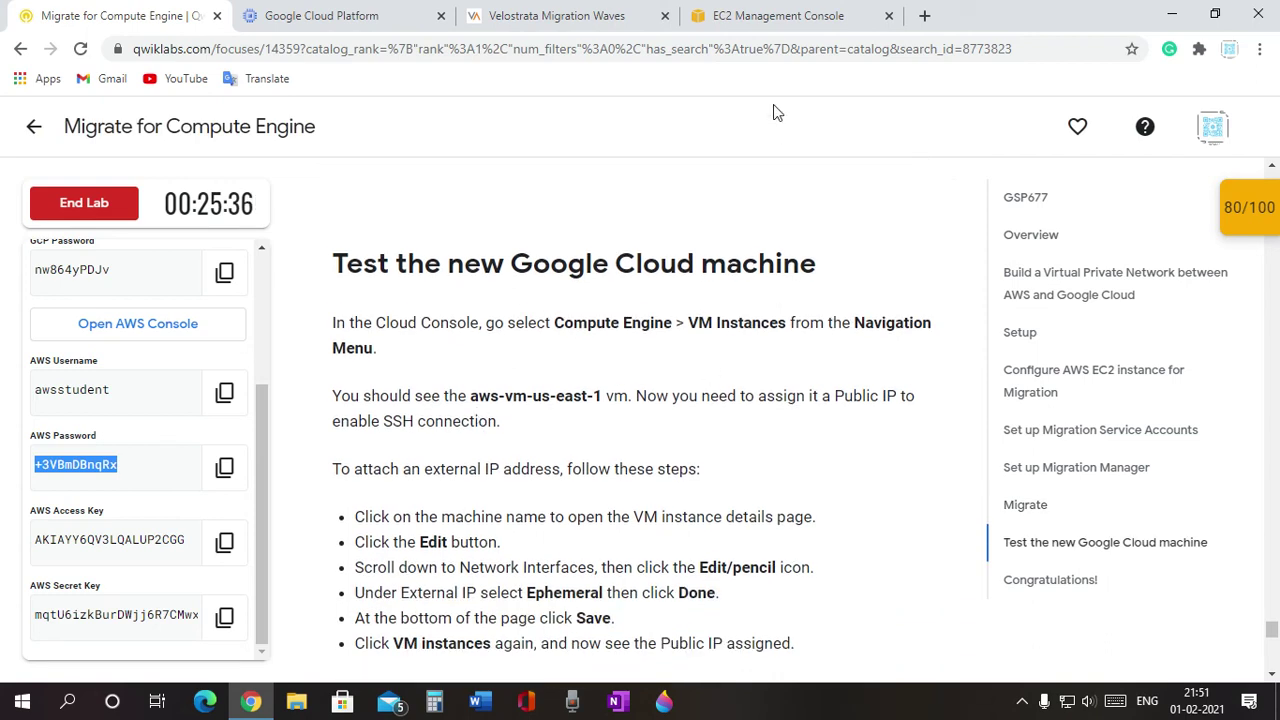
pyautogui.scroll(-1, 476, 400)
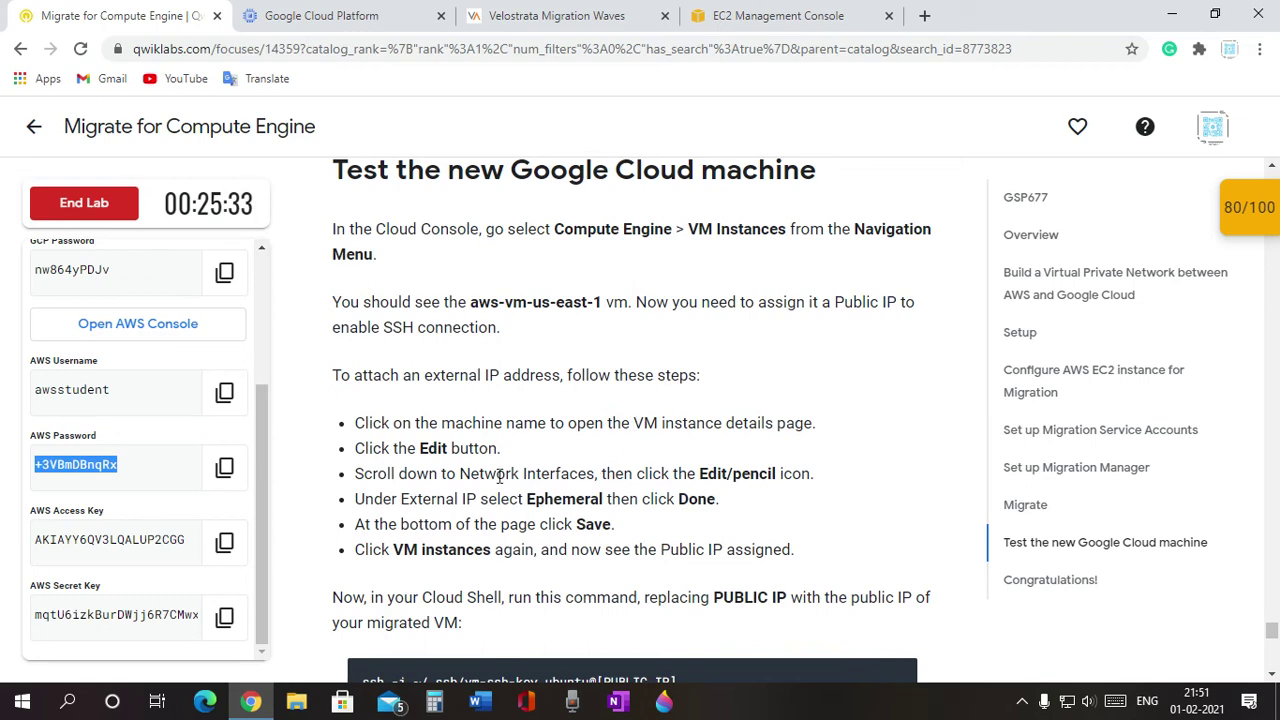
# Examine the Compute Engine VM instances again and recheck the lab's external IP steps and the wave1 entry in Velostrata
pyautogui.click(333, 16)
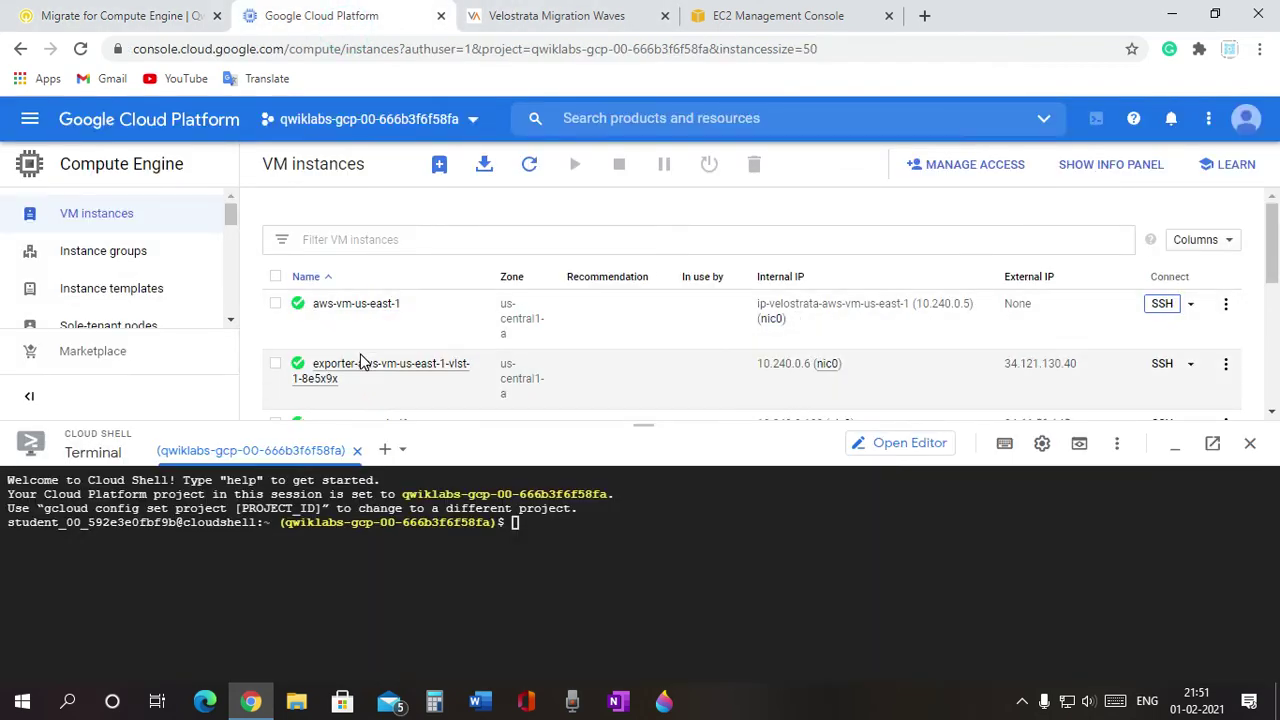
pyautogui.scroll(-1, 365, 363)
pyautogui.scroll(1, 365, 363)
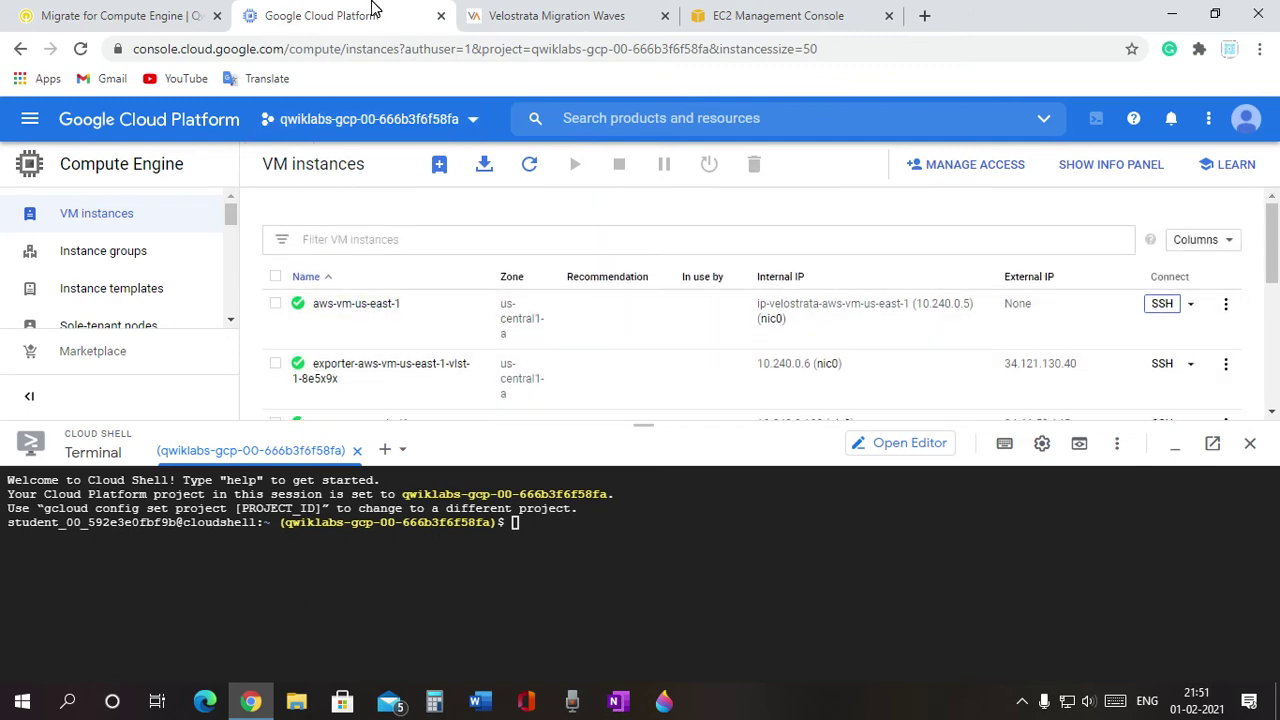
pyautogui.click(35, 10)
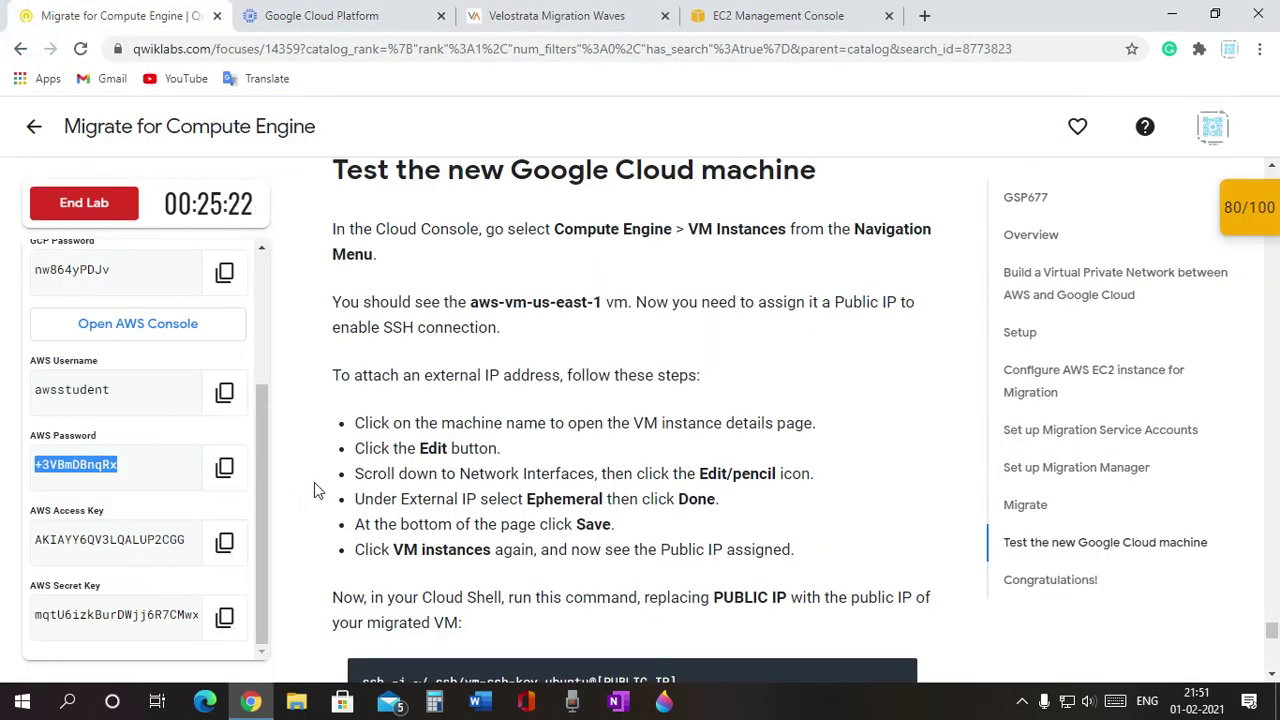
pyautogui.click(588, 12)
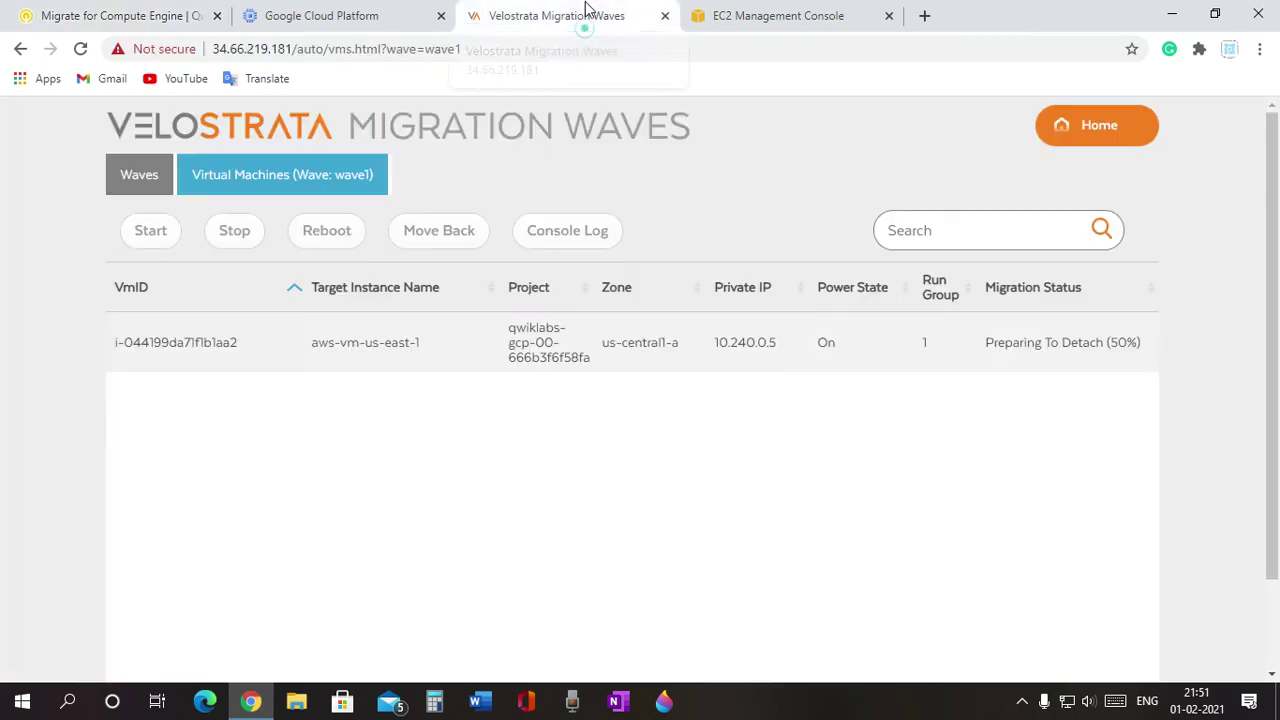
# Look through the actions available for the aws-vm-us-east-1 instance in Compute Engine and open its details page
pyautogui.click(320, 12)
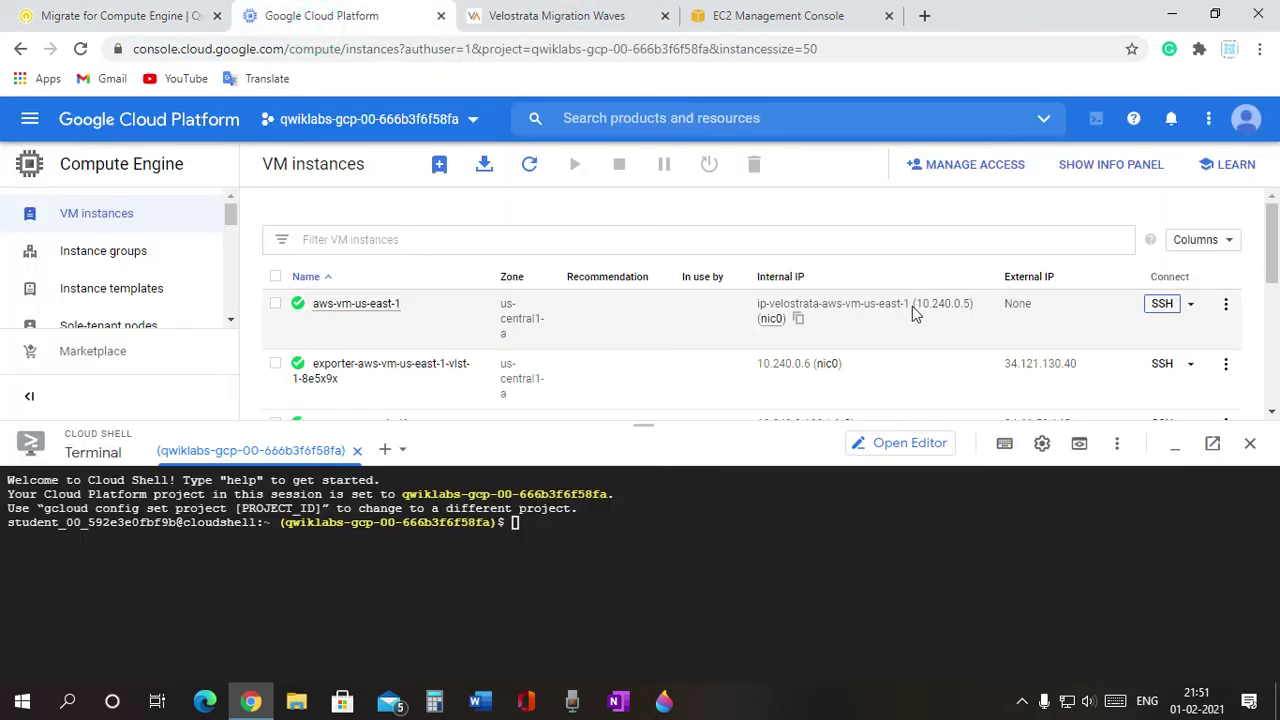
pyautogui.click(1226, 304)
pyautogui.scroll(-2, 1160, 380)
pyautogui.scroll(2, 1160, 360)
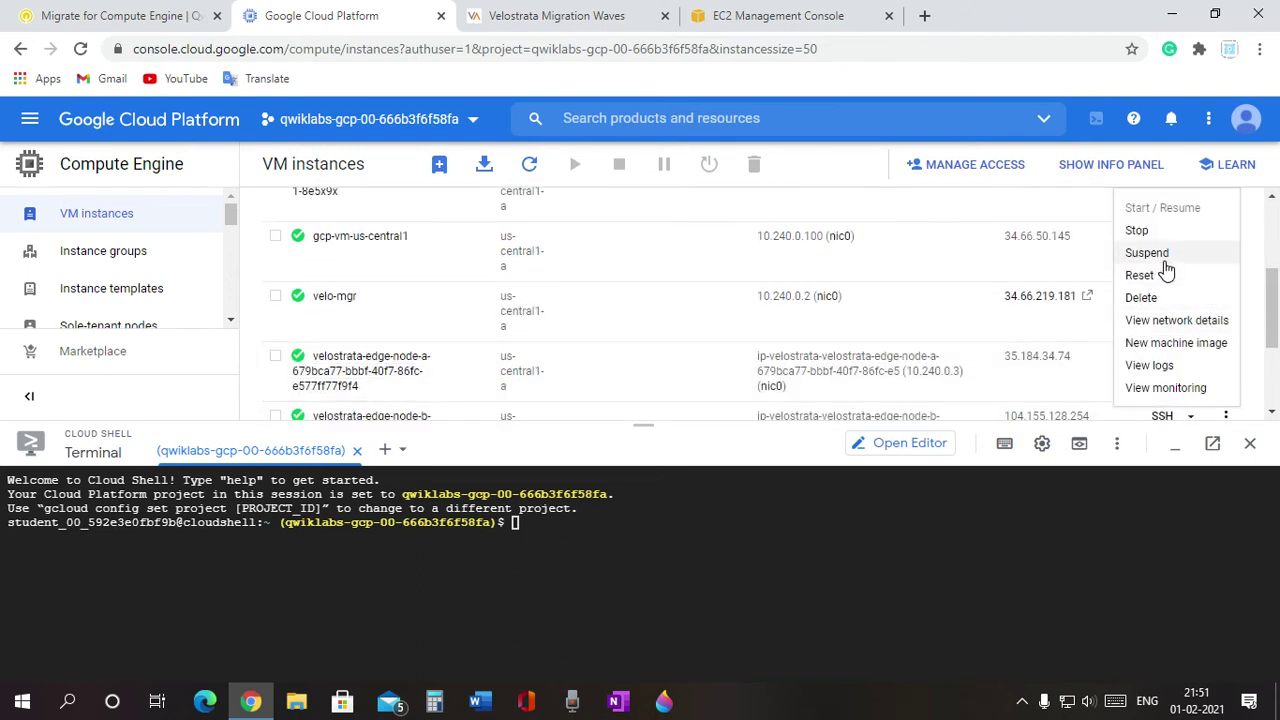
pyautogui.scroll(-2, 1158, 338)
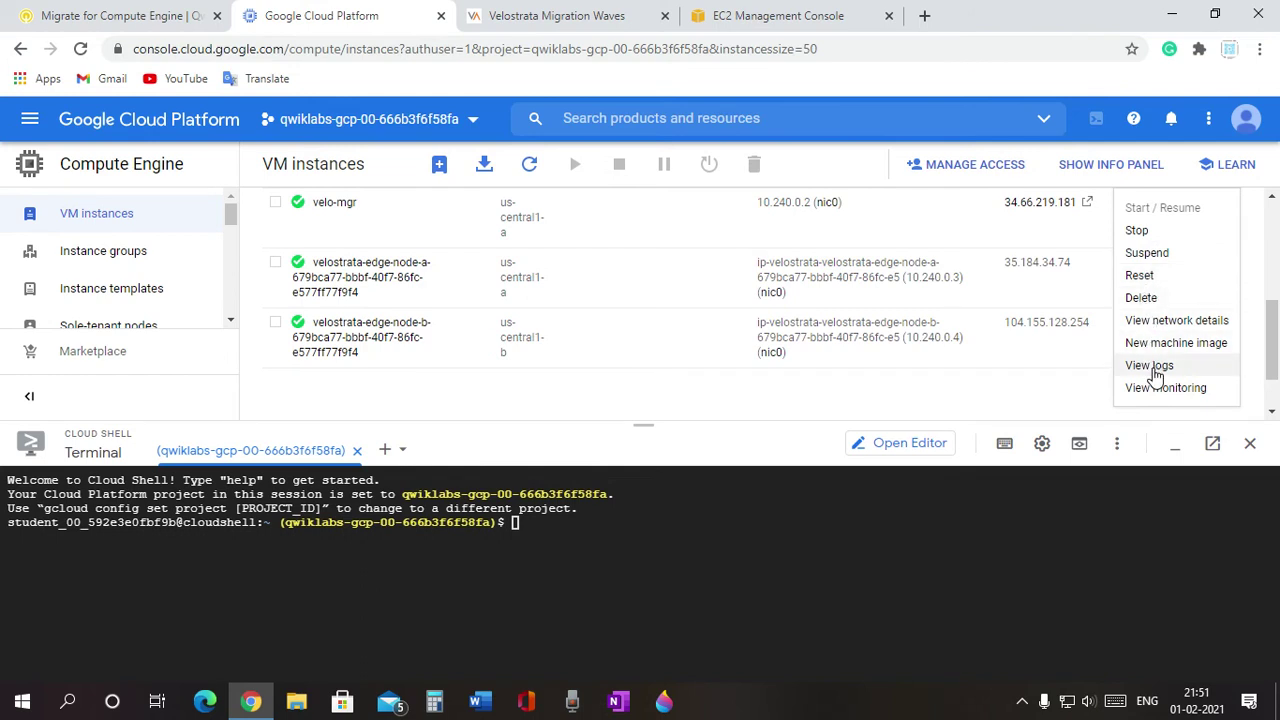
pyautogui.scroll(1, 1150, 350)
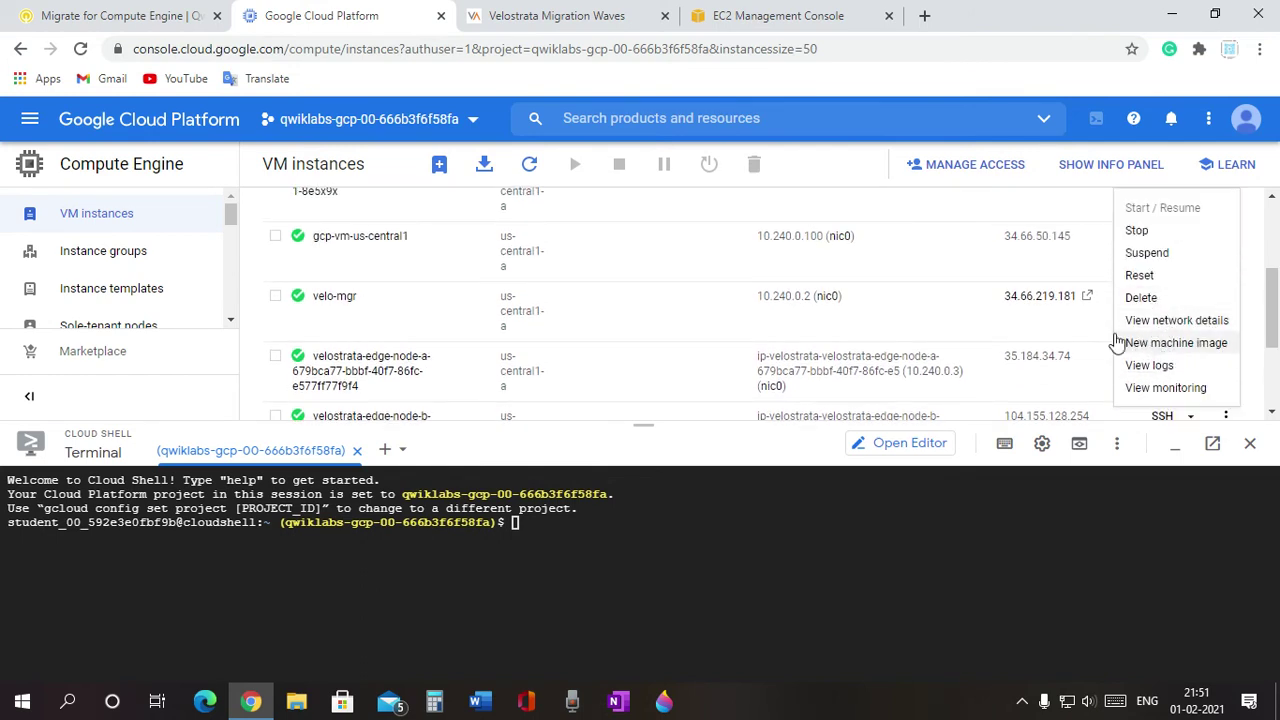
pyautogui.scroll(2, 467, 235)
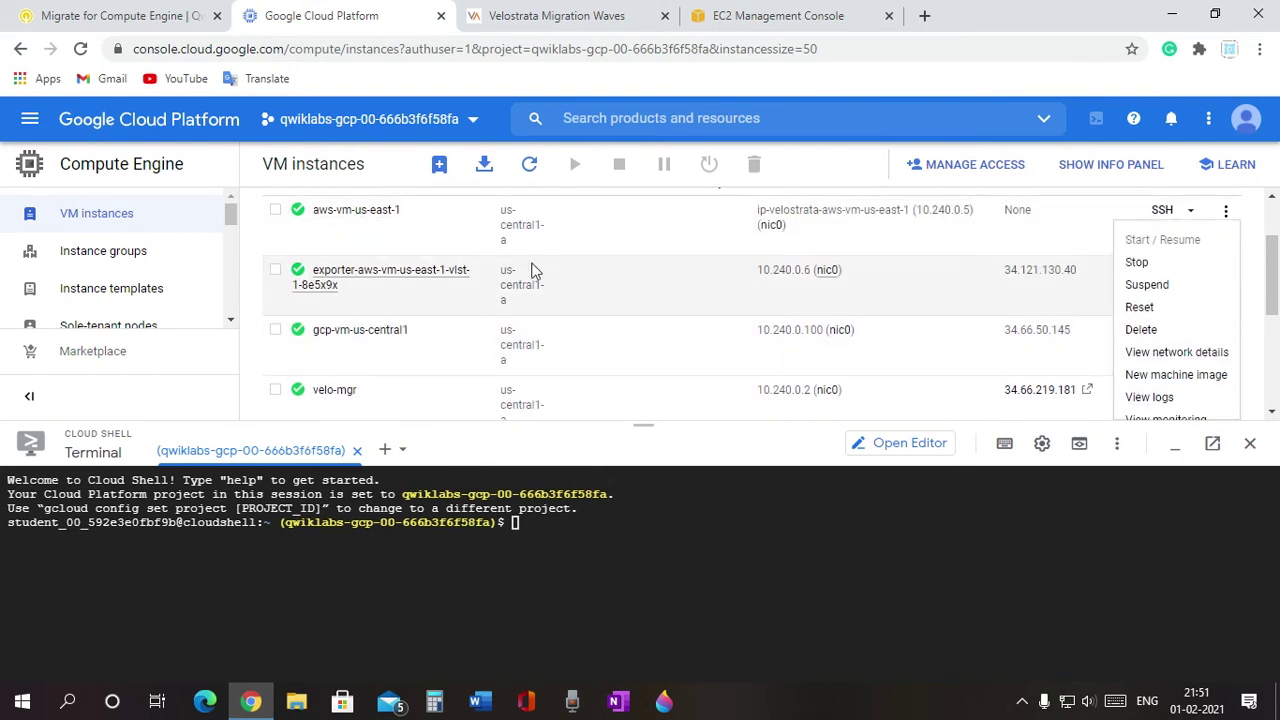
pyautogui.scroll(1, 566, 274)
pyautogui.click(345, 302)
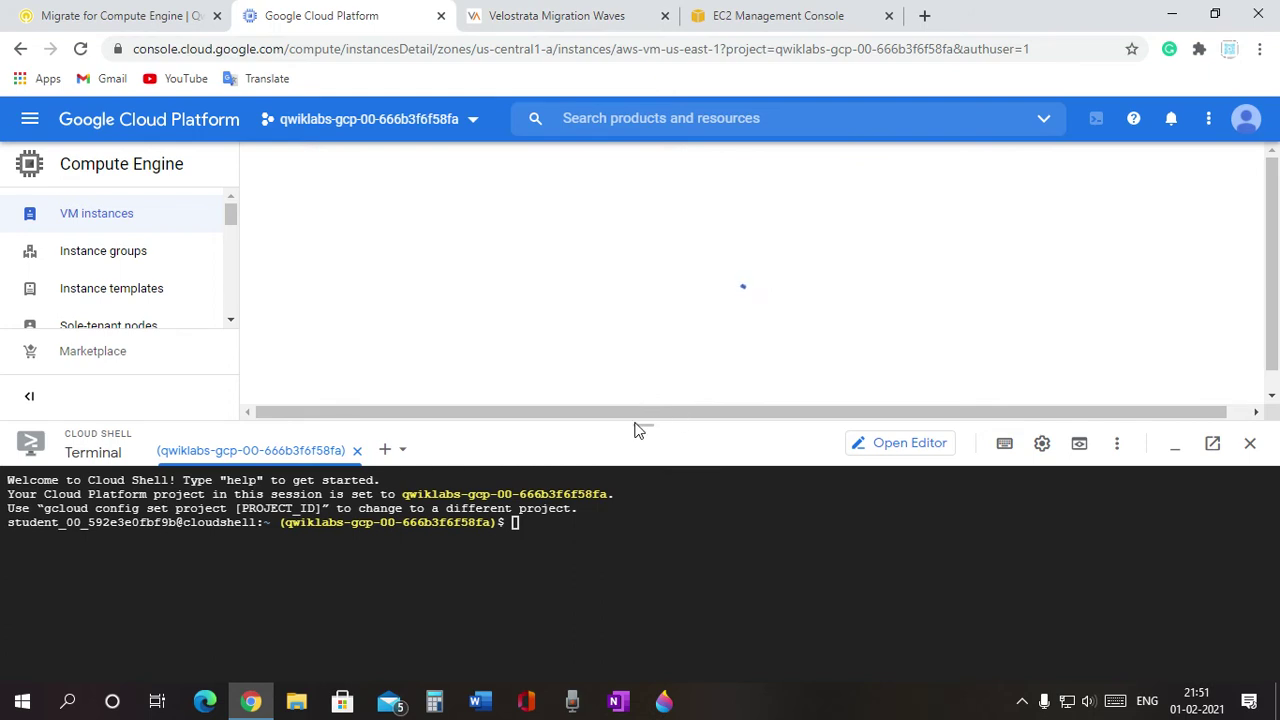
# Open the aws-vm-us-east-1 instance for editing, rechecking the lab's external IP steps and the wave1 migration status in Velostrata
pyautogui.moveTo(636, 425); pyautogui.dragTo(628, 500)
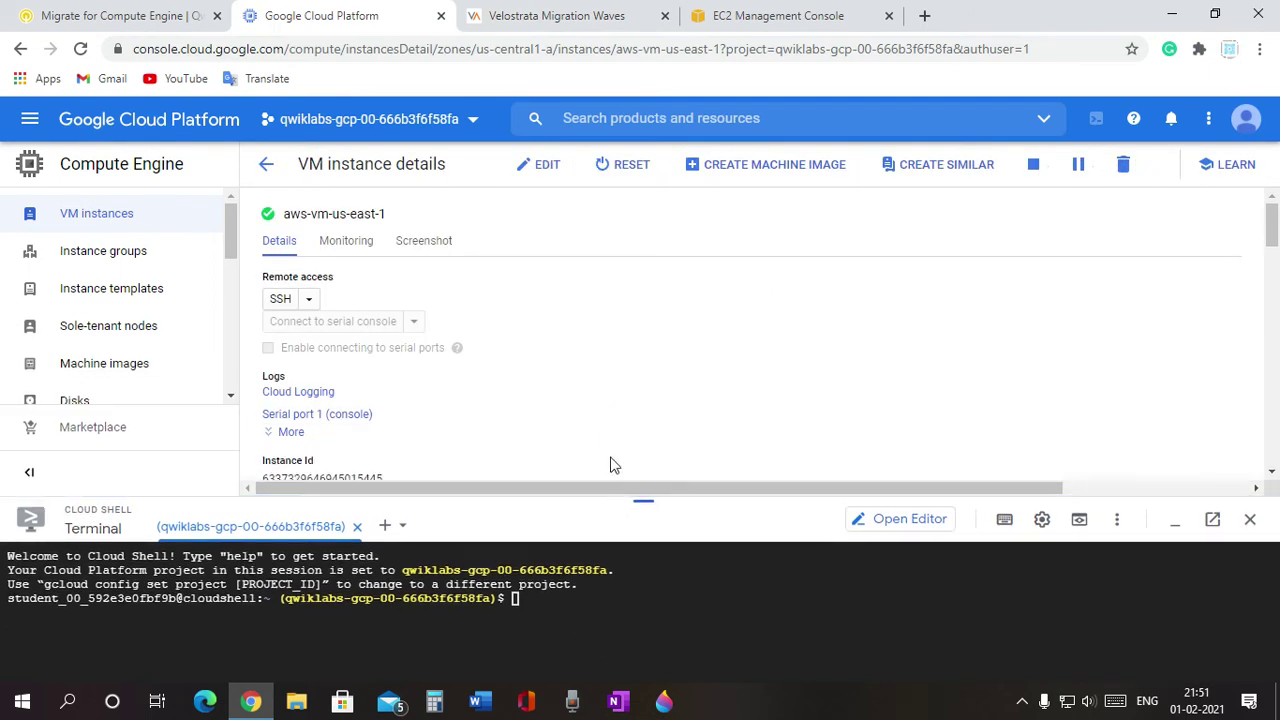
pyautogui.click(515, 170)
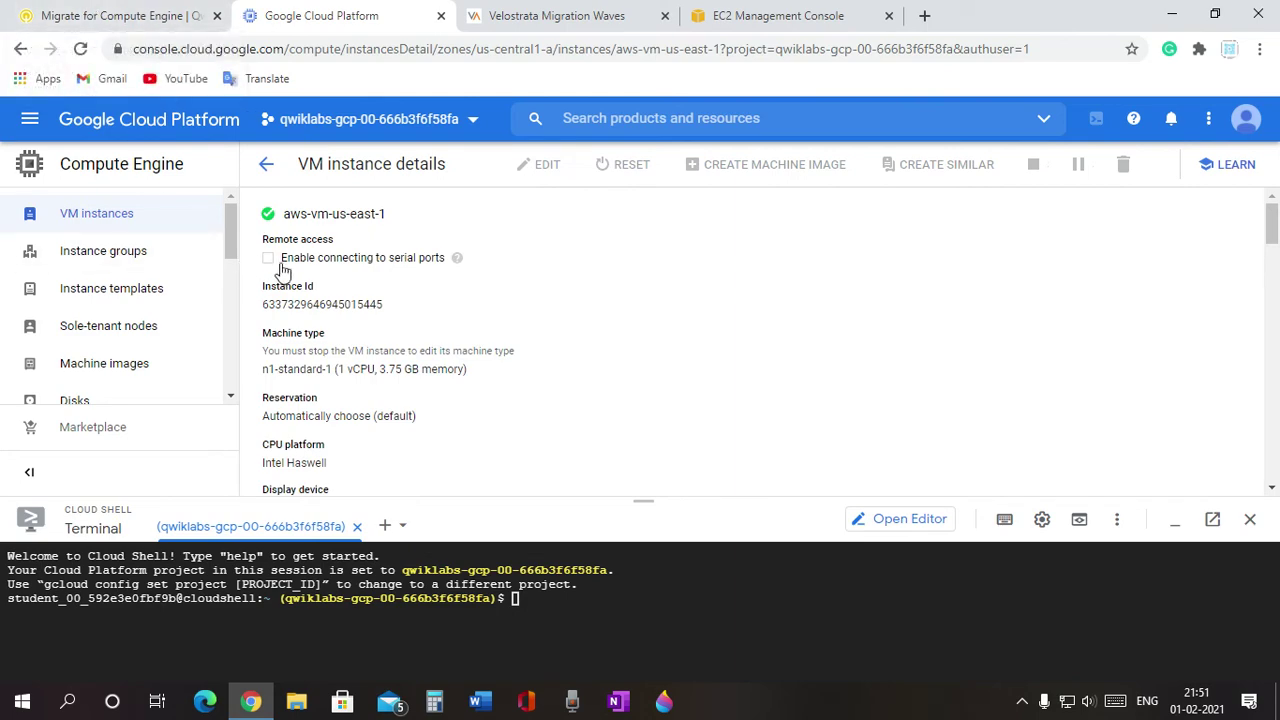
pyautogui.click(60, 8)
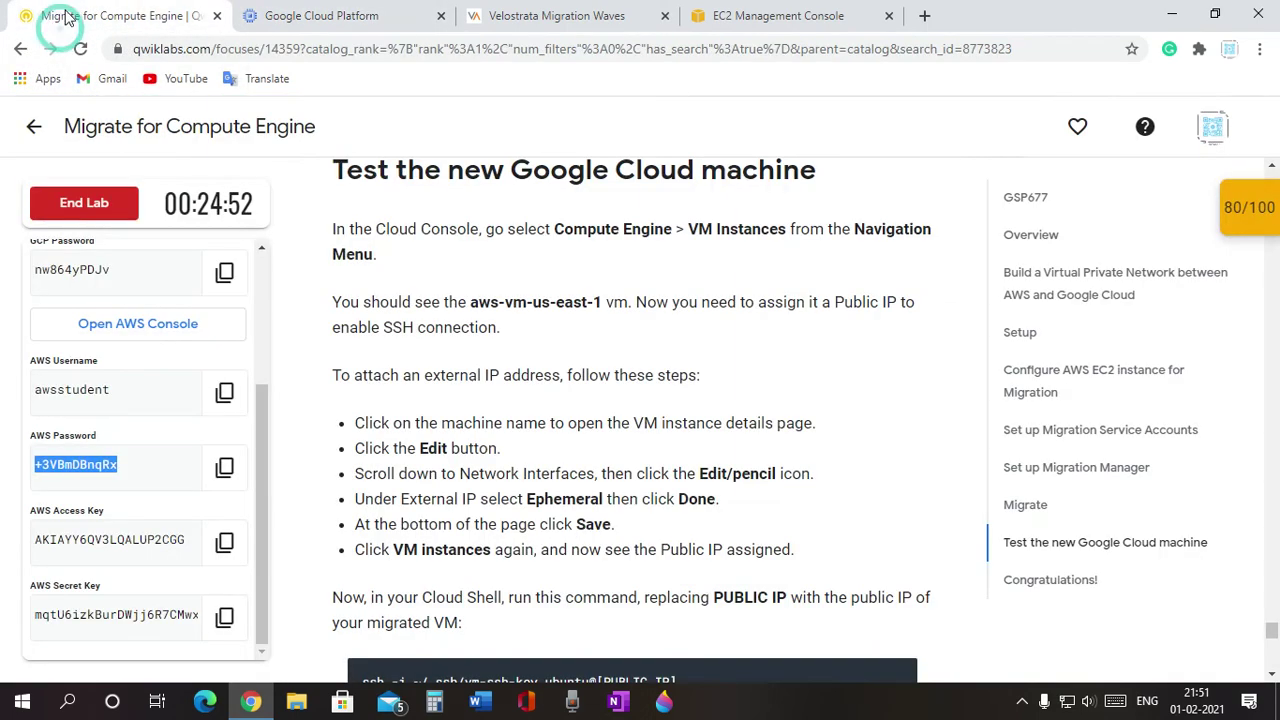
pyautogui.scroll(-1, 655, 378)
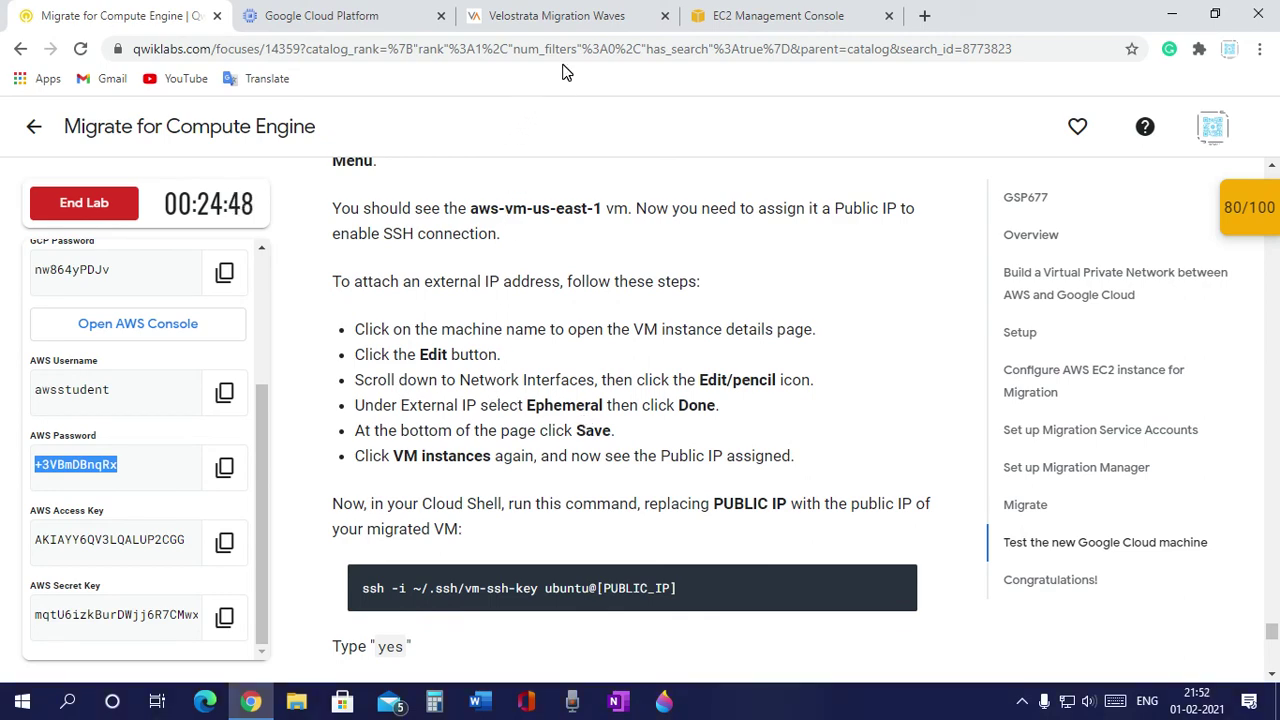
pyautogui.click(588, 10)
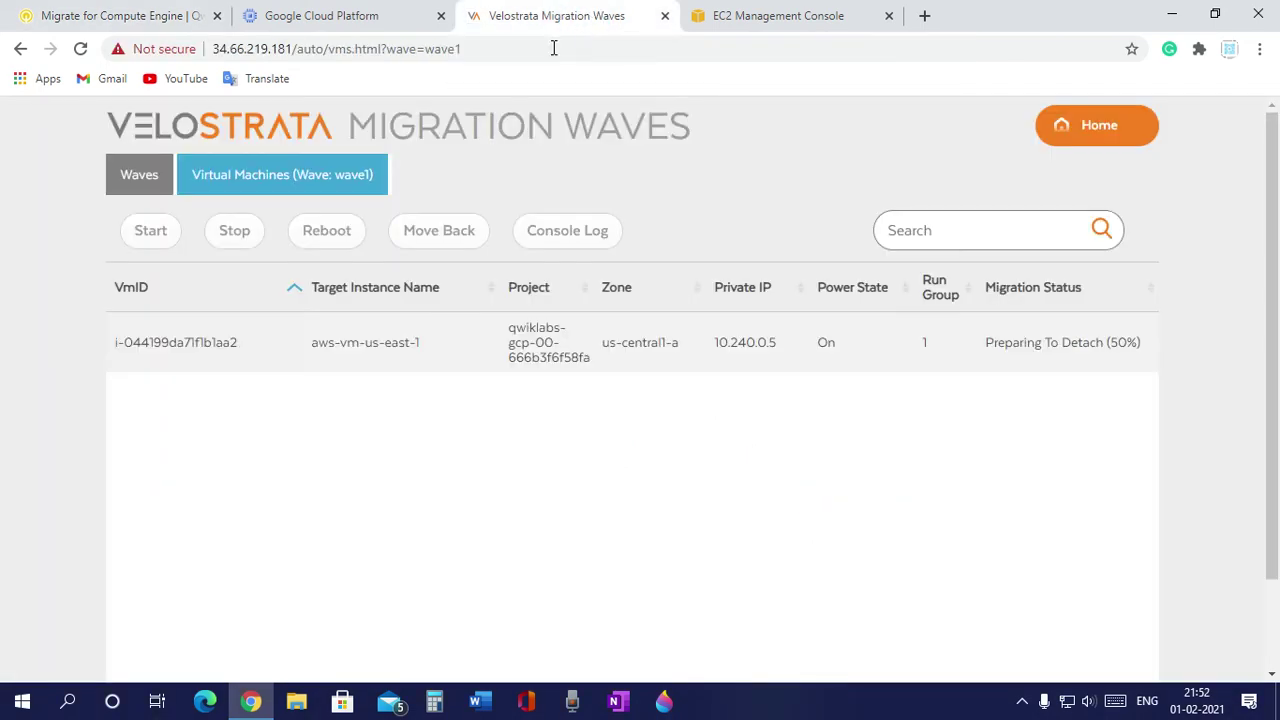
pyautogui.click(357, 12)
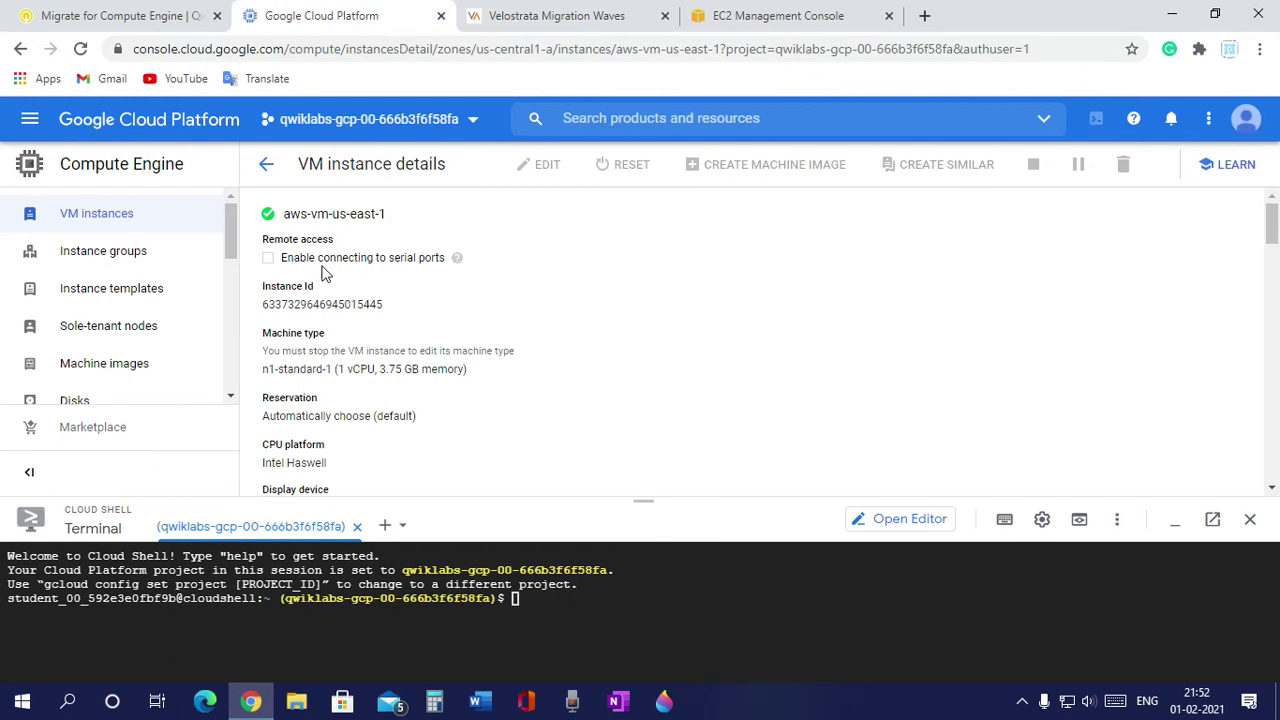
# Look through the instance's edit form from labels and firewalls to disks, availability policies and custom metadata for the network settings
pyautogui.scroll(-5, 340, 290)
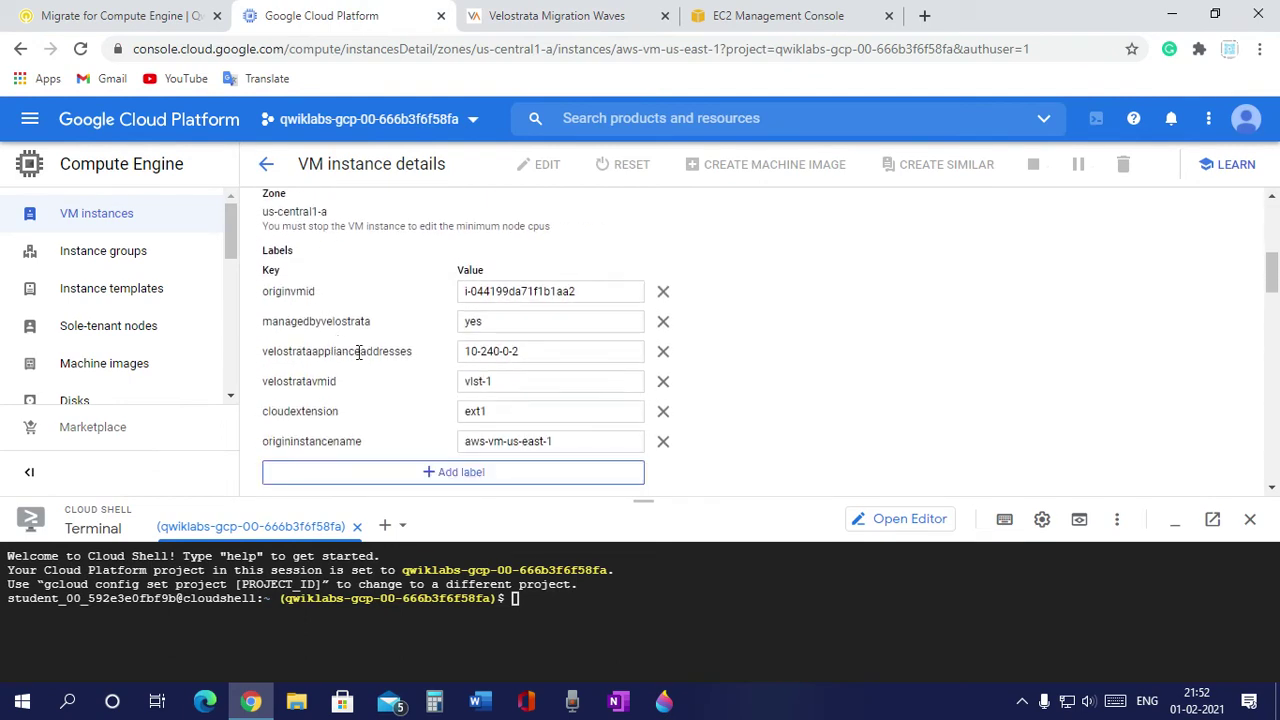
pyautogui.scroll(-10, 432, 343)
pyautogui.scroll(-10, 330, 320)
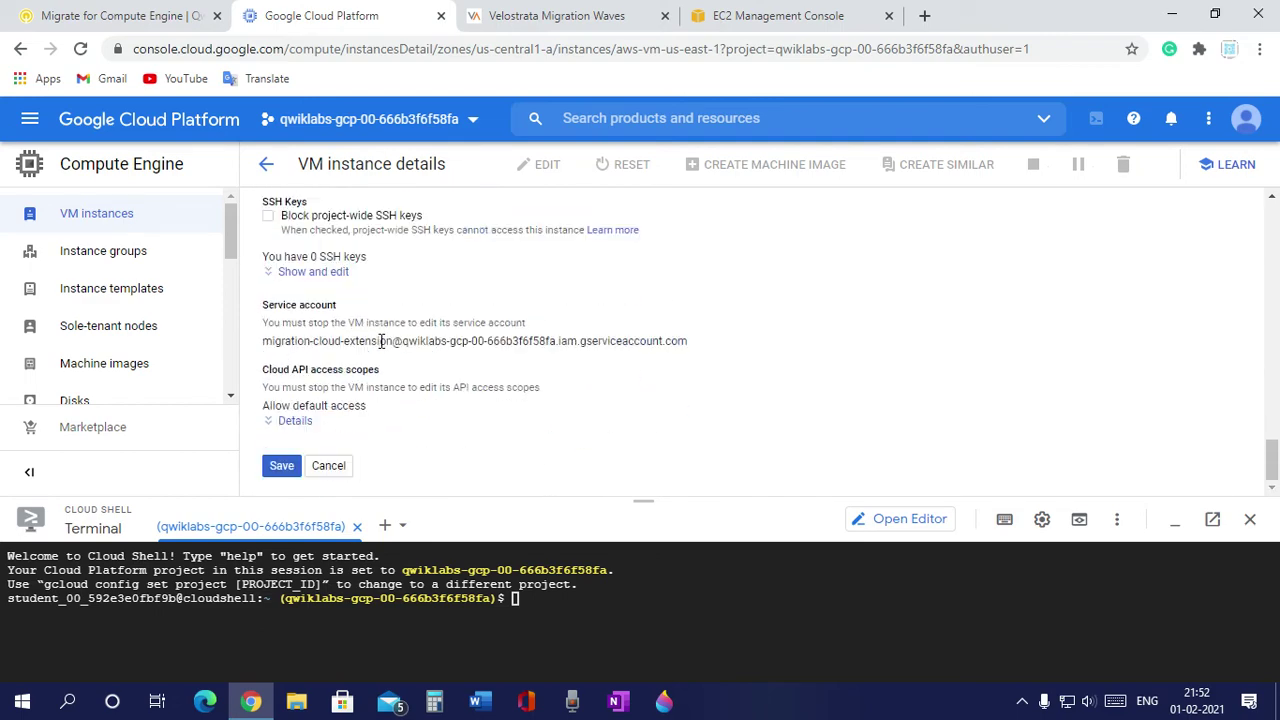
pyautogui.scroll(20, 390, 330)
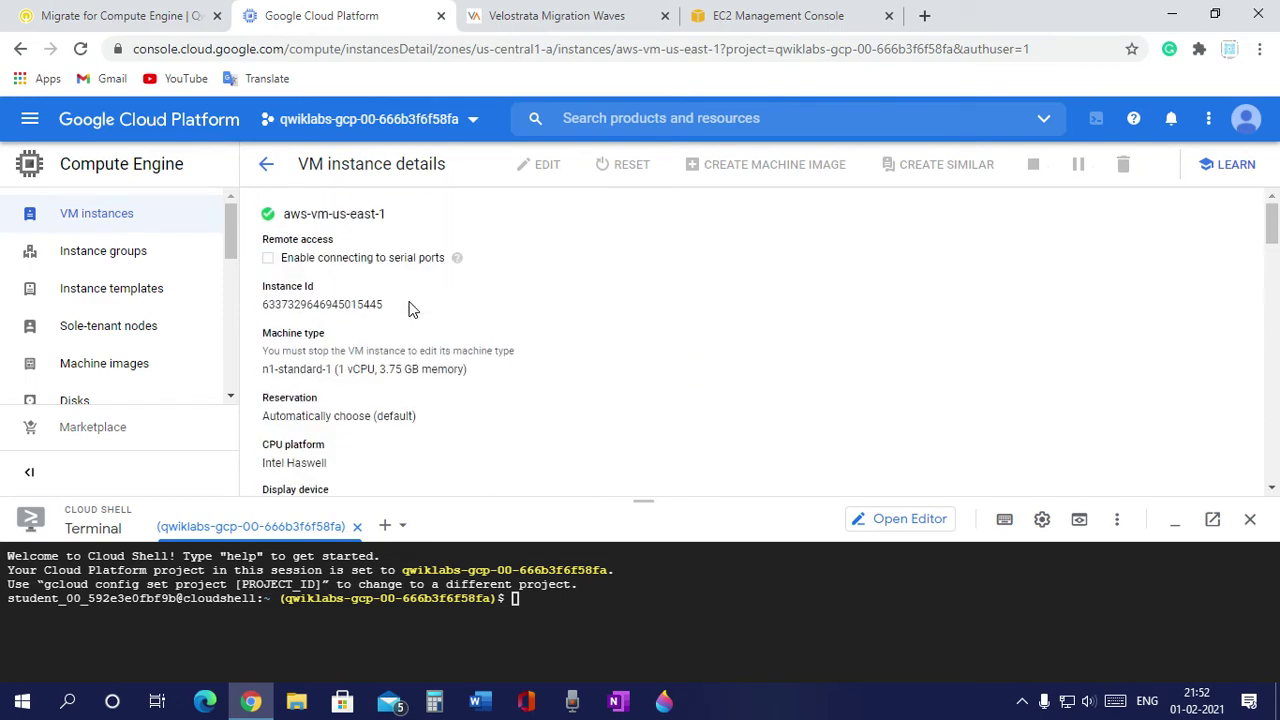
pyautogui.scroll(-3, 318, 352)
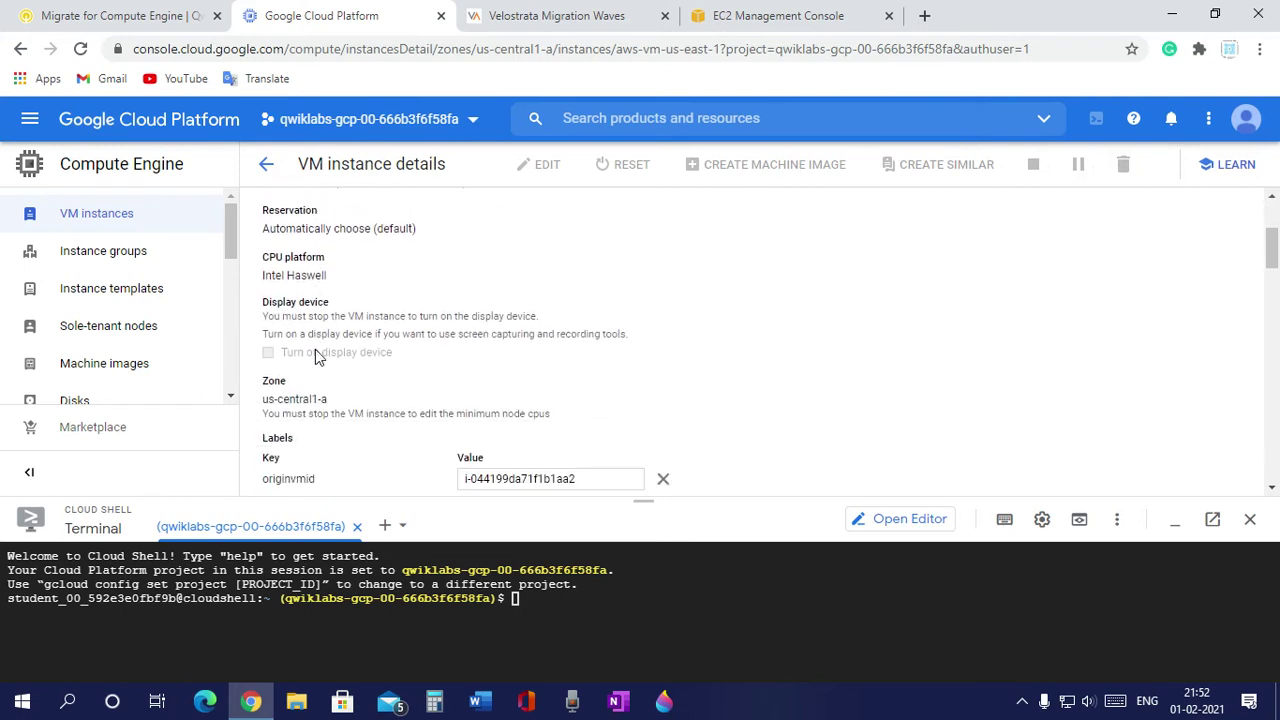
pyautogui.scroll(-5, 340, 323)
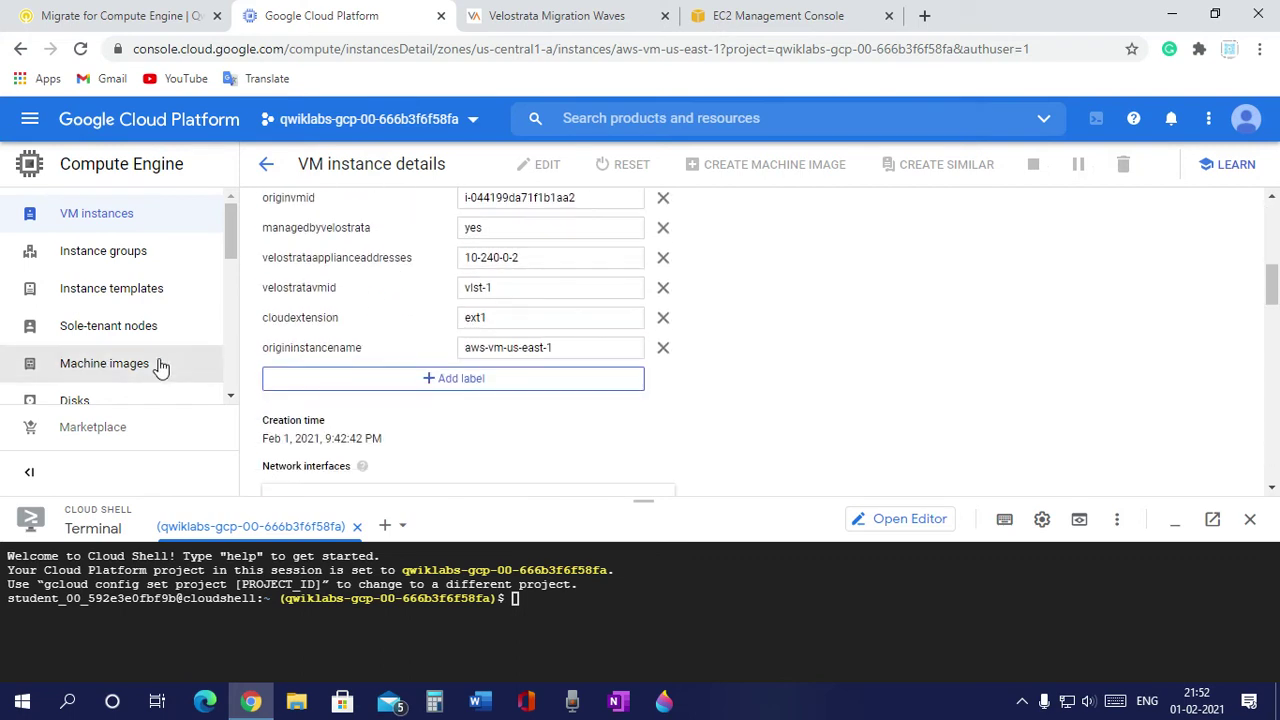
pyautogui.scroll(-3, 338, 348)
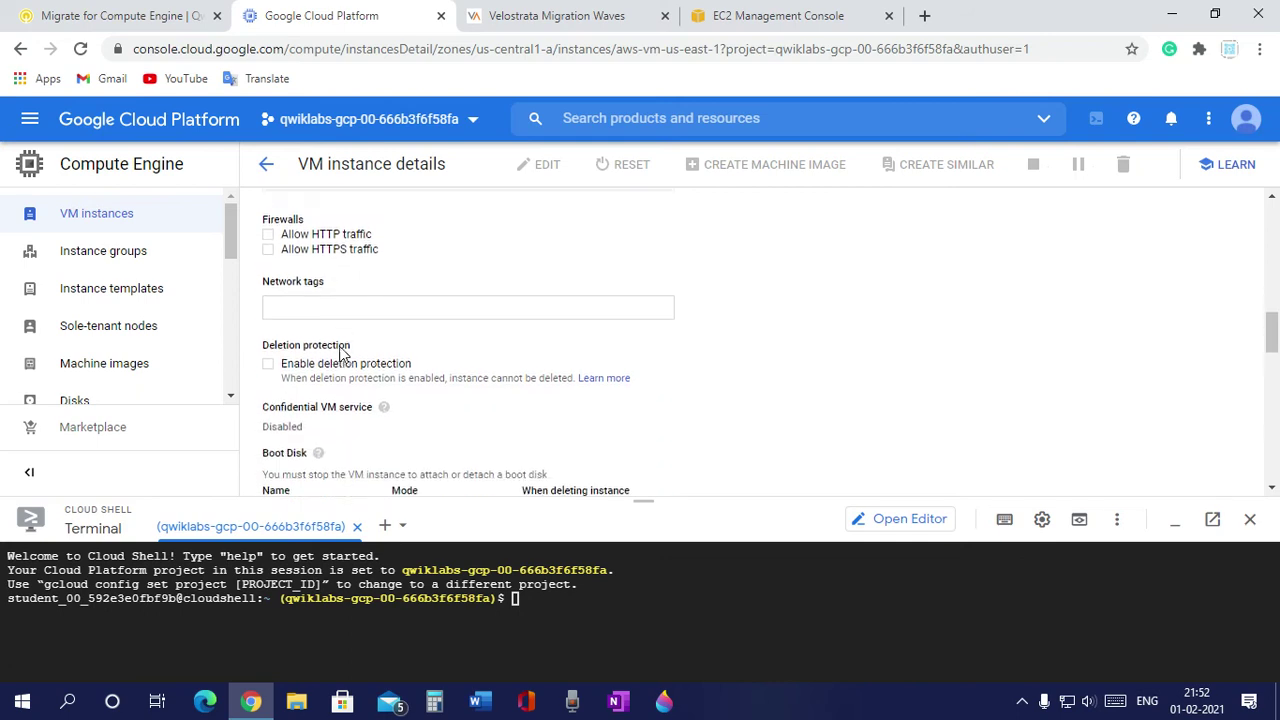
pyautogui.scroll(-1, 400, 345)
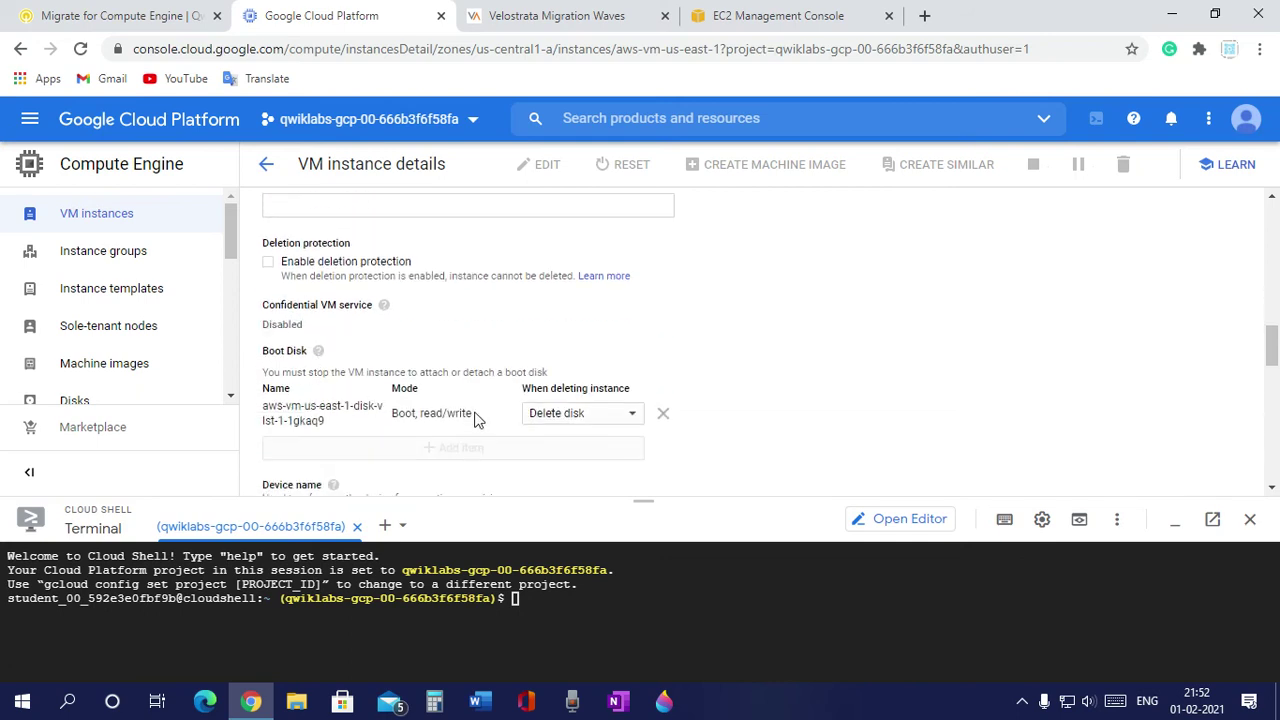
pyautogui.scroll(-1, 470, 414)
pyautogui.scroll(-3, 480, 316)
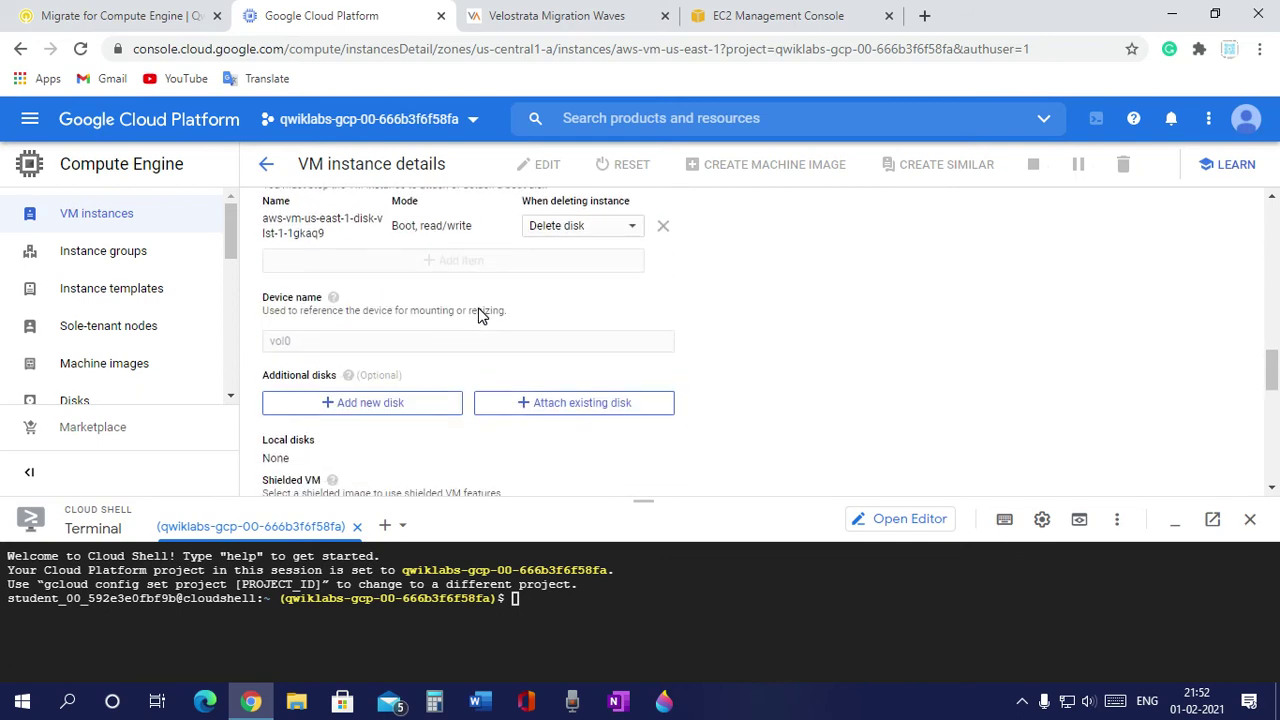
pyautogui.scroll(-3, 410, 345)
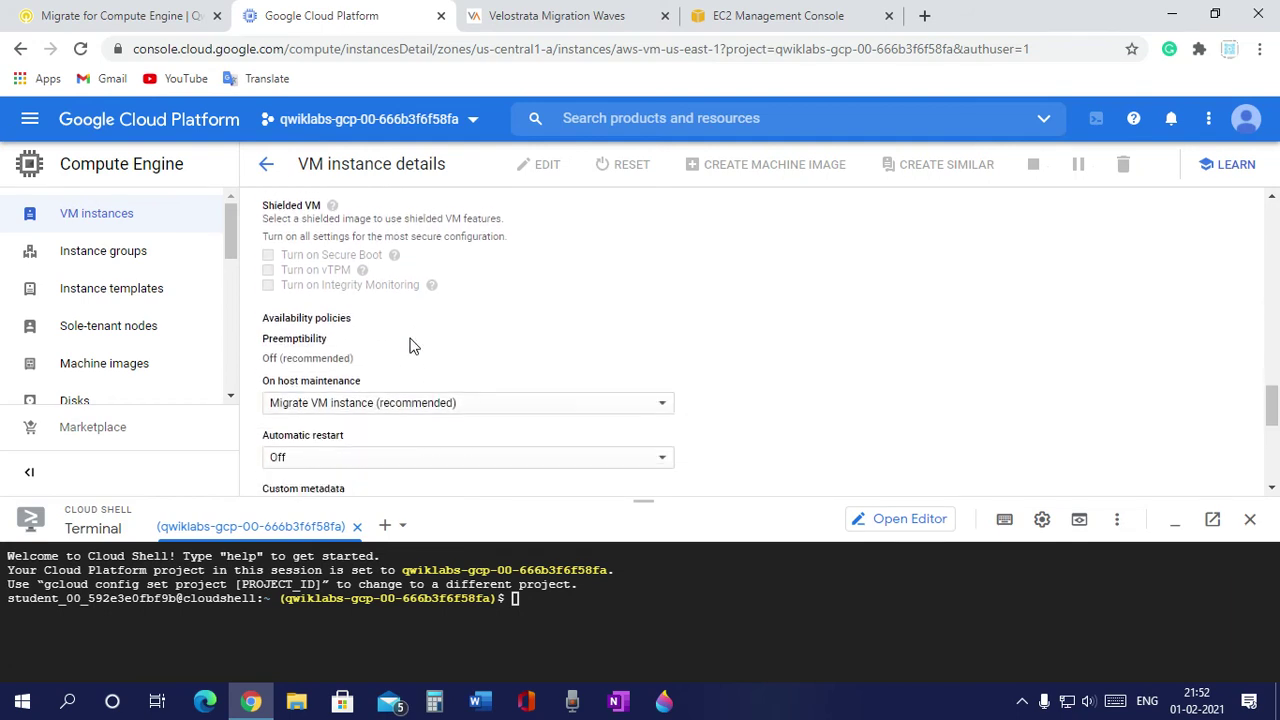
pyautogui.scroll(-2, 390, 348)
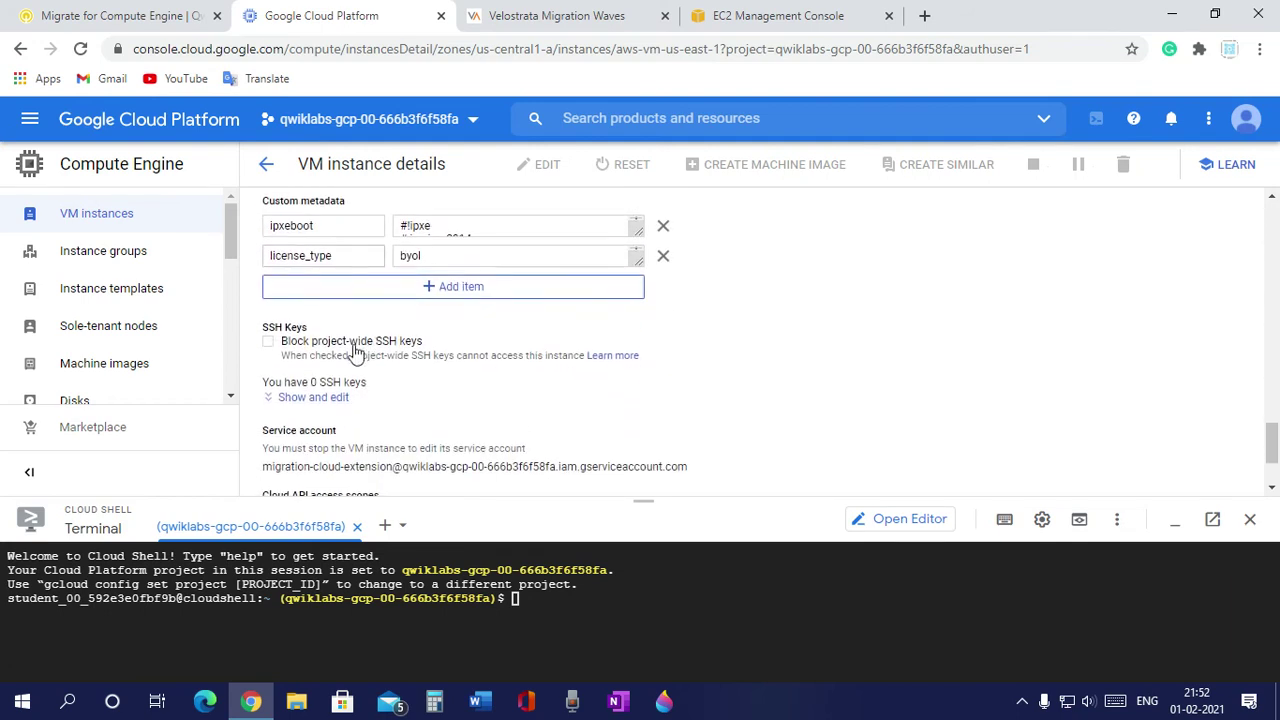
# Expand the SSH keys and Cloud API access scope details of the instance and review them
pyautogui.scroll(1, 340, 360)
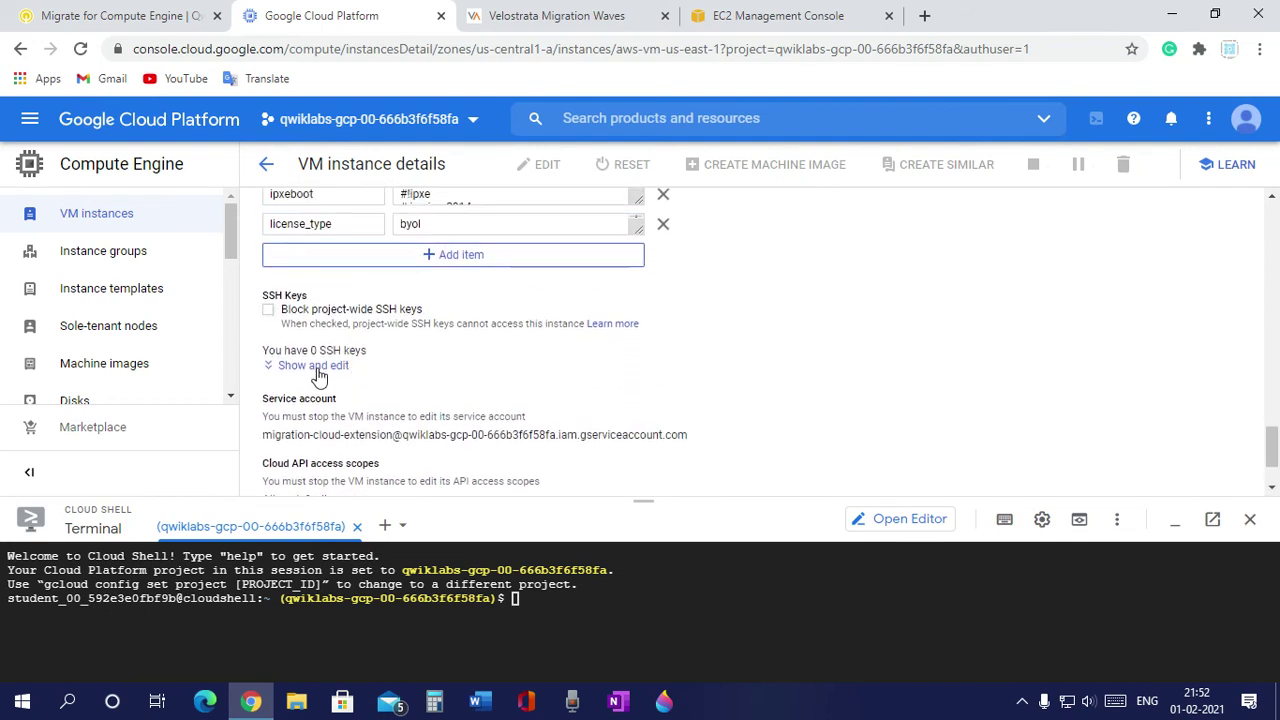
pyautogui.click(313, 367)
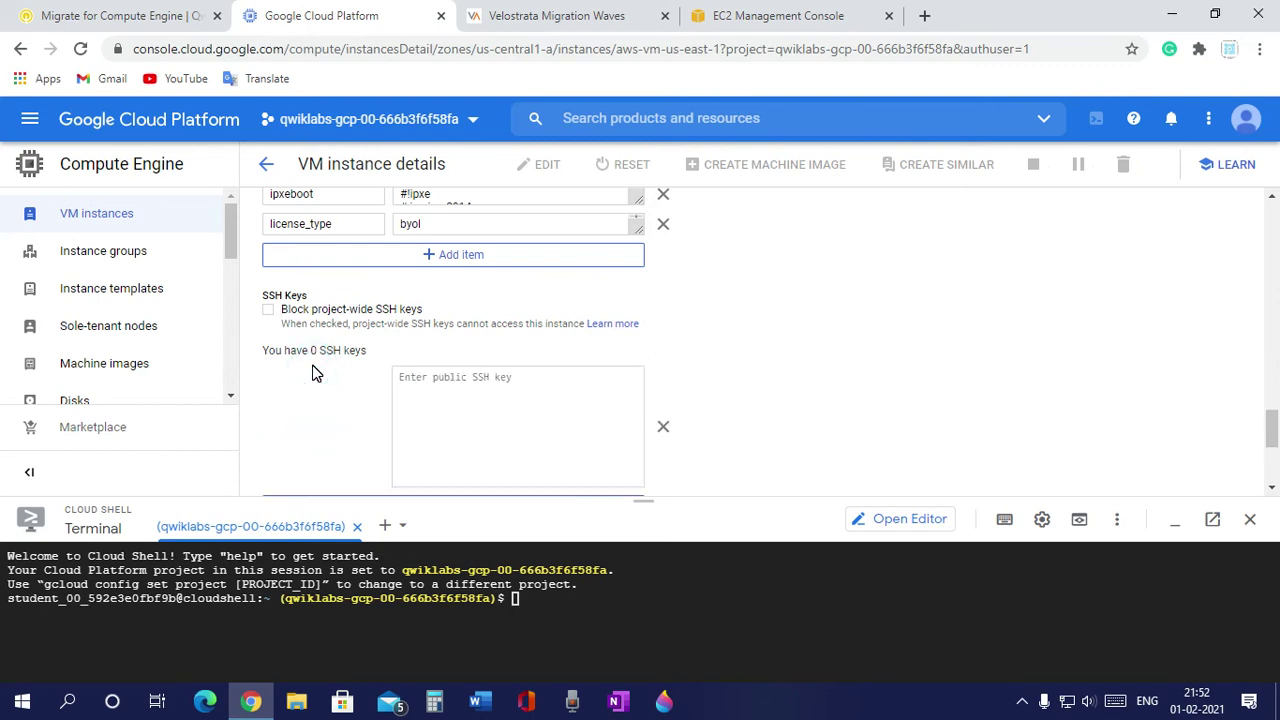
pyautogui.scroll(-3, 366, 323)
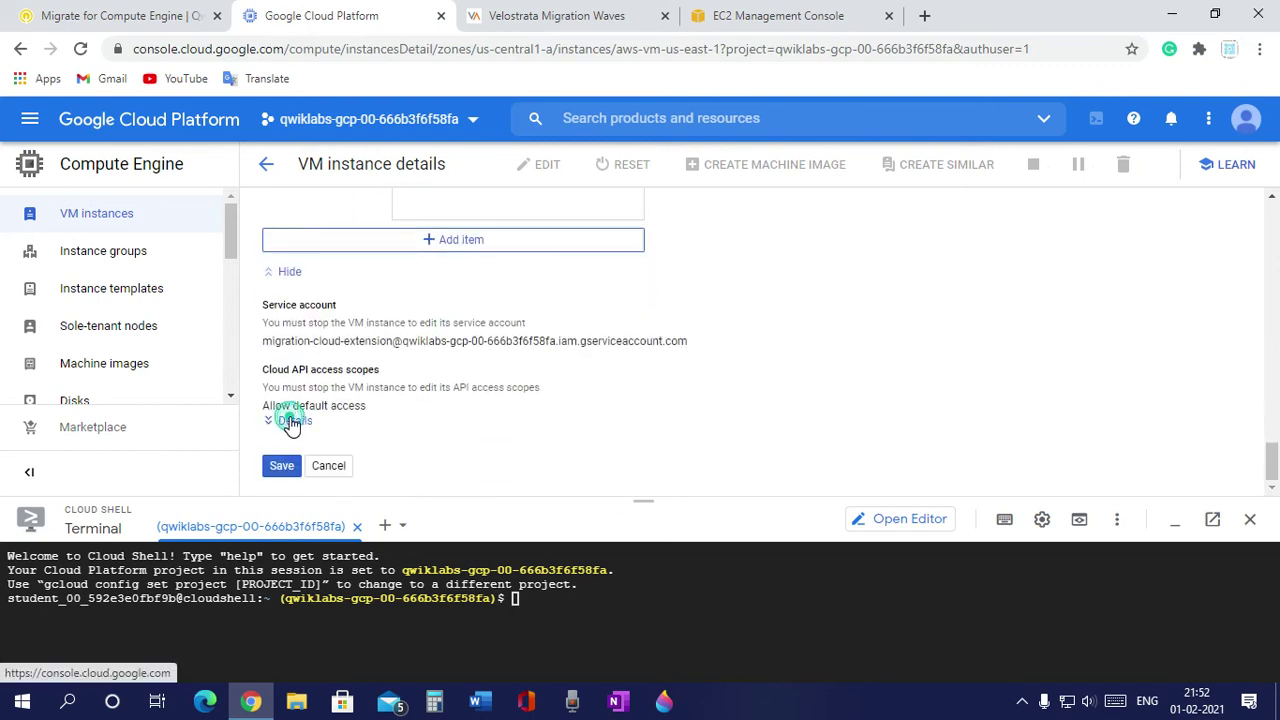
pyautogui.click(292, 420)
pyautogui.scroll(-4, 420, 400)
pyautogui.scroll(15, 453, 385)
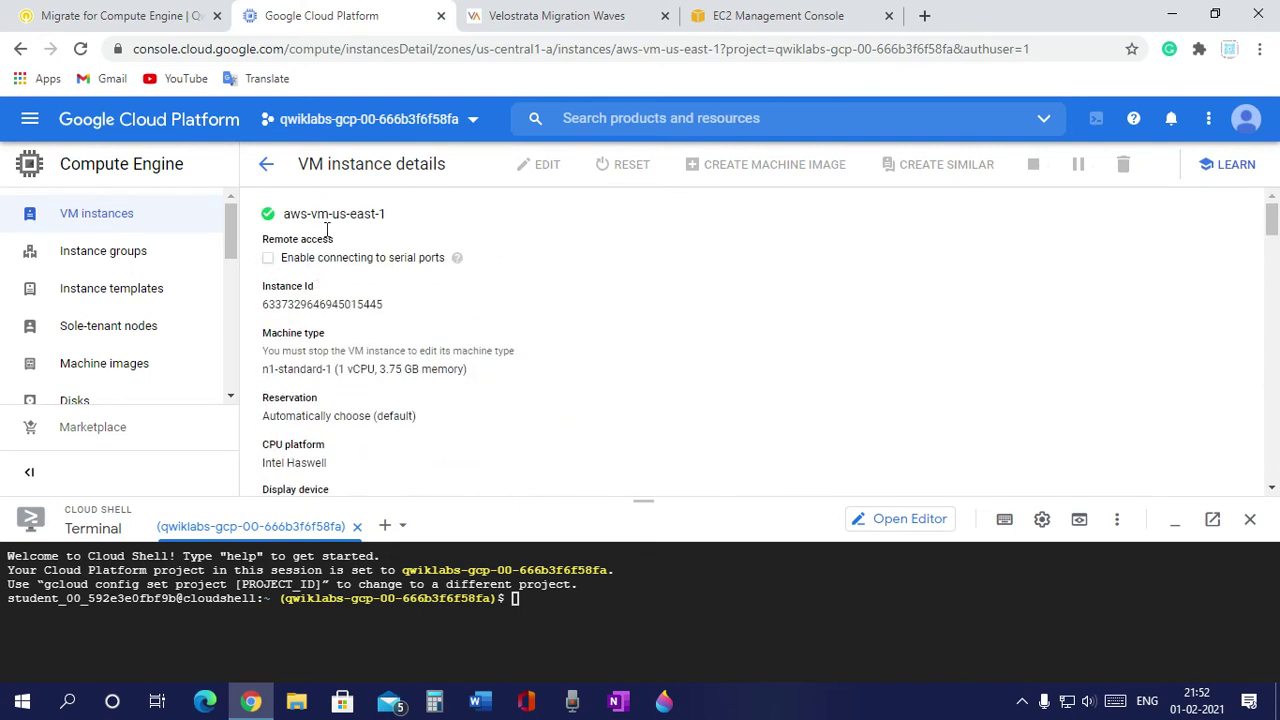
pyautogui.scroll(-2, 330, 305)
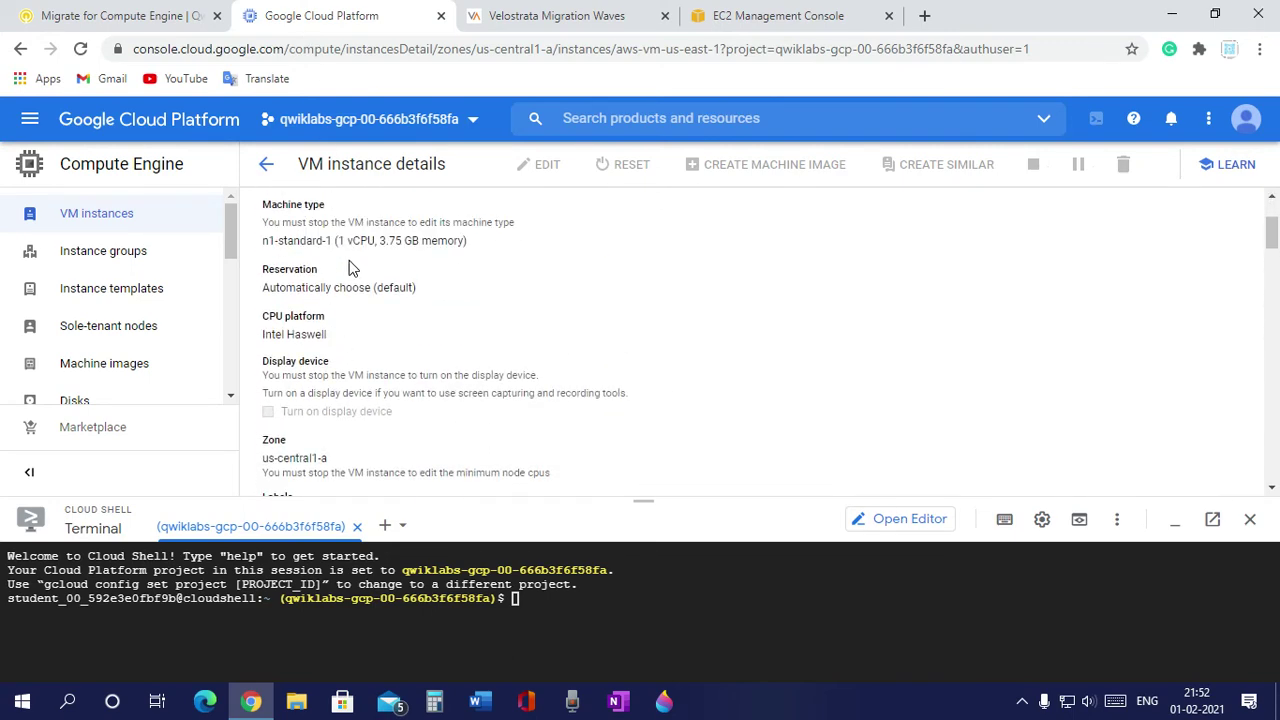
# Following the lab's steps, open the instance's network interface for editing and set its External IP to Ephemeral
pyautogui.click(80, 12)
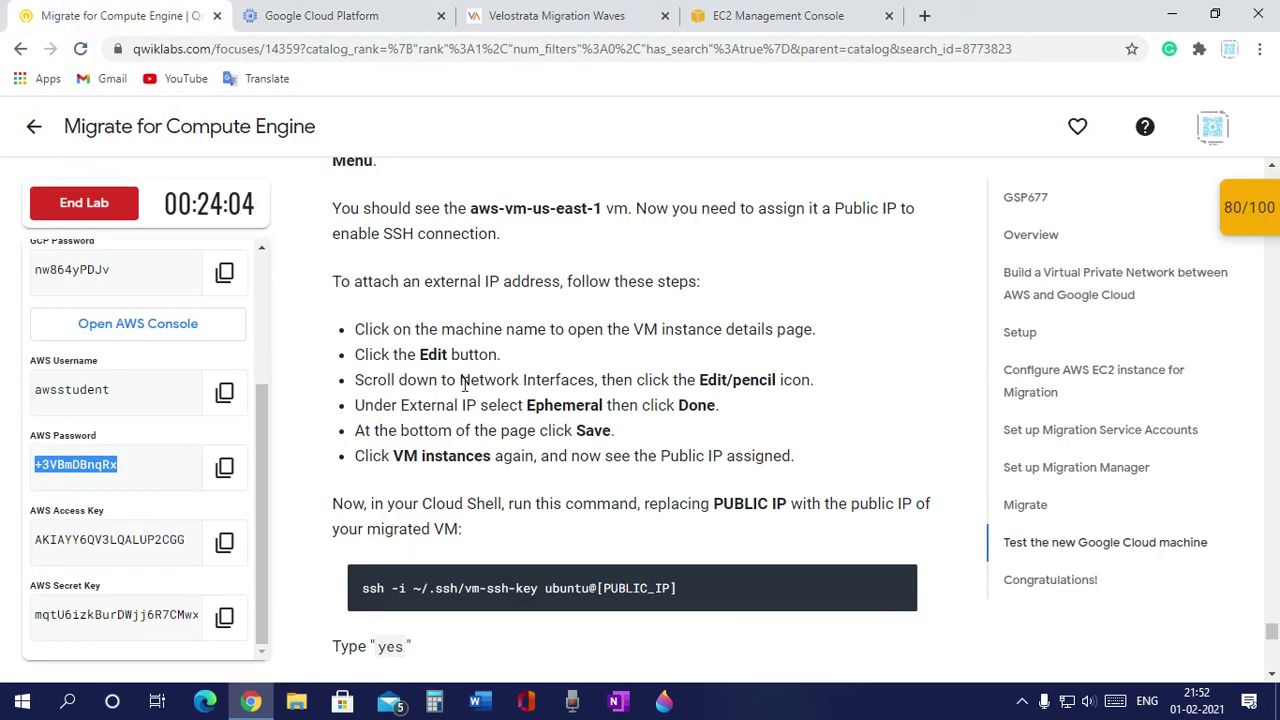
pyautogui.click(345, 15)
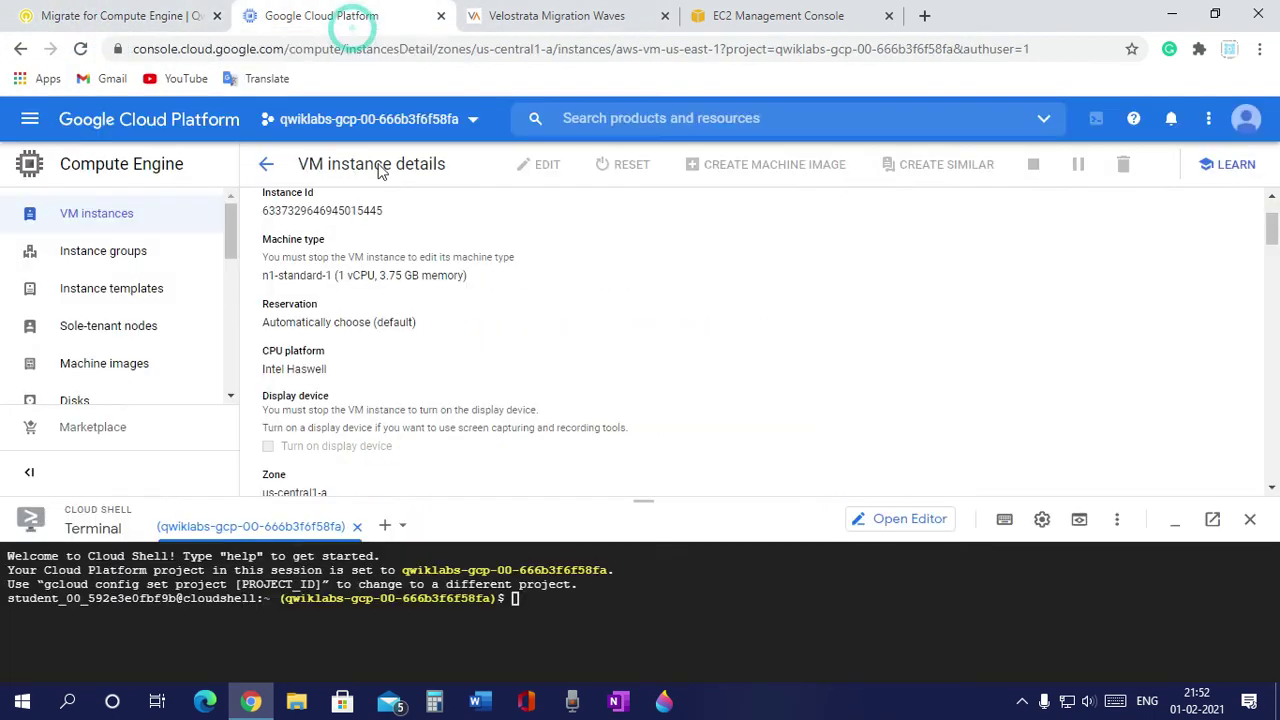
pyautogui.scroll(-5, 430, 398)
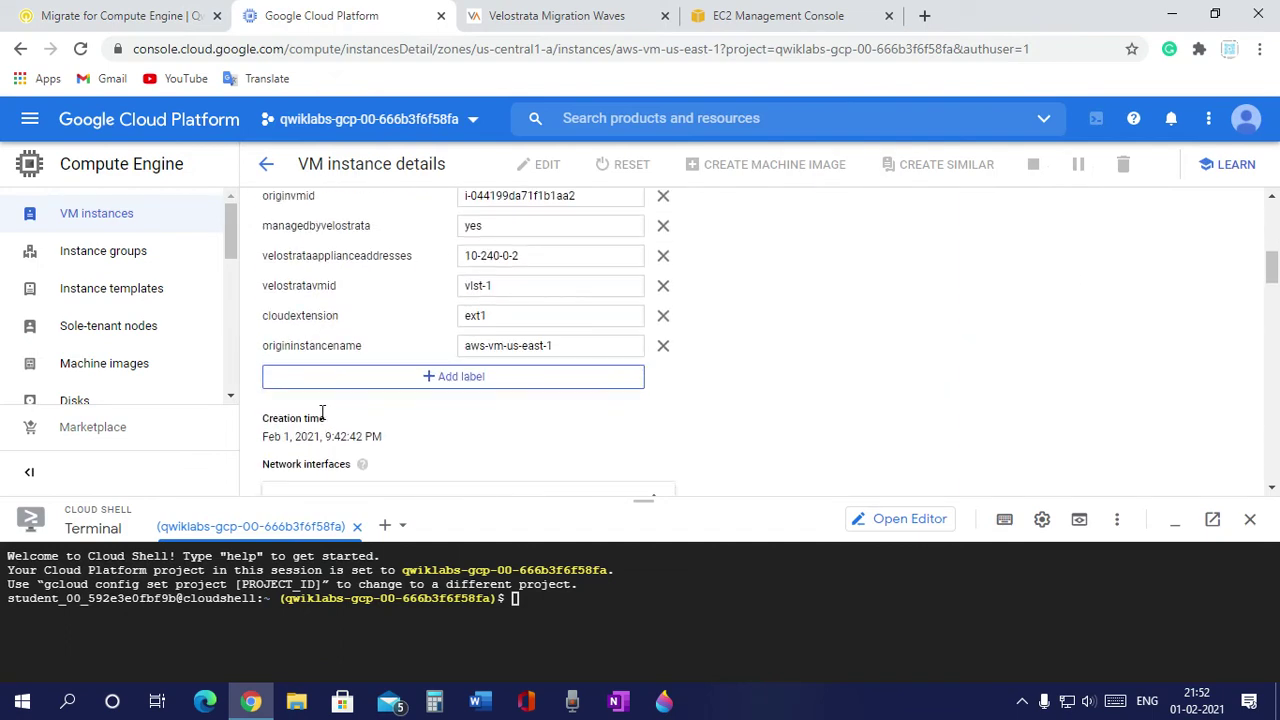
pyautogui.click(402, 412)
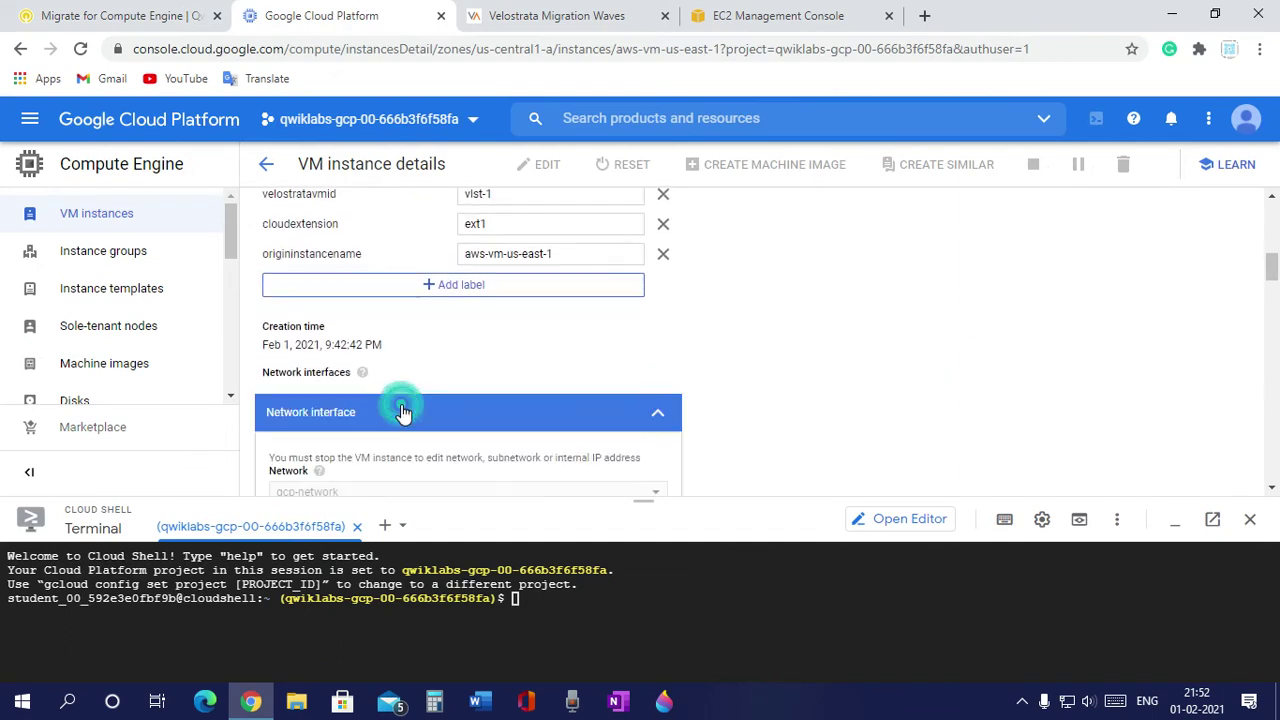
pyautogui.scroll(-2, 450, 378)
pyautogui.scroll(-2, 345, 397)
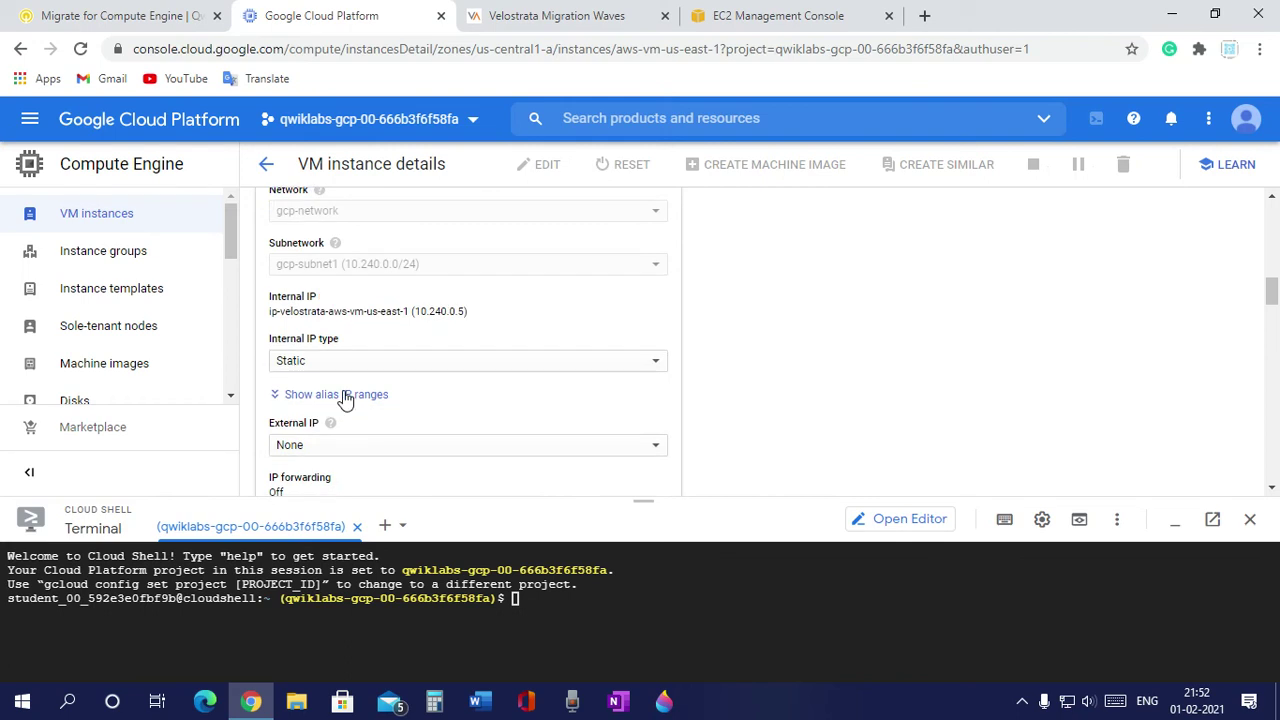
pyautogui.click(331, 352)
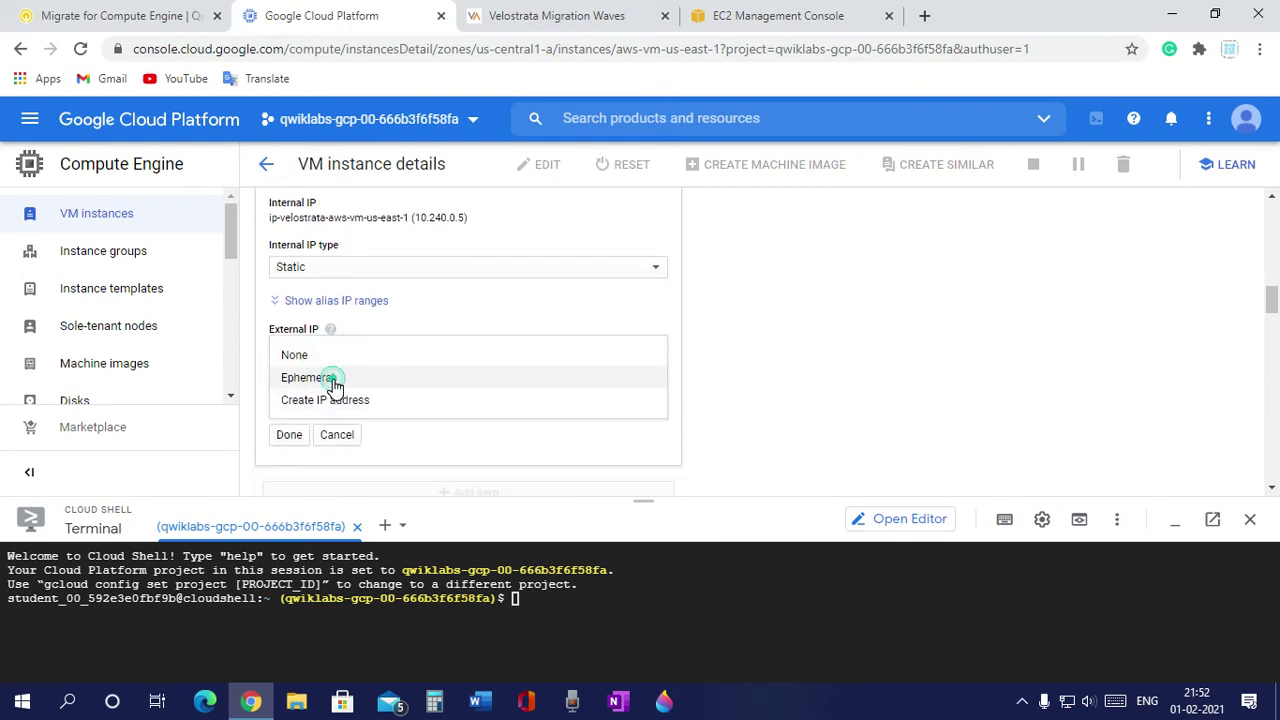
pyautogui.click(329, 377)
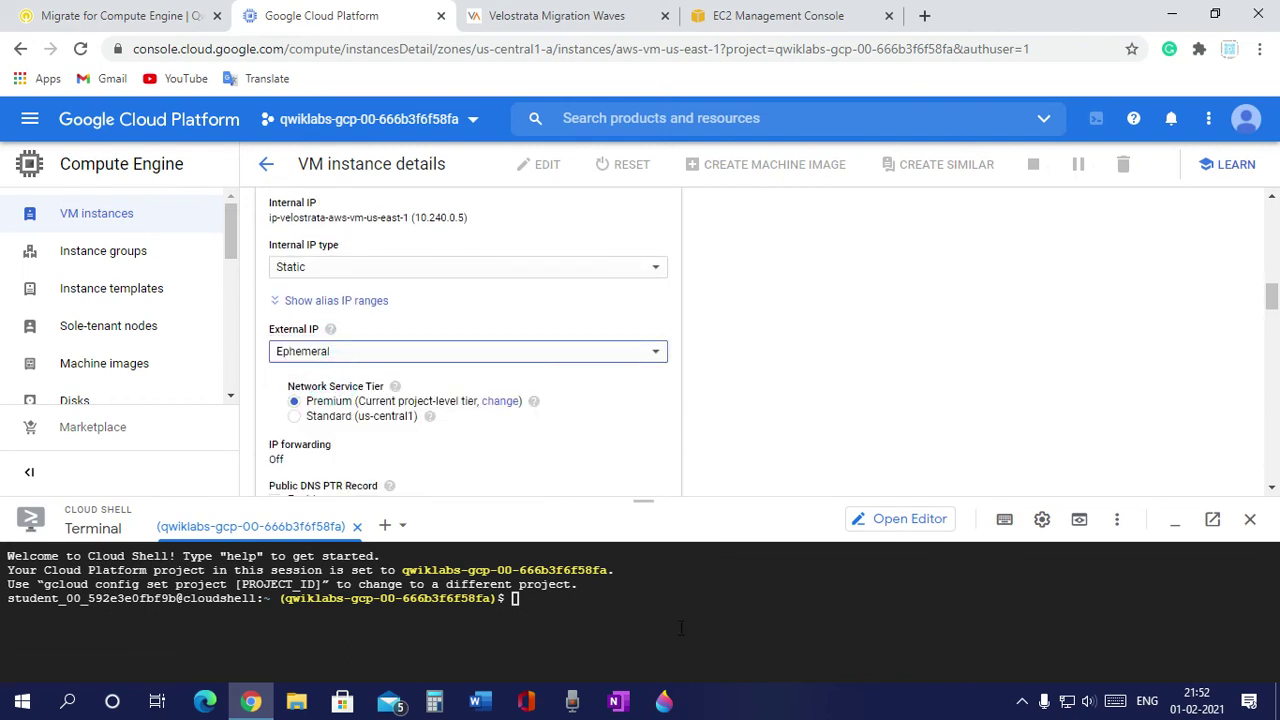
# Confirm the network interface change after rechecking the lab's steps, and save the edited aws-vm-us-east-1 instance
pyautogui.click(122, 12)
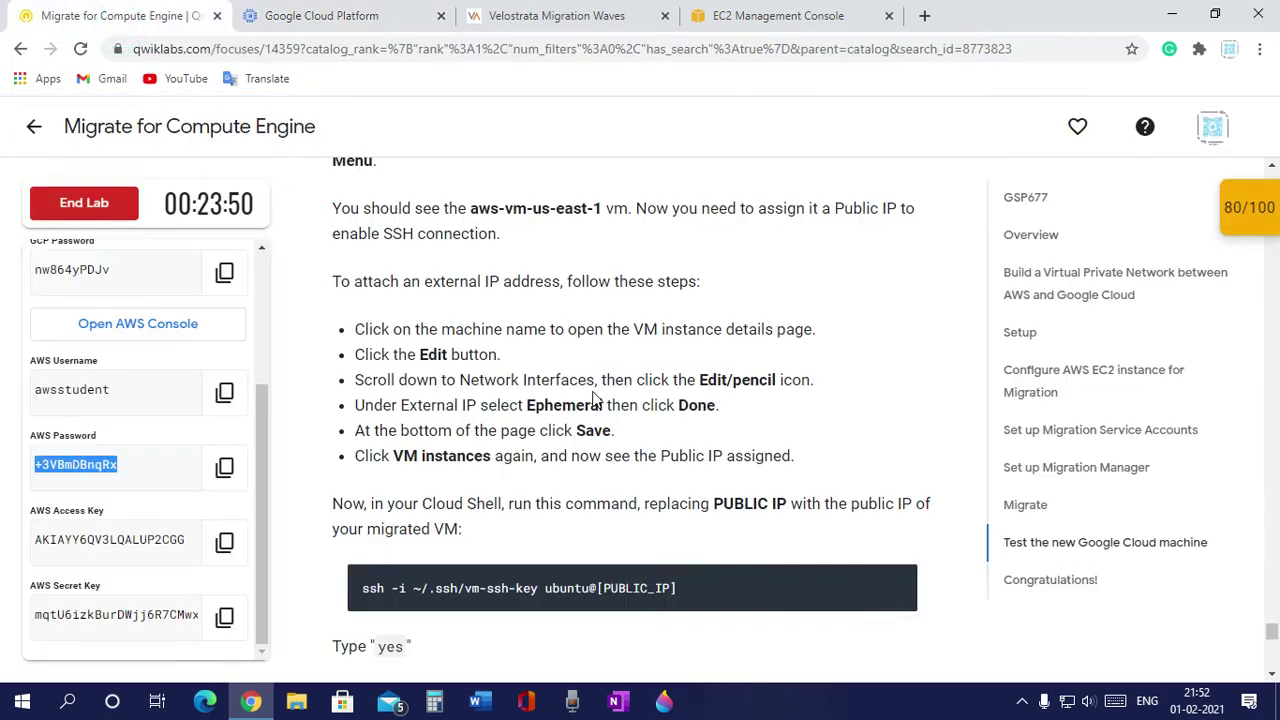
pyautogui.click(380, 12)
pyautogui.scroll(-3, 371, 314)
pyautogui.click(289, 278)
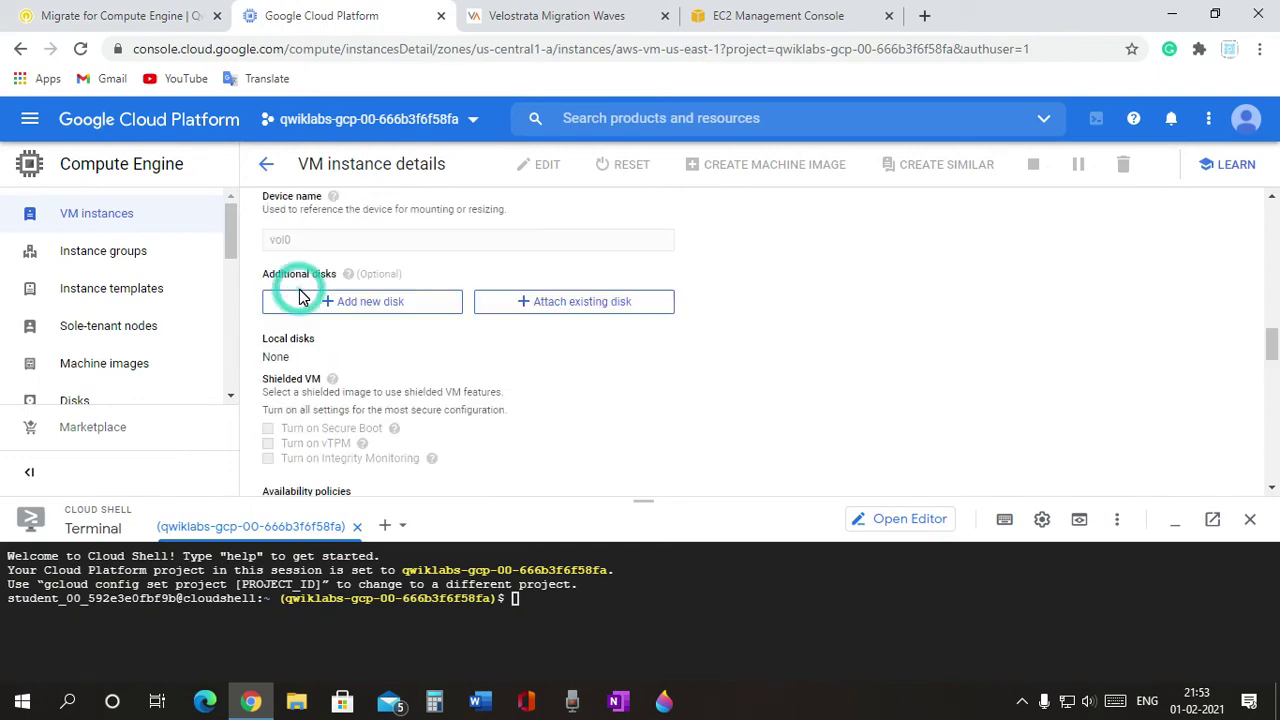
pyautogui.scroll(-3, 374, 346)
pyautogui.scroll(5, 508, 230)
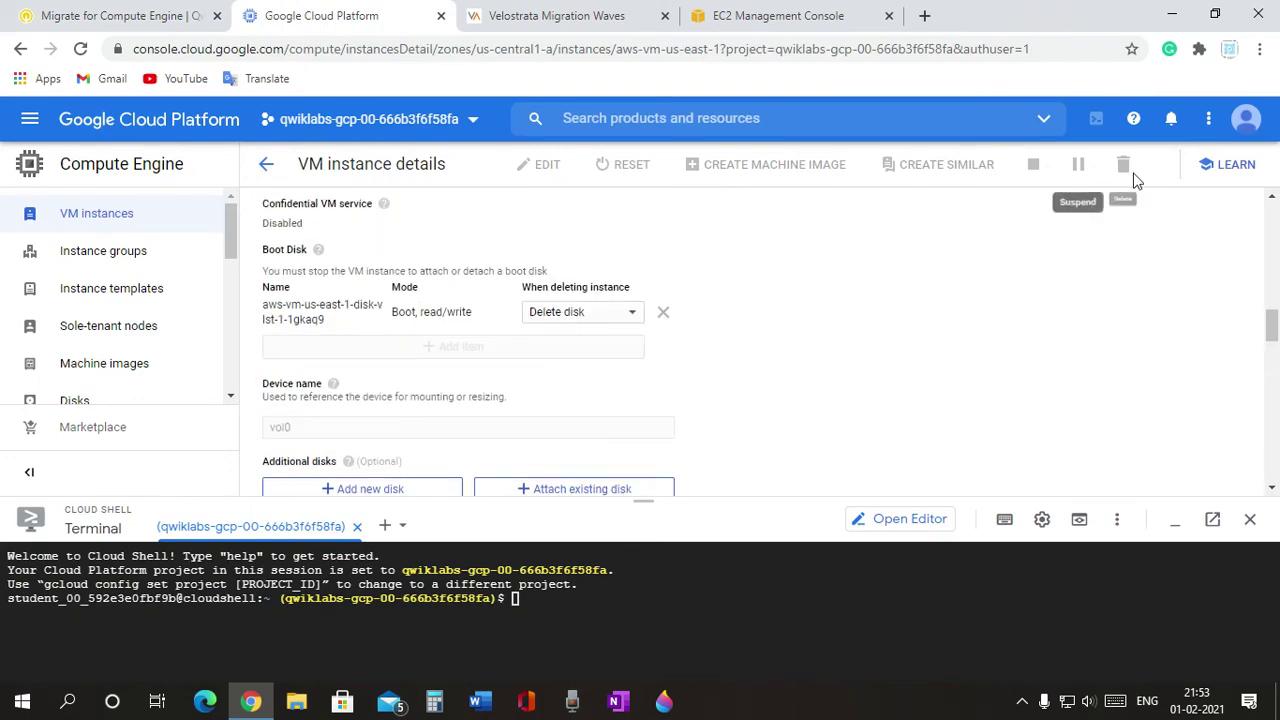
pyautogui.scroll(-15, 474, 354)
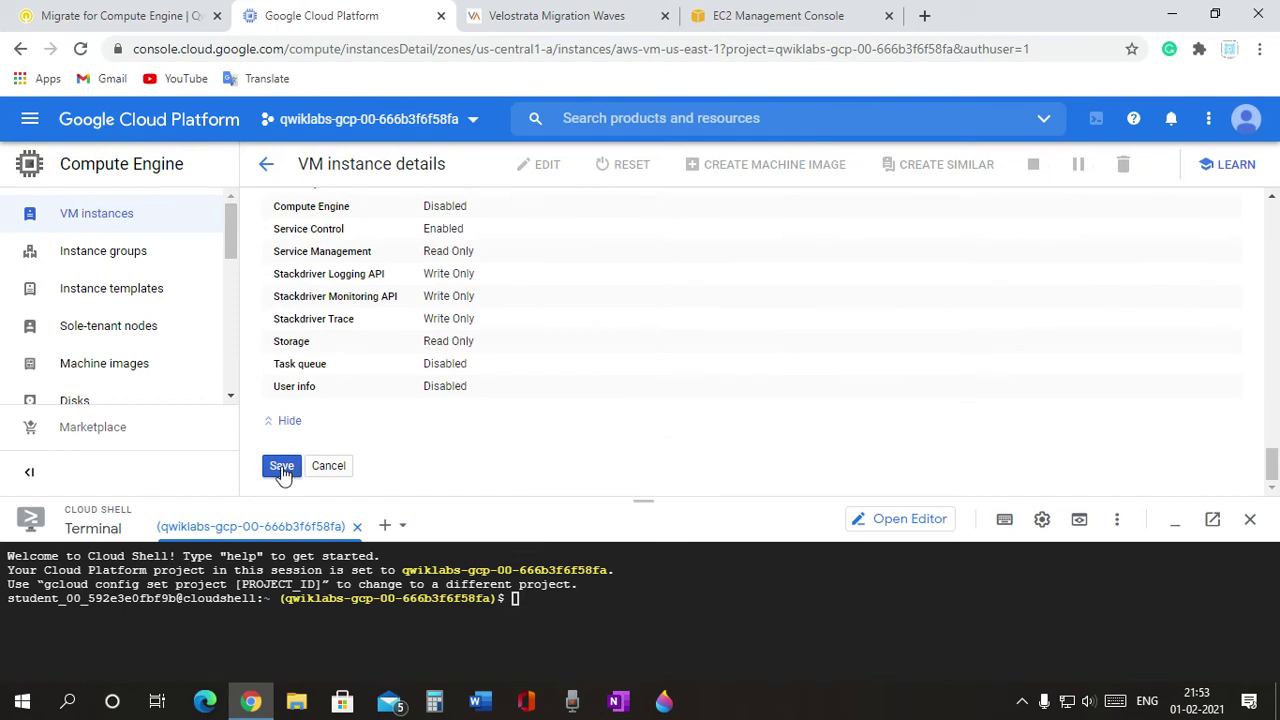
pyautogui.click(282, 466)
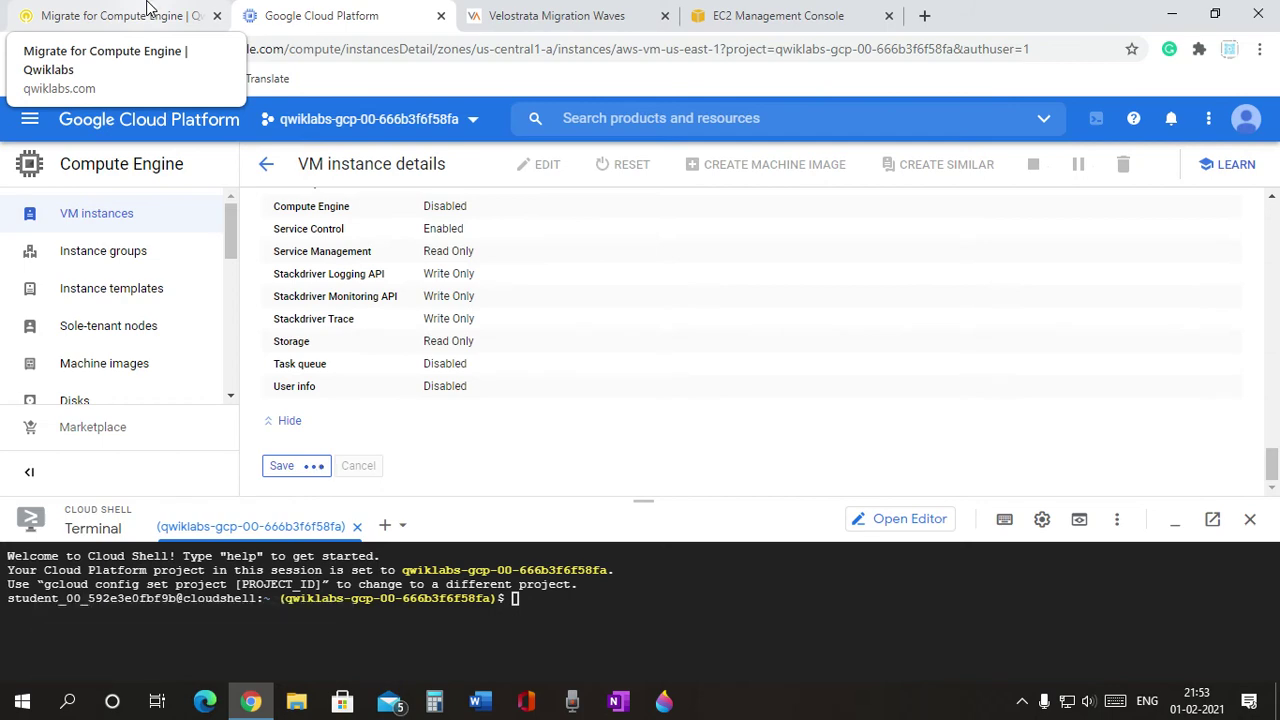
# Copy the command prefix "ssh -i ~/.ssh/vm-ssh-key ubuntu@" from the lab instructions and paste it at the Cloud Shell prompt
pyautogui.click(137, 8)
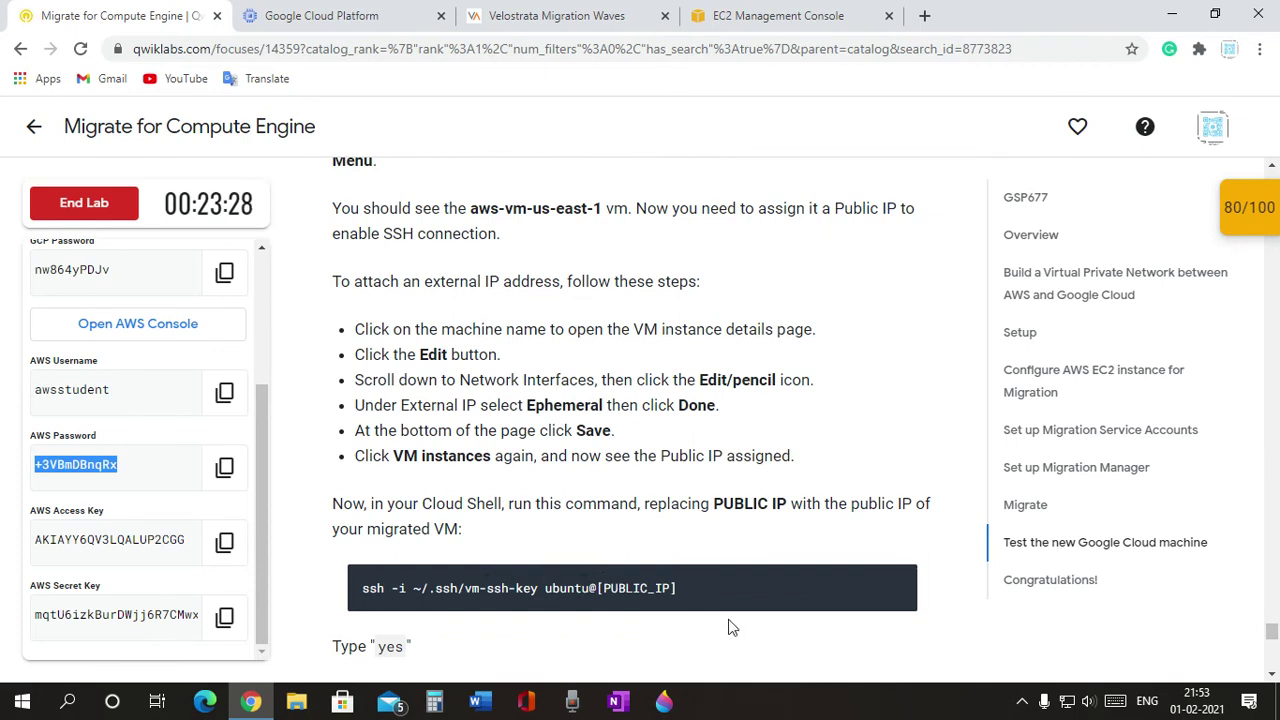
pyautogui.moveTo(362, 588); pyautogui.dragTo(601, 588)
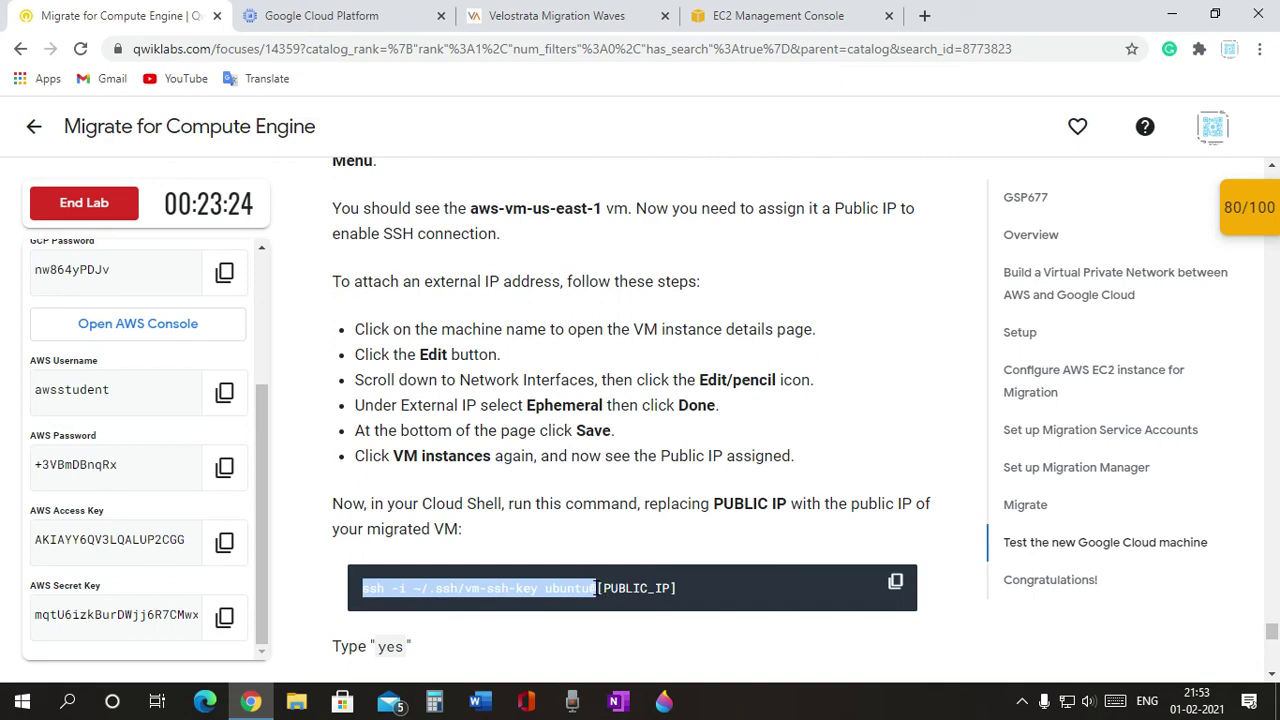
pyautogui.rightClick(597, 588)
pyautogui.click(640, 494)
pyautogui.click(333, 22)
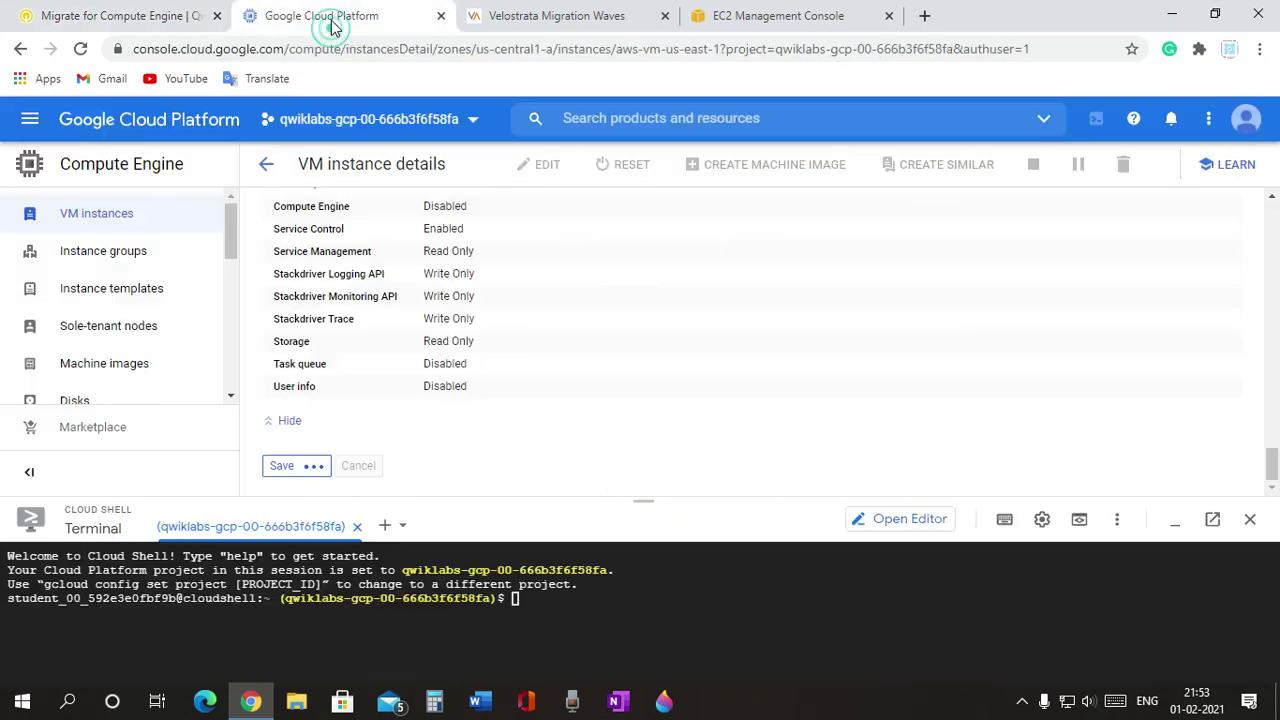
pyautogui.click(558, 607)
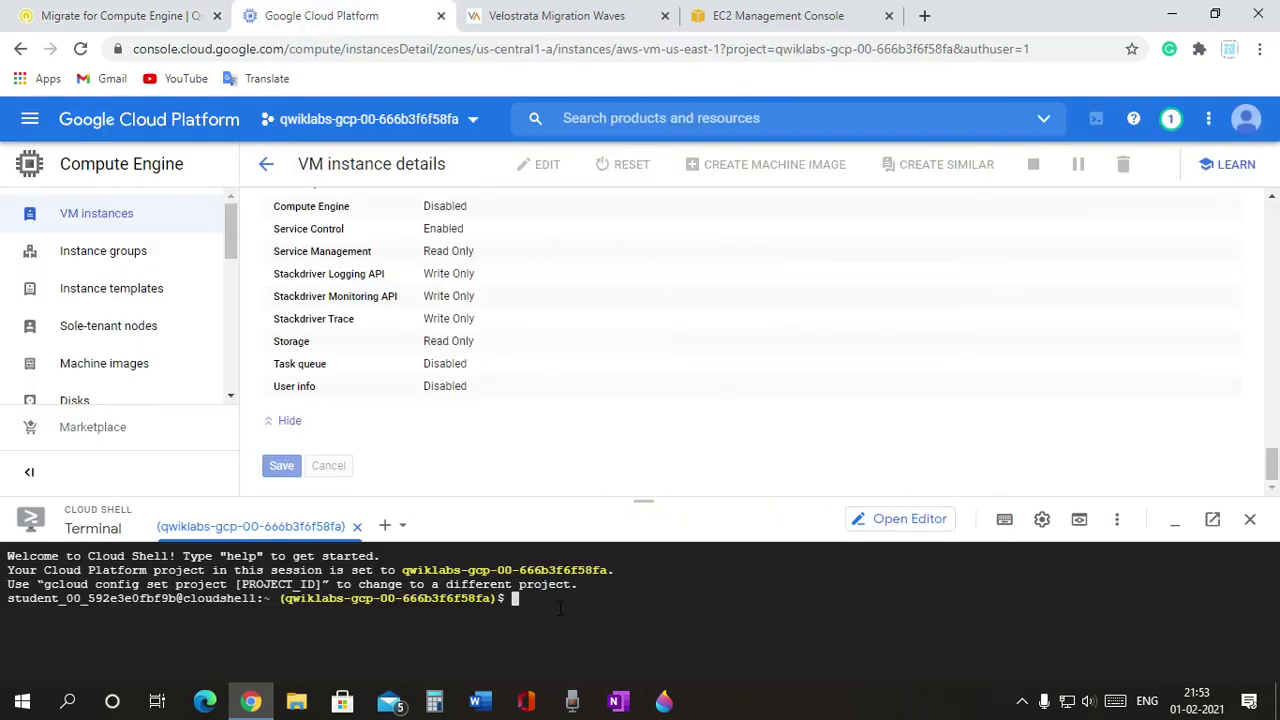
pyautogui.click(547, 608)
pyautogui.hotkey('ctrl', 'v')
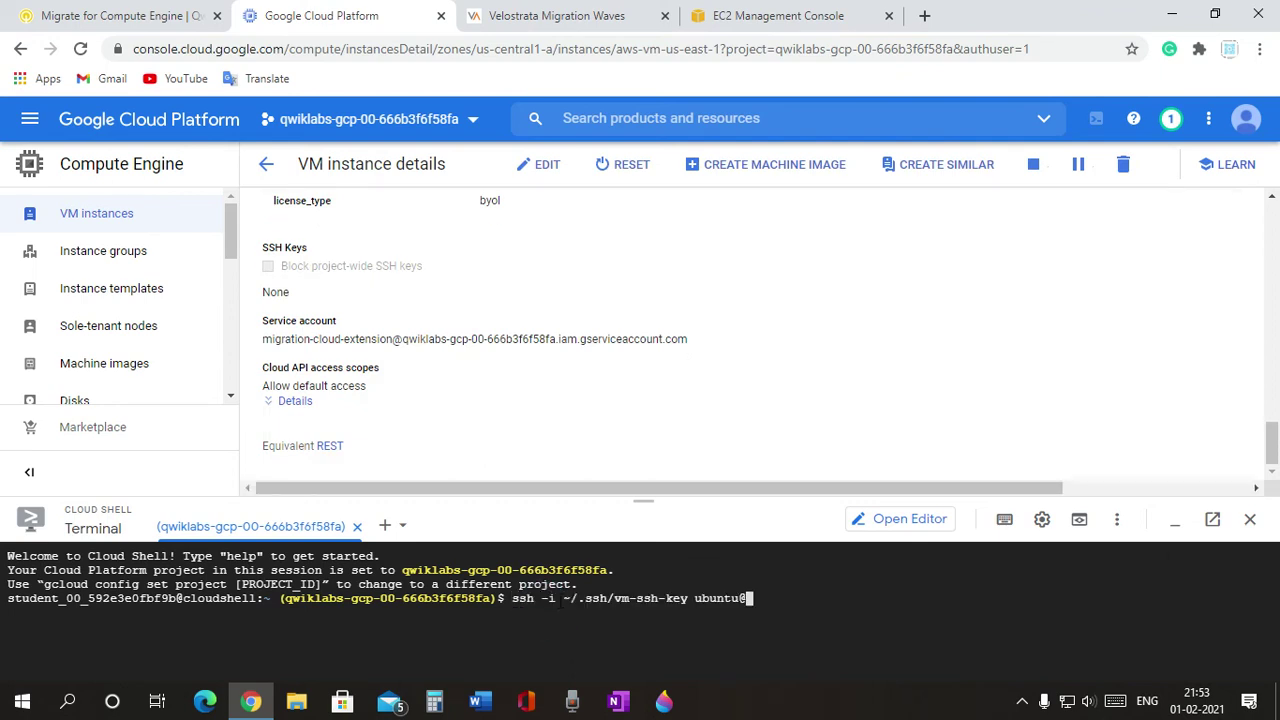
# Return to the VM instances list, refresh it, and reopen the details of aws-vm-us-east-1
pyautogui.scroll(8, 731, 264)
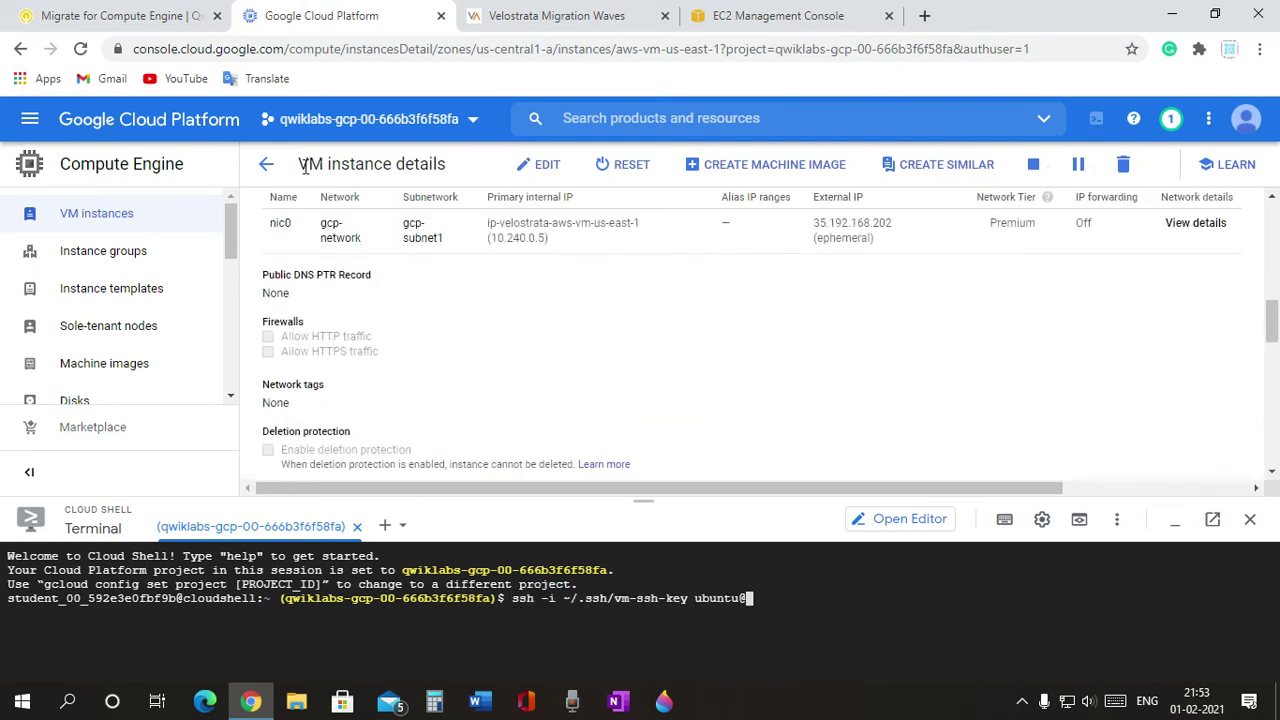
pyautogui.click(272, 170)
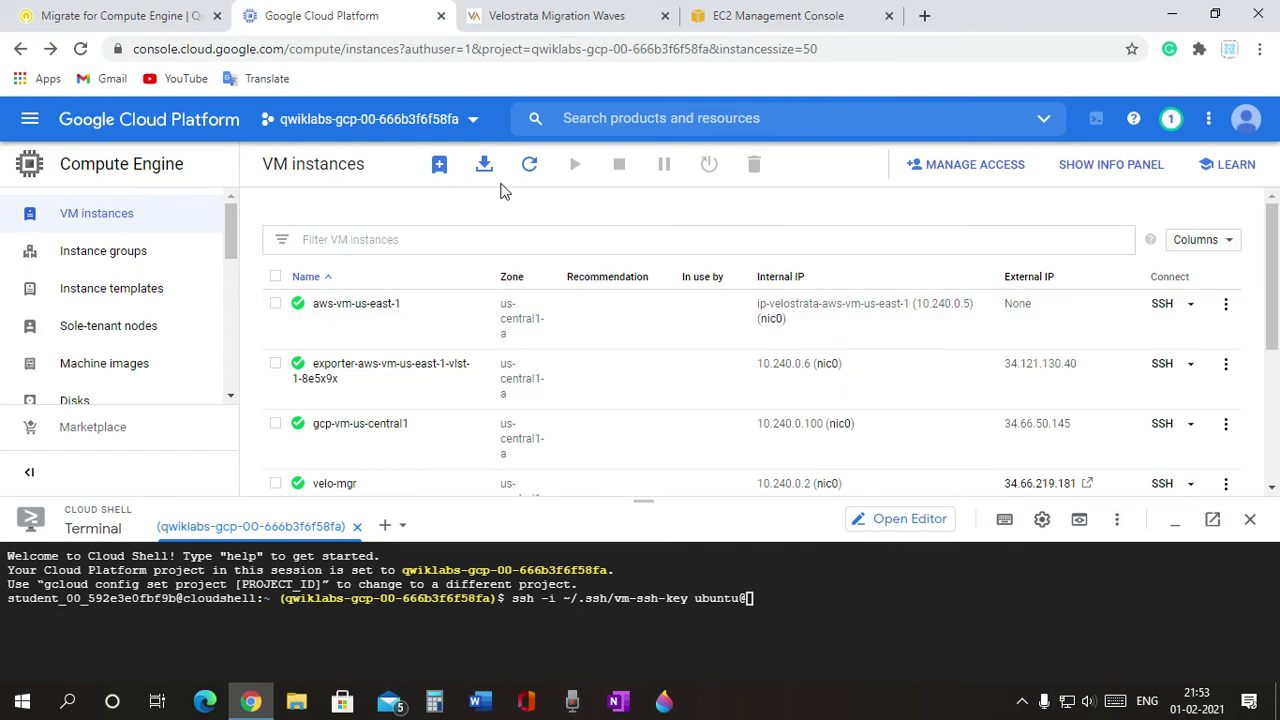
pyautogui.click(529, 168)
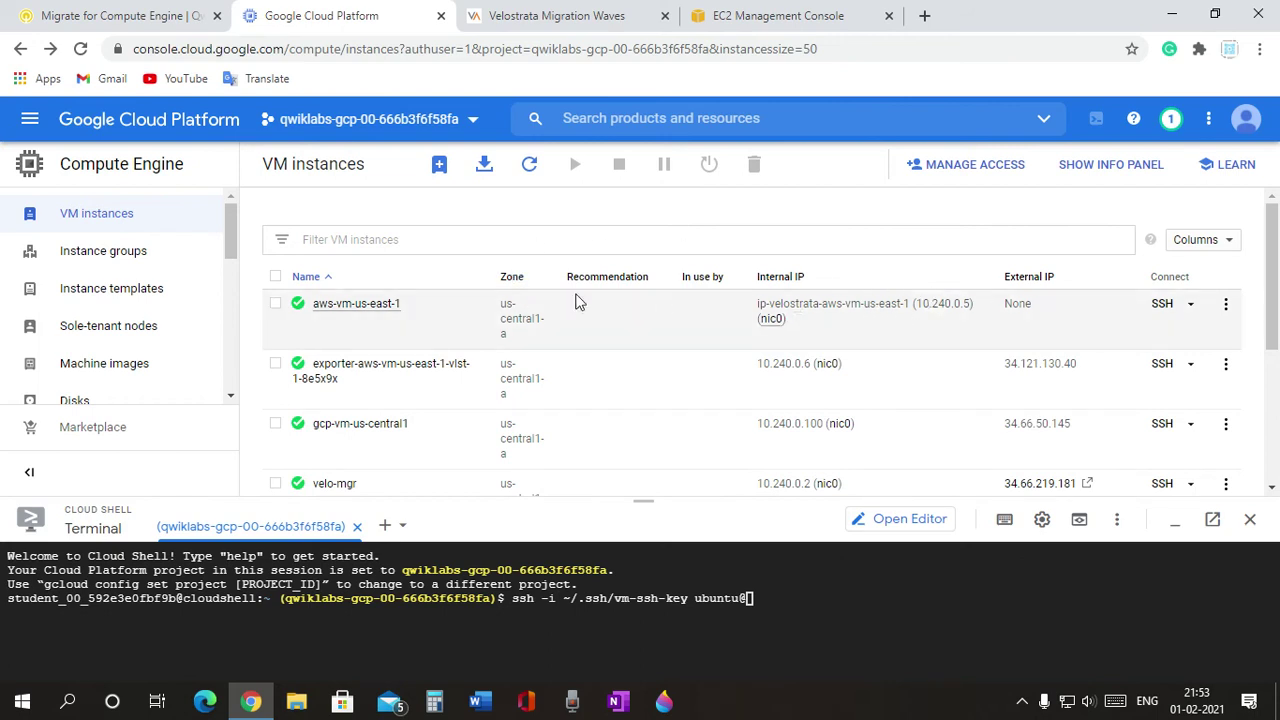
pyautogui.click(350, 303)
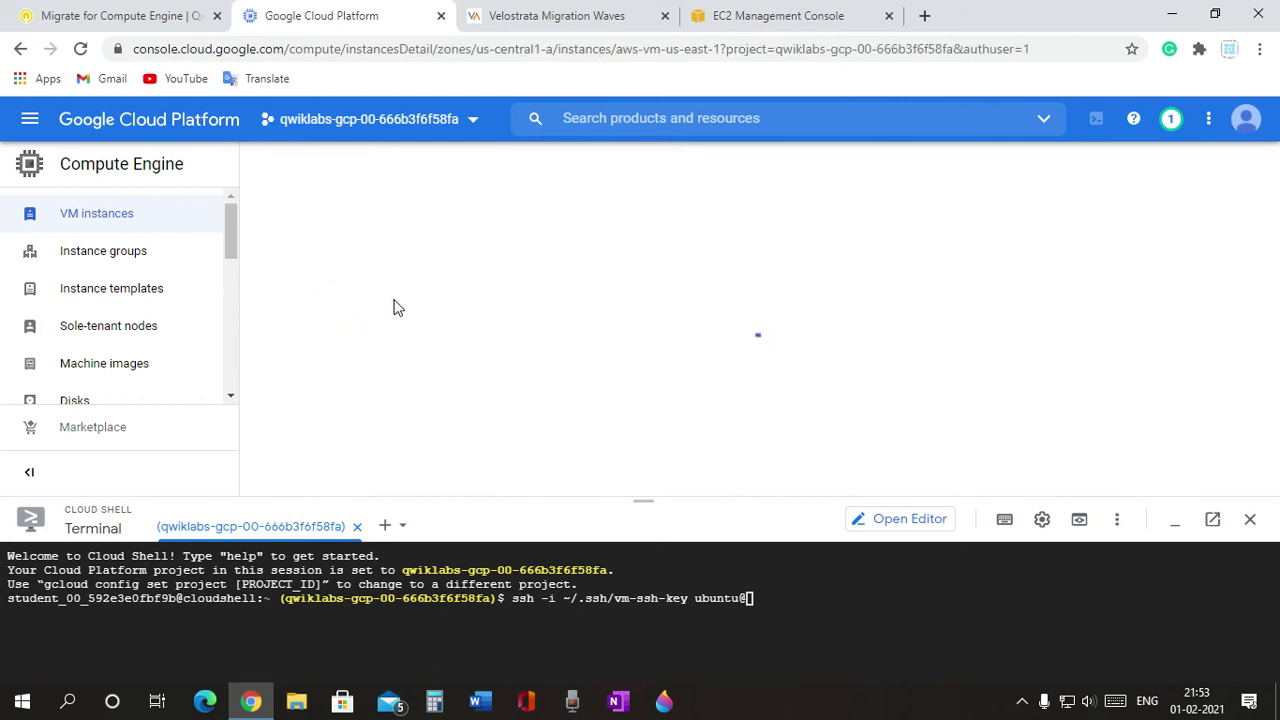
# Check the migration status in Velostrata Migration Waves and the running instances in the EC2 Management Console
pyautogui.click(745, 15)
pyautogui.click(612, 10)
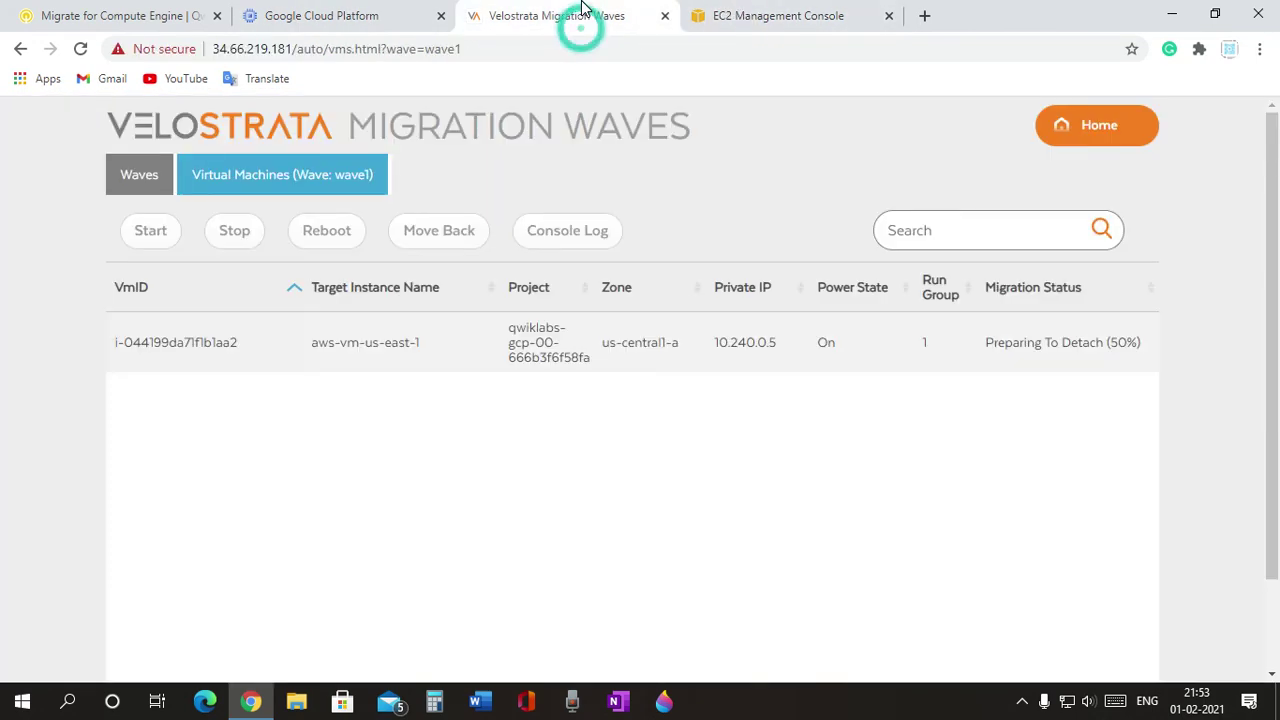
pyautogui.click(814, 10)
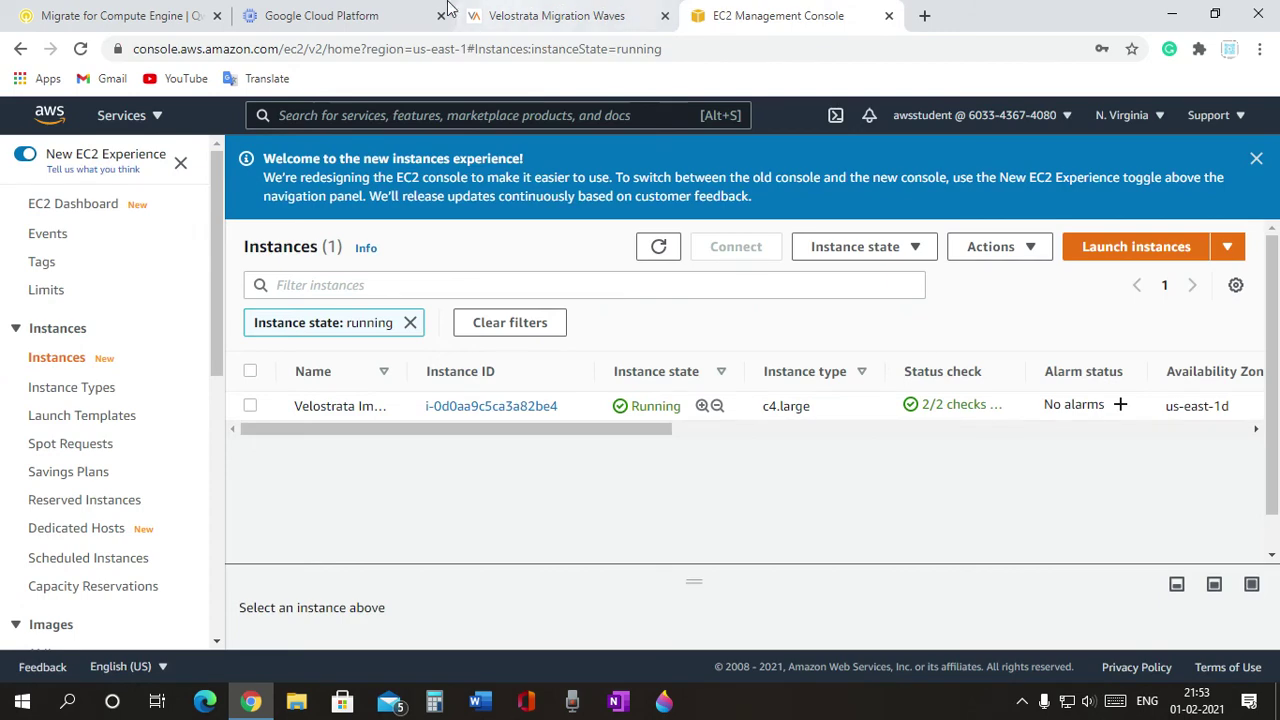
# Copy the external IP 35.192.168.202 of nic0 from the network interfaces of aws-vm-us-east-1 in Google Cloud Platform
pyautogui.click(320, 15)
pyautogui.scroll(-5, 340, 300)
pyautogui.scroll(-2, 327, 318)
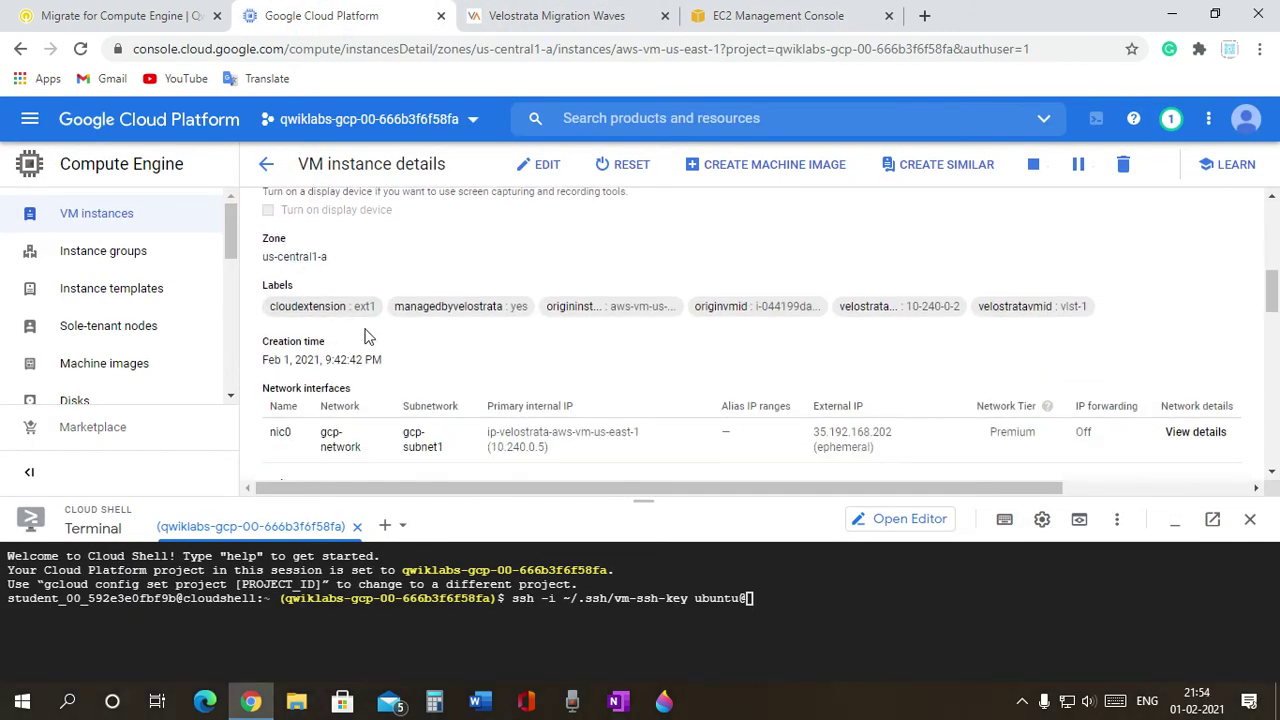
pyautogui.scroll(-1, 420, 245)
pyautogui.scroll(-2, 326, 340)
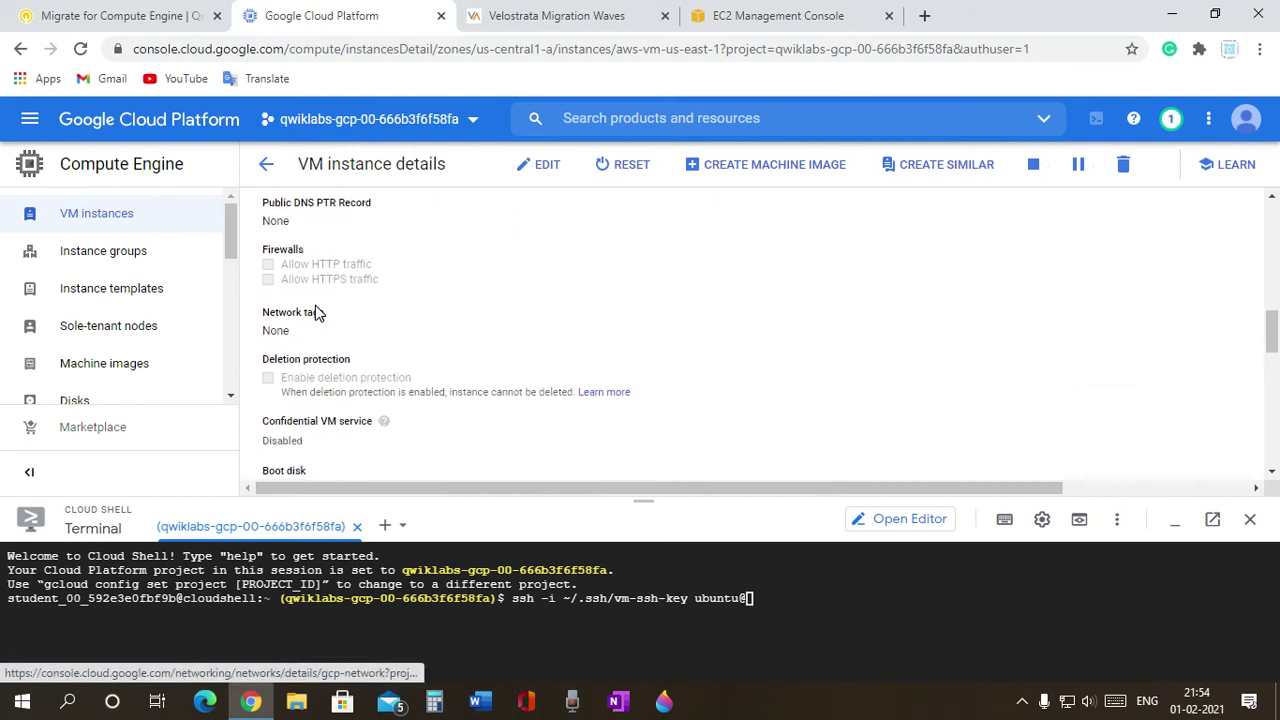
pyautogui.scroll(2, 317, 314)
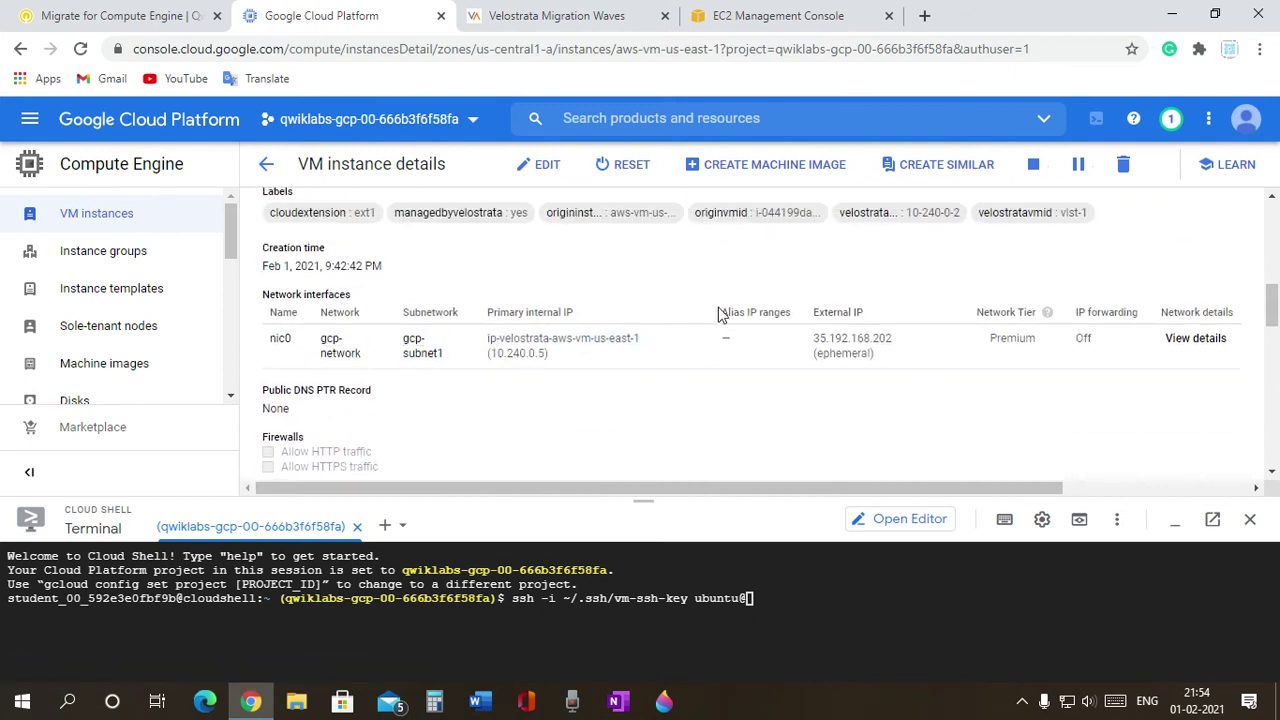
pyautogui.moveTo(843, 353)
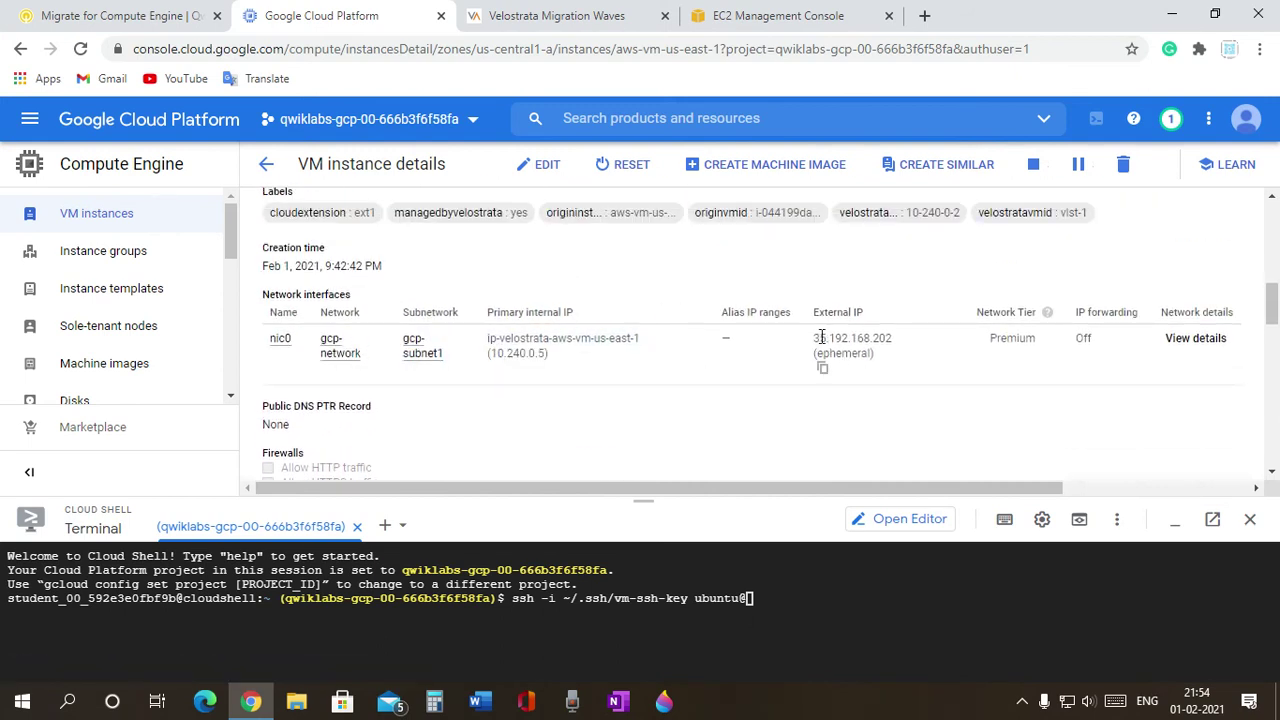
pyautogui.moveTo(819, 338); pyautogui.dragTo(827, 340)
pyautogui.click(904, 342)
pyautogui.doubleClick(888, 340)
pyautogui.rightClick(822, 340)
pyautogui.click(851, 347)
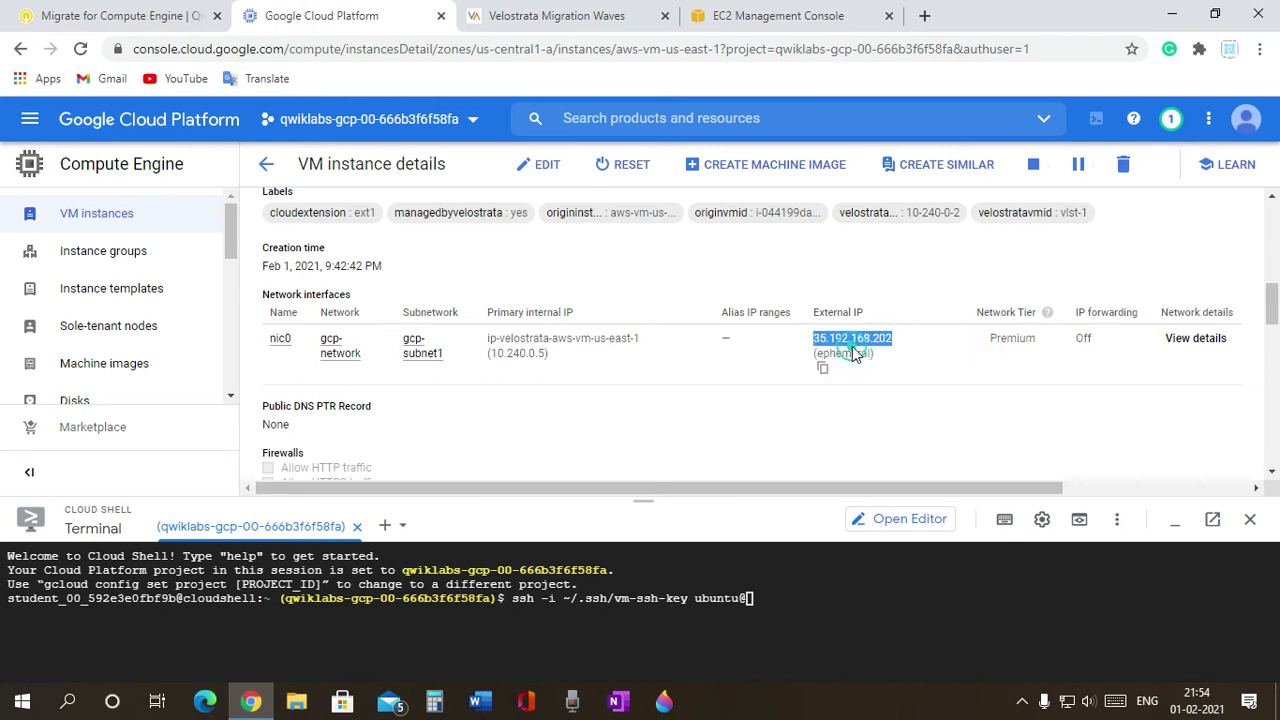
# Complete the SSH command in Cloud Shell with the copied IP 35.192.168.202, run it, and answer yes to continue connecting
pyautogui.scroll(-1, 846, 313)
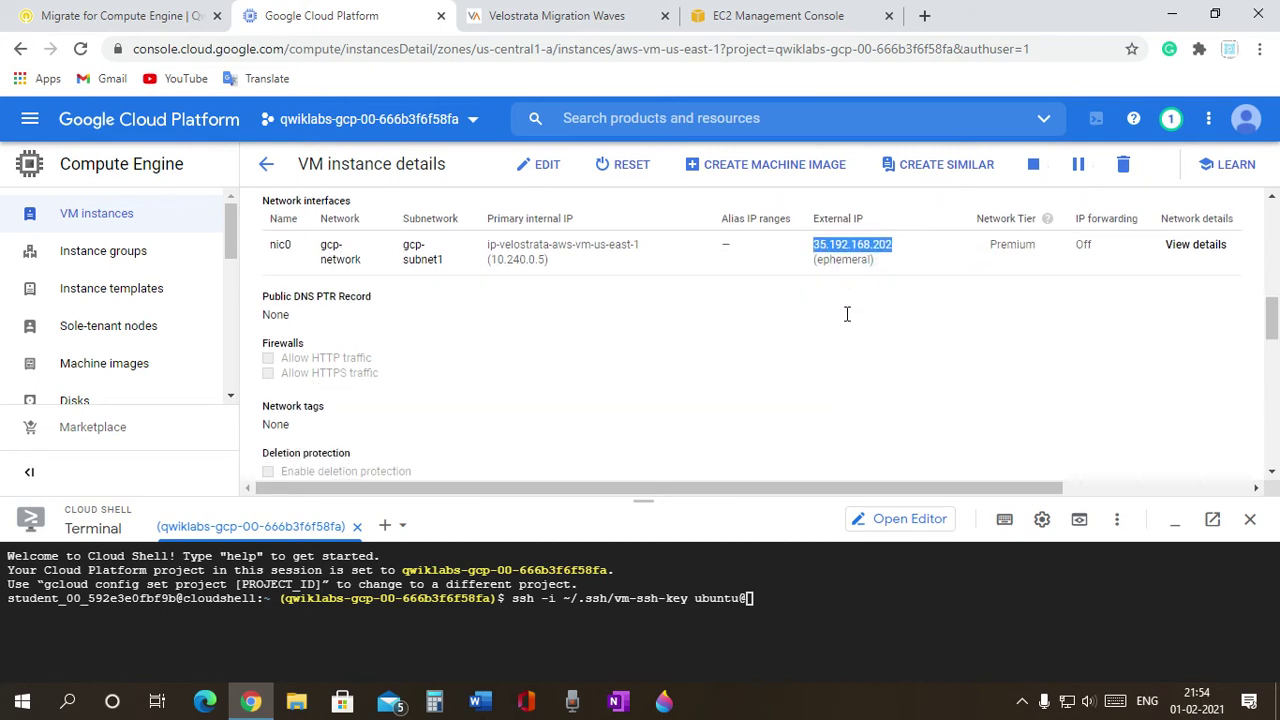
pyautogui.scroll(-6, 840, 318)
pyautogui.scroll(4, 758, 310)
pyautogui.scroll(10, 752, 310)
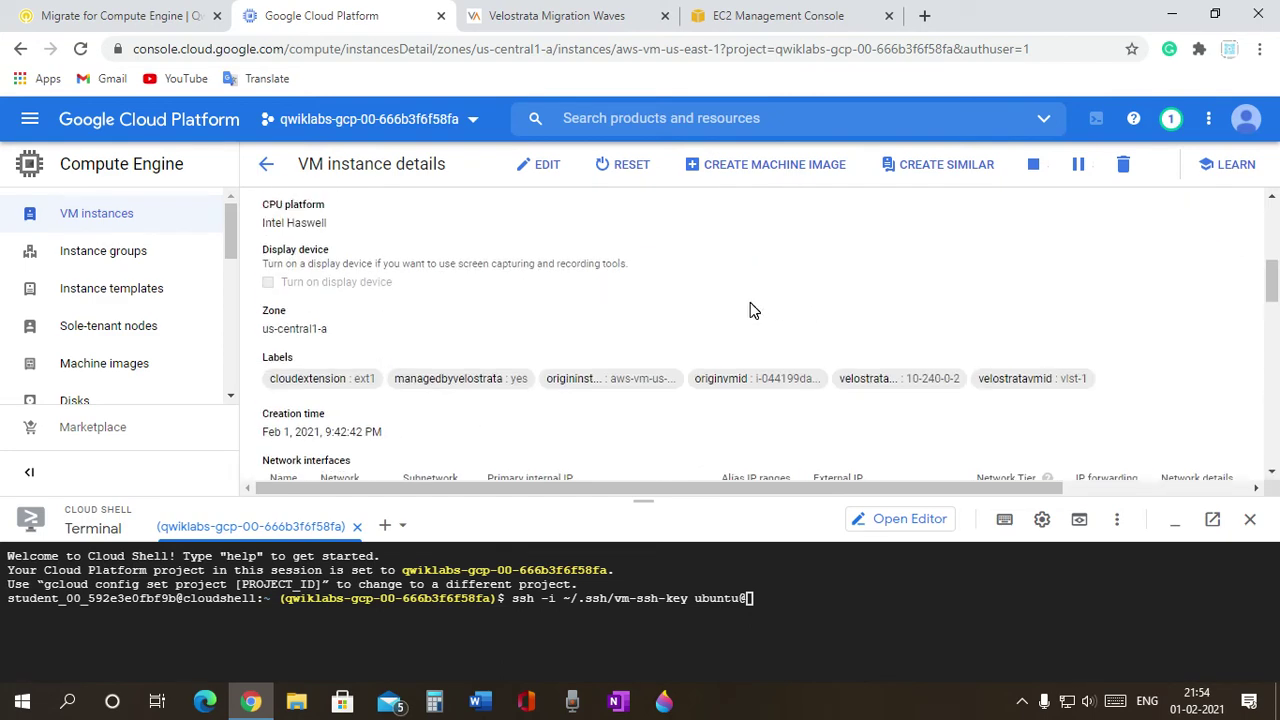
pyautogui.click(265, 166)
pyautogui.click(782, 590)
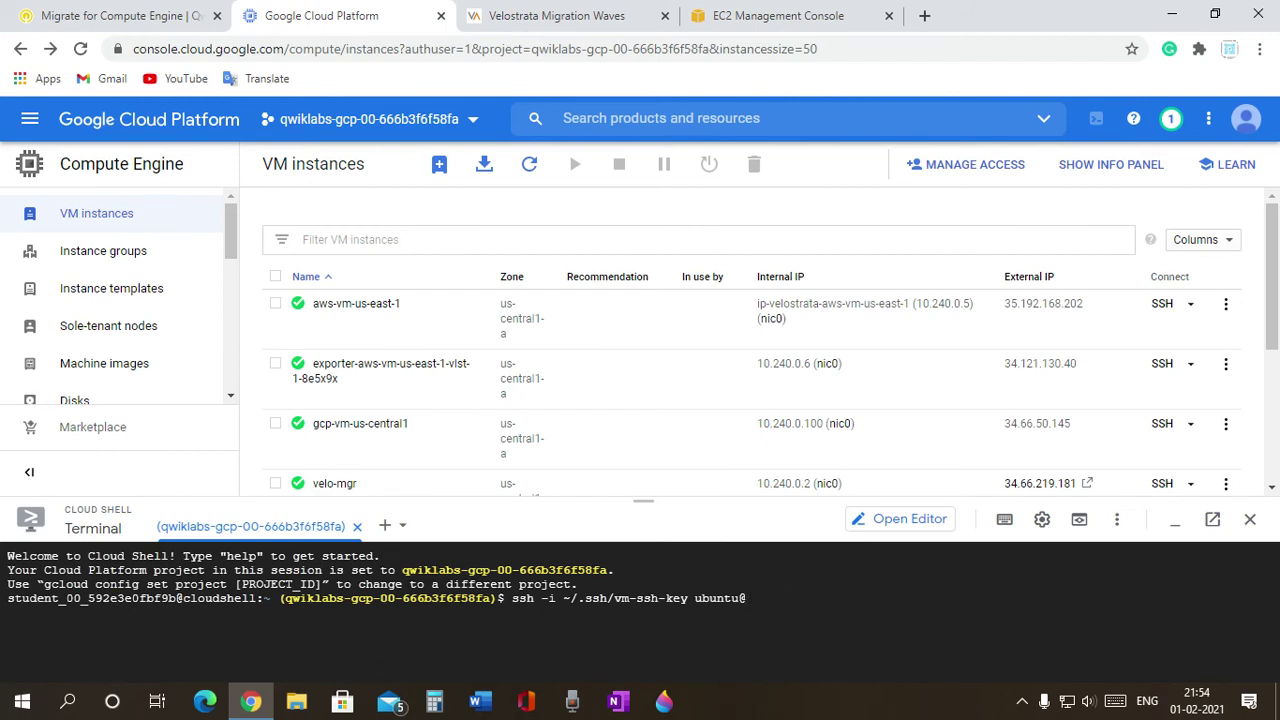
pyautogui.hotkey('ctrl', 'v')
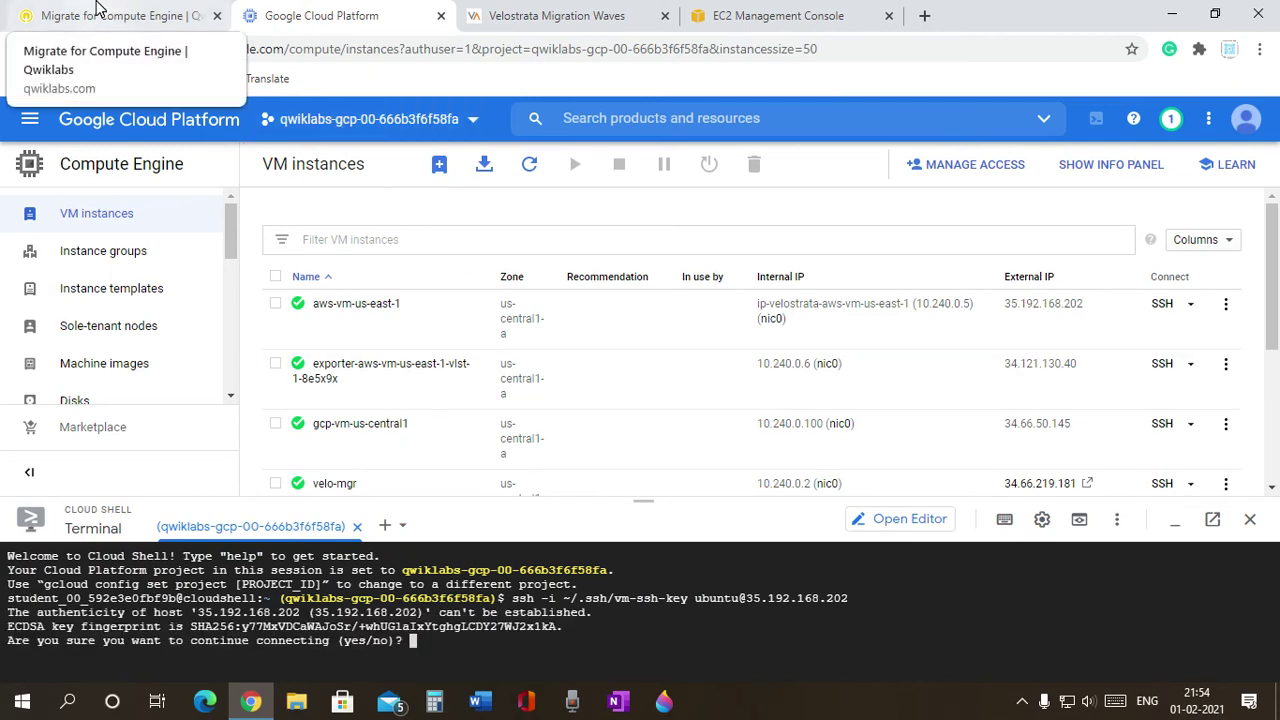
pyautogui.write('ye')
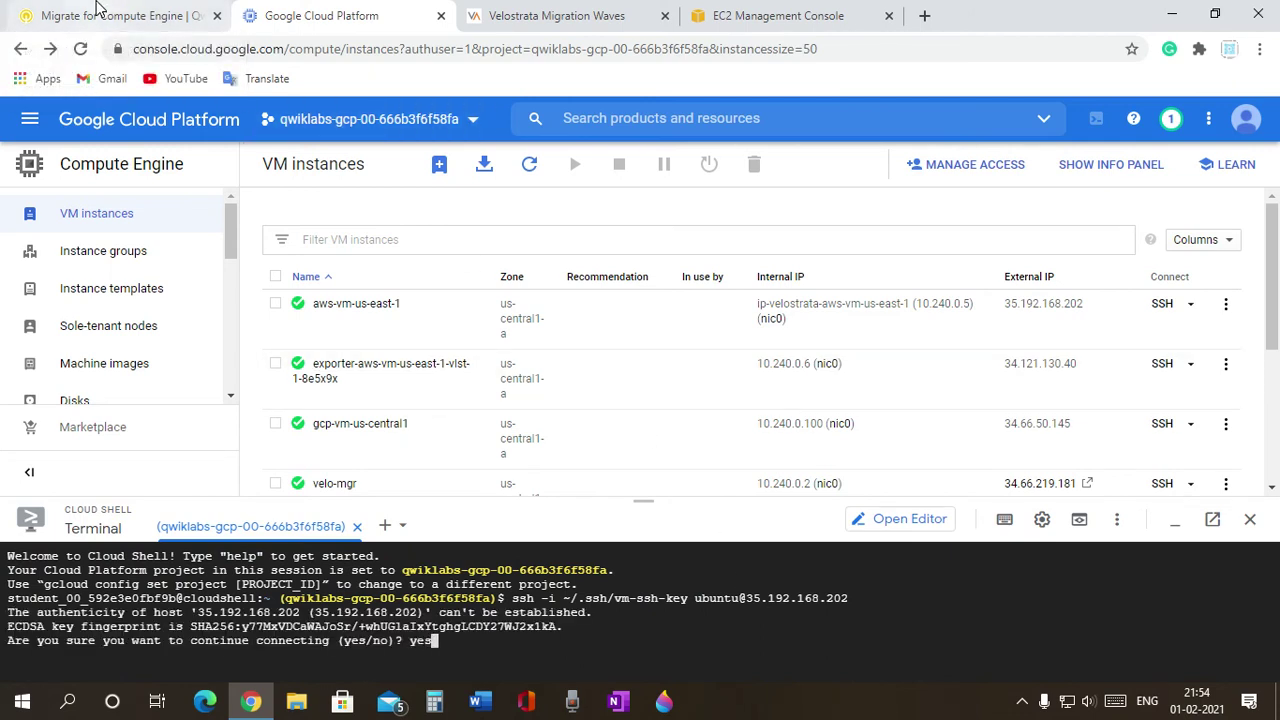
pyautogui.write('s')
pyautogui.press('Return')
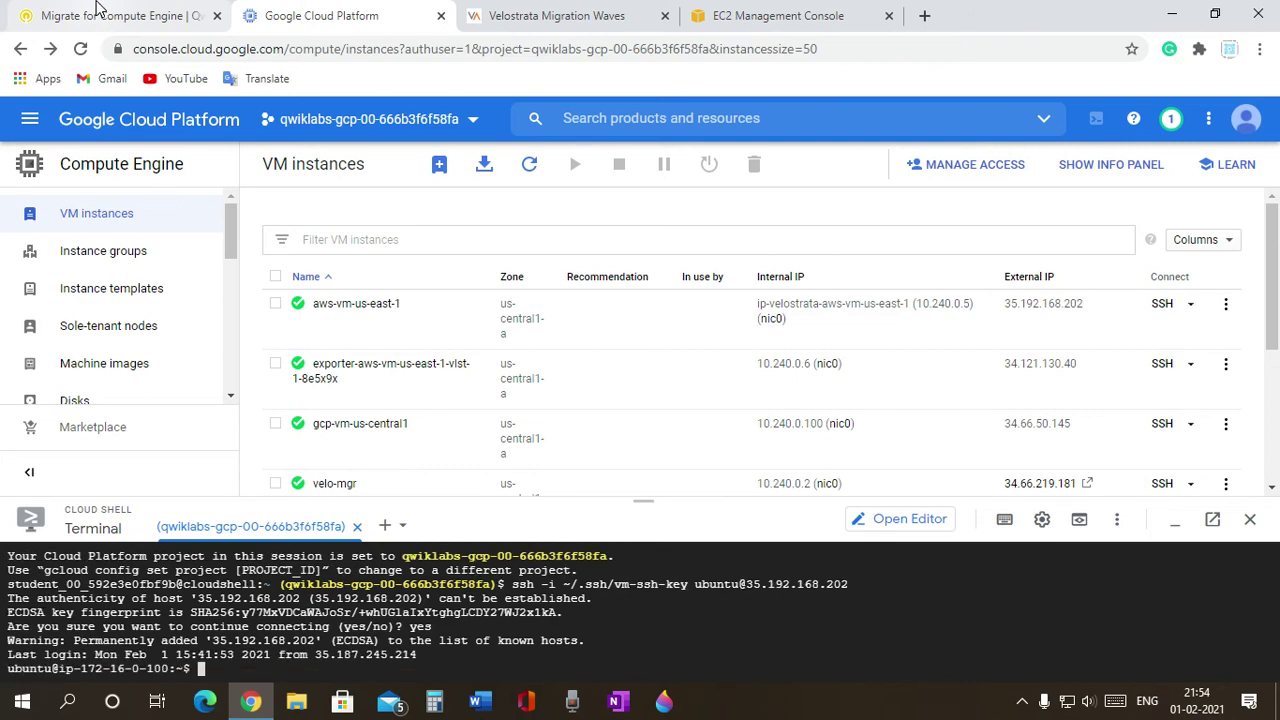
# Copy the ls command from the lab instructions and run it on the migrated VM to list its files
pyautogui.click(97, 10)
pyautogui.scroll(-3, 362, 437)
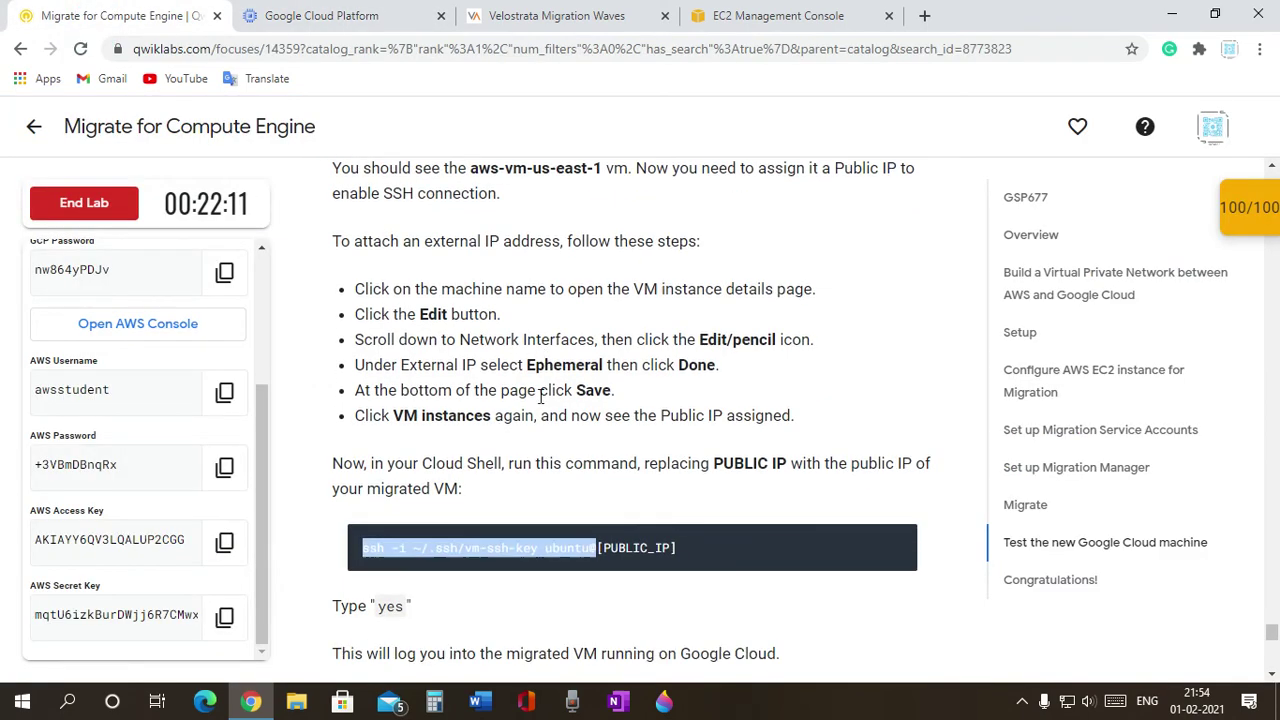
pyautogui.click(363, 400)
pyautogui.moveTo(395, 461); pyautogui.dragTo(405, 461)
pyautogui.rightClick(405, 461)
pyautogui.click(425, 474)
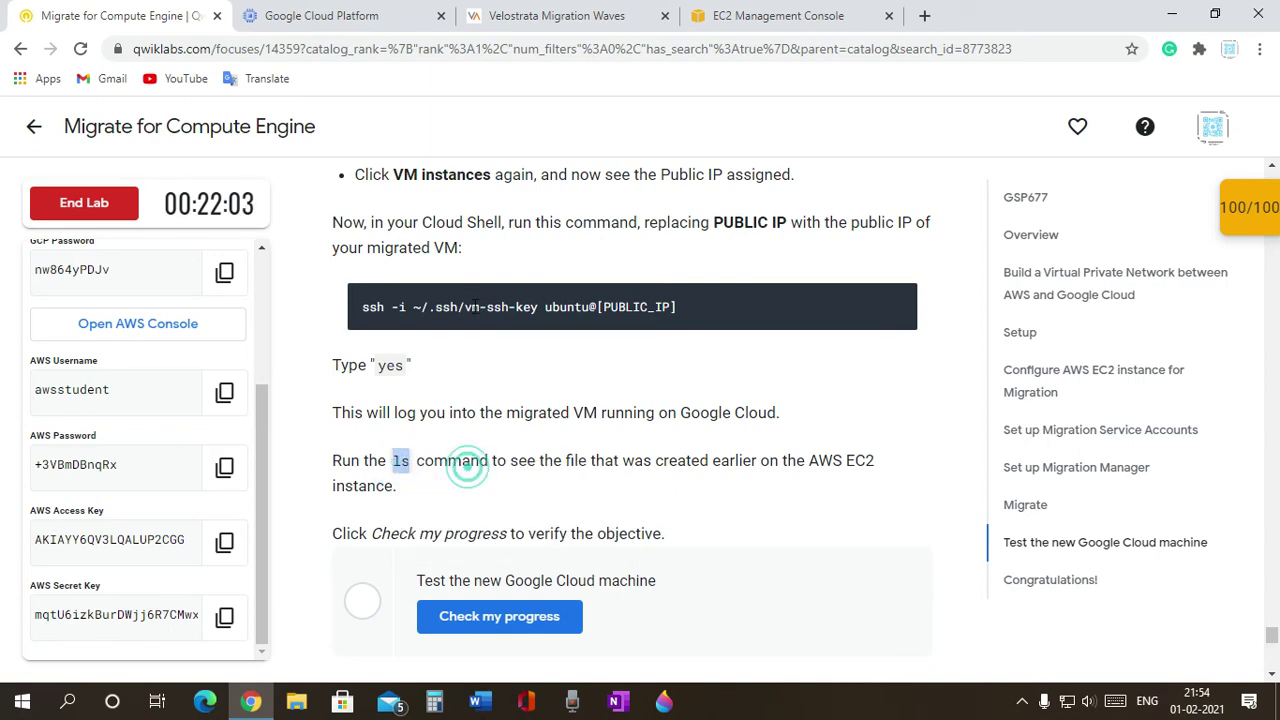
pyautogui.click(785, 16)
pyautogui.click(572, 16)
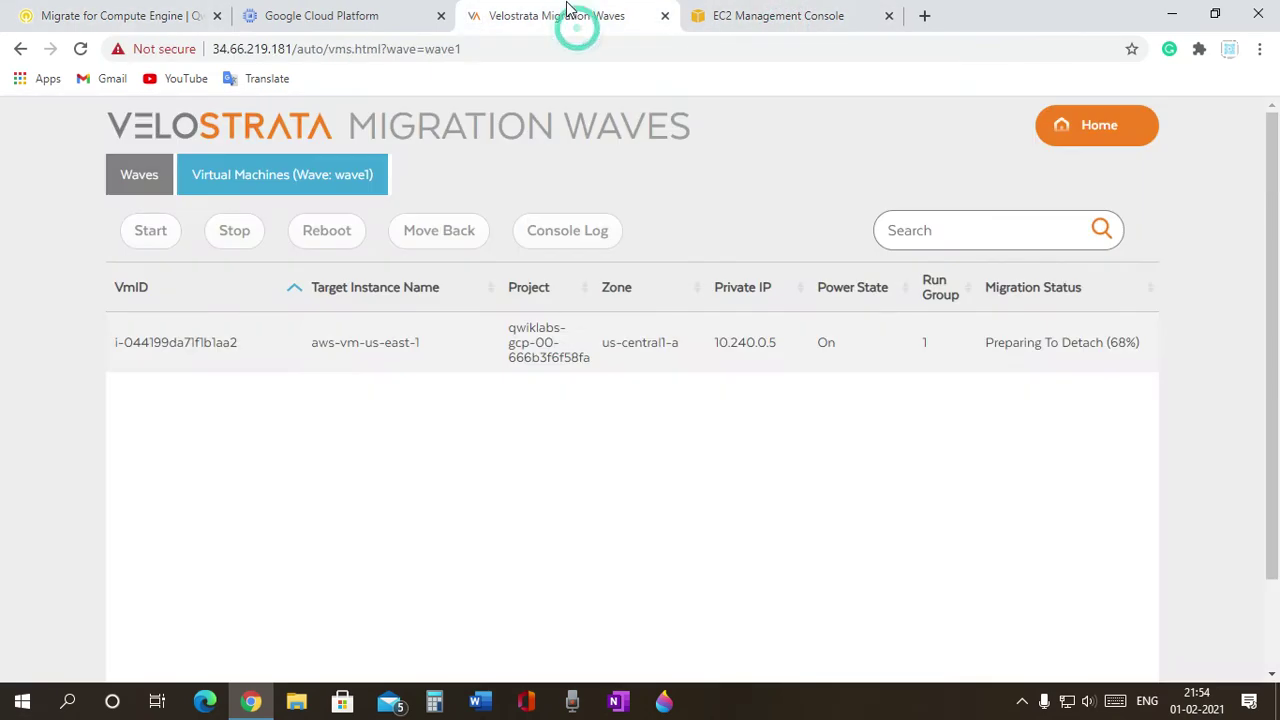
pyautogui.click(350, 14)
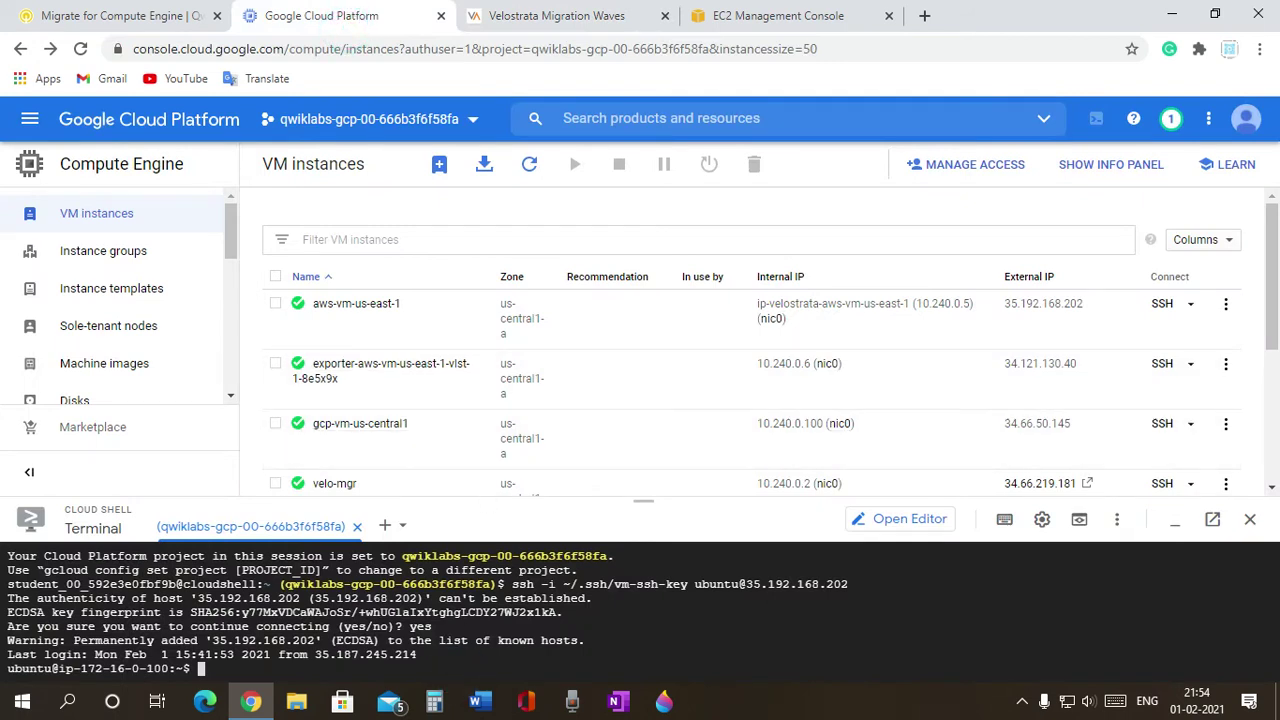
pyautogui.press('Return')
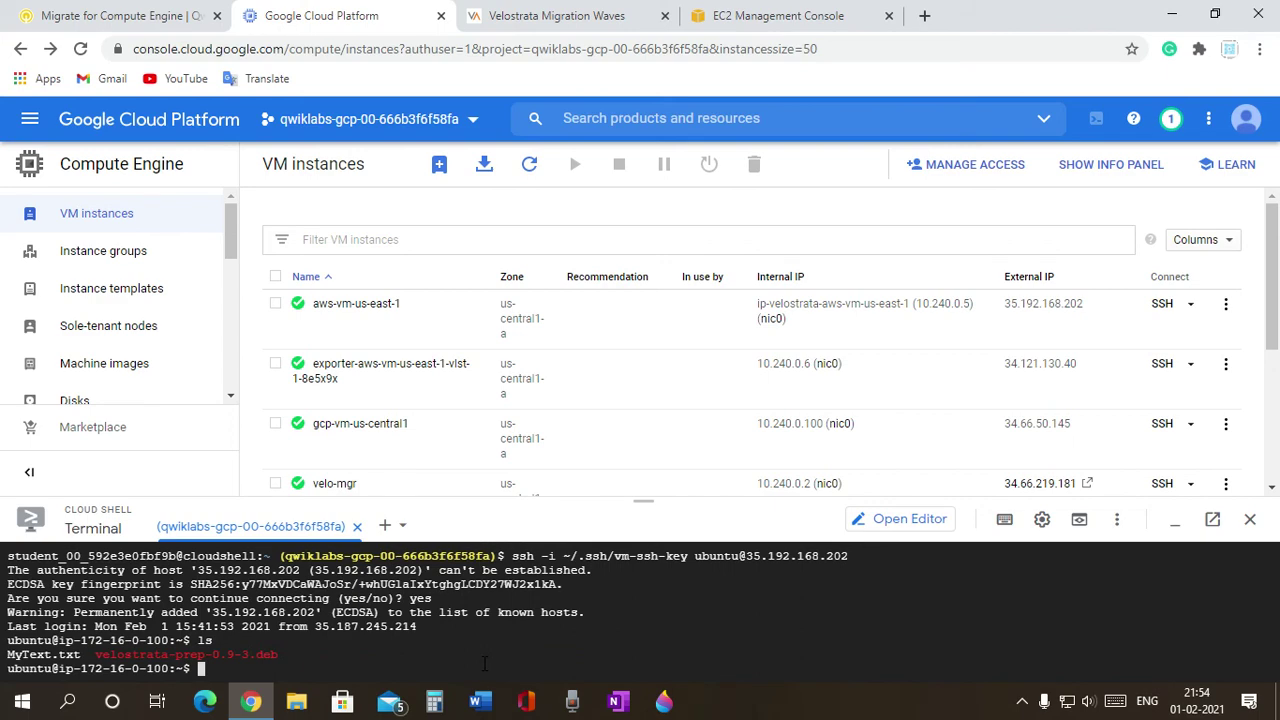
# Check the progress of the lab objective "Test the new Google Cloud machine" and look through the lab's closing sections
pyautogui.click(112, 20)
pyautogui.scroll(-1, 689, 557)
pyautogui.click(540, 526)
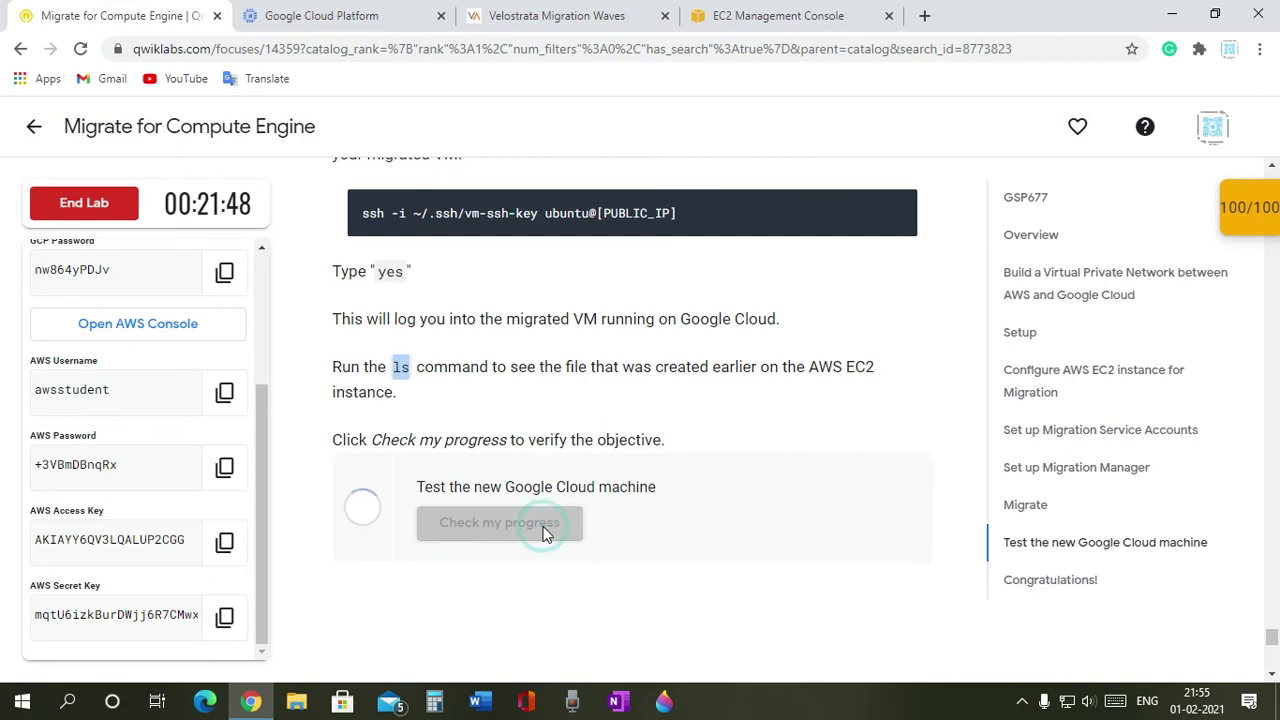
pyautogui.scroll(-9, 523, 397)
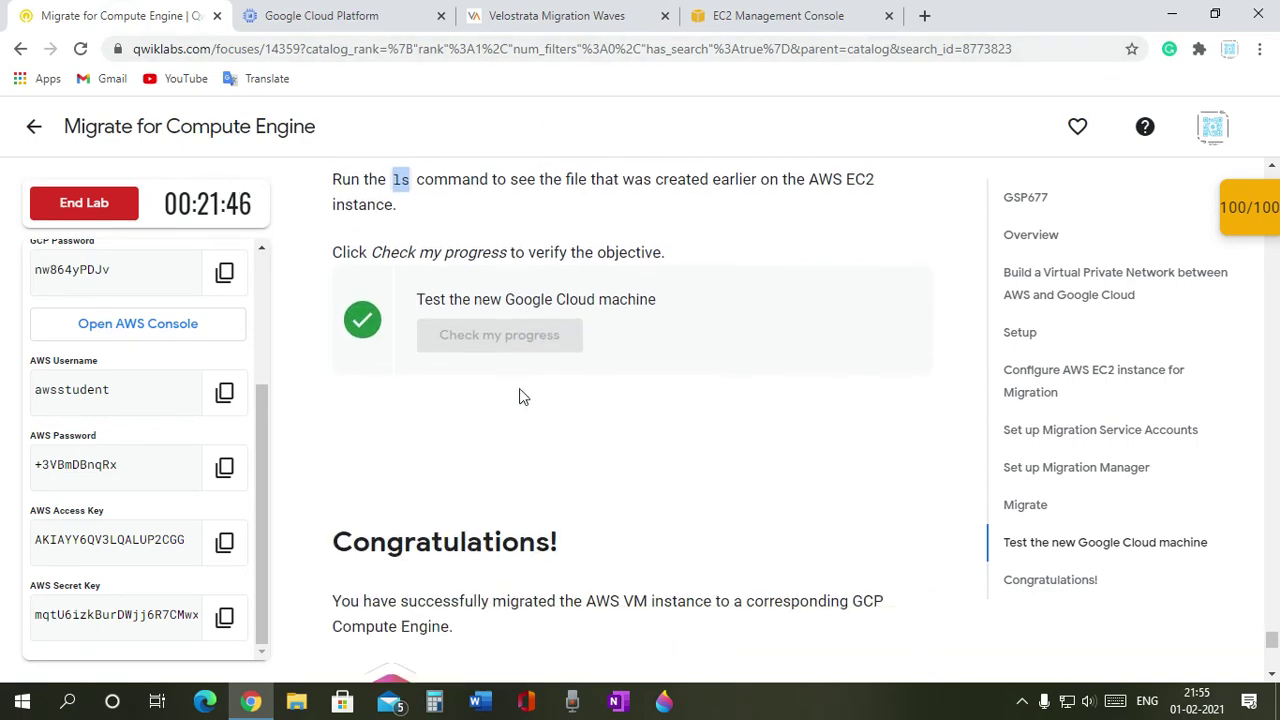
pyautogui.scroll(-1, 440, 425)
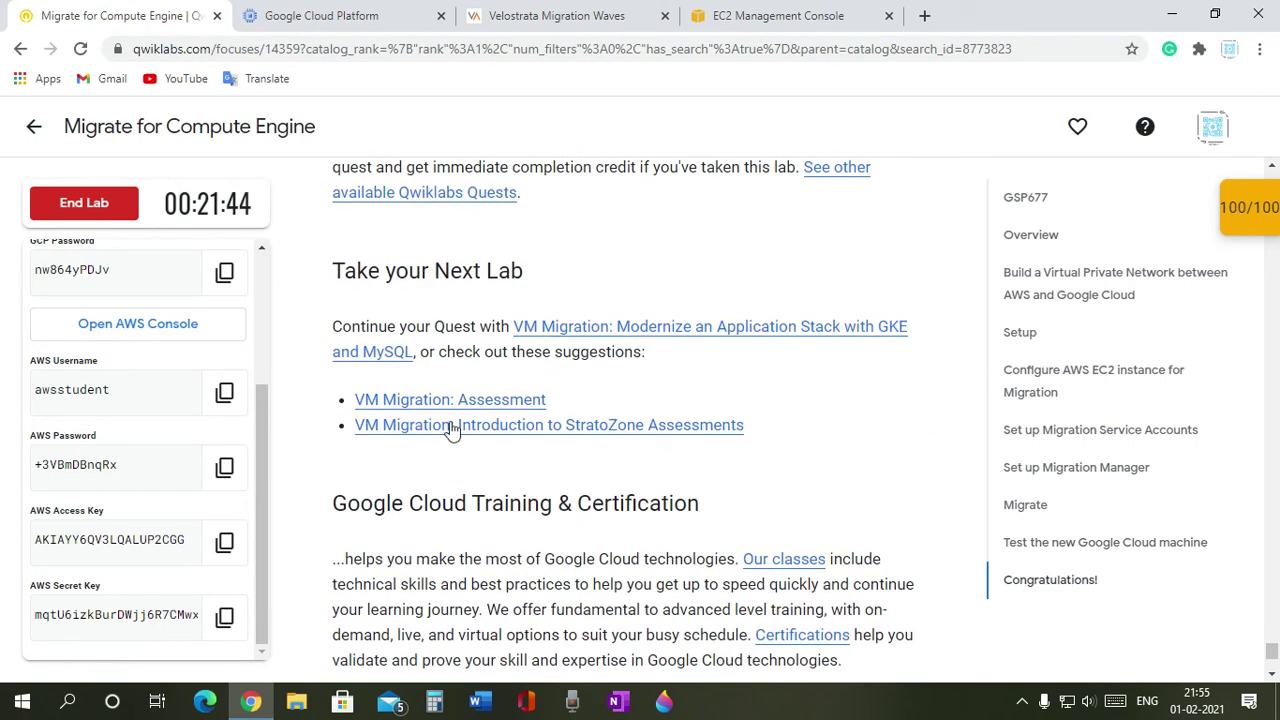
pyautogui.scroll(-3, 430, 350)
pyautogui.scroll(-2, 419, 388)
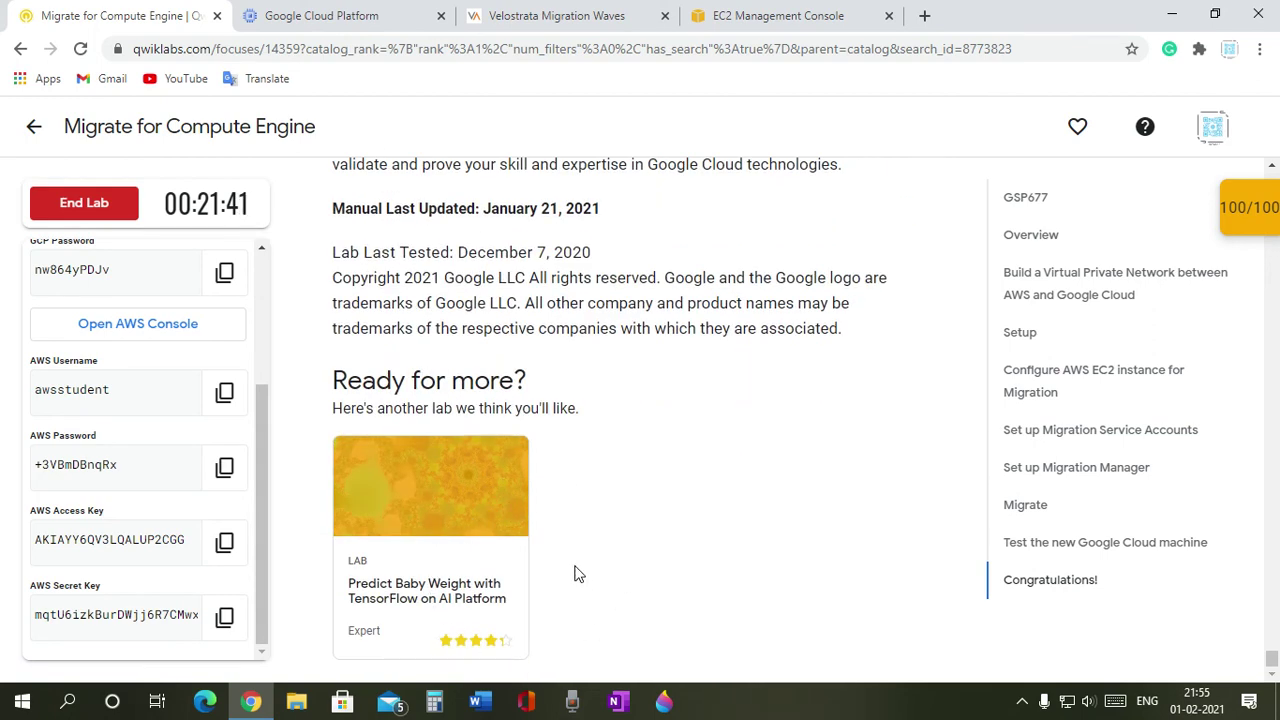
# Close the EC2 Management Console page and check the migration status of wave1 before returning to the lab page
pyautogui.click(436, 12)
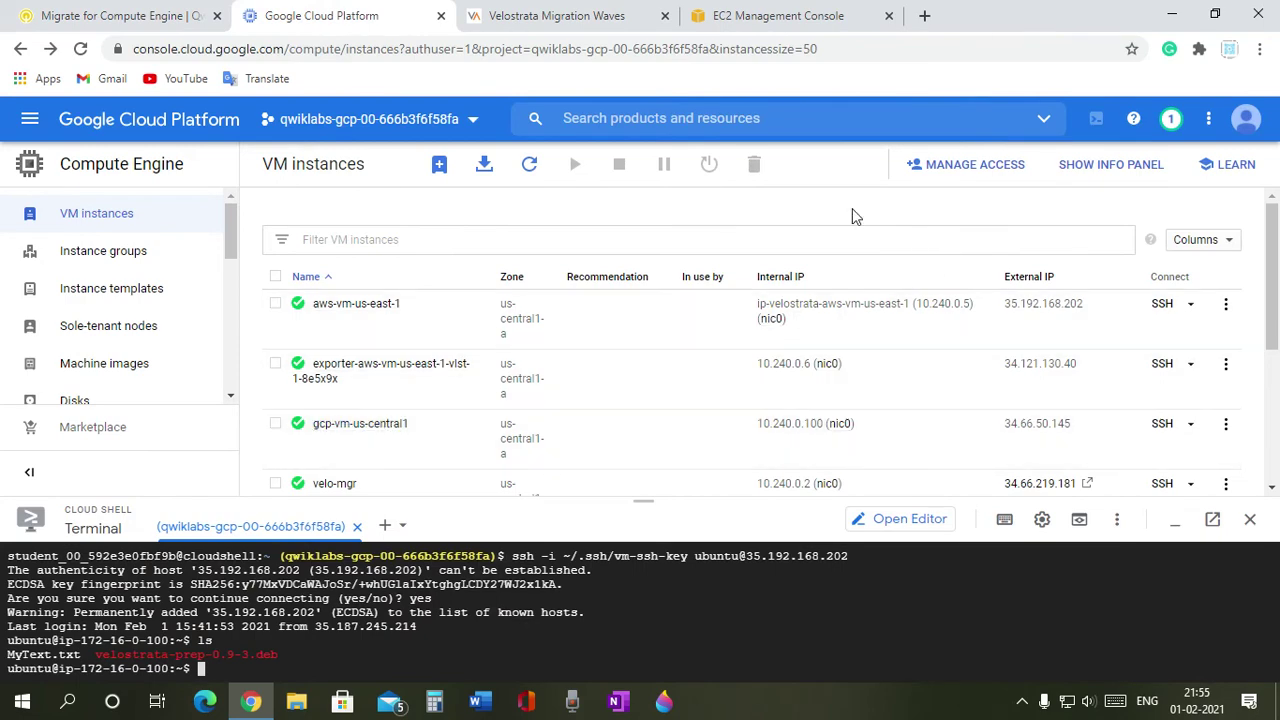
pyautogui.click(740, 18)
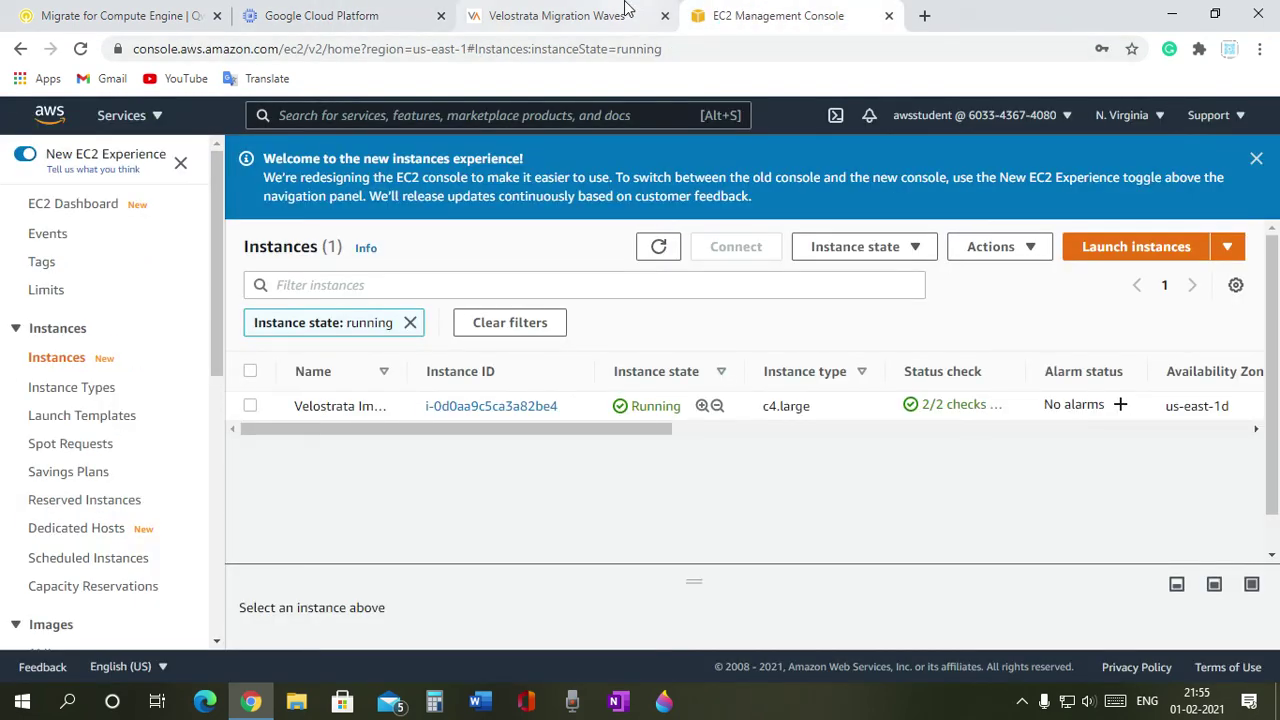
pyautogui.click(888, 17)
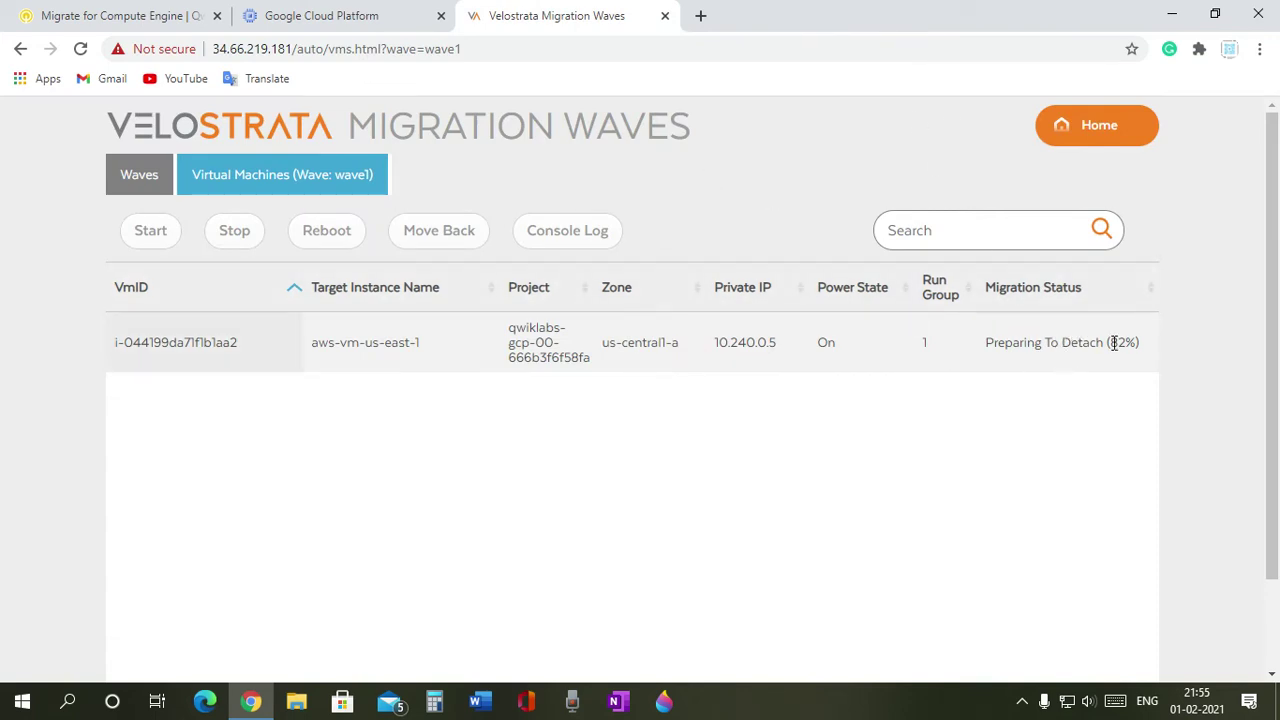
pyautogui.click(60, 14)
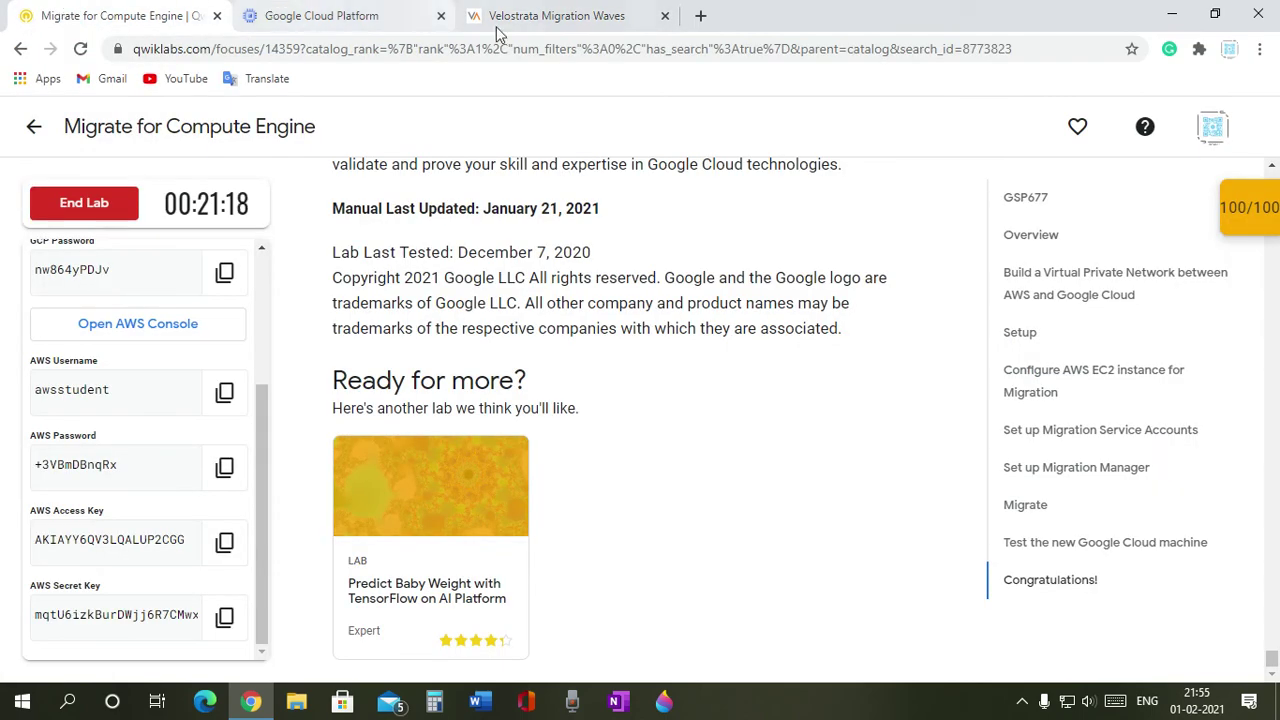
# Check the wave1 migration status, the VM instances list and the Google Cloud notifications
pyautogui.scroll(3, 363, 280)
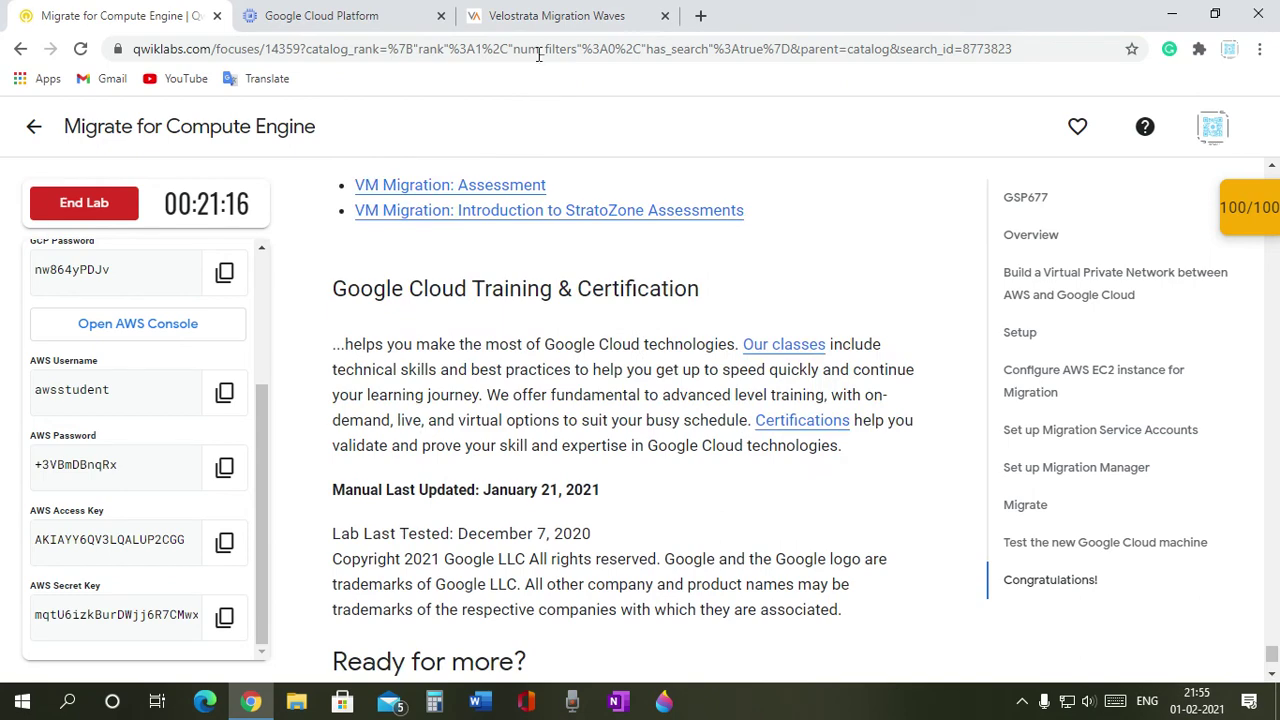
pyautogui.scroll(-3, 508, 229)
pyautogui.click(549, 14)
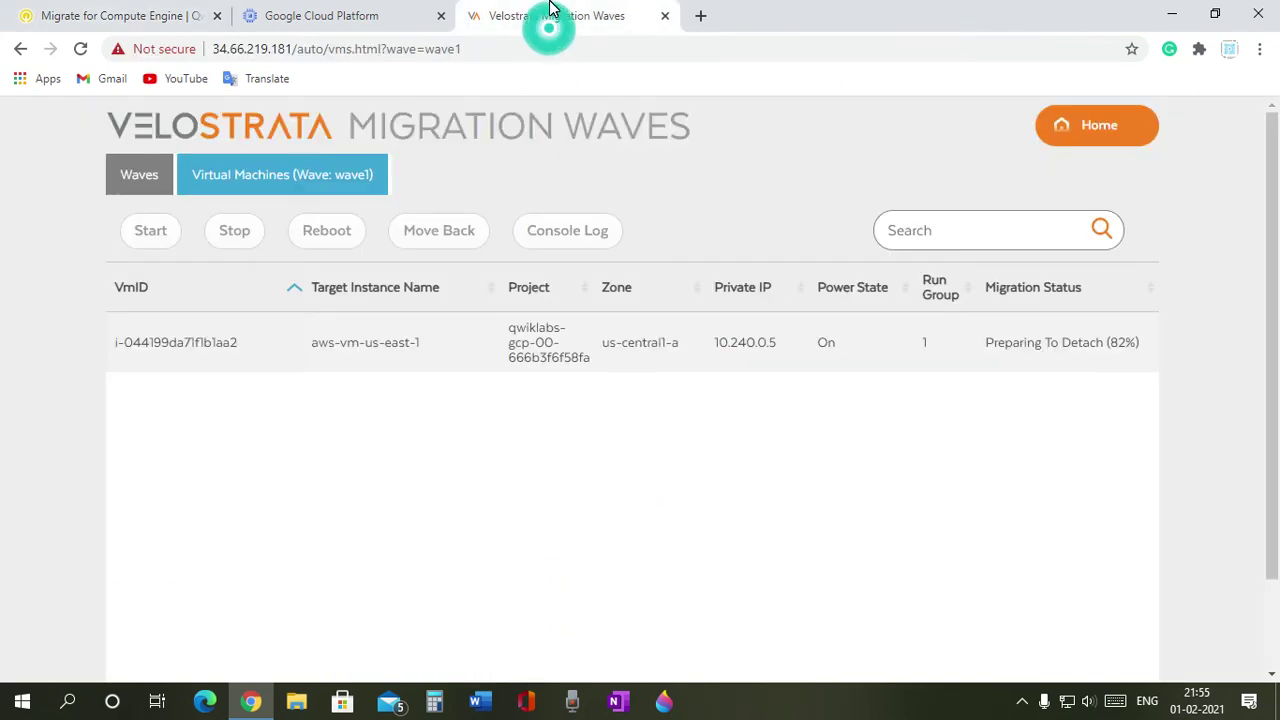
pyautogui.click(295, 8)
pyautogui.scroll(-3, 462, 342)
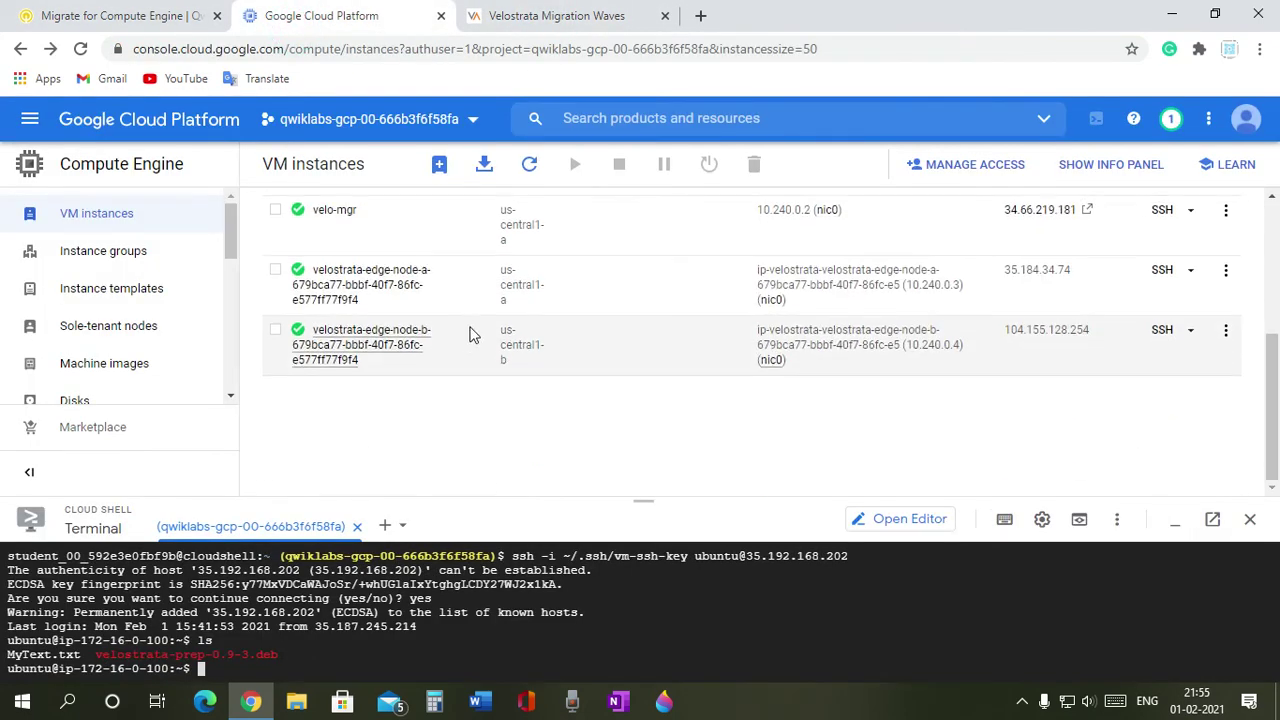
pyautogui.scroll(3, 517, 331)
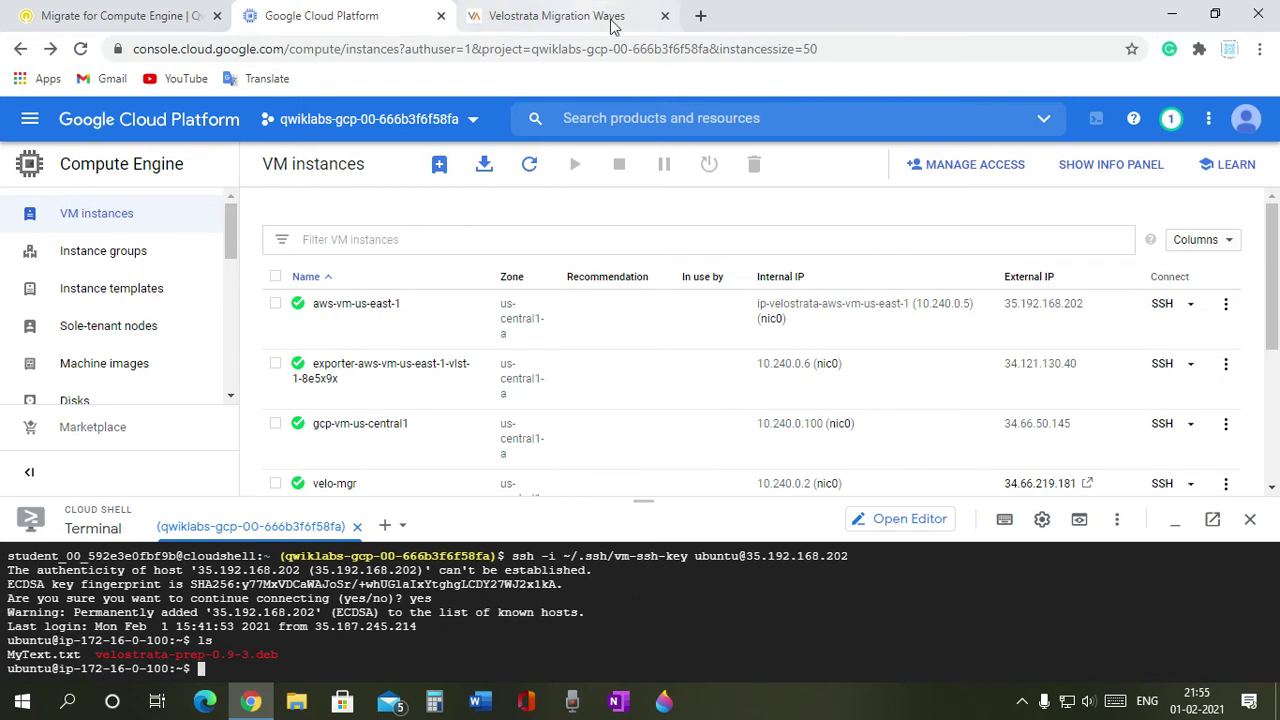
pyautogui.click(1171, 118)
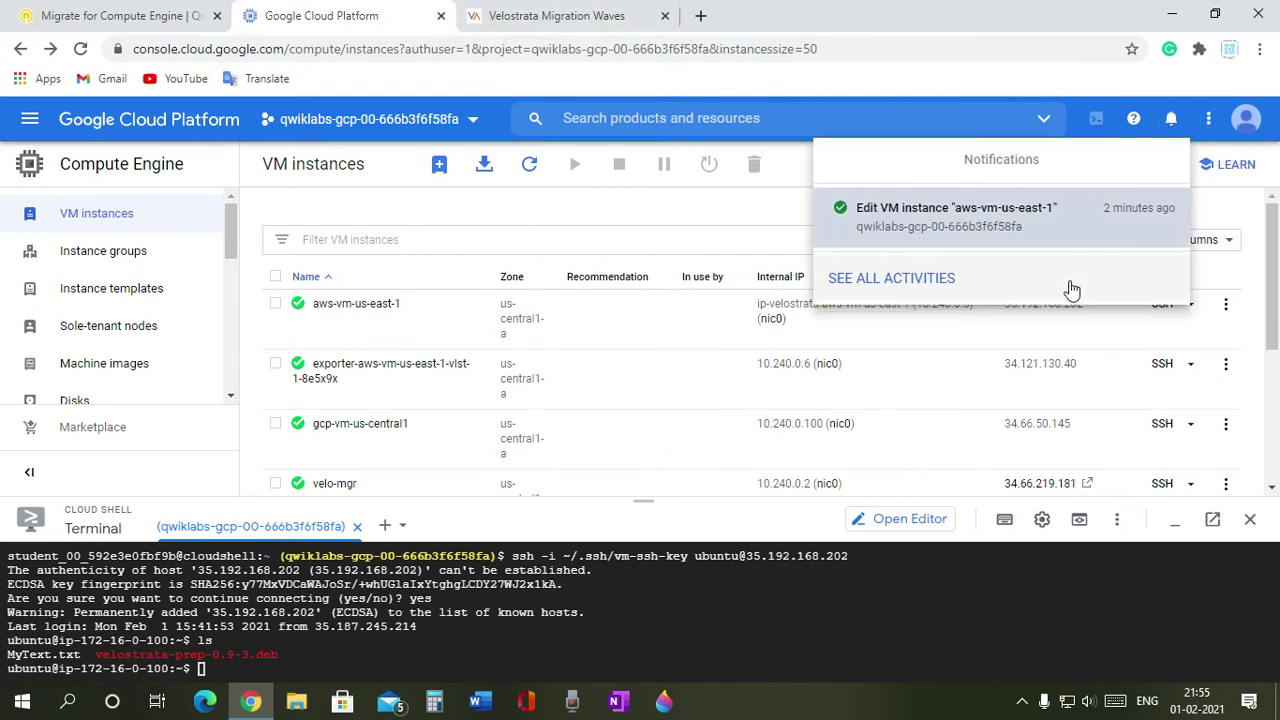
pyautogui.click(476, 208)
# Try to run htop on the migrated VM, and install it with the suggested command sudo apt install htop
pyautogui.click(223, 664)
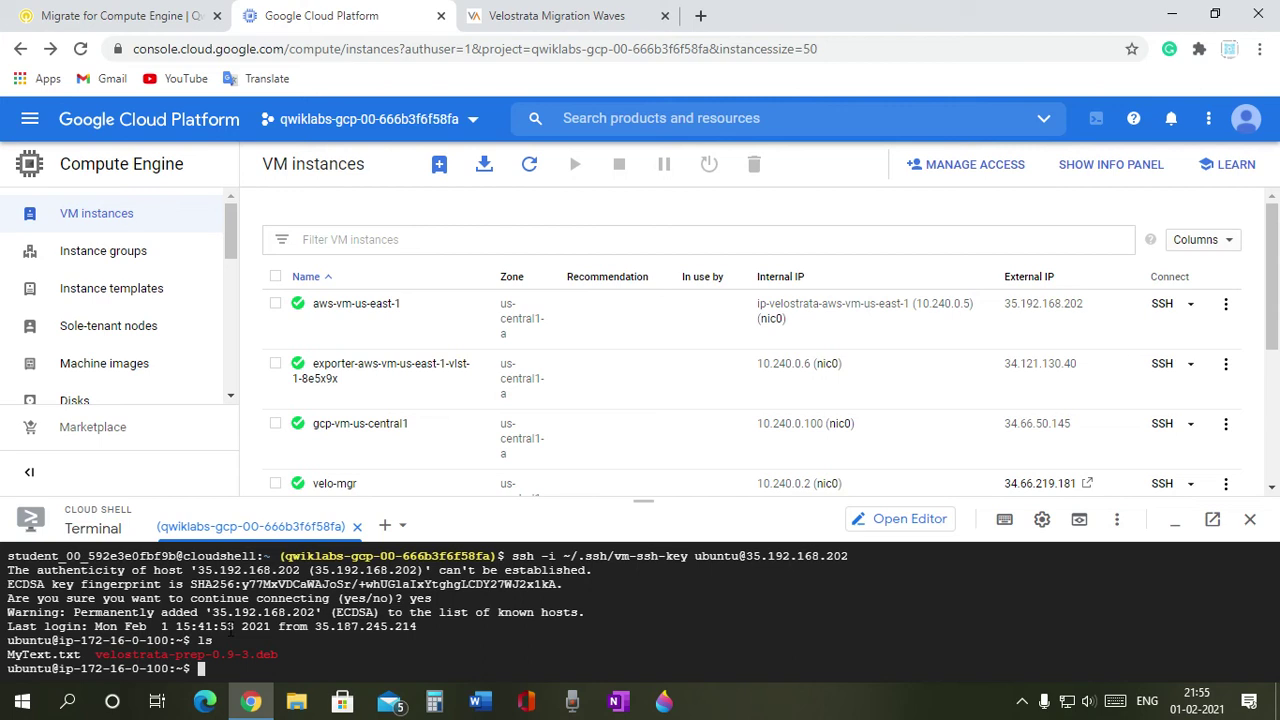
pyautogui.write('htop')
pyautogui.press('Return')
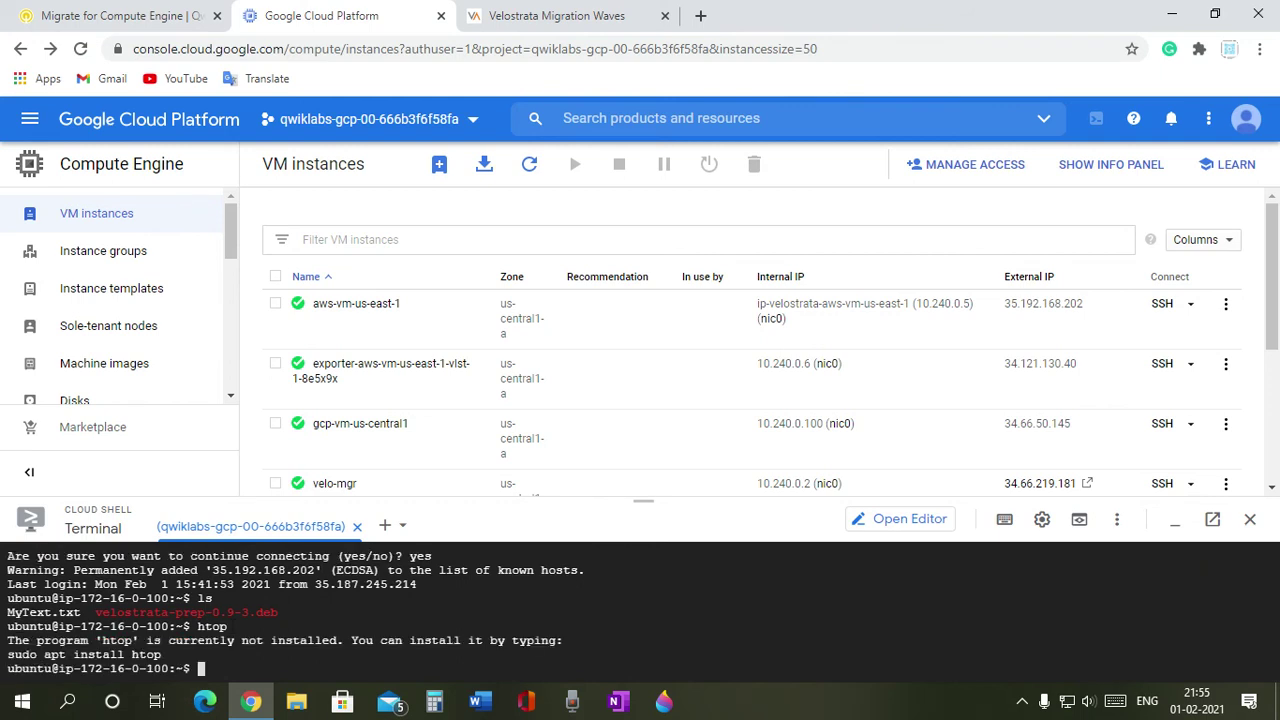
pyautogui.moveTo(162, 655); pyautogui.dragTo(8, 657)
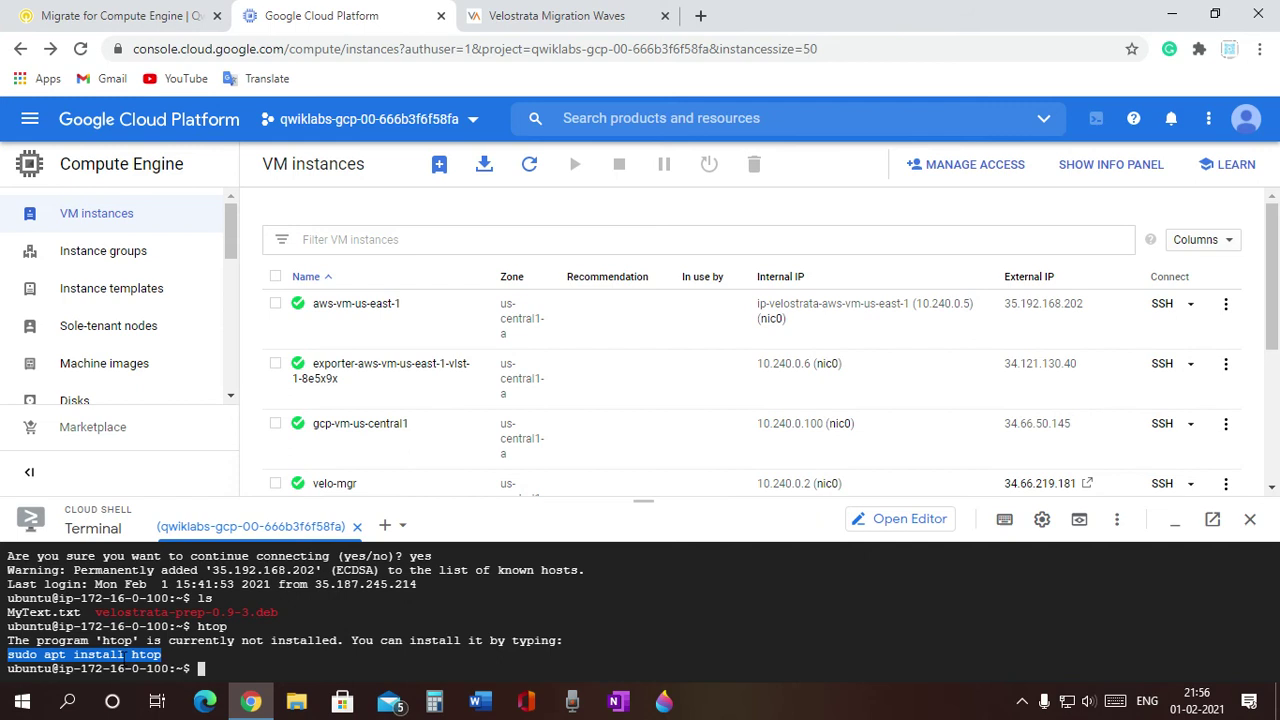
pyautogui.click(203, 666)
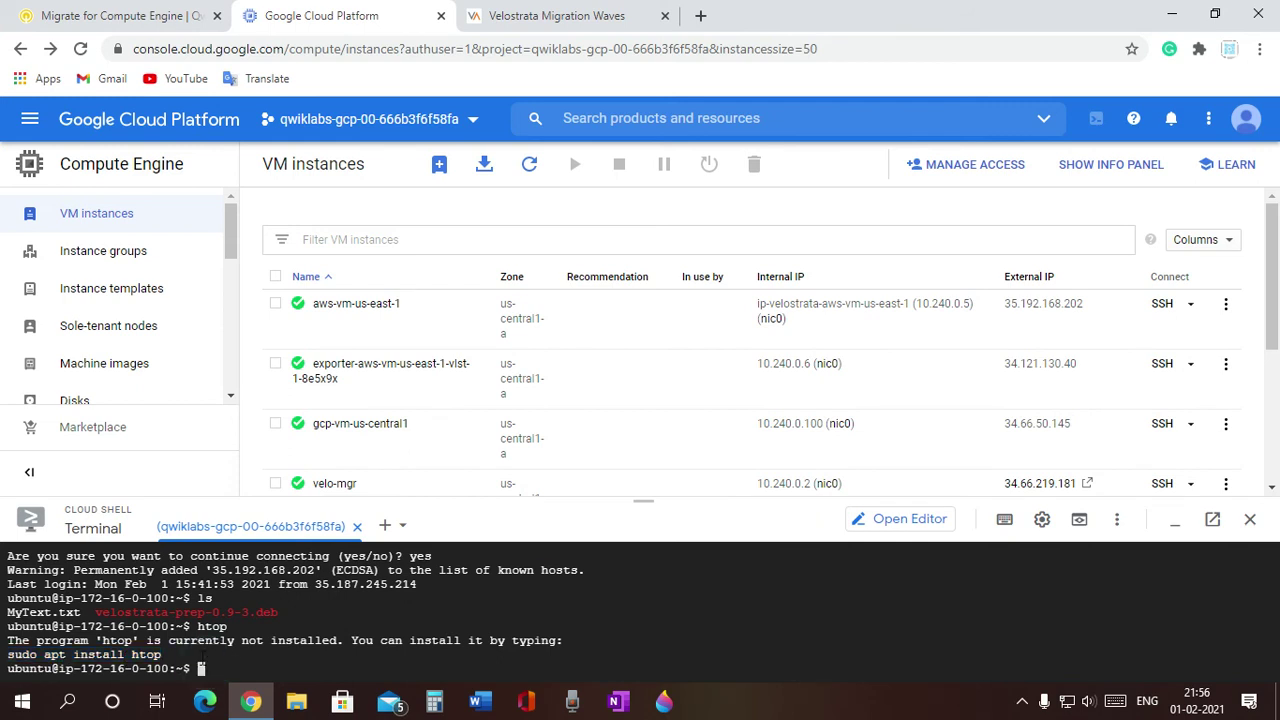
pyautogui.write('sudo apt install htop')
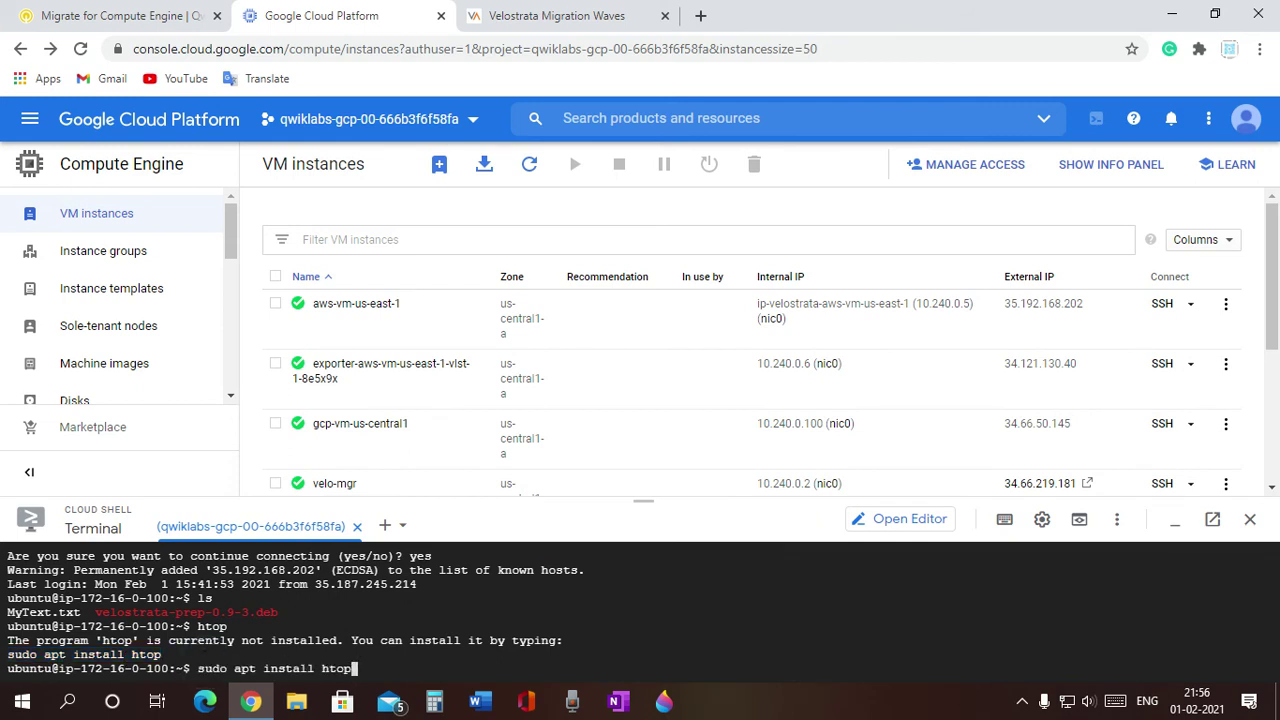
pyautogui.press('Return')
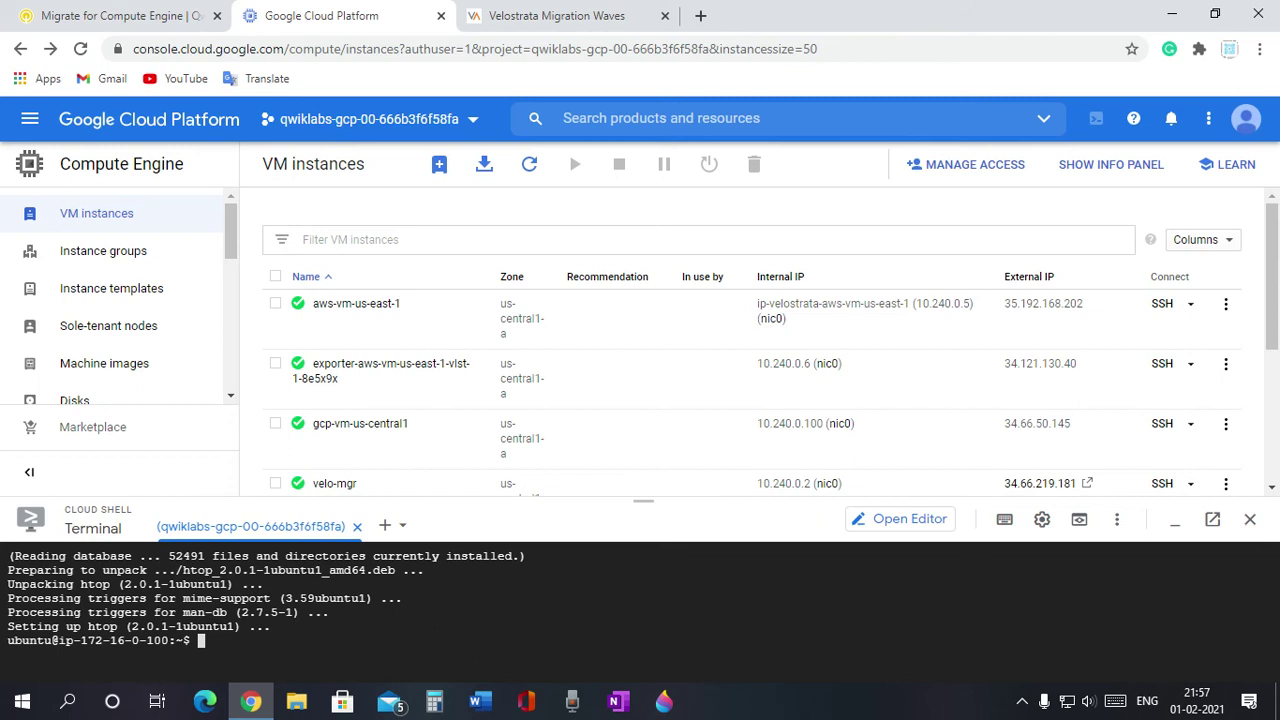
# Run htop on the migrated VM to view its resource usage, and quit back to the prompt
pyautogui.press('Up')
pyautogui.press('Up')
pyautogui.press('Return')
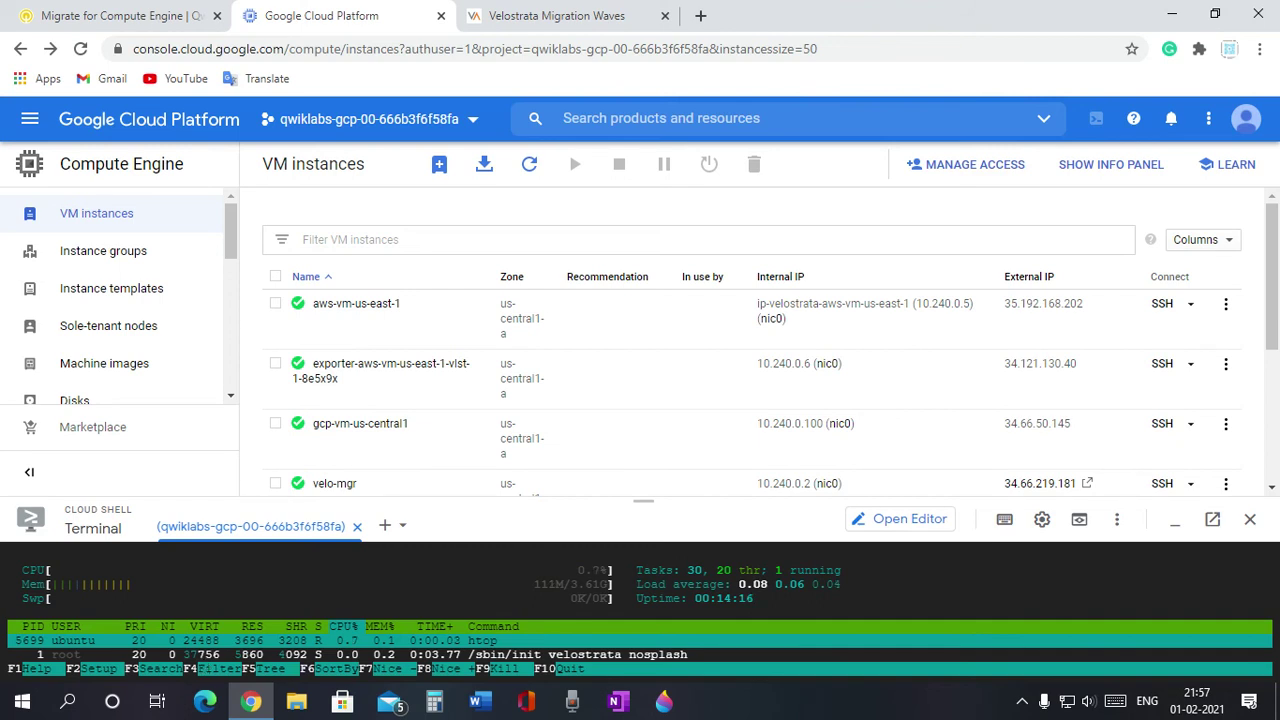
pyautogui.press('q')
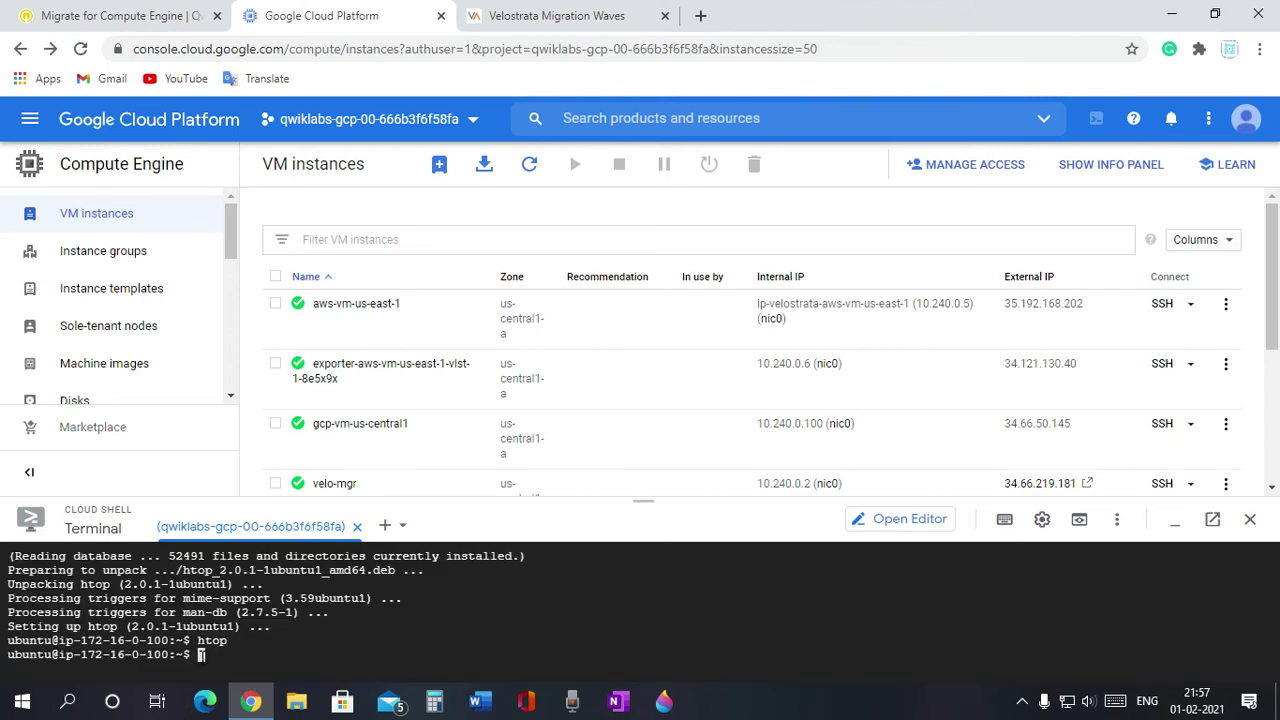
# Check the migration status of the wave1 virtual machine and look through the lab page's credentials and closing sections
pyautogui.click(492, 15)
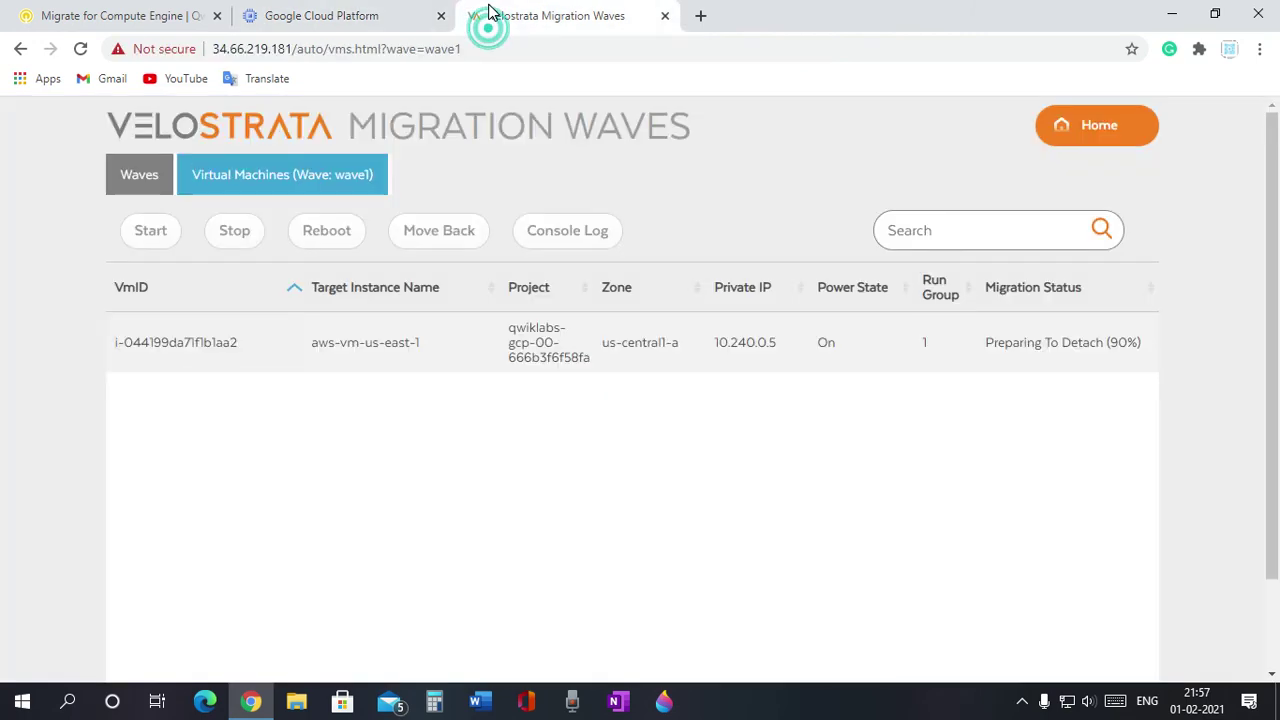
pyautogui.moveTo(1034, 345); pyautogui.dragTo(1106, 414)
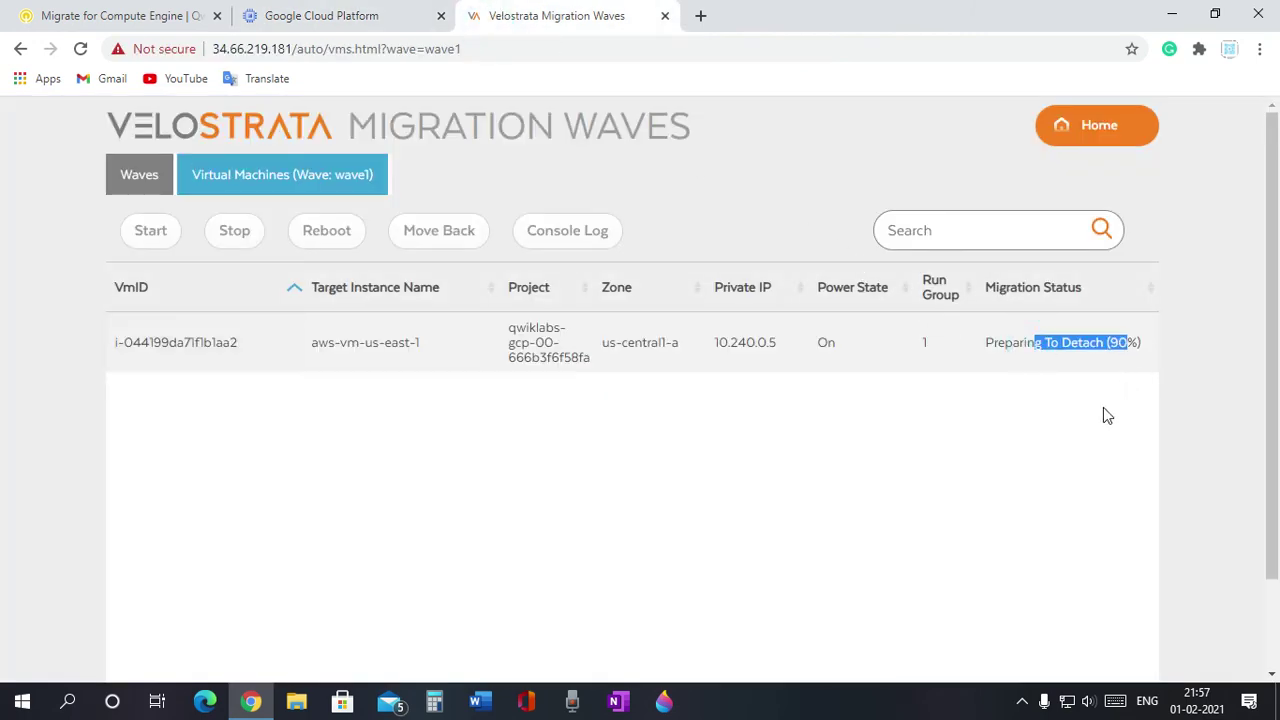
pyautogui.click(1103, 407)
pyautogui.click(108, 12)
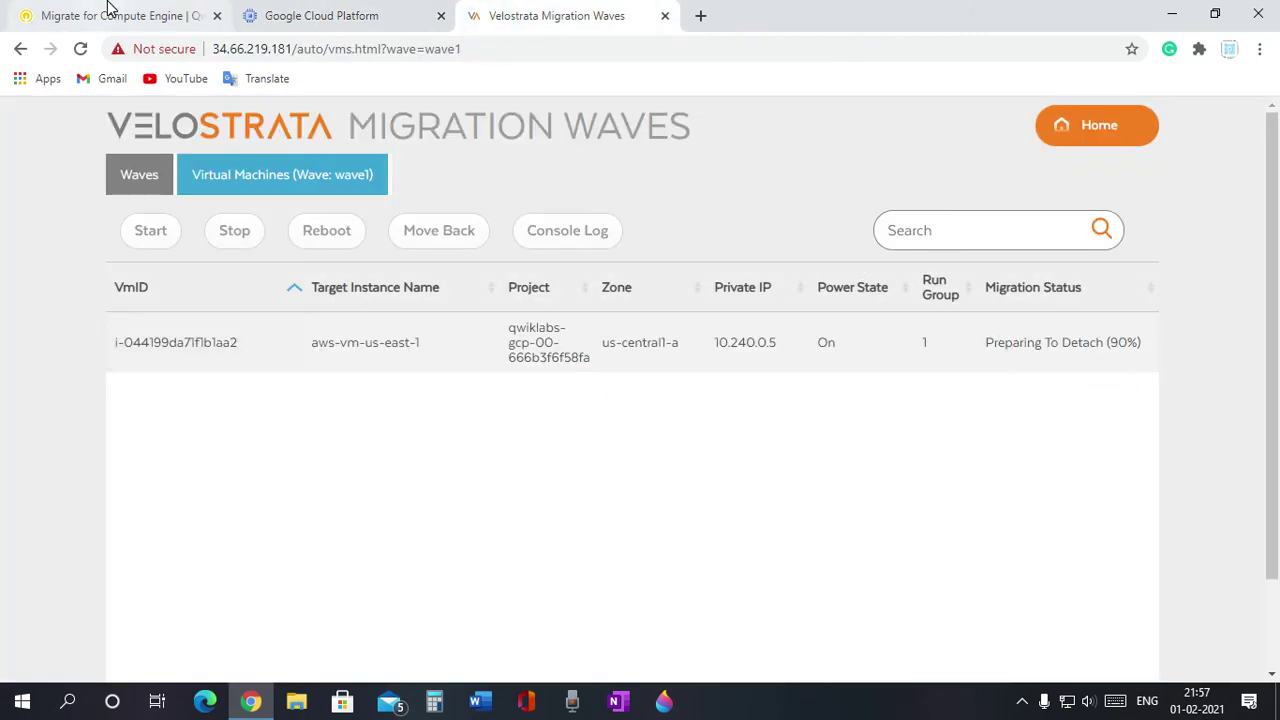
pyautogui.scroll(5, 119, 261)
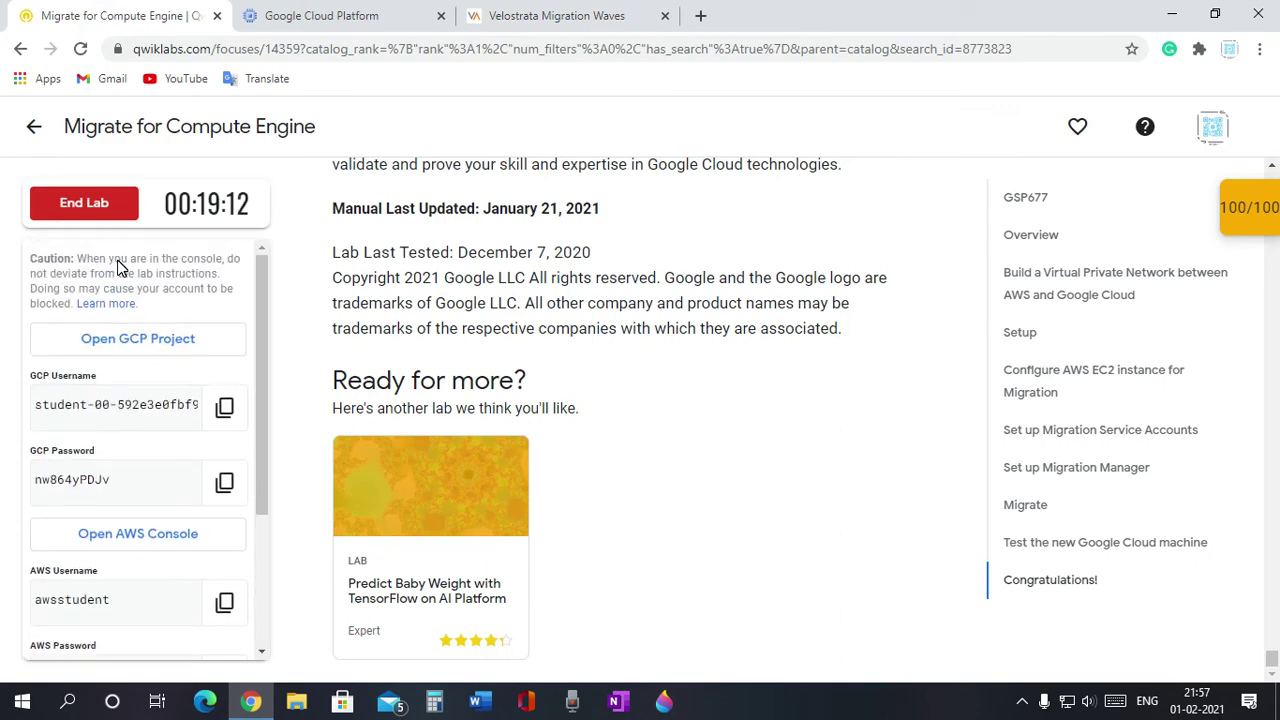
pyautogui.scroll(-4, 119, 261)
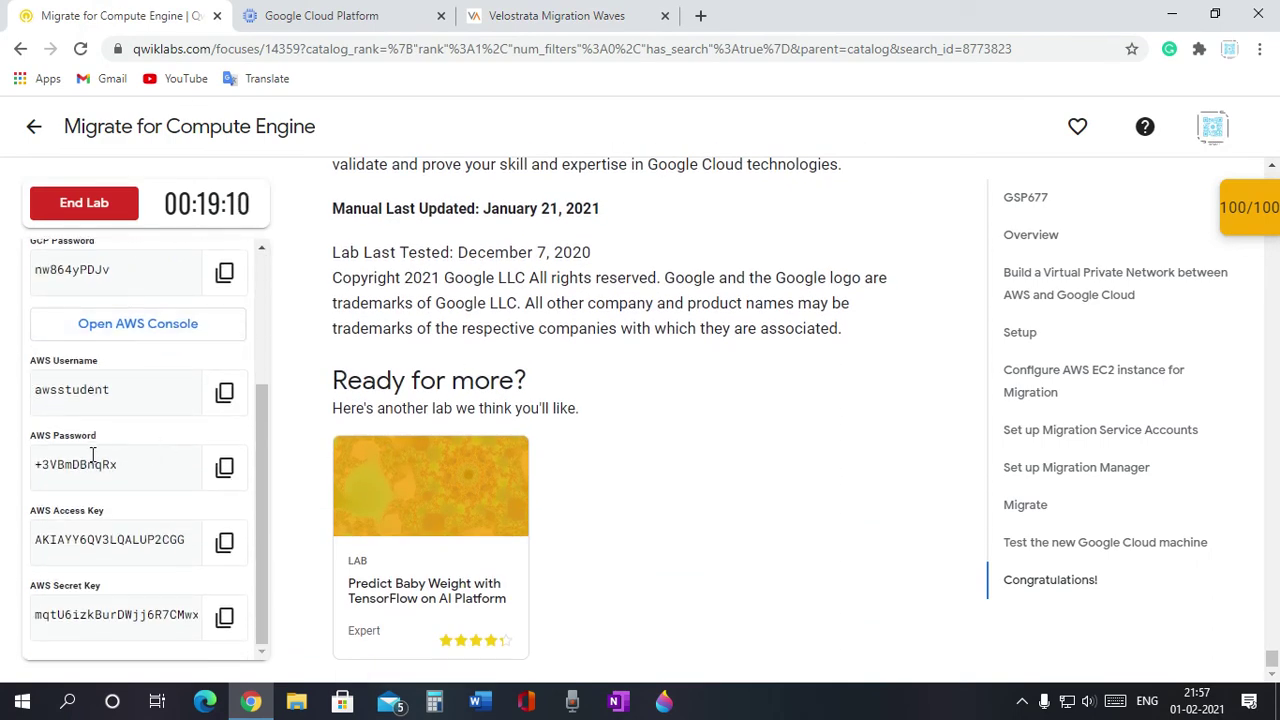
pyautogui.scroll(2, 354, 420)
pyautogui.scroll(5, 354, 420)
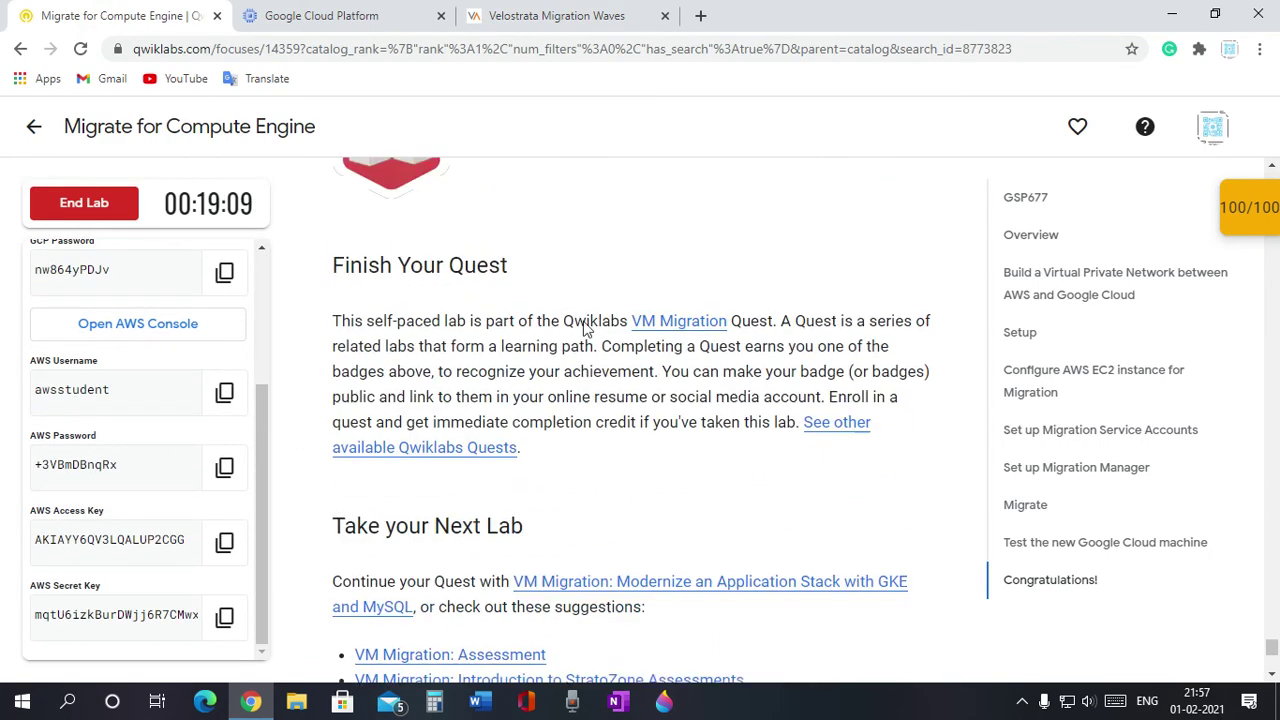
pyautogui.scroll(-5, 587, 330)
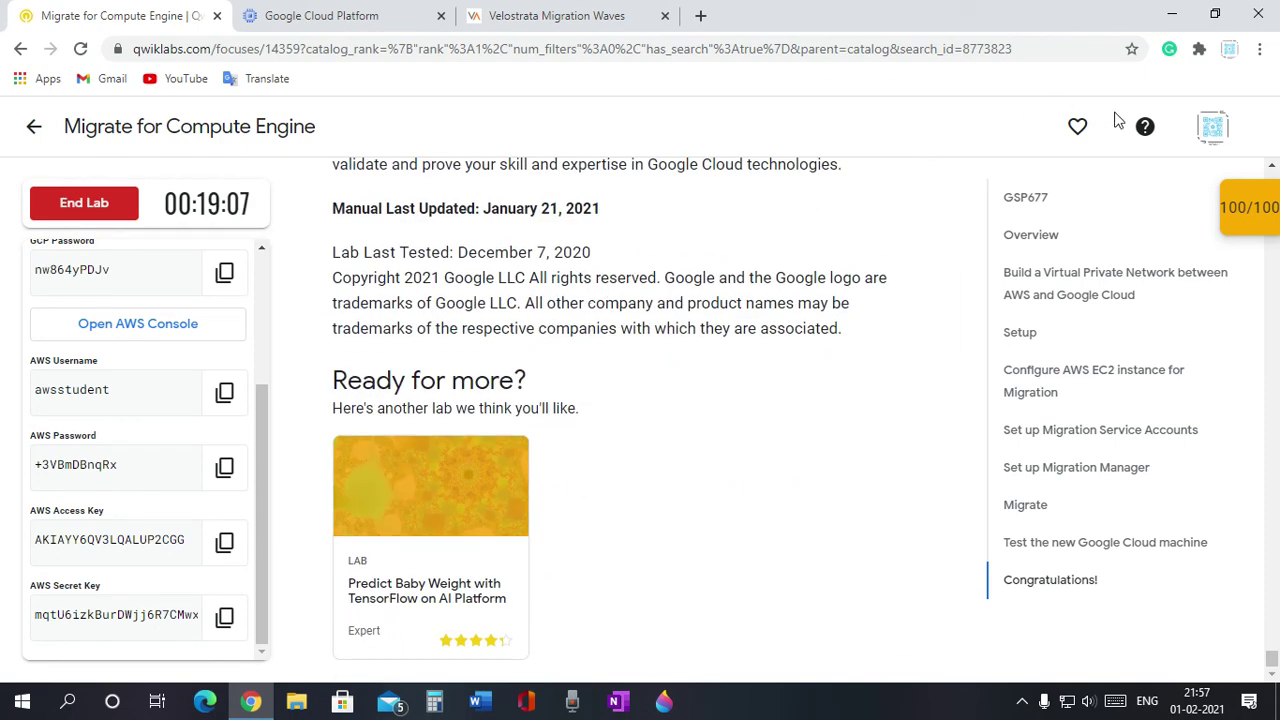
# Recheck the wave1 migration status and look over the running VM instances in Compute Engine
pyautogui.click(565, 16)
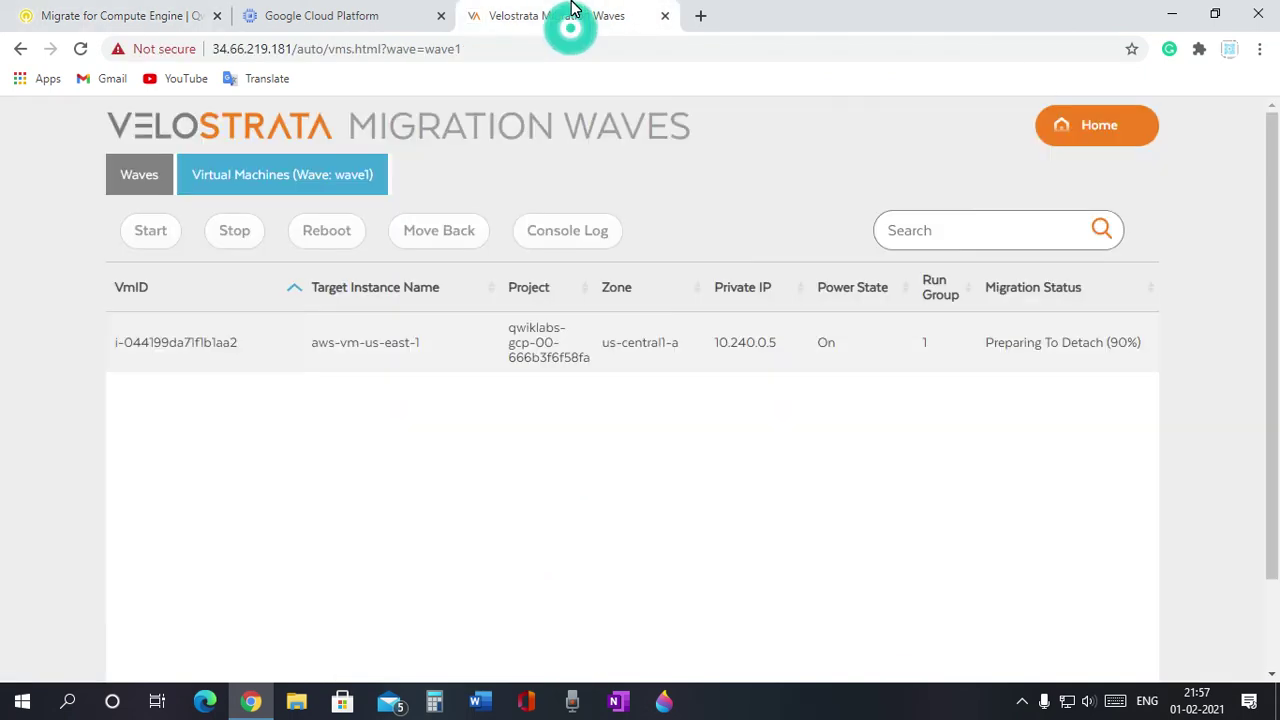
pyautogui.moveTo(1063, 340); pyautogui.dragTo(1028, 342)
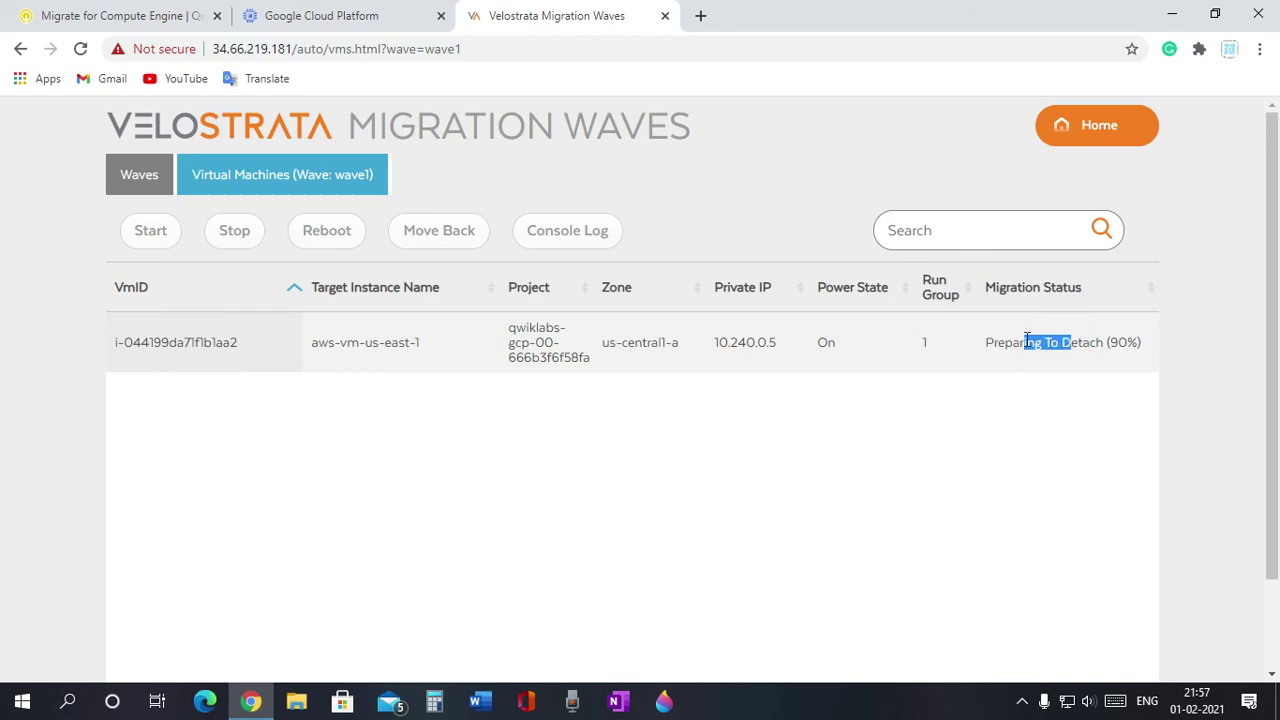
pyautogui.click(305, 16)
pyautogui.scroll(-3, 570, 383)
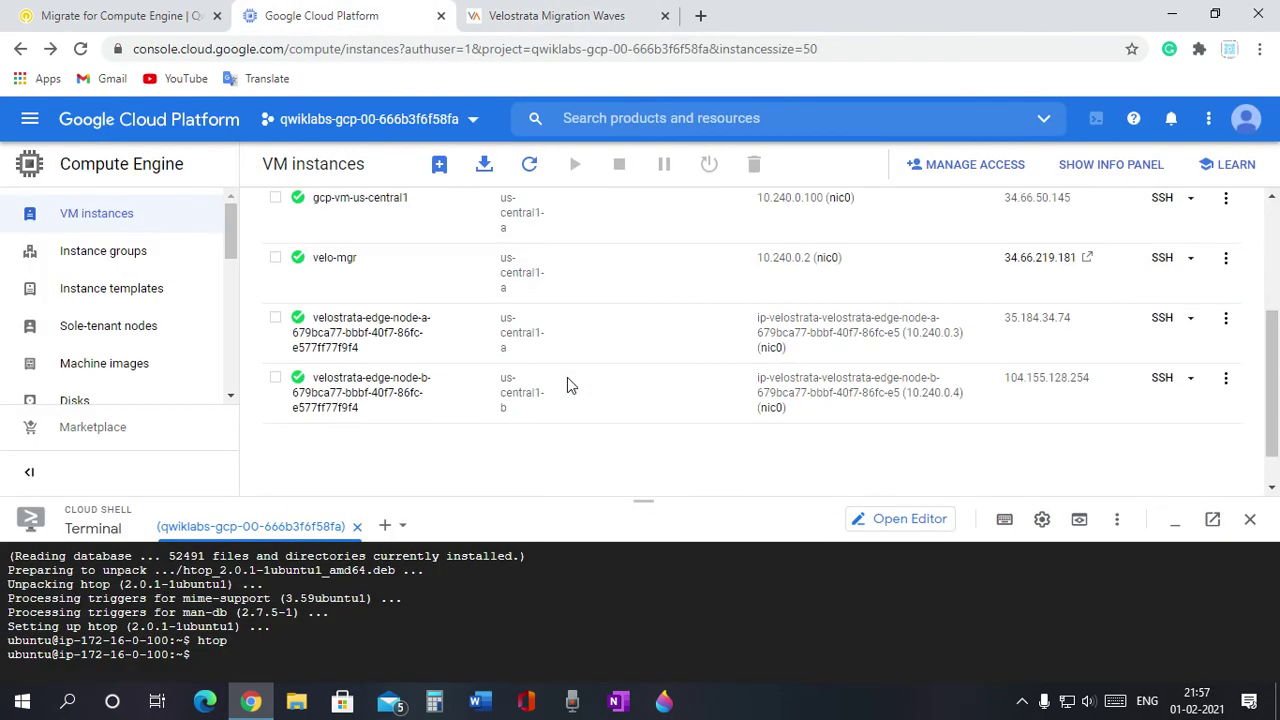
pyautogui.scroll(3, 567, 378)
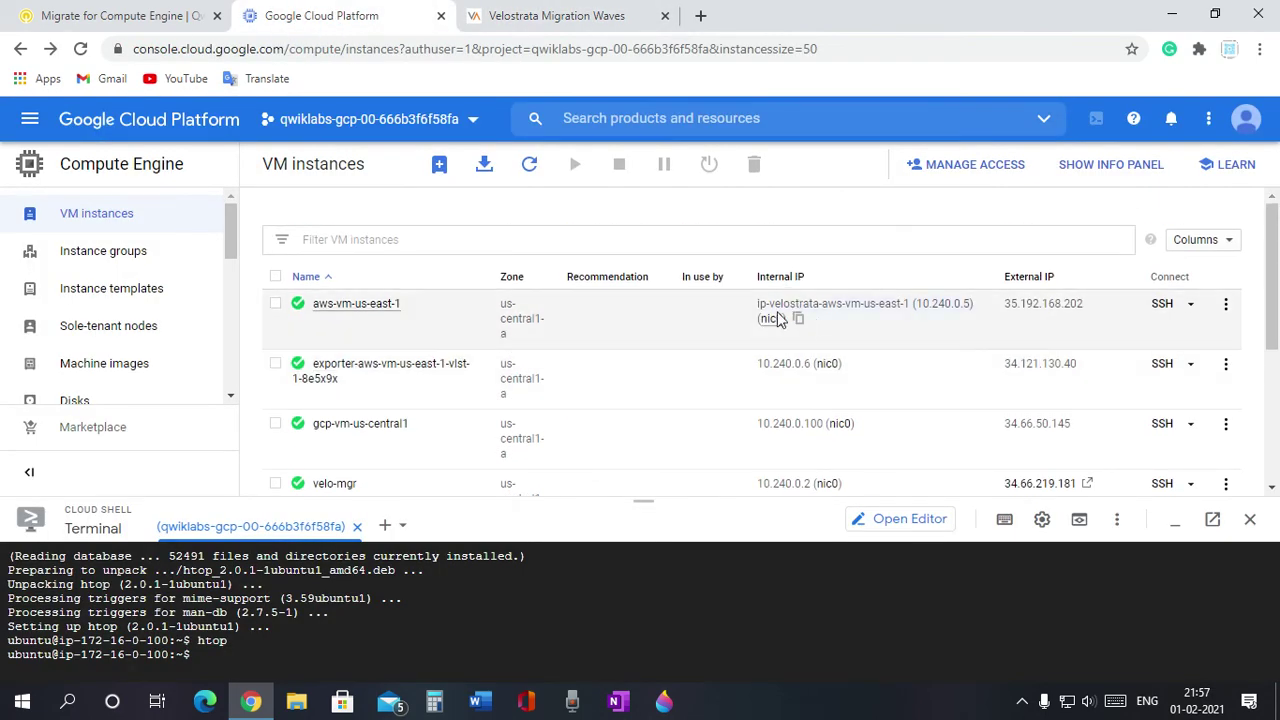
pyautogui.moveTo(1037, 315)
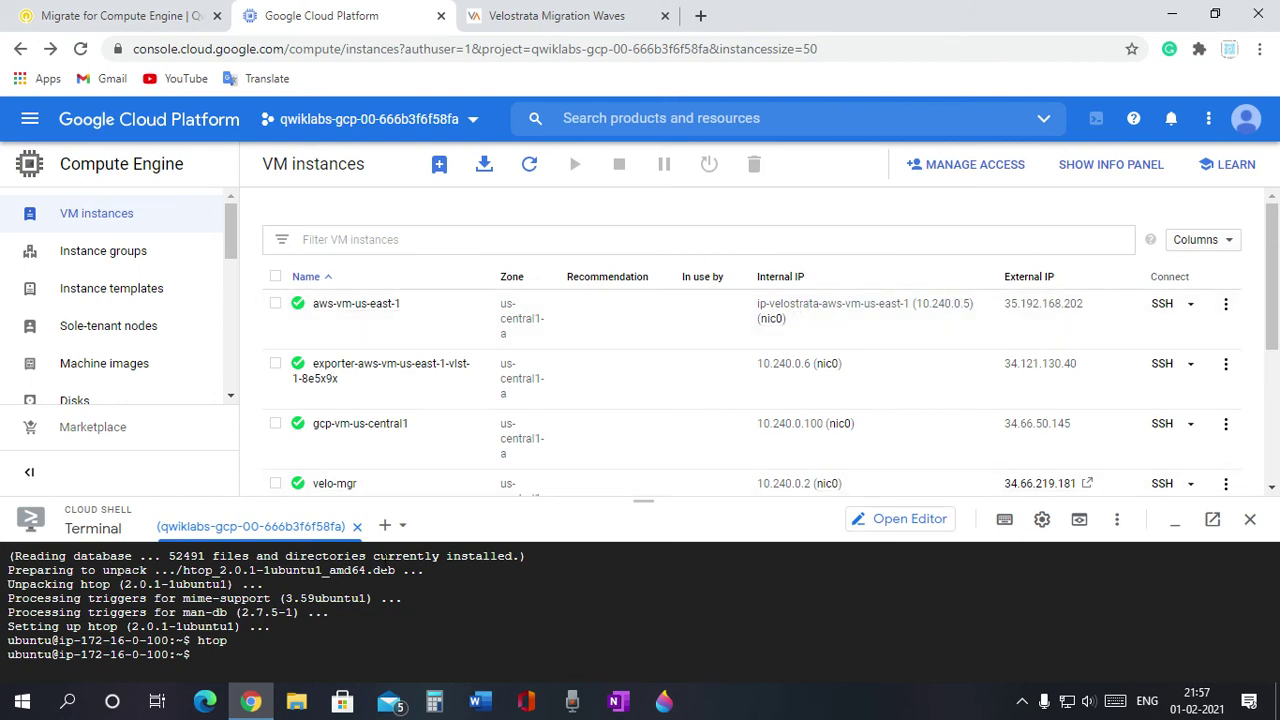
# Run git clone without a repository on the migrated VM, and bring the command back onto the prompt
pyautogui.click(245, 660)
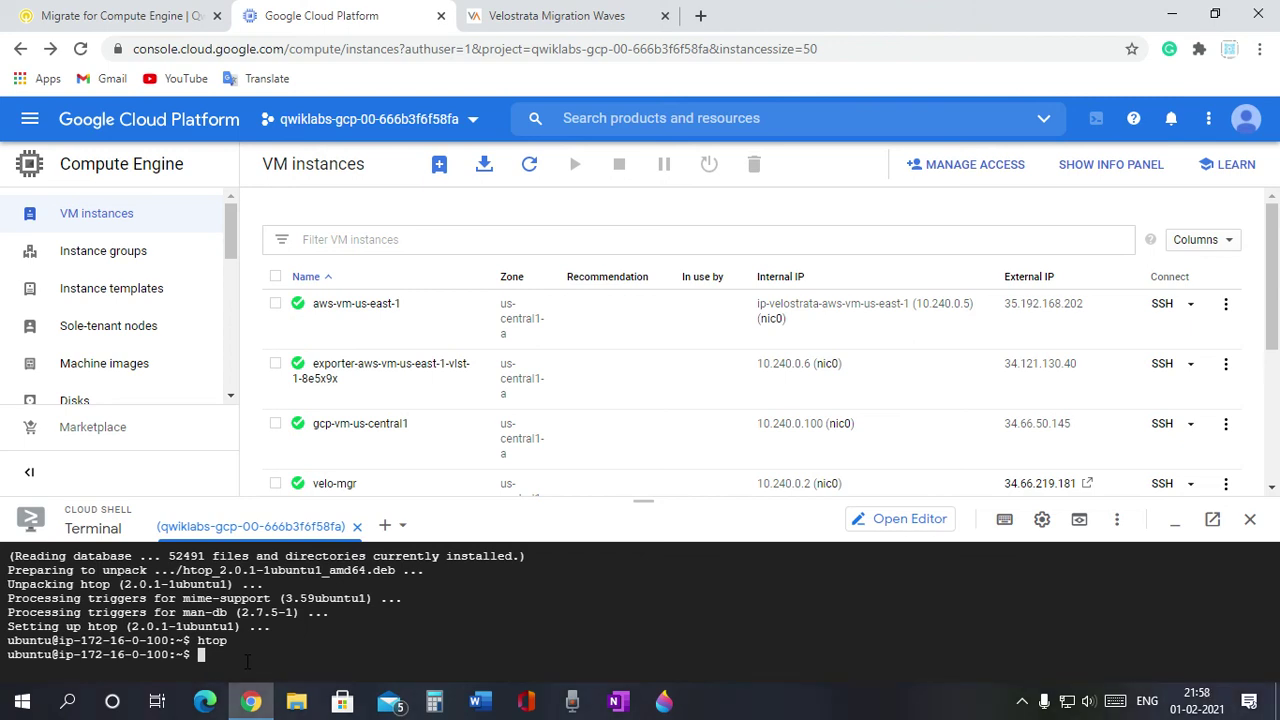
pyautogui.write('git clone')
pyautogui.press('Return')
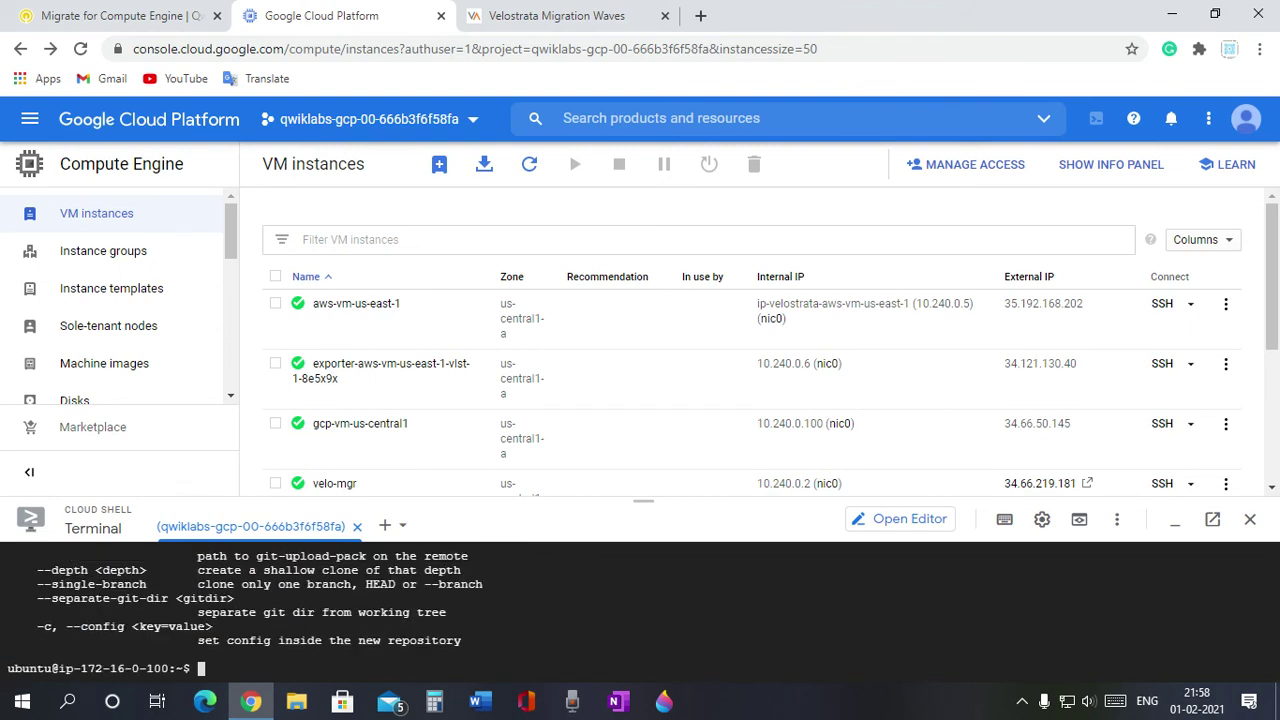
pyautogui.press('Up')
# Find the foxlet/macOS-Simple-KVM repository through a Google search for "kvm mac os" and copy its HTTPS clone URL
pyautogui.click(701, 20)
pyautogui.click(674, 48)
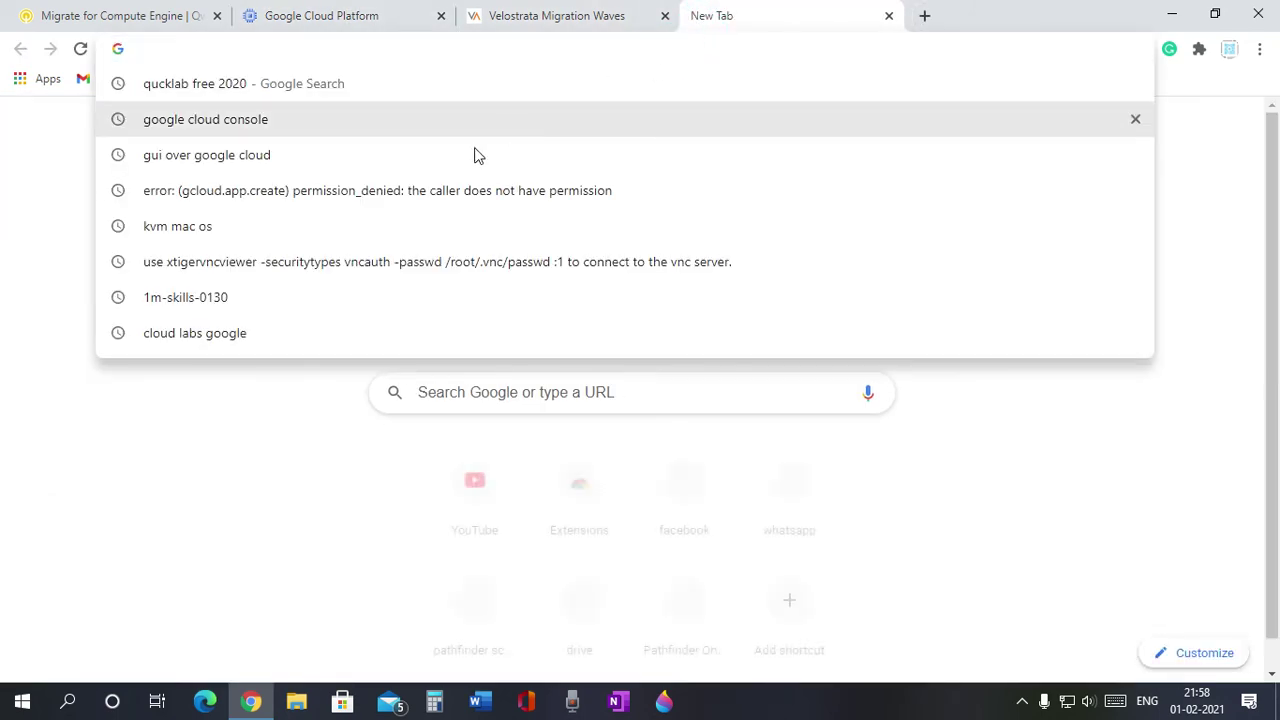
pyautogui.click(349, 228)
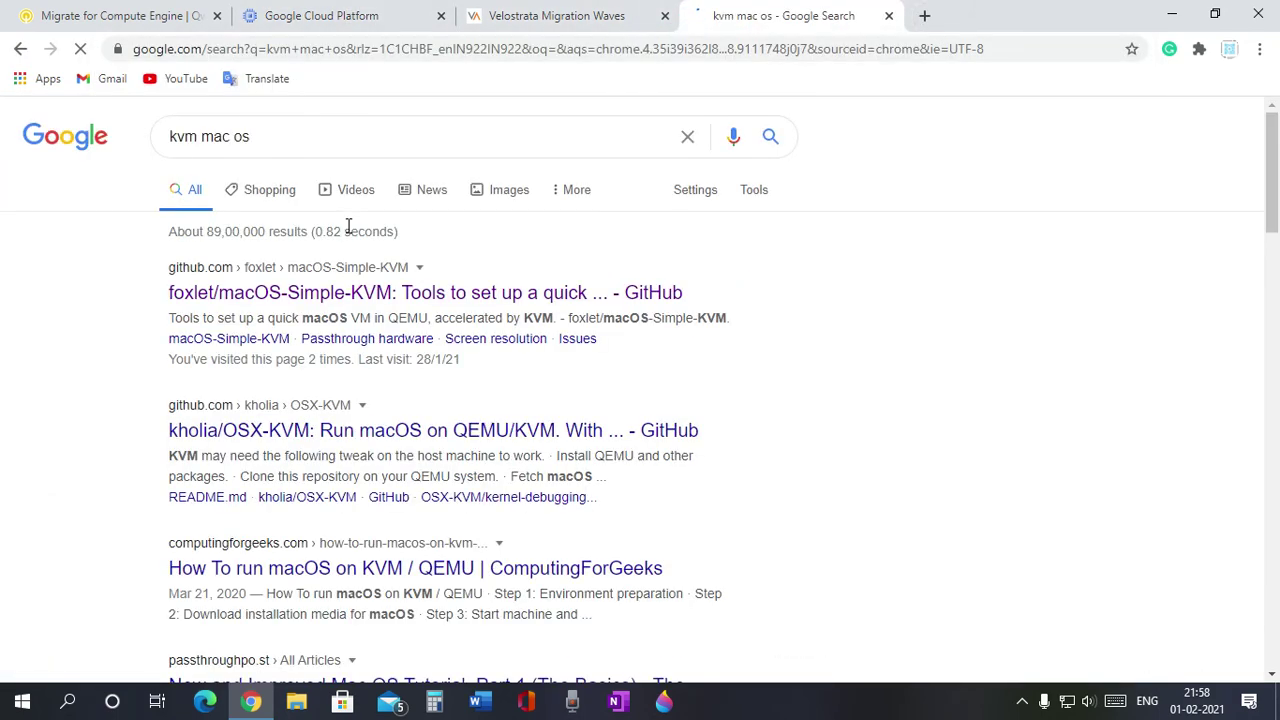
pyautogui.click(327, 290)
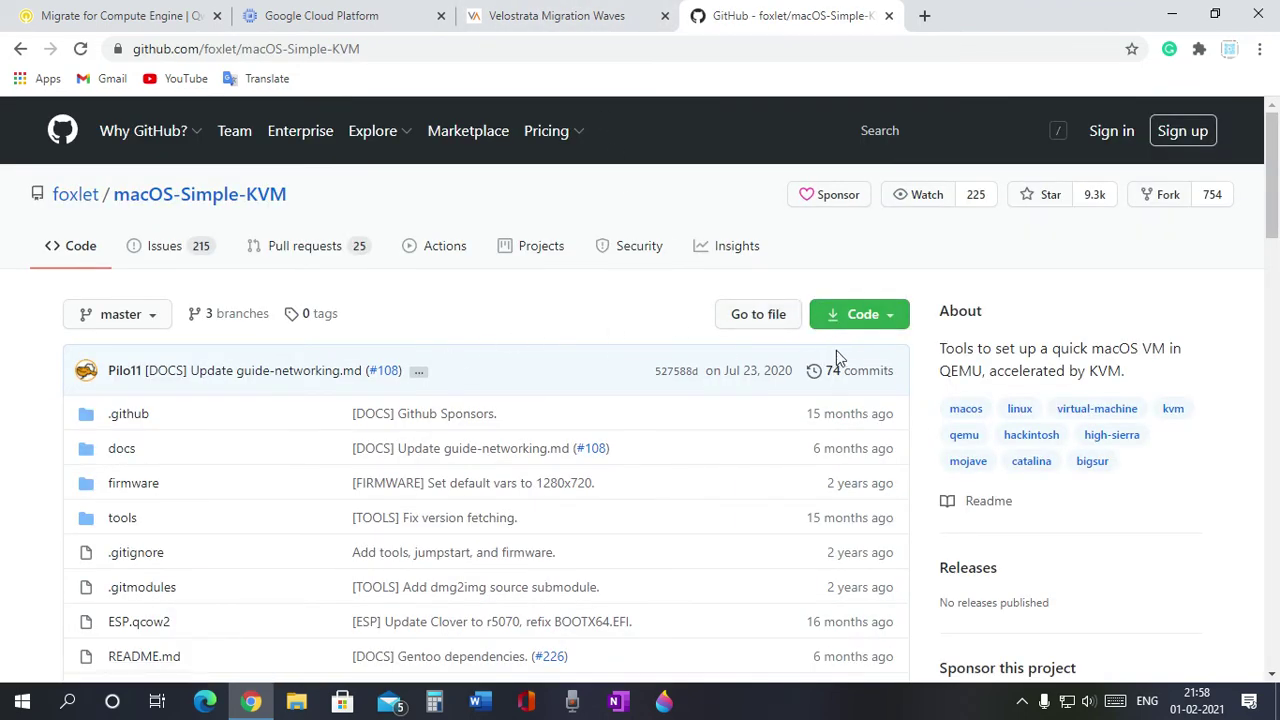
pyautogui.click(890, 318)
pyautogui.click(873, 420)
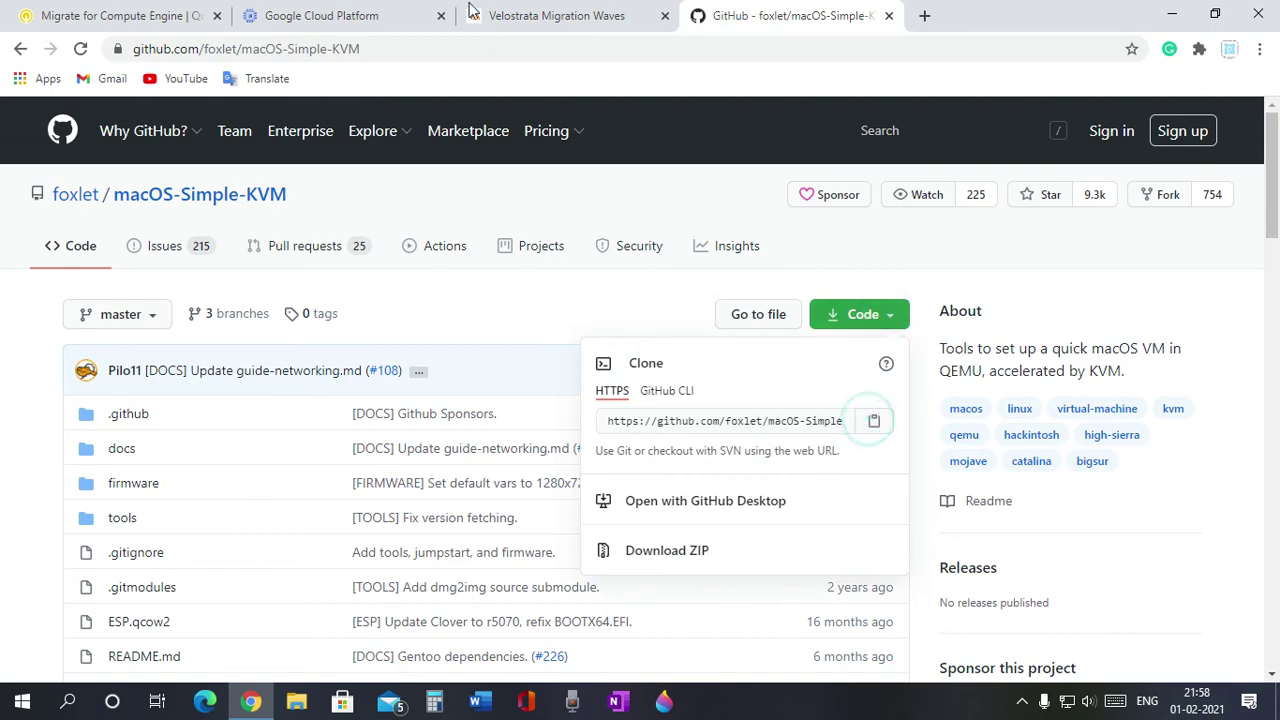
pyautogui.click(387, 12)
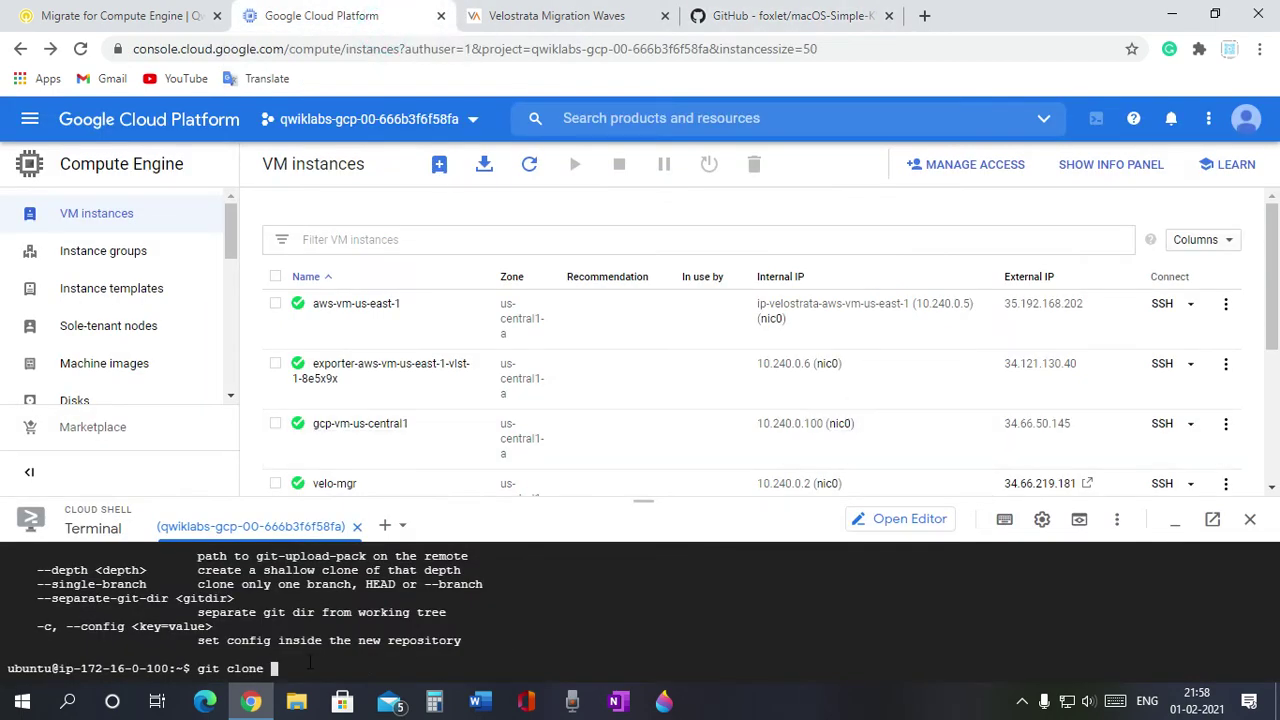
pyautogui.hotkey('ctrl', 'v')
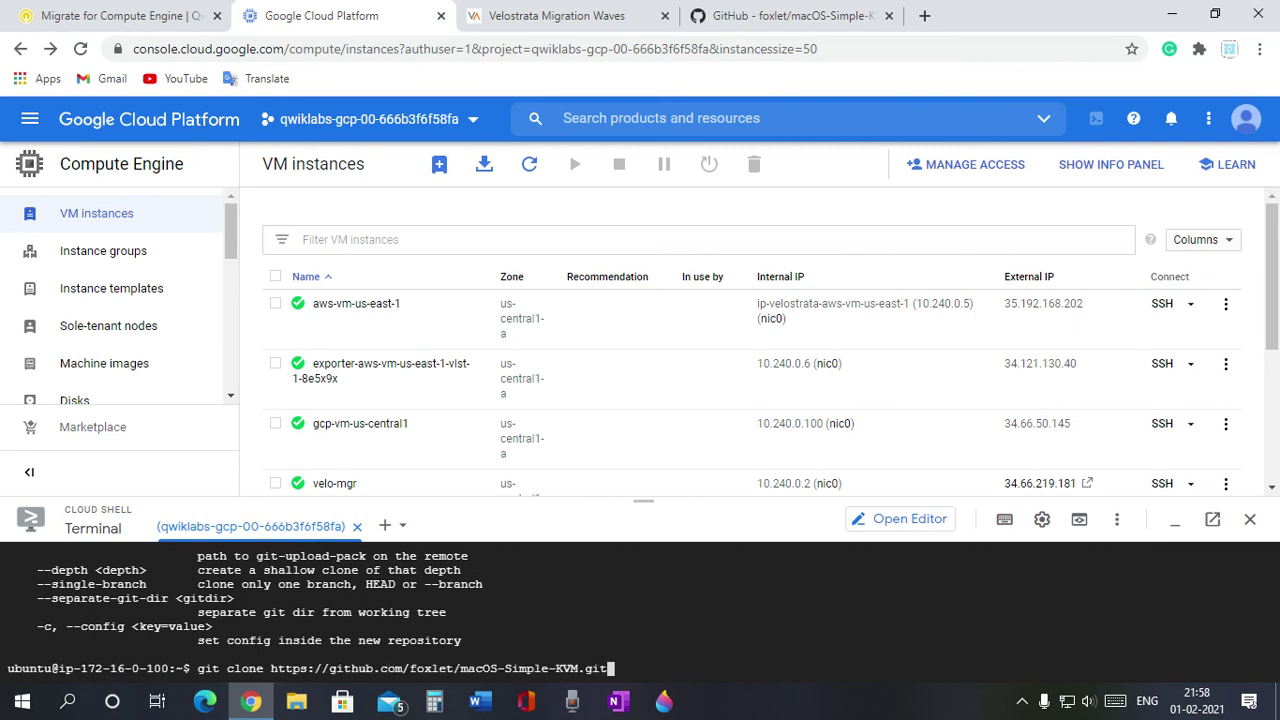
pyautogui.press('Return')
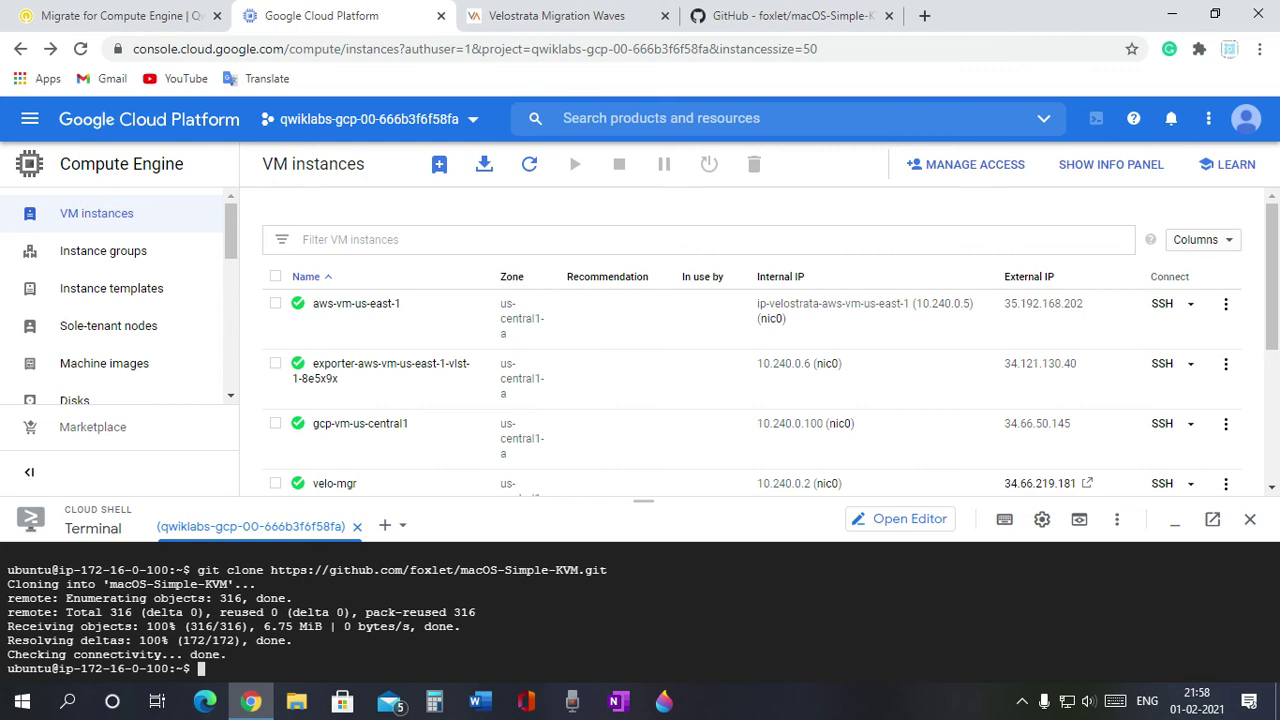
# Change into the macOS-Simple-KVM directory on the migrated VM and run its jumpstart.sh script with bash
pyautogui.write('cd')
pyautogui.moveTo(462, 570); pyautogui.dragTo(577, 570)
pyautogui.click(577, 570)
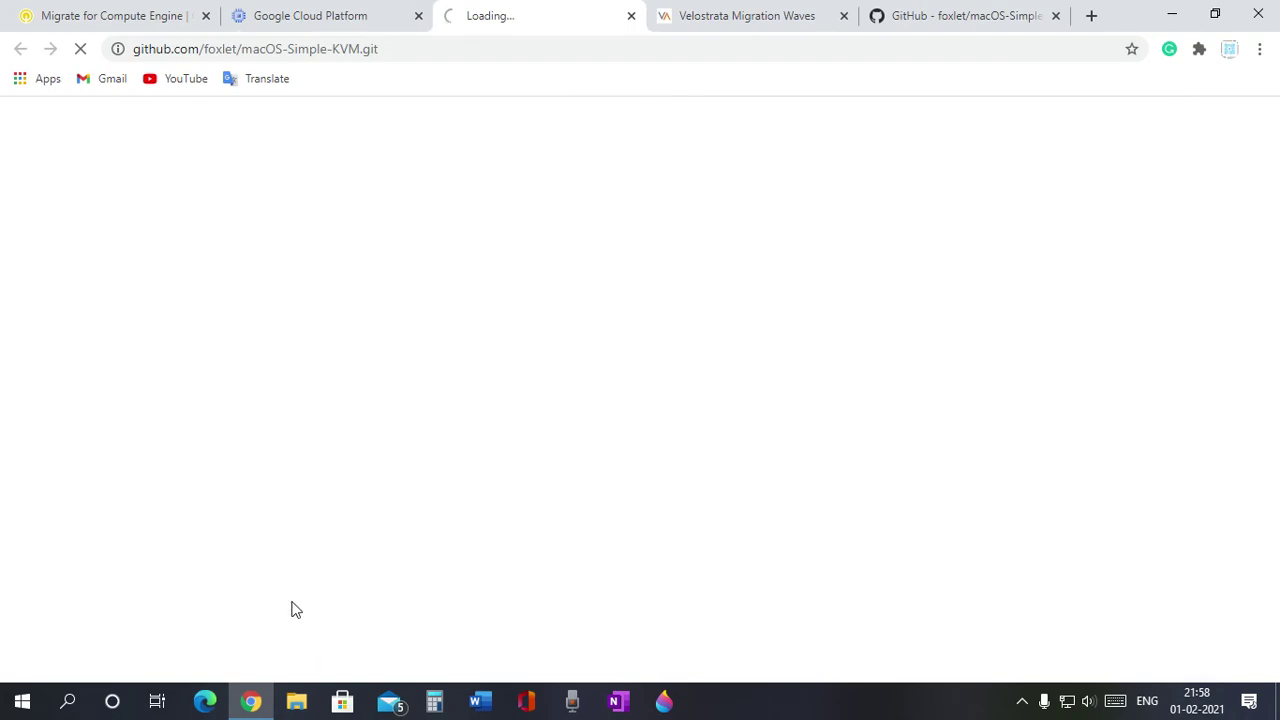
pyautogui.click(630, 16)
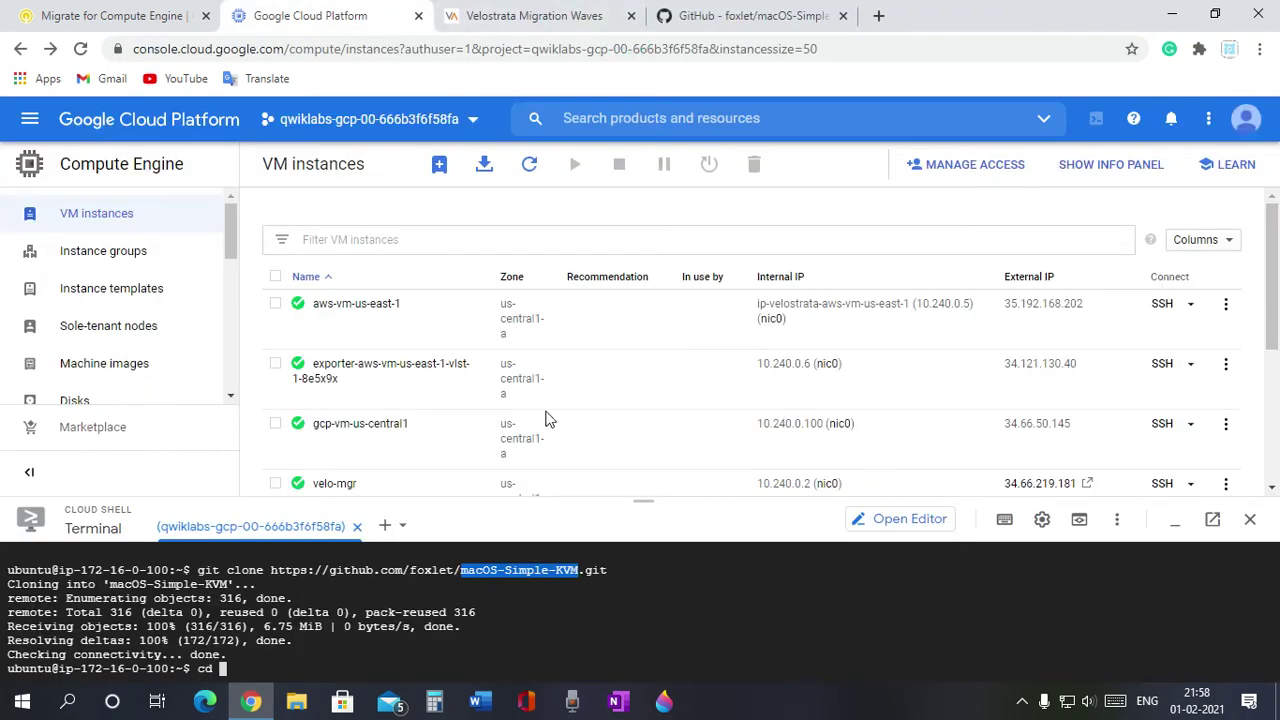
pyautogui.click(224, 668)
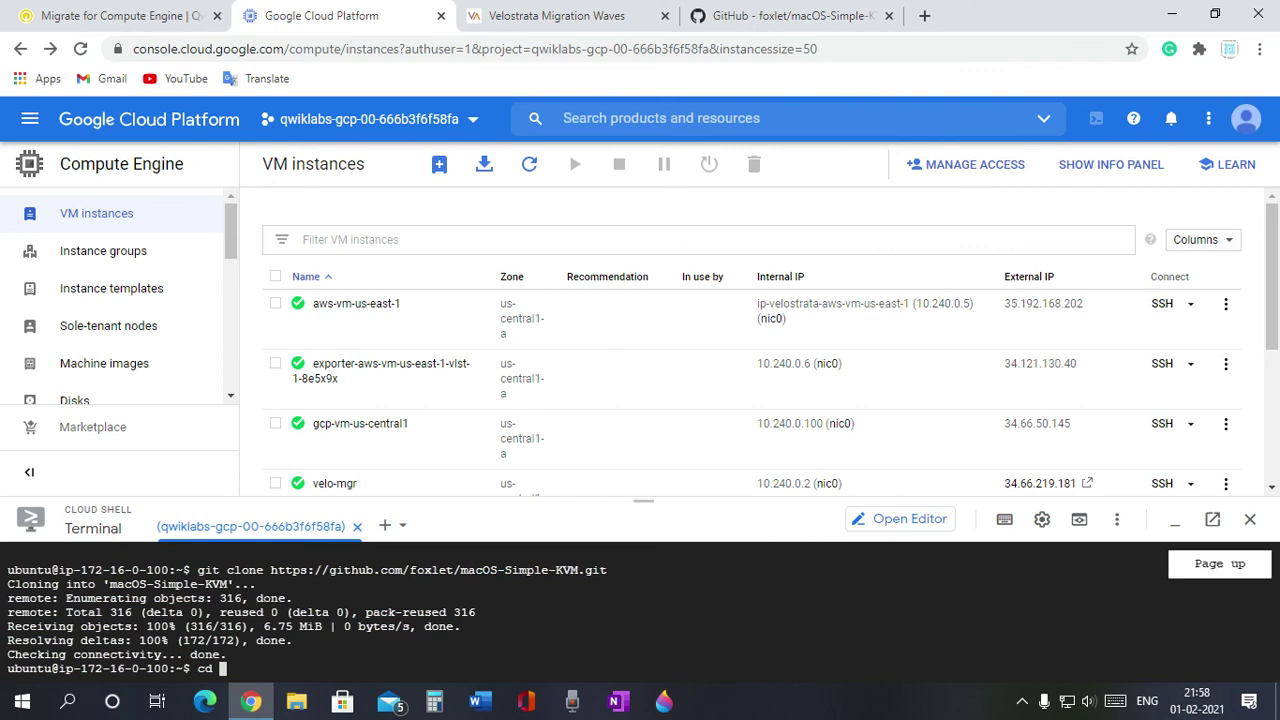
pyautogui.hotkey('ctrl', 'v')
pyautogui.press('BackSpace')
pyautogui.press('BackSpace')
pyautogui.press('BackSpace')
pyautogui.press('BackSpace')
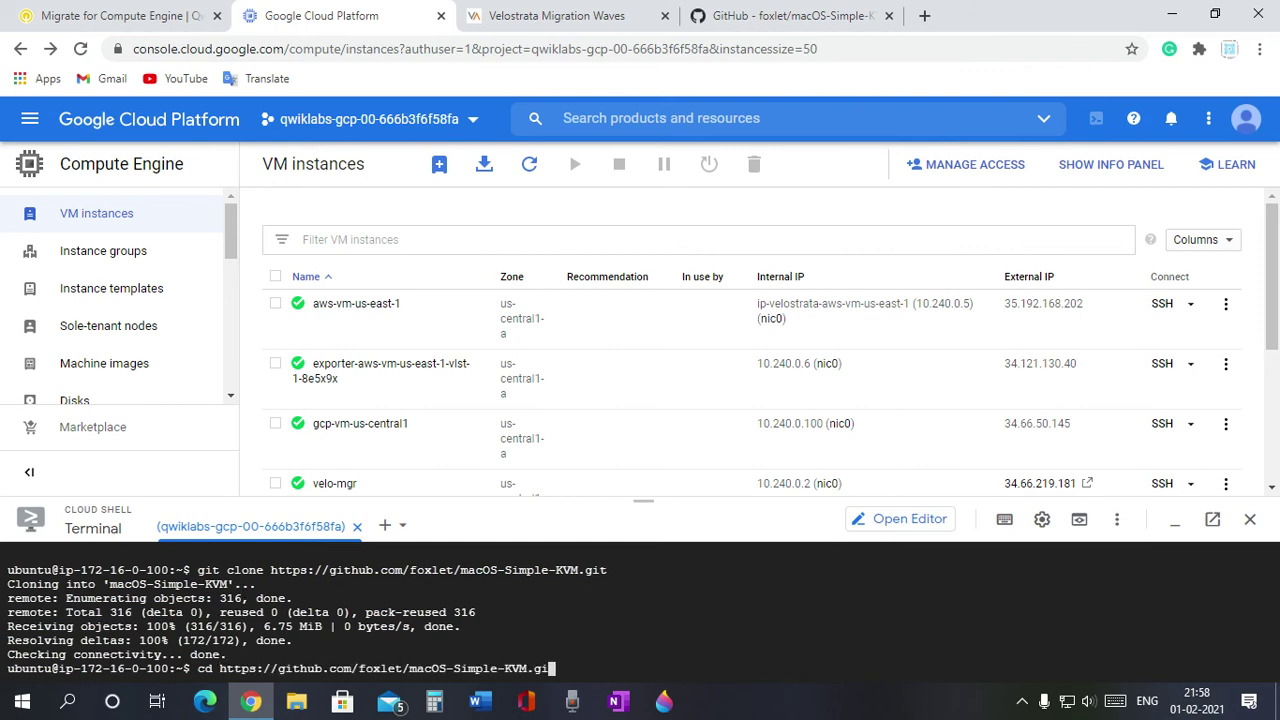
pyautogui.press('Left')
pyautogui.press('Left')
pyautogui.press('Left')
pyautogui.press('Left')
pyautogui.press('Left')
pyautogui.press('Left')
pyautogui.press('Left')
pyautogui.press('Left')
pyautogui.press('Left')
pyautogui.press('Left')
pyautogui.press('Left')
pyautogui.press('Left')
pyautogui.press('Left')
pyautogui.press('Left')
pyautogui.press('Left')
pyautogui.press('Left')
pyautogui.press('Left')
pyautogui.press('Left')
pyautogui.press('Left')
pyautogui.press('Left')
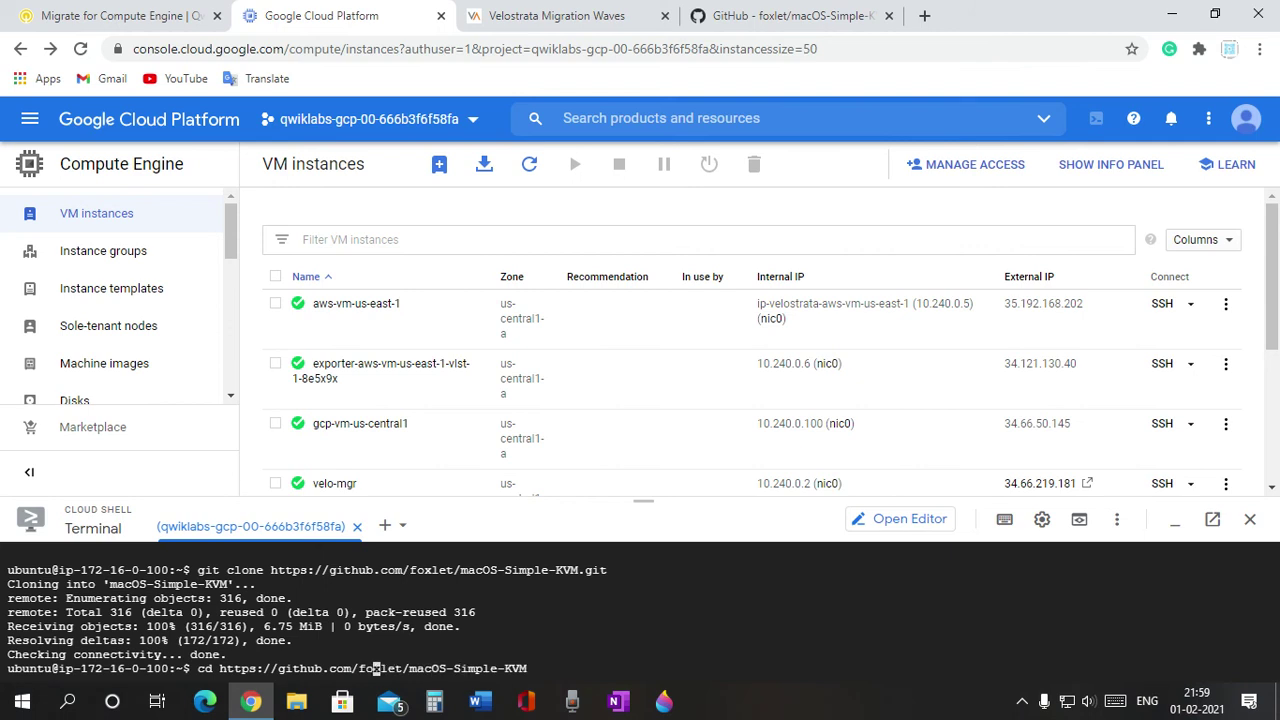
pyautogui.press('Right')
pyautogui.press('Right')
pyautogui.press('Right')
pyautogui.press('Right')
pyautogui.press('Right')
pyautogui.press('BackSpace')
pyautogui.press('BackSpace')
pyautogui.press('BackSpace')
pyautogui.press('BackSpace')
pyautogui.press('BackSpace')
pyautogui.press('BackSpace')
pyautogui.press('BackSpace')
pyautogui.press('BackSpace')
pyautogui.press('BackSpace')
pyautogui.press('BackSpace')
pyautogui.press('BackSpace')
pyautogui.press('BackSpace')
pyautogui.press('BackSpace')
pyautogui.press('BackSpace')
pyautogui.press('BackSpace')
pyautogui.press('BackSpace')
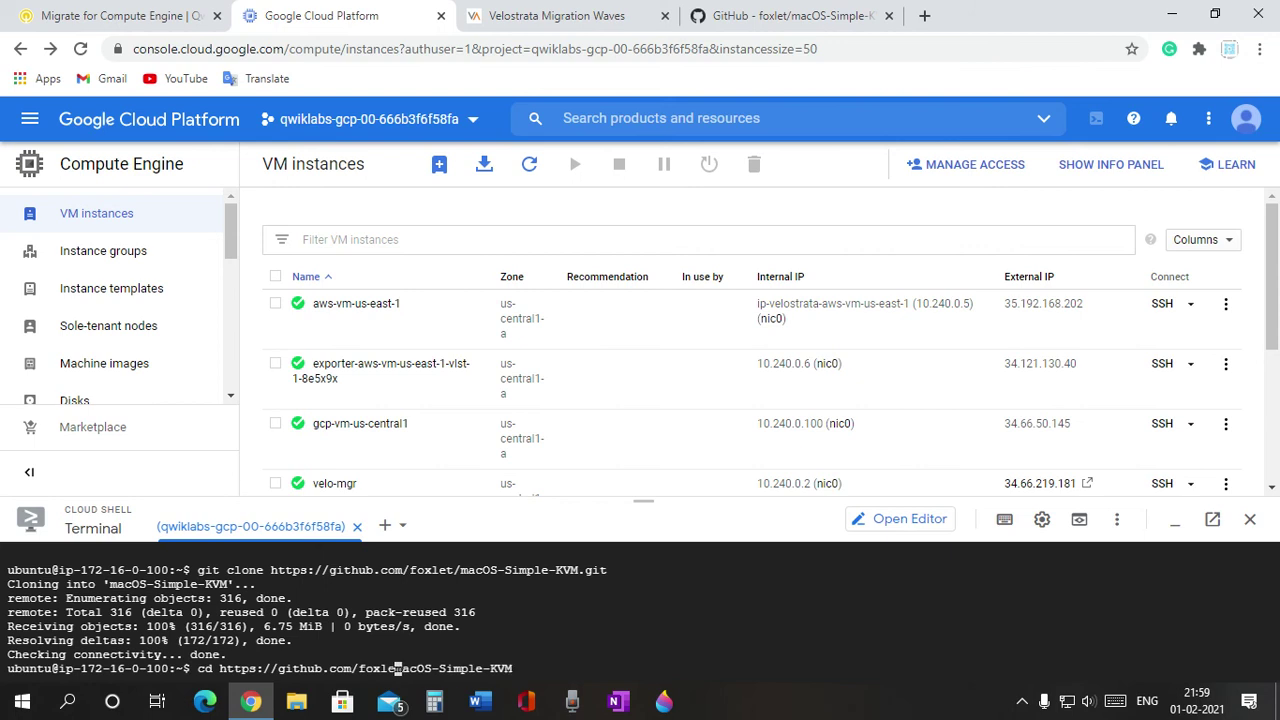
pyautogui.press('BackSpace')
pyautogui.press('BackSpace')
pyautogui.press('BackSpace')
pyautogui.press('BackSpace')
pyautogui.press('BackSpace')
pyautogui.press('BackSpace')
pyautogui.press('BackSpace')
pyautogui.press('BackSpace')
pyautogui.press('BackSpace')
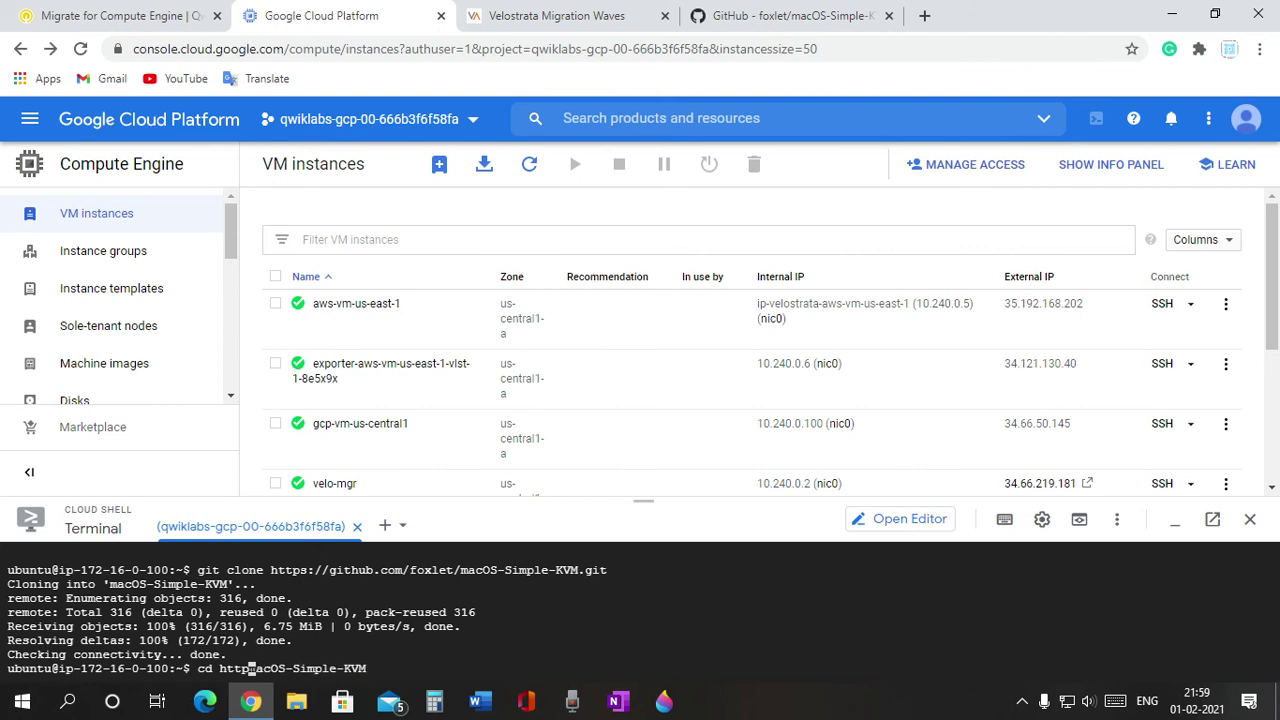
pyautogui.press('BackSpace')
pyautogui.press('BackSpace')
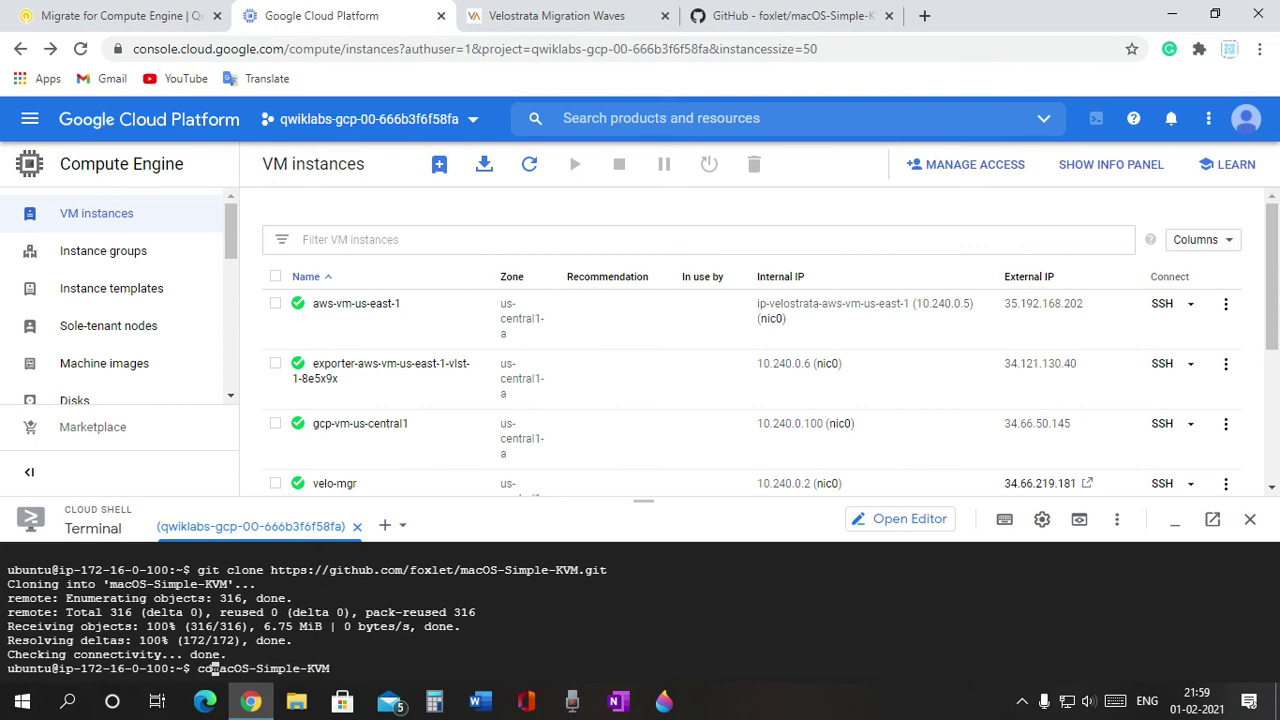
pyautogui.press('Return')
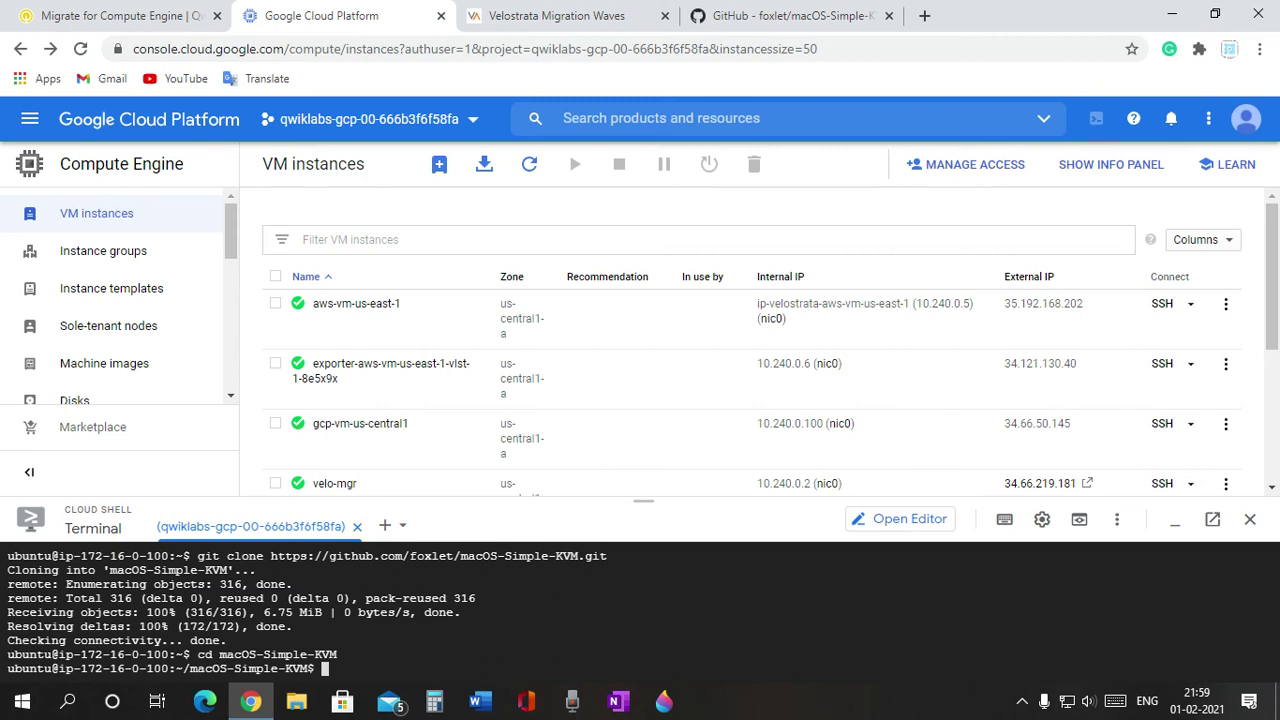
pyautogui.write('bash jumpstart.sh')
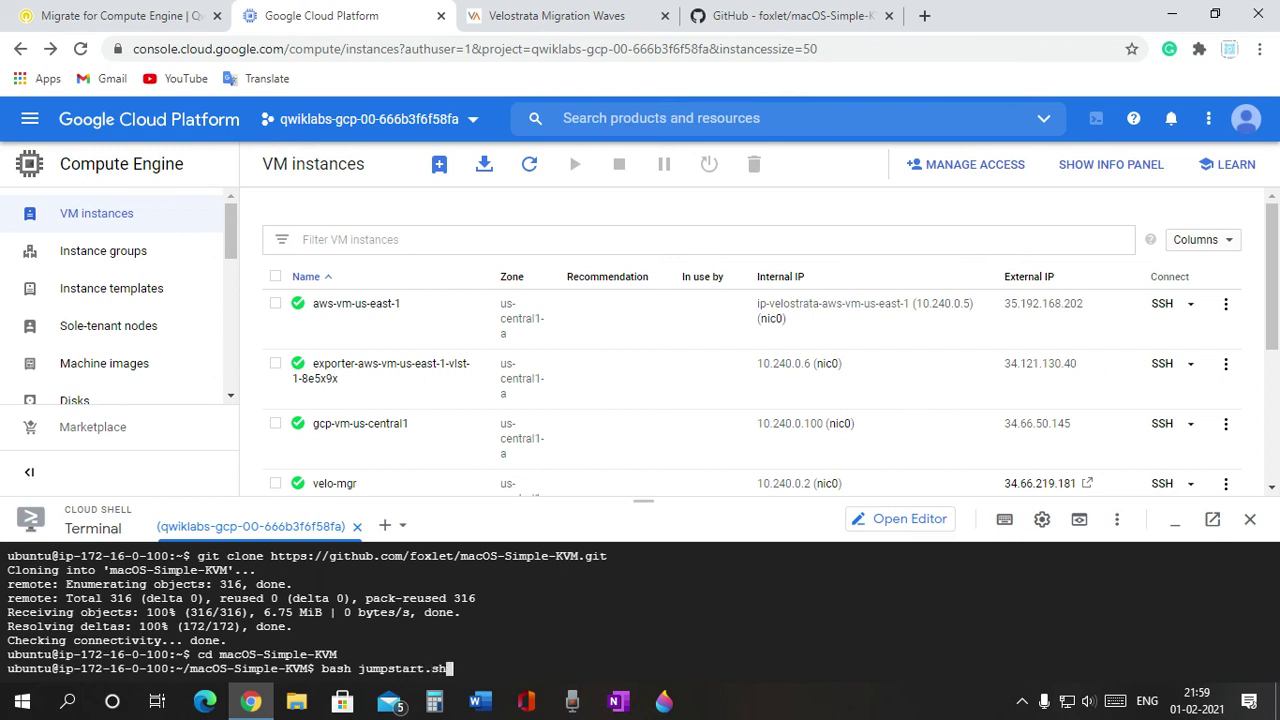
pyautogui.press('Return')
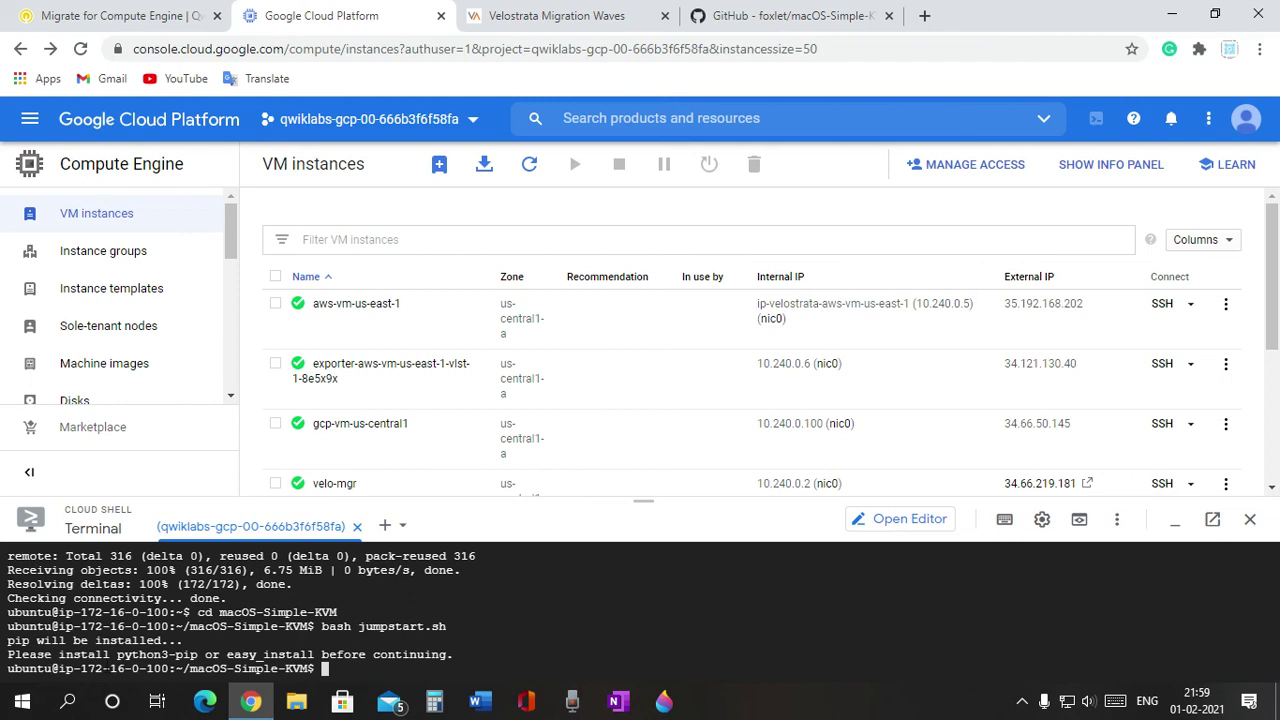
# Install the python3-pip package on the VM with sudo apt-get install, accepting the installation
pyautogui.moveTo(117, 661); pyautogui.dragTo(198, 661)
pyautogui.hotkey('ctrl', 'x')
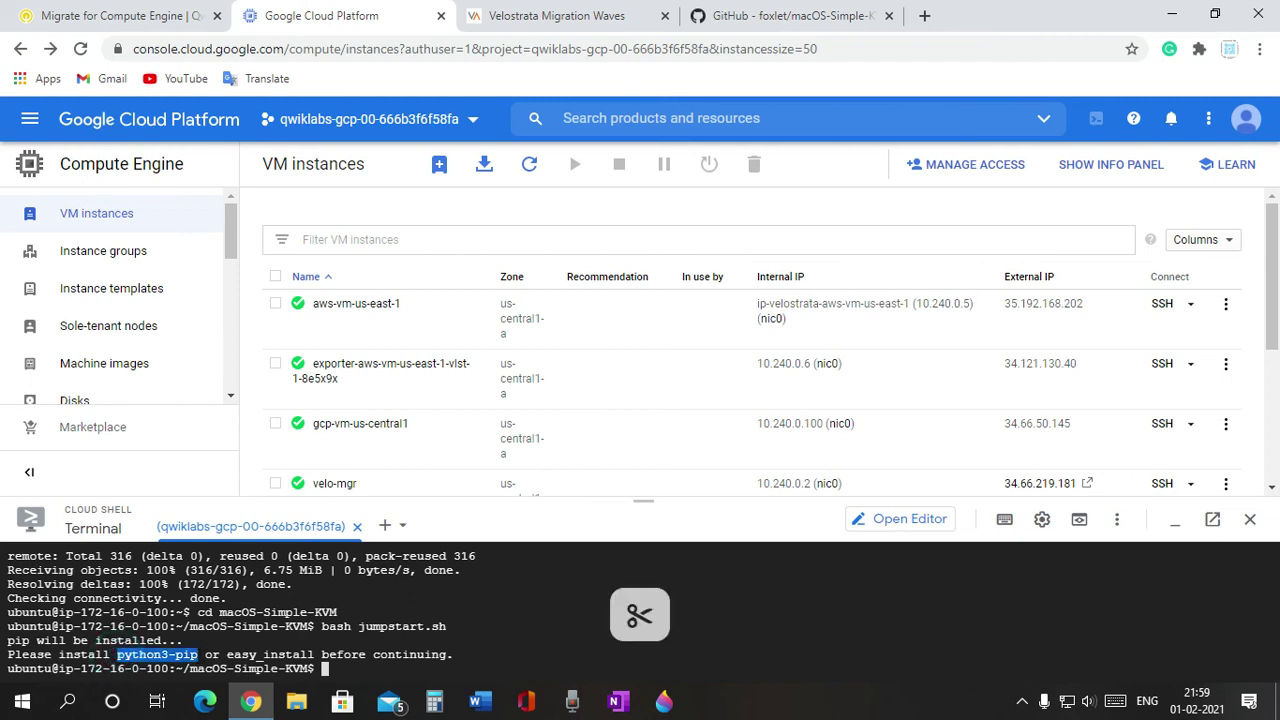
pyautogui.click(340, 672)
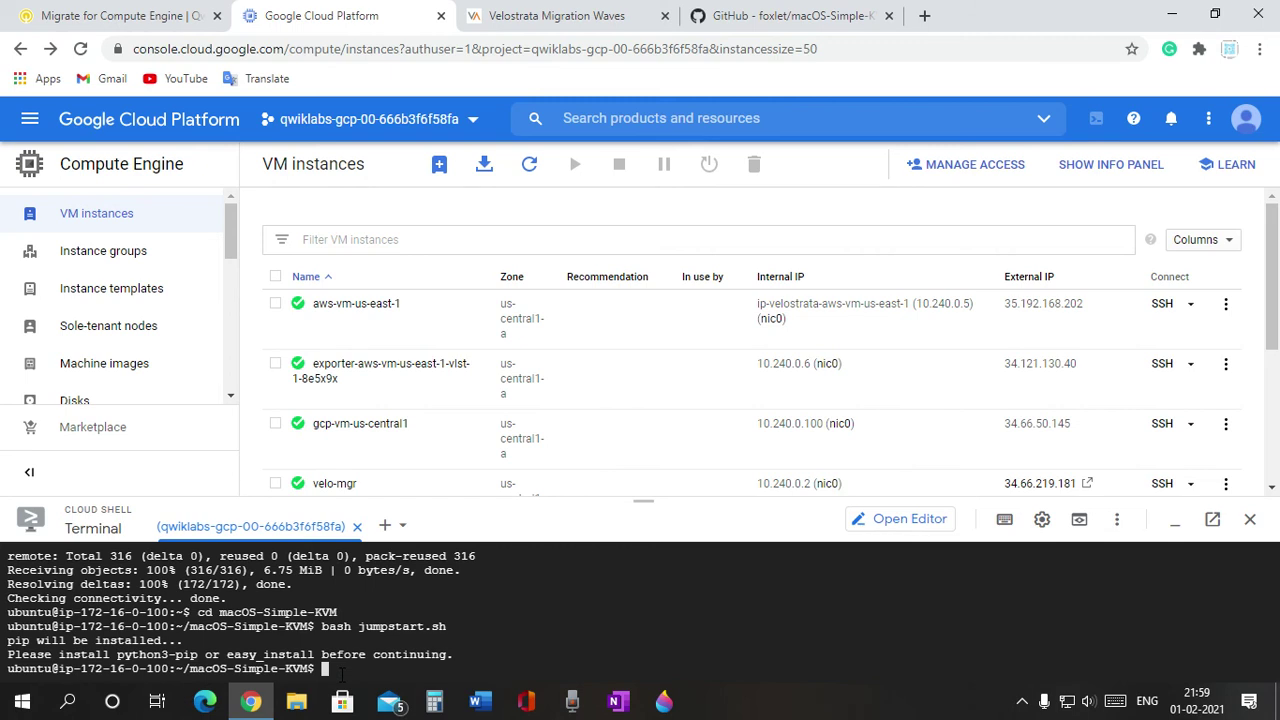
pyautogui.write('sudo at')
pyautogui.press('BackSpace')
pyautogui.write('pt-get install')
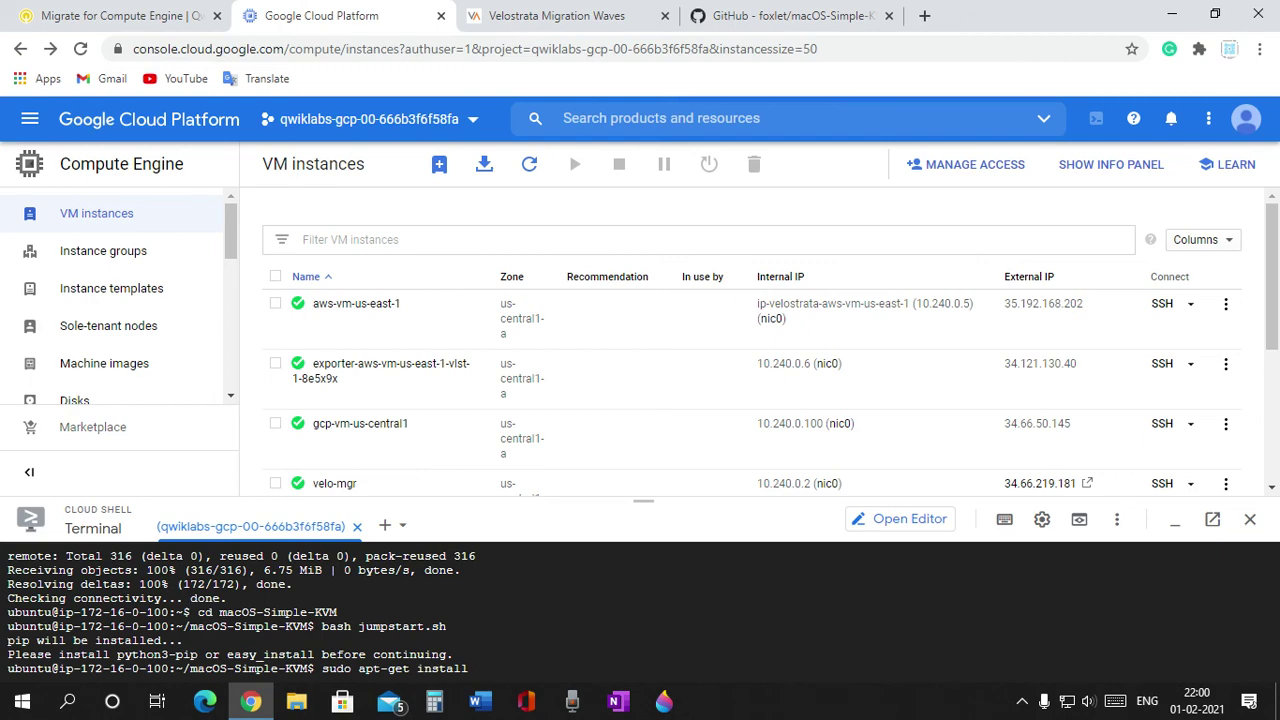
pyautogui.hotkey('ctrl', 'v')
pyautogui.press('Return')
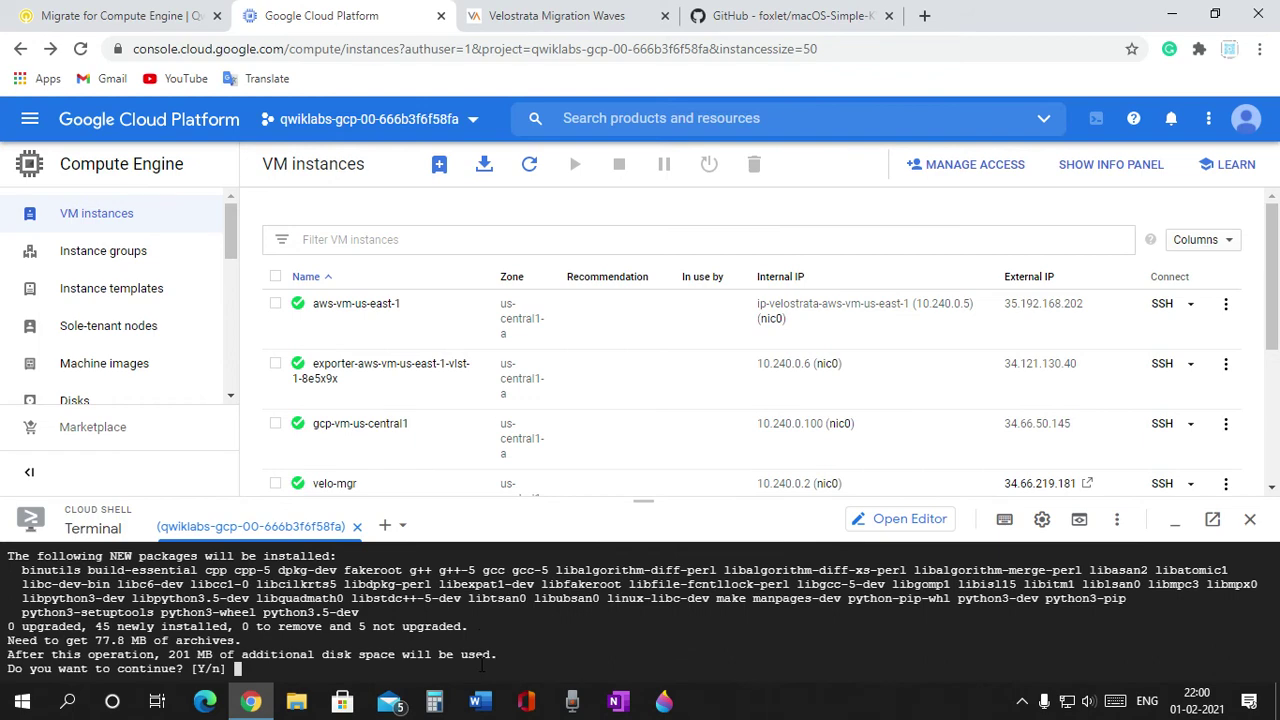
pyautogui.write('y')
pyautogui.press('Return')
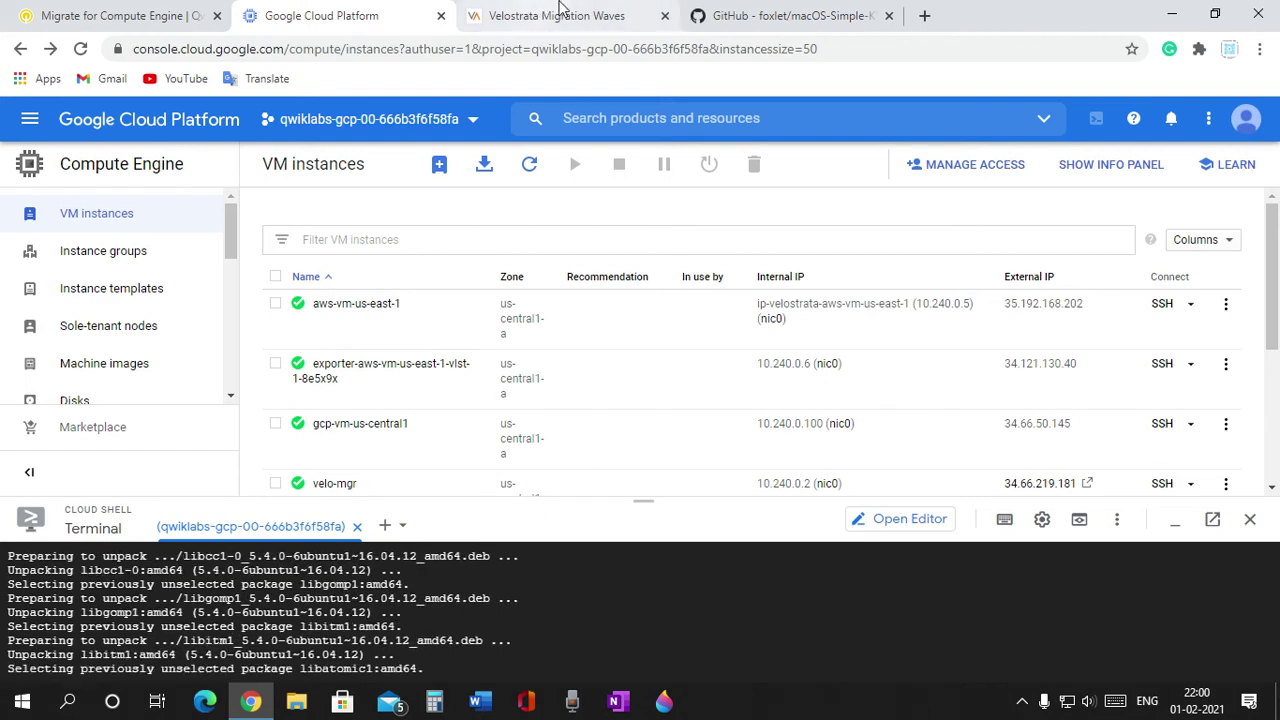
# Close the GitHub page, check the wave1 migration status in Velostrata, and return to the Cloud Shell session
pyautogui.click(888, 16)
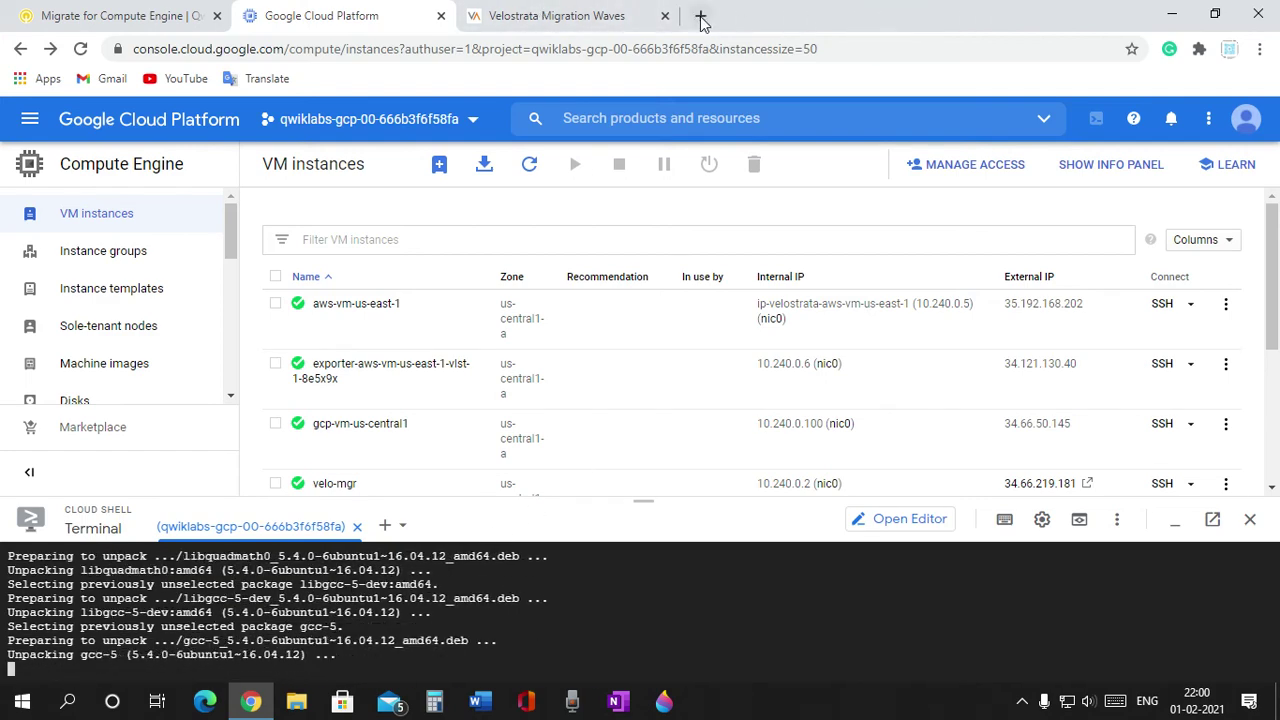
pyautogui.click(600, 16)
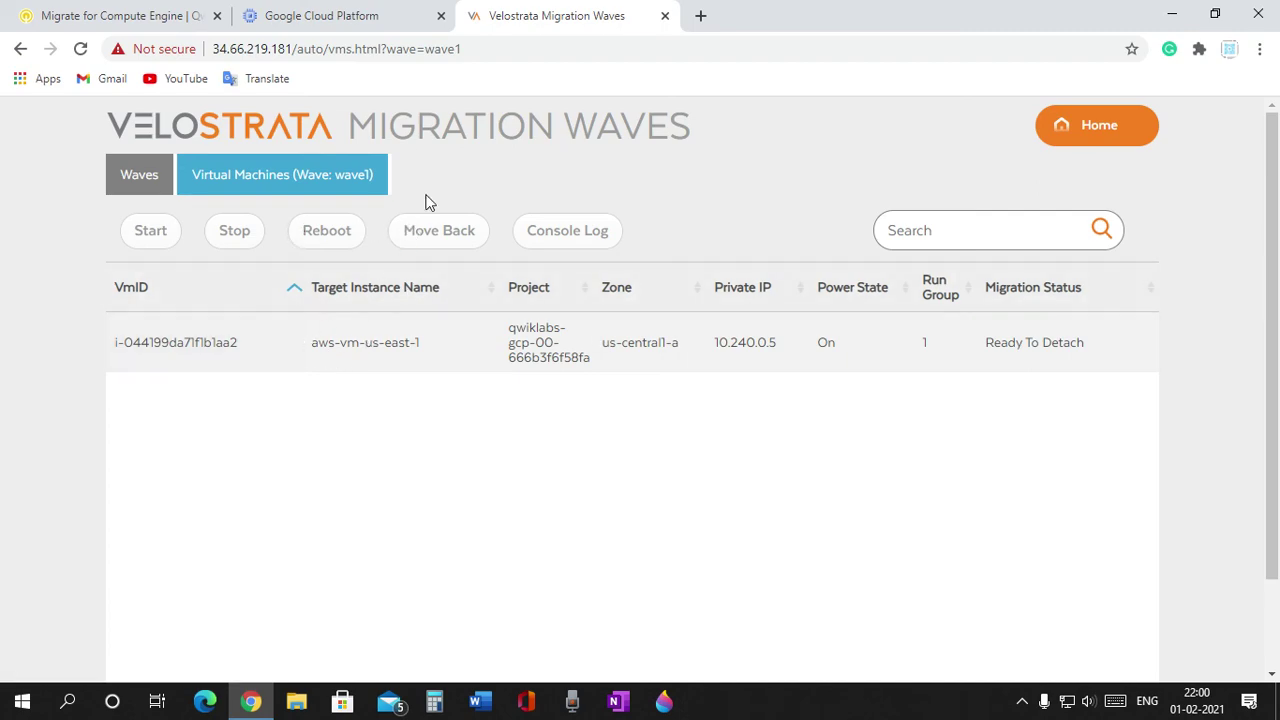
pyautogui.click(341, 12)
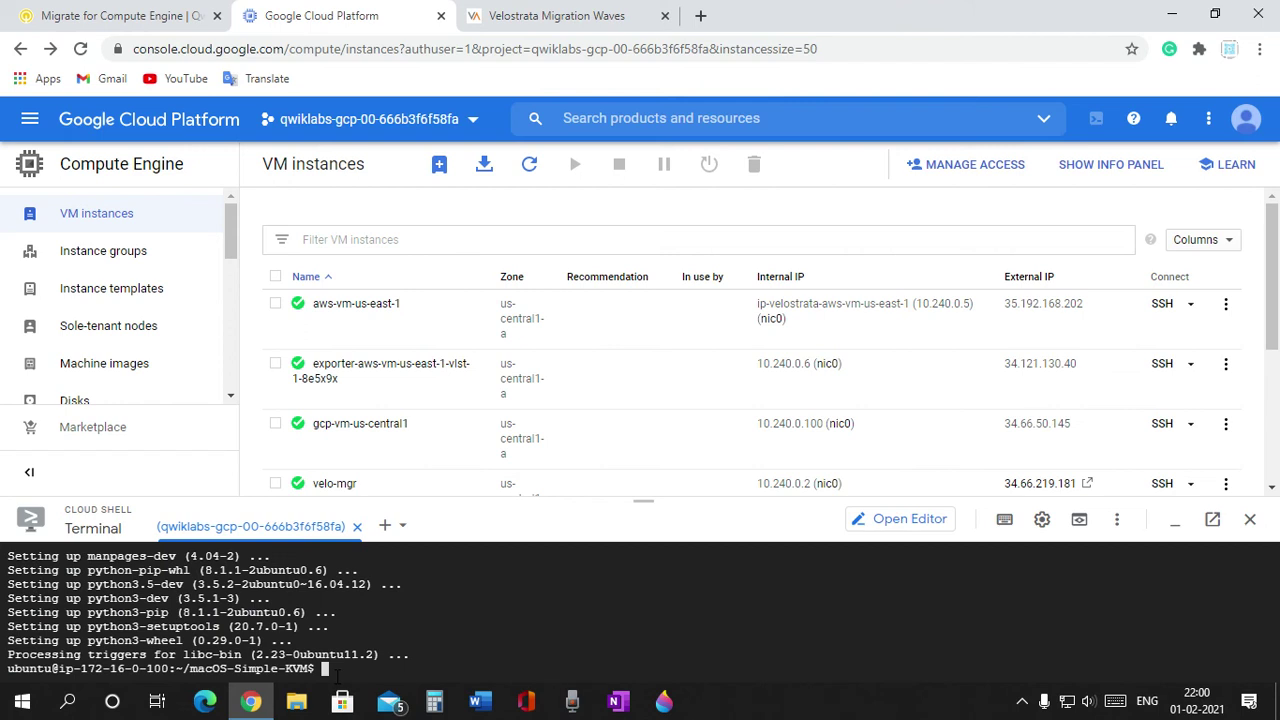
# Rerun bash jumpstart.sh in the macOS-Simple-KVM directory
pyautogui.press('Up')
pyautogui.press('Up')
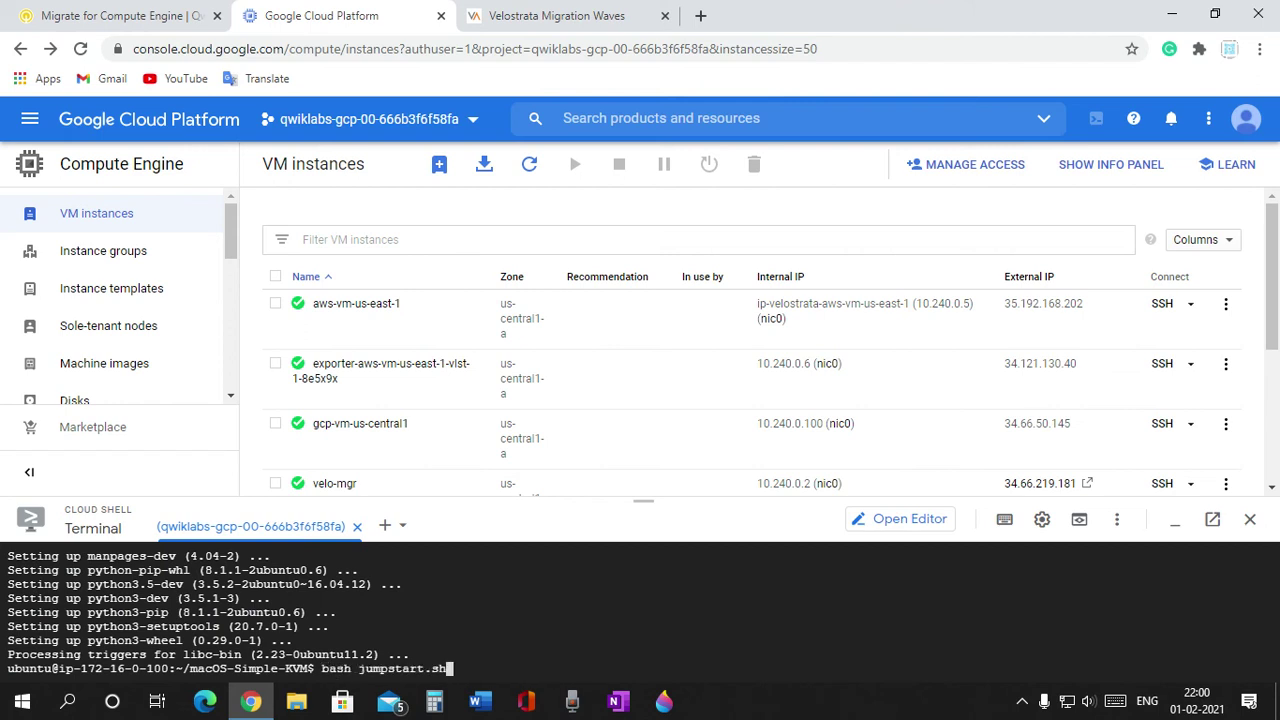
pyautogui.press('Return')
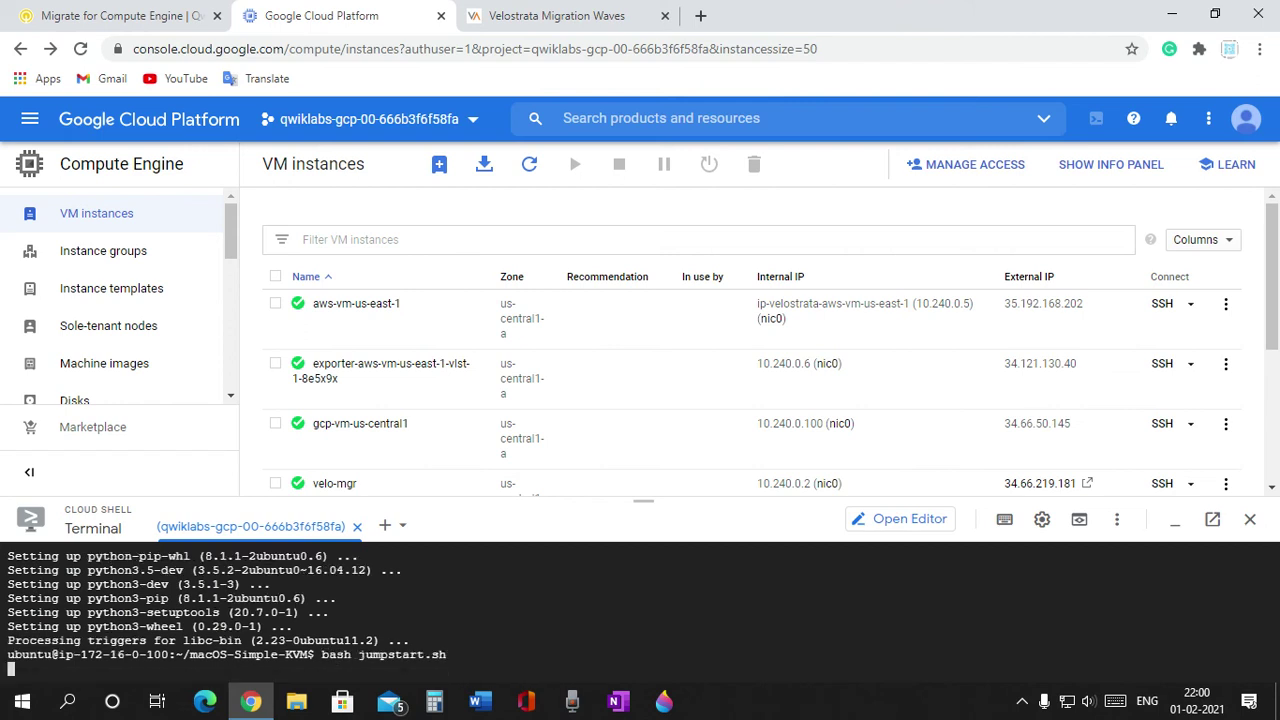
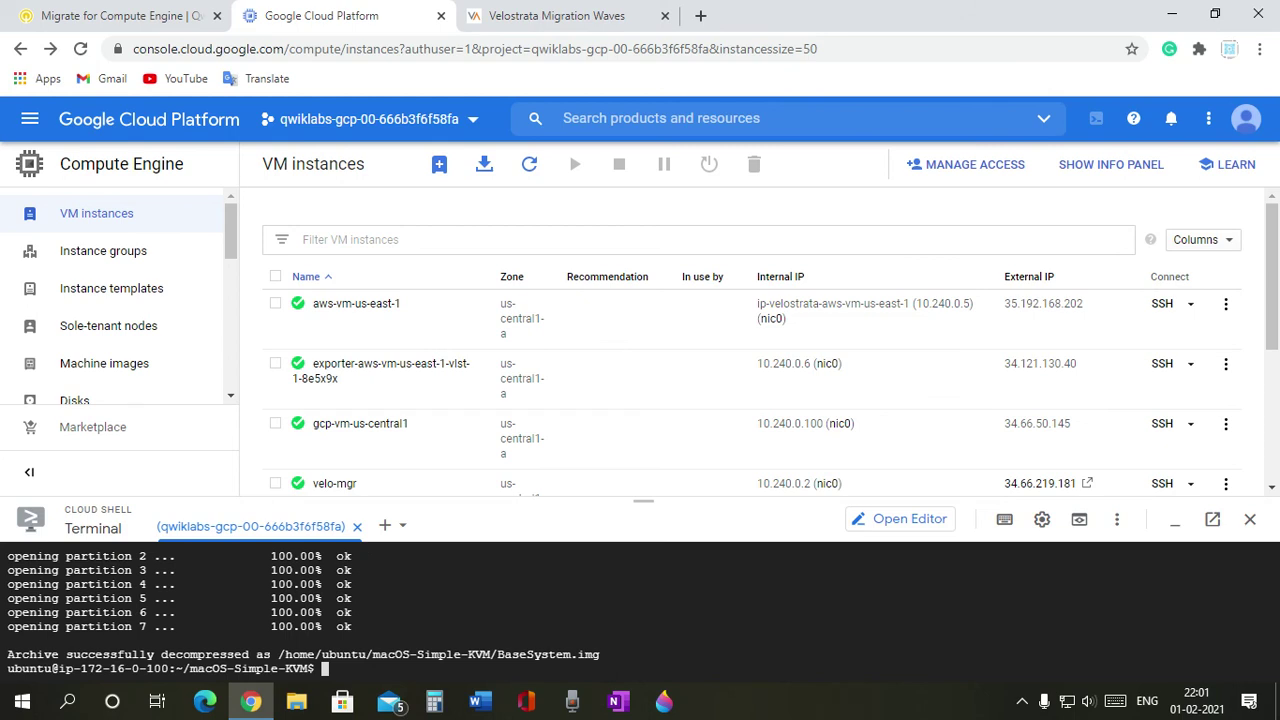
# Run the basic.sh script with bash in the macOS-Simple-KVM directory
pyautogui.write('n')
pyautogui.press('BackSpace')
pyautogui.write('bash basic.sh')
pyautogui.press('Return')
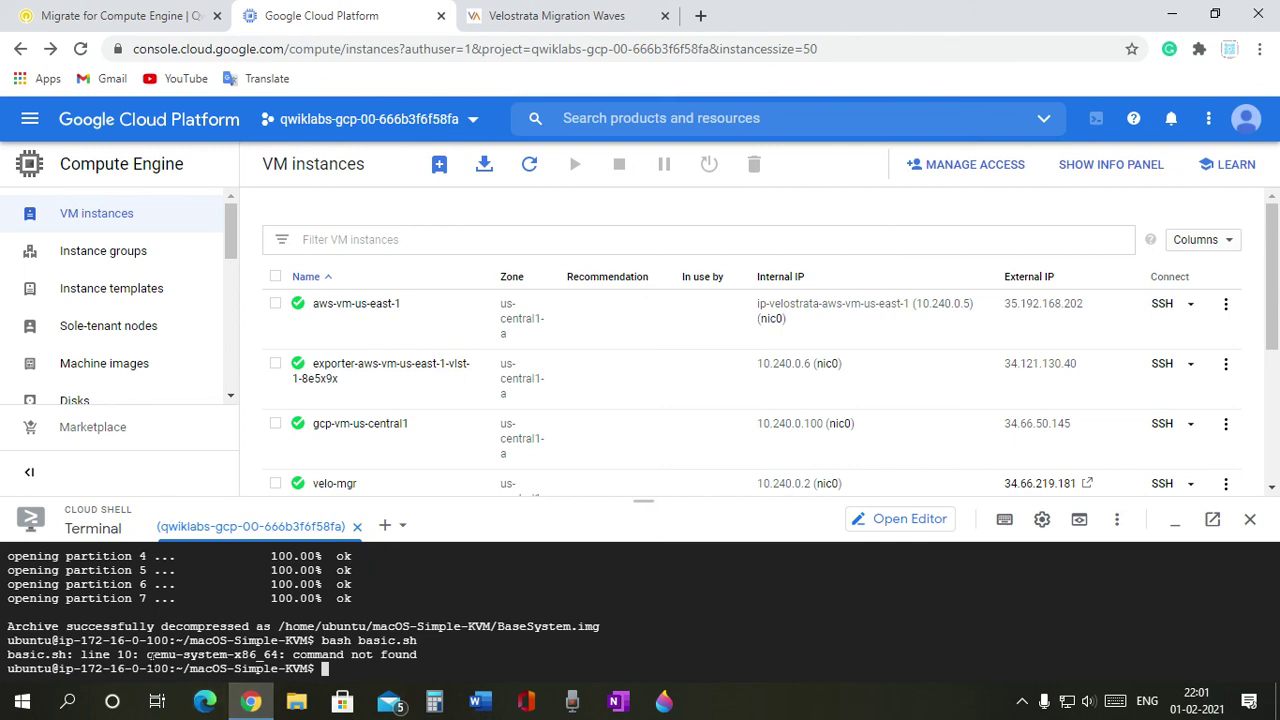
# Install the qemu package on the VM with sudo apt-get install, accepting the installation
pyautogui.doubleClick(148, 654)
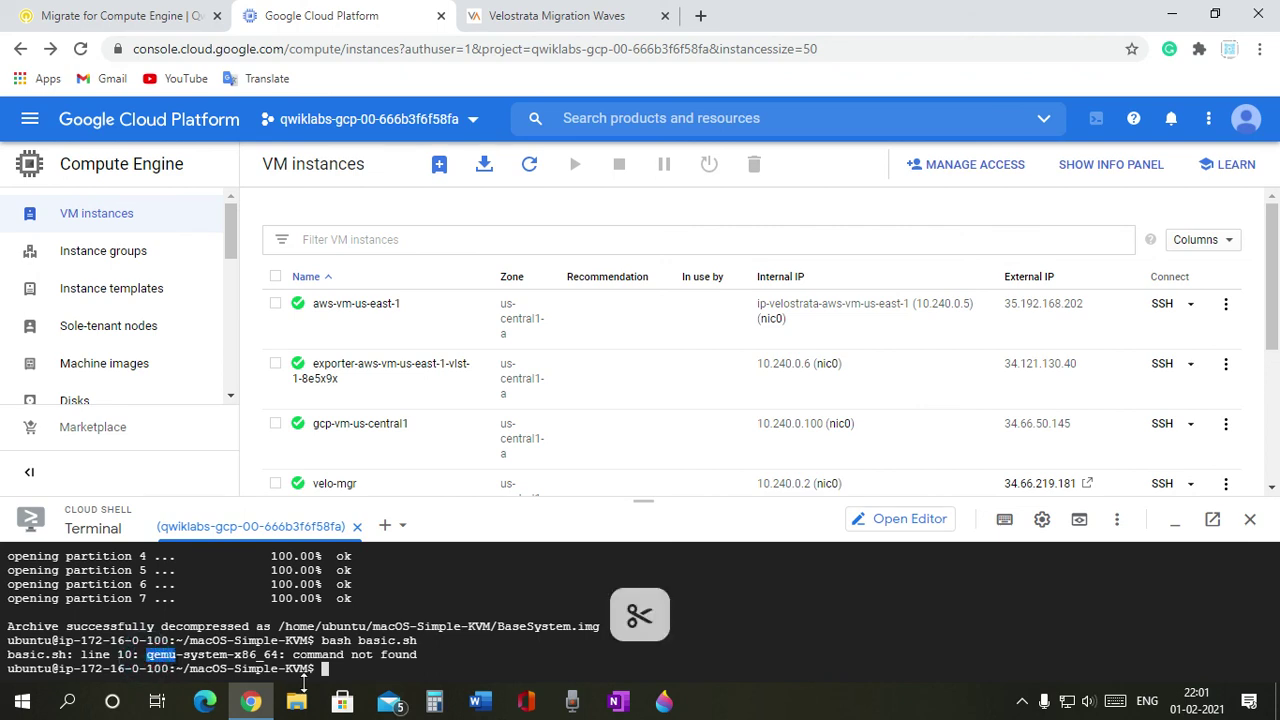
pyautogui.click(360, 668)
pyautogui.write('sudo apt-get install python3-pip')
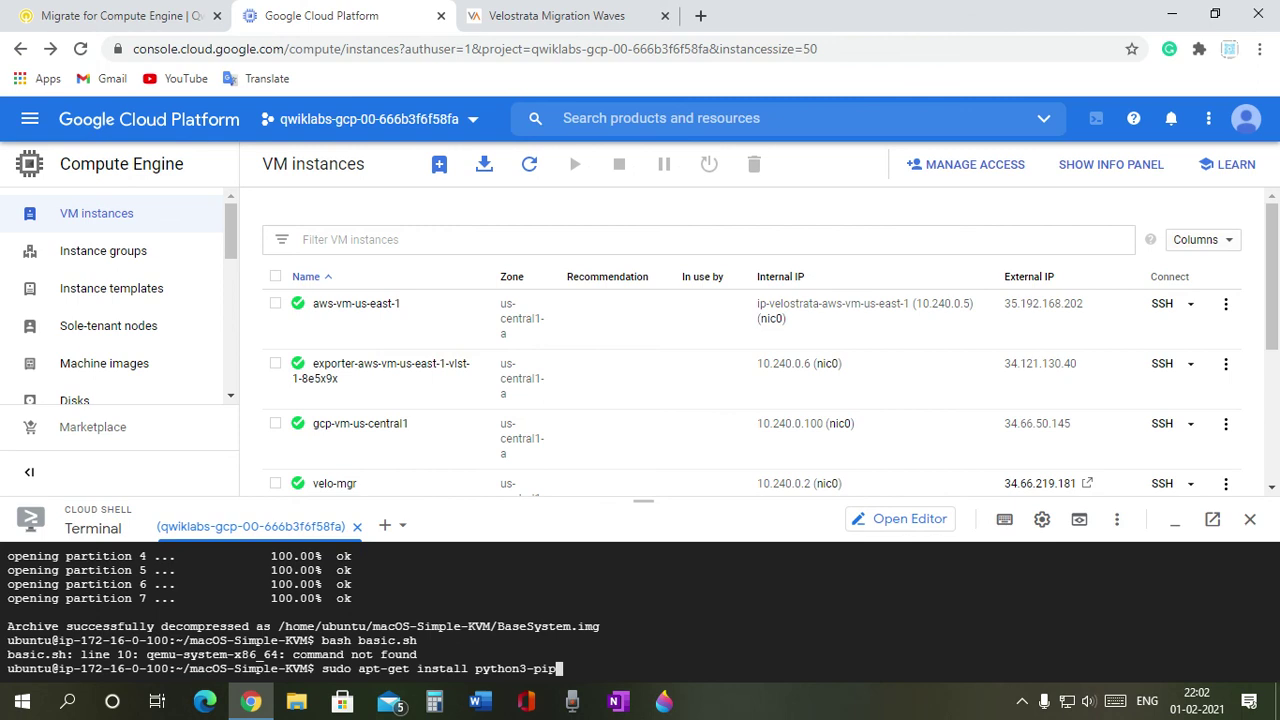
pyautogui.press('BackSpace')
pyautogui.press('BackSpace')
pyautogui.press('BackSpace')
pyautogui.press('BackSpace')
pyautogui.press('BackSpace')
pyautogui.press('BackSpace')
pyautogui.press('BackSpace')
pyautogui.press('BackSpace')
pyautogui.press('BackSpace')
pyautogui.press('BackSpace')
pyautogui.press('BackSpace')
pyautogui.press('BackSpace')
pyautogui.press('Return')
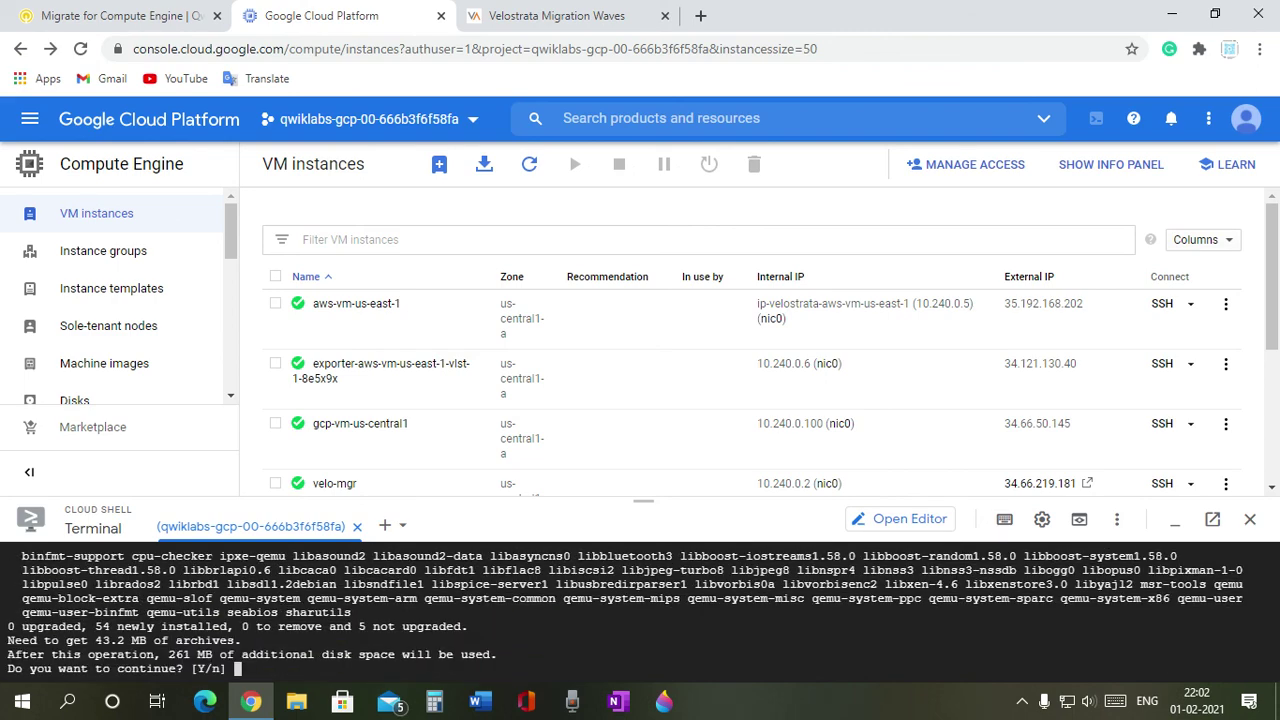
pyautogui.write('y')
pyautogui.press('Return')
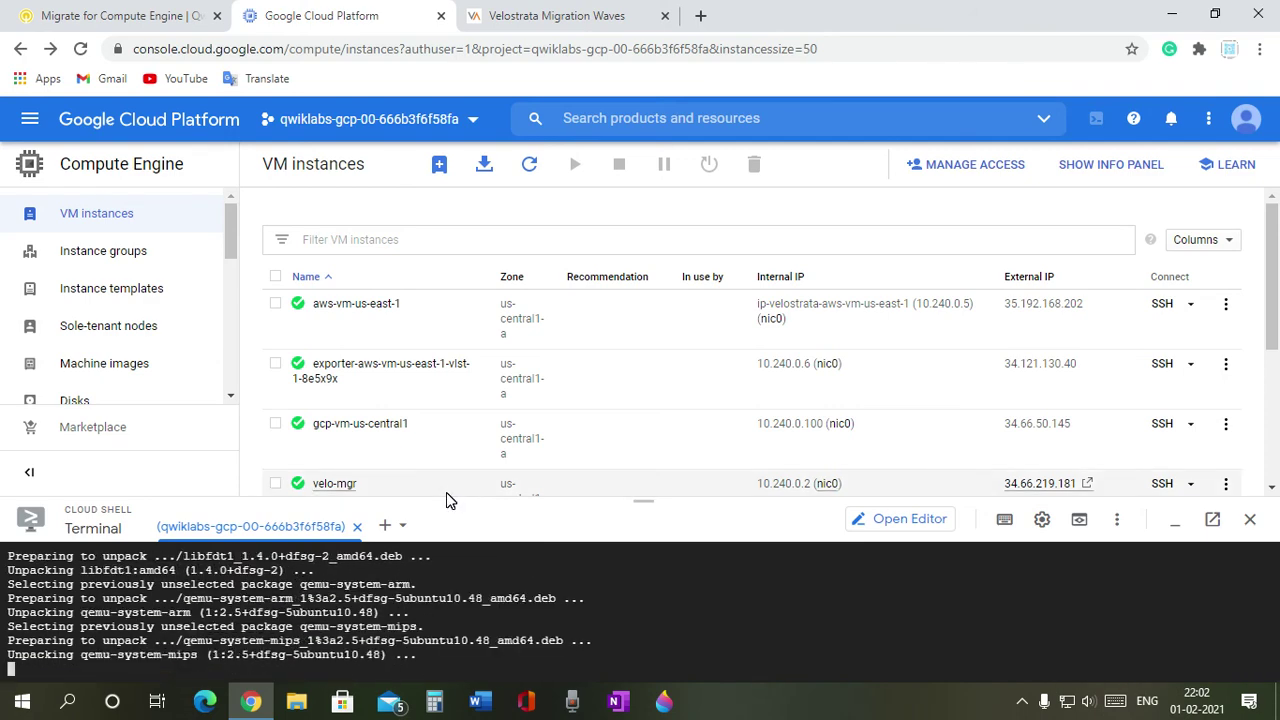
# Select aws-vm-us-east-1 in the wave1 virtual machines list to inspect its migration status and available actions, and return to Cloud Shell
pyautogui.click(533, 16)
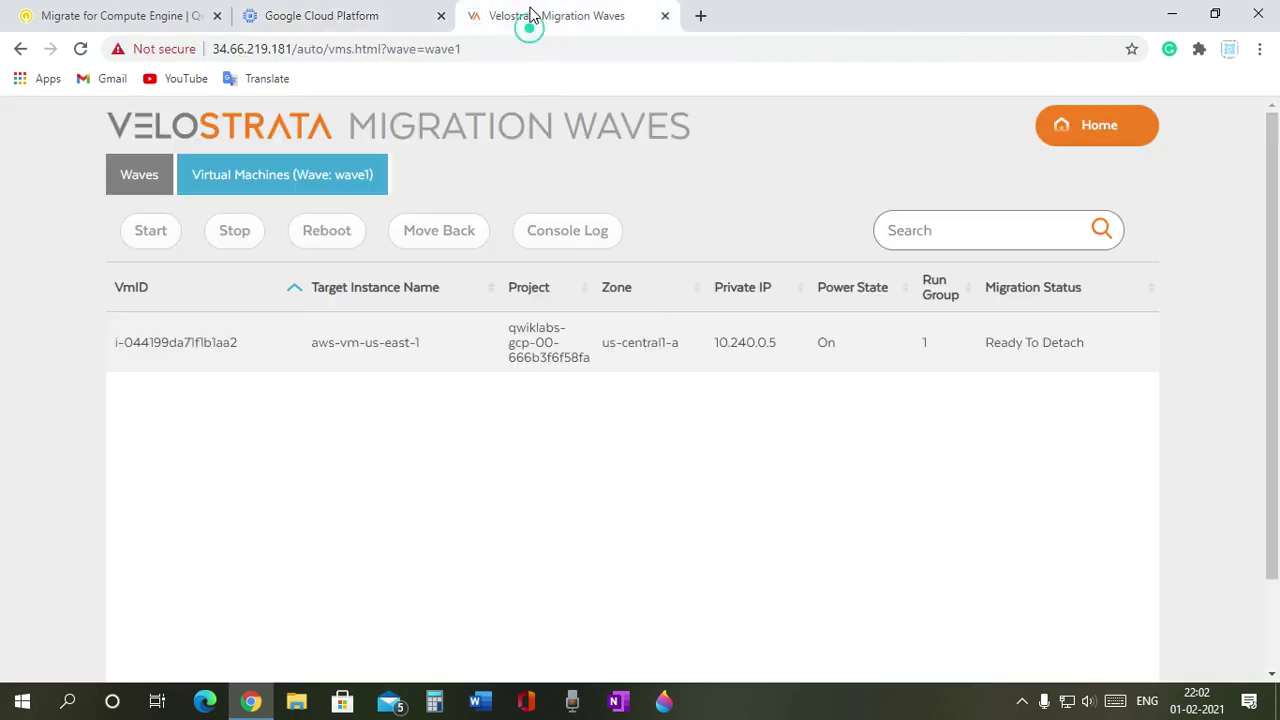
pyautogui.click(1031, 343)
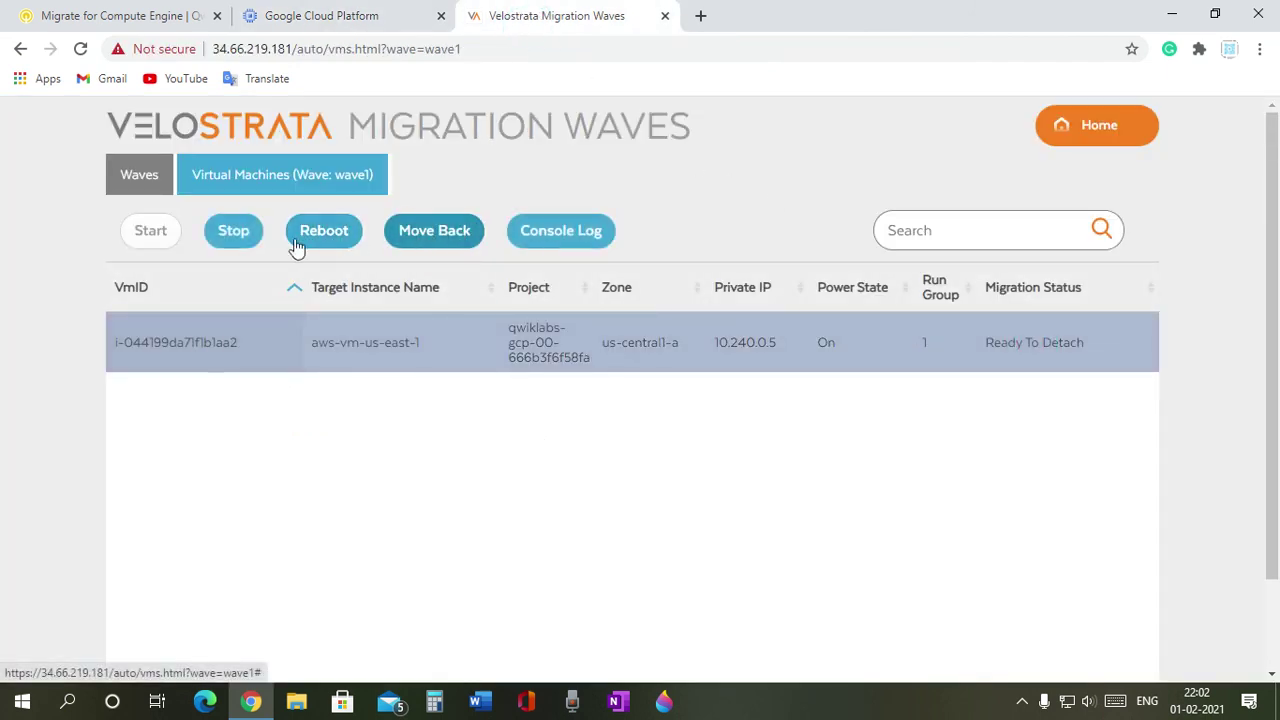
pyautogui.rightClick(920, 341)
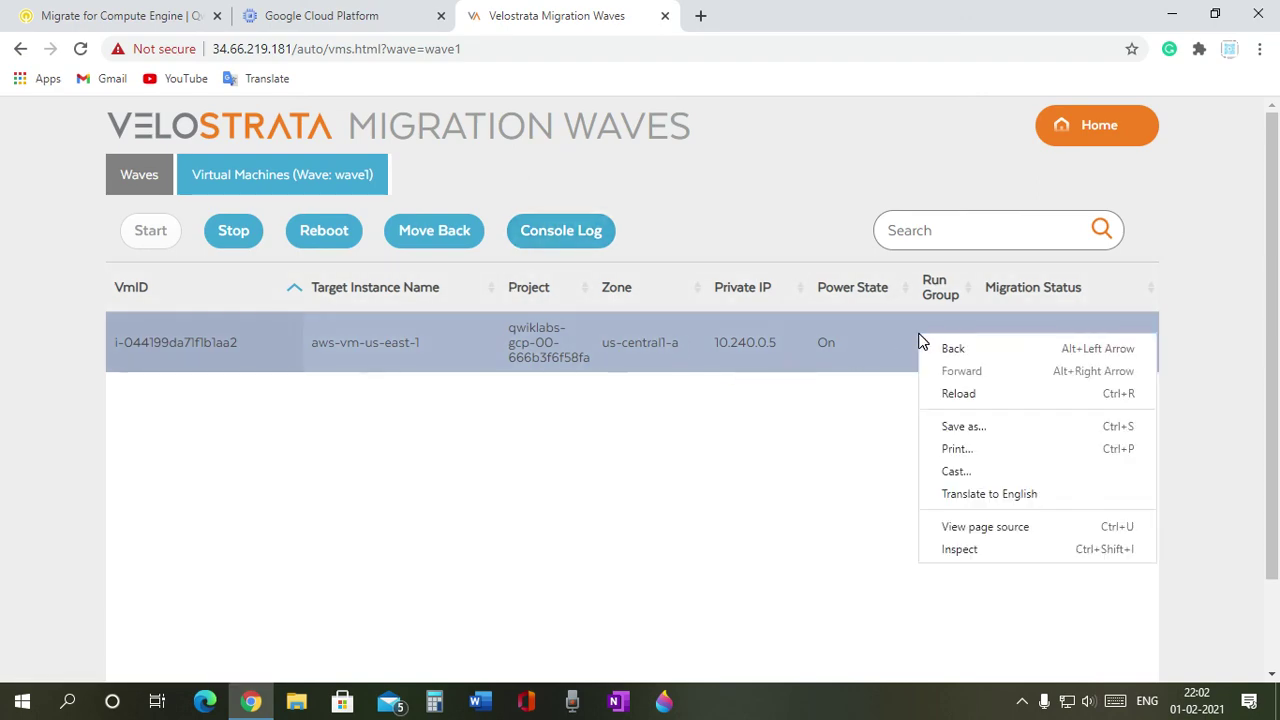
pyautogui.click(760, 394)
pyautogui.click(320, 15)
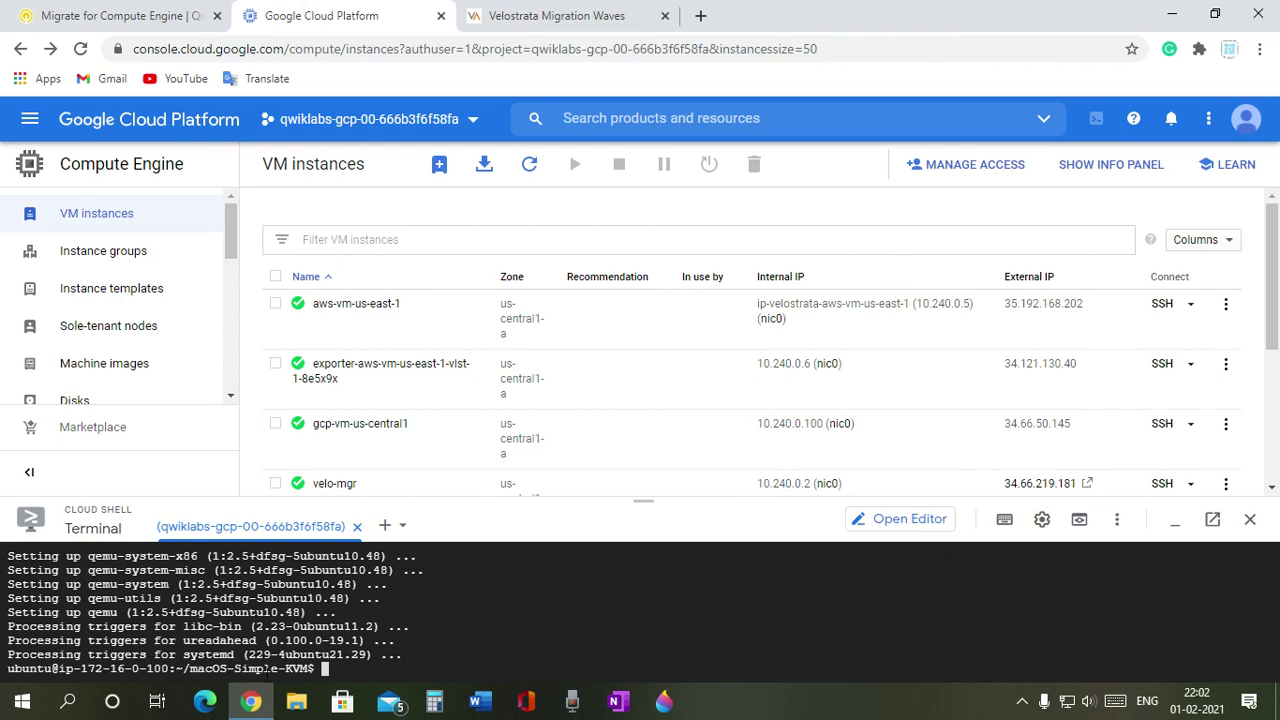
# Rerun bash basic.sh on the VM with qemu installed
pyautogui.press('Up')
pyautogui.press('Up')
pyautogui.press('Return')
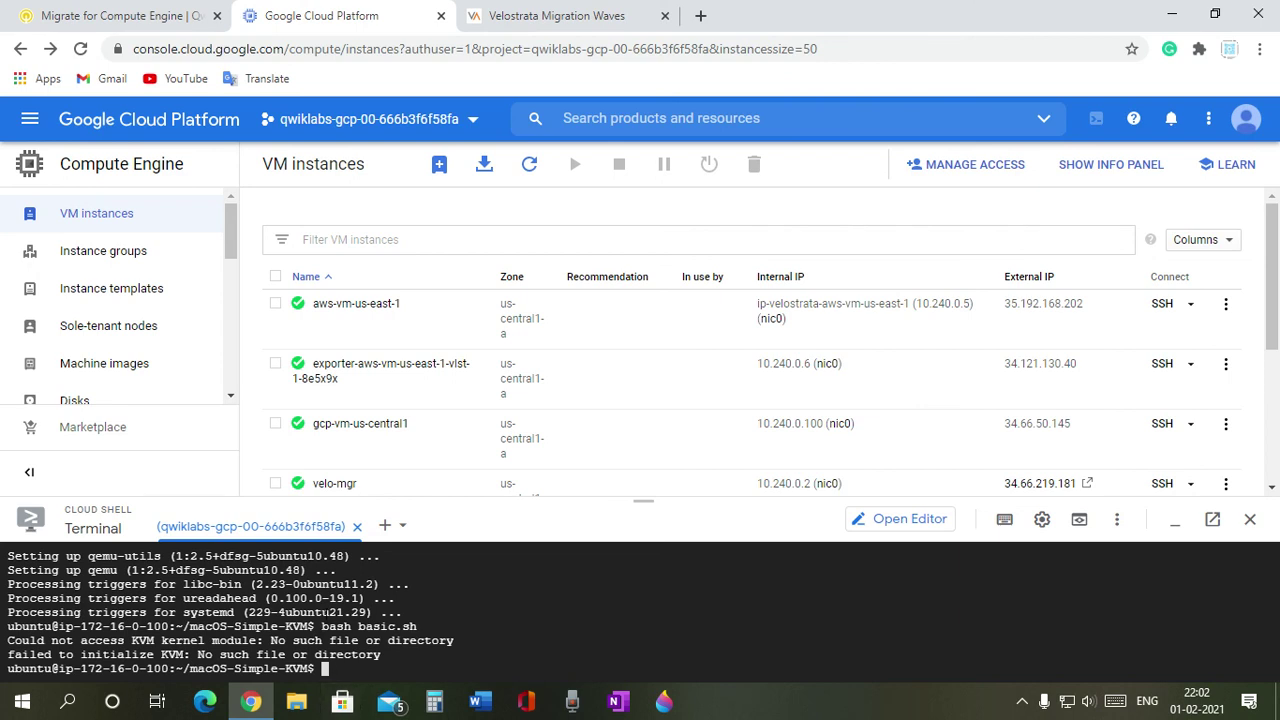
# Look back through the terminal output of the commands run on the migrated VM
pyautogui.moveTo(517, 632); pyautogui.dragTo(390, 666)
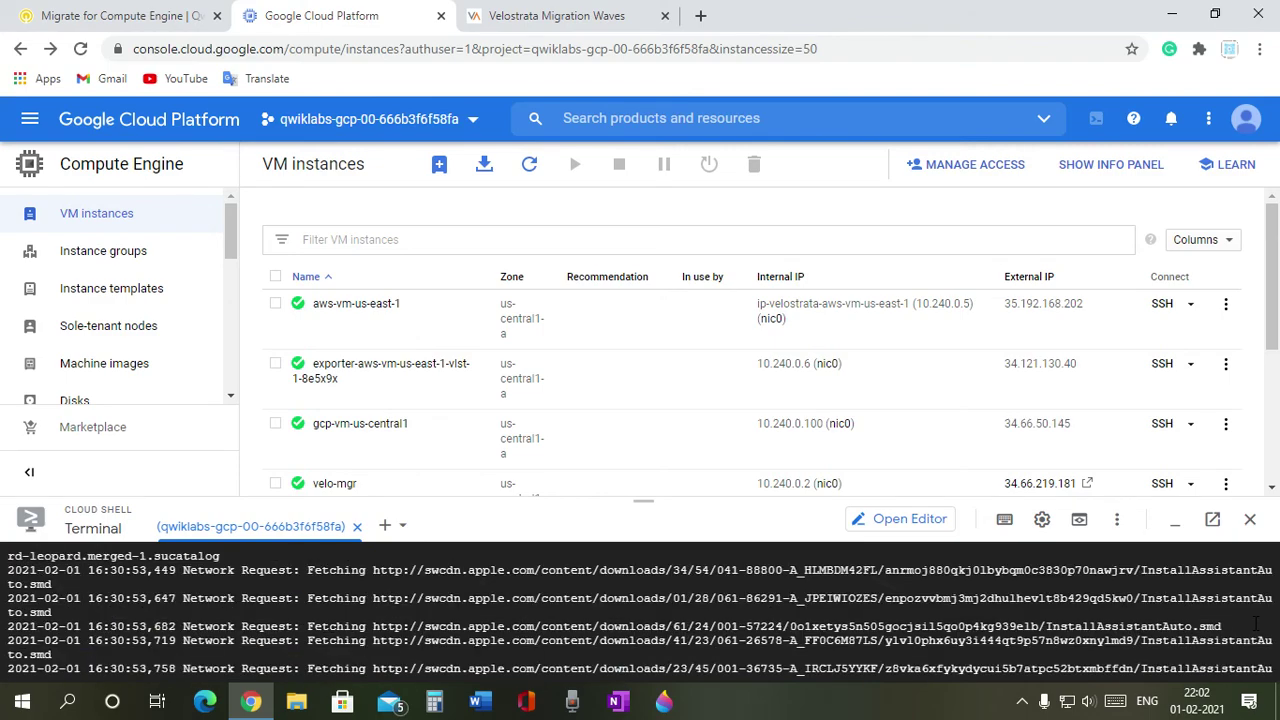
pyautogui.scroll(20, 1255, 622)
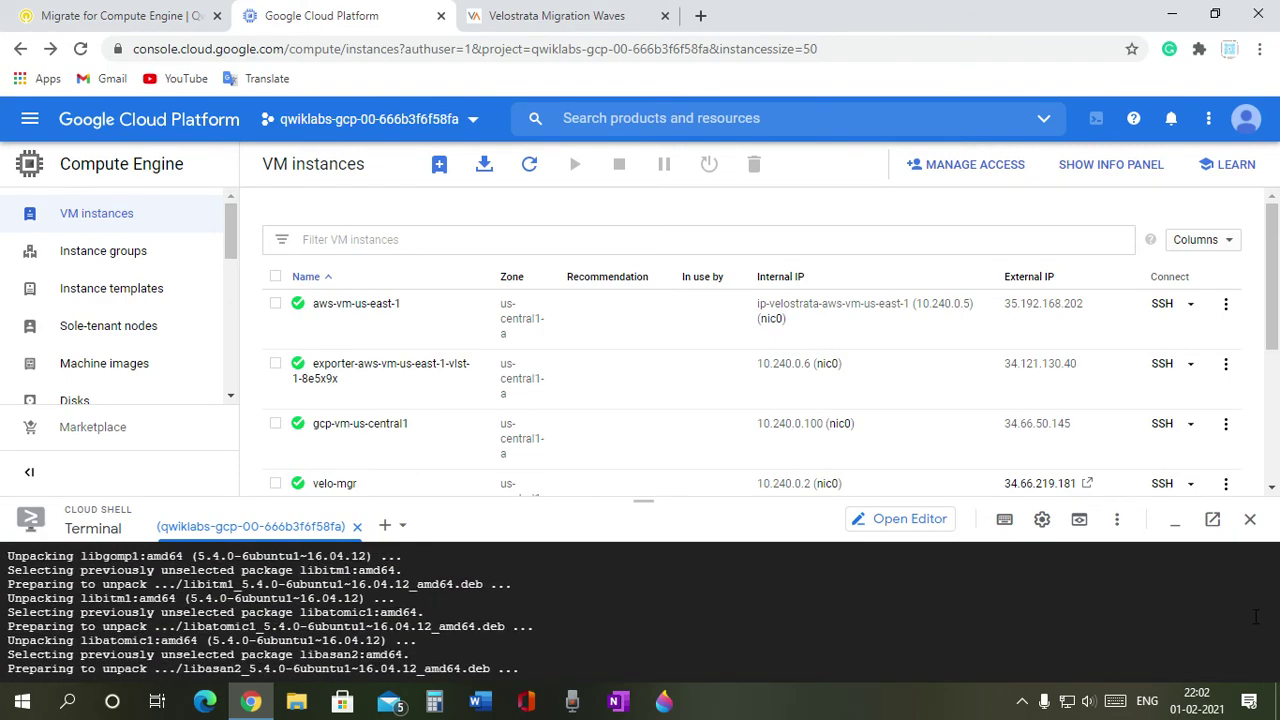
pyautogui.scroll(-20, 1255, 617)
pyautogui.scroll(8, 1255, 617)
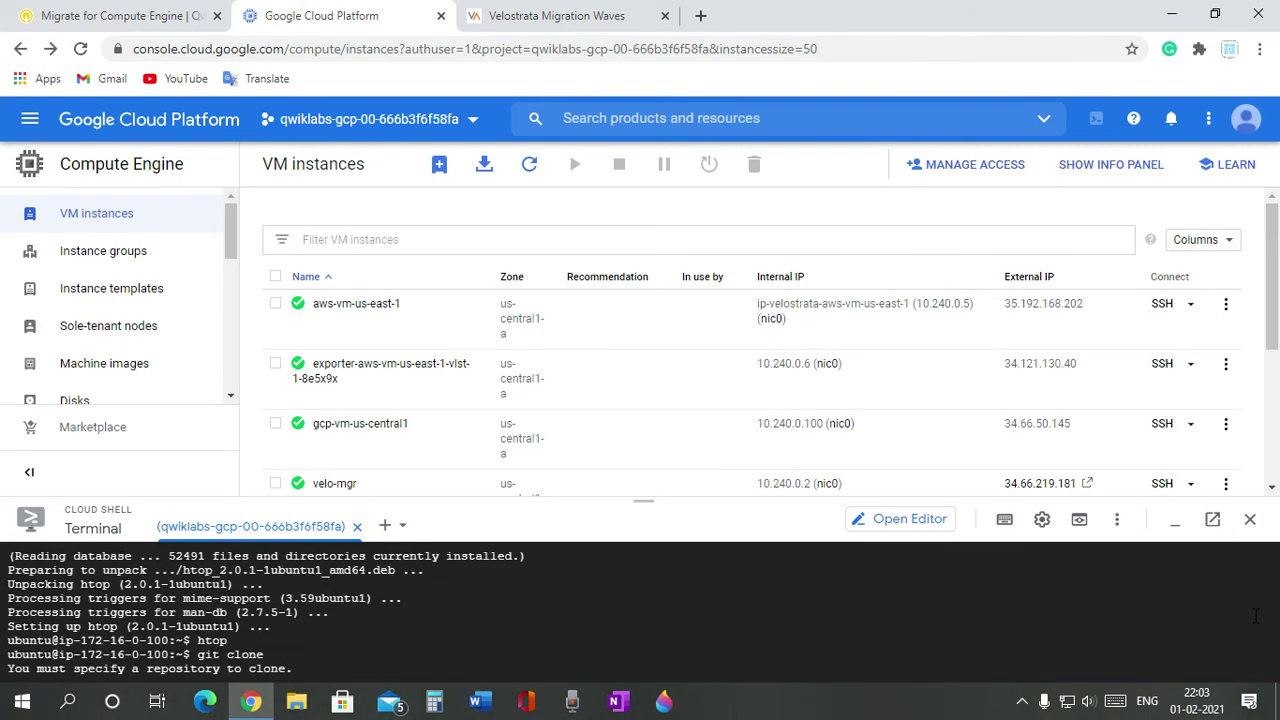
# Open the macOS-Simple-KVM GitHub repository from its clone URL in the terminal output and find the README's headless systems instructions
pyautogui.scroll(-15, 1255, 617)
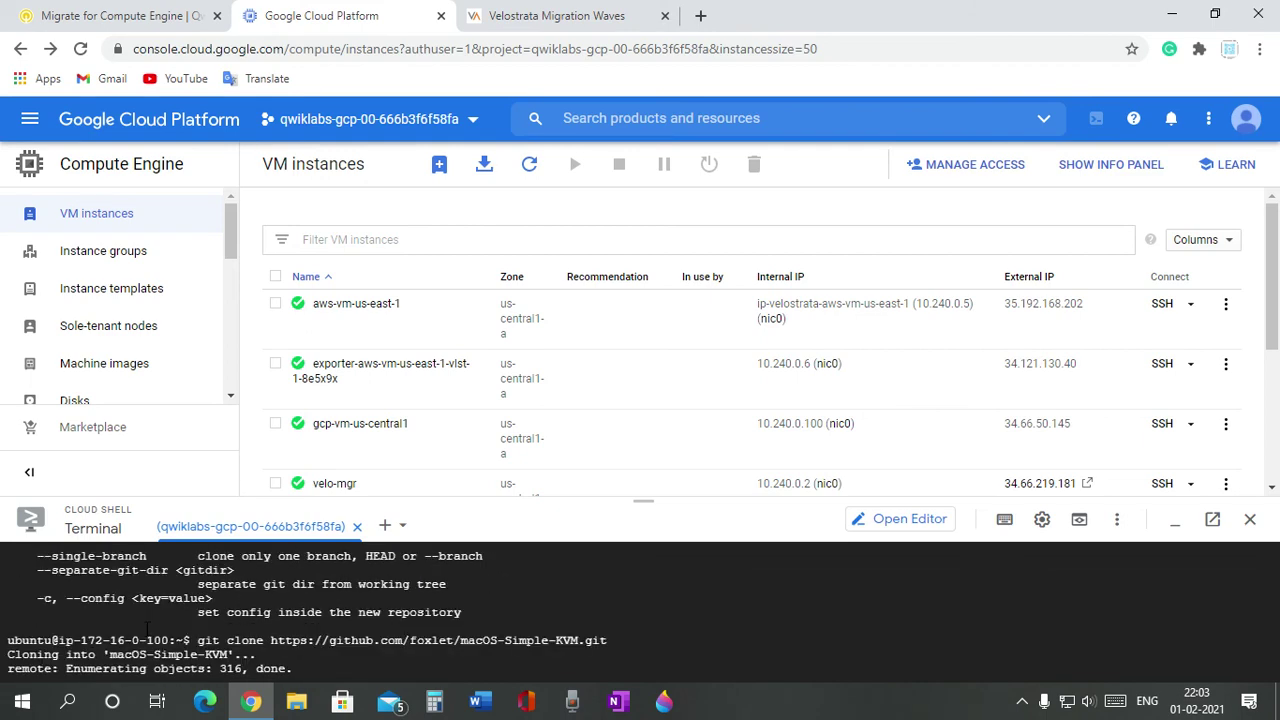
pyautogui.scroll(3, 1255, 617)
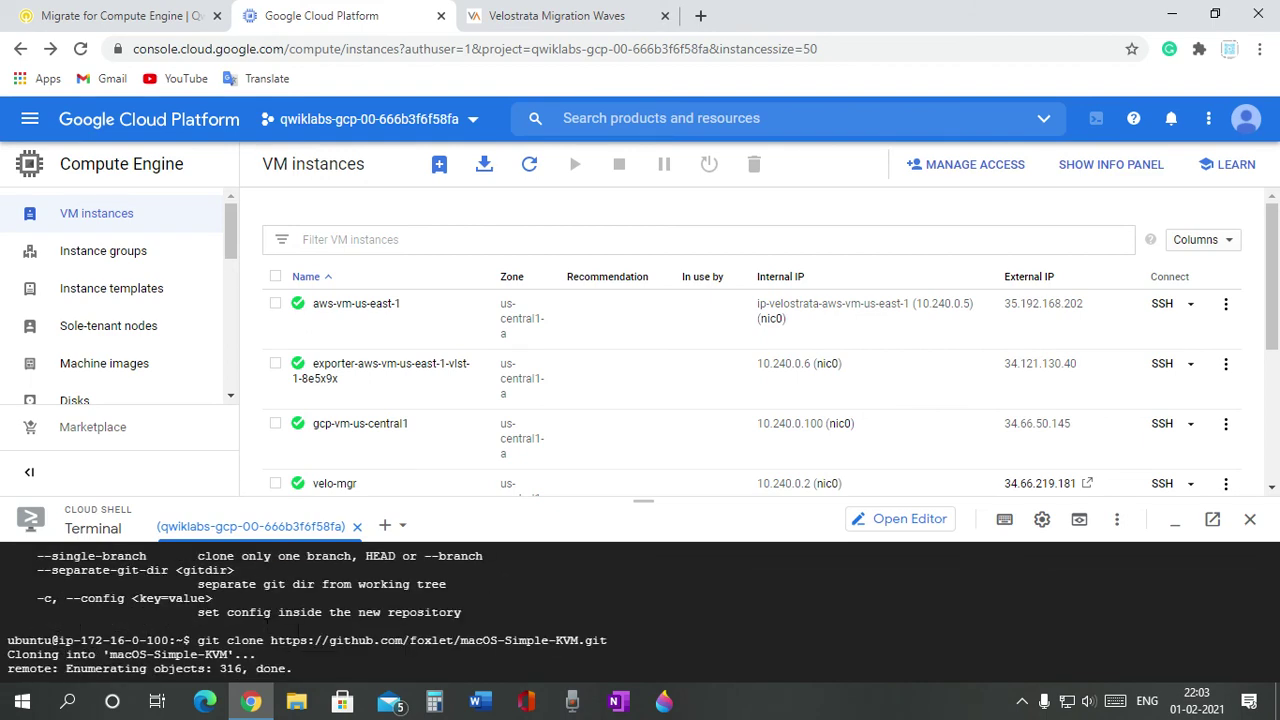
pyautogui.click(398, 640)
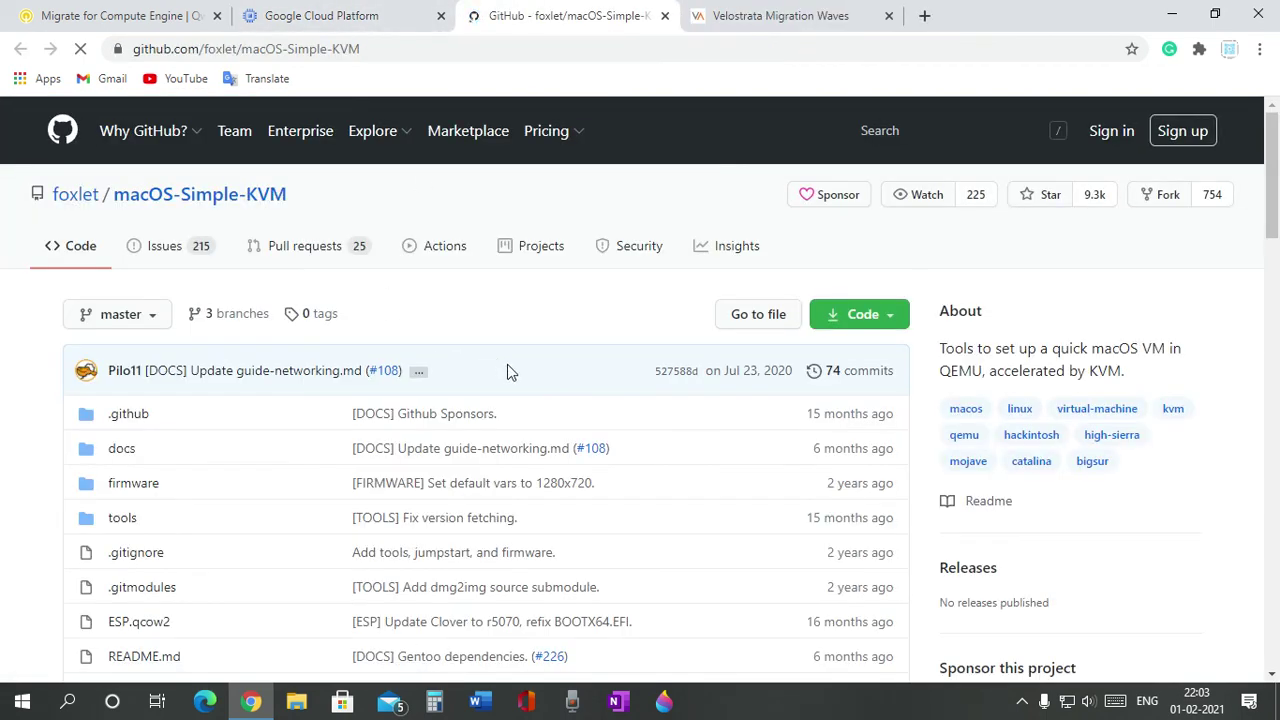
pyautogui.scroll(-5, 429, 423)
pyautogui.scroll(-9, 185, 466)
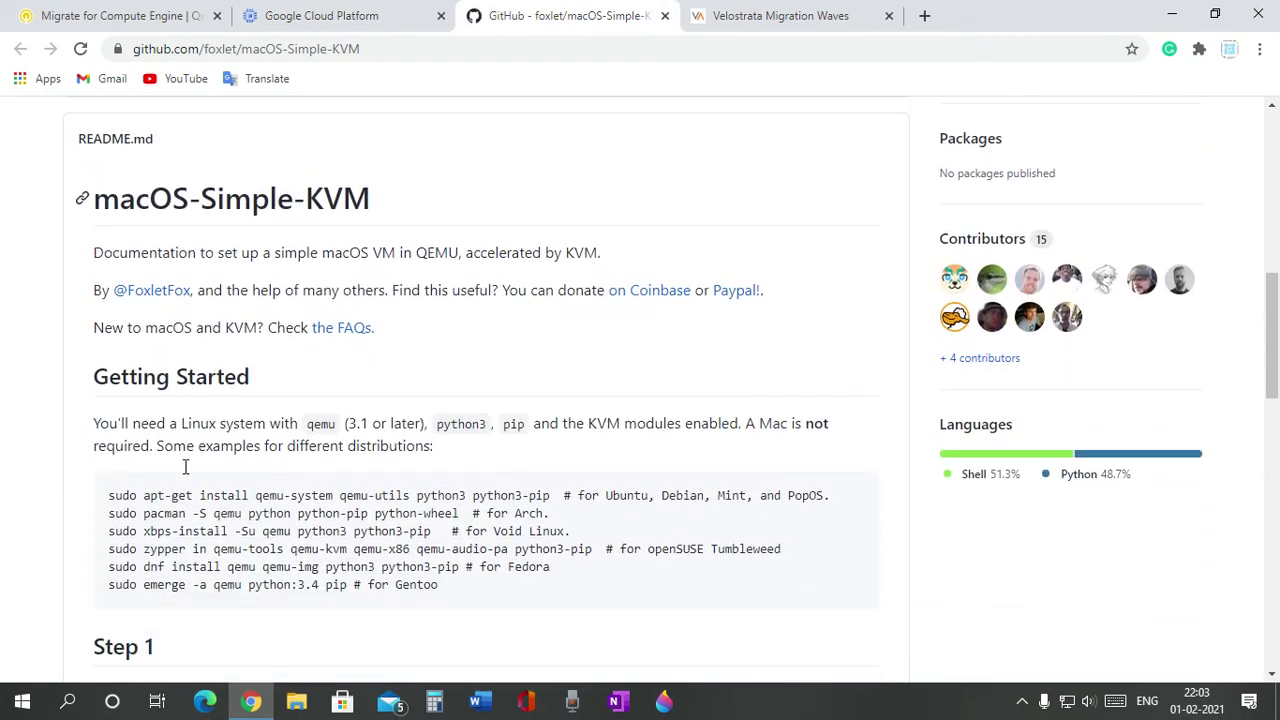
pyautogui.scroll(-6, 140, 468)
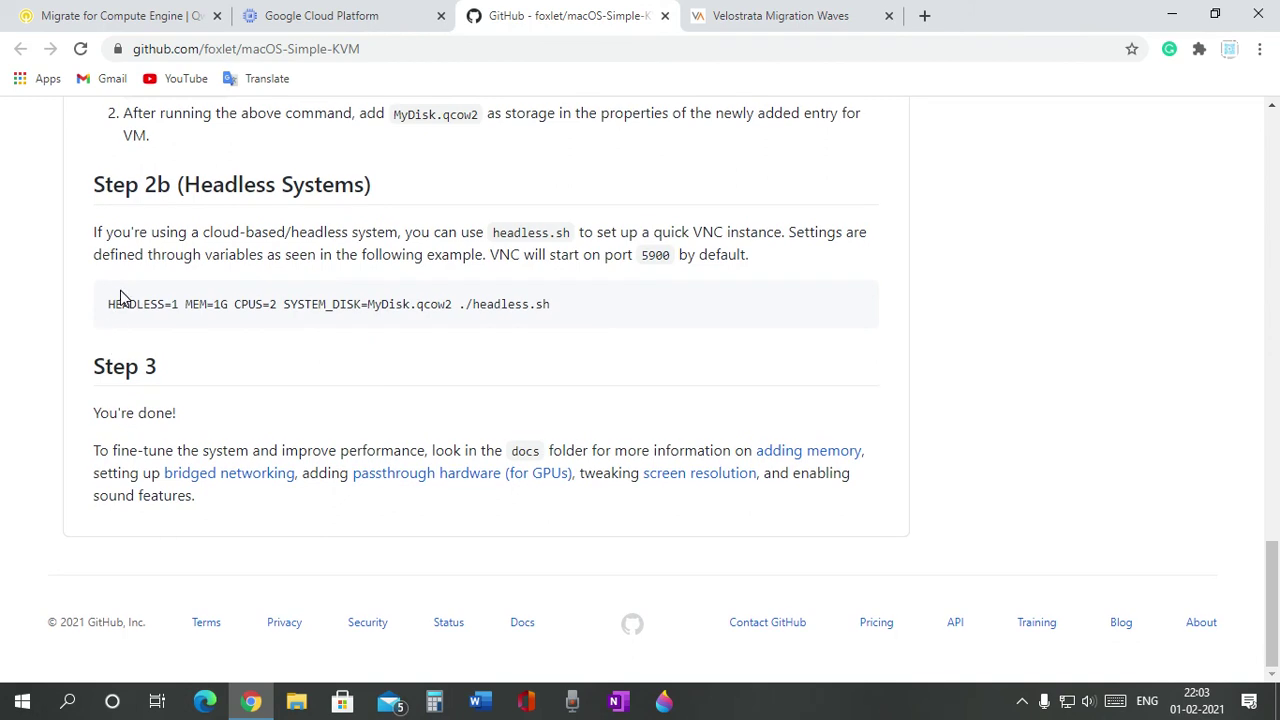
# Copy the README command HEADLESS=1 MEM=1G CPUS=2 SYSTEM_DISK=MyDisk.qcow2 ./headless.sh and run it on the VM in Cloud Shell
pyautogui.moveTo(106, 308); pyautogui.dragTo(566, 317)
pyautogui.rightClick(496, 300)
pyautogui.click(540, 309)
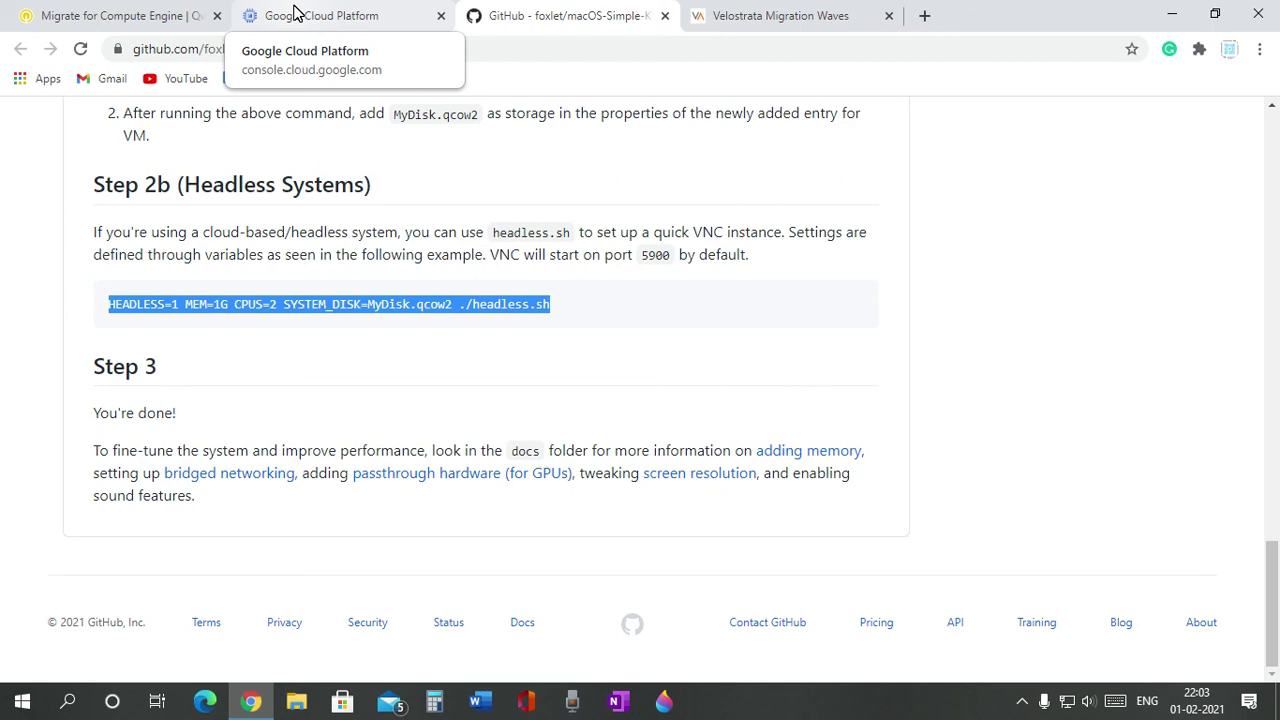
pyautogui.click(295, 12)
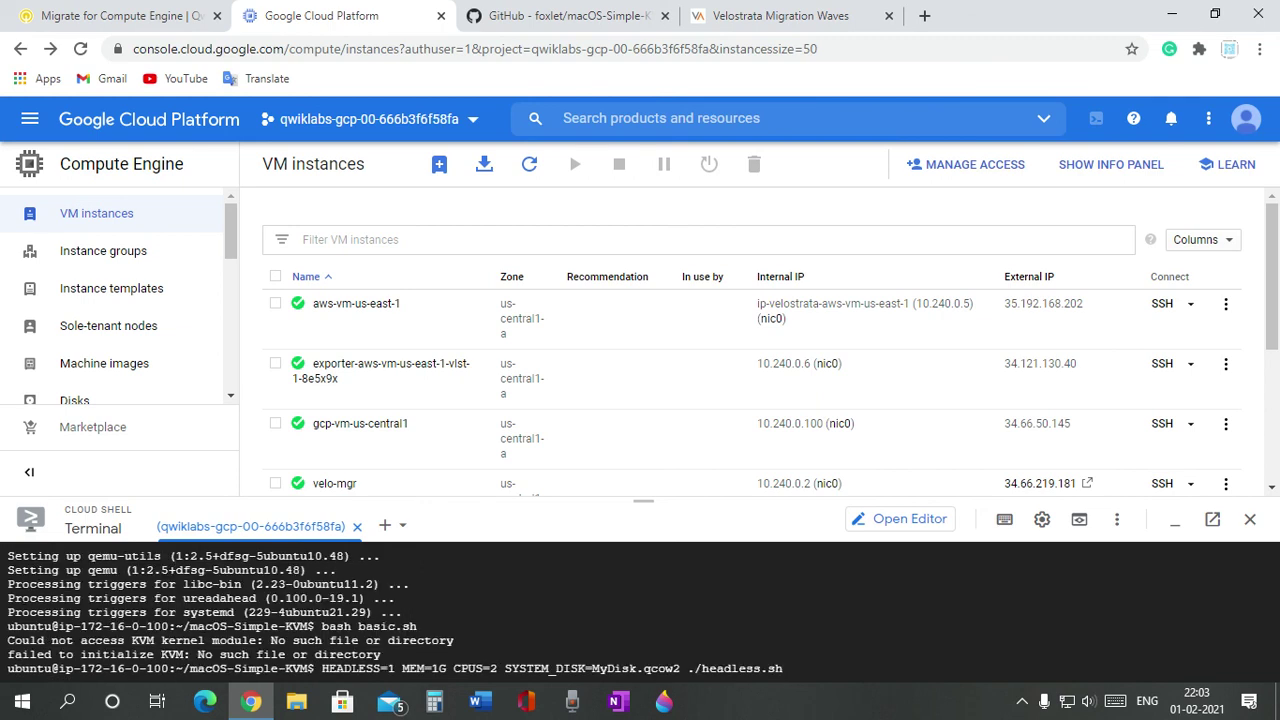
pyautogui.press('Return')
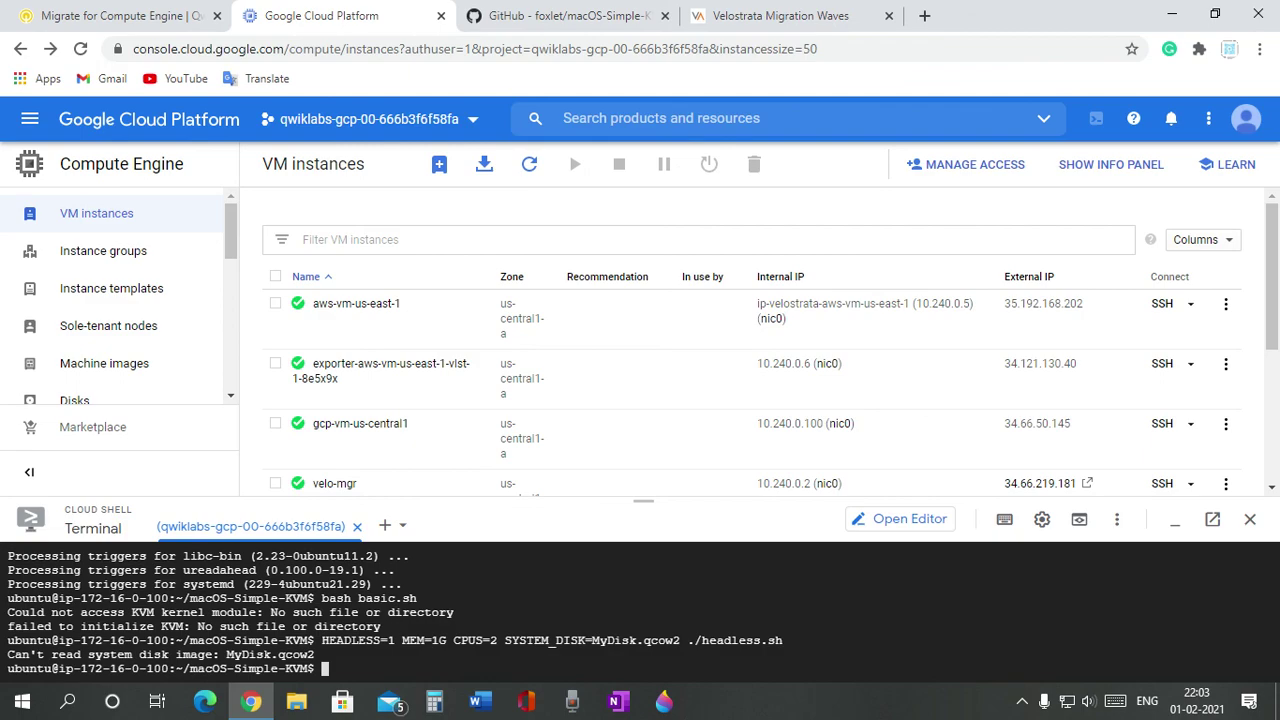
# Create an empty disk image on the VM with the README's Step 2 command, qemu-img create -f qcow2 MyDisk.qcow2 64G
pyautogui.click(560, 15)
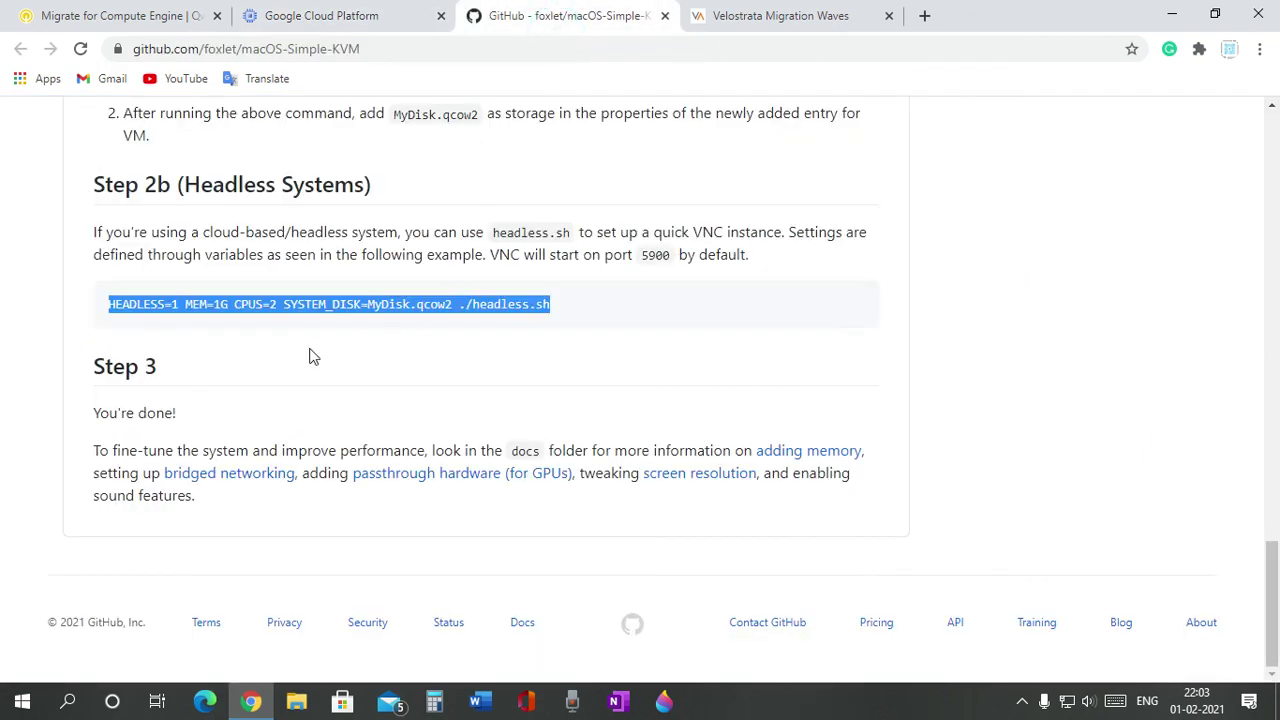
pyautogui.scroll(10, 312, 353)
pyautogui.scroll(-3, 308, 352)
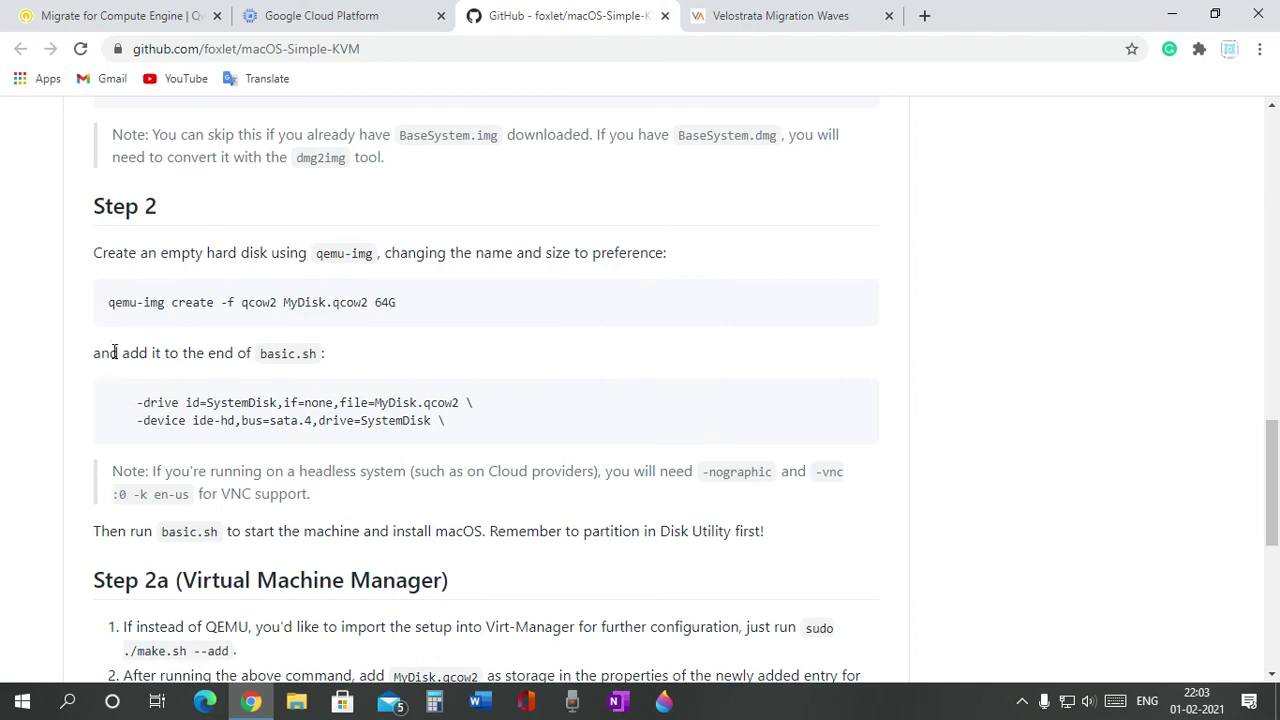
pyautogui.moveTo(109, 302); pyautogui.dragTo(392, 302)
pyautogui.rightClick(383, 303)
pyautogui.click(398, 316)
pyautogui.click(335, 20)
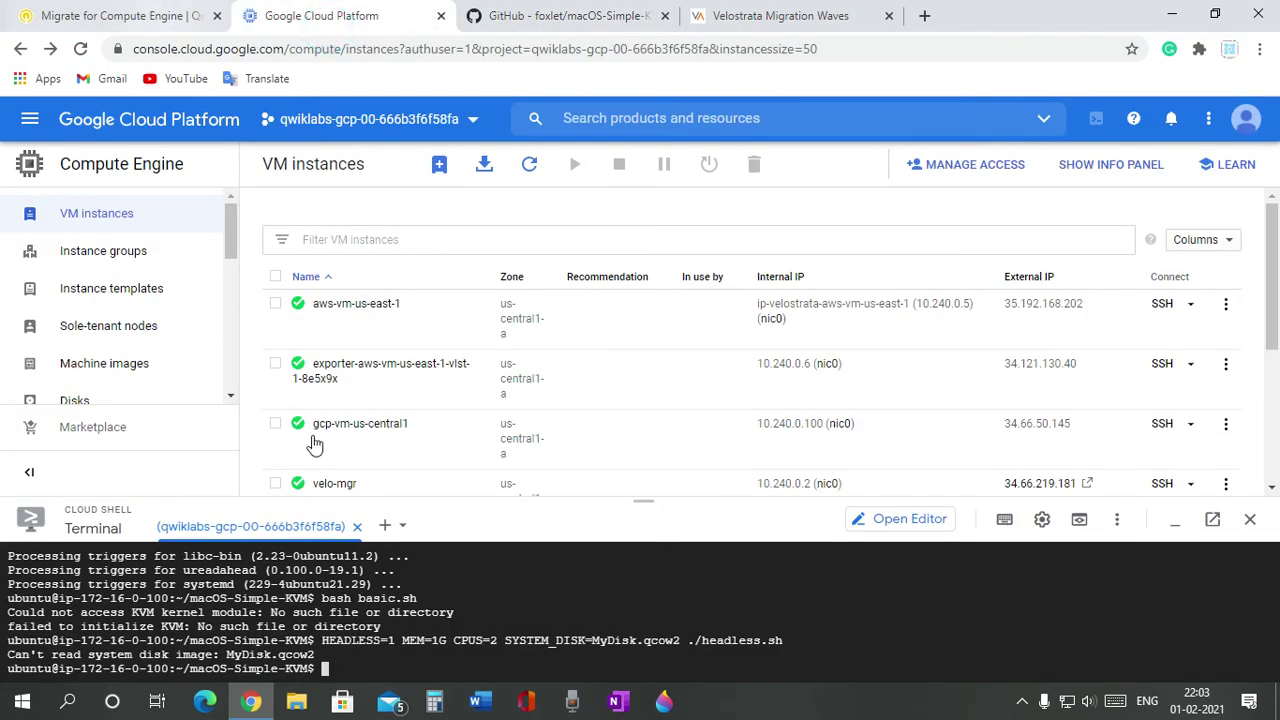
pyautogui.click(370, 655)
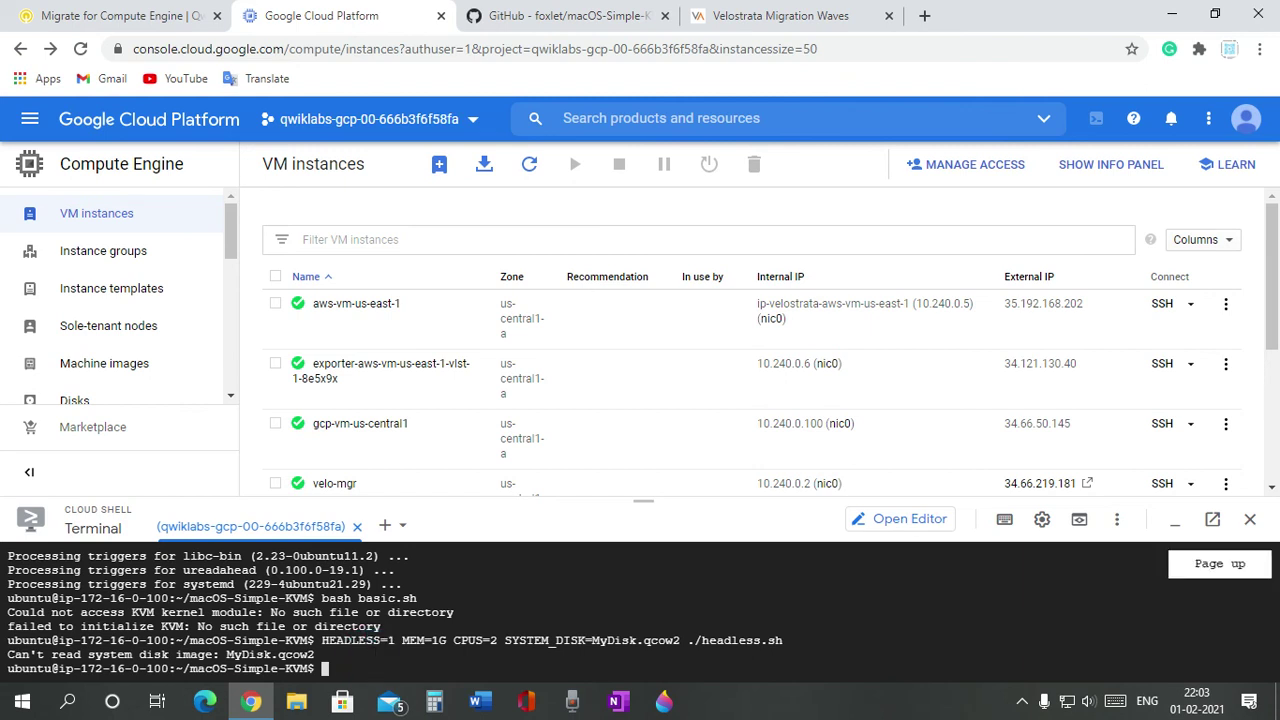
pyautogui.hotkey('ctrl', 'v')
pyautogui.press('Return')
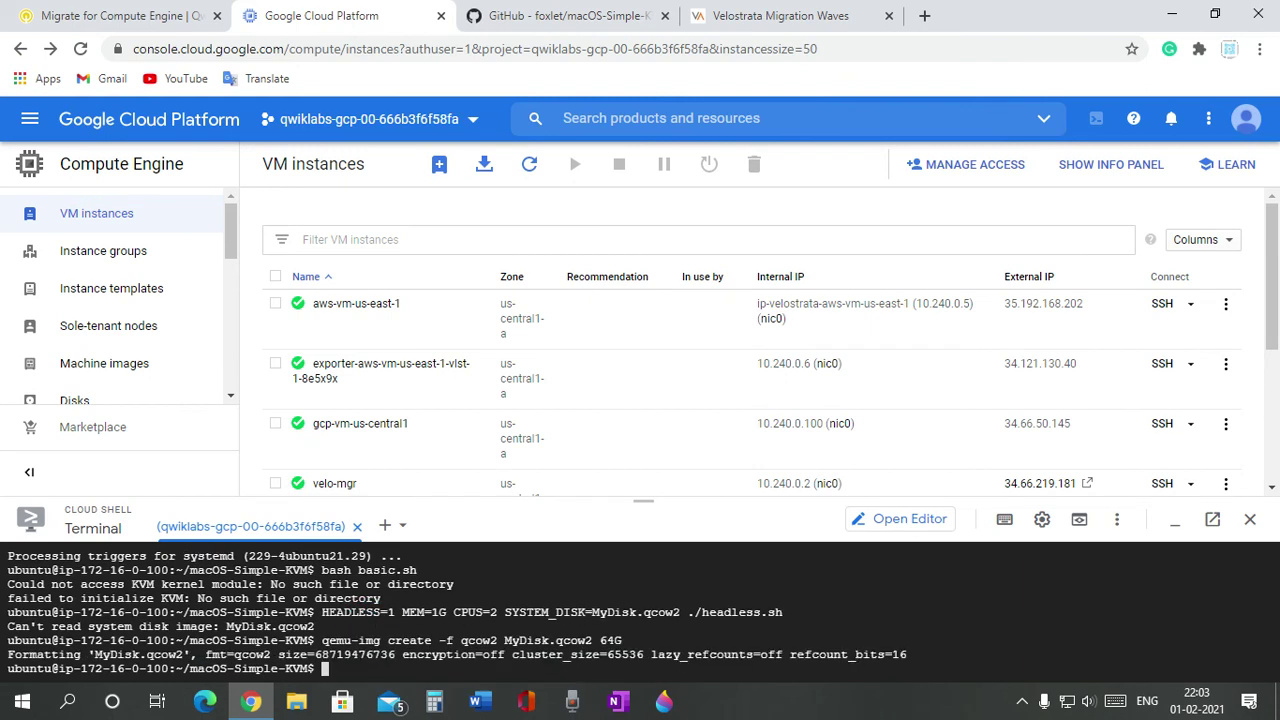
# Rerun the headless.sh command on the VM with MyDisk.qcow2 as the system disk
pyautogui.press('Up')
pyautogui.press('Up')
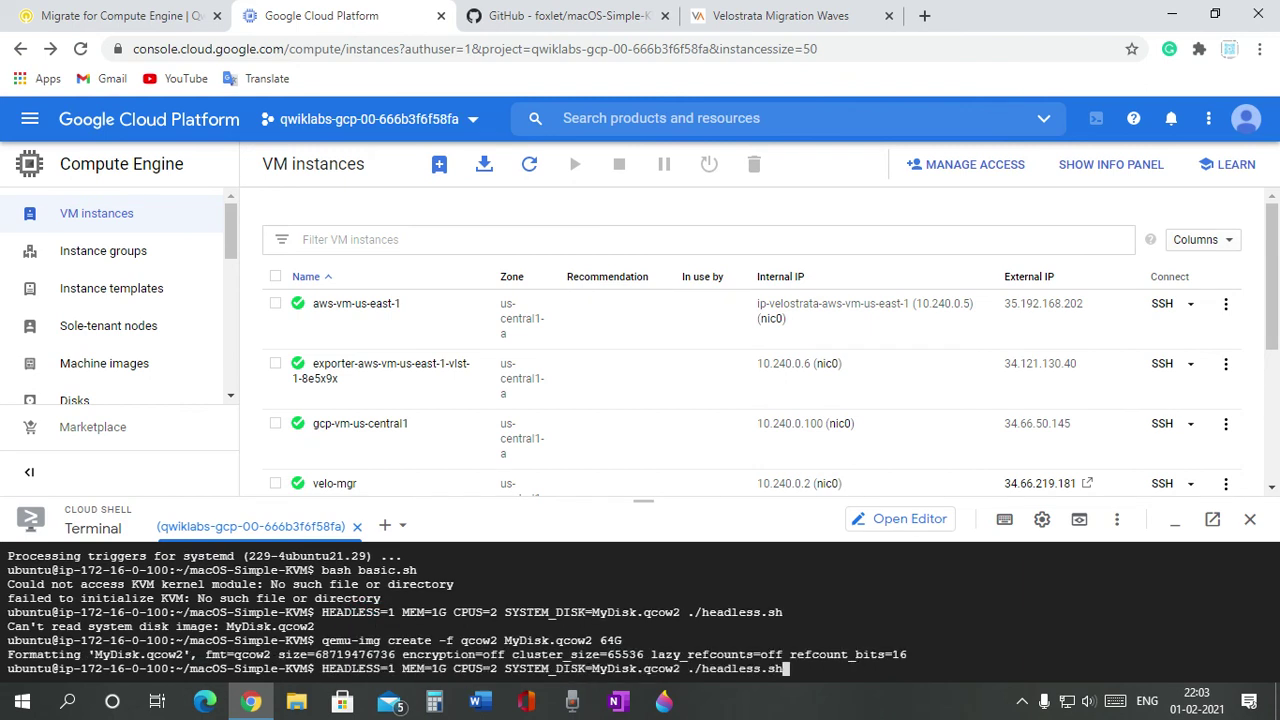
pyautogui.press('Return')
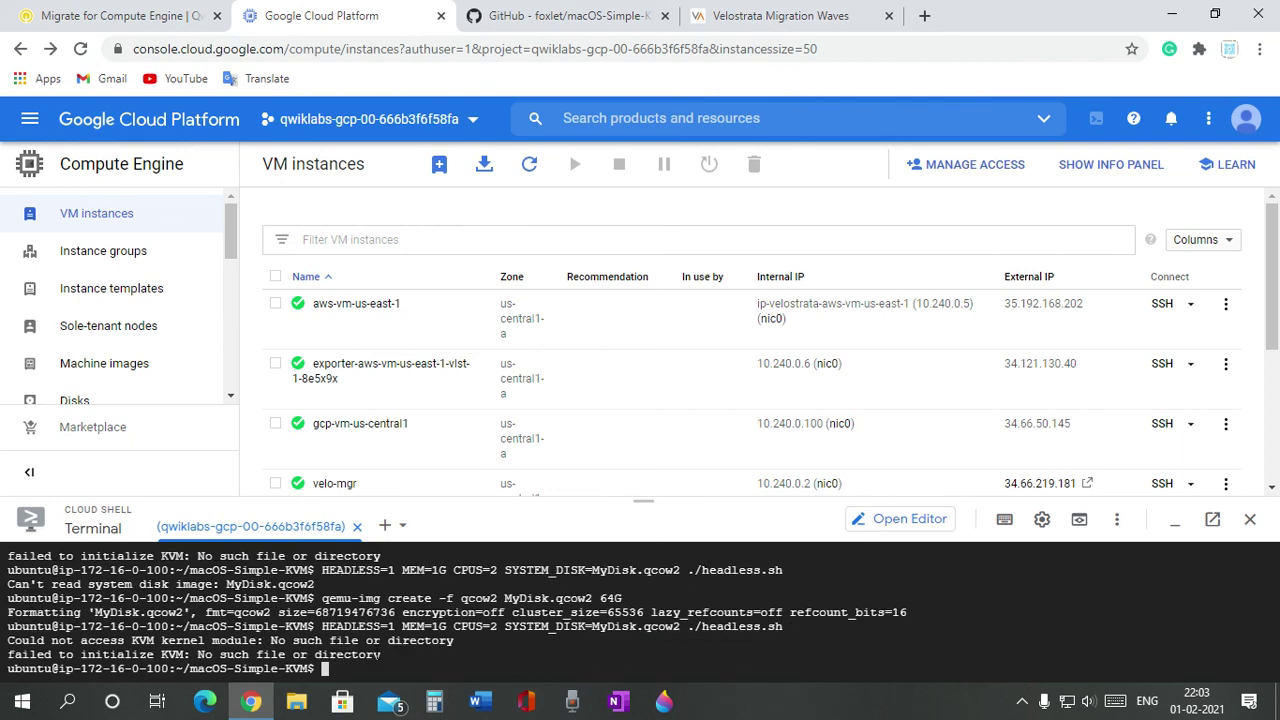
# Review the macOS-Simple-KVM README's setup steps and the repository's file list on GitHub
pyautogui.click(595, 12)
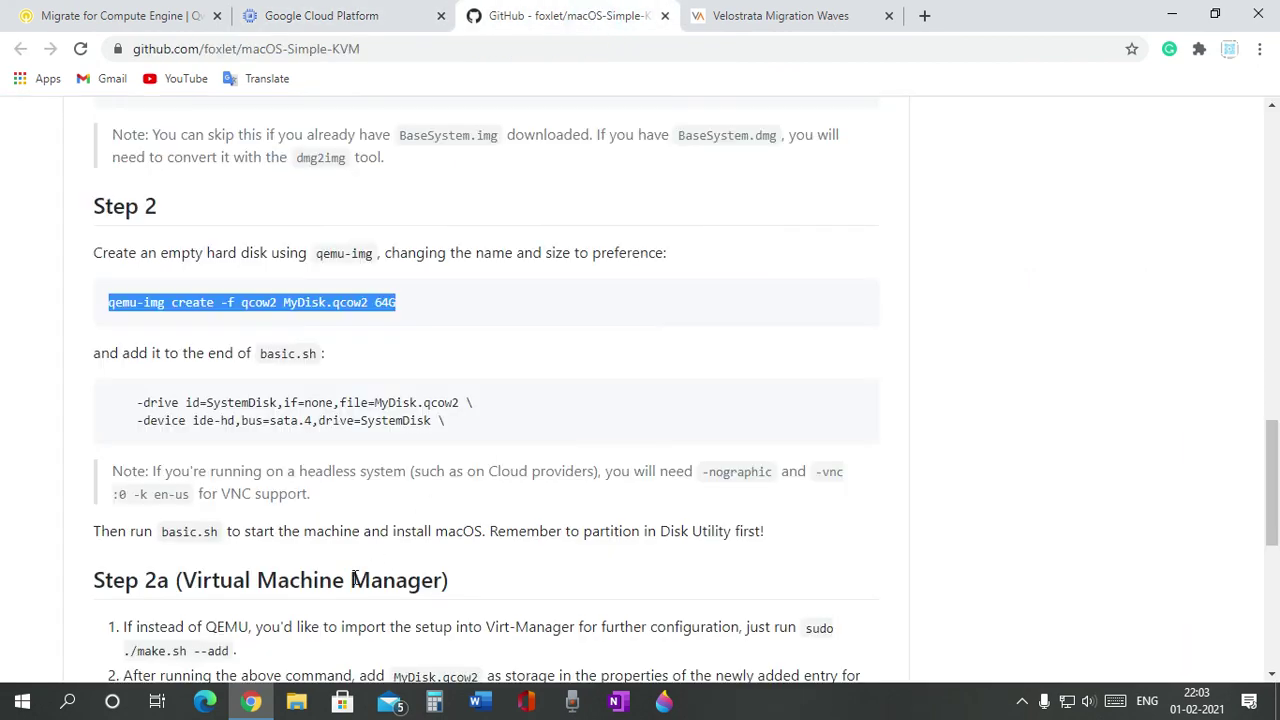
pyautogui.scroll(-6, 365, 565)
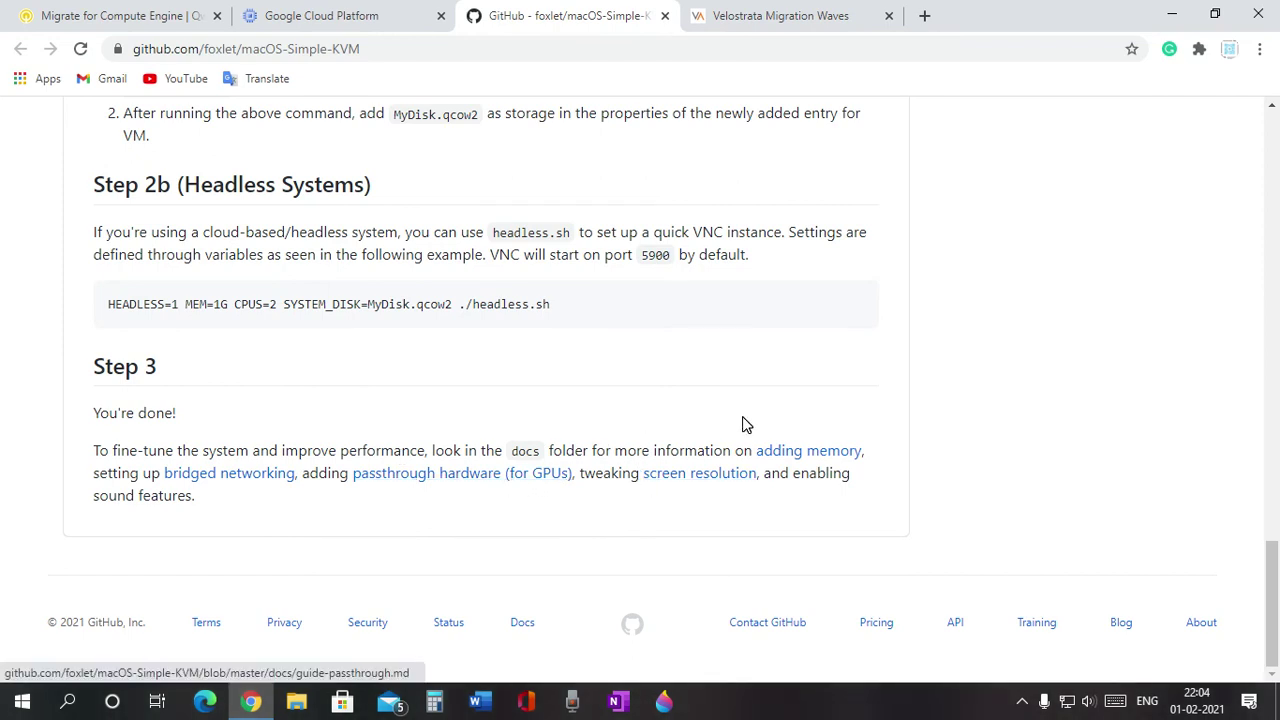
pyautogui.scroll(7, 300, 440)
pyautogui.tripleClick(305, 441)
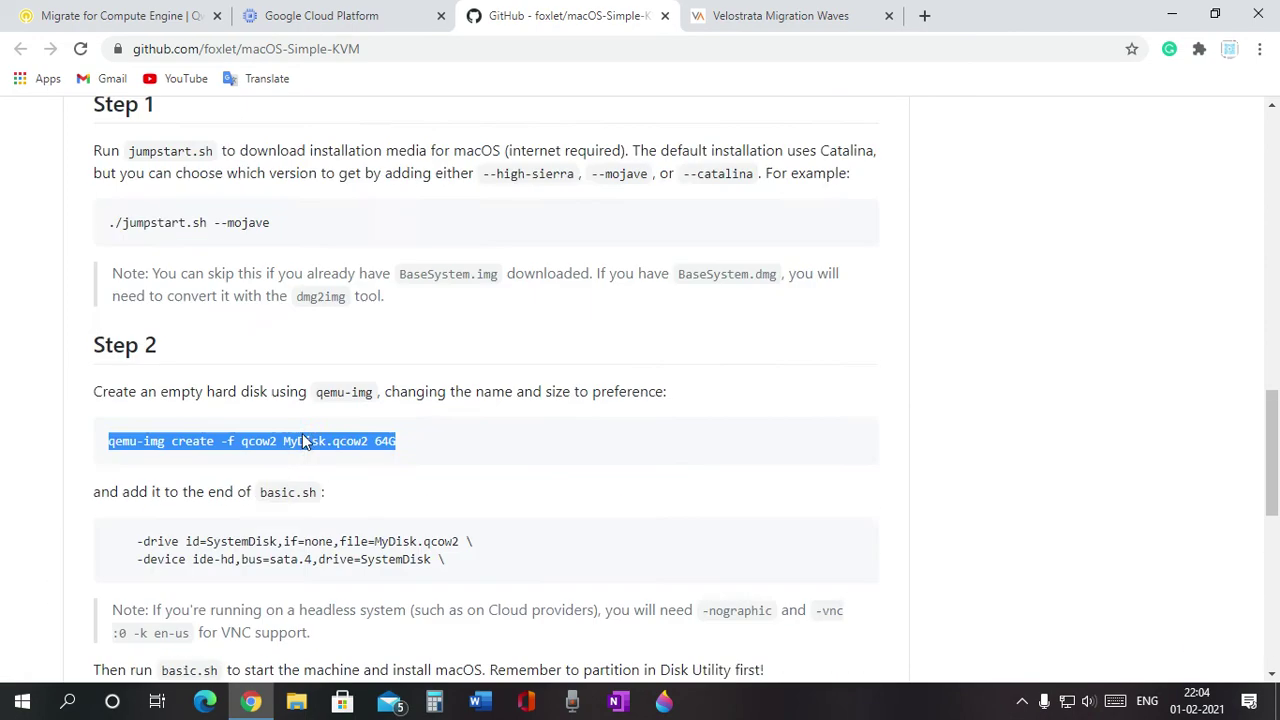
pyautogui.scroll(15, 305, 441)
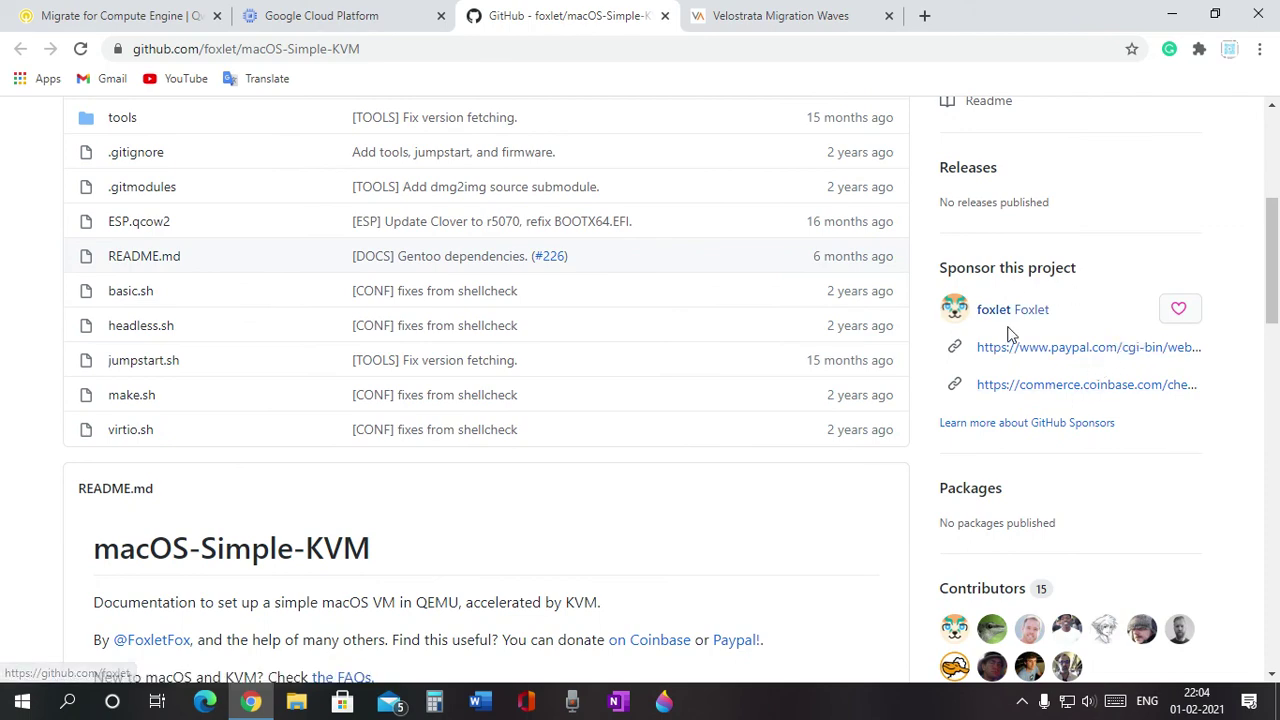
pyautogui.scroll(1, 1078, 435)
pyautogui.scroll(2, 1020, 248)
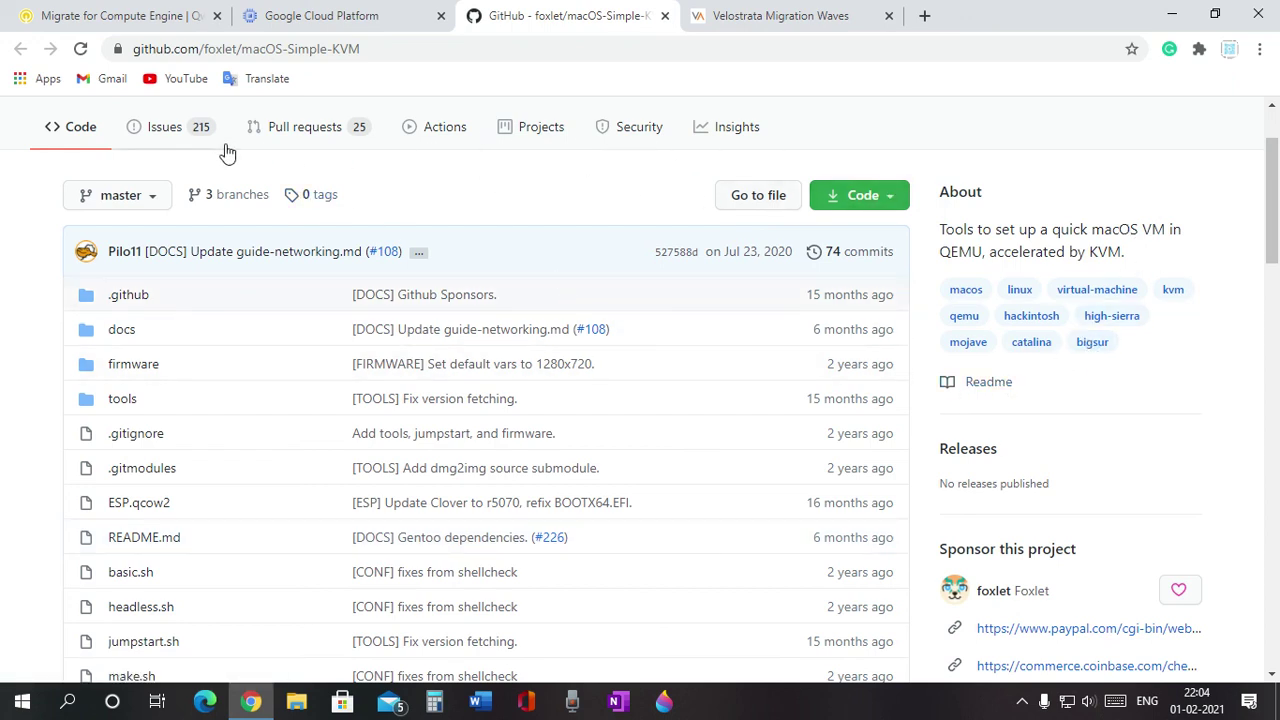
# Look through the open issues of the macOS-Simple-KVM repository for problems related to running the scripts
pyautogui.click(197, 135)
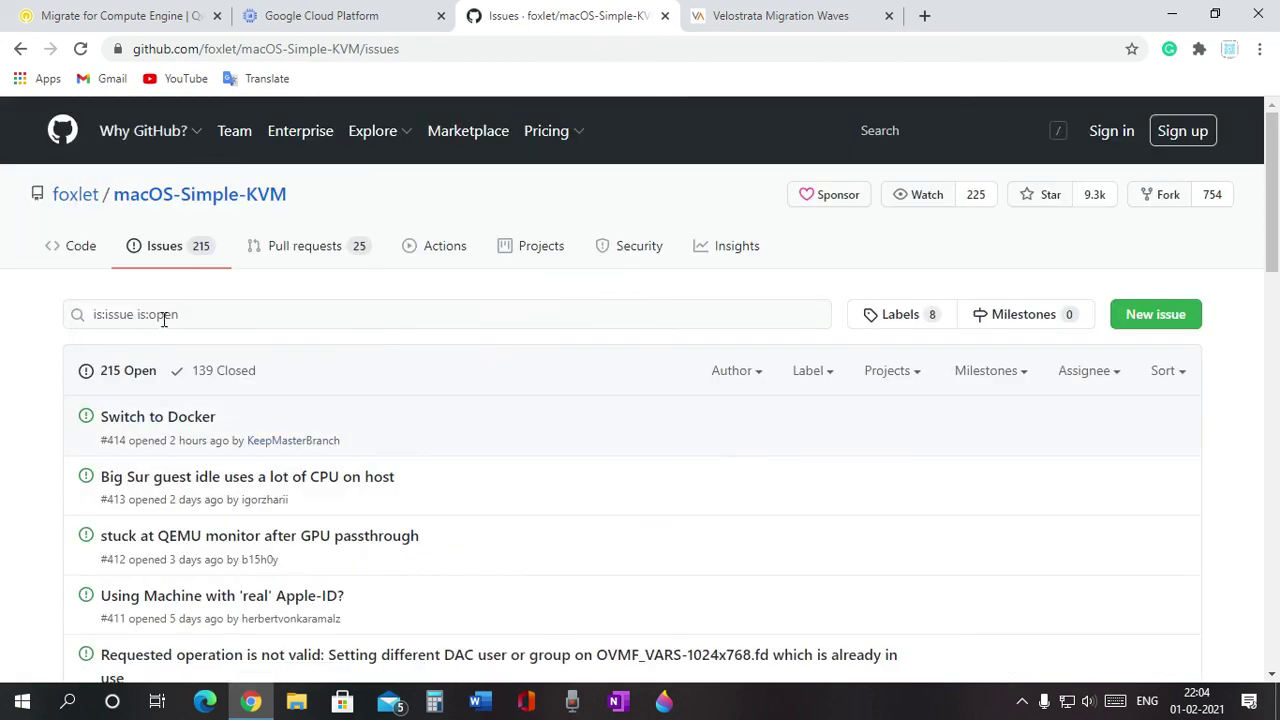
pyautogui.scroll(-3, 198, 462)
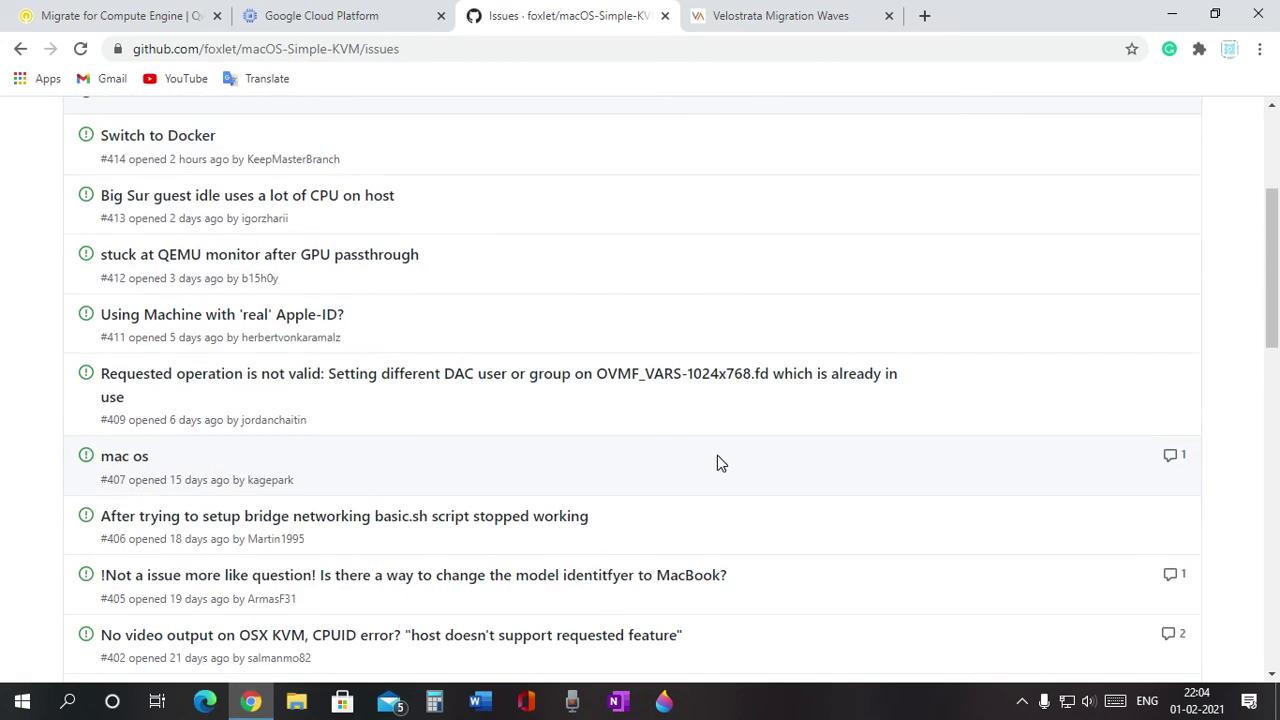
pyautogui.scroll(2, 717, 463)
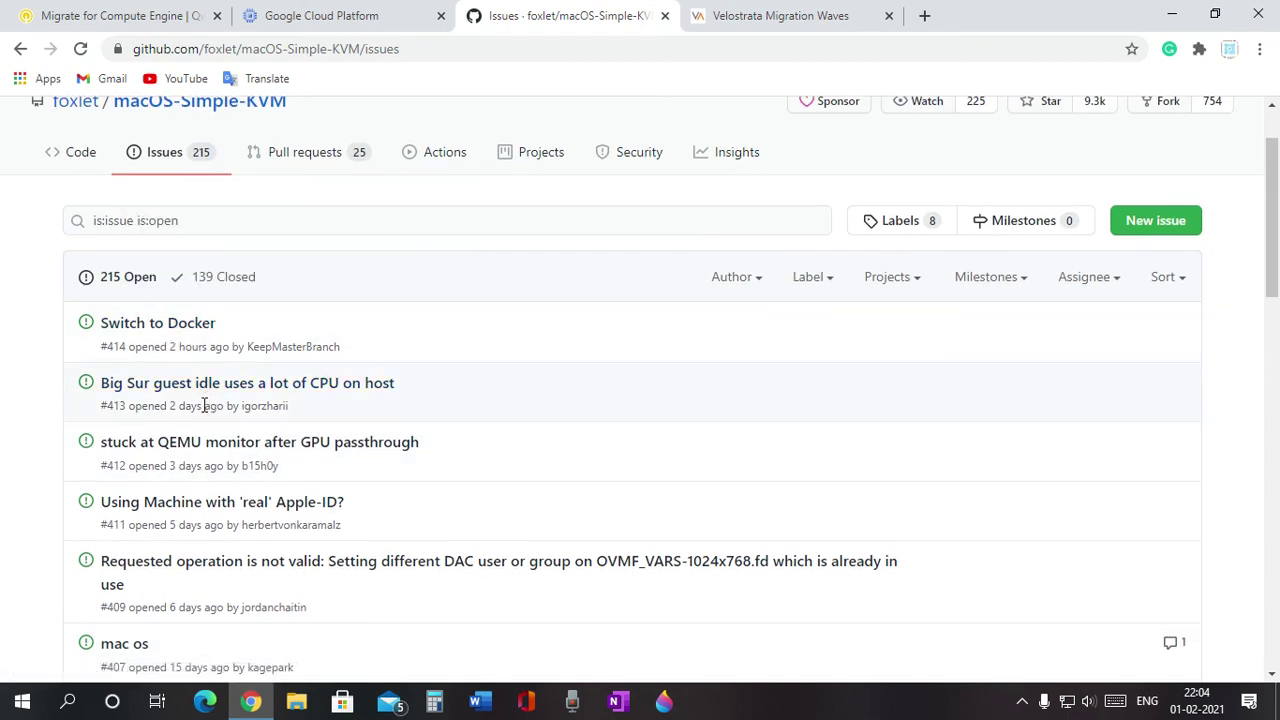
pyautogui.moveTo(297, 395)
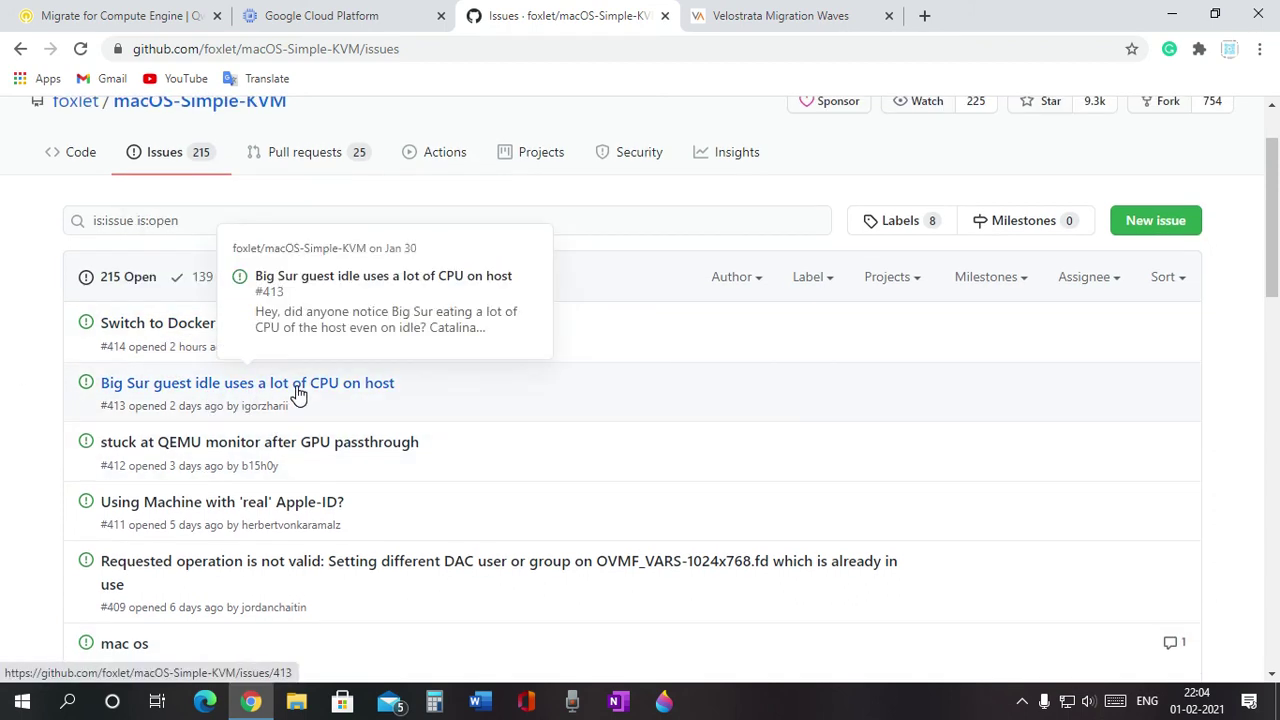
pyautogui.scroll(-3, 295, 420)
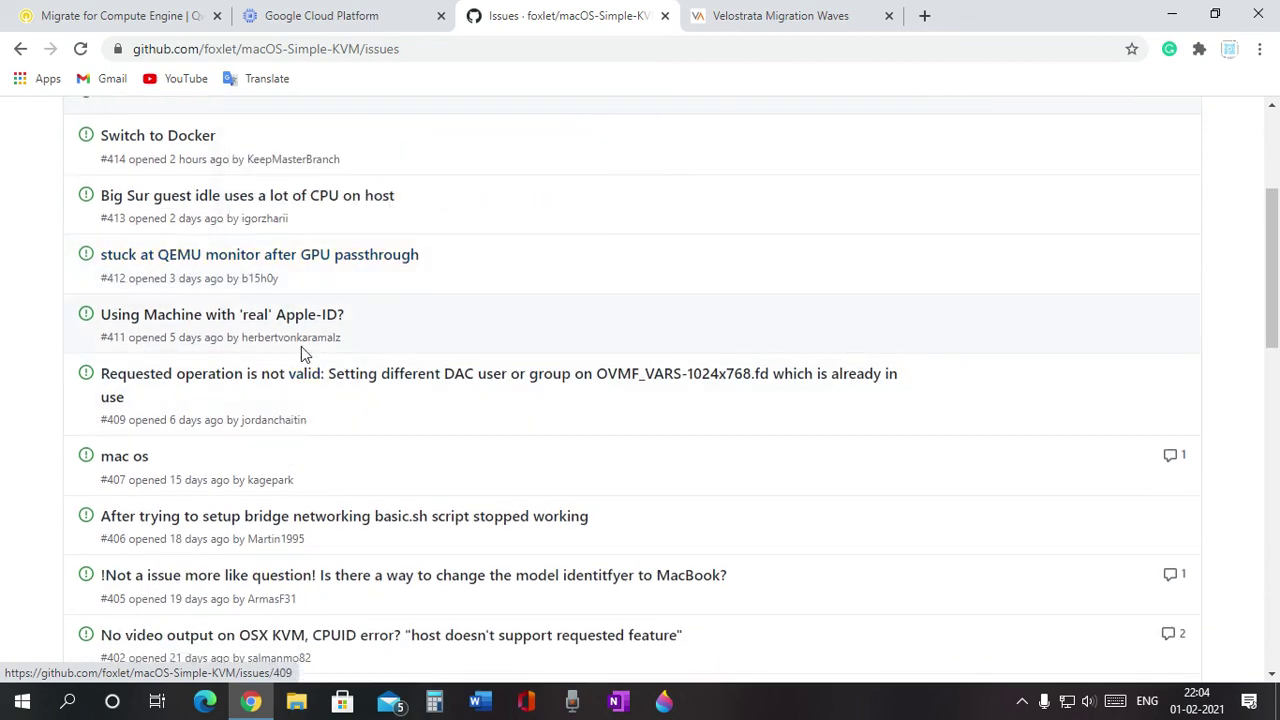
pyautogui.scroll(-8, 307, 362)
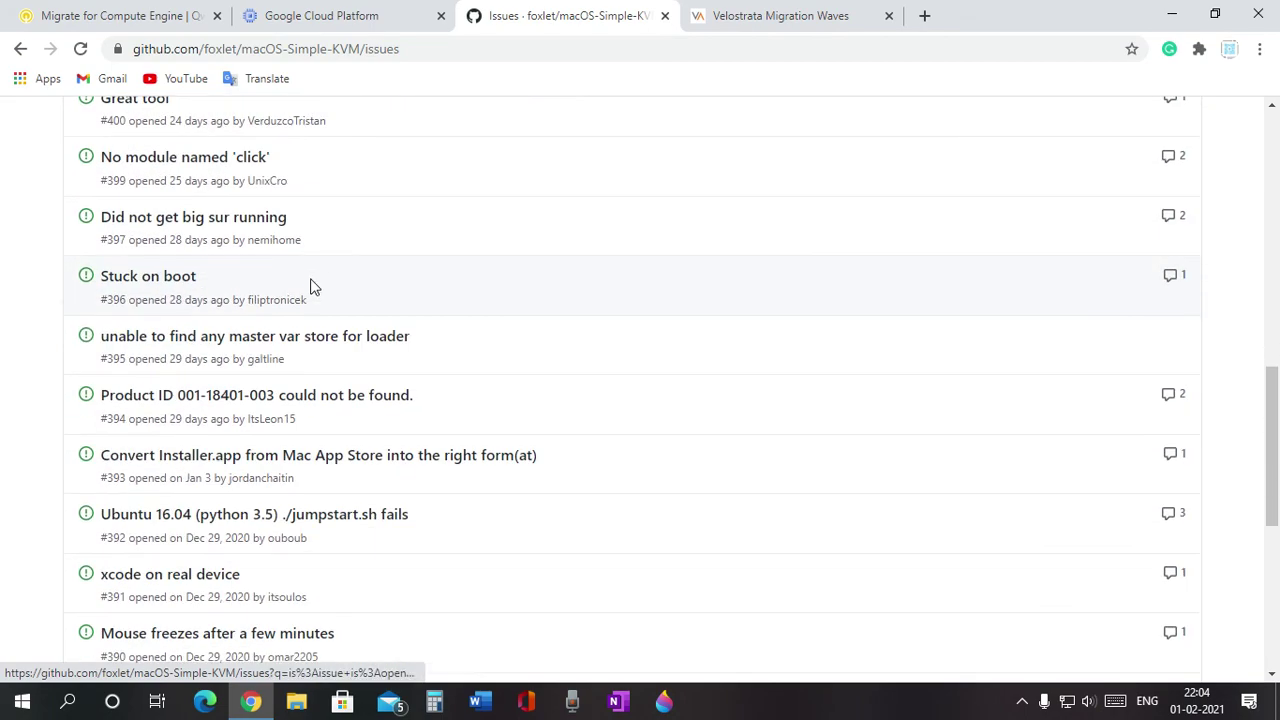
pyautogui.scroll(-2, 310, 287)
pyautogui.scroll(4, 349, 297)
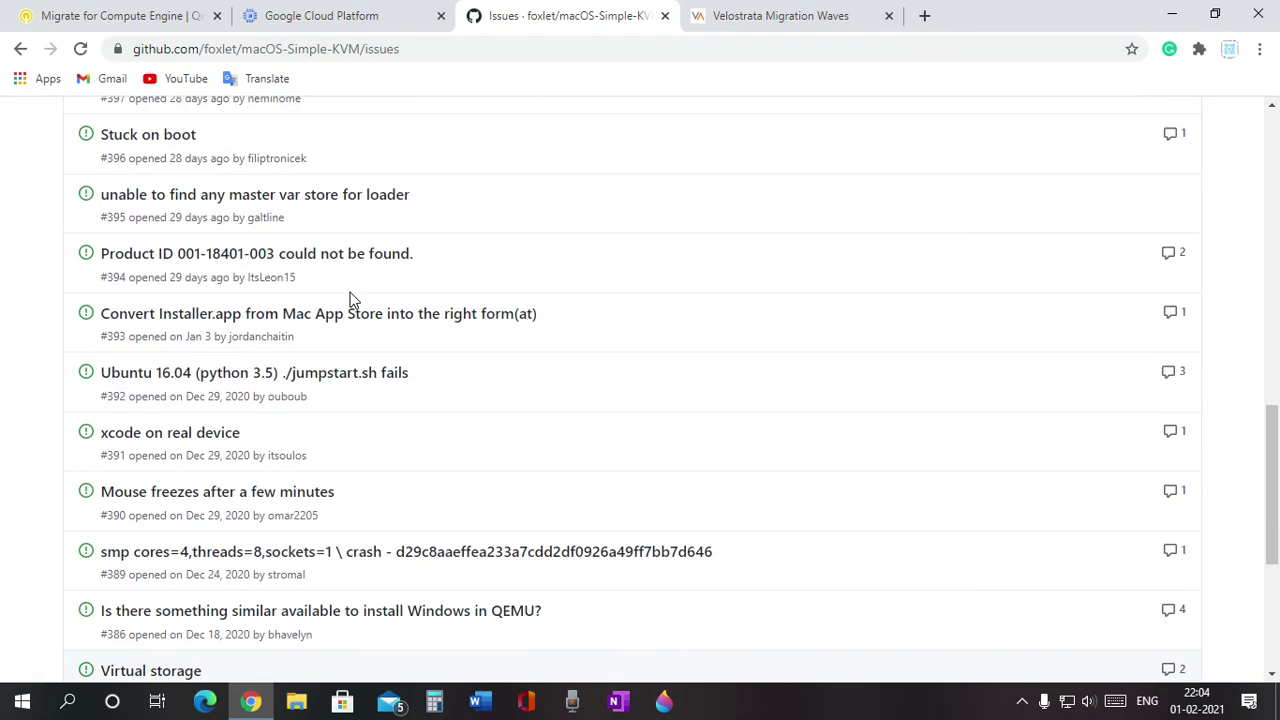
pyautogui.scroll(-2, 377, 349)
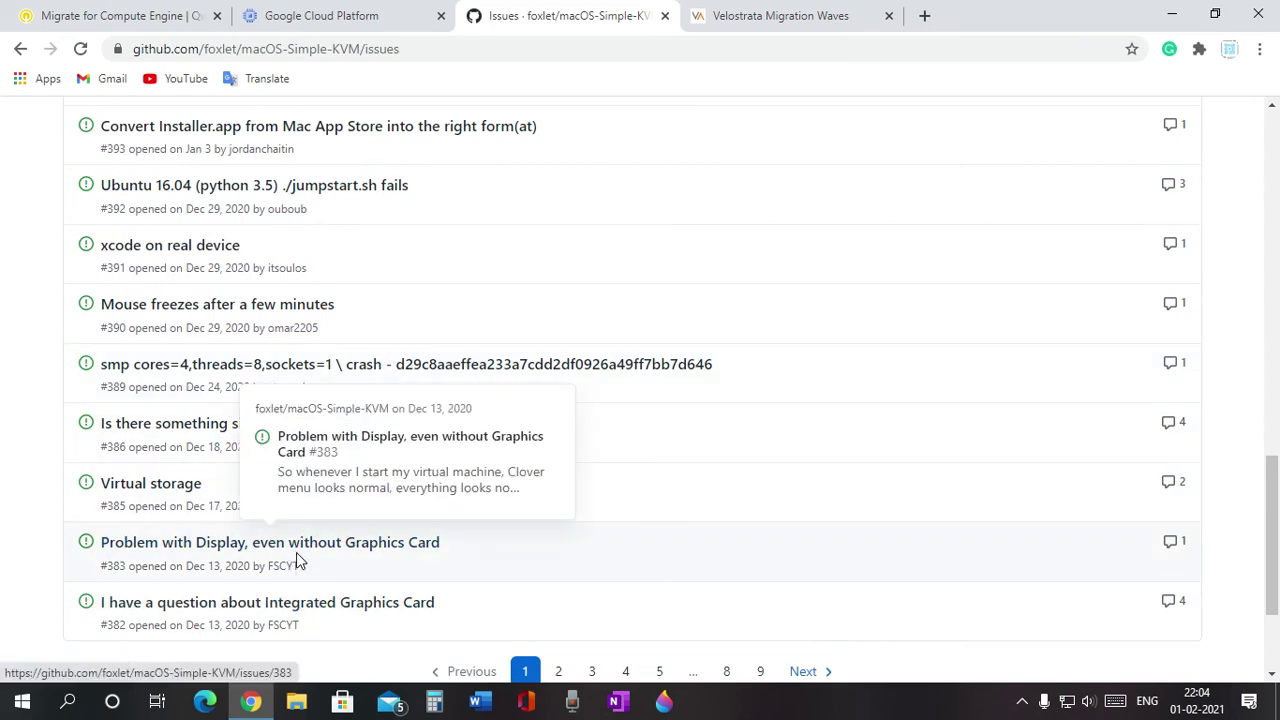
pyautogui.moveTo(309, 553)
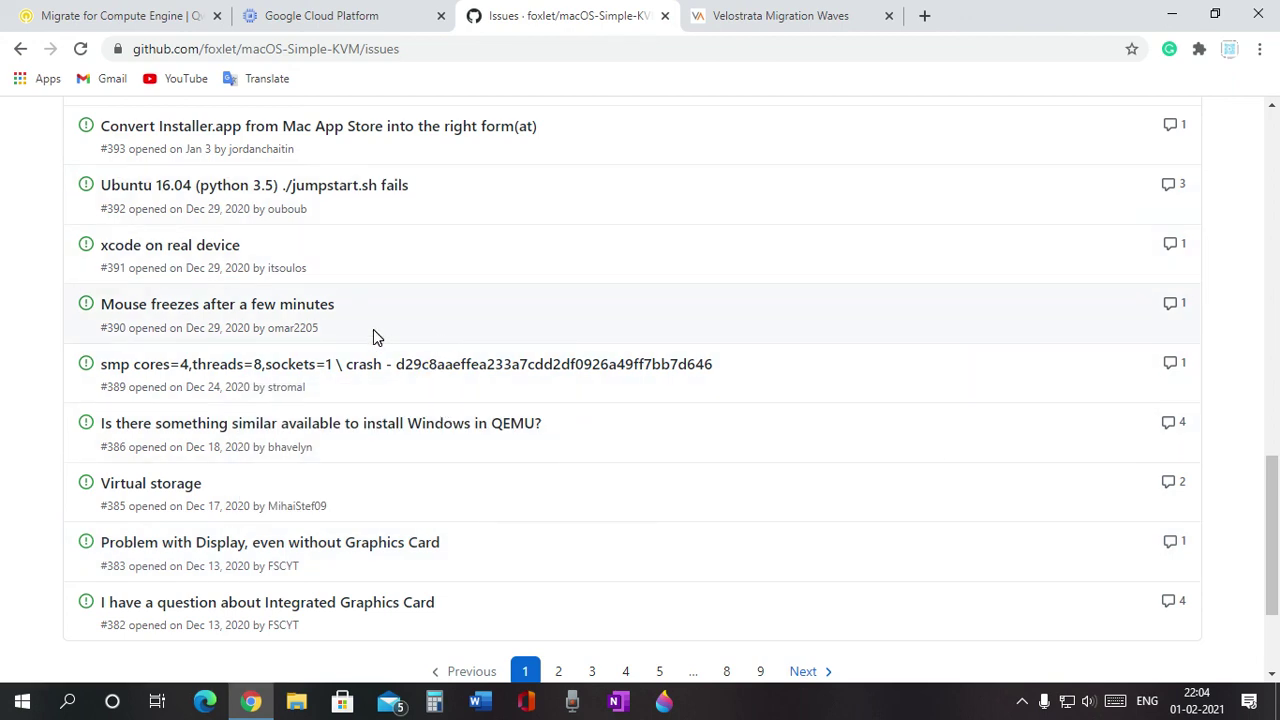
pyautogui.scroll(1, 298, 286)
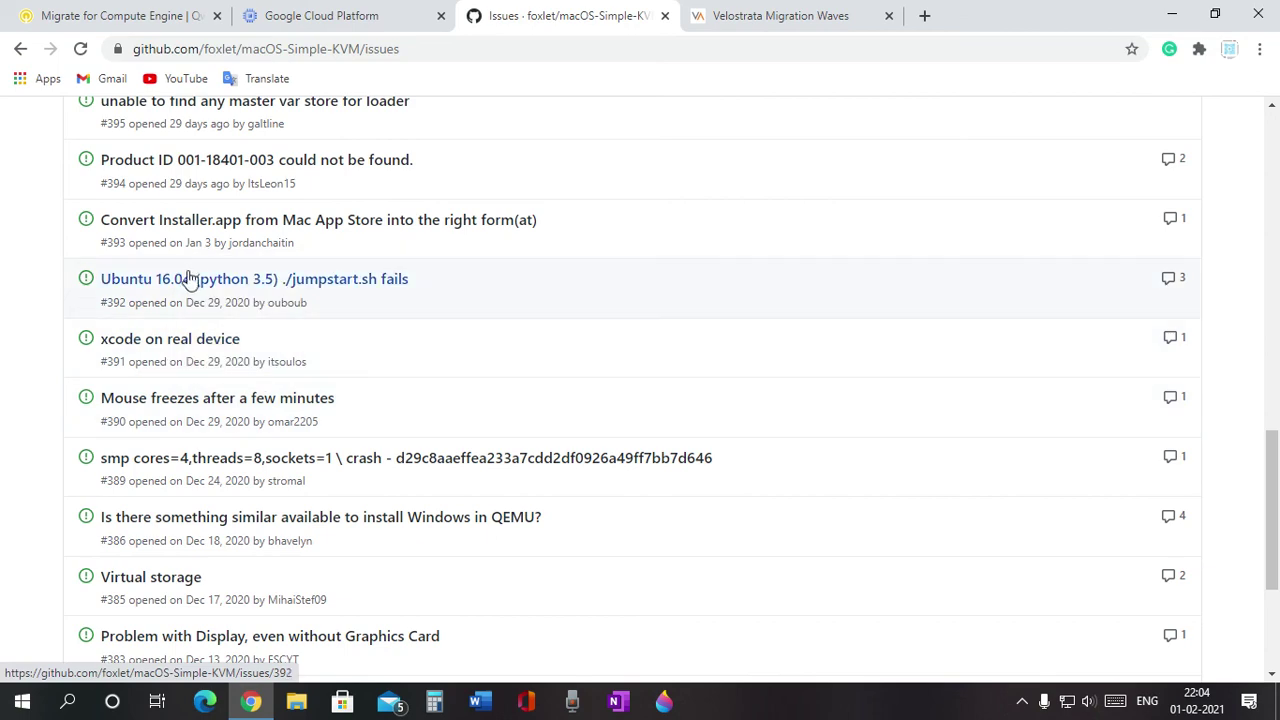
pyautogui.scroll(1, 194, 271)
pyautogui.scroll(2, 206, 249)
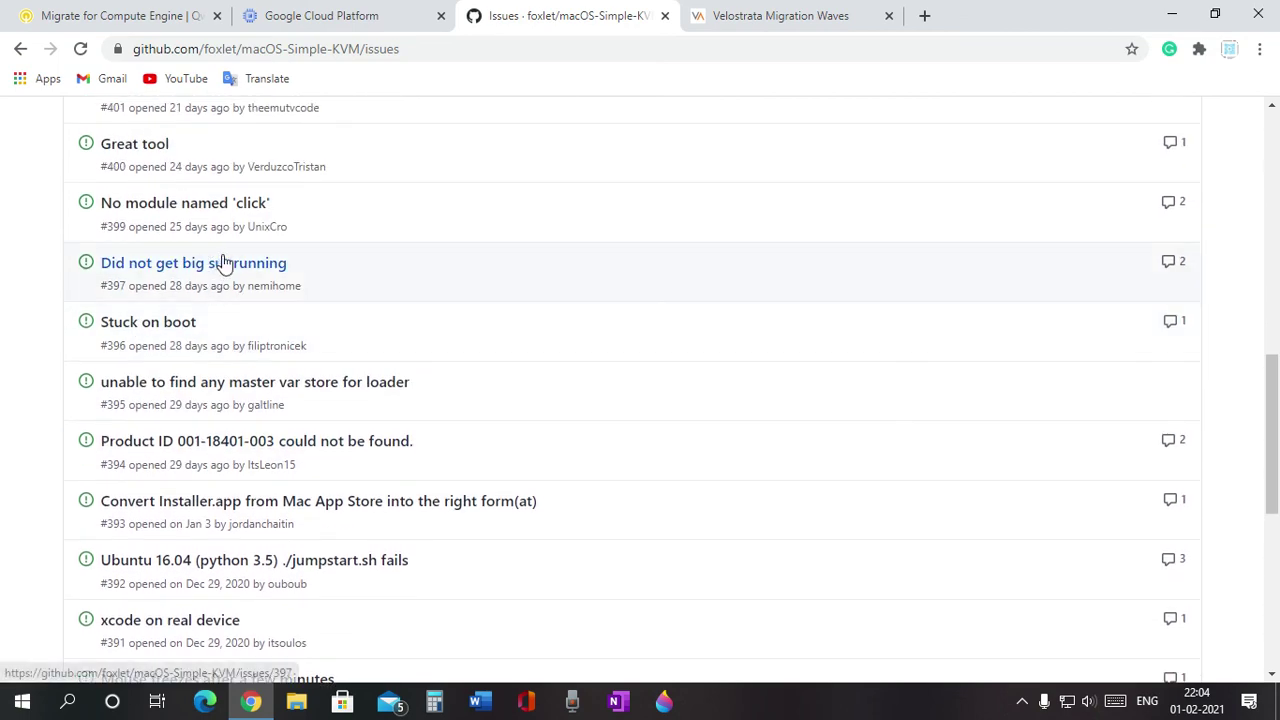
pyautogui.scroll(1, 231, 243)
pyautogui.scroll(1, 368, 256)
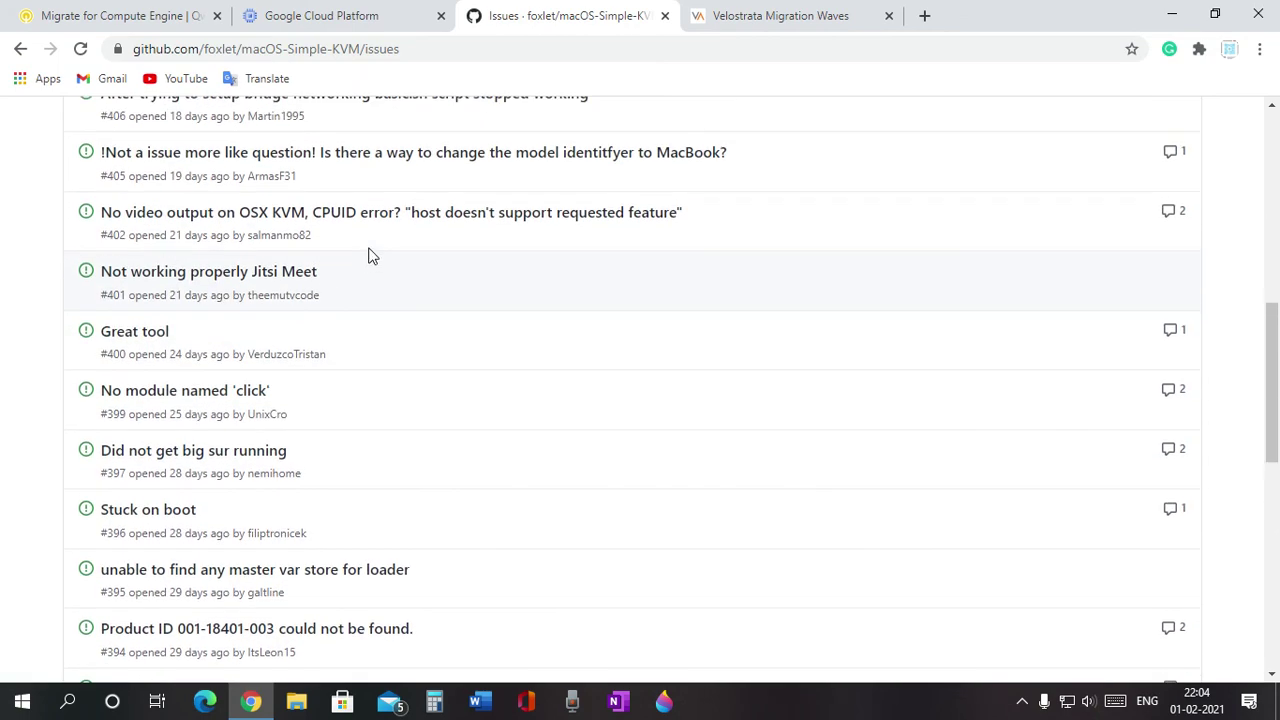
pyautogui.scroll(5, 194, 224)
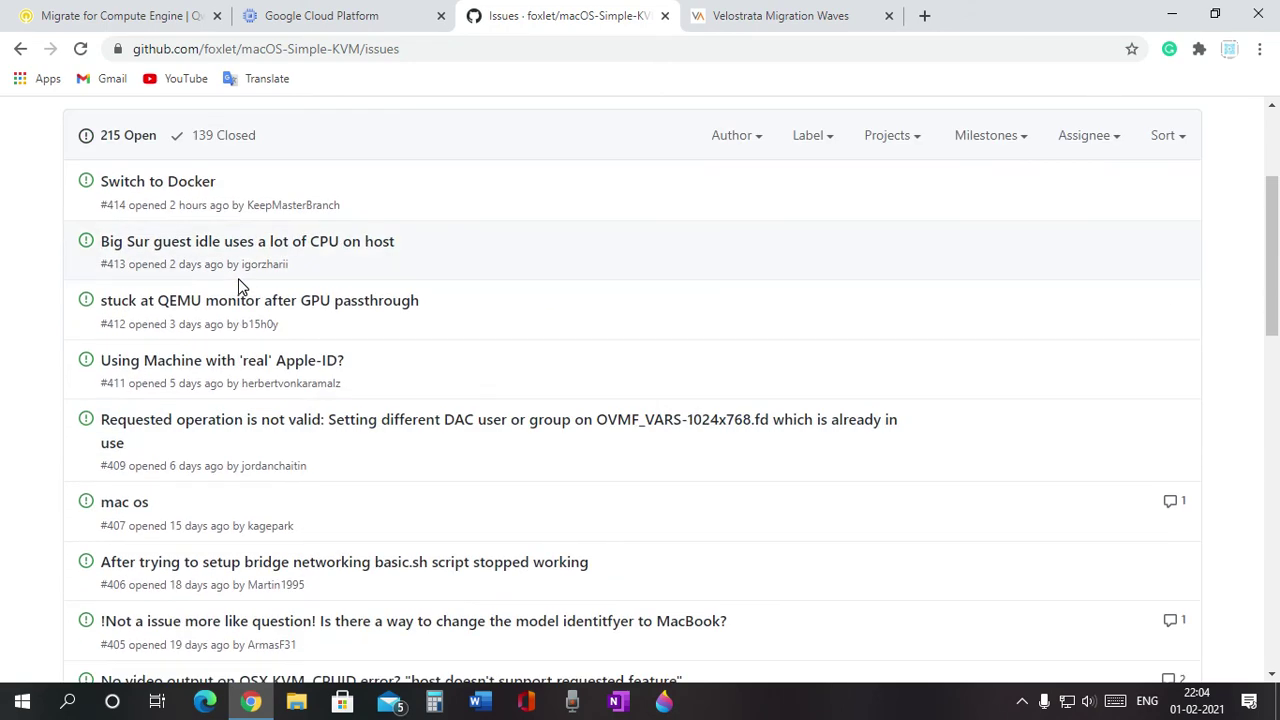
pyautogui.scroll(2, 240, 290)
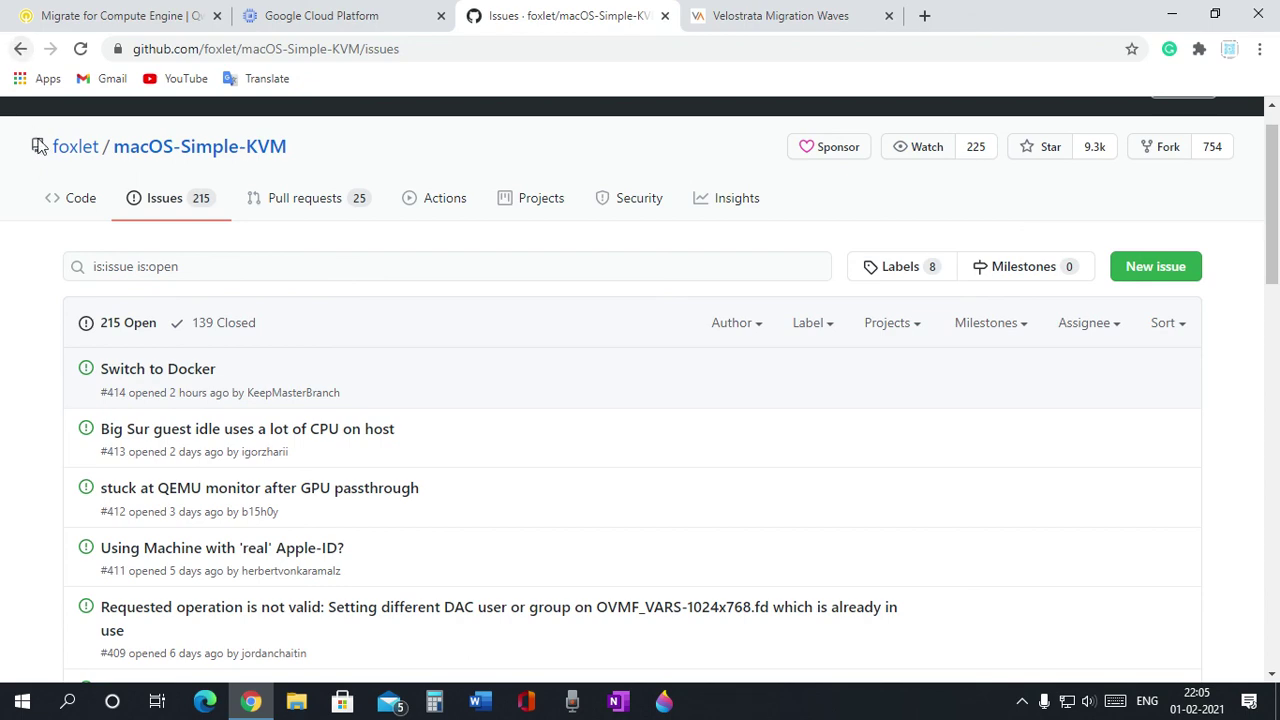
# Return to the repository's code page, close it, and switch to the Velostrata Migration Waves page listing wave1's virtual machines
pyautogui.click(86, 195)
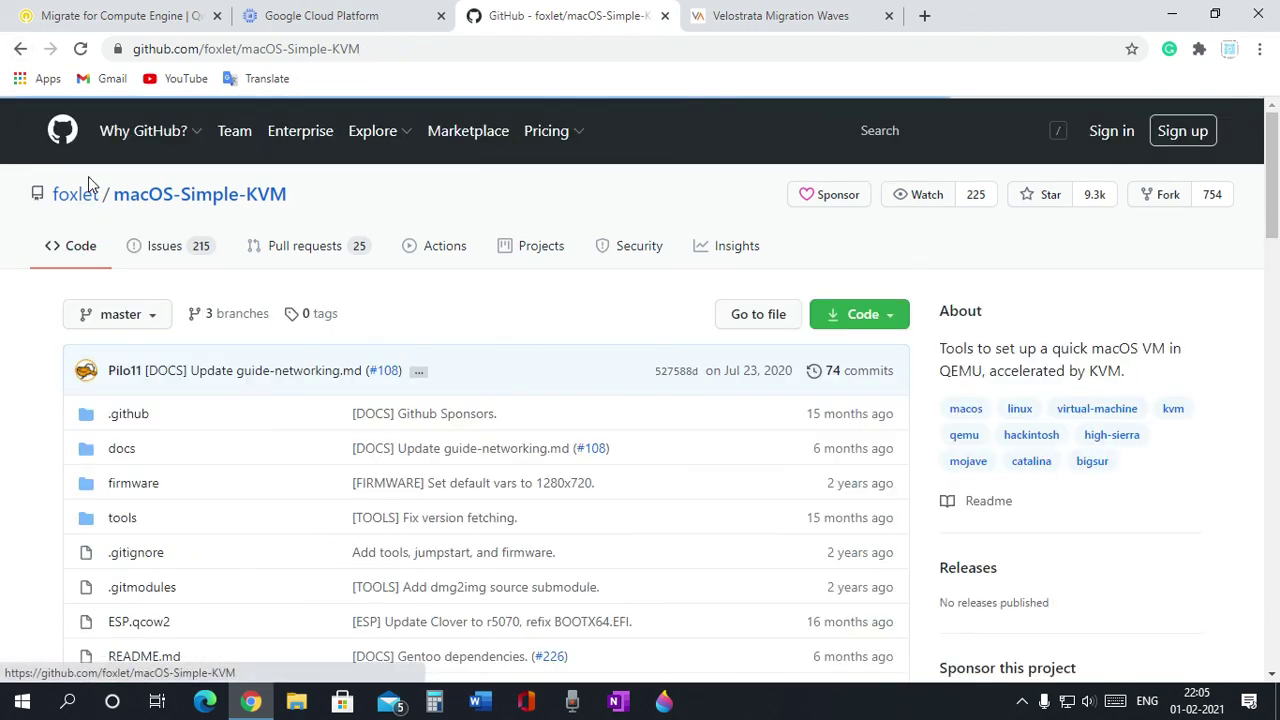
pyautogui.click(665, 15)
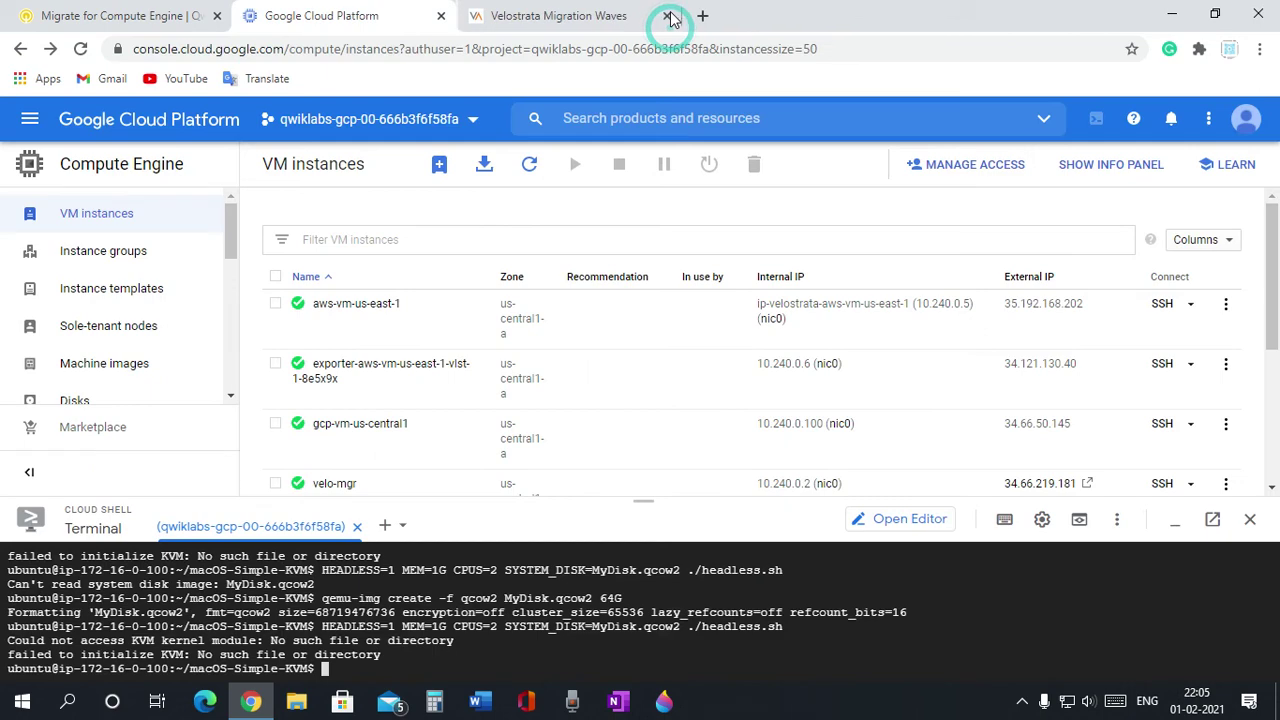
pyautogui.click(78, 10)
pyautogui.click(570, 17)
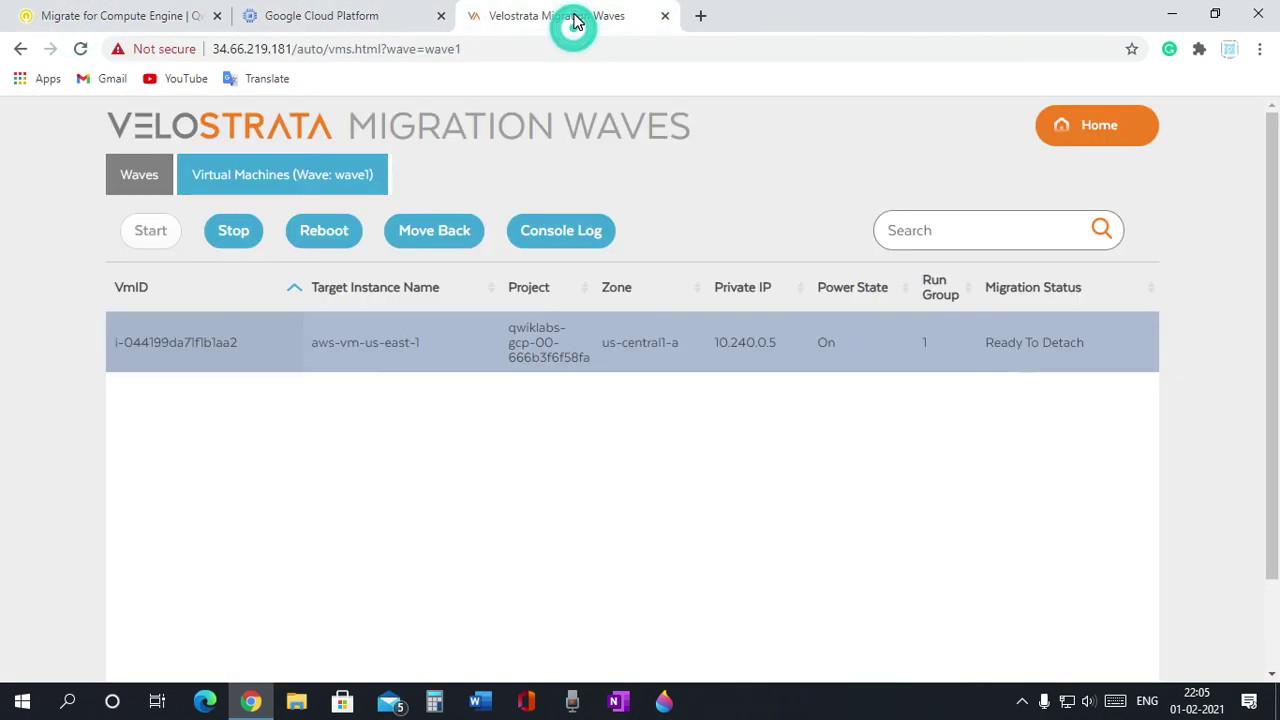